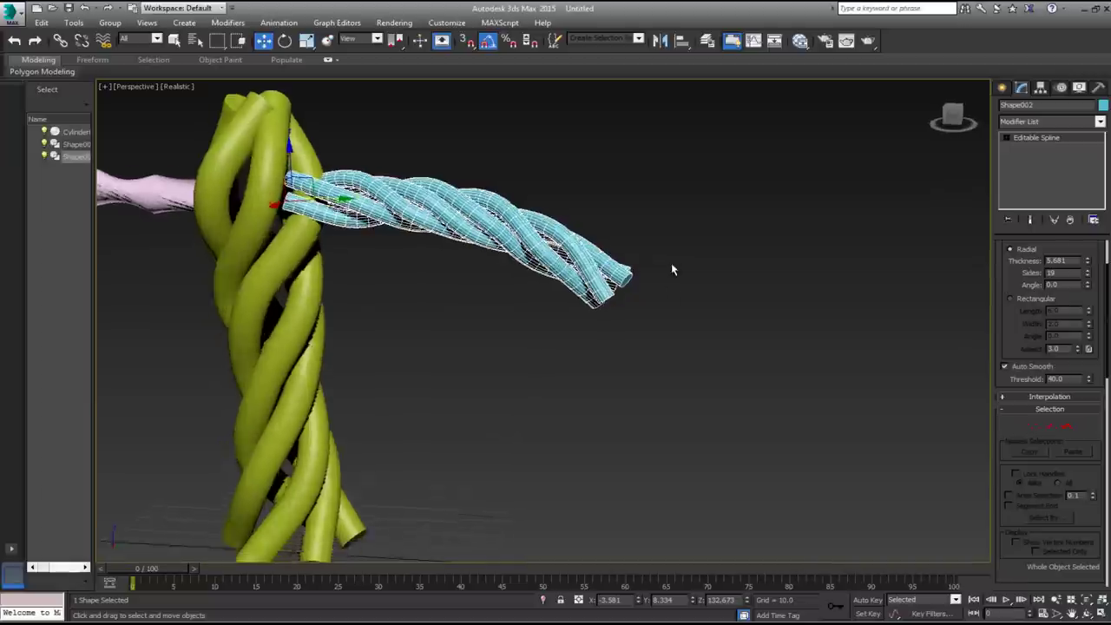
Increase the blue braided arm spline's radial rendering thickness to 6.135.
middle_drag(571, 200, 743, 269)
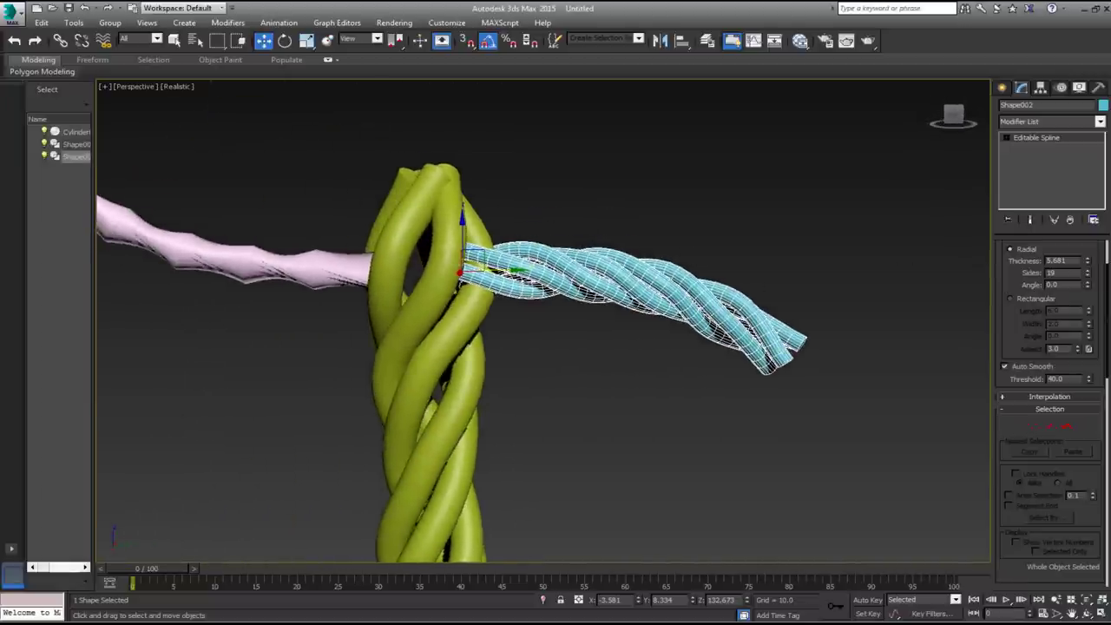
drag(1089, 262, 1087, 253)
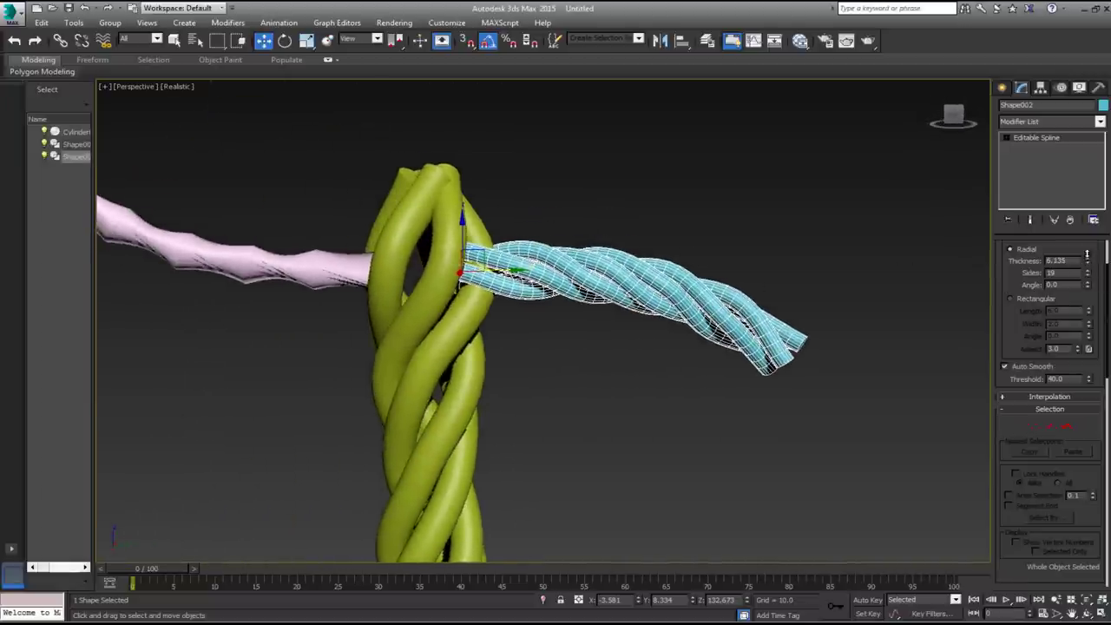
middle_drag(886, 338, 896, 338)
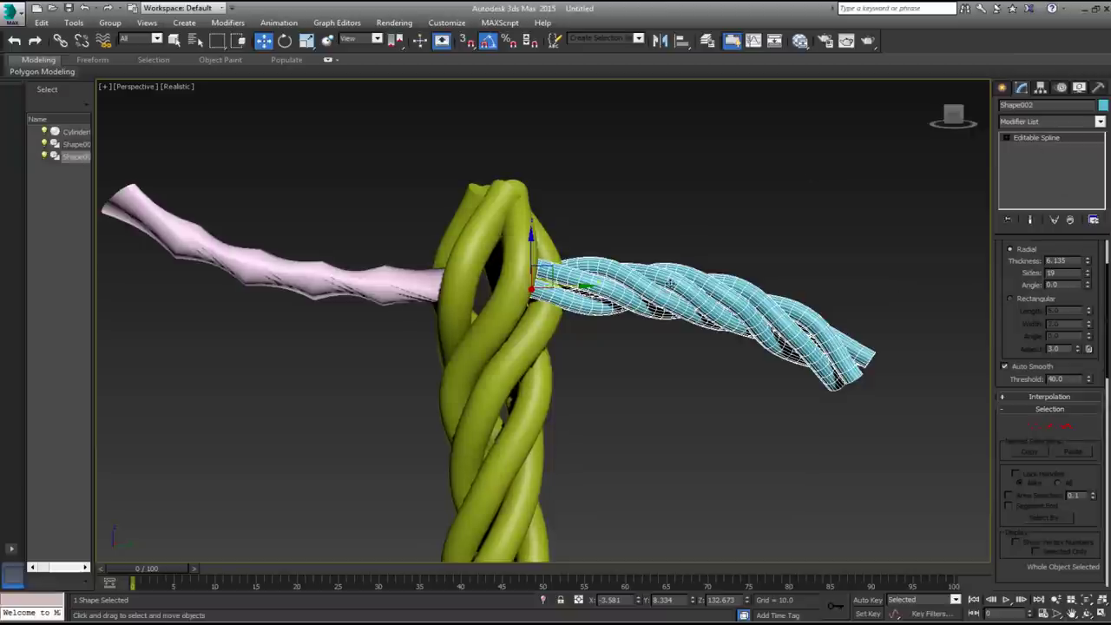
Convert the blue braided arm to an Editable Poly and deselect it.
right_click(1027, 175)
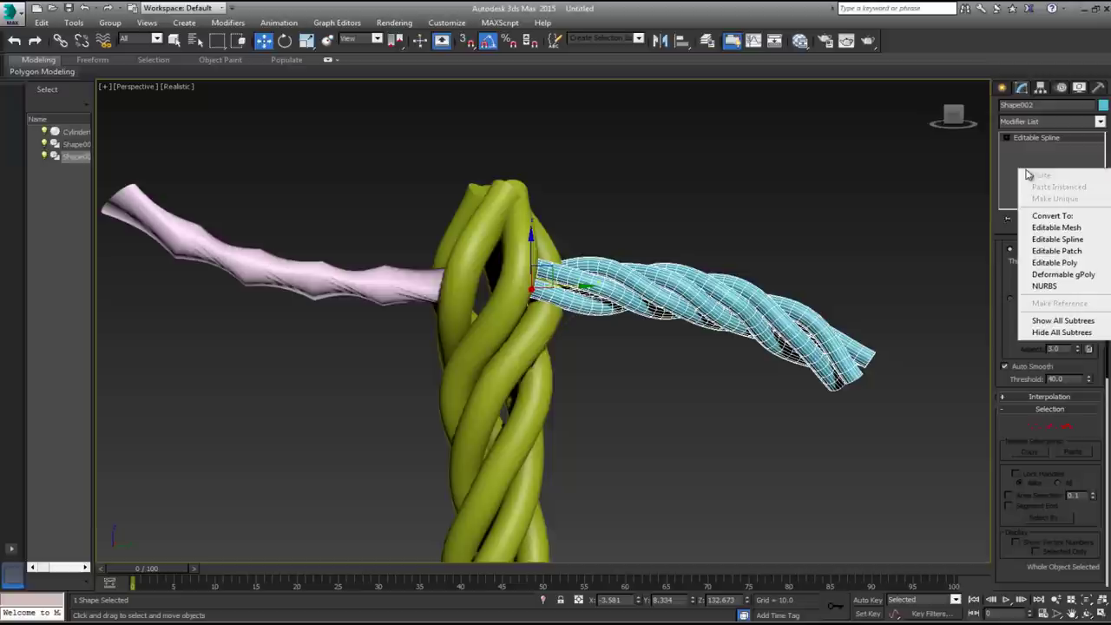
click(1053, 262)
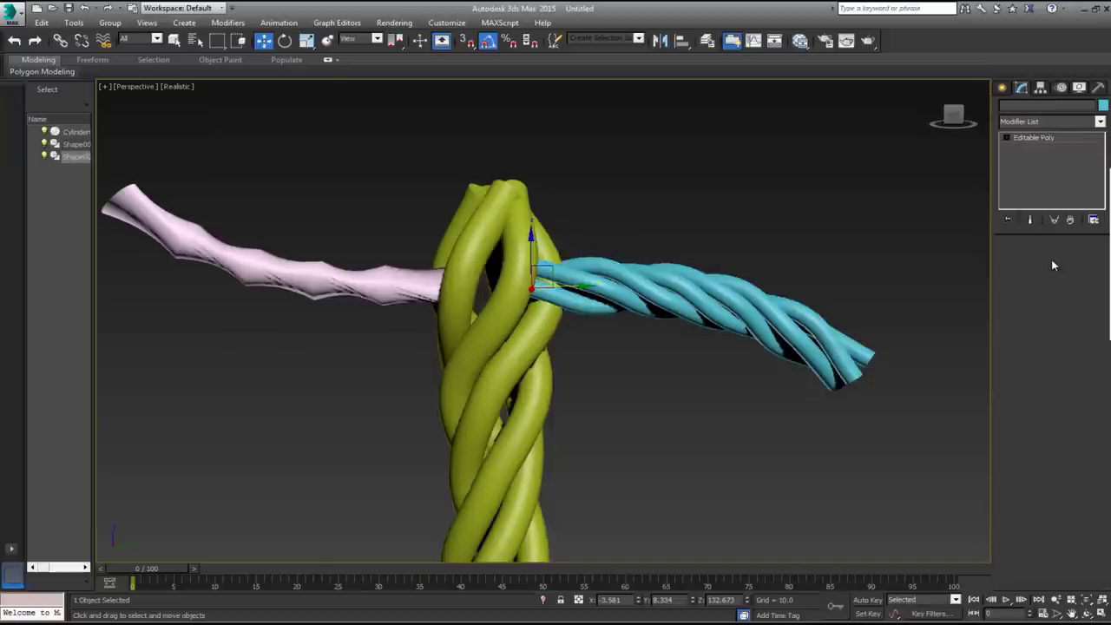
click(688, 196)
scroll(688, 195, down, 3)
mouse_move(688, 175)
alt+middle_down()
mouse_move(674, 264)
mouse_move(669, 215)
mouse_move(687, 175)
alt+middle_up()
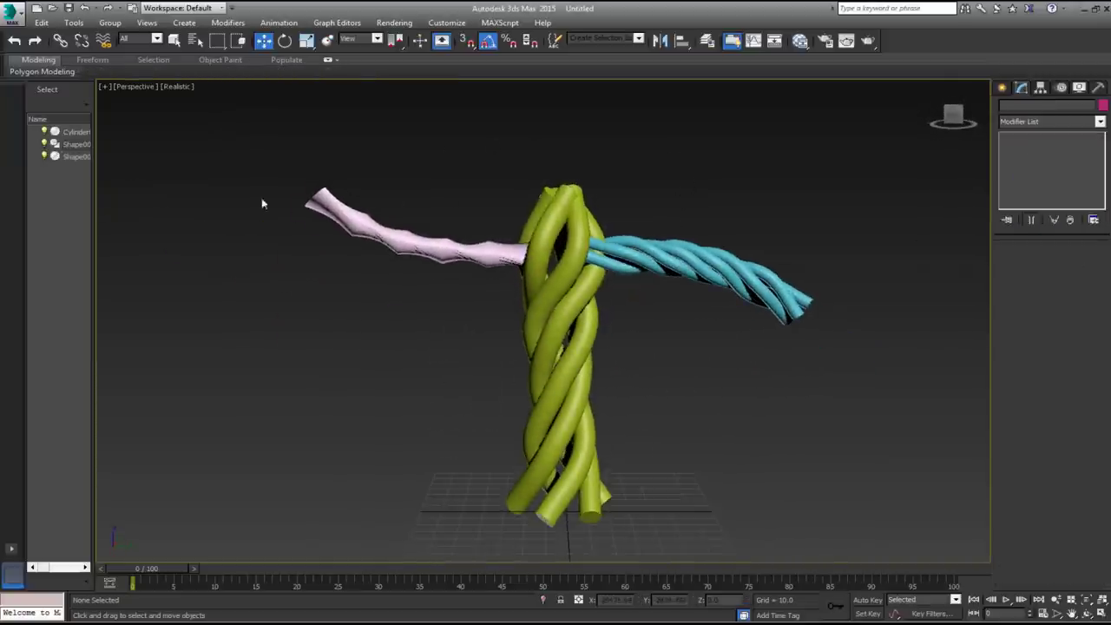
Delete the pink twisted arm on the opposite side of the trunk from the blue arm.
drag(671, 196, 704, 297)
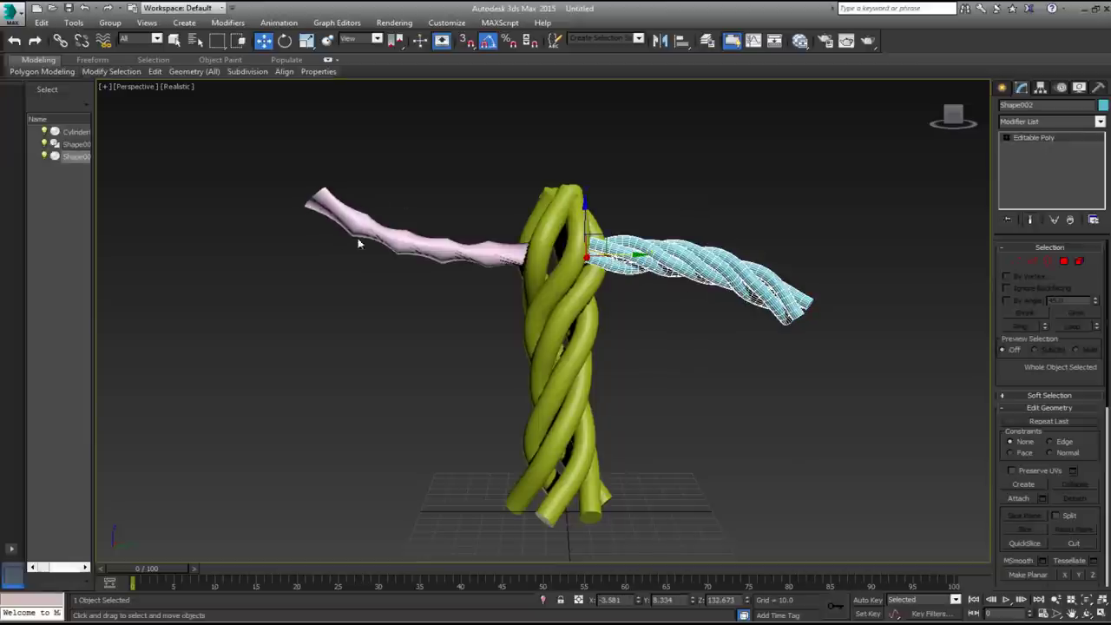
click(393, 242)
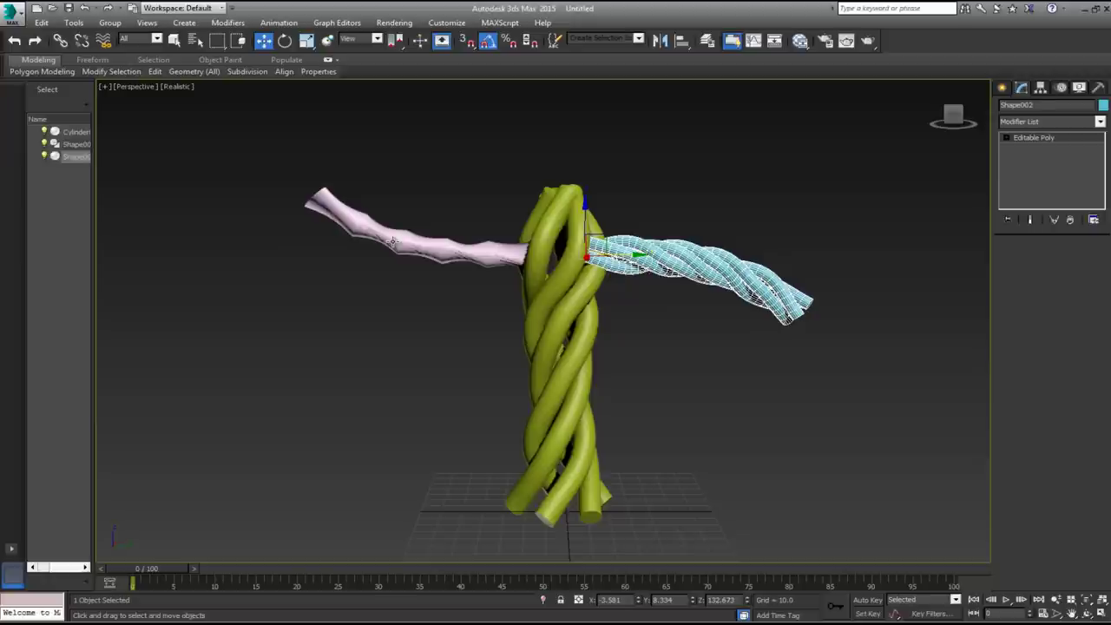
key(Delete)
Clone the blue braided arm as a single Copy, shifted along Y to about -83.7.
drag(674, 200, 690, 305)
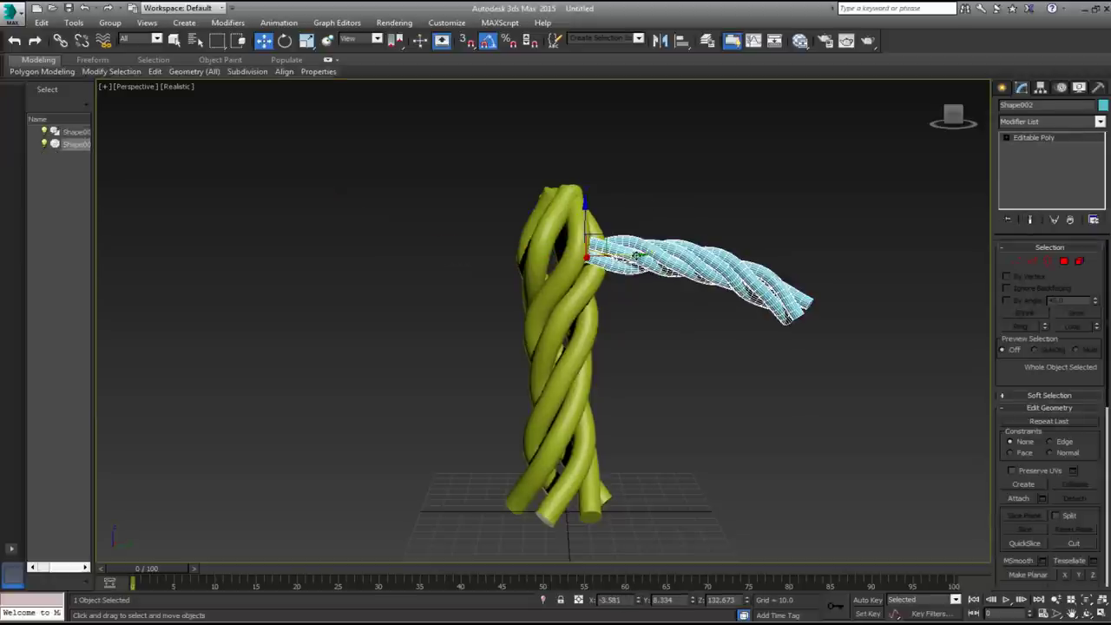
shift+drag(638, 255, 431, 252)
click(556, 376)
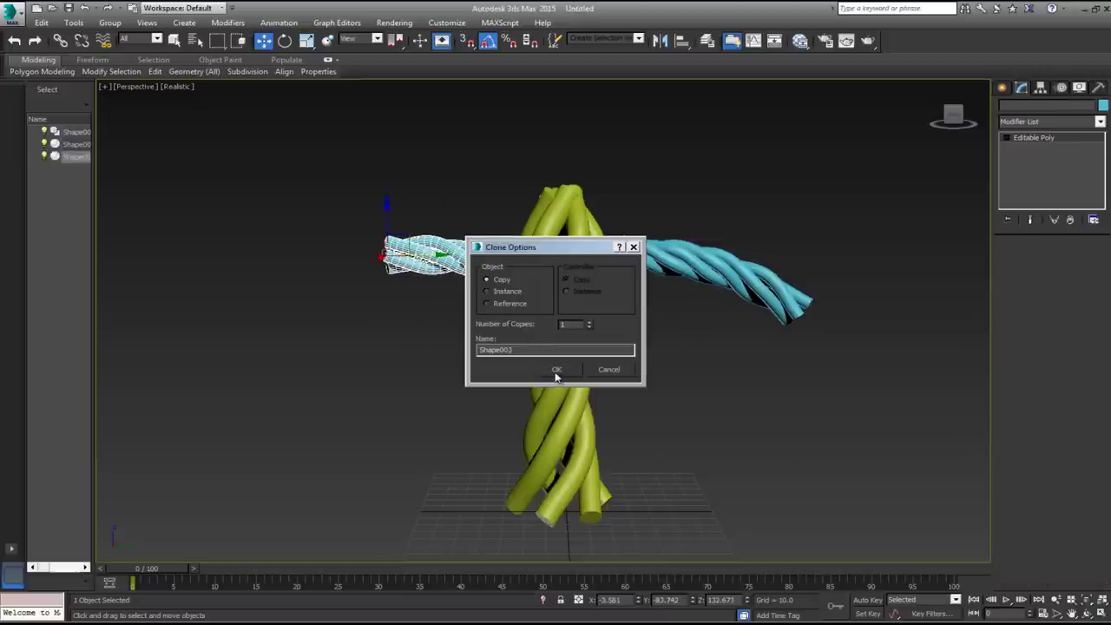
Mirror the copied arm across YZ with No Clone and move it about 74.2 units along Y to join the trunk.
click(662, 42)
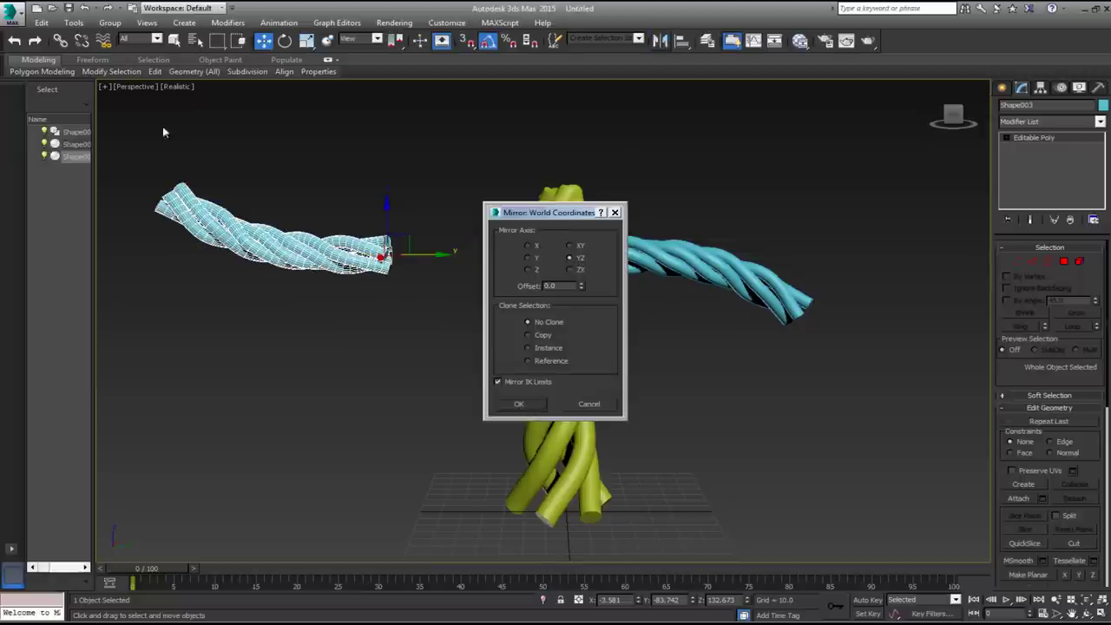
click(521, 404)
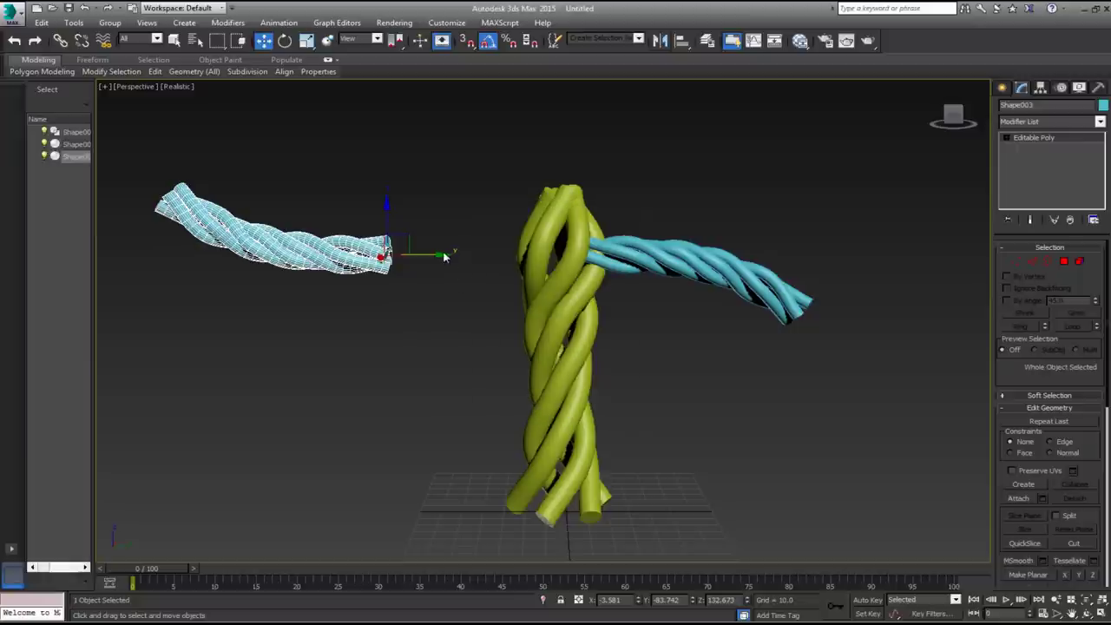
drag(438, 254, 600, 255)
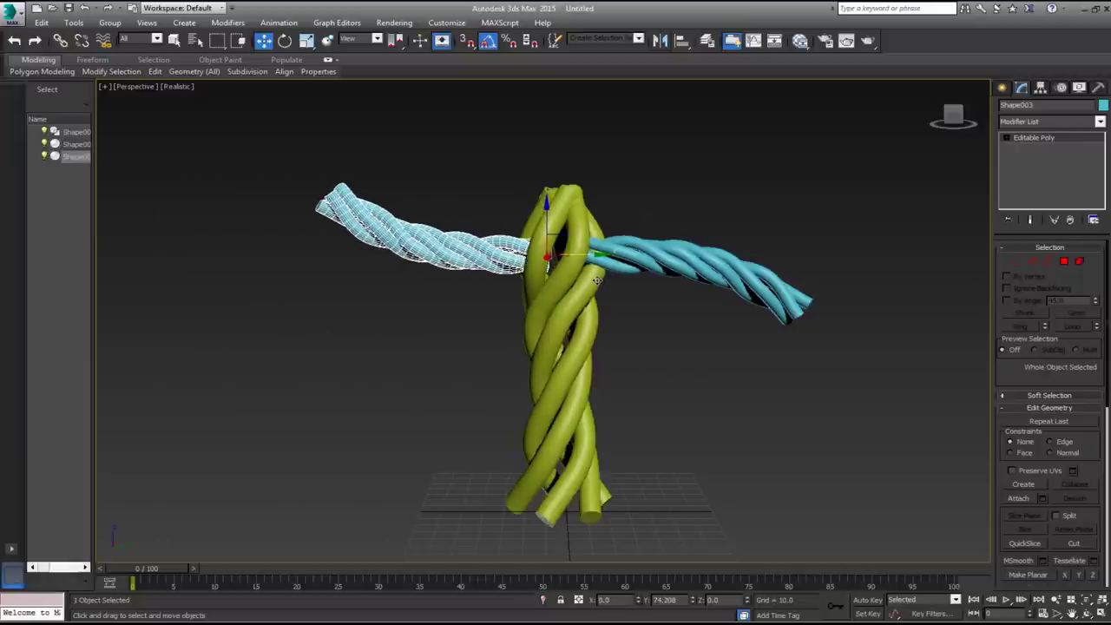
click(691, 373)
mouse_move(692, 374)
alt+middle_down()
mouse_move(650, 373)
mouse_move(697, 365)
alt+middle_up()
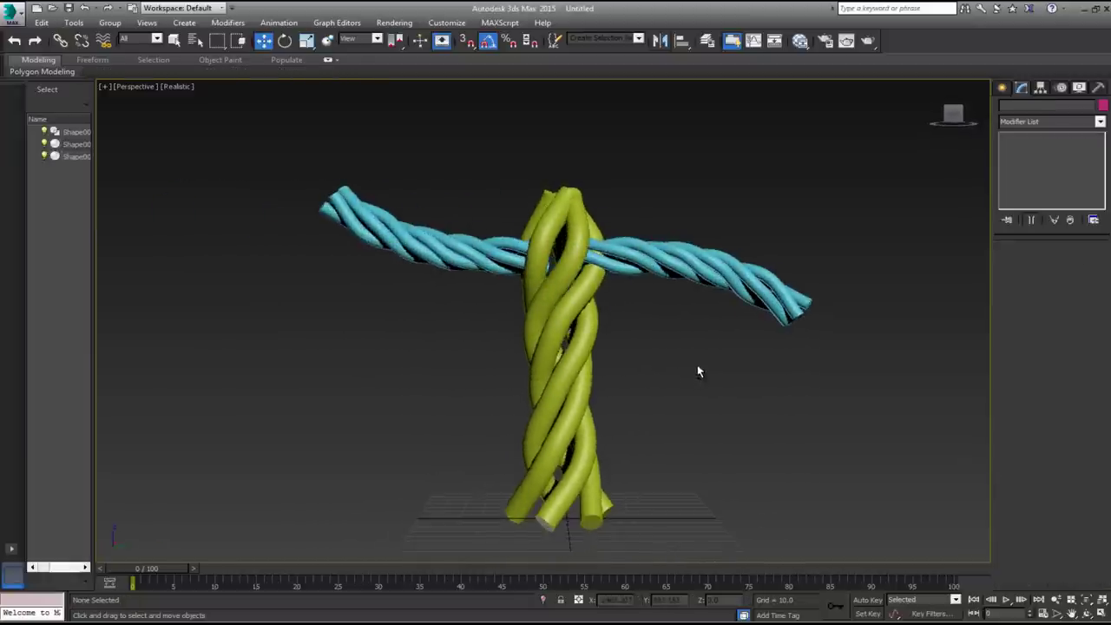
Create a sphere standard primitive on the ground beside the base of the braided trunk.
scroll(631, 307, down, 3)
middle_drag(632, 308, 625, 397)
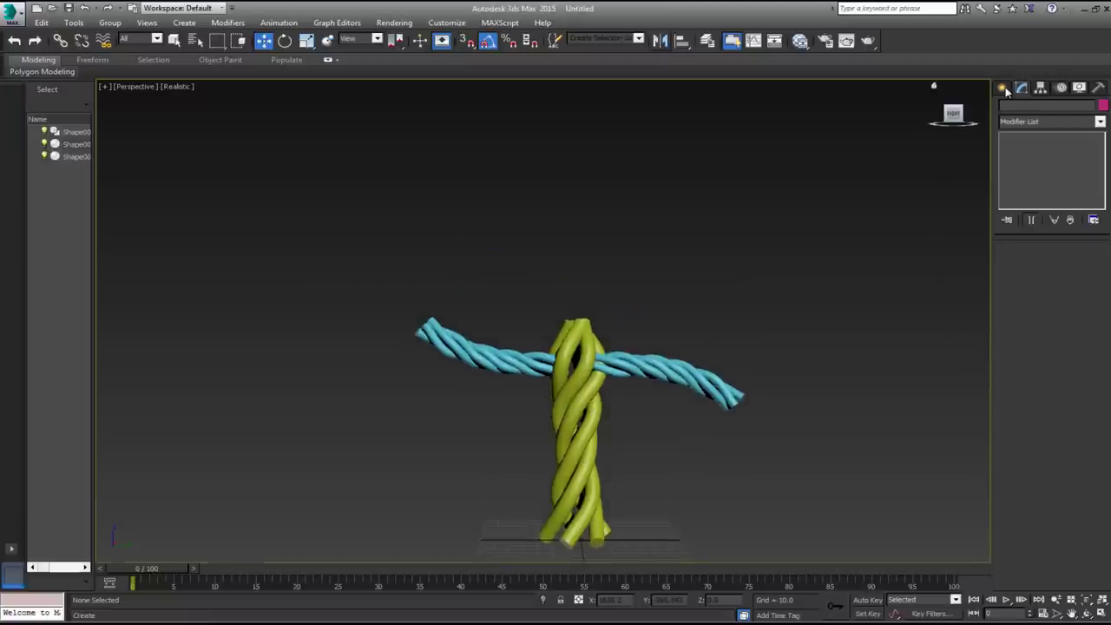
click(1003, 88)
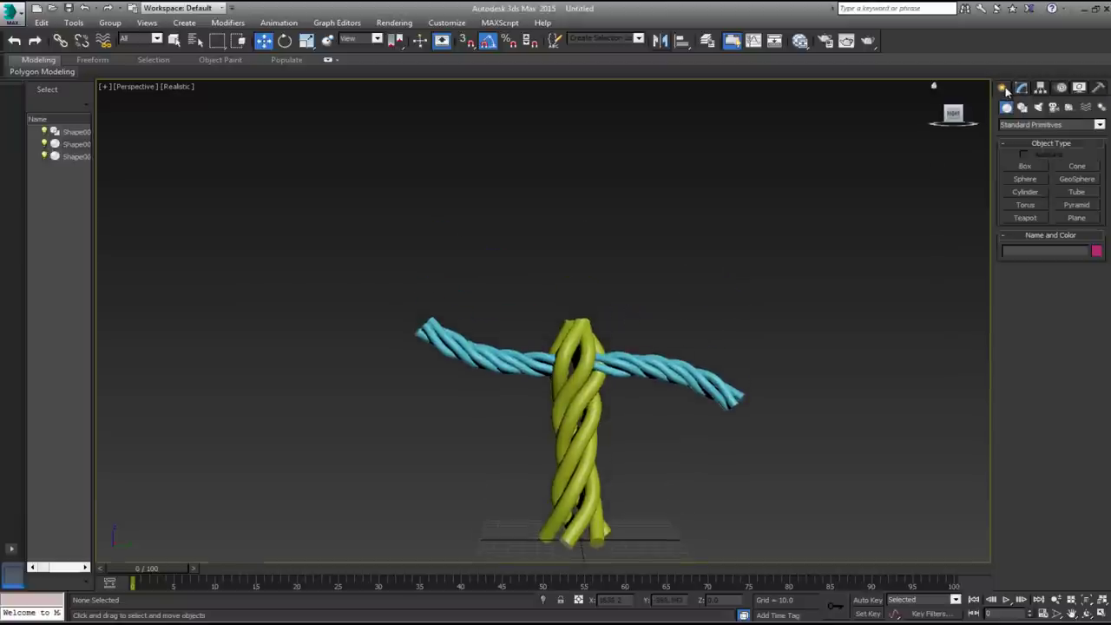
click(1023, 179)
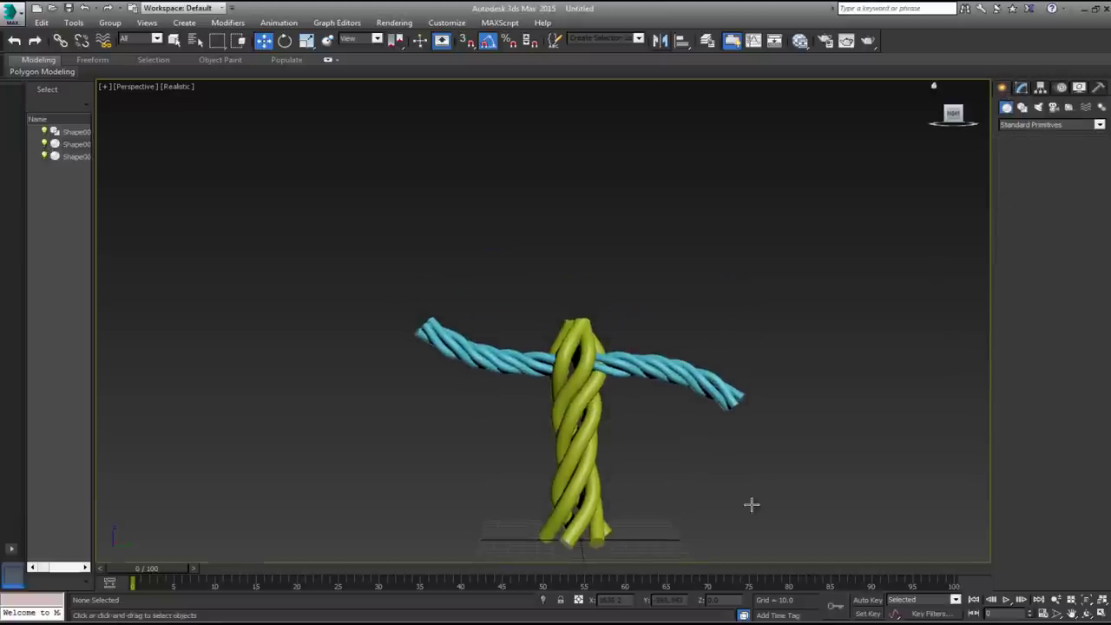
drag(647, 530, 650, 534)
Move the sphere up and along Y to about -2 so it sits above the trunk as a head.
click(263, 42)
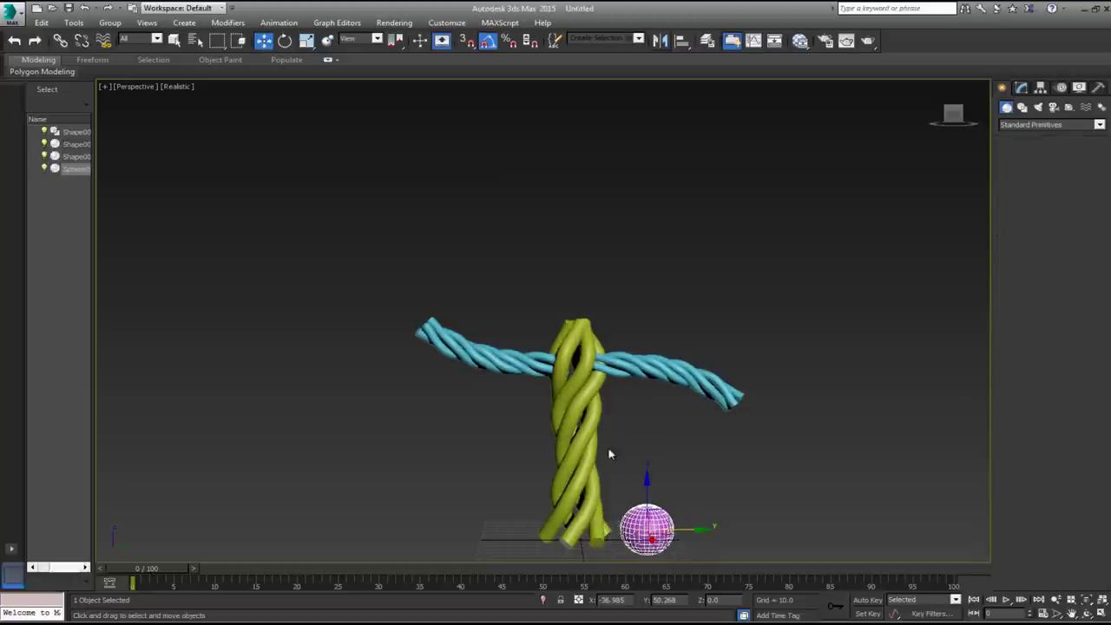
drag(647, 484, 631, 245)
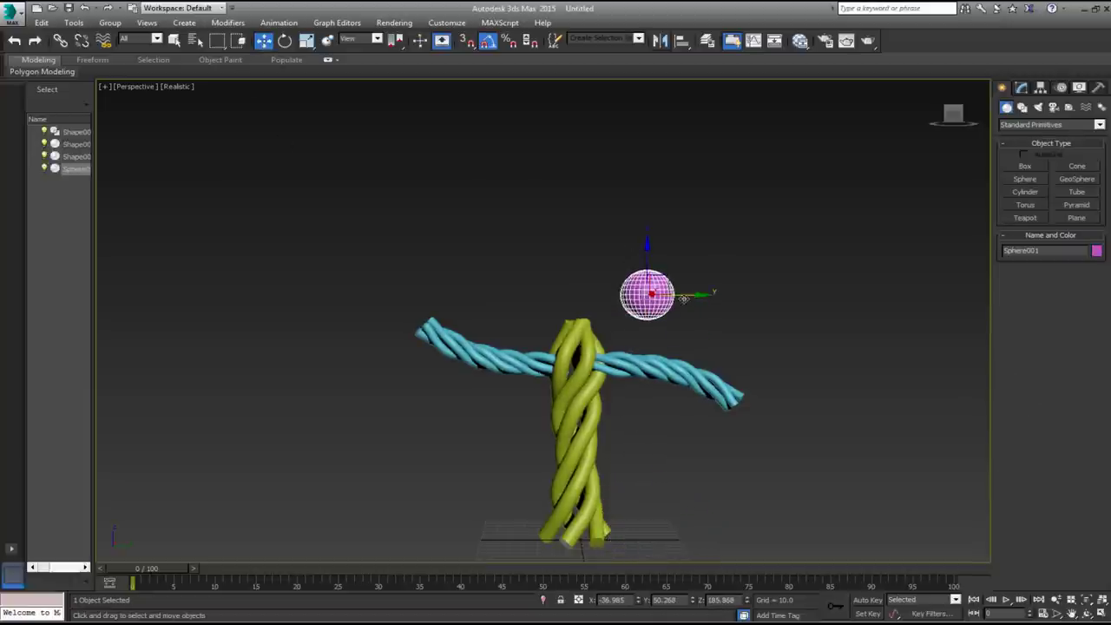
drag(682, 294, 613, 295)
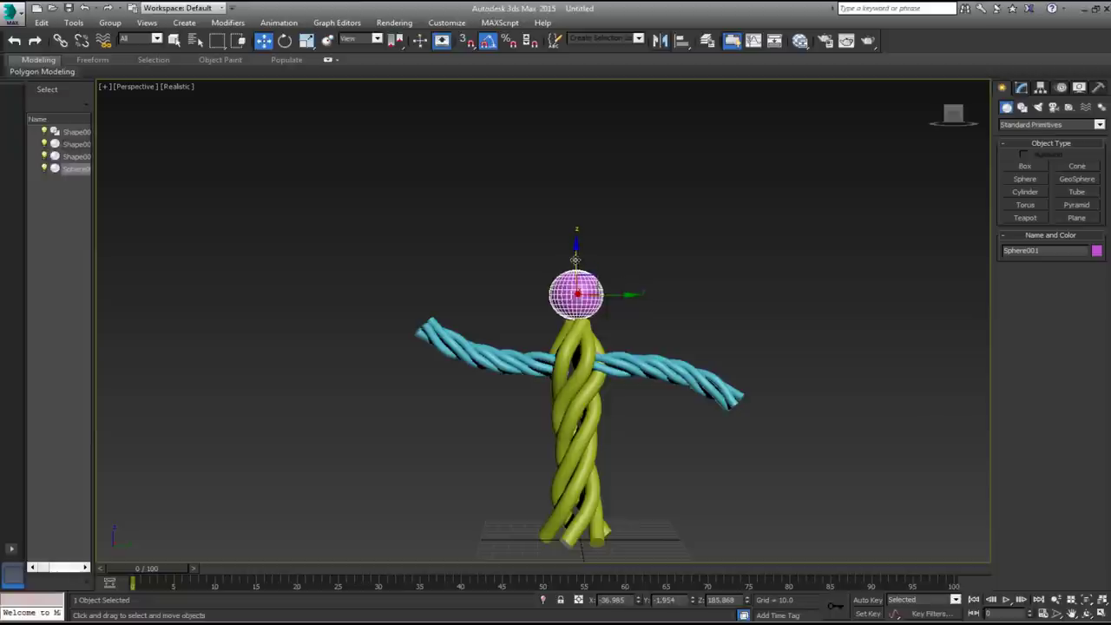
Scale the head sphere up uniformly and center it over the top of the trunk.
click(306, 40)
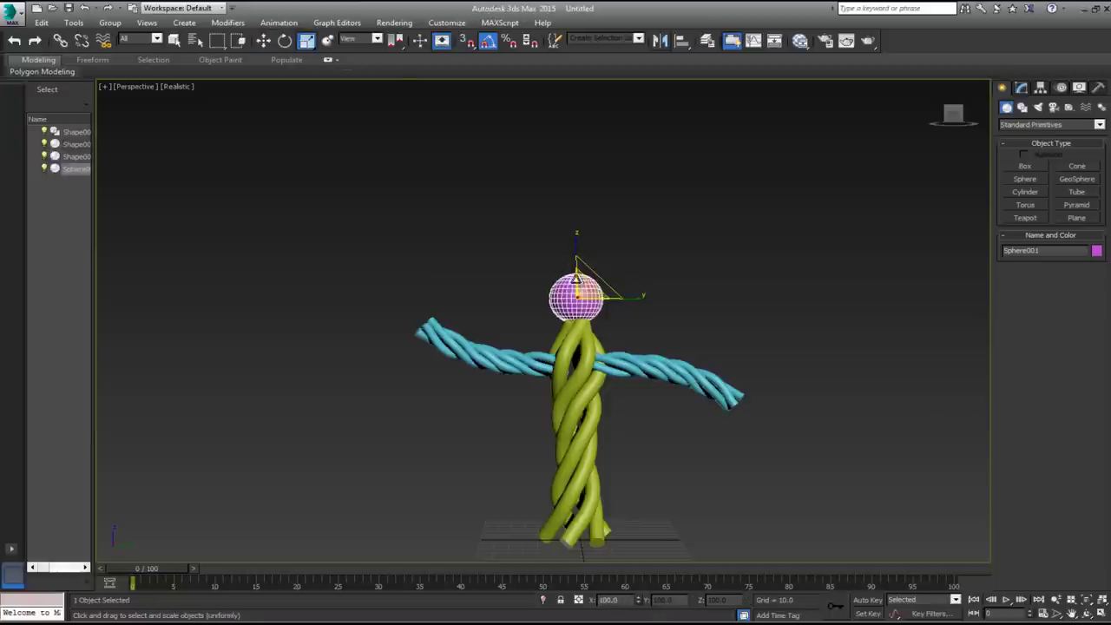
drag(585, 278, 576, 241)
click(264, 41)
alt+middle_drag(576, 240, 592, 299)
drag(596, 318, 614, 346)
alt+middle_drag(614, 346, 695, 300)
Enlarge the head sphere further and seat it on the trunk at a Z position of about 189.9.
click(306, 40)
mouse_move(650, 313)
mouse_down()
mouse_move(679, 322)
mouse_move(667, 318)
mouse_up()
alt+middle_drag(677, 330, 554, 328)
click(273, 43)
click(264, 40)
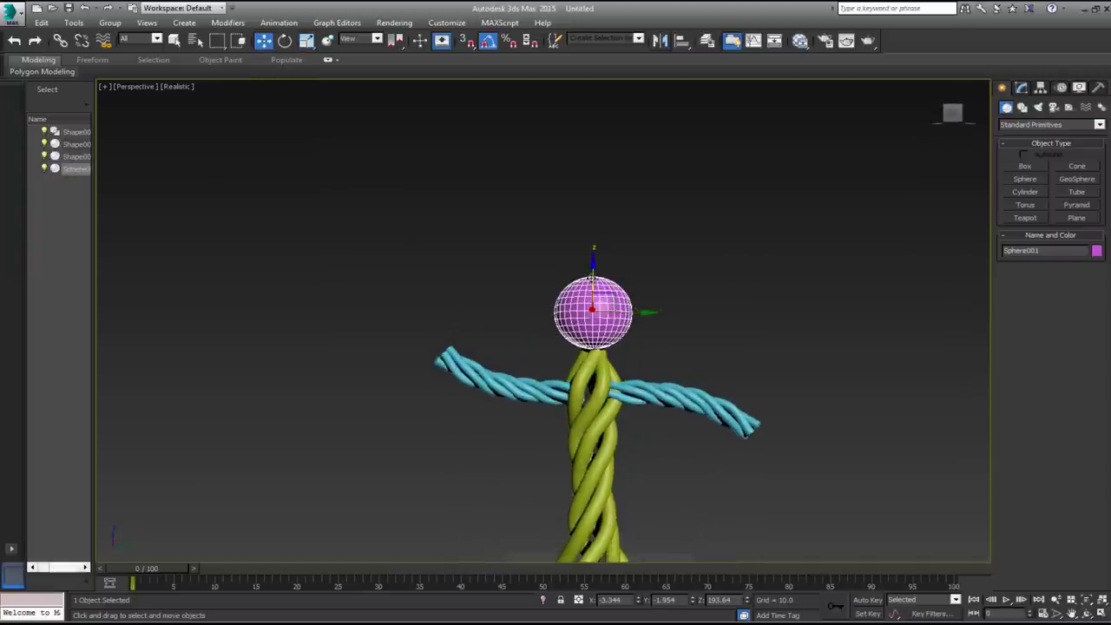
middle_drag(612, 302, 555, 231)
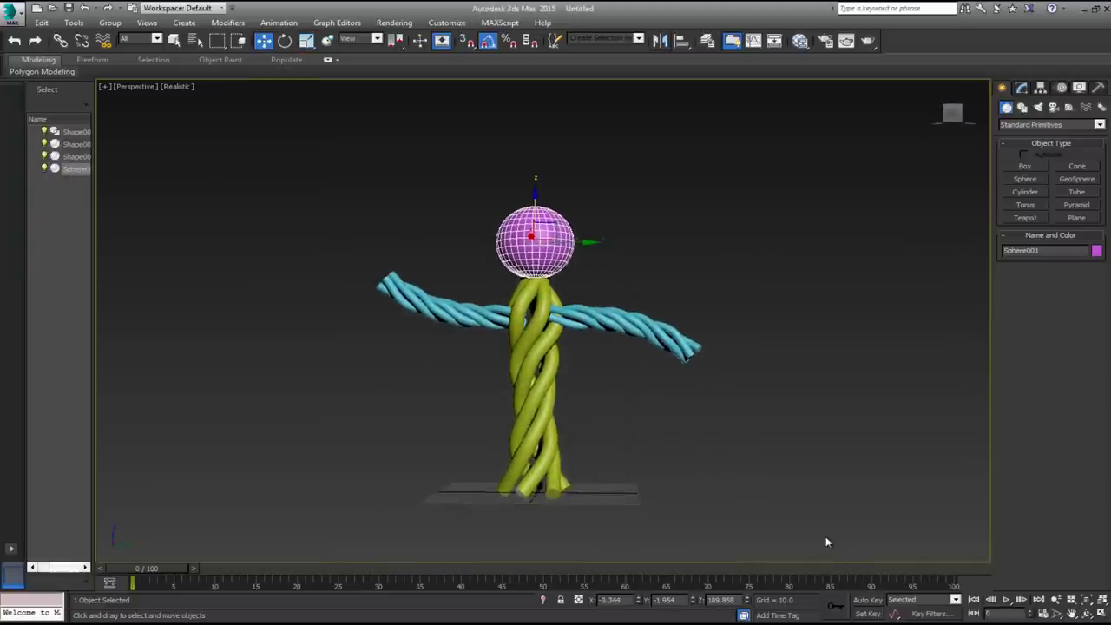
alt+middle_drag(722, 430, 740, 427)
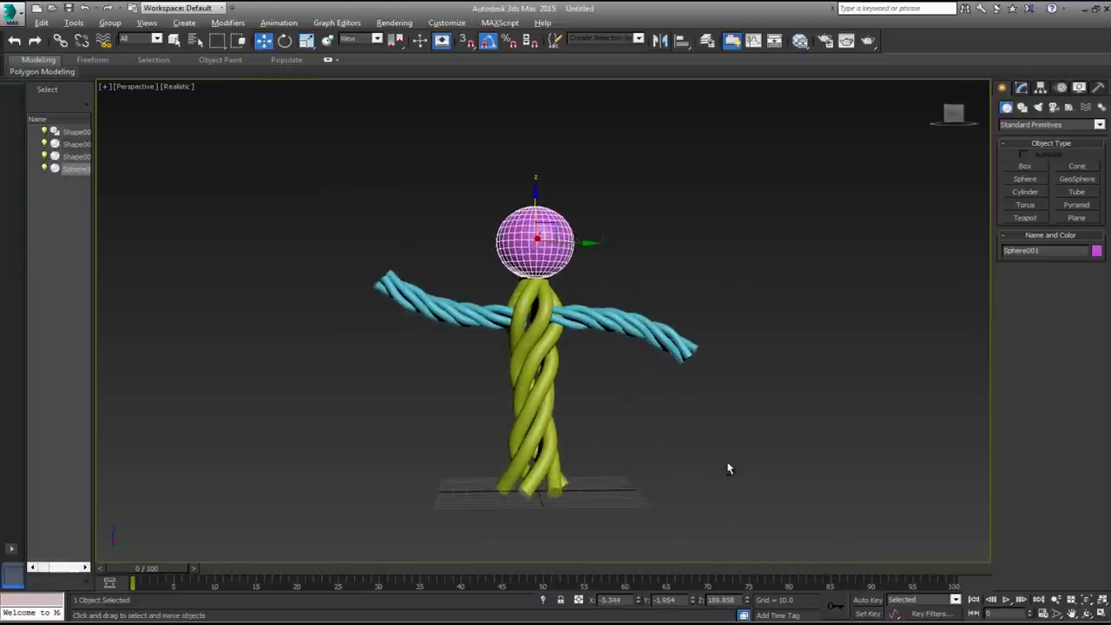
click(749, 519)
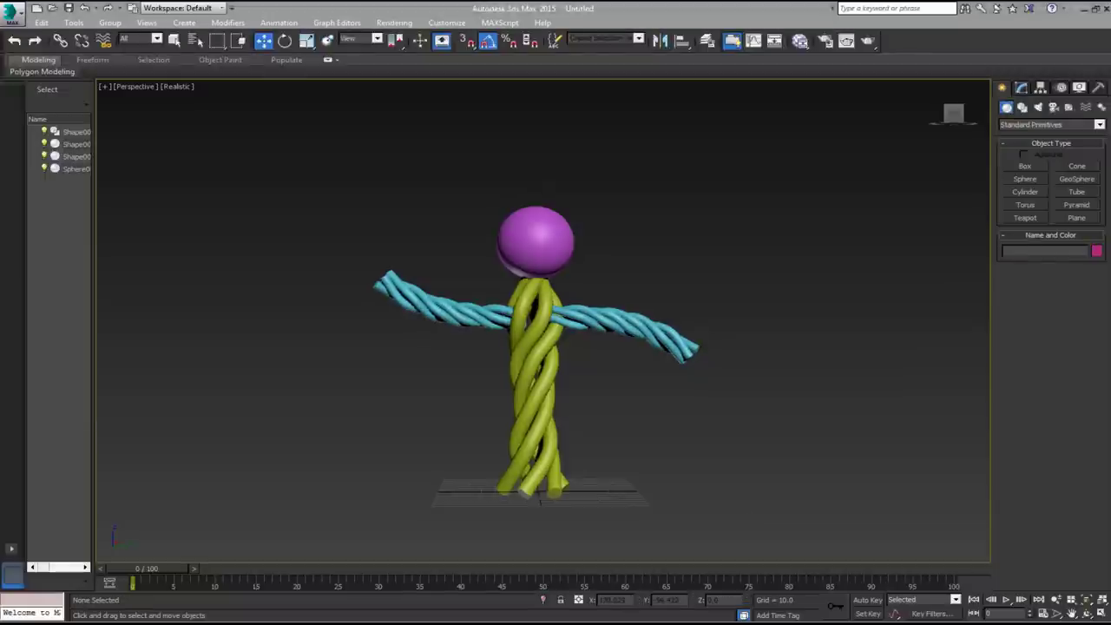
Select the trunk, both arms and head, and start an export in the gw::OBJ-Exporter (*.OBJ) format.
drag(339, 186, 748, 539)
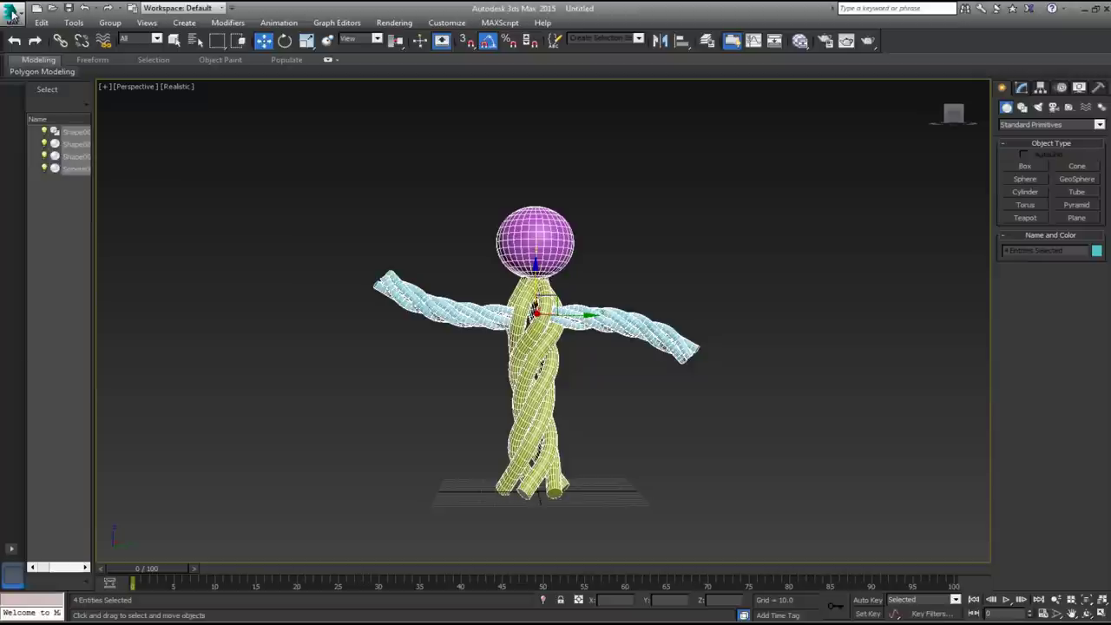
click(12, 14)
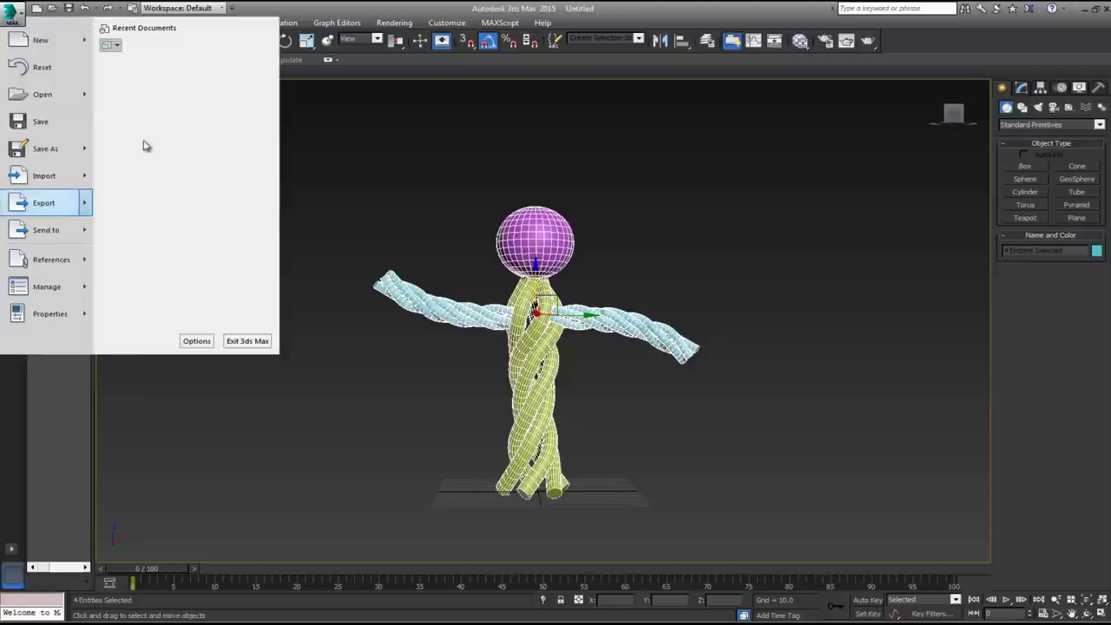
click(263, 266)
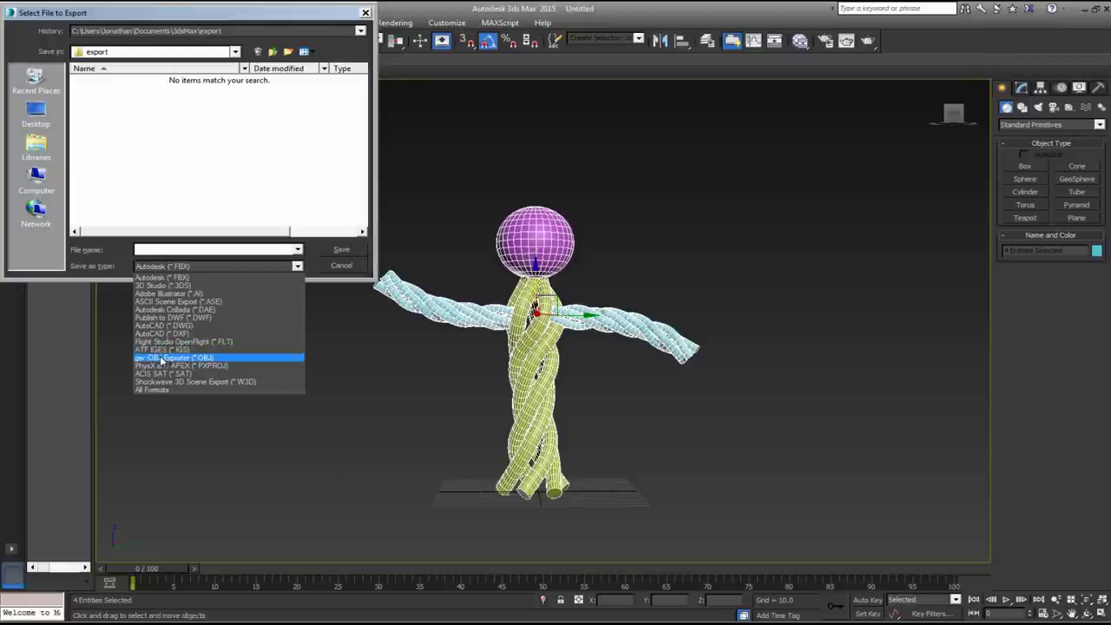
click(161, 357)
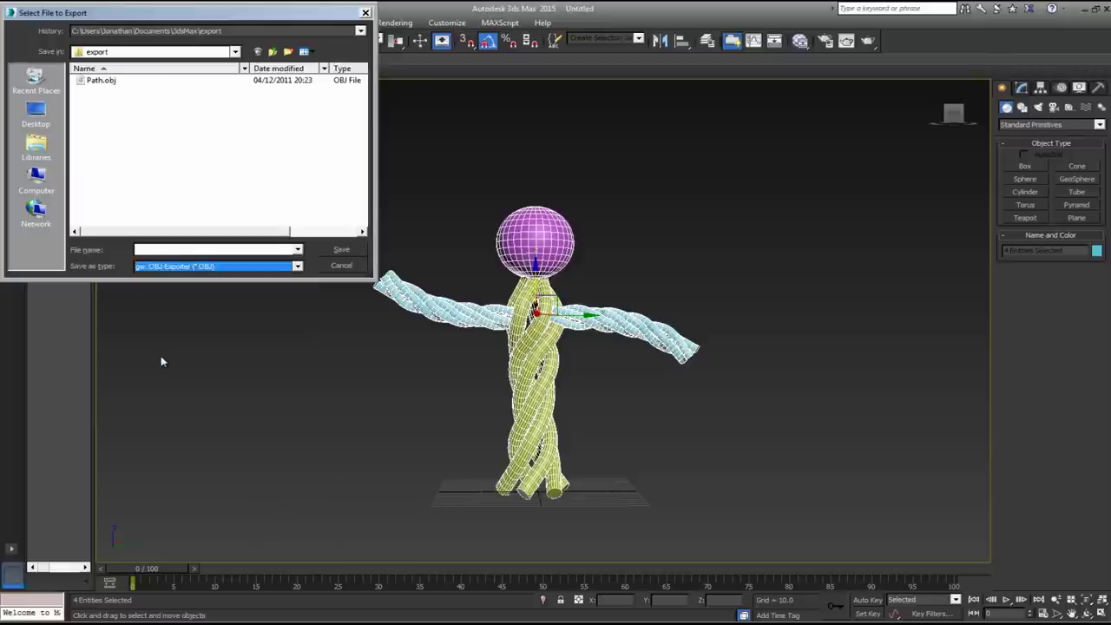
Set the export location to the Desktop and name the file GROOT.
click(125, 55)
scroll(126, 61, up, 3)
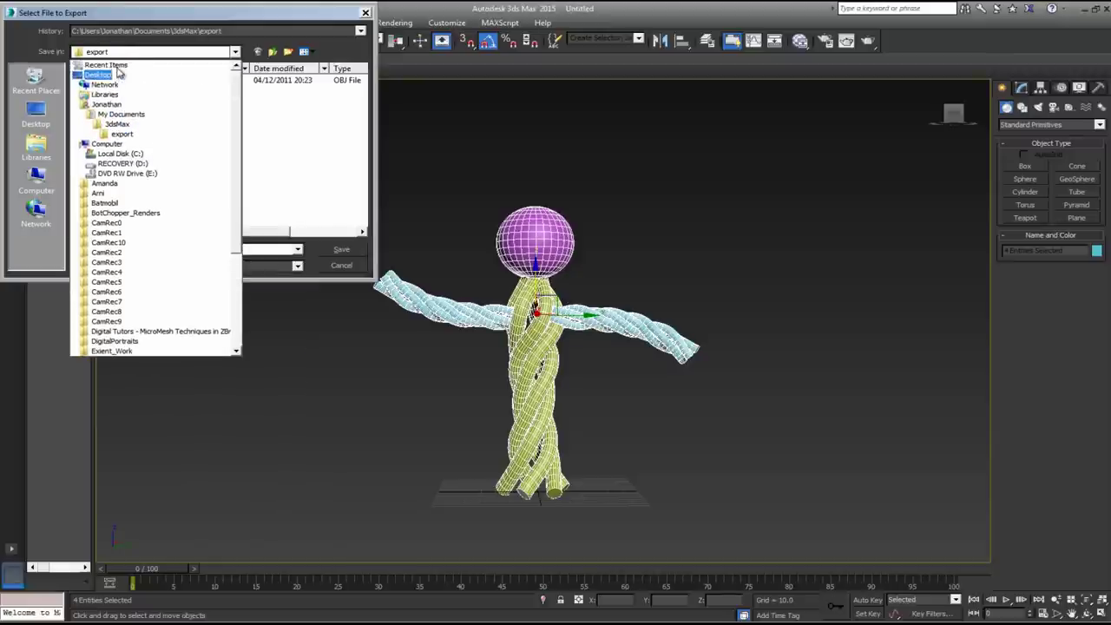
click(117, 68)
click(171, 250)
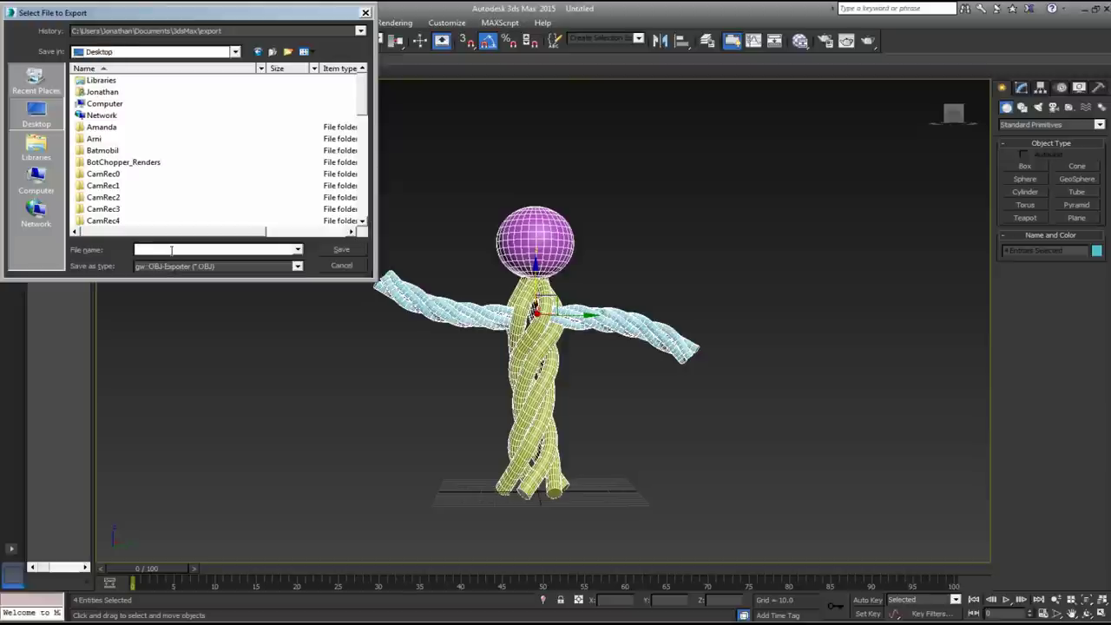
text(GROOT)
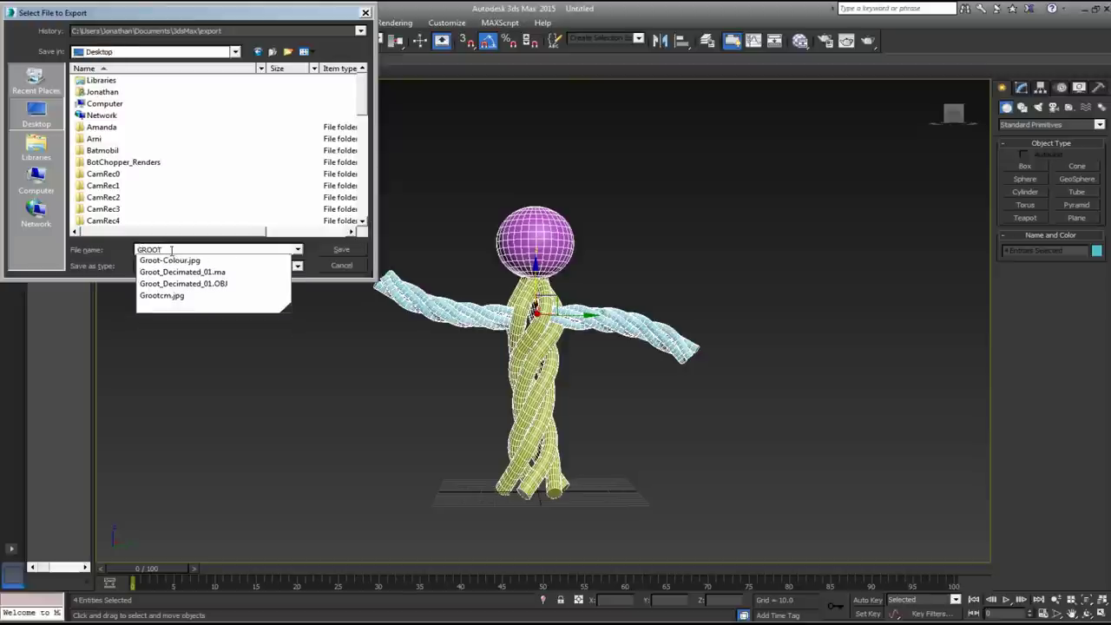
Save the OBJ export with the existing options, including Quads faces and scale 1.0, and close the export report.
click(341, 250)
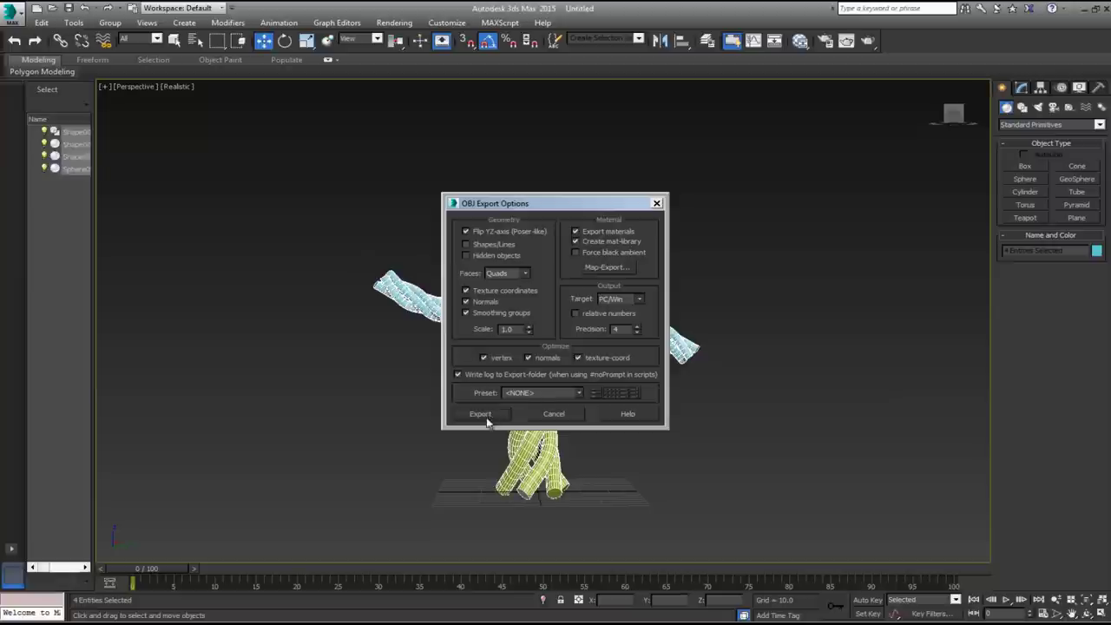
click(481, 414)
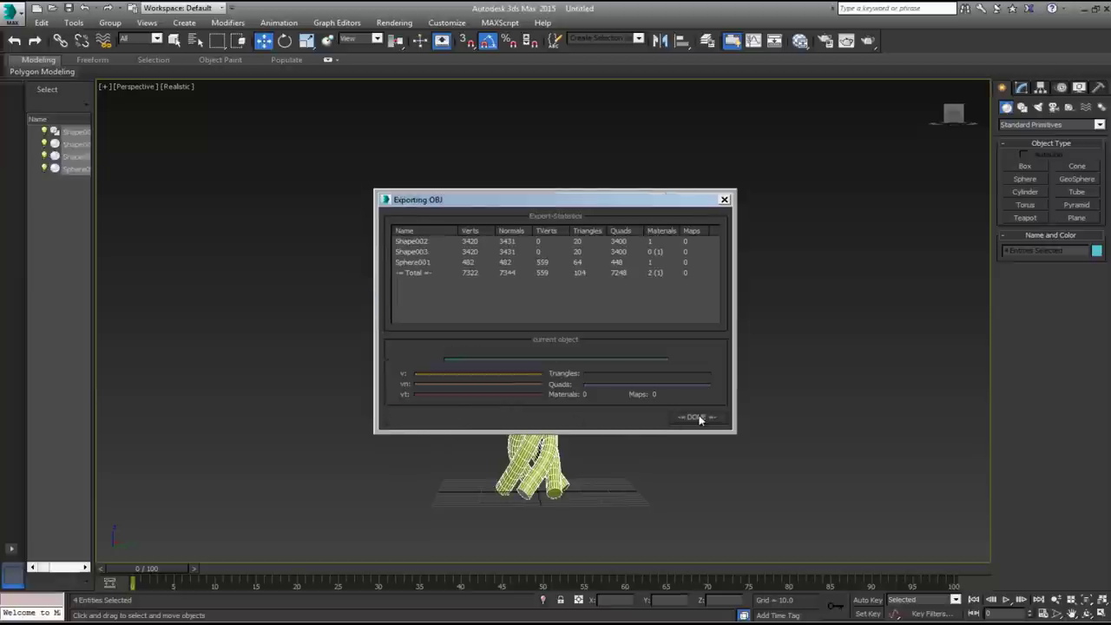
click(696, 417)
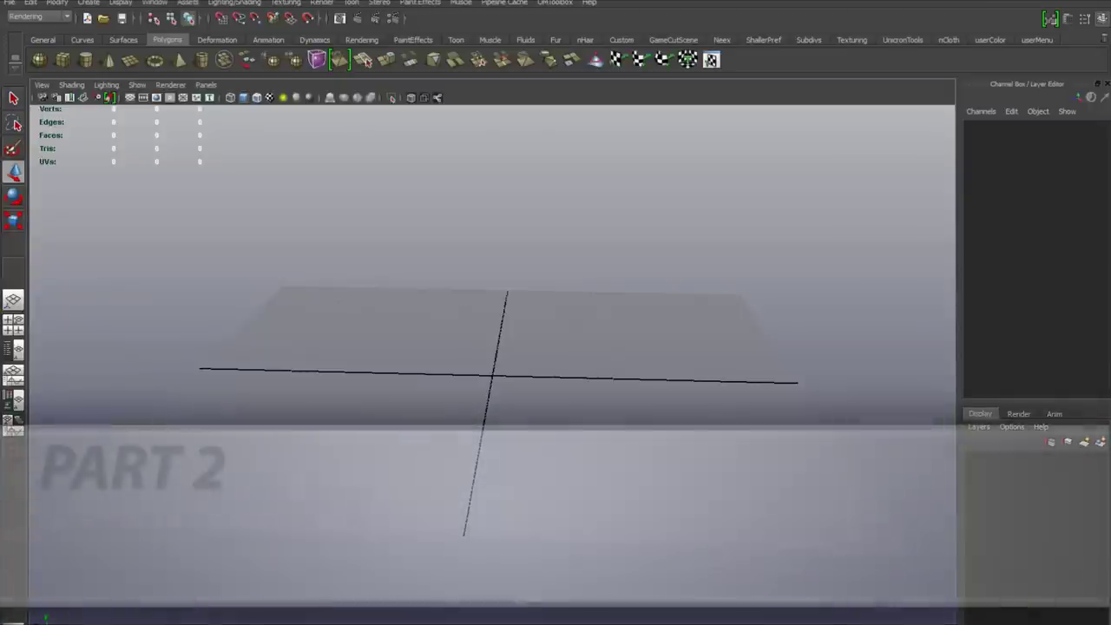
Create a default polygon cylinder at the origin and frame it.
alt+middle_drag(492, 347, 492, 379)
scroll(492, 364, up, 3)
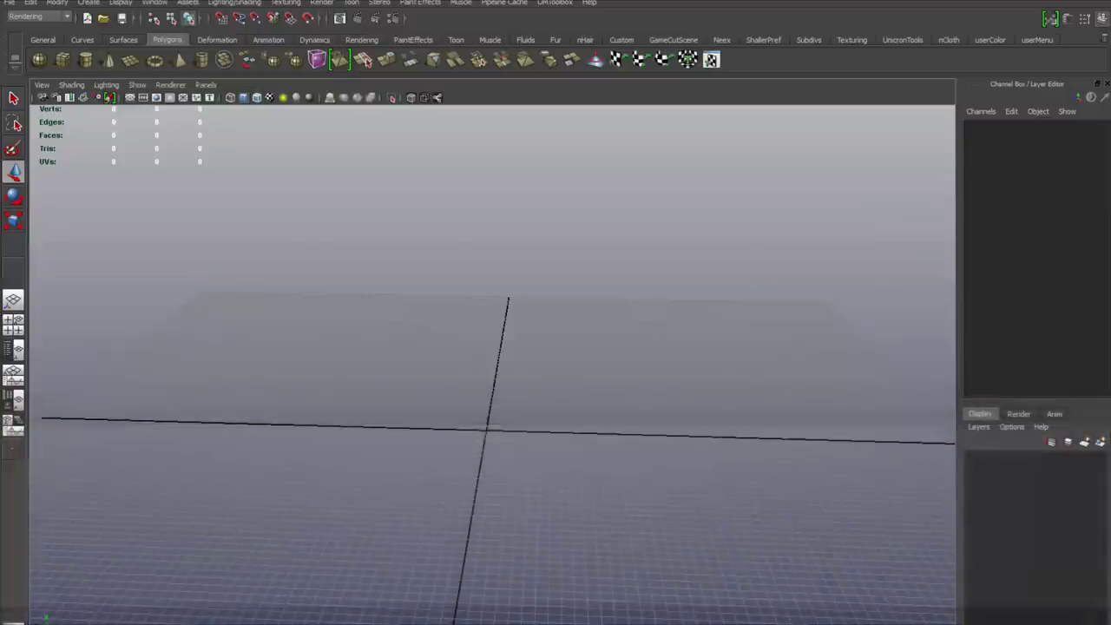
click(85, 61)
alt+drag(492, 364, 451, 343)
key(f)
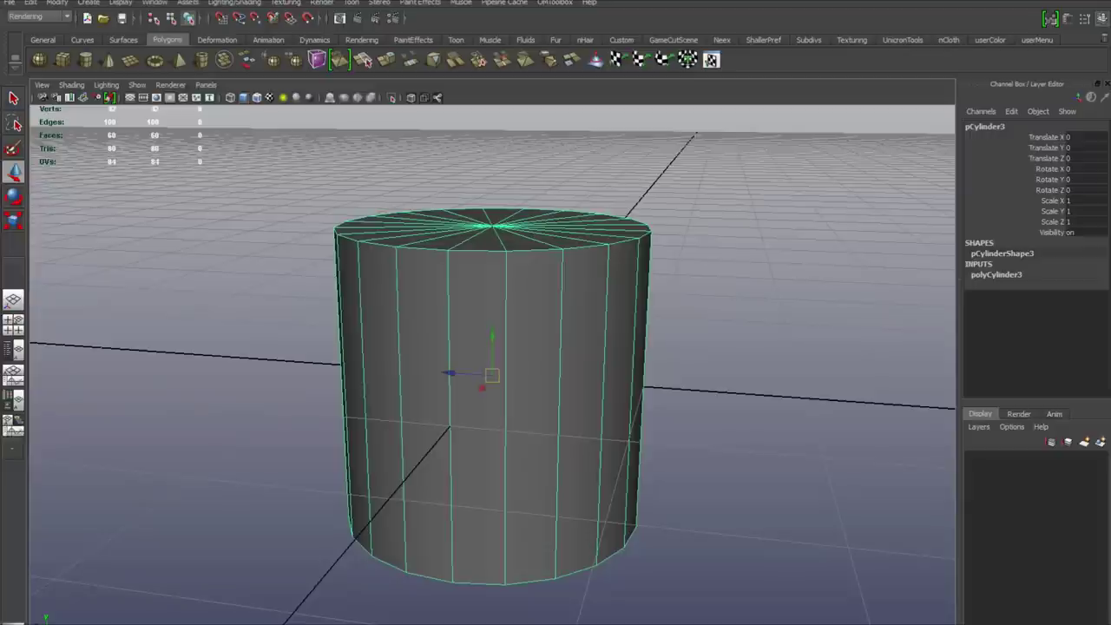
Set the cylinder's axis subdivisions to 21 and its cap subdivisions to 0.
alt+right_drag(492, 373, 378, 373)
click(996, 274)
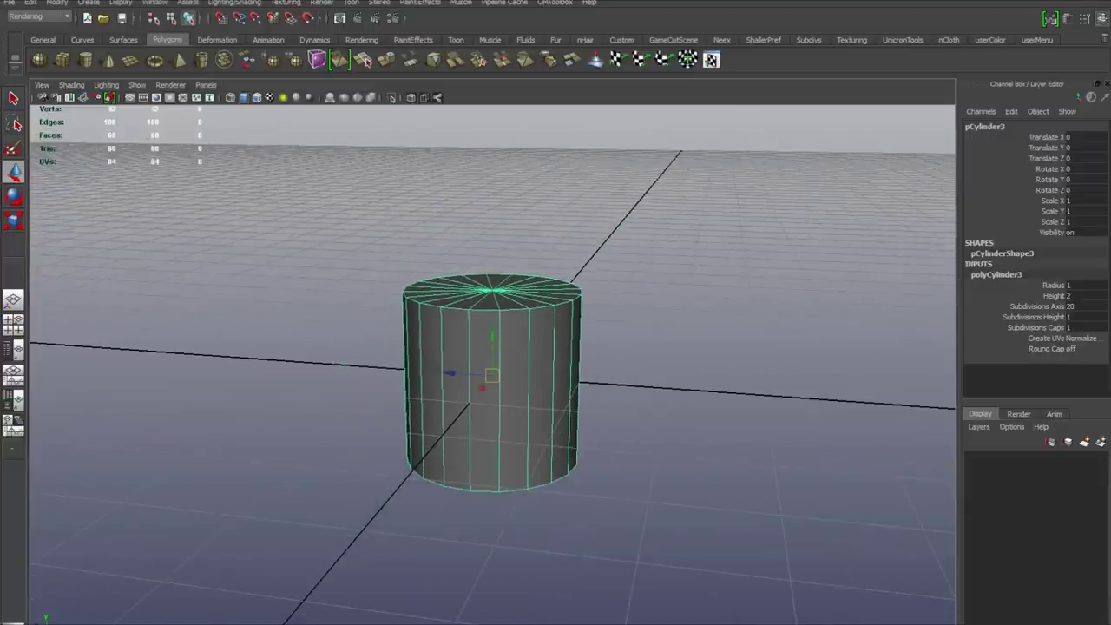
click(1085, 306)
text(21)
key(Return)
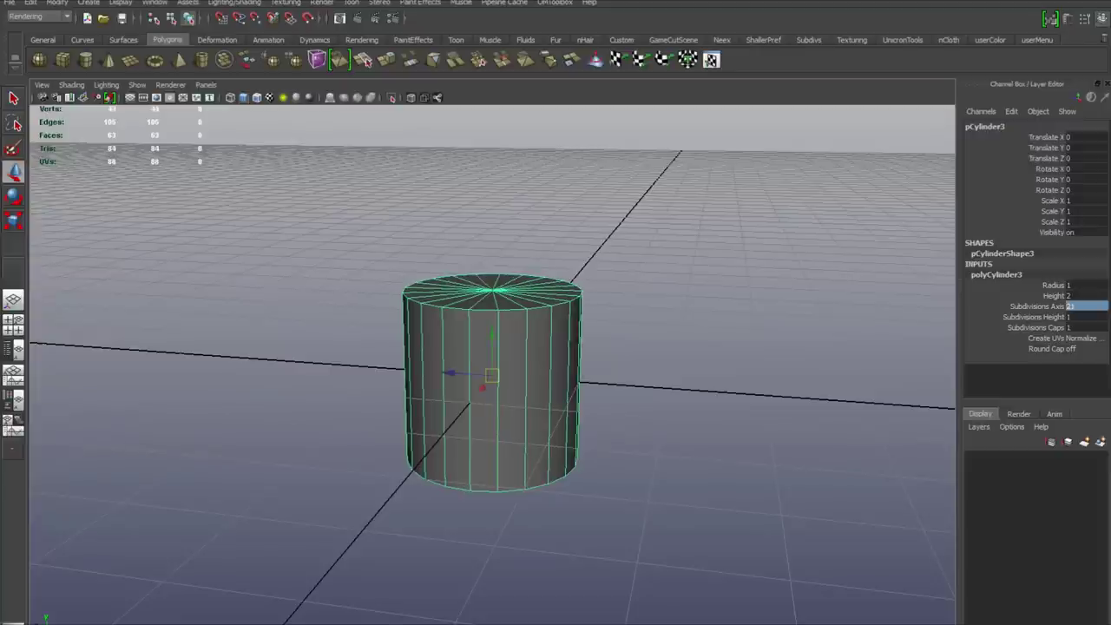
click(1085, 327)
key(Return)
alt+drag(520, 347, 524, 381)
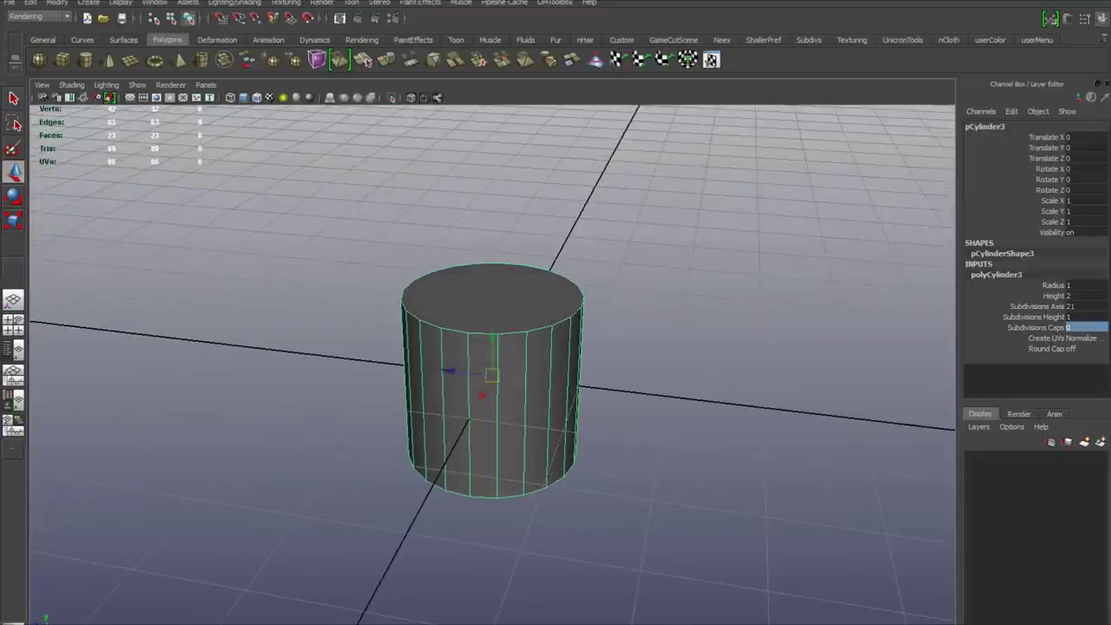
right_drag(543, 355, 544, 324)
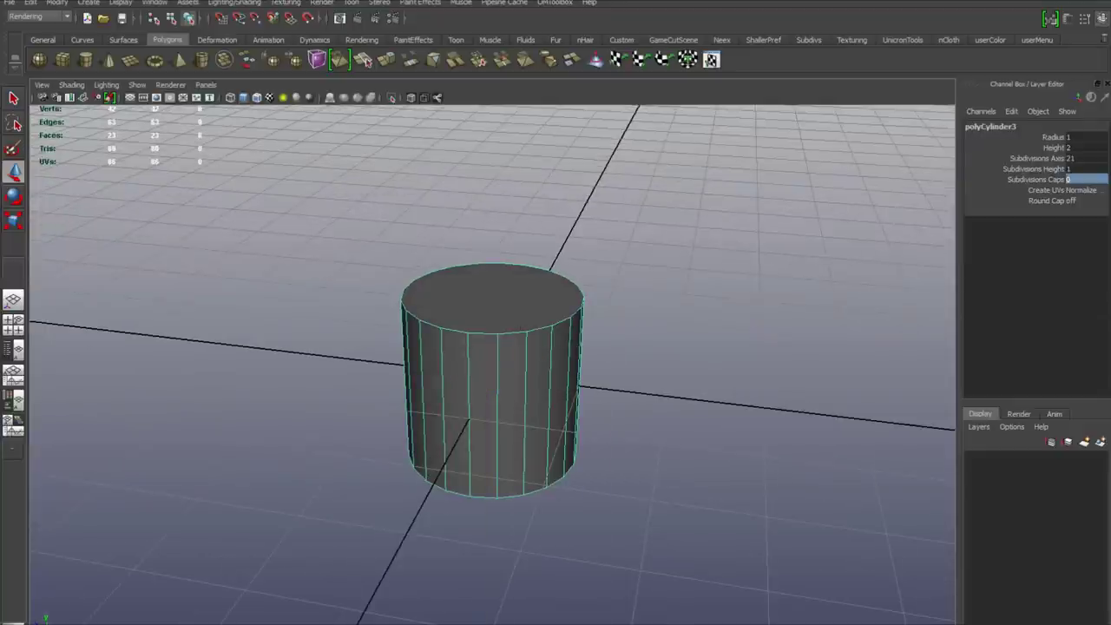
click(525, 382)
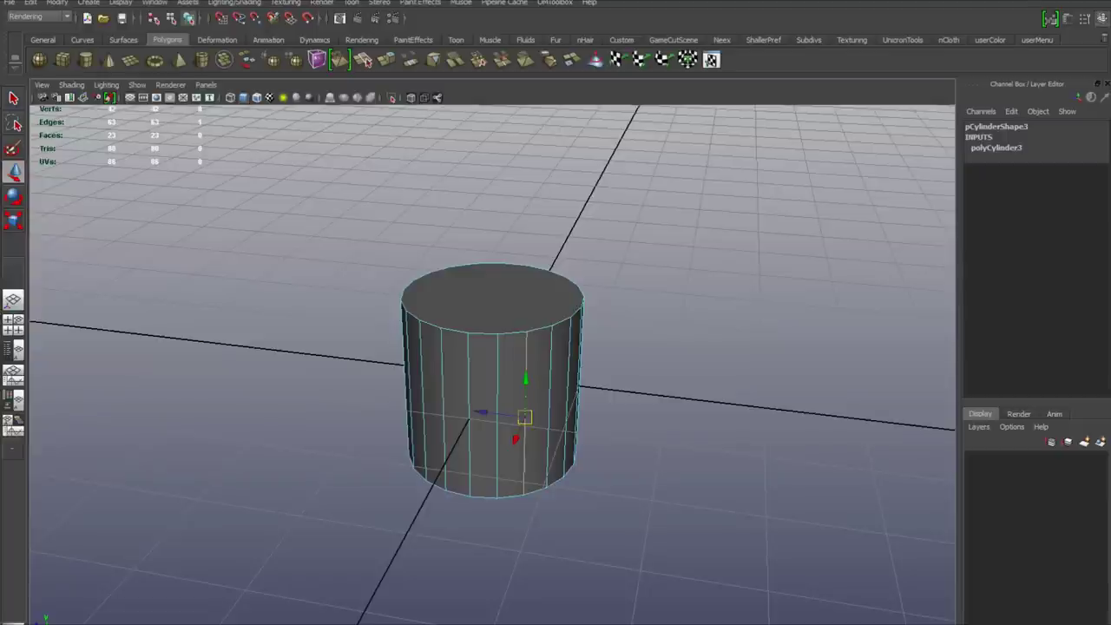
right_drag(547, 324, 599, 310)
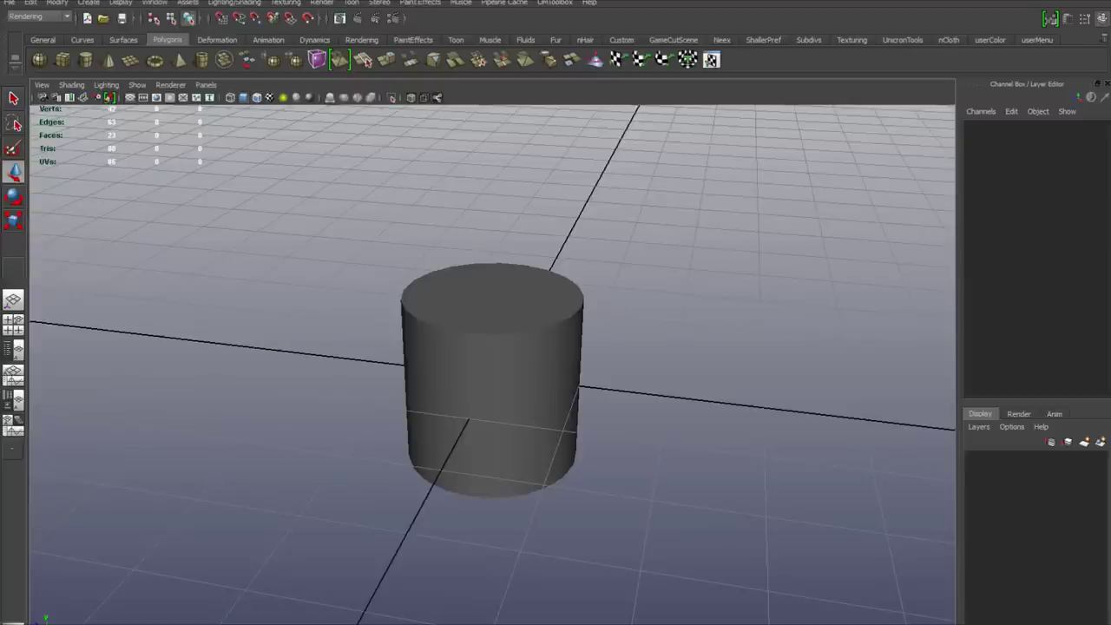
Reselect the cylinder and set its height subdivisions to 5.
click(542, 351)
click(996, 274)
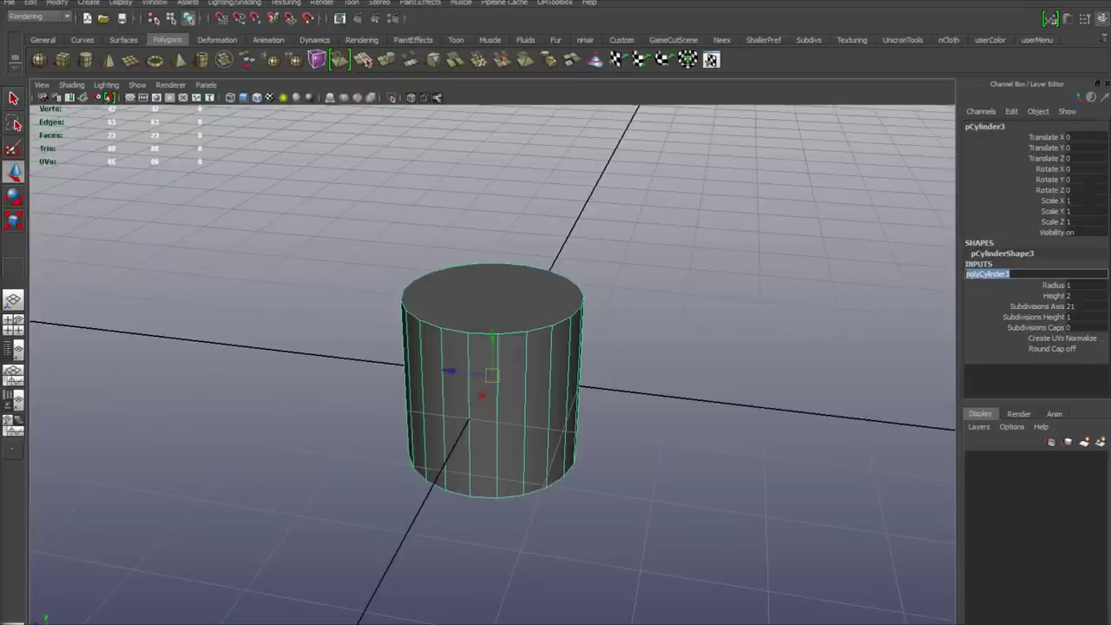
click(1076, 317)
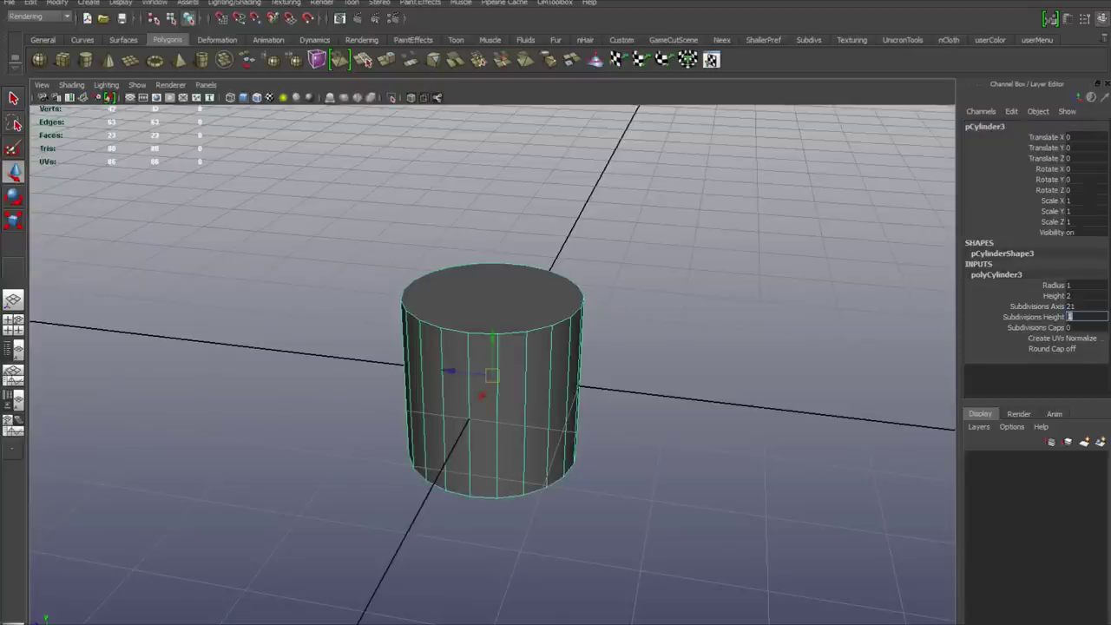
key(Return)
mouse_move(492, 374)
alt+mouse_down()
mouse_move(492, 306)
mouse_move(491, 373)
alt+mouse_up()
alt+right_drag(492, 373, 434, 373)
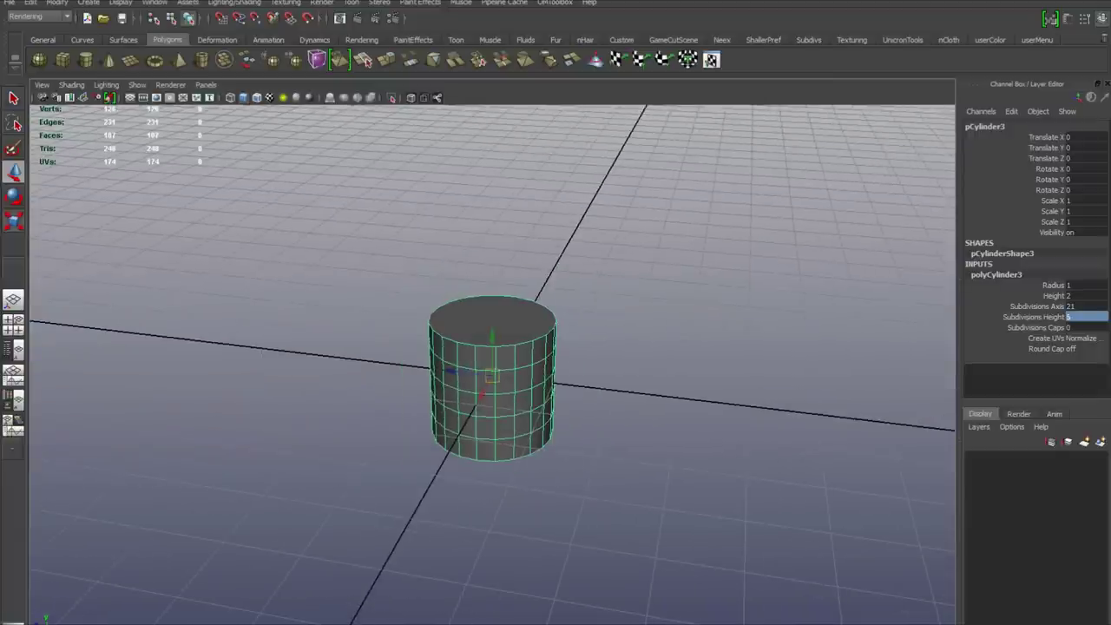
Stretch the cylinder vertically to a Y scale of about 8.29.
key(r)
alt+drag(547, 352, 490, 136)
alt+right_drag(490, 136, 408, 137)
drag(491, 318, 491, 258)
alt+right_drag(491, 258, 434, 258)
alt+drag(434, 257, 460, 230)
Raise the cylinder to a Y position of about 8.42 so its base rests on the grid.
key(w)
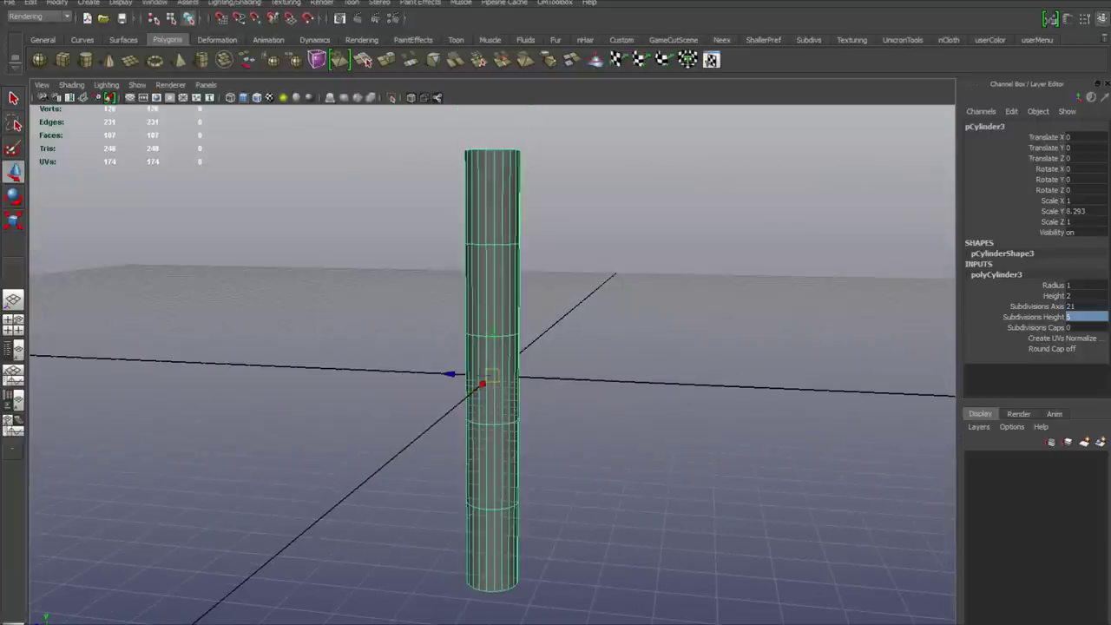
drag(492, 333, 492, 105)
alt+middle_drag(492, 105, 506, 340)
alt+right_drag(506, 340, 459, 340)
mouse_move(460, 341)
alt+mouse_down()
mouse_move(464, 442)
mouse_move(456, 338)
alt+mouse_up()
alt+right_drag(456, 339, 517, 339)
alt+middle_drag(517, 338, 512, 322)
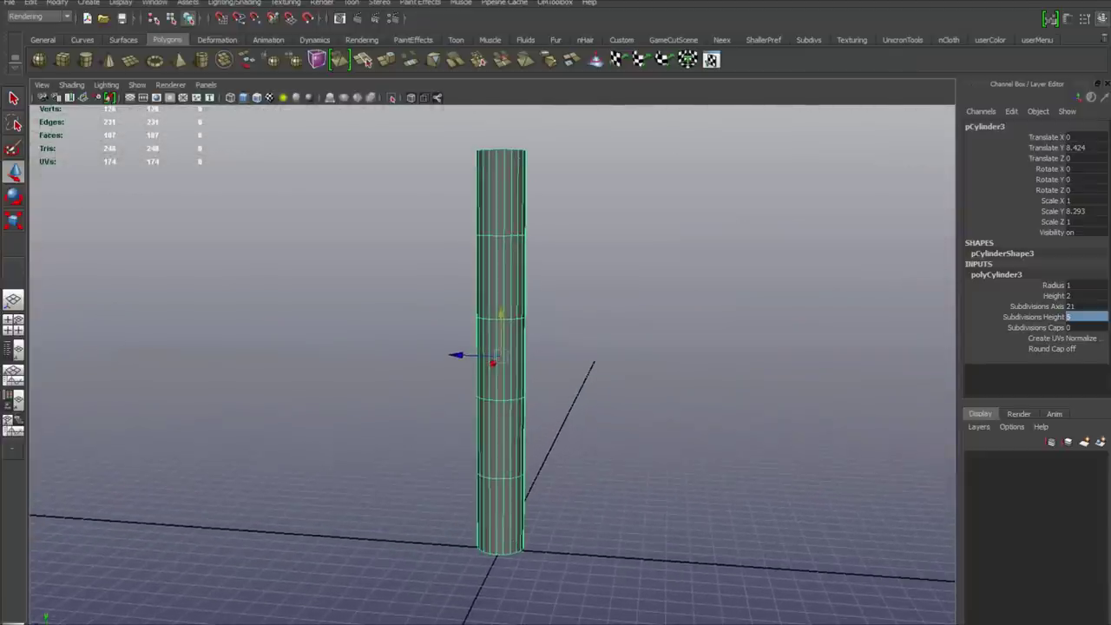
Select all vertex rings above the base and rotate them around the vertical axis to twist the lowest segment.
right_click(508, 278)
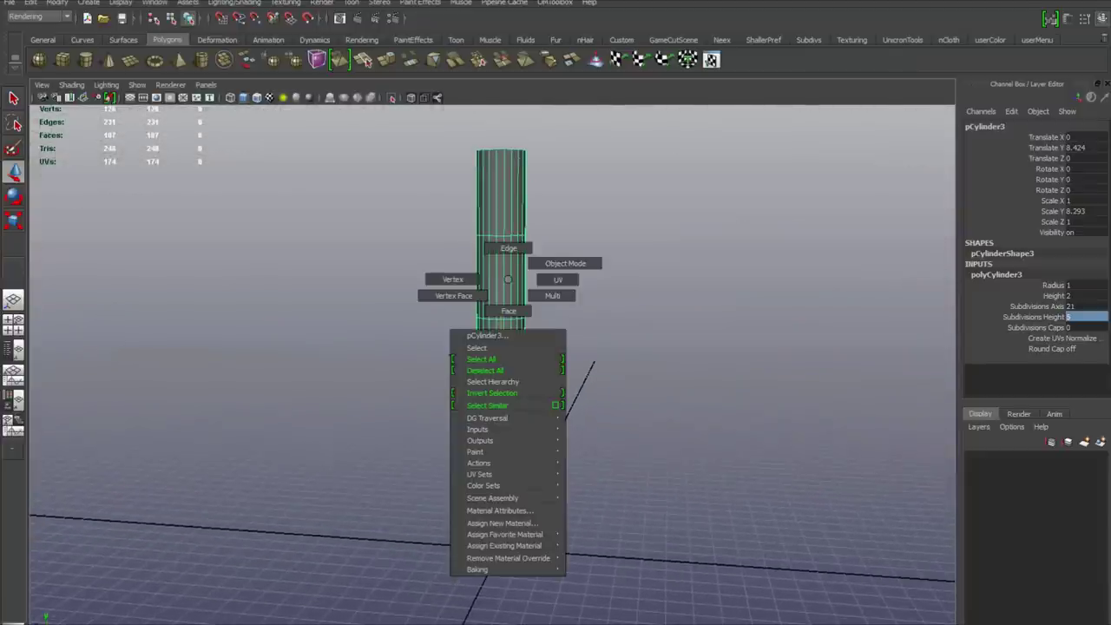
right_drag(508, 279, 477, 279)
alt+drag(479, 281, 523, 266)
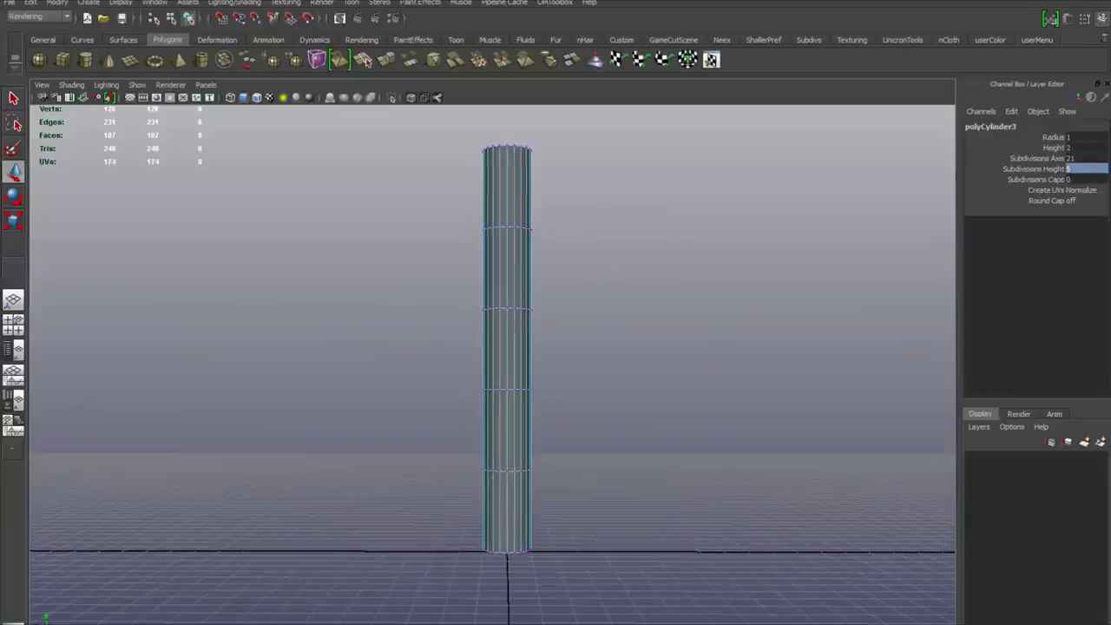
drag(456, 201, 422, 121)
alt+drag(547, 219, 527, 241)
key(e)
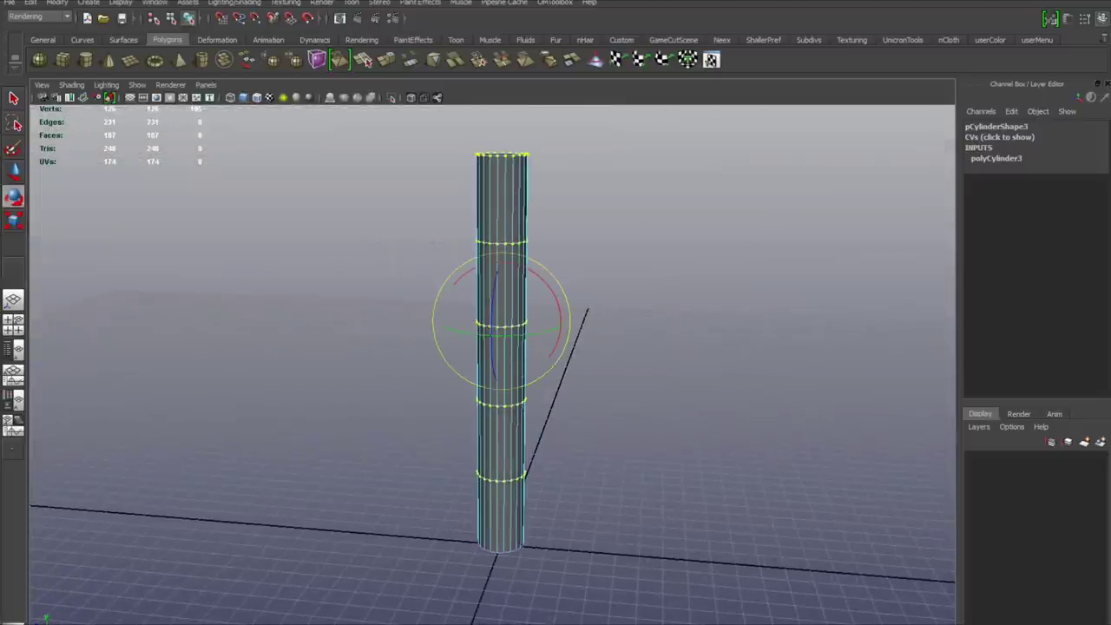
drag(501, 335, 507, 282)
Twist the remaining four segments one by one, rotating only the vertex rings above each segment around the vertical axis.
drag(599, 427, 317, 60)
drag(510, 259, 467, 262)
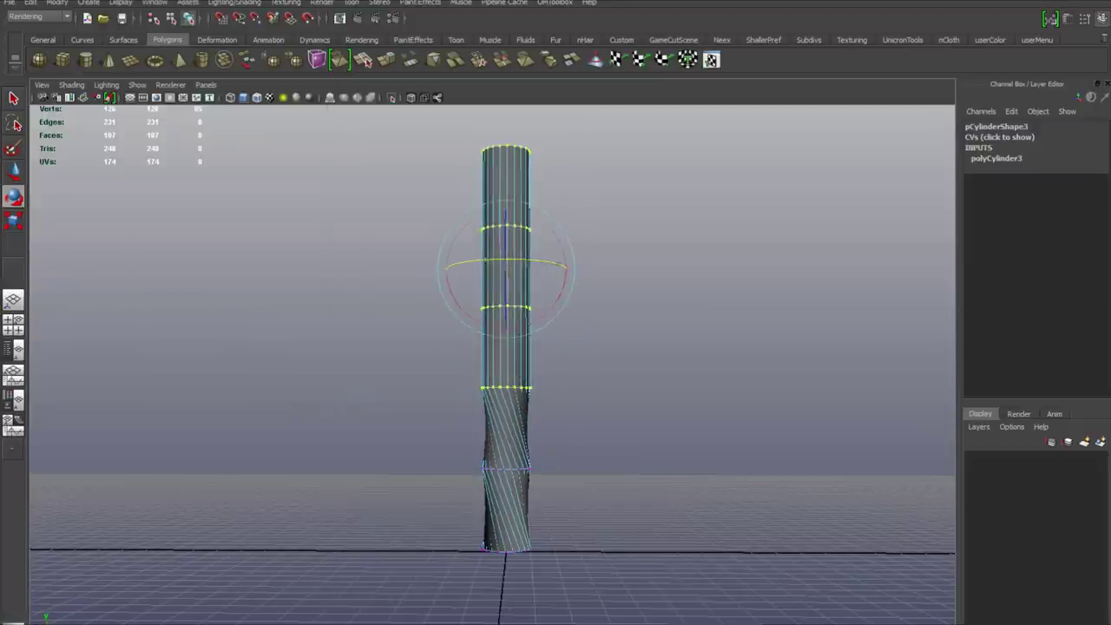
drag(587, 347, 407, 115)
drag(512, 219, 468, 220)
alt+middle_drag(469, 260, 467, 319)
alt+drag(467, 319, 453, 333)
drag(586, 325, 429, 155)
drag(513, 246, 468, 247)
drag(611, 236, 456, 160)
drag(547, 205, 474, 205)
Select the bottom vertex ring and scale it up to flare the trunk's base.
alt+drag(486, 264, 512, 256)
alt+middle_drag(512, 286, 503, 226)
alt+right_drag(503, 261, 434, 269)
alt+middle_drag(495, 261, 507, 297)
alt+drag(508, 298, 441, 300)
alt+right_drag(469, 299, 512, 299)
alt+middle_drag(512, 300, 500, 227)
drag(430, 468, 557, 556)
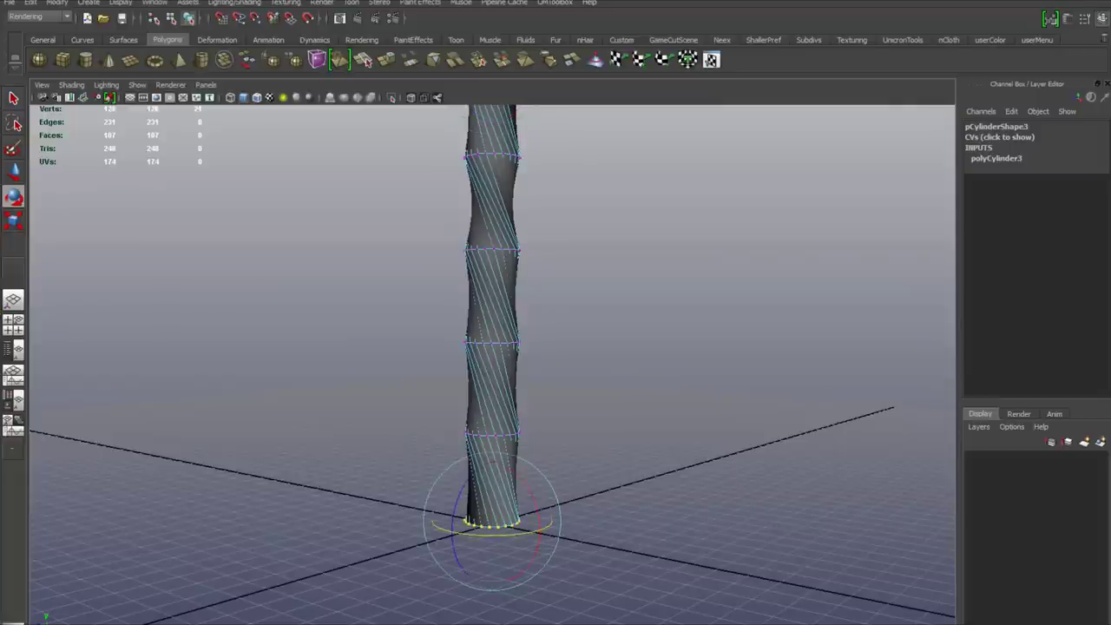
alt+middle_drag(493, 299, 513, 365)
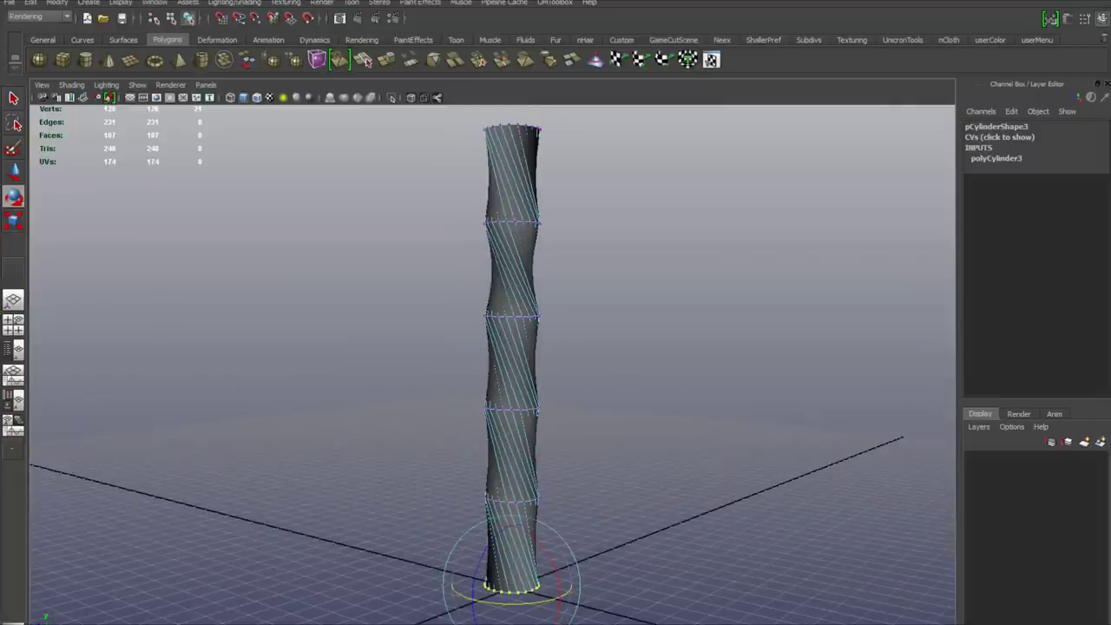
key(r)
alt+middle_drag(513, 366, 482, 315)
drag(481, 534, 521, 535)
scroll(521, 535, down, 2)
alt+middle_drag(520, 535, 544, 609)
alt+drag(544, 609, 567, 609)
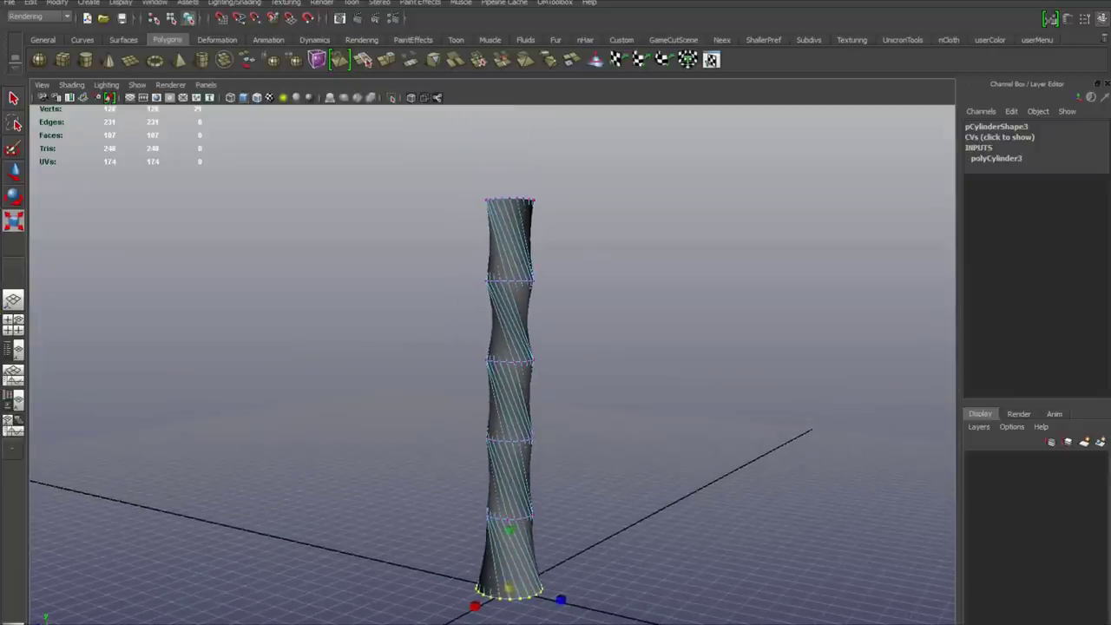
Scale the top vertex ring down and widen the second ring from the top, keeping both rings' heights.
drag(504, 261, 539, 236)
ctrl+drag(509, 143, 468, 142)
drag(545, 295, 550, 296)
ctrl+drag(507, 220, 469, 234)
Shift the second, third and fourth vertex rings from the top slightly sideways to bend the trunk.
drag(433, 293, 396, 260)
click(14, 172)
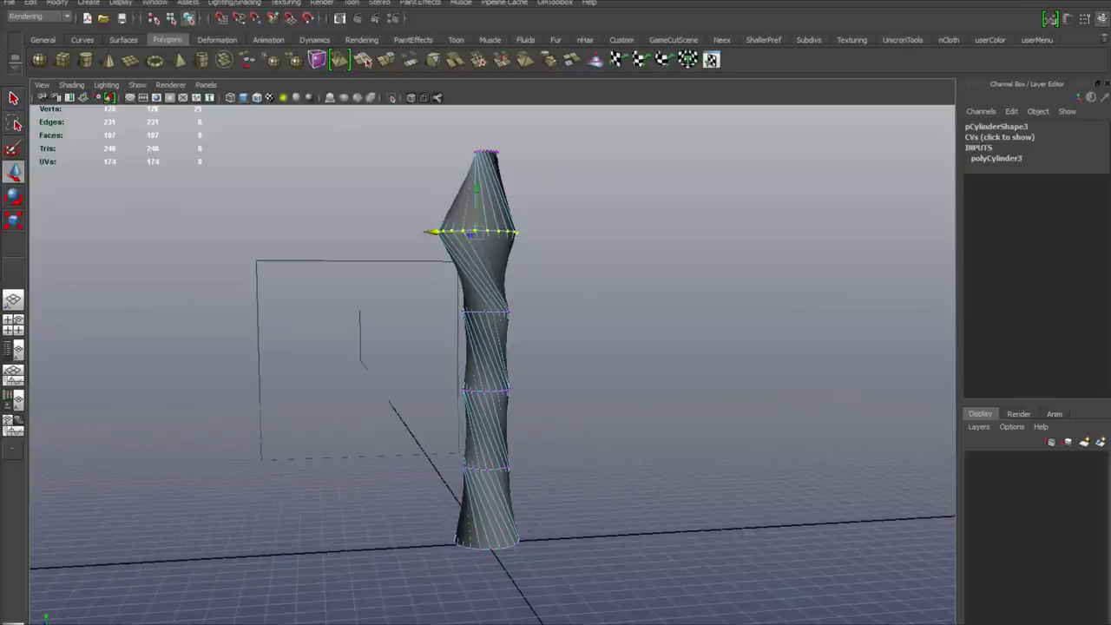
key(Down)
drag(440, 311, 430, 312)
key(Down)
drag(441, 389, 434, 390)
alt+drag(435, 389, 649, 391)
scroll(649, 391, up, 1)
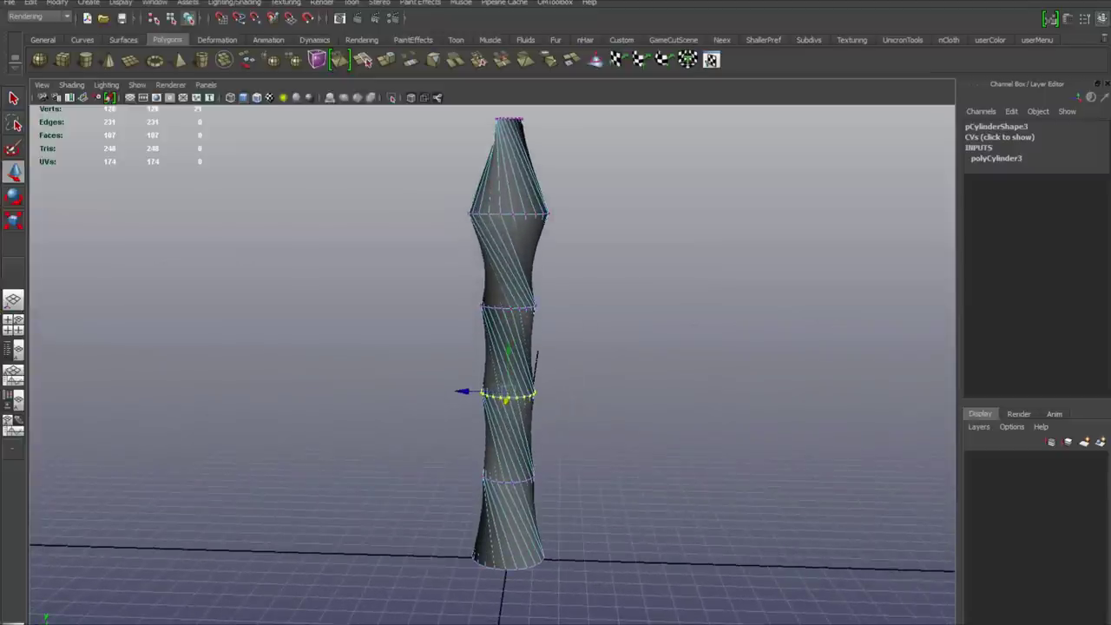
Select one spiralling lengthwise edge line on the trunk and convert it to a curve with Best guess form and 3 Cubic degree.
right_click(512, 257)
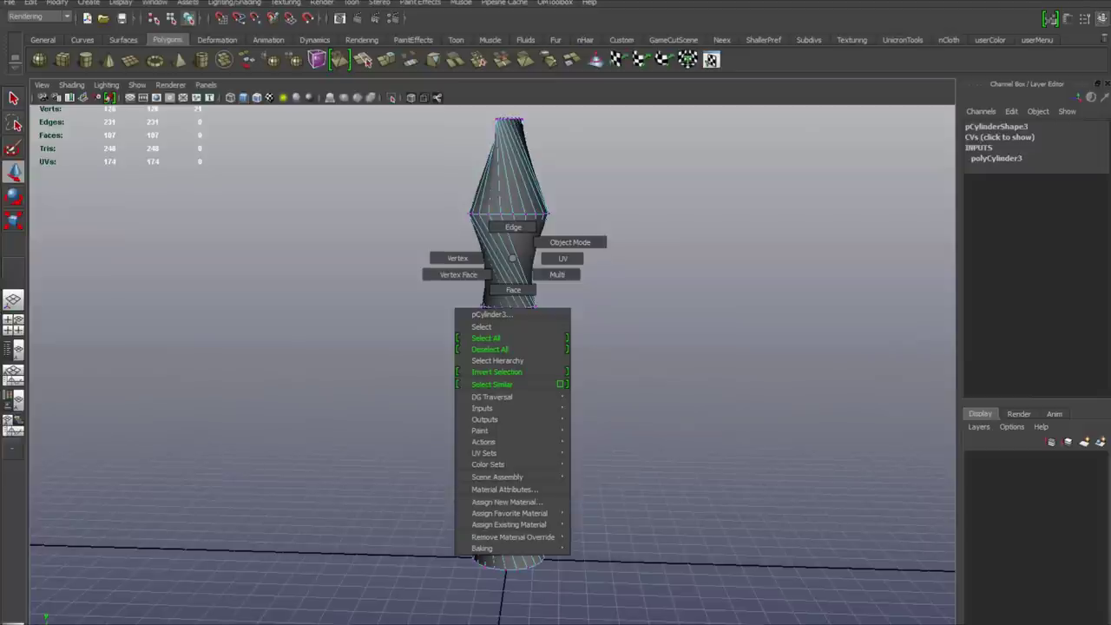
right_drag(512, 258, 512, 226)
mouse_move(535, 367)
alt+mouse_down()
mouse_move(476, 399)
mouse_move(533, 460)
mouse_move(519, 360)
alt+mouse_up()
alt+right_drag(519, 360, 607, 360)
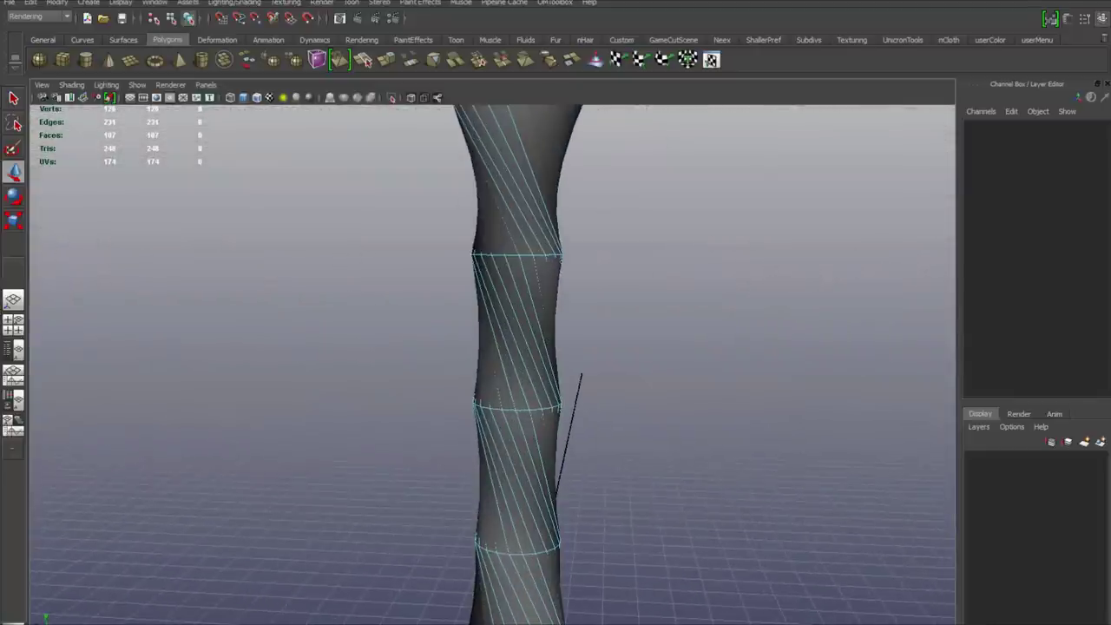
double_click(512, 333)
alt+drag(513, 333, 526, 370)
mouse_move(526, 370)
alt+right_down()
mouse_move(460, 369)
mouse_move(525, 369)
alt+right_up()
alt+middle_drag(524, 369, 510, 406)
alt+drag(510, 407, 546, 391)
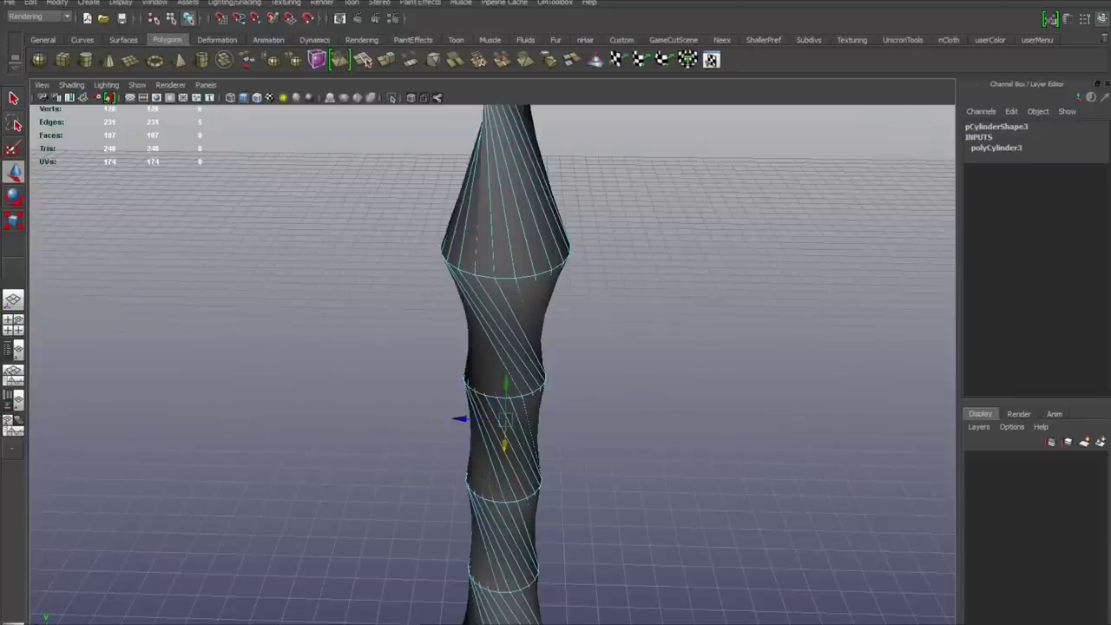
alt+right_drag(546, 390, 492, 390)
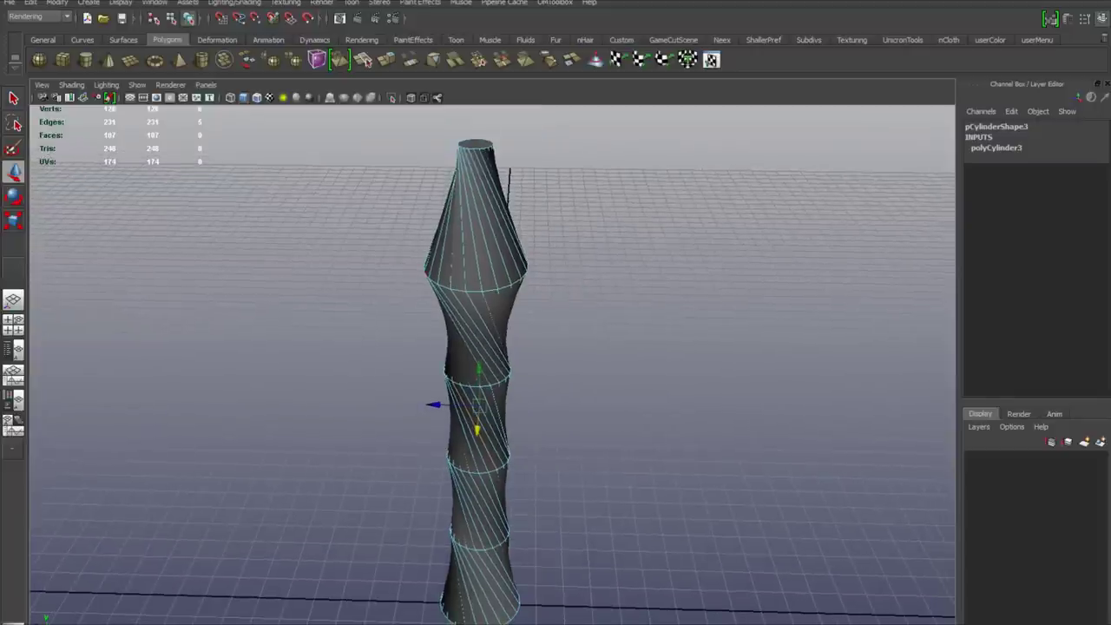
click(56, 3)
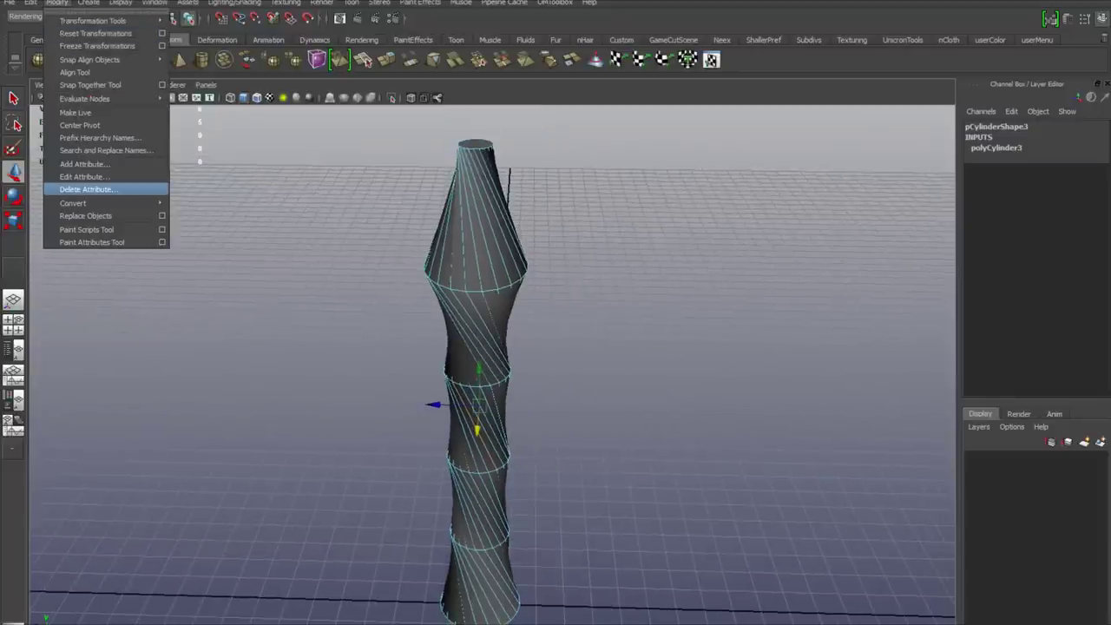
mouse_move(87, 202)
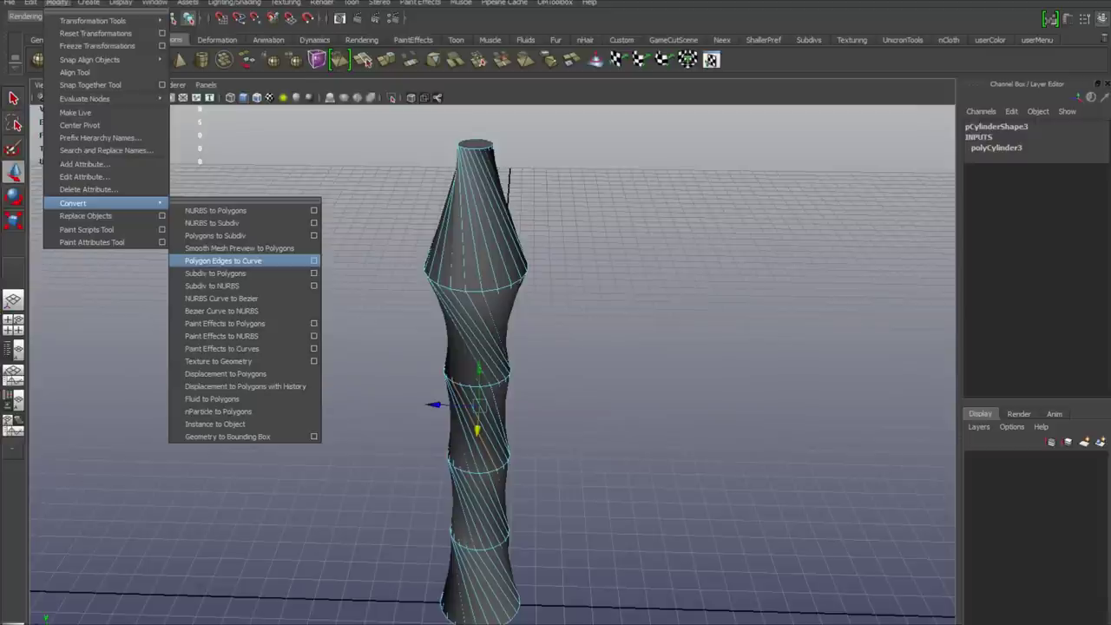
click(313, 261)
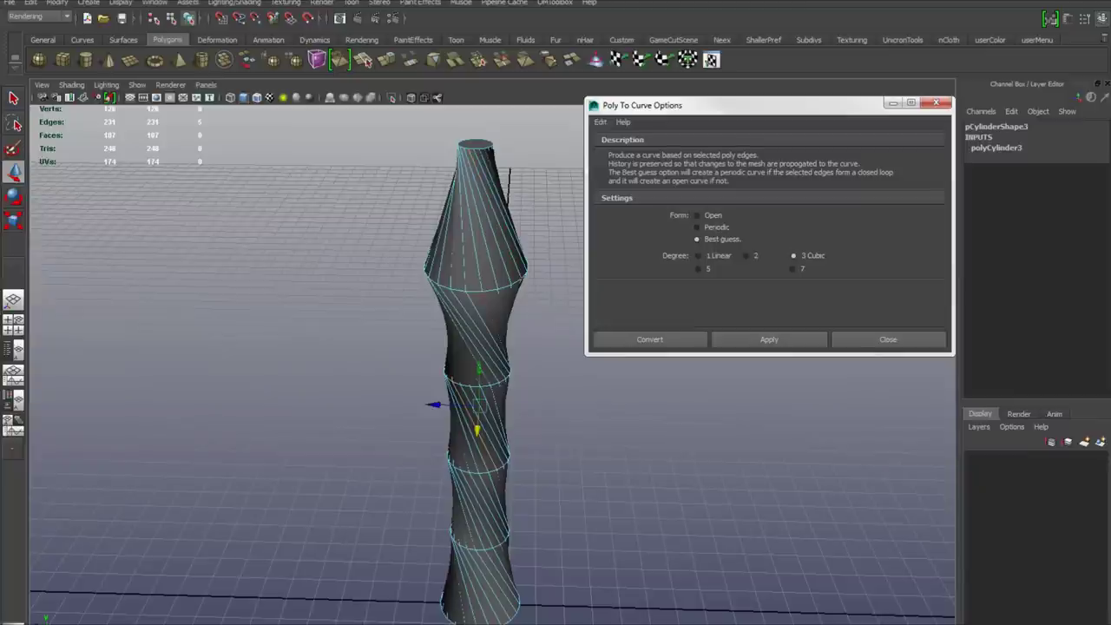
click(768, 339)
Select a second spiralling edge line near the first curve and convert it to a curve with the same settings.
mouse_move(538, 408)
alt+mouse_down()
mouse_move(456, 375)
mouse_move(425, 412)
mouse_move(520, 408)
alt+mouse_up()
alt+right_drag(520, 407, 581, 408)
right_drag(466, 352, 466, 325)
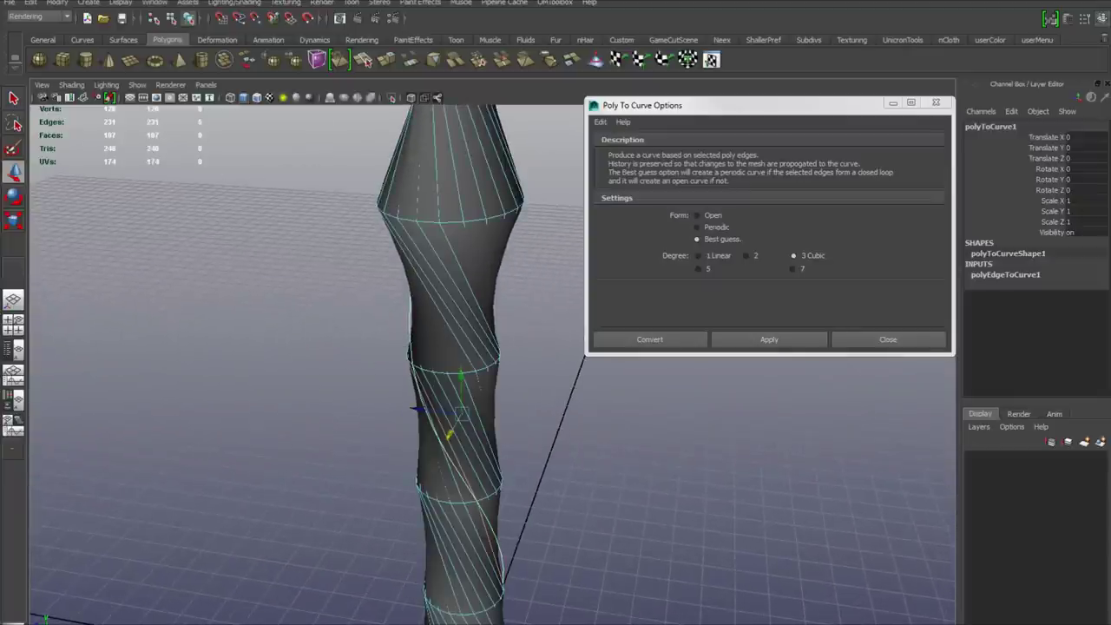
alt+right_drag(467, 365, 508, 369)
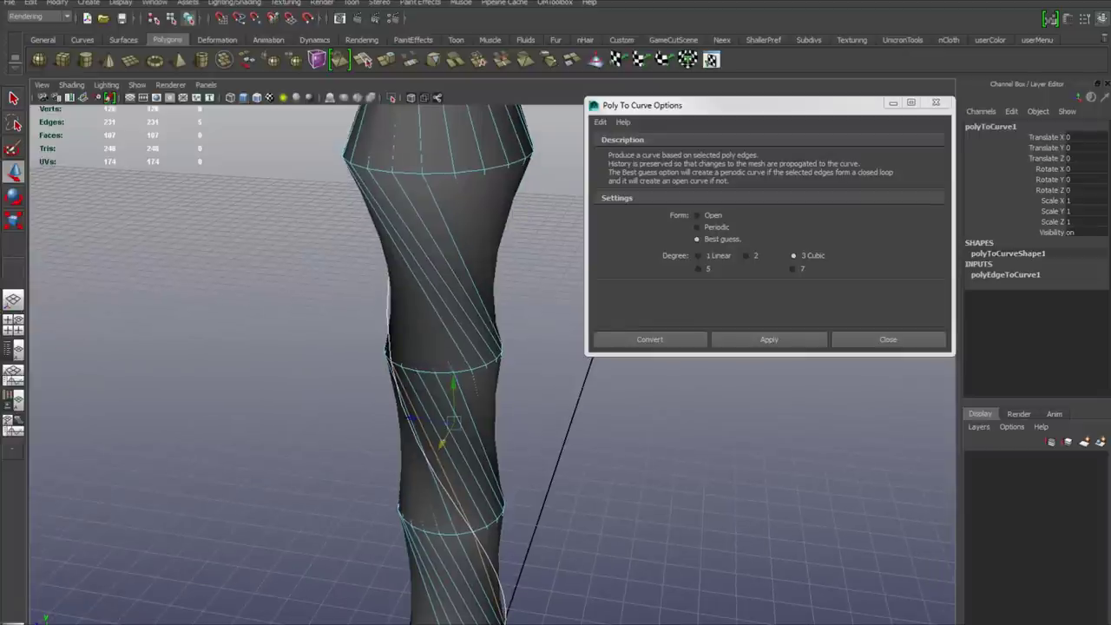
double_click(470, 438)
mouse_move(470, 434)
alt+mouse_down()
mouse_move(456, 397)
mouse_move(453, 420)
alt+mouse_up()
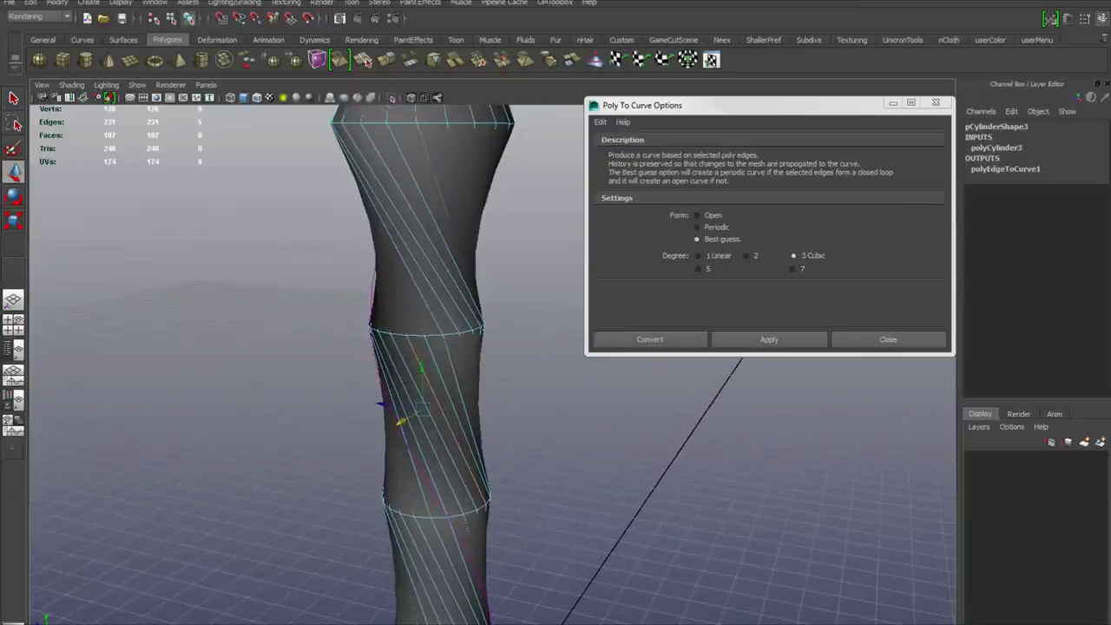
click(769, 340)
Convert a third and a fourth spiralling edge line, further around the trunk, to separate curves.
alt+drag(486, 416, 629, 424)
right_drag(423, 374, 425, 342)
double_click(420, 401)
alt+drag(421, 402, 326, 382)
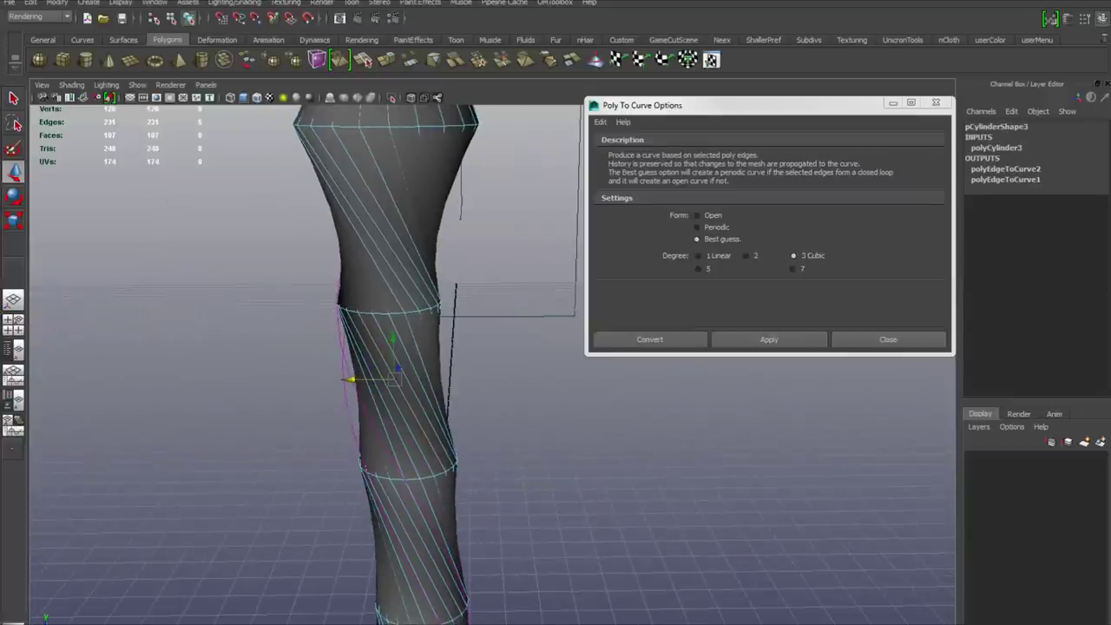
key(g)
alt+drag(386, 363, 412, 395)
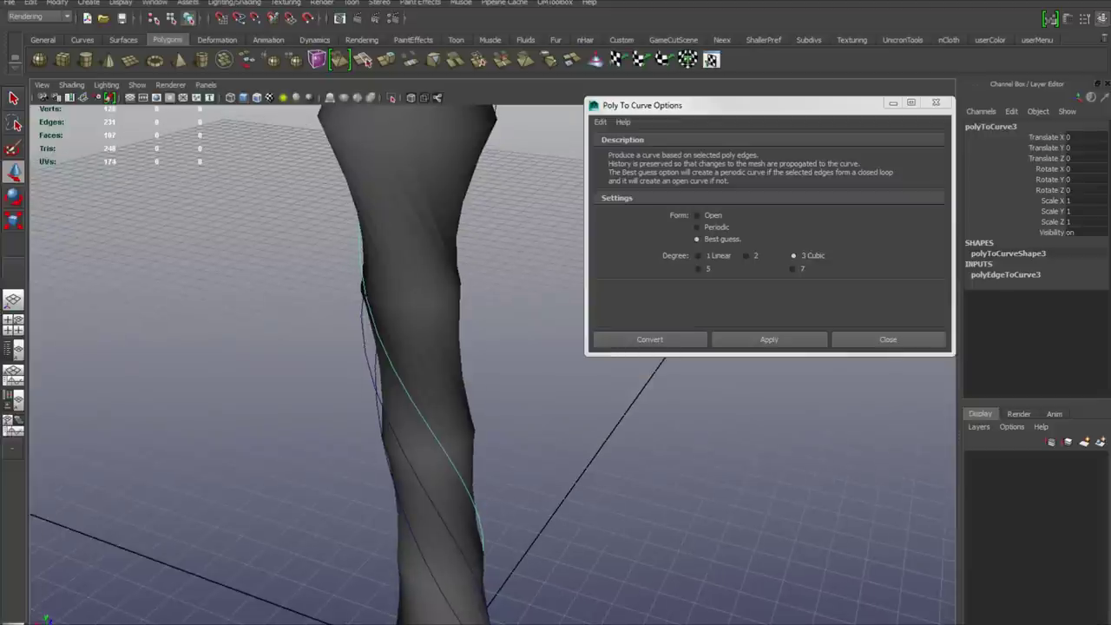
right_drag(412, 395, 416, 350)
double_click(435, 347)
alt+drag(435, 347, 493, 373)
key(g)
Continue around the trunk and convert a fifth and a sixth spiralling edge line to curves.
right_drag(494, 373, 494, 342)
double_click(495, 347)
alt+drag(495, 347, 329, 328)
alt+middle_drag(583, 382, 471, 378)
key(g)
right_drag(471, 378, 472, 351)
double_click(466, 374)
key(g)
Convert a seventh spiralling edge line on the still uncovered side of the trunk to a curve.
alt+drag(467, 373, 260, 388)
right_drag(507, 377, 506, 349)
alt+drag(513, 378, 503, 425)
double_click(498, 378)
key(g)
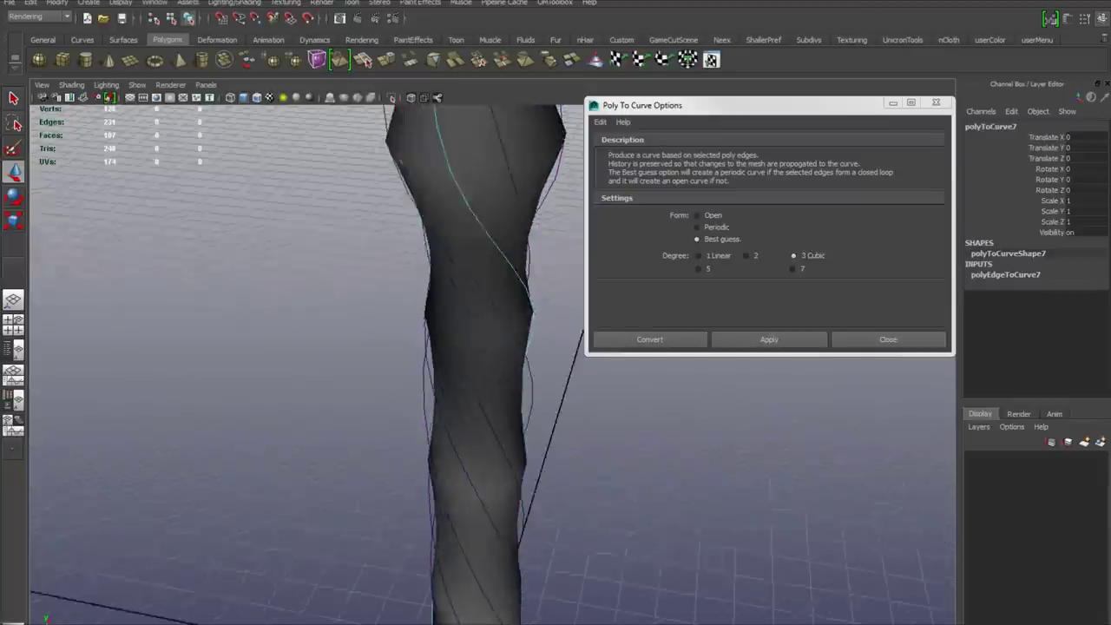
Delete the twisted source cylinder so only the extracted curves remain, and close the Poly To Curve options.
alt+right_drag(503, 425, 434, 433)
alt+drag(434, 434, 408, 479)
click(485, 390)
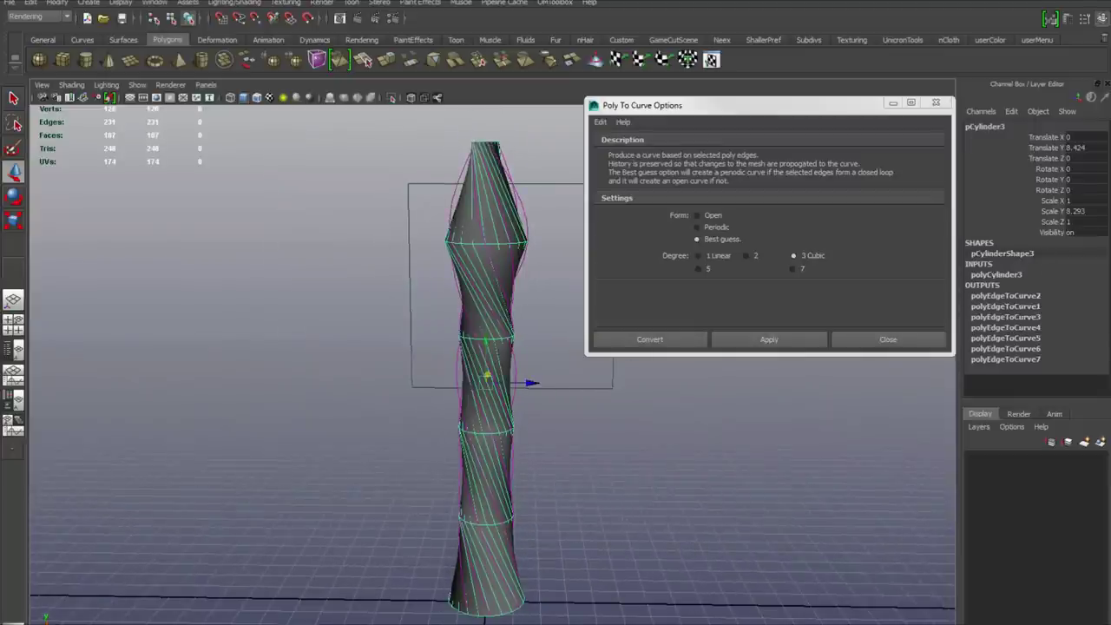
key(Delete)
alt+drag(417, 434, 440, 444)
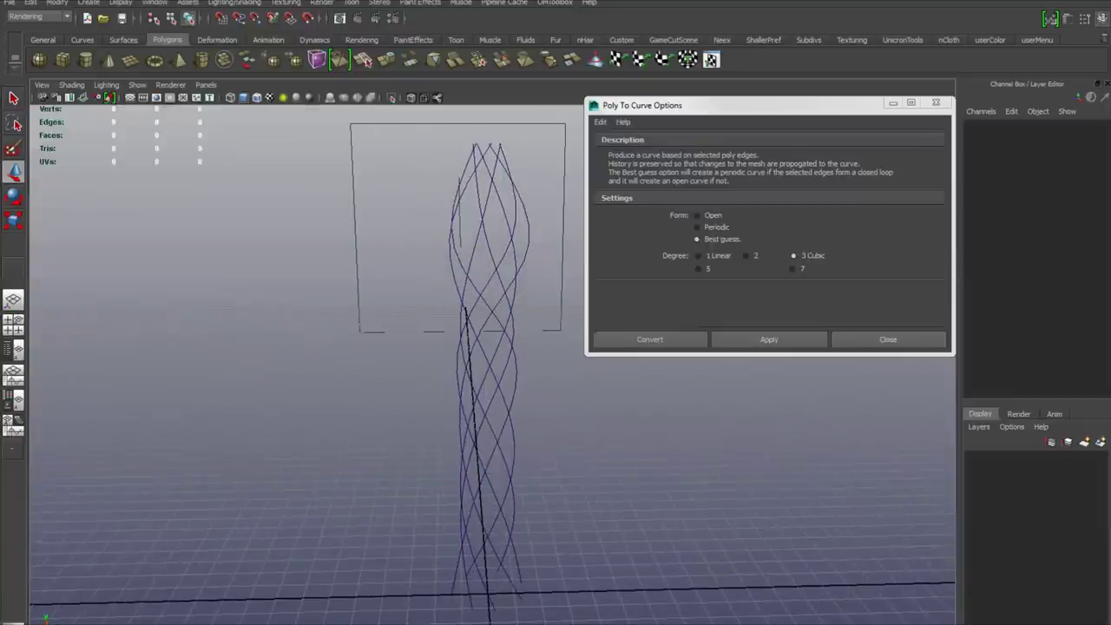
click(935, 102)
Examine the control vertices along one of the extracted spiral curves.
alt+right_drag(485, 373, 538, 373)
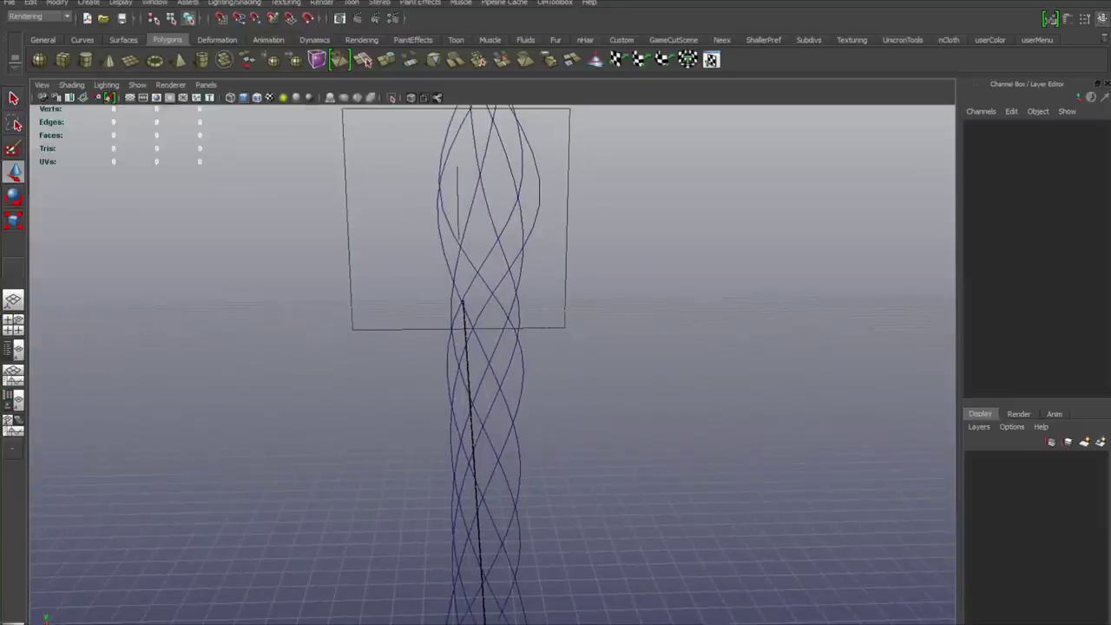
drag(408, 373, 563, 486)
alt+right_drag(538, 434, 516, 433)
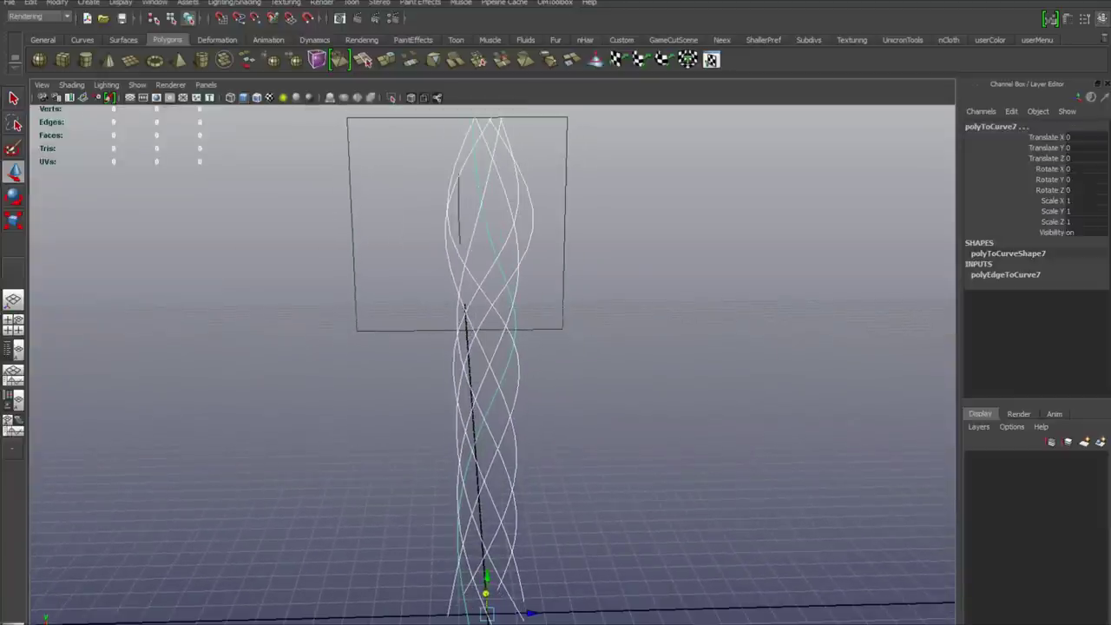
alt+right_drag(538, 434, 545, 434)
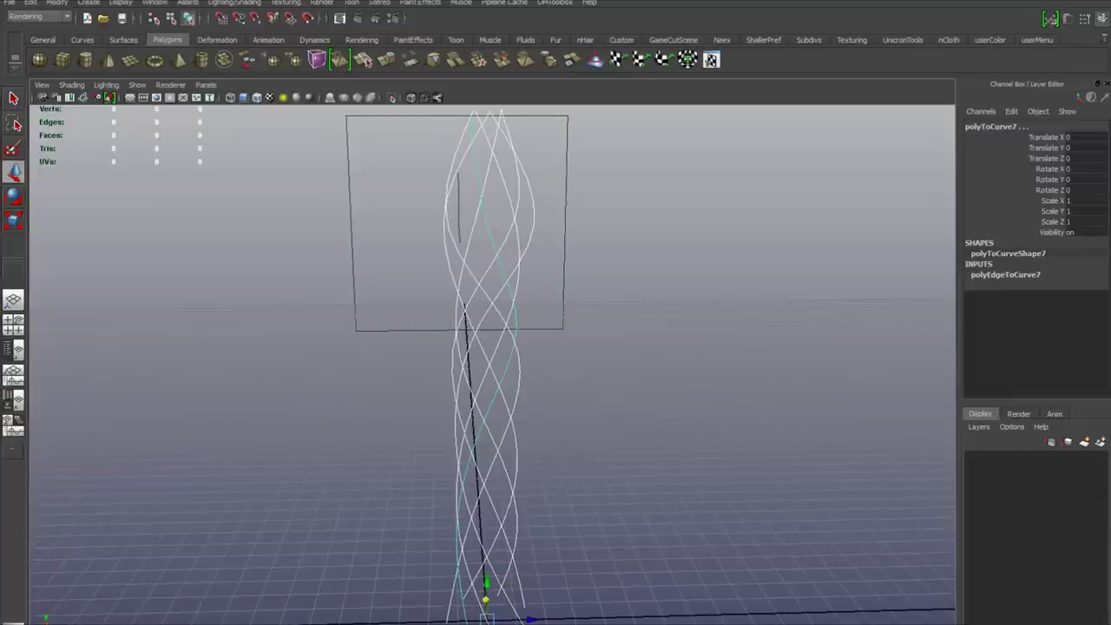
click(642, 399)
right_click(519, 380)
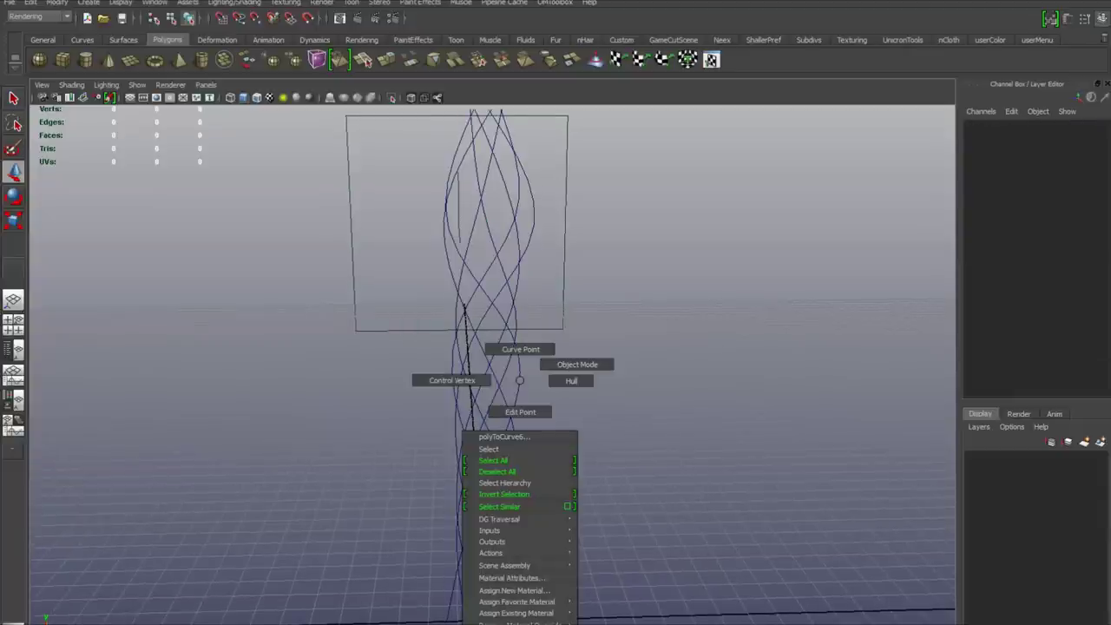
right_drag(519, 380, 451, 380)
alt+drag(451, 380, 408, 389)
alt+right_drag(408, 389, 365, 388)
alt+drag(364, 389, 416, 334)
alt+middle_drag(417, 334, 386, 277)
alt+drag(386, 277, 371, 308)
Return to object mode, select all the spiral curves and rebuild them uniformly with 10 spans.
right_drag(530, 402, 587, 385)
alt+drag(581, 387, 543, 442)
alt+drag(531, 382, 464, 411)
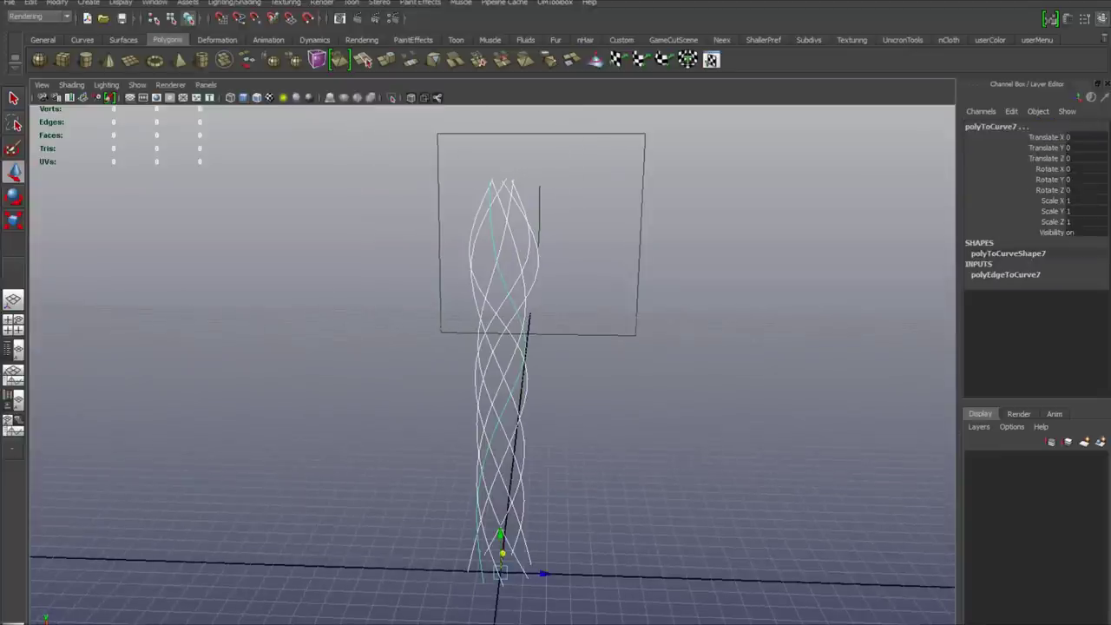
click(39, 16)
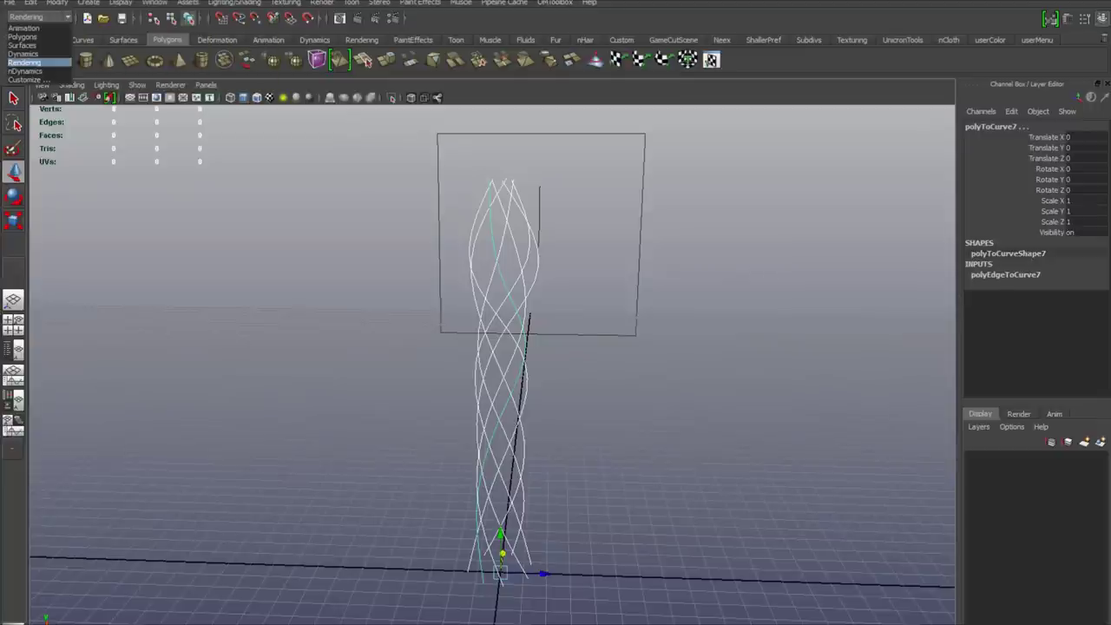
click(23, 45)
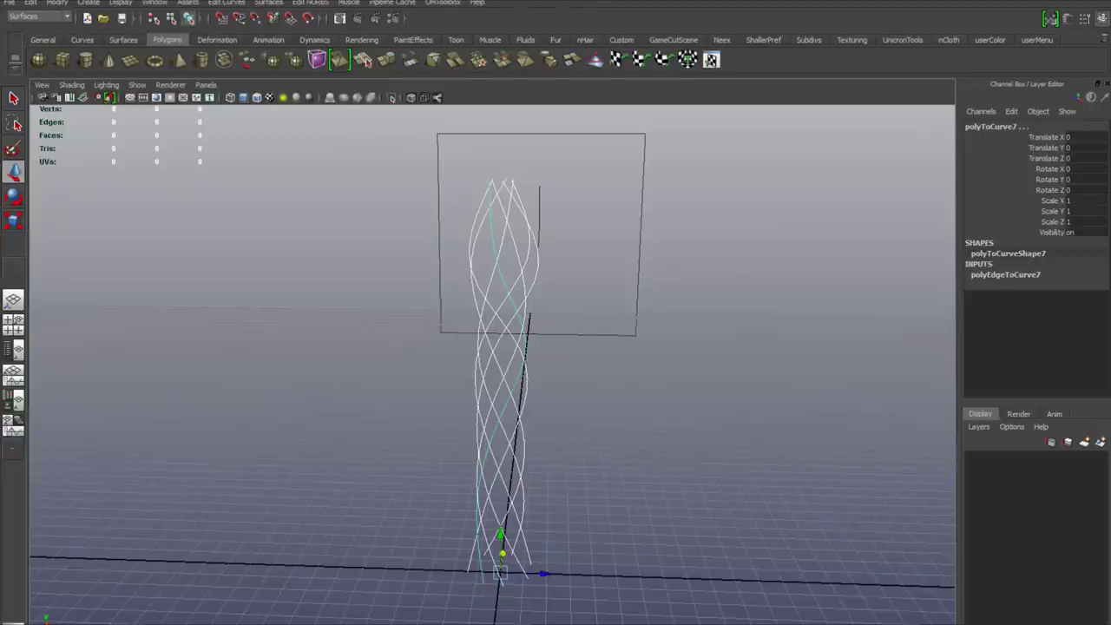
click(226, 4)
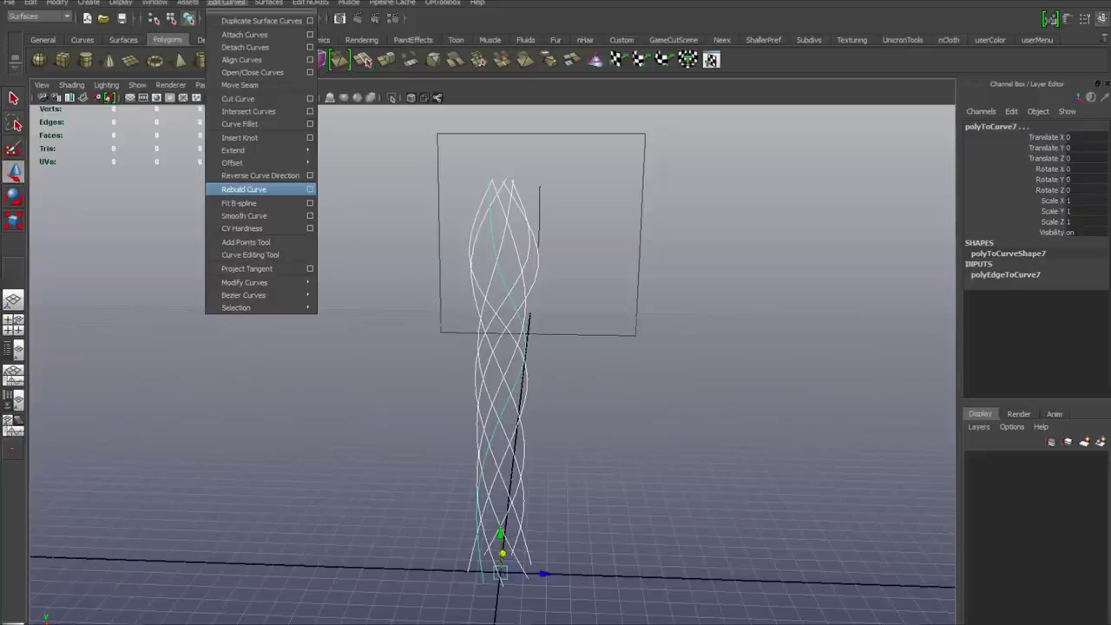
click(309, 189)
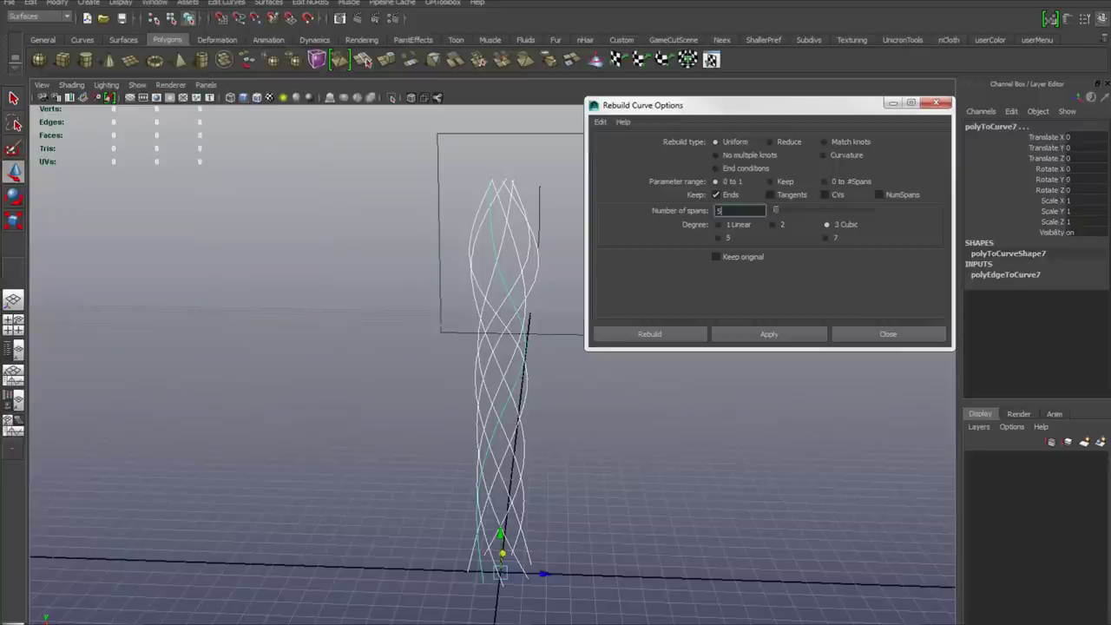
double_click(720, 210)
text(10)
mouse_move(503, 347)
alt+mouse_down()
mouse_move(512, 399)
mouse_move(507, 326)
mouse_move(507, 339)
alt+mouse_up()
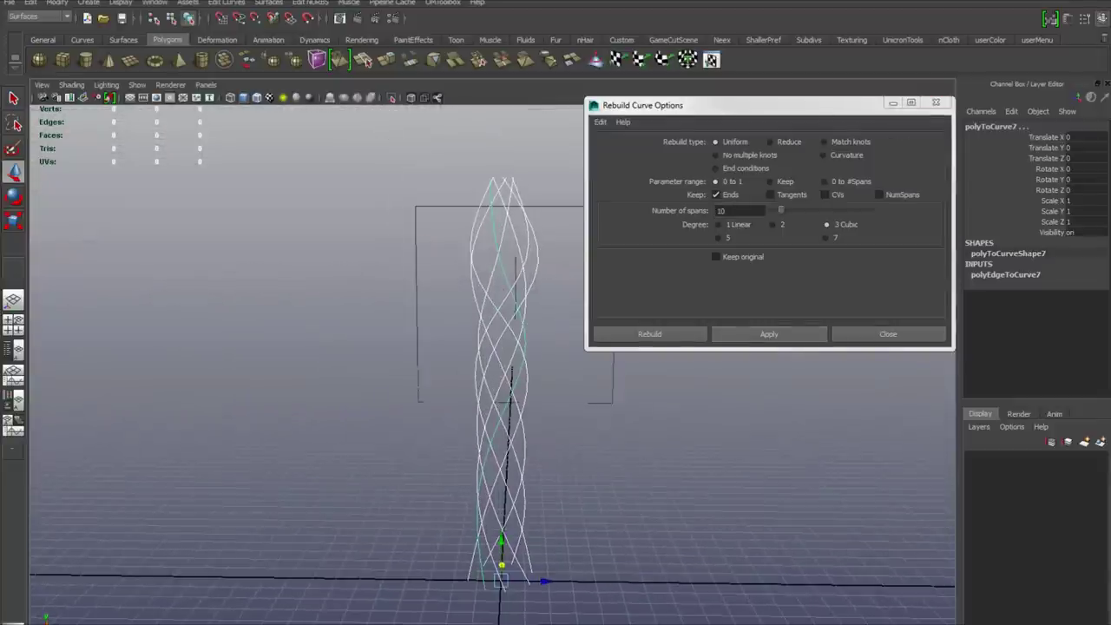
click(768, 334)
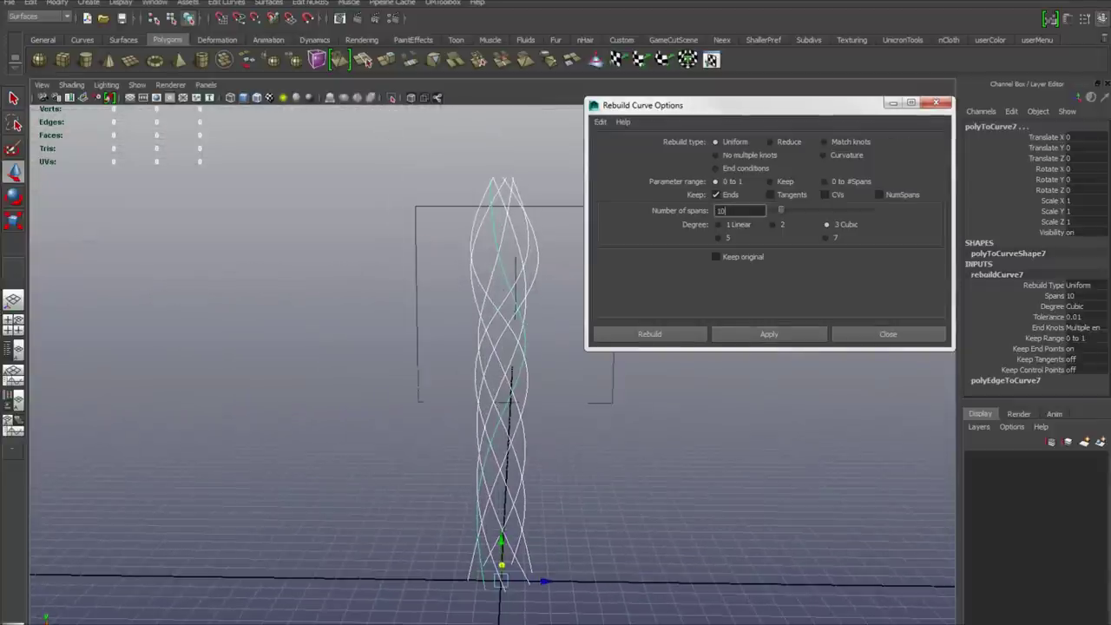
Check the control vertex spacing on one rebuilt curve, and close the Rebuild Curve options.
key(Escape)
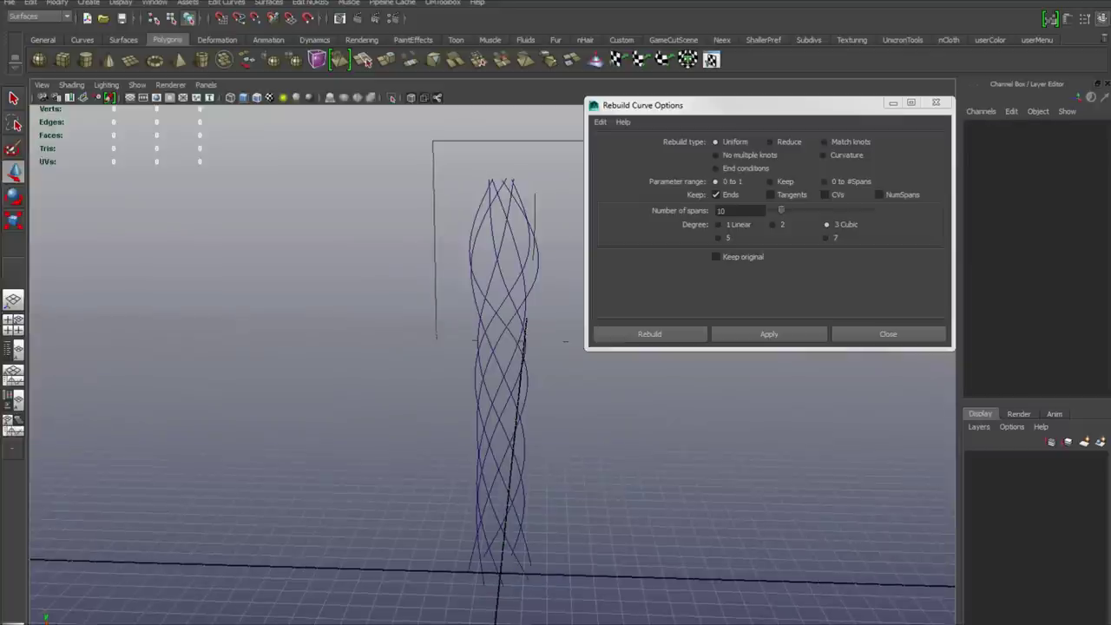
right_drag(531, 286, 495, 284)
alt+drag(494, 284, 462, 282)
alt+middle_drag(486, 290, 471, 307)
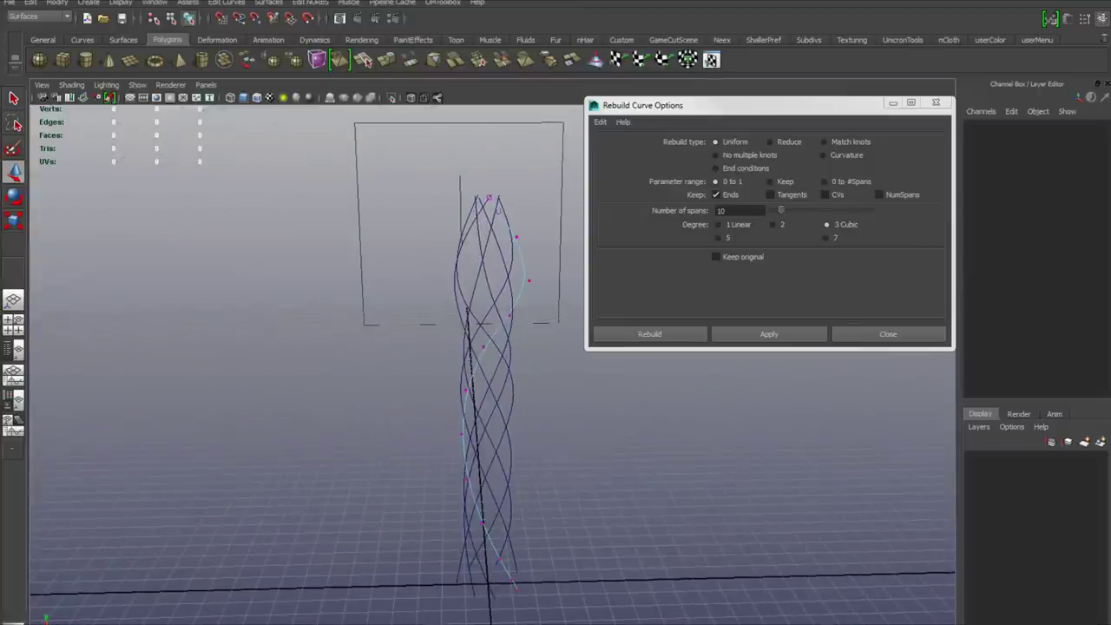
click(555, 373)
alt+right_drag(555, 373, 534, 377)
mouse_move(534, 378)
alt+mouse_down()
mouse_move(527, 404)
mouse_move(531, 377)
mouse_move(550, 363)
mouse_move(552, 390)
alt+mouse_up()
click(888, 334)
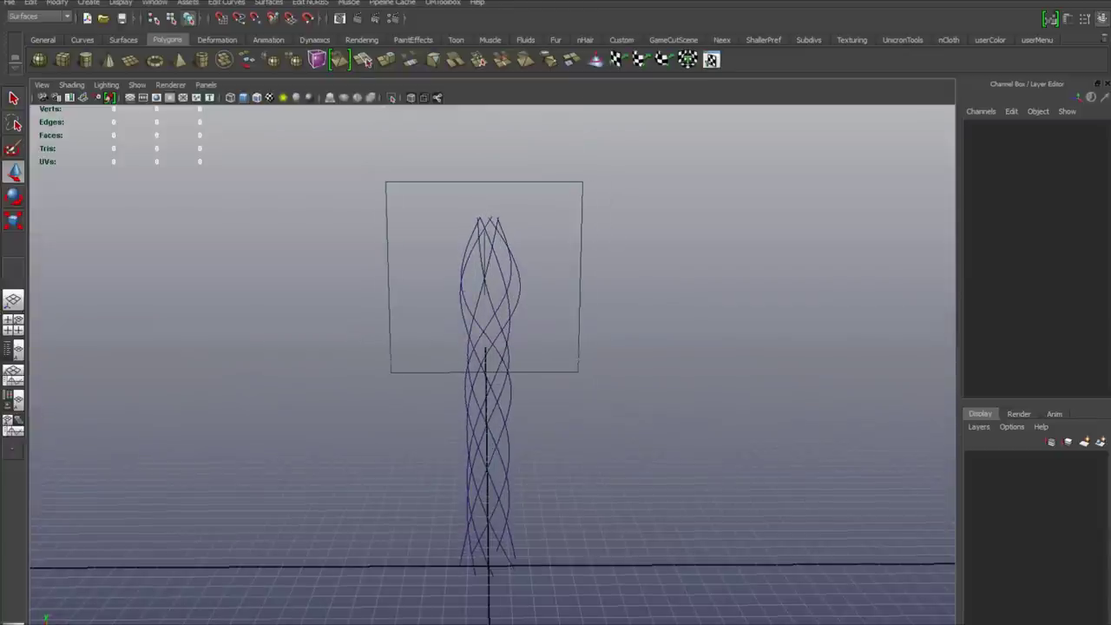
Select all the rebuilt curves, decline the autosave and attach the Paint Effects brush to the curves.
drag(434, 403, 550, 486)
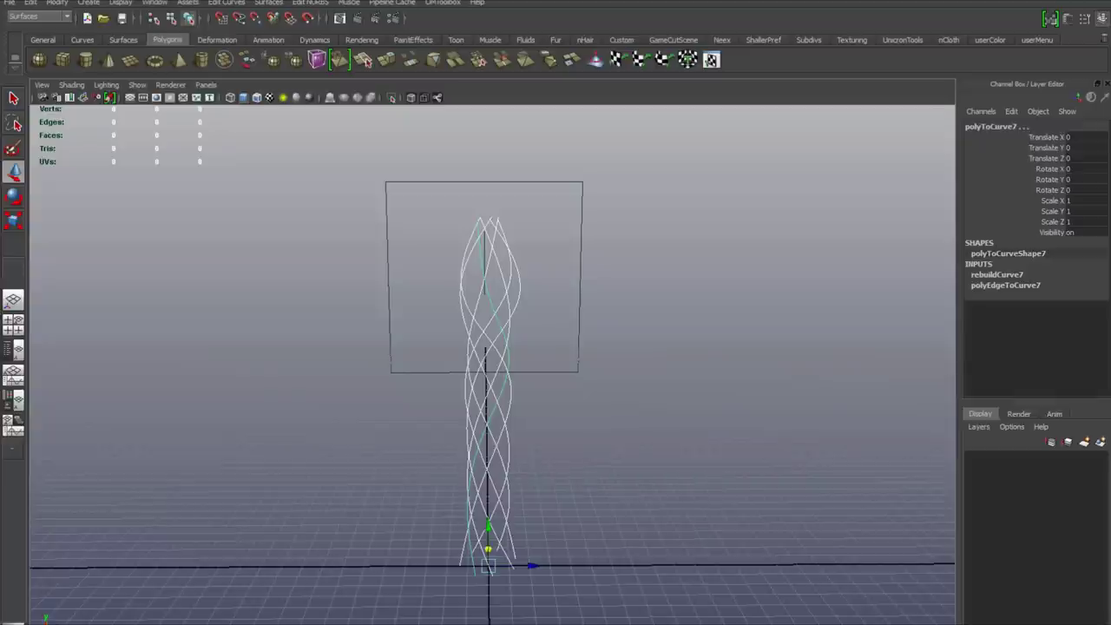
click(39, 17)
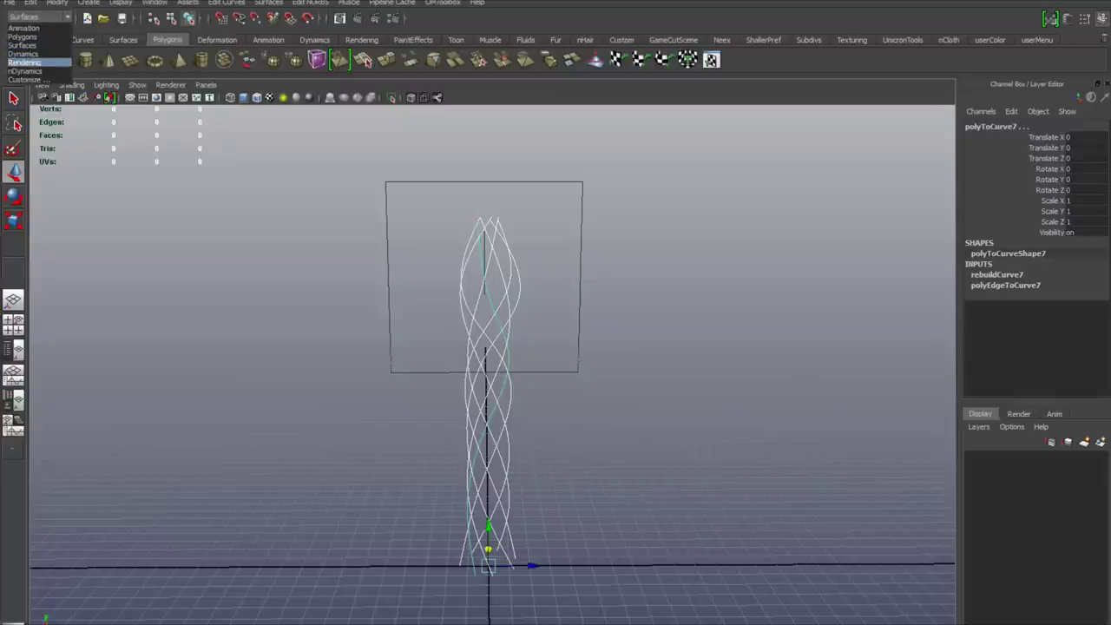
click(24, 62)
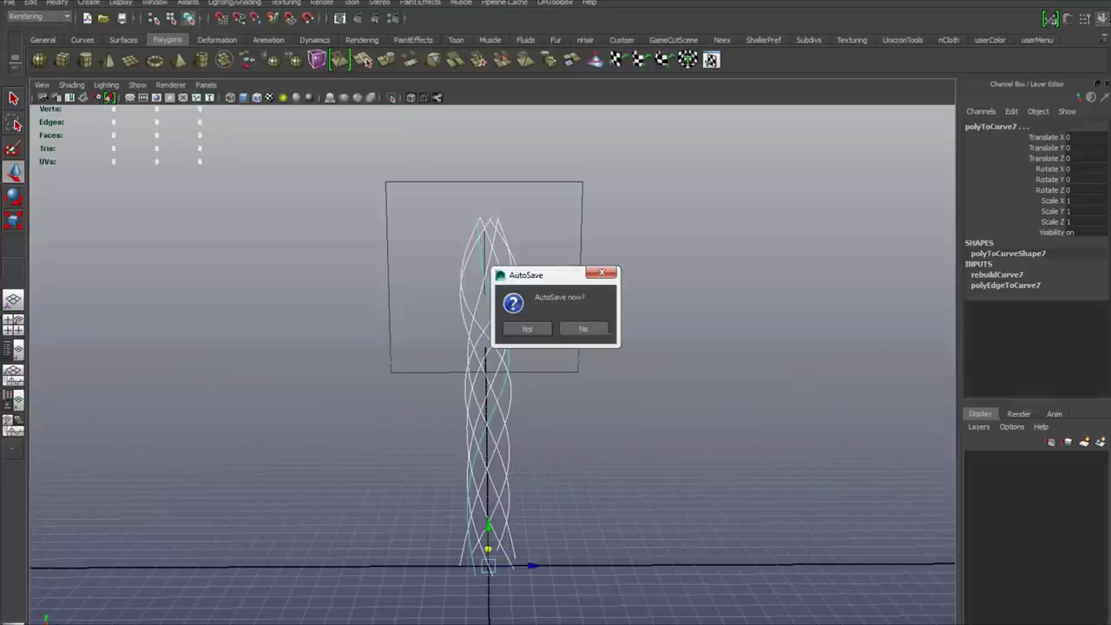
click(583, 328)
click(420, 3)
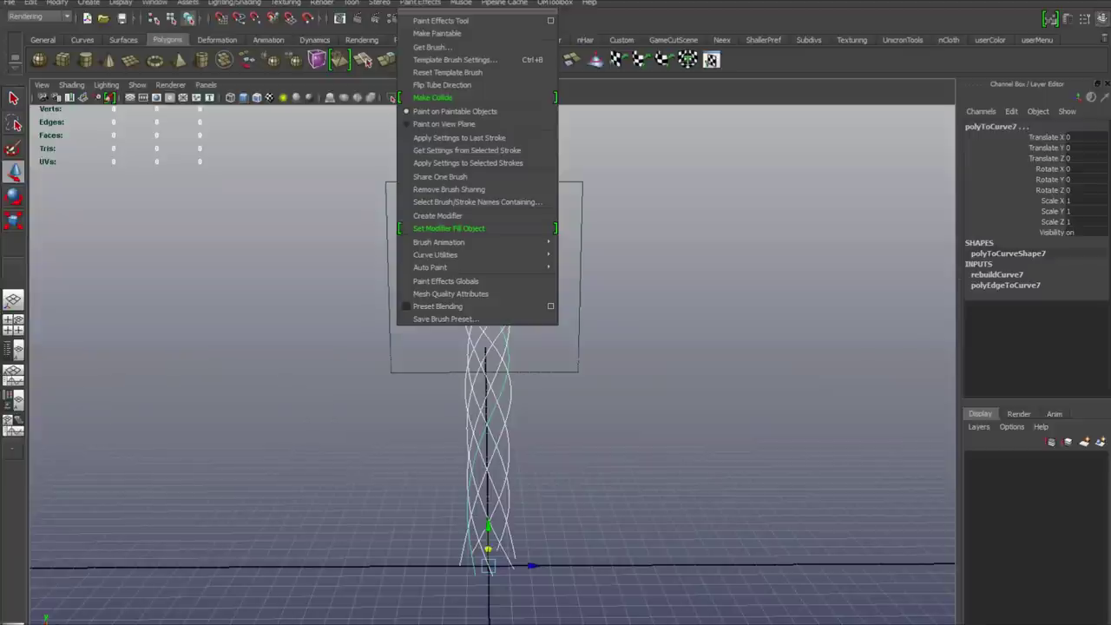
mouse_move(442, 255)
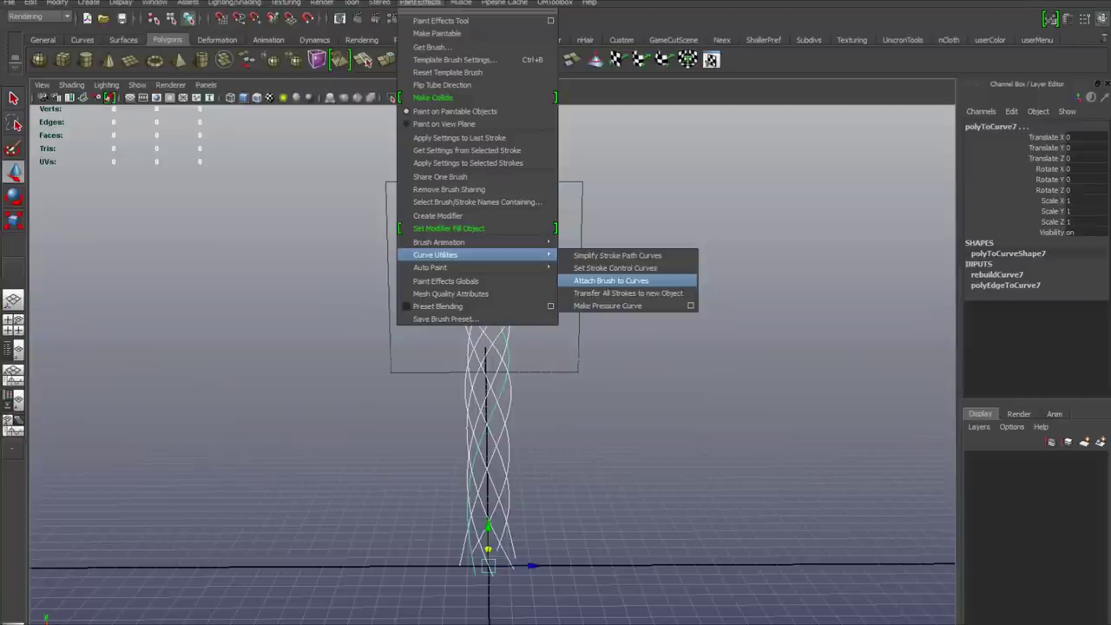
click(610, 280)
scroll(490, 365, up, 5)
alt+drag(491, 365, 299, 382)
alt+right_drag(300, 382, 273, 381)
alt+drag(273, 381, 395, 399)
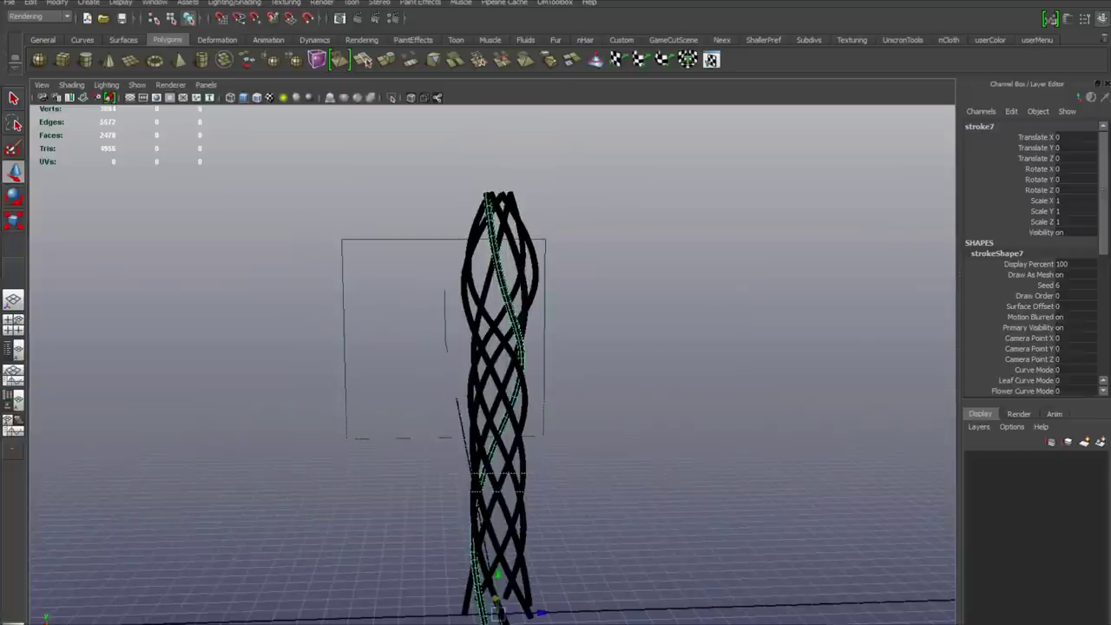
Select all the strokes and set their shared Brush Width to 0.2 so the tubes fill the trunk.
drag(434, 173, 568, 227)
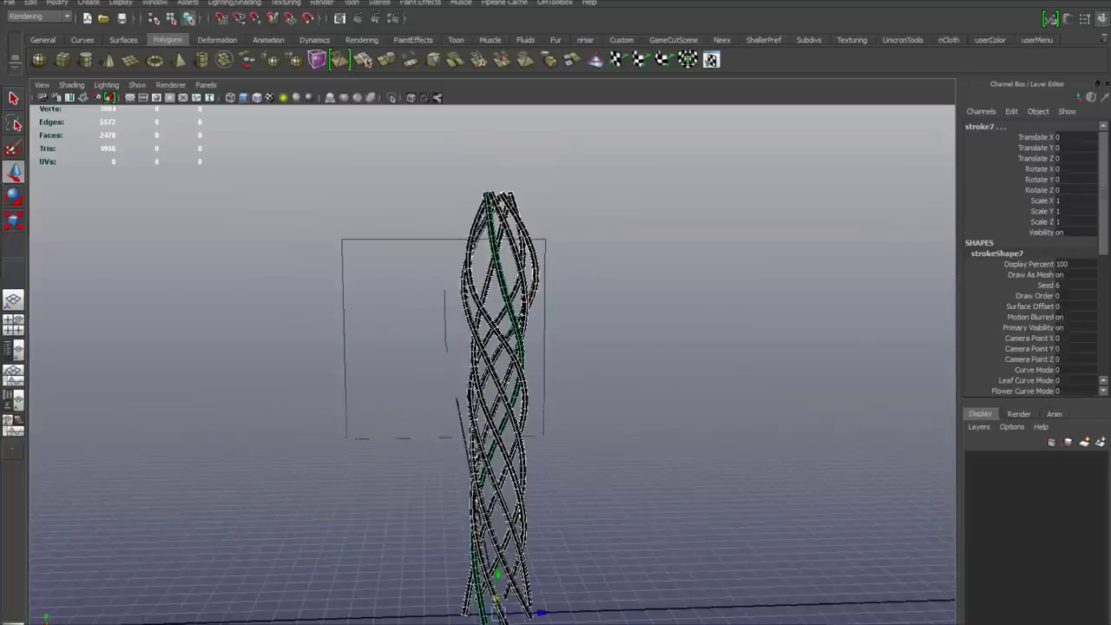
drag(1103, 190, 1103, 312)
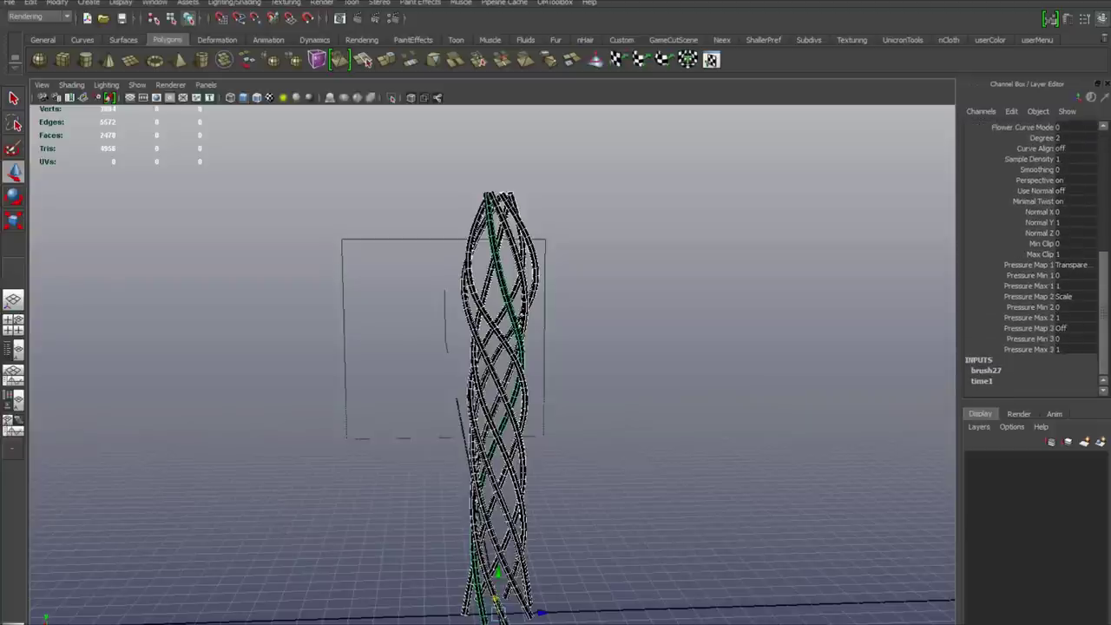
click(985, 370)
scroll(989, 364, down, 6)
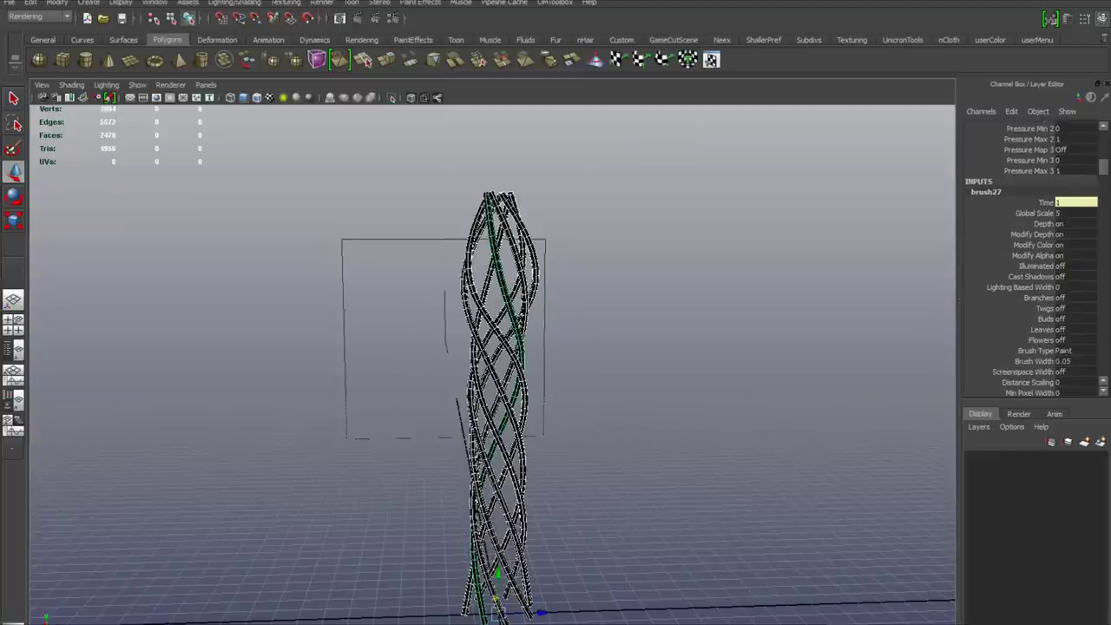
click(1069, 361)
drag(1073, 361, 1062, 361)
text(2-)
key(Return)
click(1069, 361)
drag(1073, 361, 1063, 361)
text(2)
key(Return)
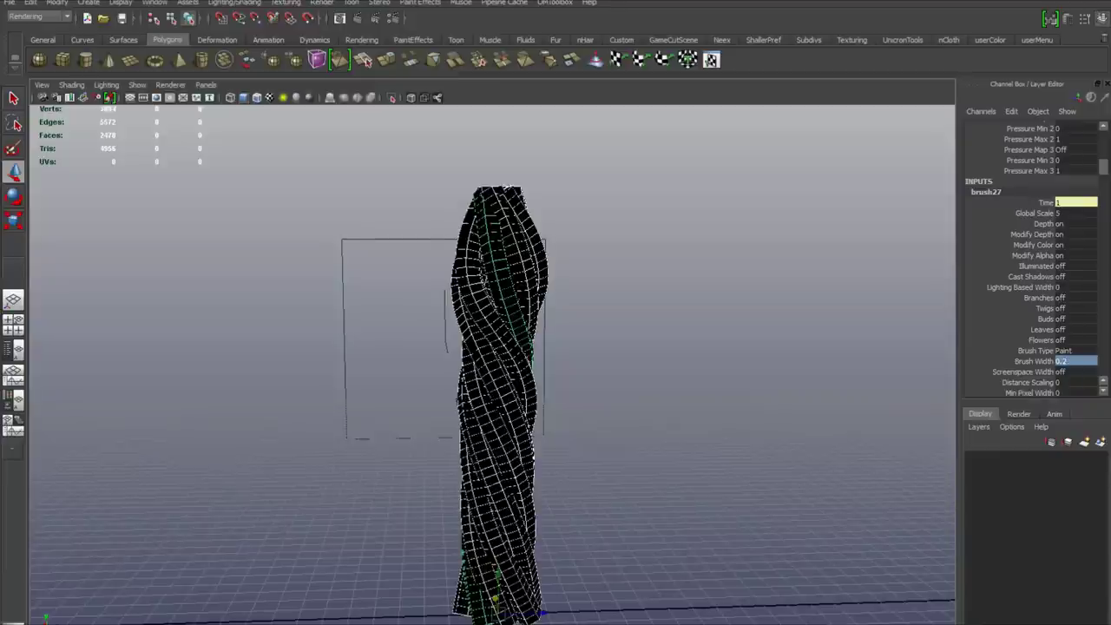
Select a single stroke on the trunk and set its brush mesh Tube Sections to 20.
alt+drag(520, 330, 354, 412)
click(488, 512)
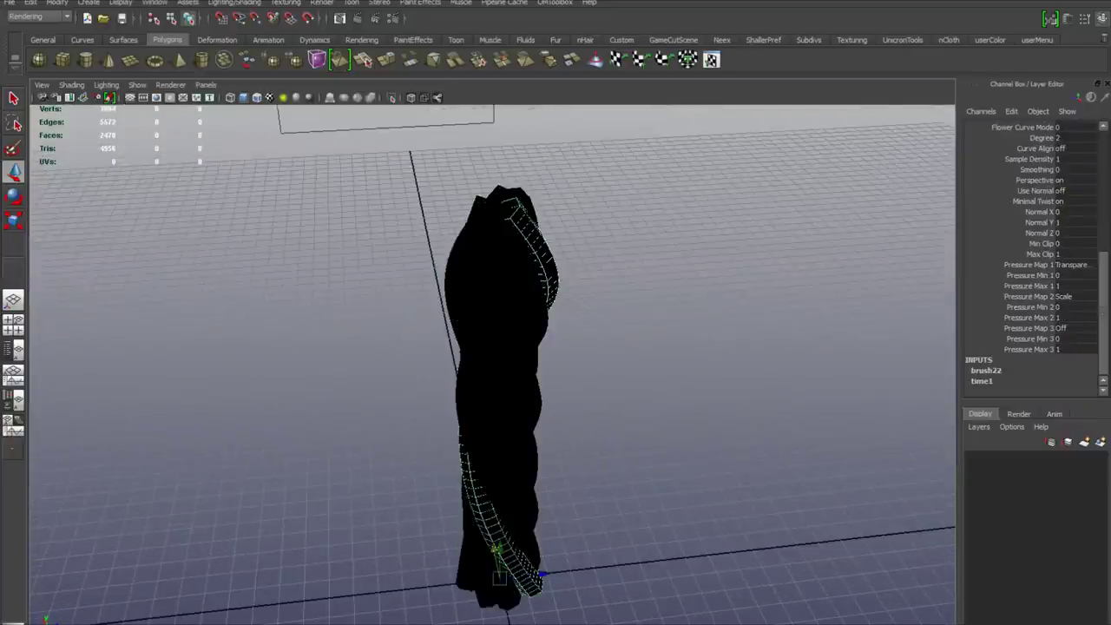
mouse_move(487, 512)
alt+mouse_down()
mouse_move(483, 599)
mouse_move(491, 521)
alt+mouse_up()
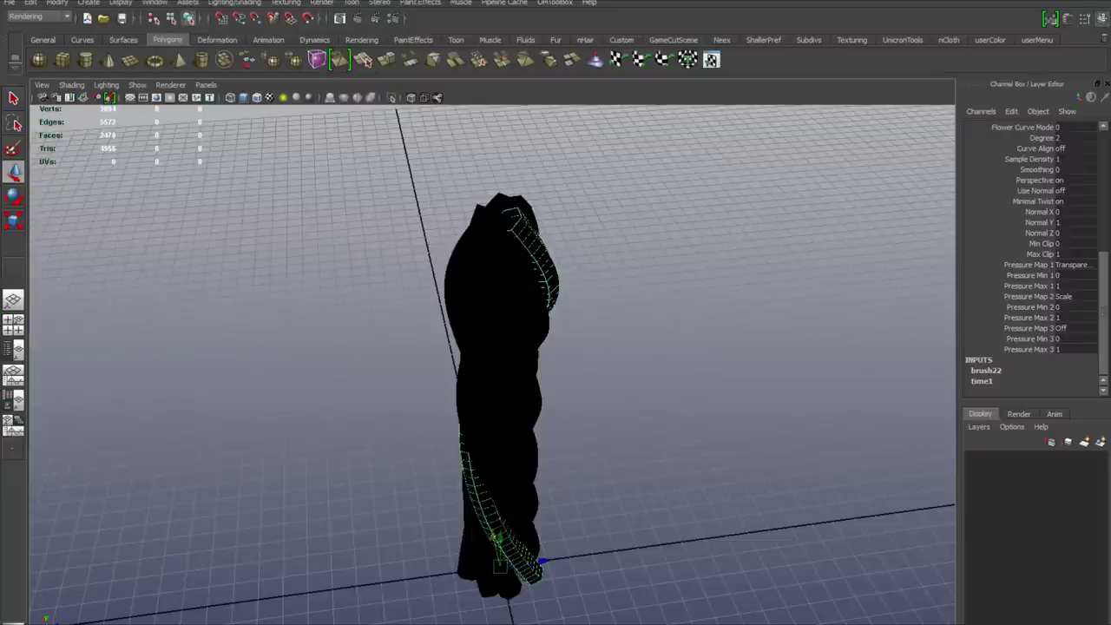
key(ctrl+a)
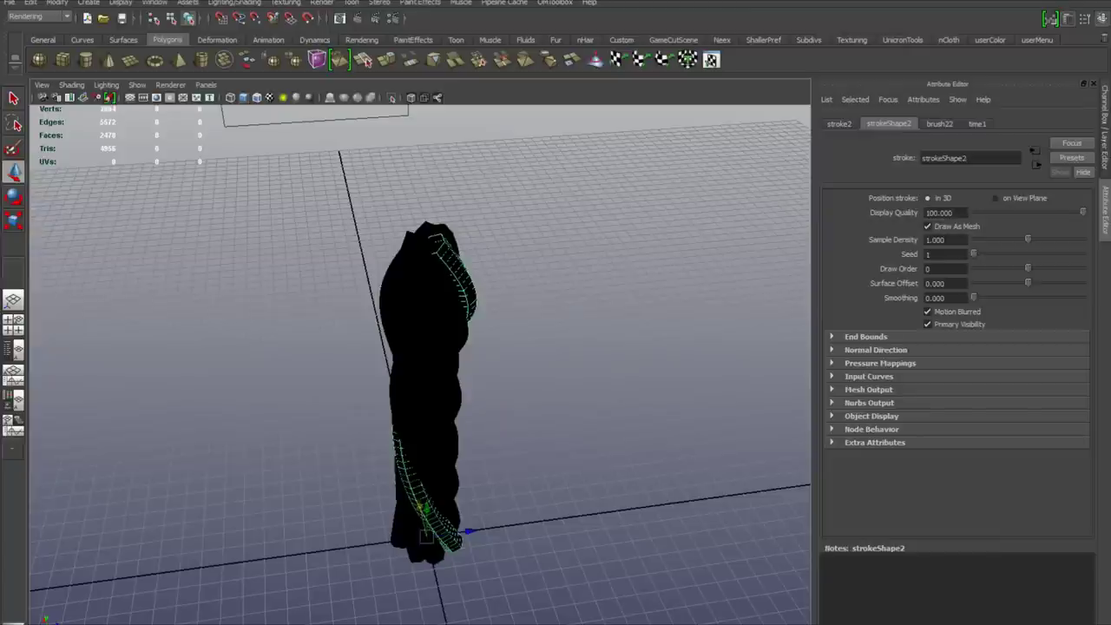
click(938, 124)
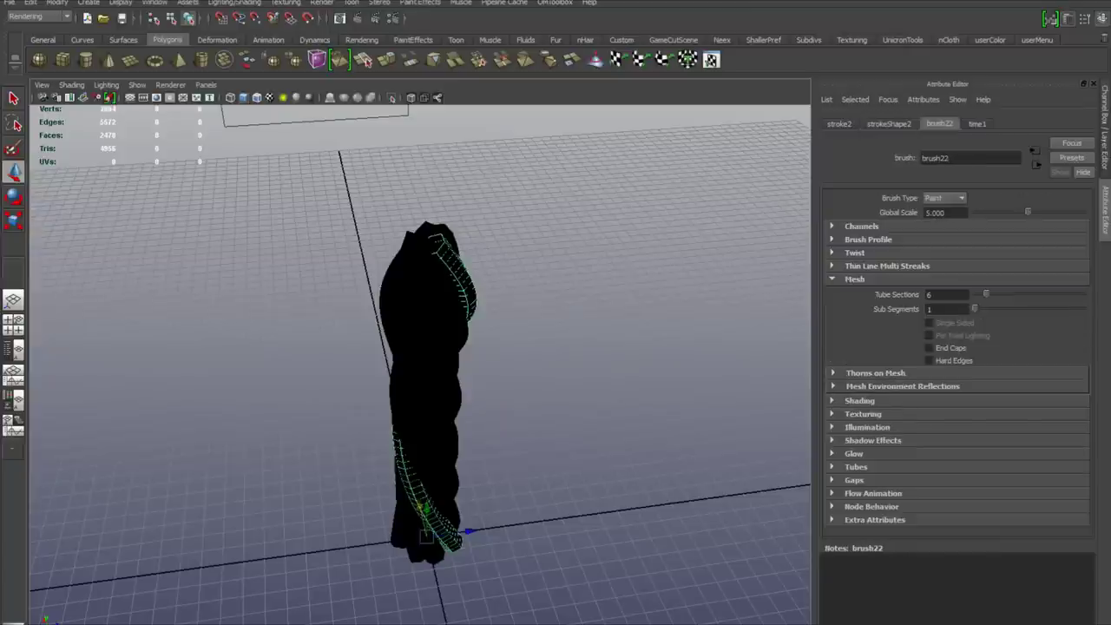
double_click(937, 295)
text(20)
key(Return)
Set Tube Sections to 20 for the neighbouring second stroke as well.
alt+drag(538, 329, 502, 406)
alt+right_drag(502, 406, 534, 395)
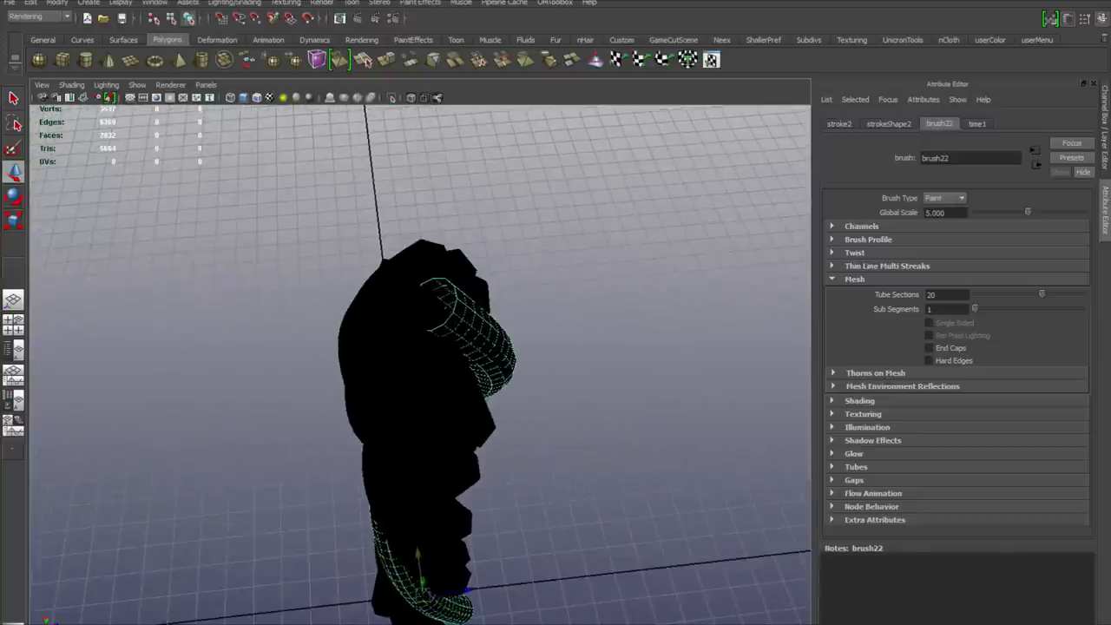
click(448, 313)
double_click(938, 295)
text(20)
key(Return)
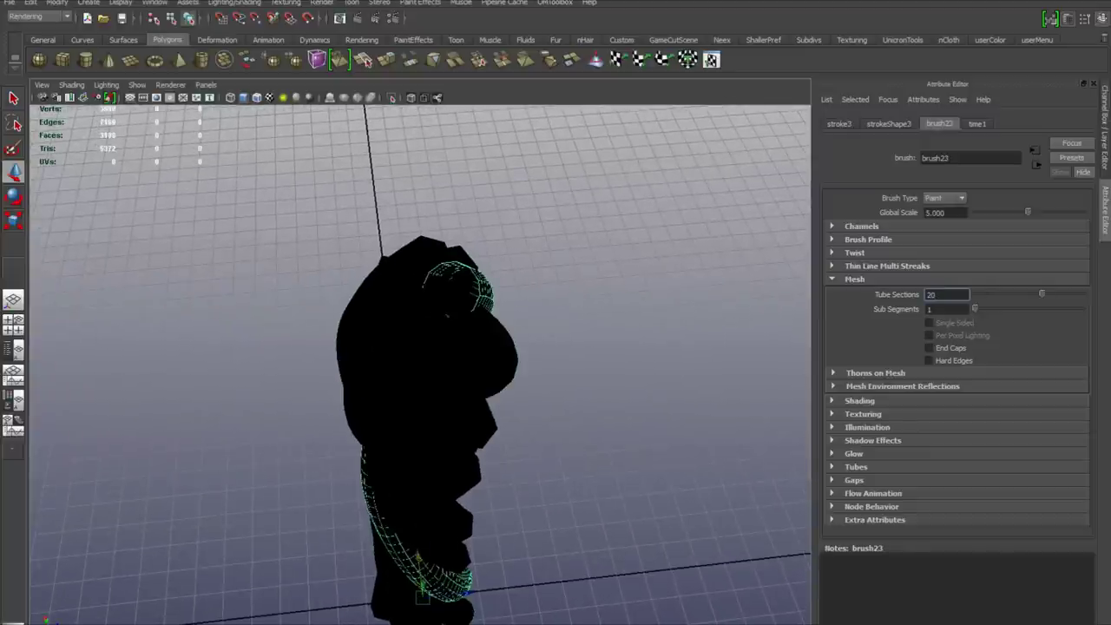
Select the third stroke around the trunk and give it 20 Tube Sections.
click(564, 286)
click(453, 274)
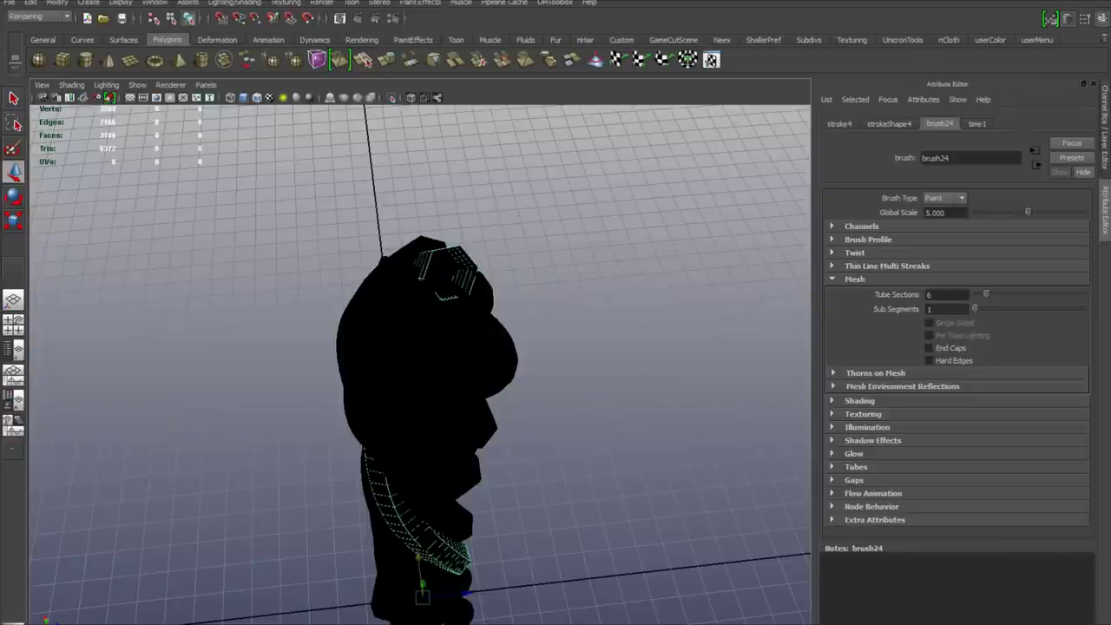
double_click(939, 295)
text(20)
key(Return)
Continue to the fourth stroke around the trunk and raise its Tube Sections to 20.
click(564, 286)
click(425, 258)
click(564, 287)
click(438, 508)
double_click(939, 295)
text(20)
key(Return)
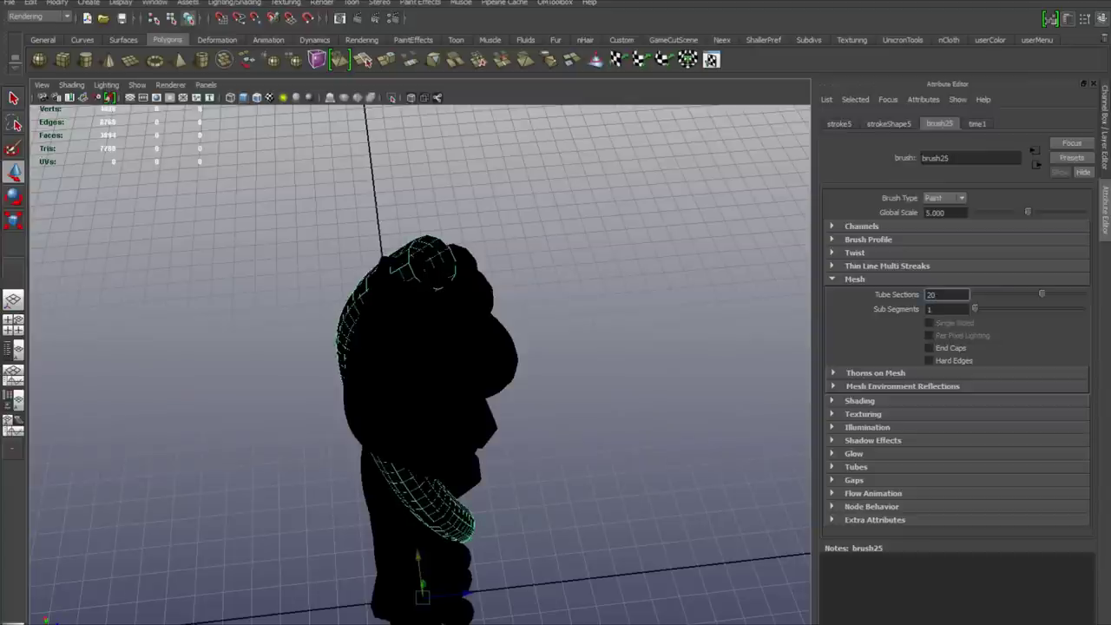
Select the next low-resolution stroke around the trunk's outer side and set its brush mesh Tube Sections to 20.
click(427, 262)
alt+drag(427, 262, 349, 267)
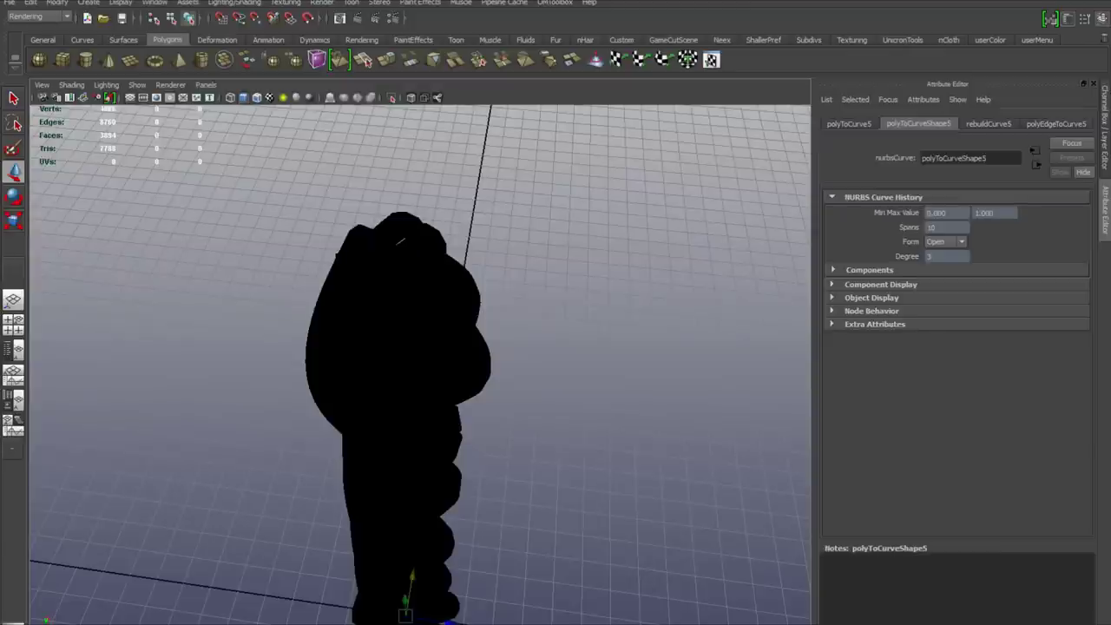
click(328, 343)
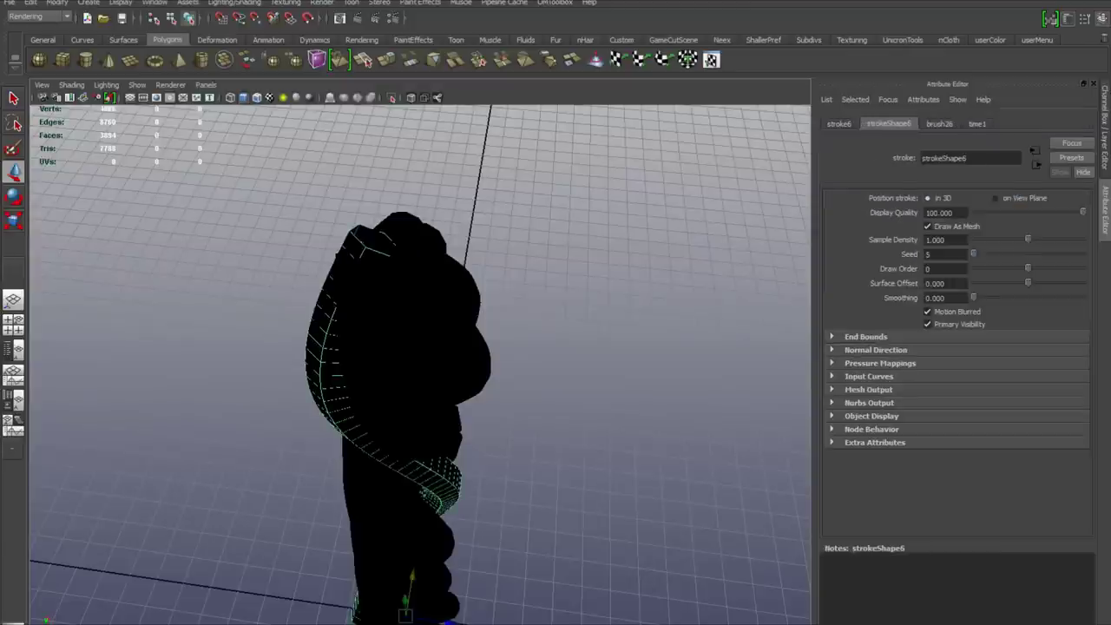
click(939, 124)
double_click(932, 295)
text(20)
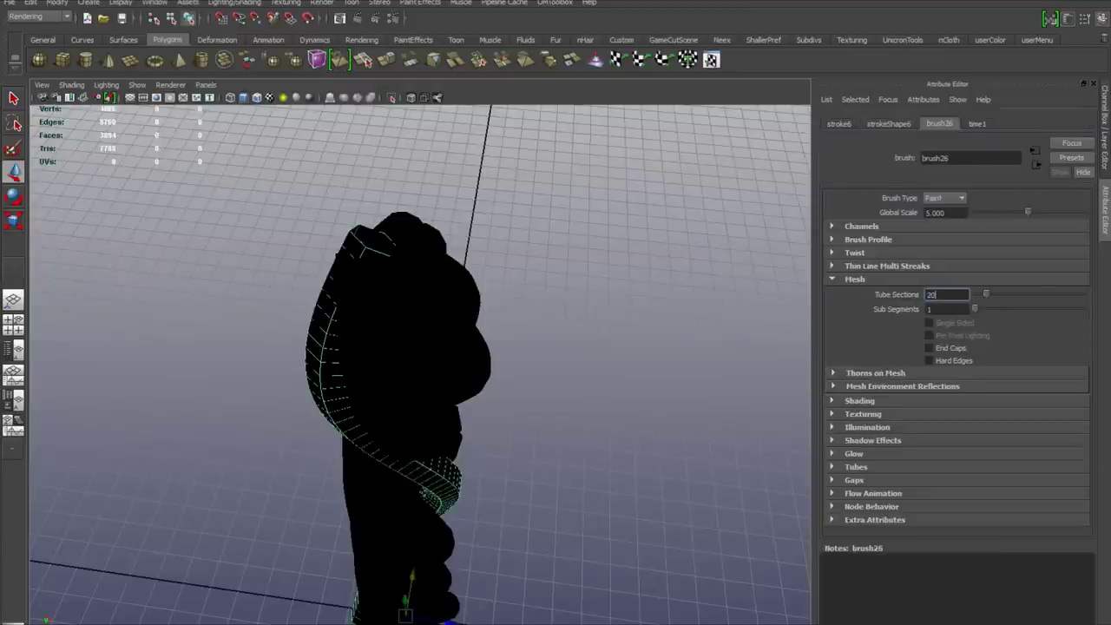
key(Return)
Orbit to the following faceted stroke on the trunk, select it and set its Tube Sections to 20.
click(408, 347)
alt+drag(486, 374, 382, 380)
click(382, 476)
alt+drag(381, 476, 359, 491)
click(351, 436)
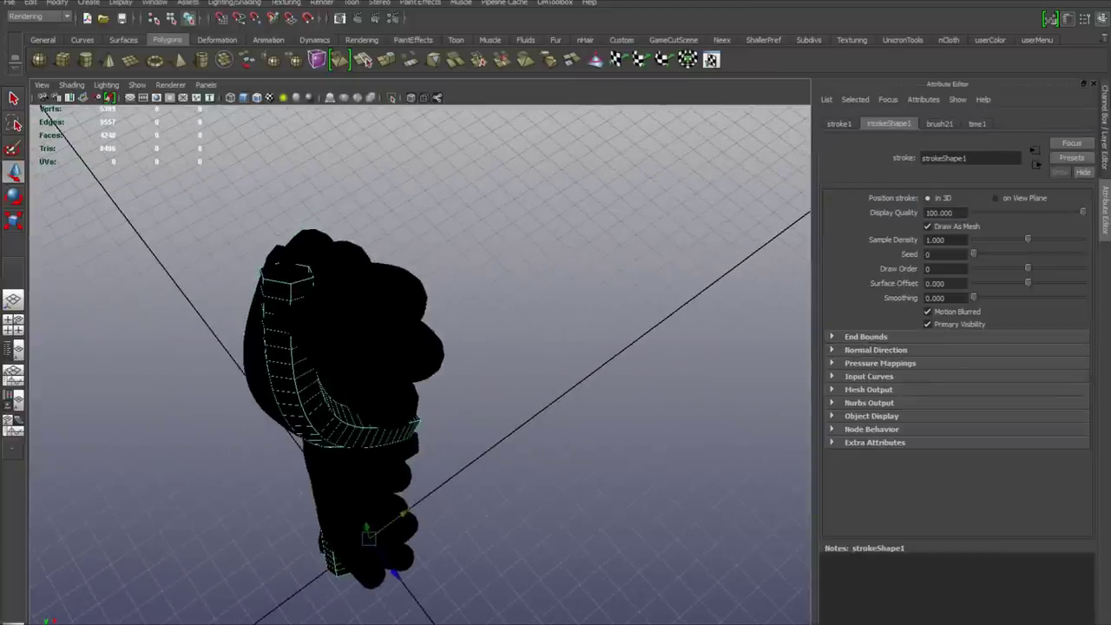
click(939, 124)
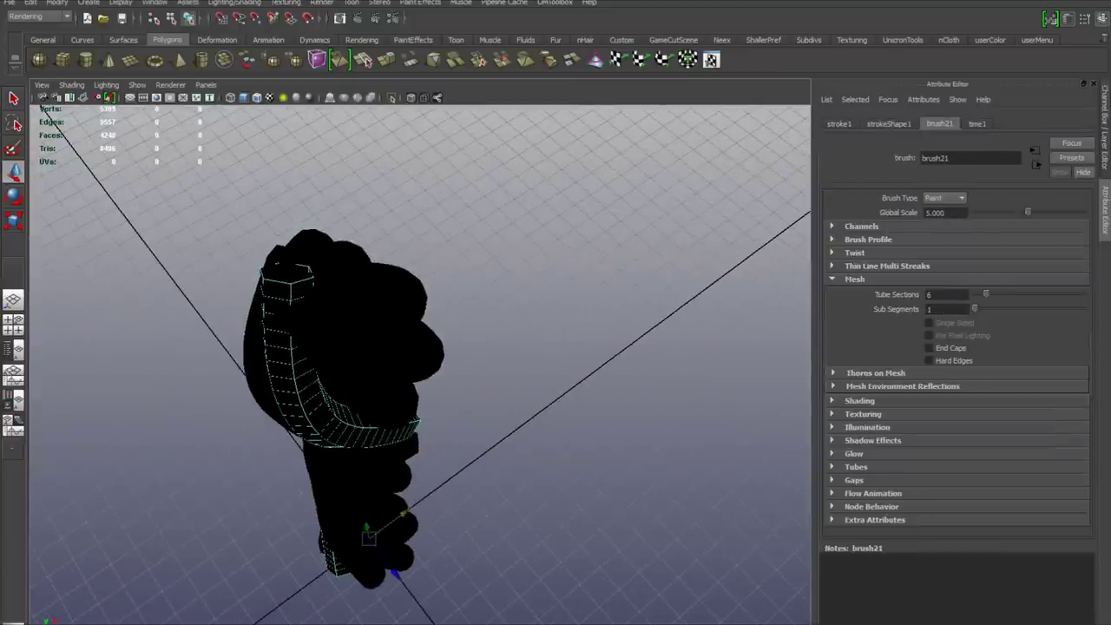
double_click(932, 295)
text(20)
key(Return)
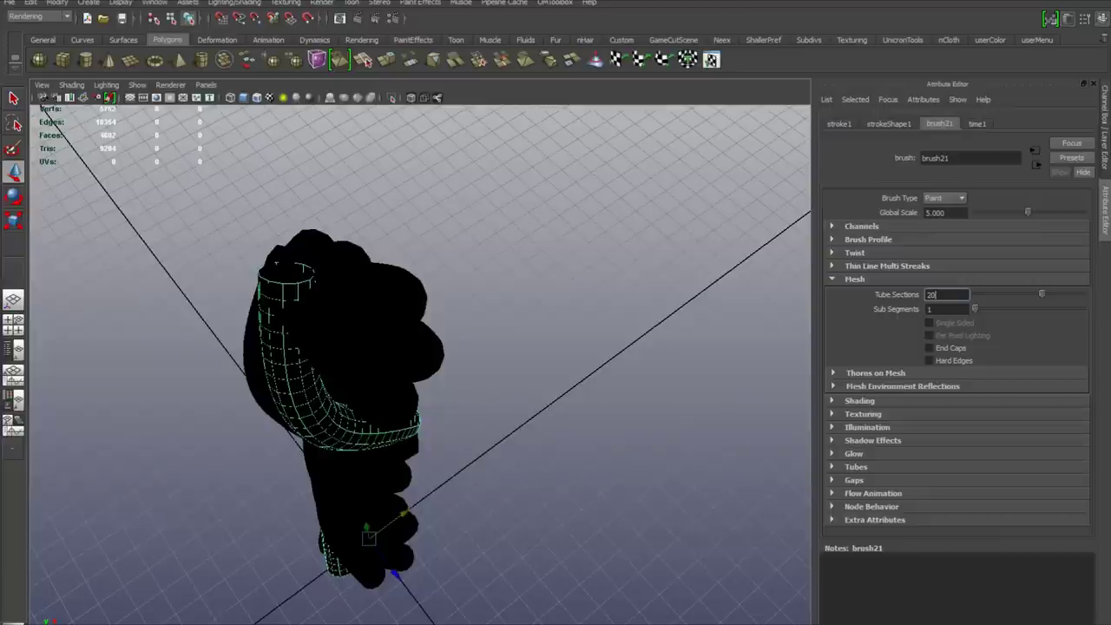
Find the last remaining six-sided stroke among the trunk tubes and set its Tube Sections to 20.
drag(536, 614, 227, 213)
mouse_move(347, 365)
alt+mouse_down()
mouse_move(369, 408)
mouse_move(451, 373)
mouse_move(434, 304)
mouse_move(455, 282)
alt+mouse_up()
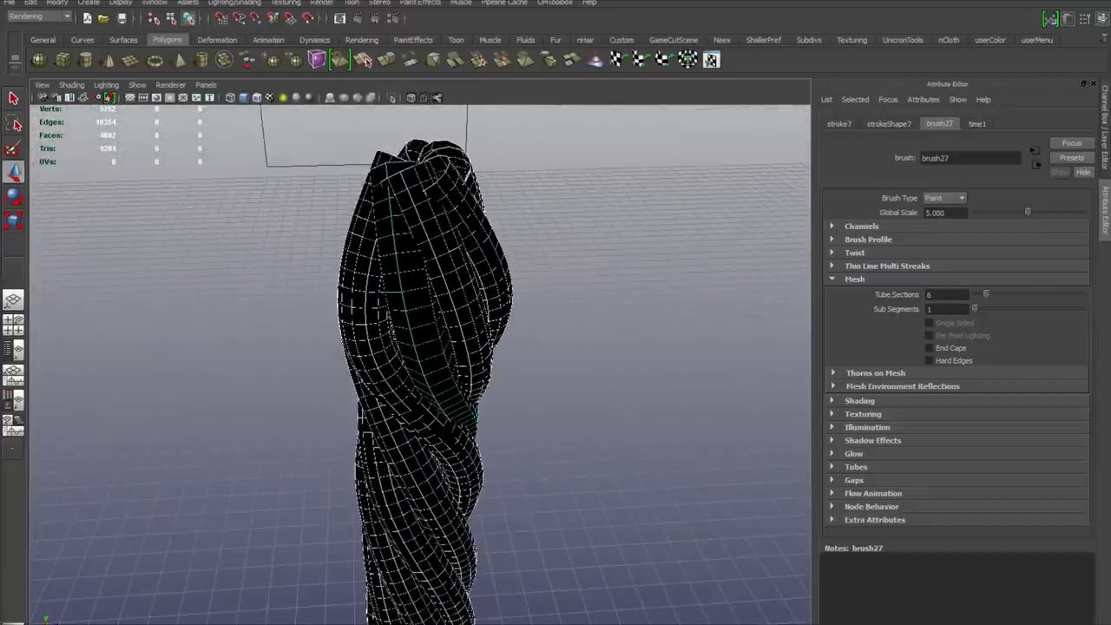
click(415, 321)
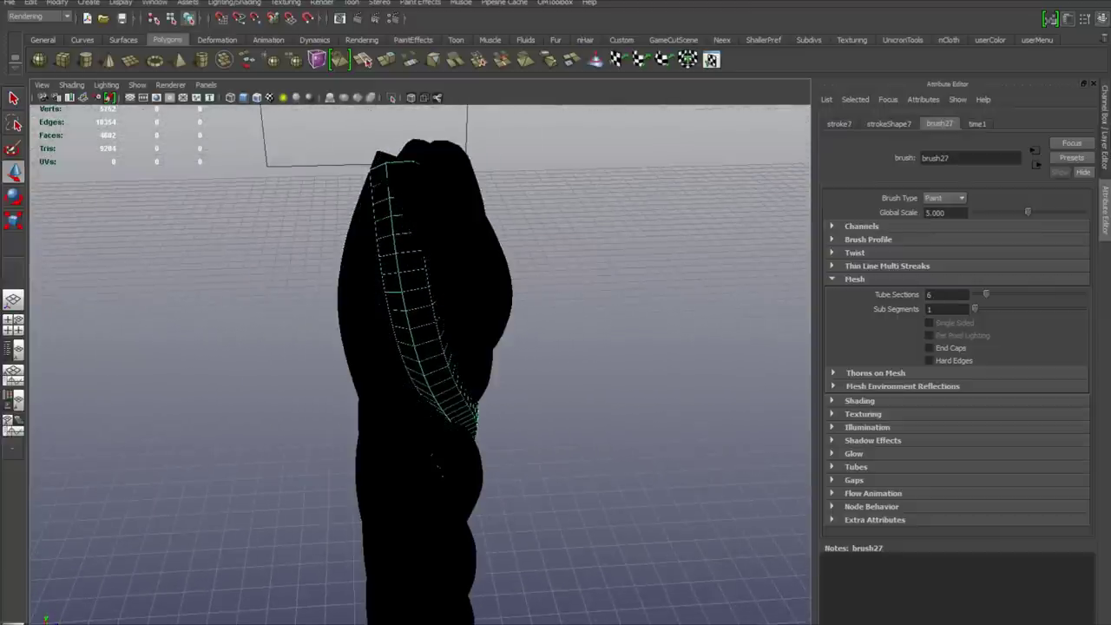
alt+drag(425, 329, 434, 373)
double_click(931, 295)
text(20)
key(Return)
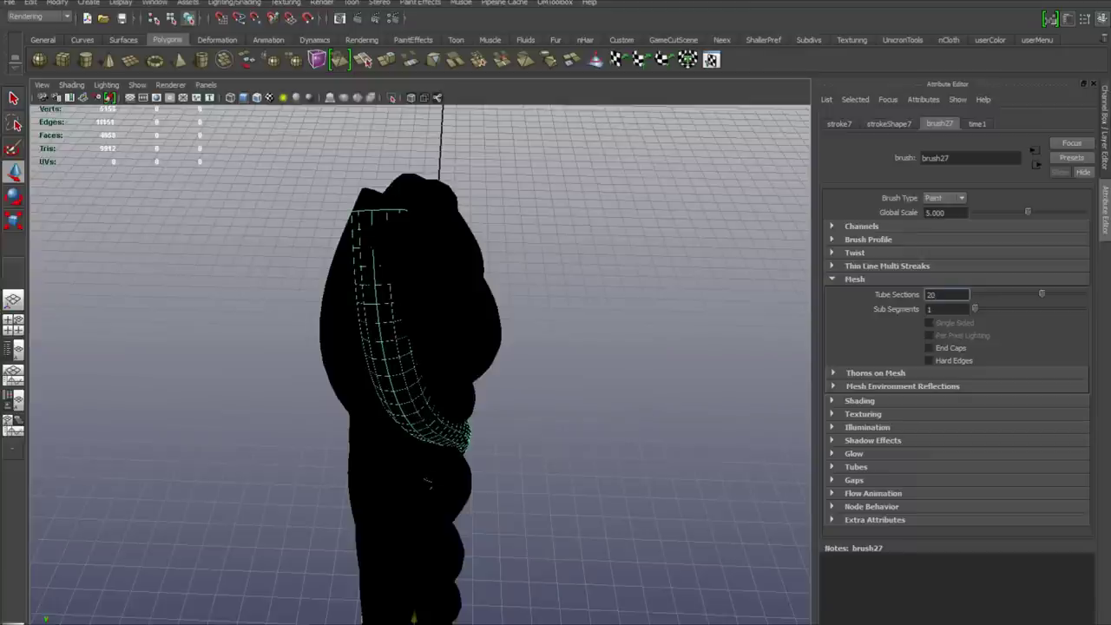
Select all the trunk strokes together and convert them from Paint Effects to polygons.
alt+right_drag(468, 365, 373, 364)
alt+drag(416, 381, 338, 312)
alt+drag(409, 441, 490, 525)
drag(525, 555, 341, 265)
ctrl+alt+drag(525, 555, 525, 576)
mouse_move(512, 538)
alt+mouse_down()
mouse_move(482, 460)
mouse_move(425, 520)
mouse_move(469, 524)
mouse_move(507, 608)
mouse_move(485, 408)
mouse_move(512, 530)
alt+mouse_up()
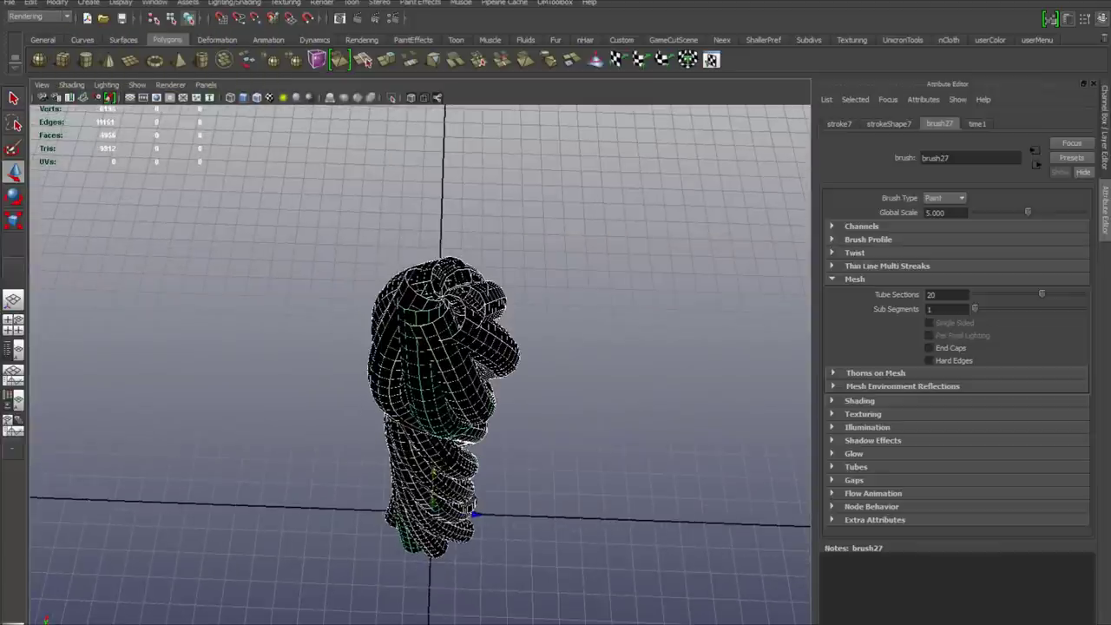
click(56, 3)
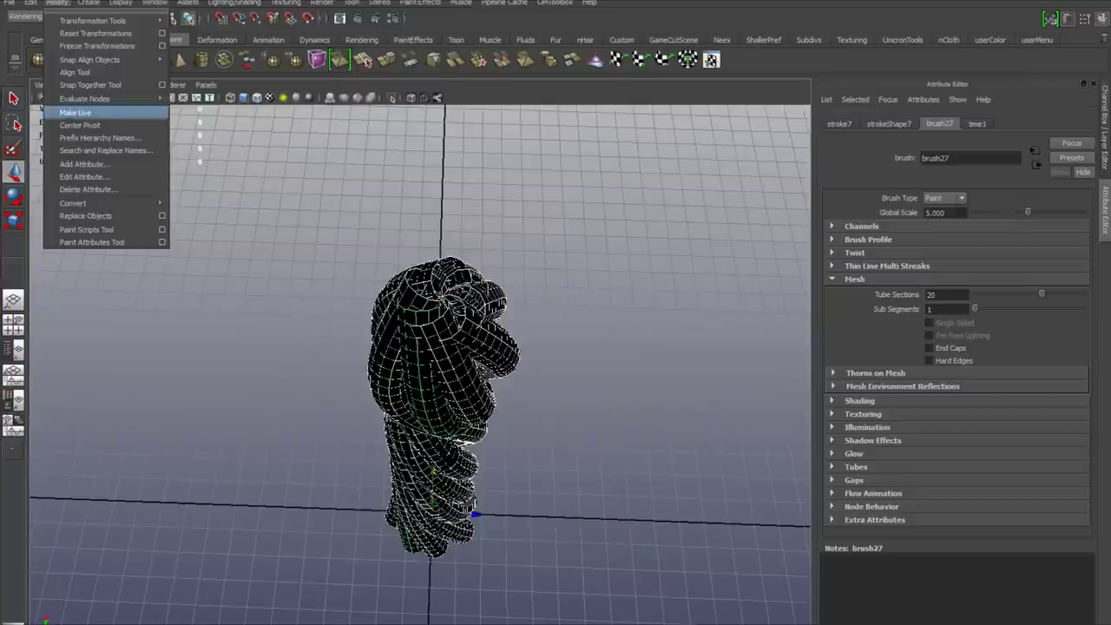
mouse_move(95, 202)
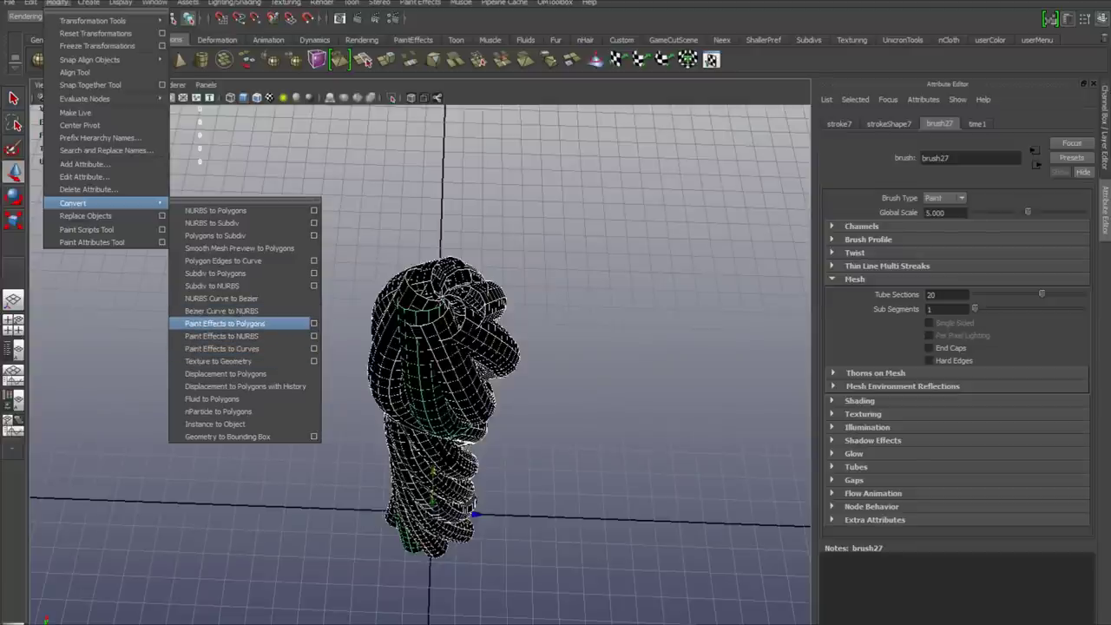
click(224, 322)
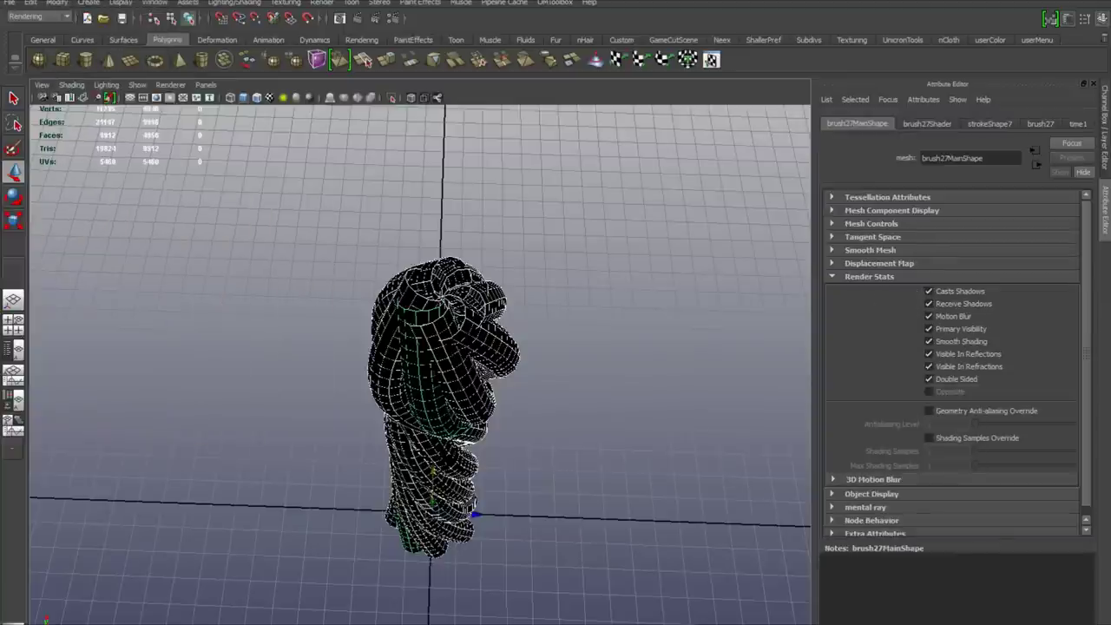
Move the converted polygon tubes away from the original strokes and assign them a new Lambert material.
alt+drag(474, 503, 546, 393)
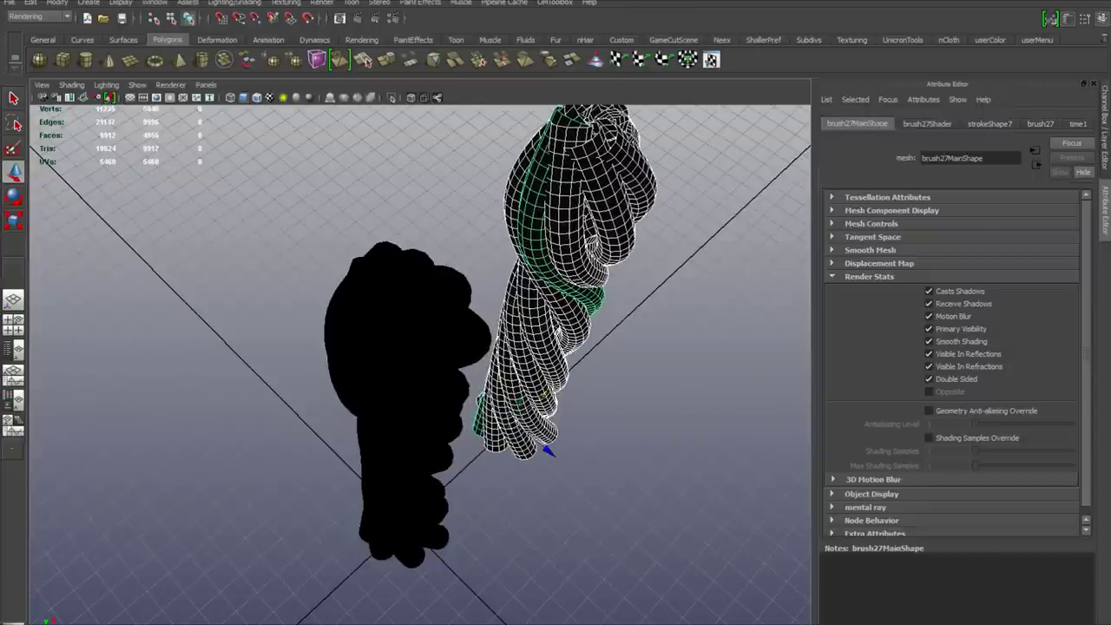
right_drag(588, 174, 674, 441)
alt+drag(673, 441, 586, 375)
Delete the original Paint Effects strokes and curves, and move the polygon trunk back to the grid's centre.
mouse_move(291, 164)
mouse_down()
mouse_move(446, 386)
mouse_move(472, 393)
mouse_up()
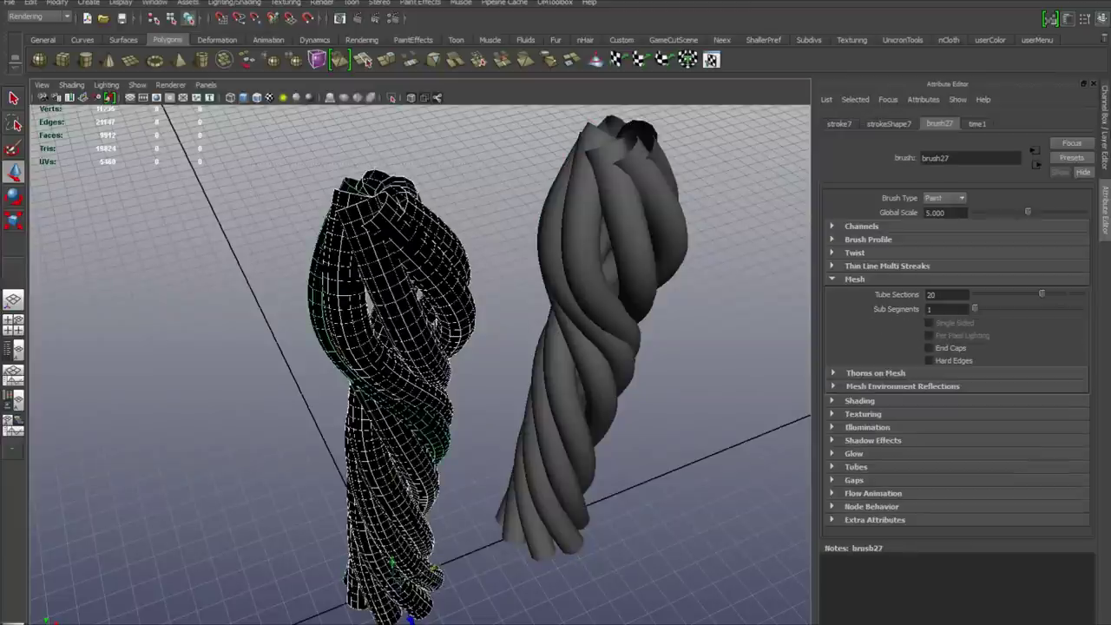
key(Delete)
click(599, 339)
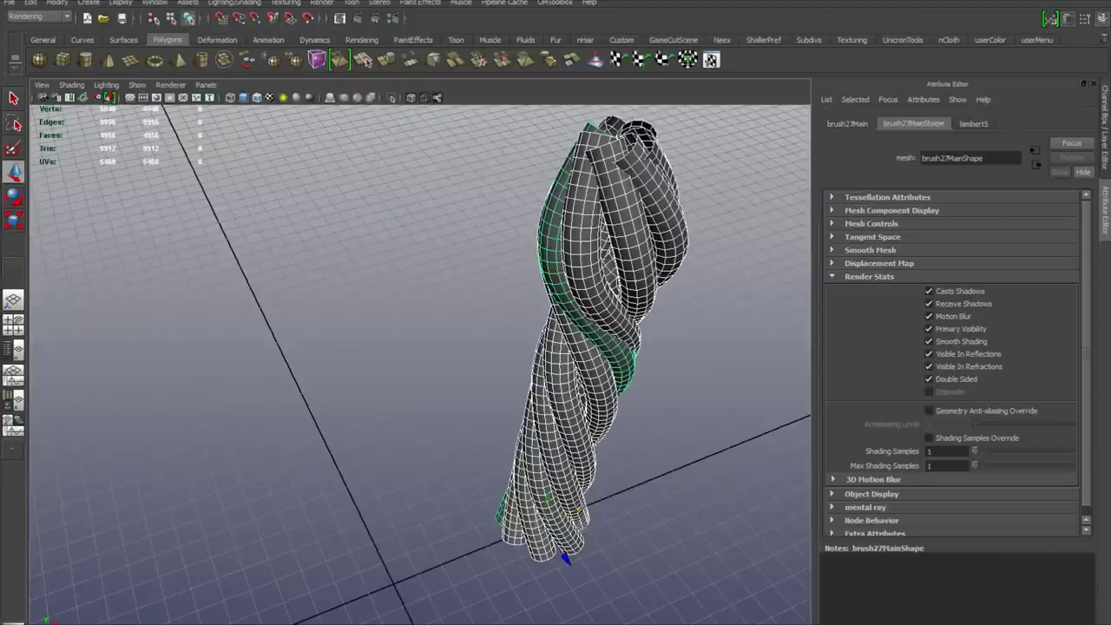
alt+middle_drag(572, 347, 473, 382)
alt+drag(473, 382, 605, 301)
click(604, 301)
alt+right_drag(605, 301, 556, 304)
alt+drag(555, 304, 486, 295)
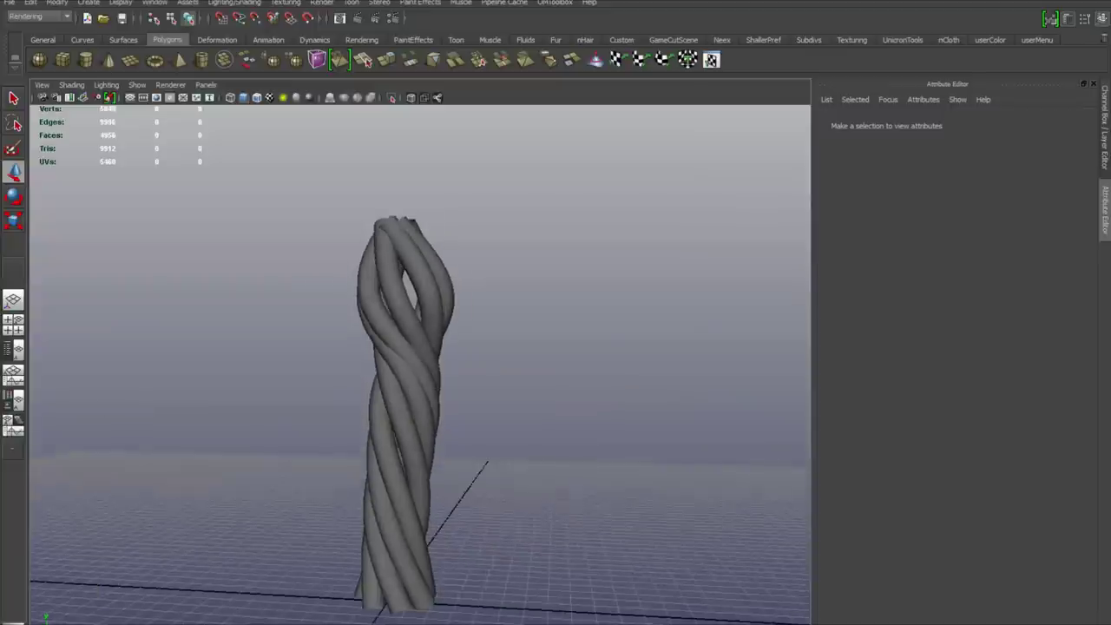
Show the Channel Box and create a polygon cylinder, raised beside the upper trunk at Translate Y about 13.8 and Z about -4.4.
mouse_move(511, 338)
alt+mouse_down()
mouse_move(473, 382)
mouse_move(512, 321)
mouse_move(507, 355)
alt+mouse_up()
key(ctrl+a)
alt+right_drag(508, 356, 486, 356)
mouse_move(508, 347)
alt+mouse_down()
mouse_move(495, 469)
mouse_move(473, 351)
mouse_move(486, 350)
mouse_move(491, 316)
mouse_move(498, 425)
mouse_move(492, 347)
alt+mouse_up()
alt+right_drag(492, 347, 473, 347)
alt+middle_drag(473, 347, 472, 374)
alt+drag(475, 373, 469, 356)
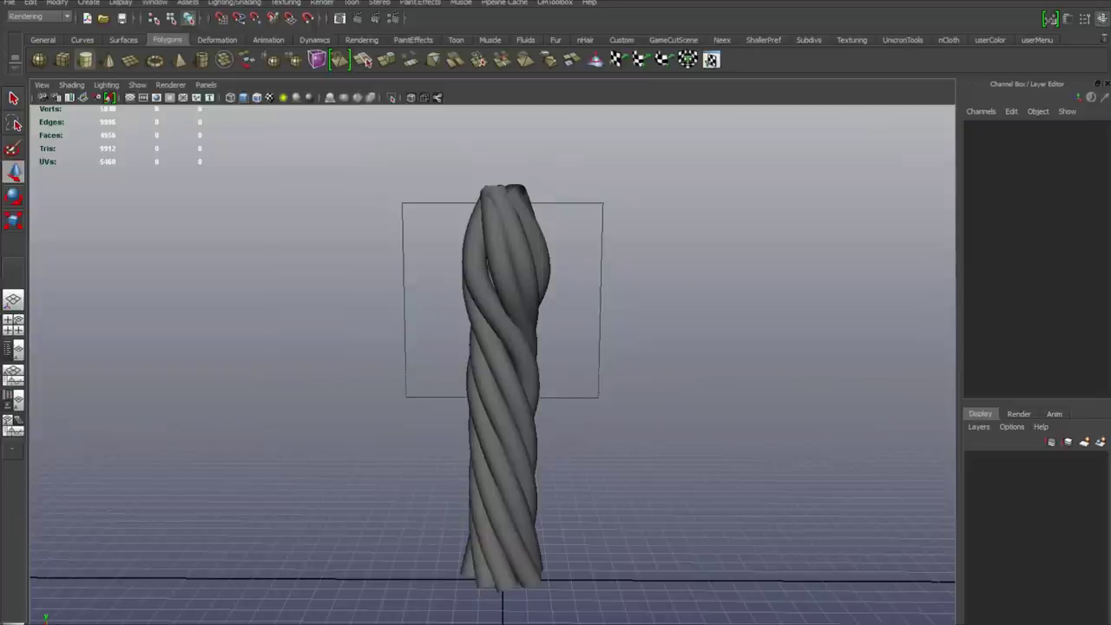
click(85, 60)
drag(546, 580, 404, 588)
drag(400, 533, 437, 240)
Lay the cylinder horizontally, pointing toward the trunk, by setting its Rotate X to 90.
click(1085, 169)
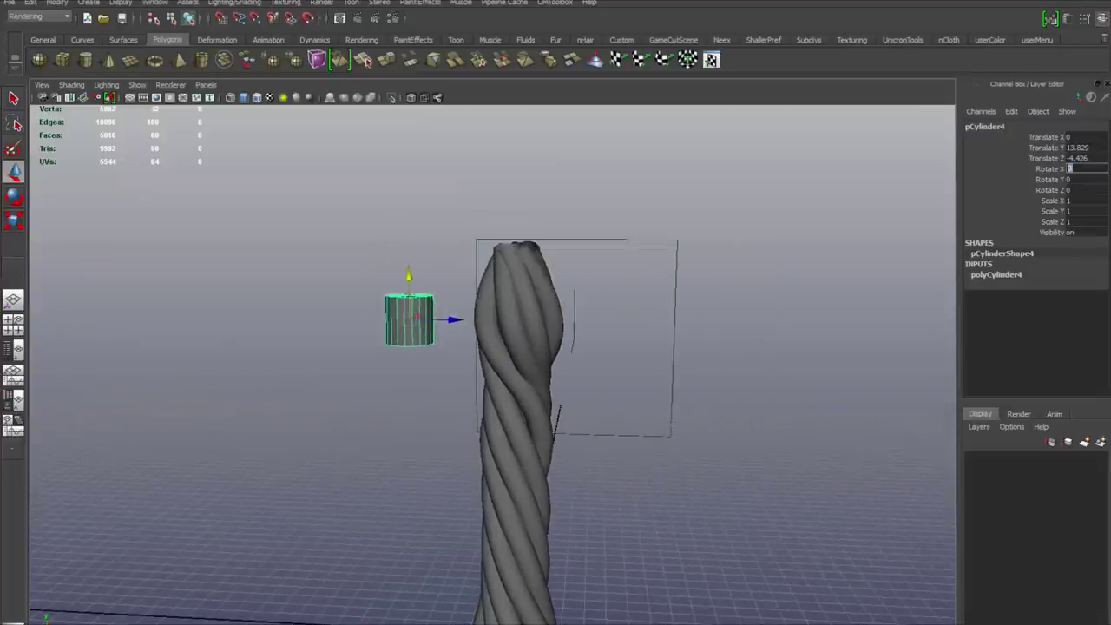
click(1050, 169)
middle_drag(868, 260, 828, 260)
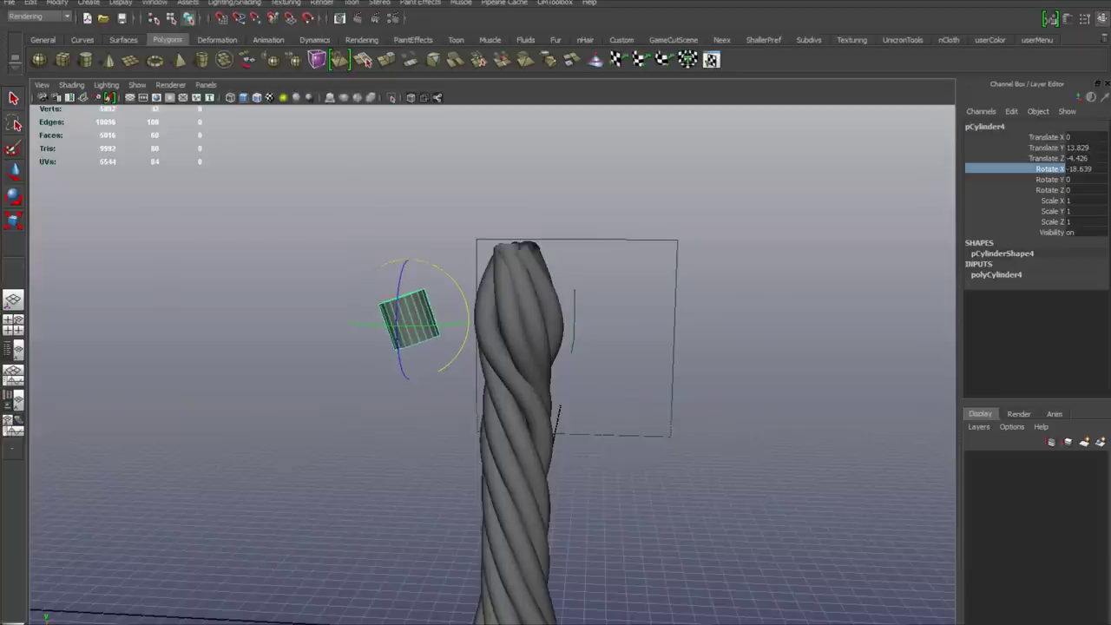
click(1084, 170)
text(-)
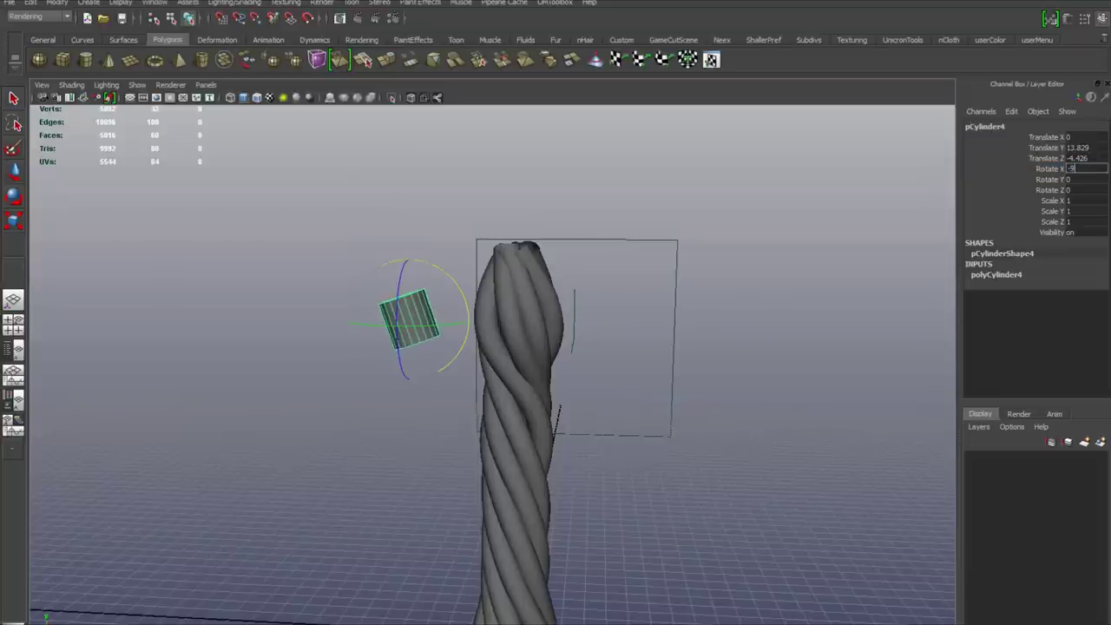
text(90)
key(Return)
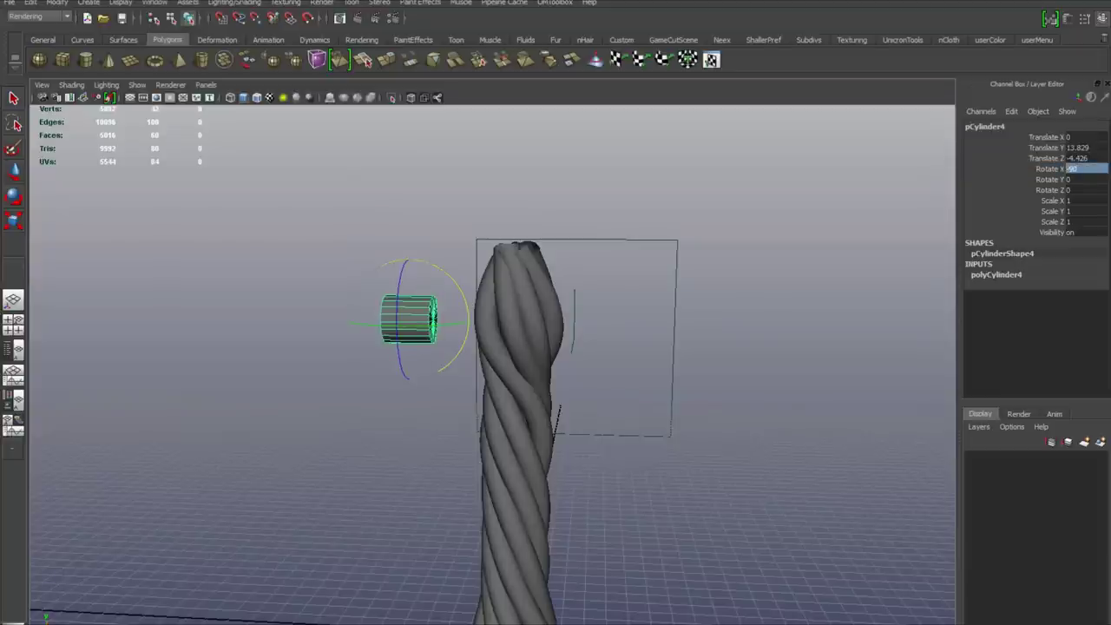
alt+drag(521, 347, 555, 390)
double_click(1074, 169)
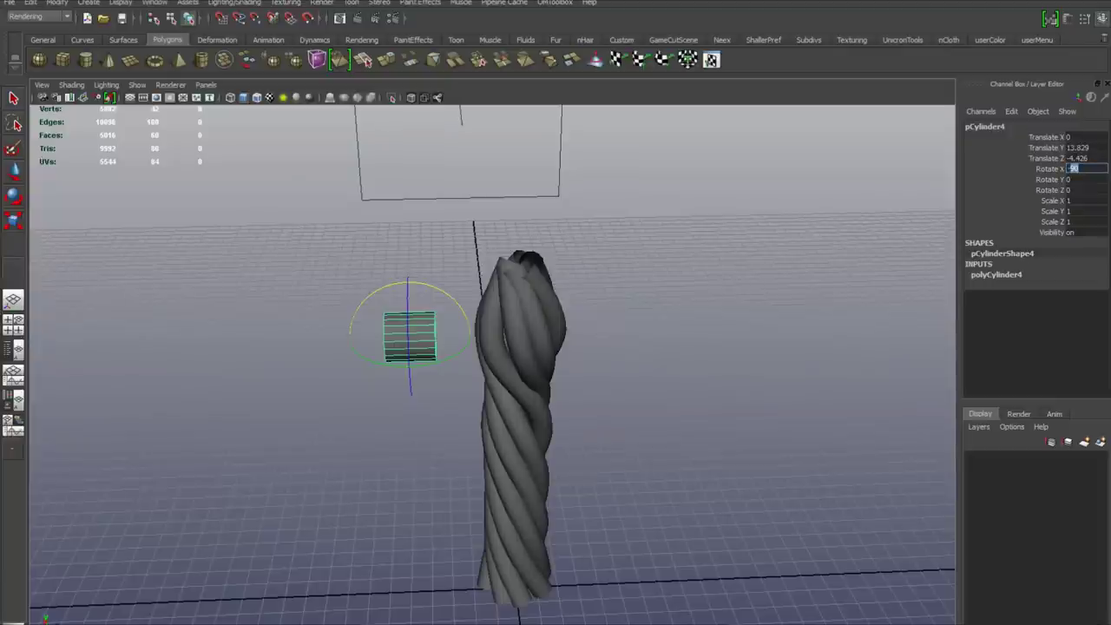
key(Return)
Reduce the cylinder's Subdivisions Axis to 10 in its creation settings.
key(r)
double_click(992, 274)
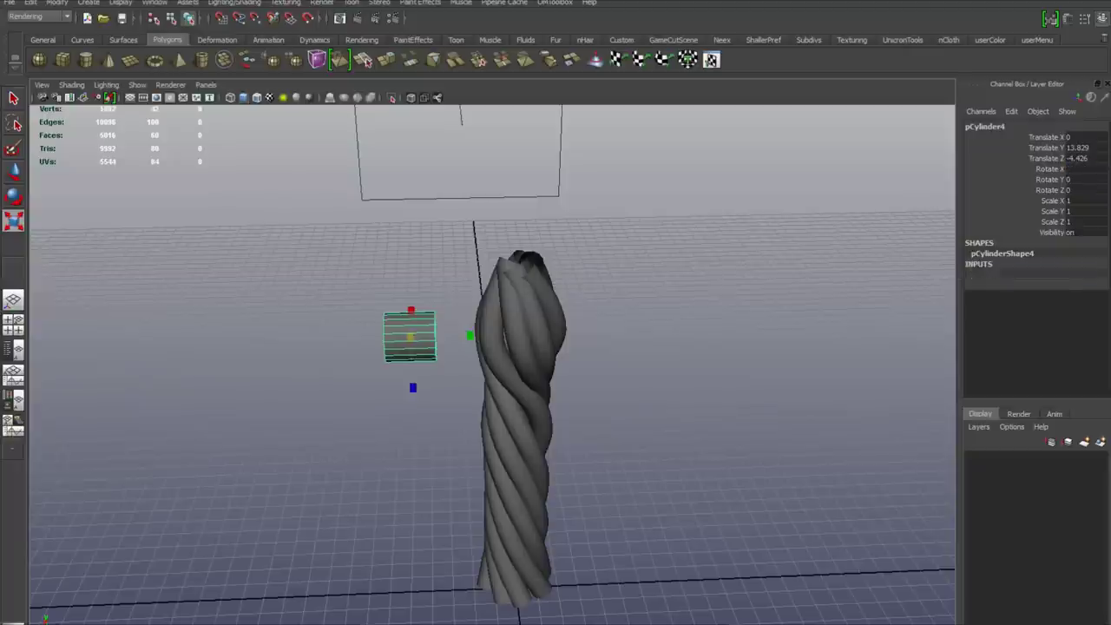
click(1034, 307)
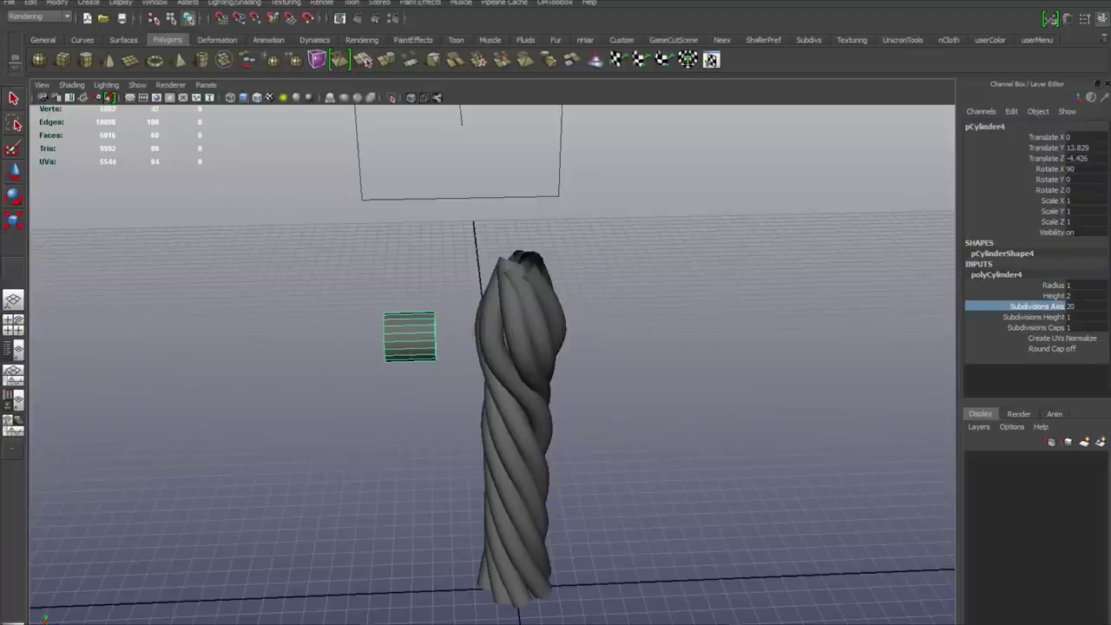
click(1076, 307)
text(1)
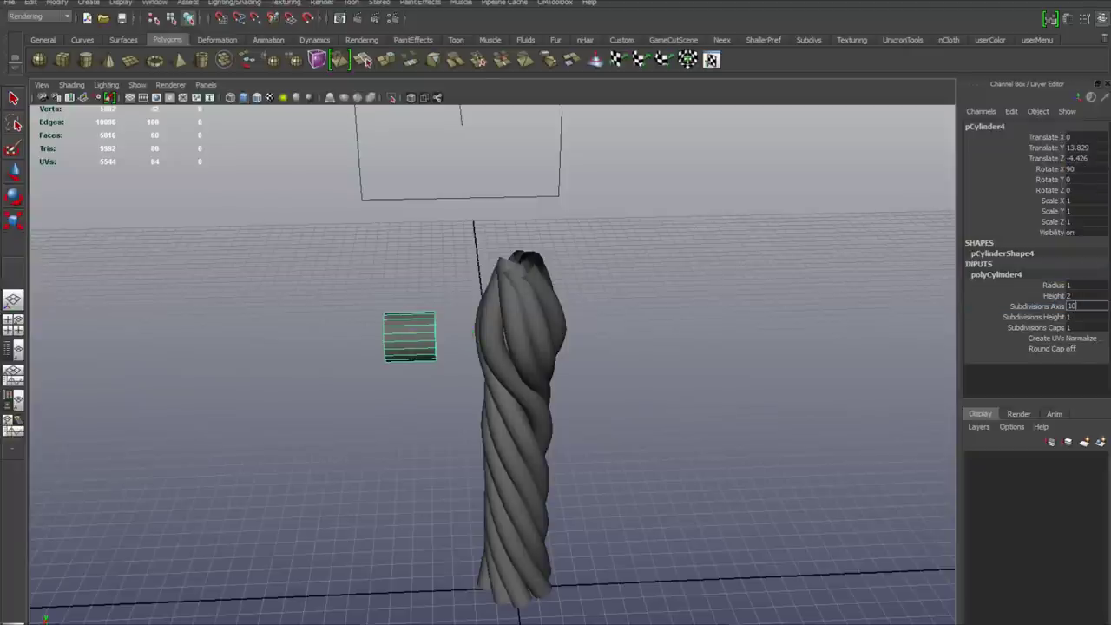
key(Return)
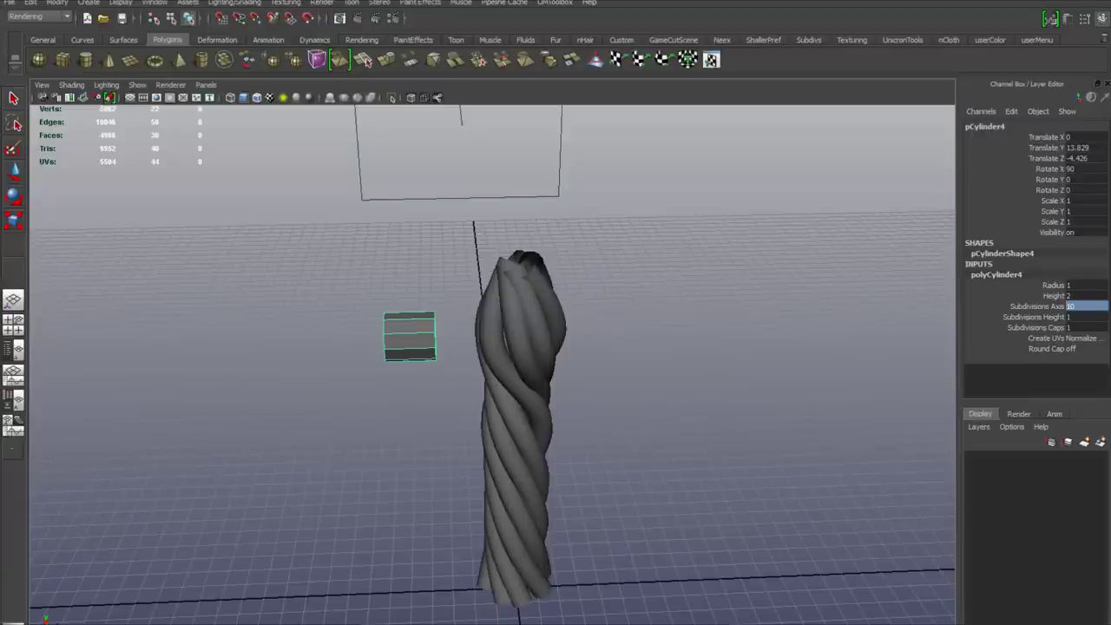
click(1034, 306)
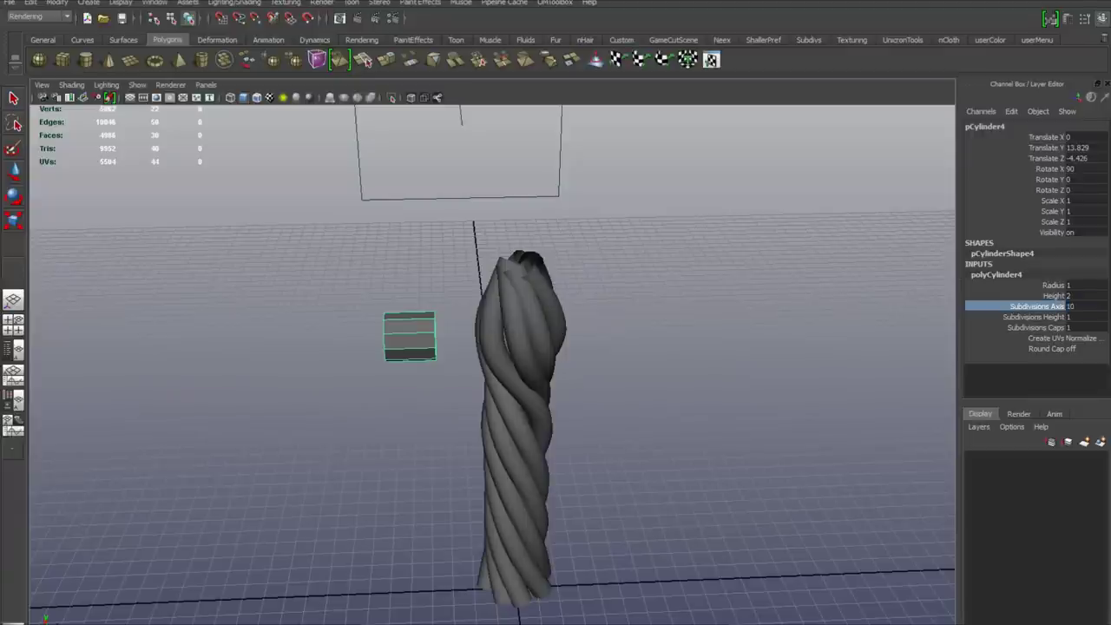
mouse_move(493, 365)
middle_down()
mouse_move(564, 365)
mouse_move(488, 365)
mouse_move(540, 365)
mouse_move(503, 365)
middle_up()
click(1084, 306)
text(1)
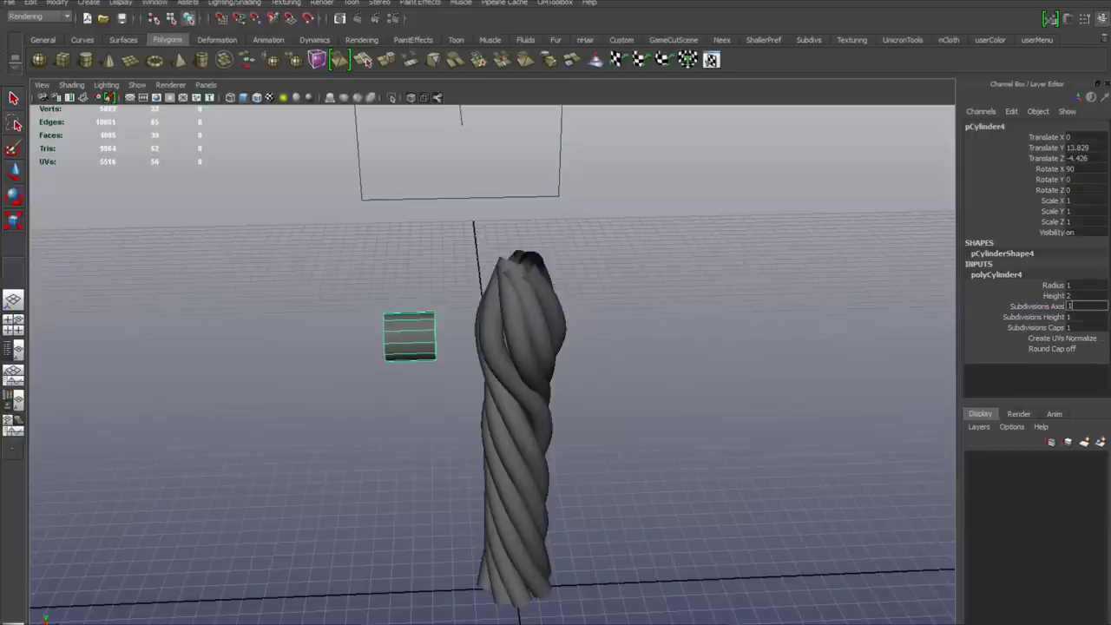
key(Return)
Set the cylinder's Subdivisions Height to 5 and its Subdivisions Caps to 0.
alt+drag(537, 364, 486, 361)
alt+right_drag(486, 360, 555, 360)
alt+middle_drag(485, 347, 612, 376)
click(1085, 316)
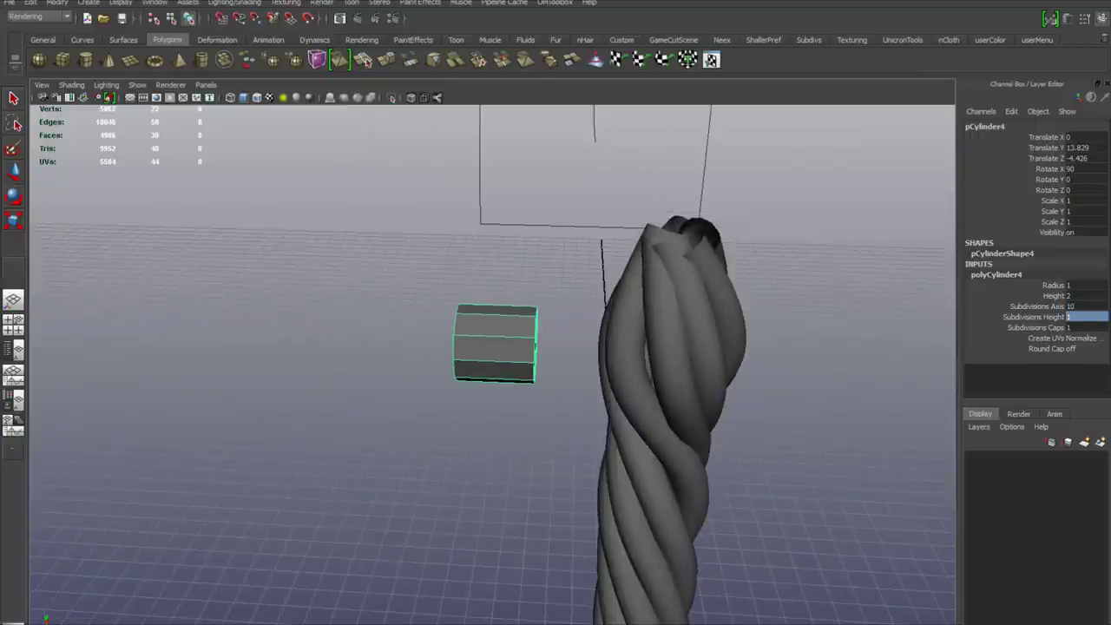
key(Return)
click(1085, 327)
text(0)
key(Return)
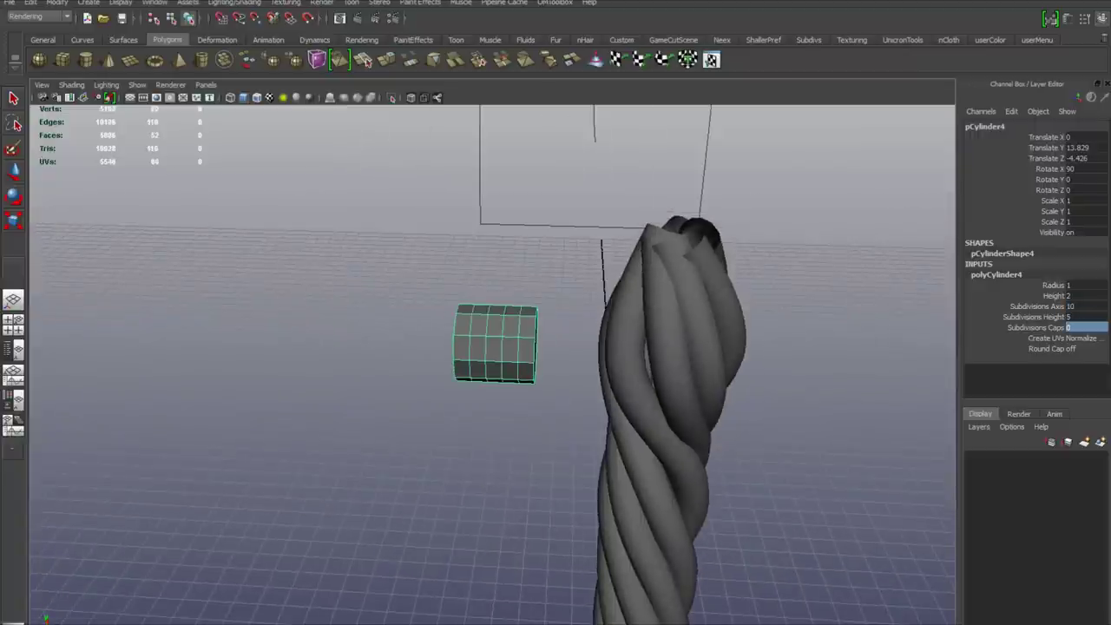
Scale the cylinder into a long, thin arm reaching the trunk, about 3.75 along Y and 0.485 in X and Z.
key(r)
alt+drag(486, 347, 740, 316)
drag(518, 344, 489, 339)
mouse_move(568, 337)
mouse_down()
mouse_move(622, 335)
mouse_move(555, 333)
mouse_move(540, 312)
mouse_move(546, 495)
mouse_move(548, 321)
mouse_move(568, 347)
mouse_up()
scroll(556, 346, up, 2)
Twist the arm cylinder near the trunk by rotating successive selections of its outer vertex rings around the arm's length.
right_click(556, 346)
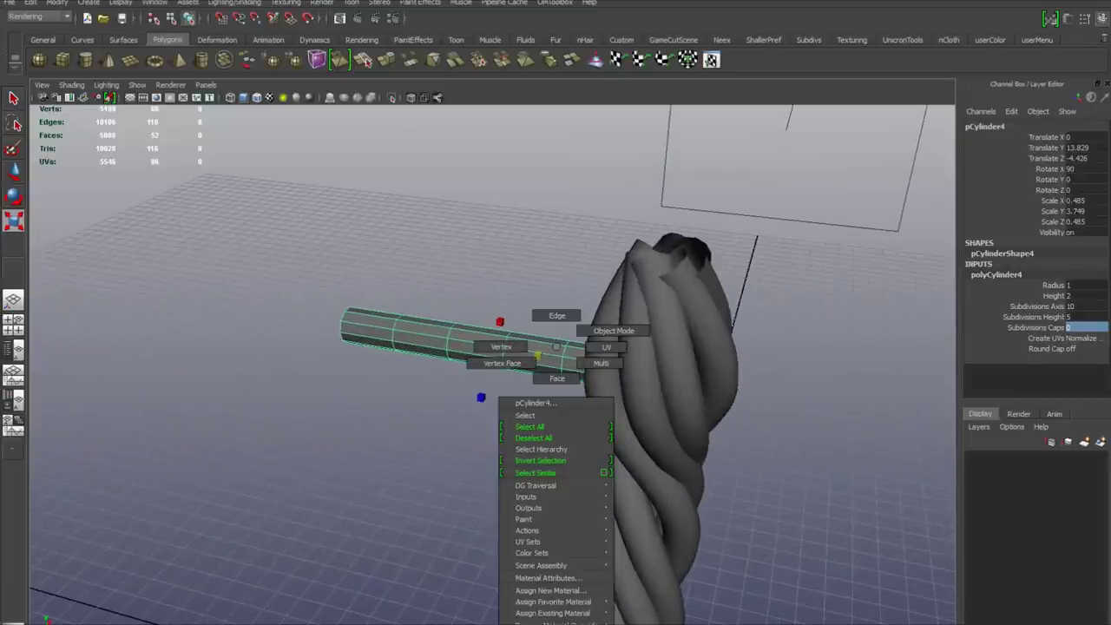
right_drag(556, 346, 501, 346)
alt+drag(501, 347, 556, 304)
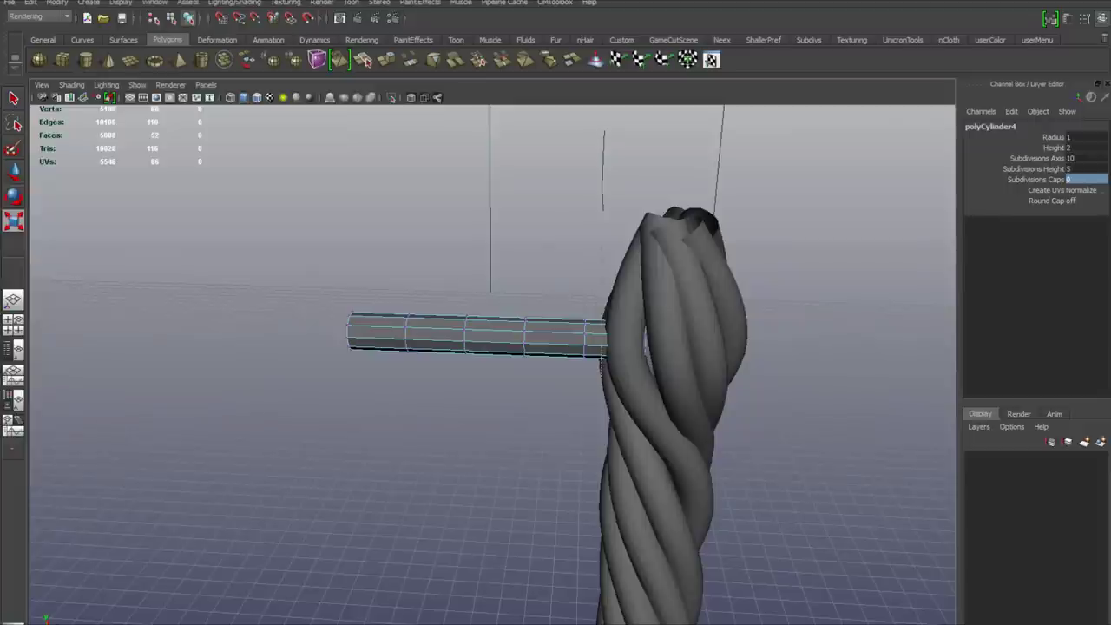
drag(300, 251, 601, 375)
key(e)
drag(460, 325, 461, 363)
drag(266, 204, 568, 382)
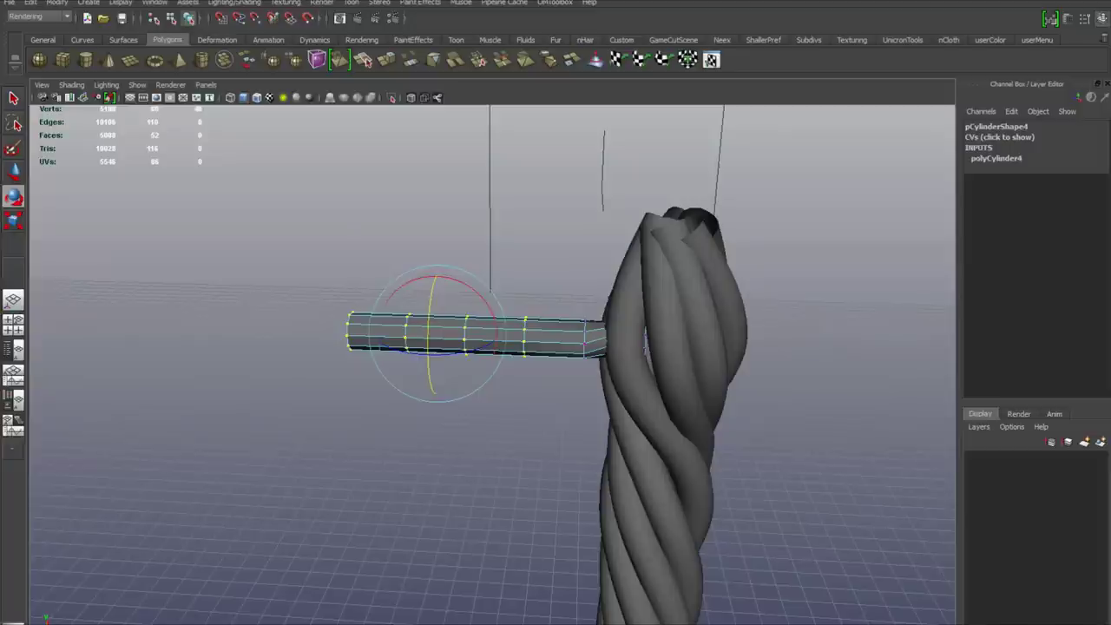
drag(429, 328, 431, 364)
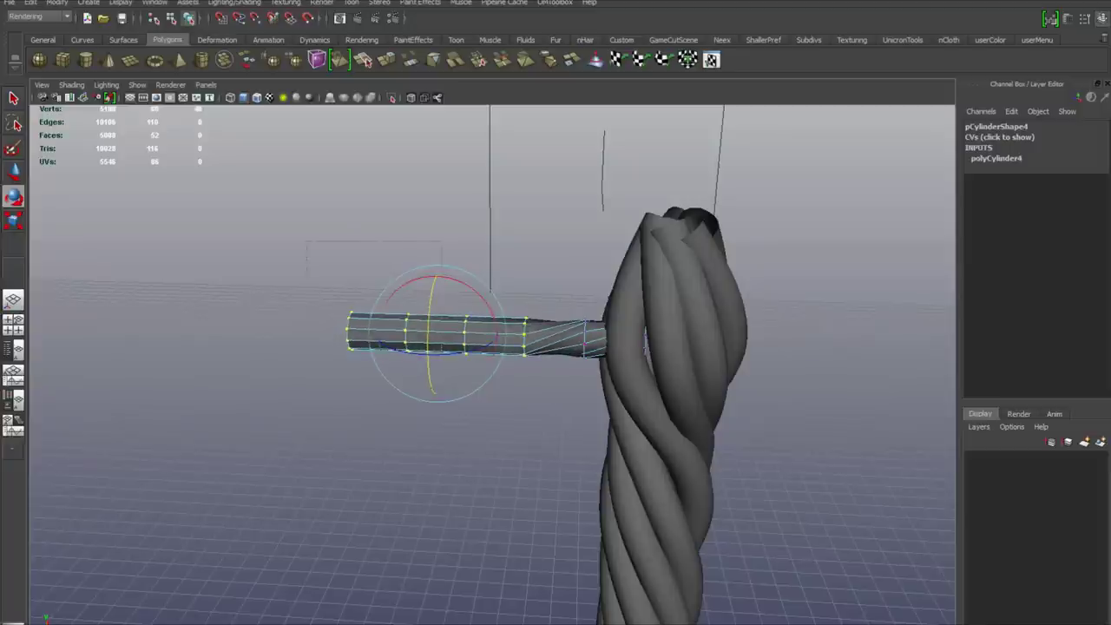
Continue the twist ring by ring to the arm's free end and return the cylinder to object mode.
drag(276, 217, 496, 381)
drag(398, 328, 439, 374)
drag(367, 328, 369, 362)
drag(360, 276, 378, 377)
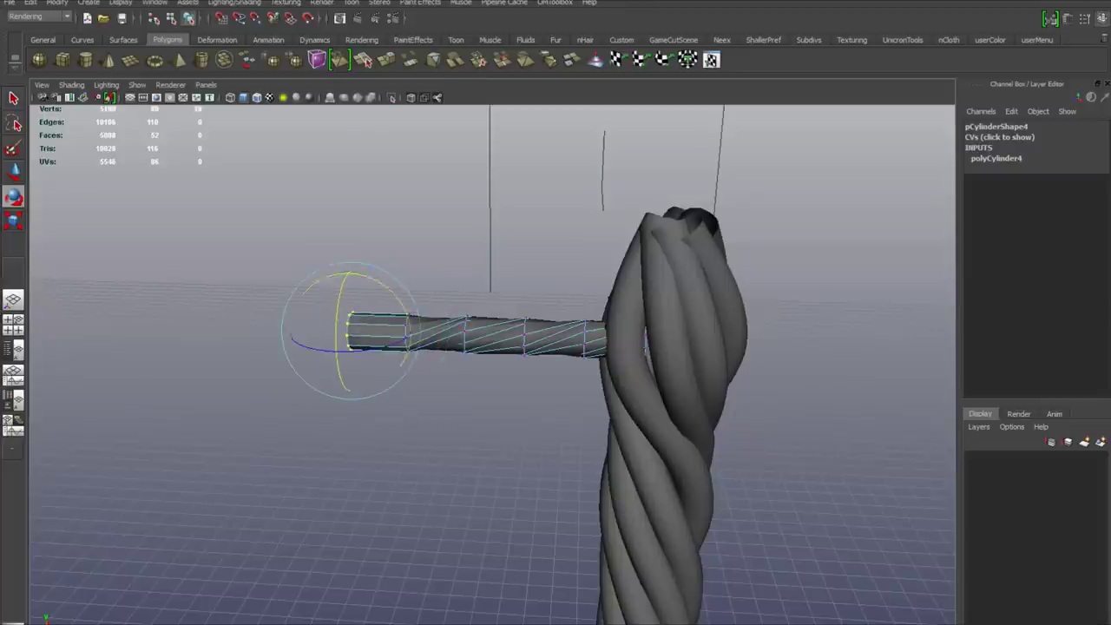
drag(338, 331, 340, 390)
mouse_move(417, 373)
alt+mouse_down()
mouse_move(412, 473)
mouse_move(438, 299)
mouse_move(434, 375)
mouse_move(421, 371)
alt+mouse_up()
key(w)
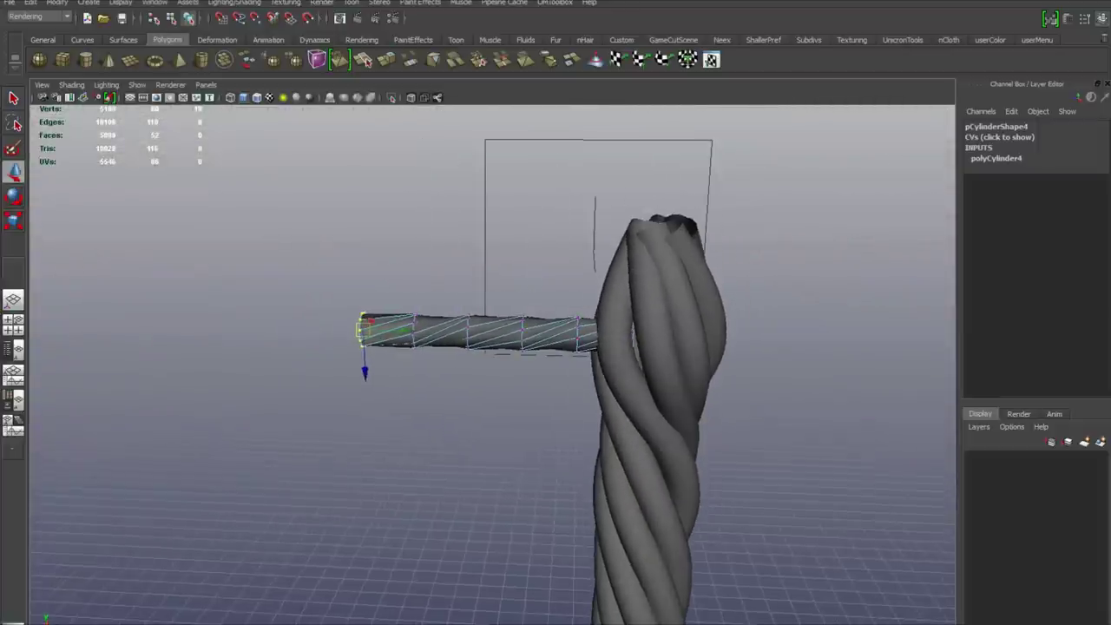
alt+right_drag(421, 372, 365, 371)
mouse_move(382, 369)
alt+mouse_down()
mouse_move(386, 486)
mouse_move(404, 373)
alt+mouse_up()
mouse_move(404, 373)
alt+right_down()
mouse_move(460, 373)
mouse_move(401, 373)
alt+right_up()
key(F8)
drag(539, 346, 512, 371)
alt+right_drag(511, 371, 555, 372)
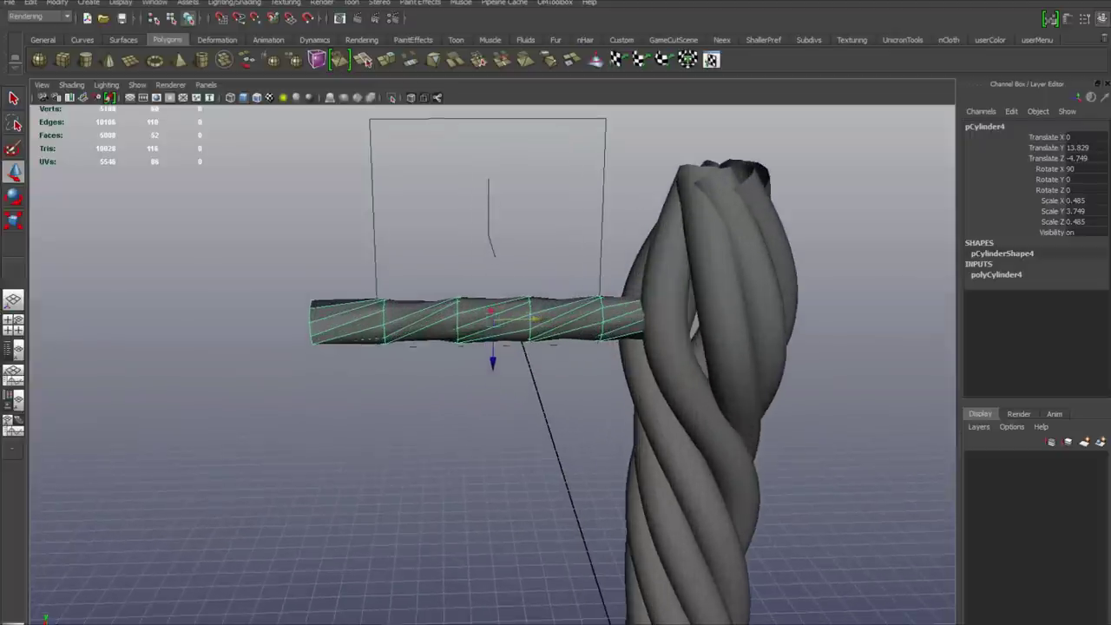
mouse_move(511, 371)
alt+mouse_down()
mouse_move(508, 410)
mouse_move(510, 386)
mouse_move(491, 376)
mouse_move(573, 368)
mouse_move(498, 356)
alt+mouse_up()
Raise the arm's outer vertex rings slightly in successive selections, leaving the rings nearest the trunk lower.
right_click(585, 301)
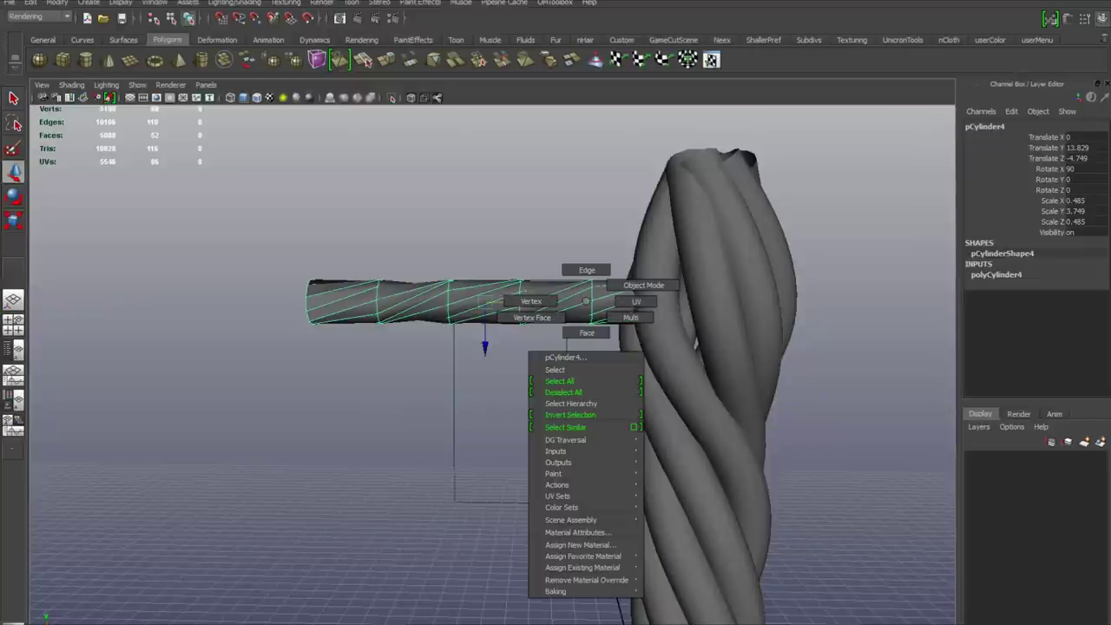
right_drag(585, 301, 531, 301)
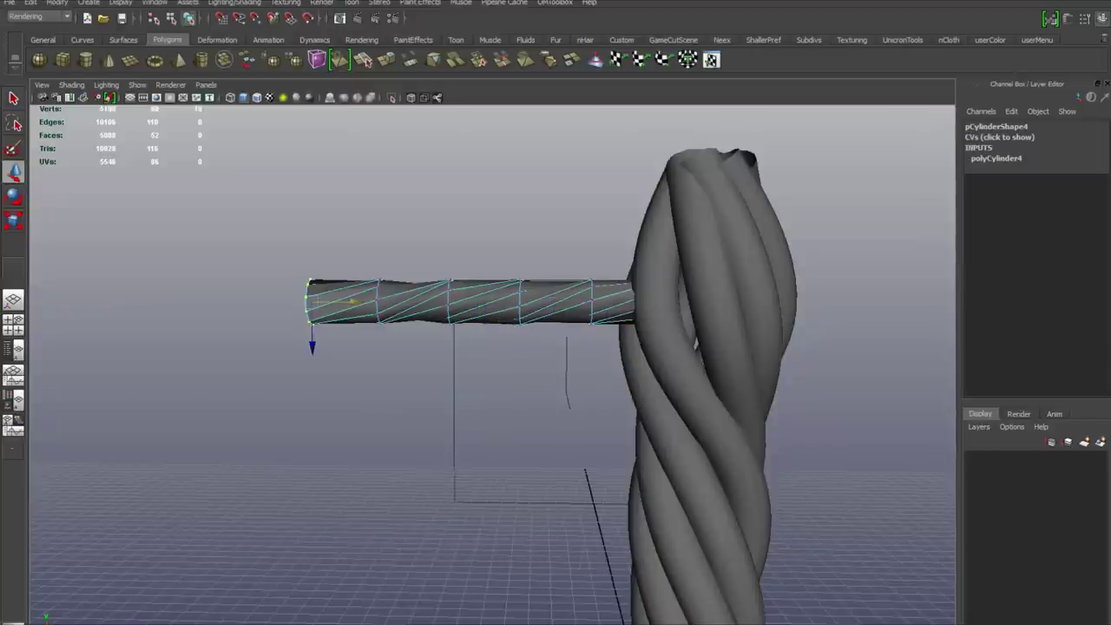
alt+drag(526, 304, 529, 290)
drag(236, 204, 607, 364)
drag(449, 349, 448, 341)
drag(201, 161, 532, 354)
drag(414, 343, 414, 331)
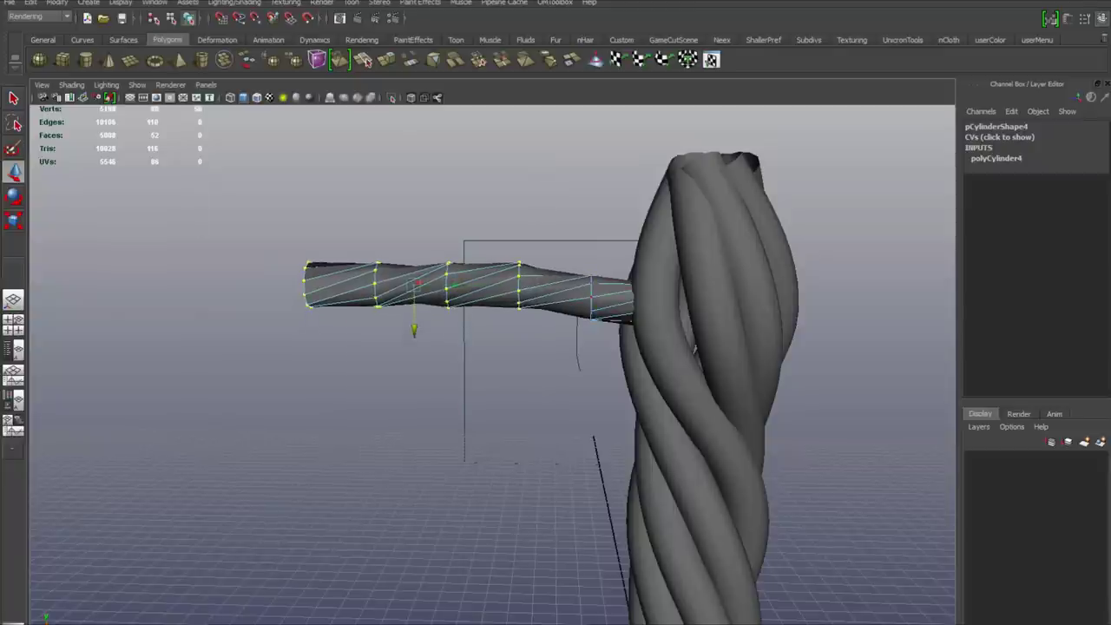
Decline the autosave, then tilt the outer four vertex rings upward toward the free end and reposition them.
key(e)
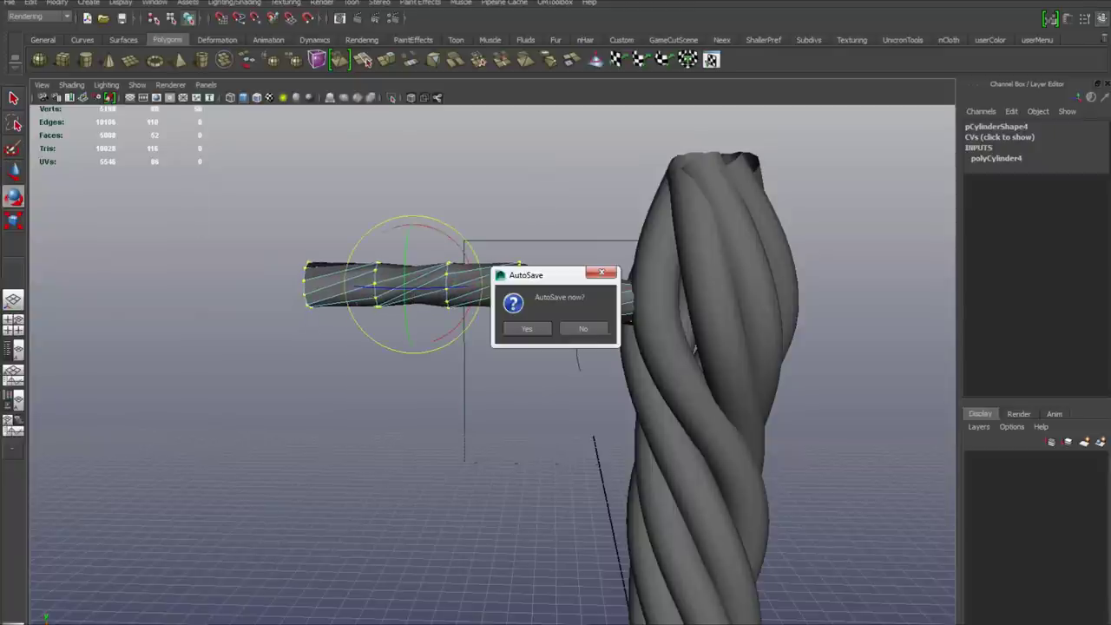
click(583, 329)
drag(469, 264, 474, 287)
key(w)
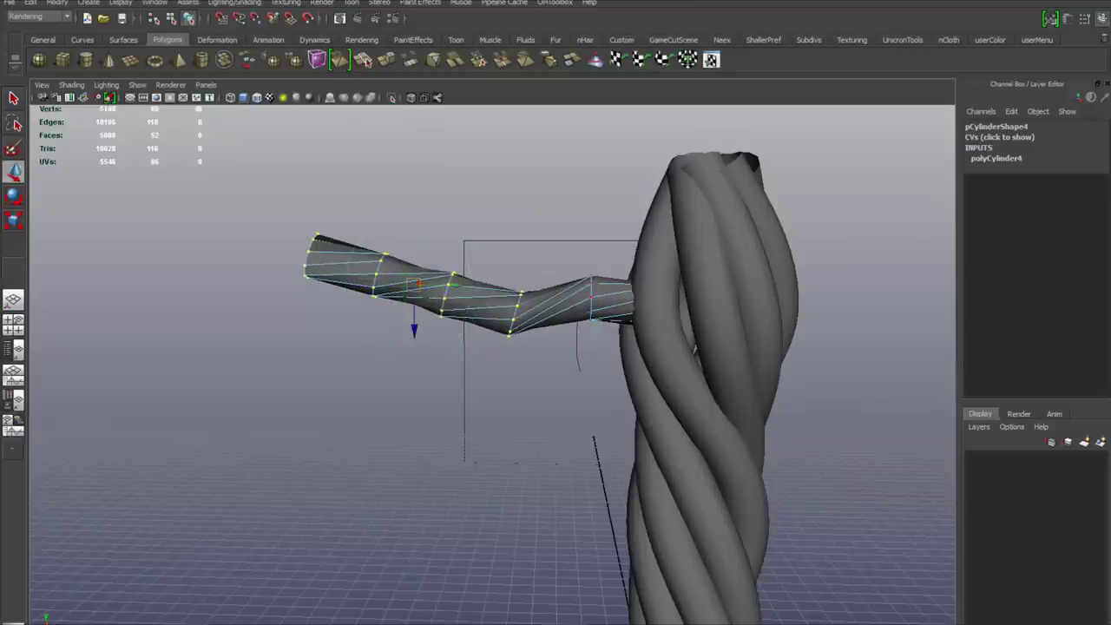
drag(414, 330, 282, 187)
Rotate and lift the rings near the free end to increase the arm's upward bend, then return to object mode.
key(e)
drag(396, 211, 404, 234)
key(w)
drag(346, 287, 347, 269)
alt+right_drag(382, 295, 260, 295)
alt+drag(381, 295, 451, 330)
alt+right_drag(451, 330, 516, 330)
right_drag(359, 312, 416, 296)
Convert one lengthwise twisted edge line of the arm to a curve with Best guess form and 3 Cubic degree.
alt+drag(416, 299, 373, 303)
alt+right_drag(373, 303, 441, 284)
alt+drag(441, 288, 425, 338)
alt+right_drag(426, 340, 460, 349)
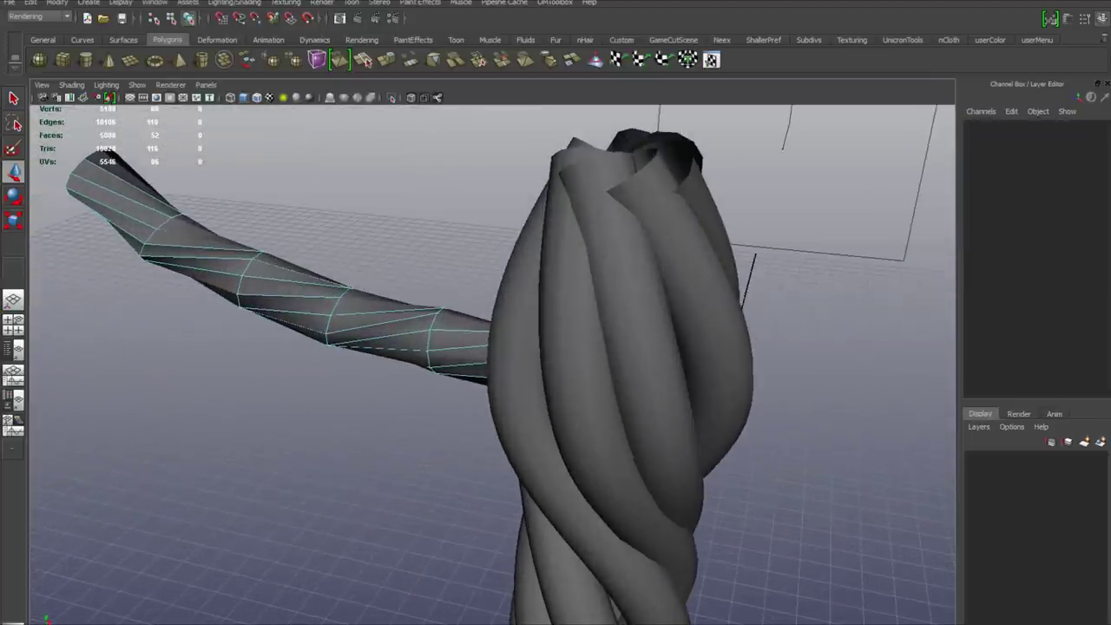
double_click(460, 349)
alt+drag(460, 349, 438, 300)
click(57, 3)
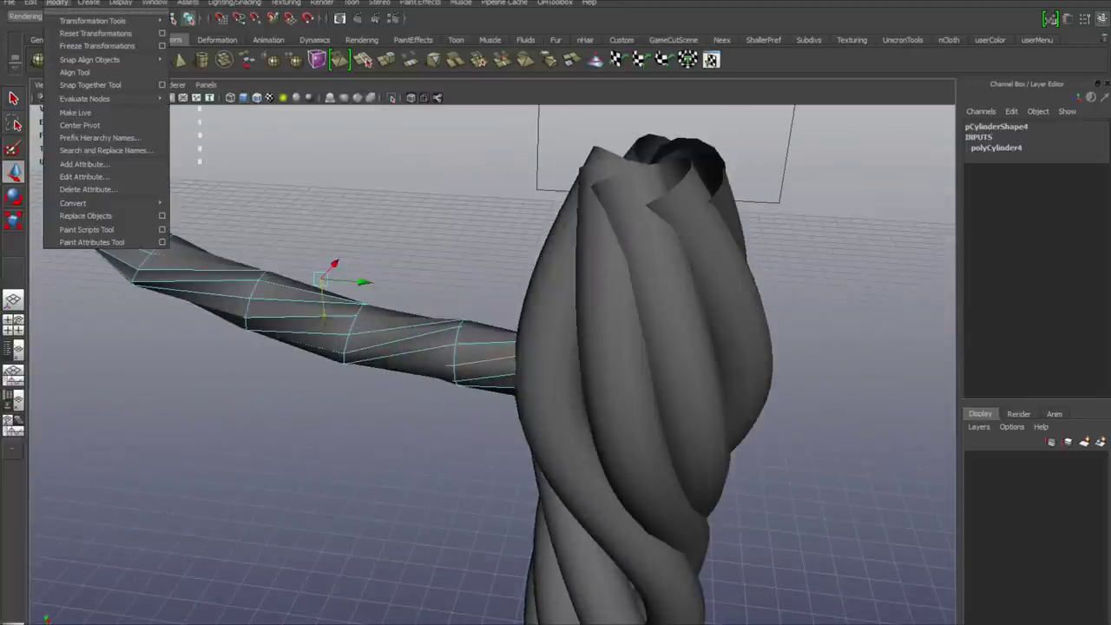
mouse_move(104, 202)
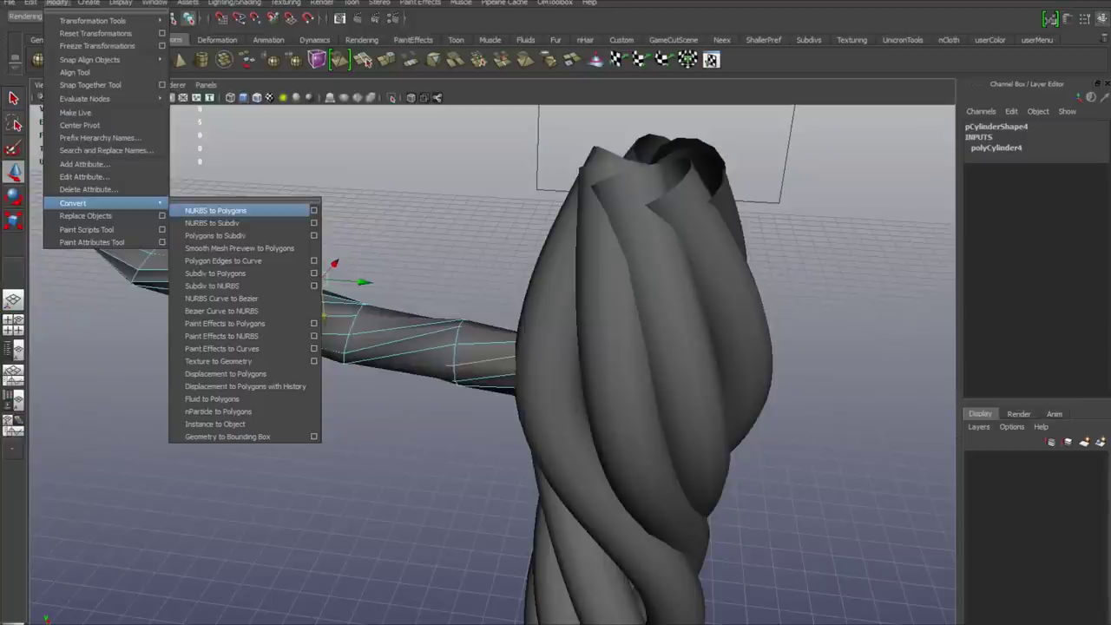
click(313, 260)
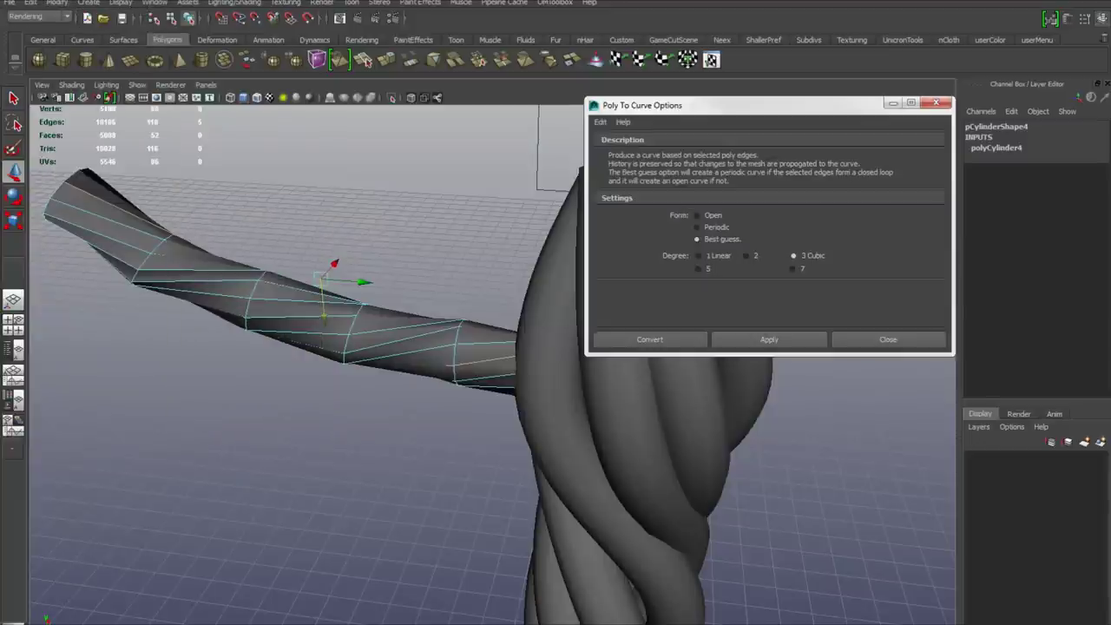
click(769, 340)
alt+drag(434, 408, 417, 386)
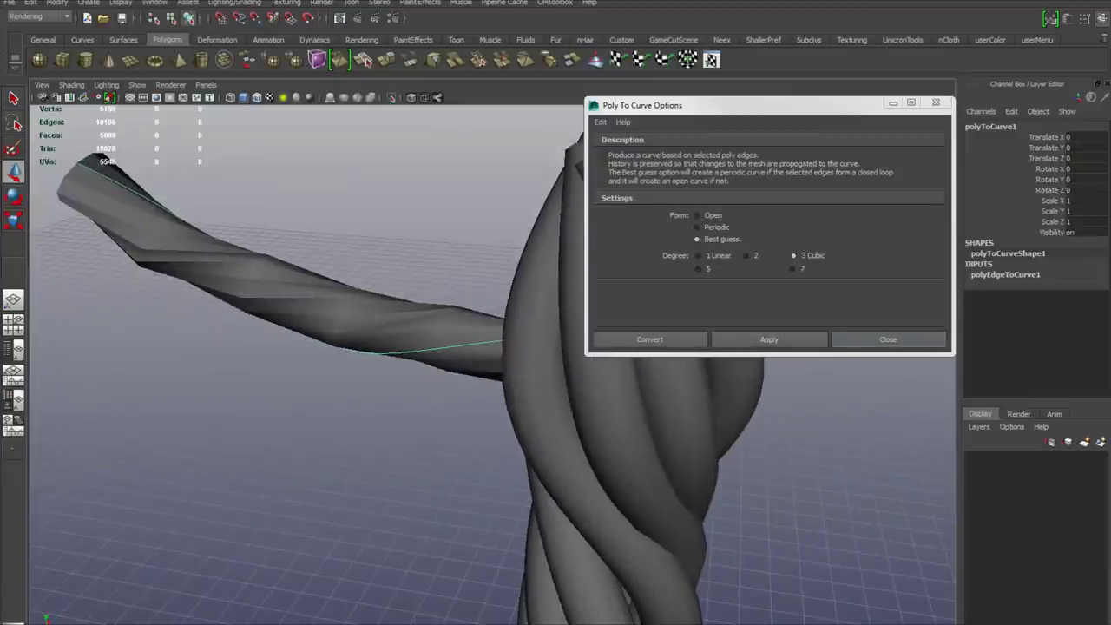
click(887, 339)
Convert a second lengthwise edge line of the arm to a curve, skipping one edge line between them.
alt+drag(486, 347, 497, 399)
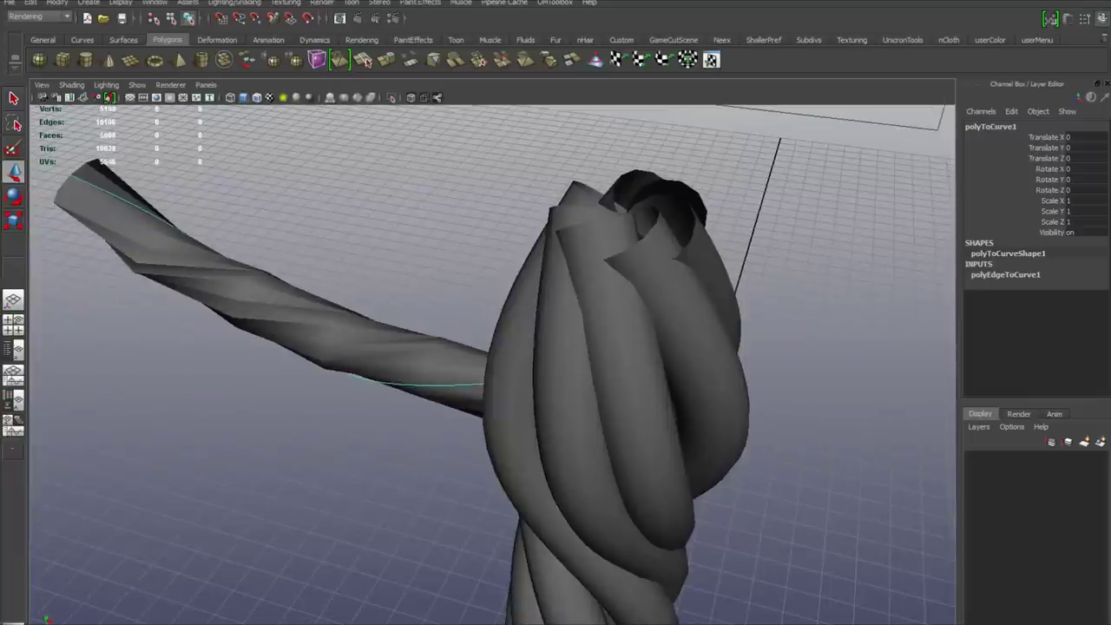
click(434, 363)
right_drag(437, 364, 437, 332)
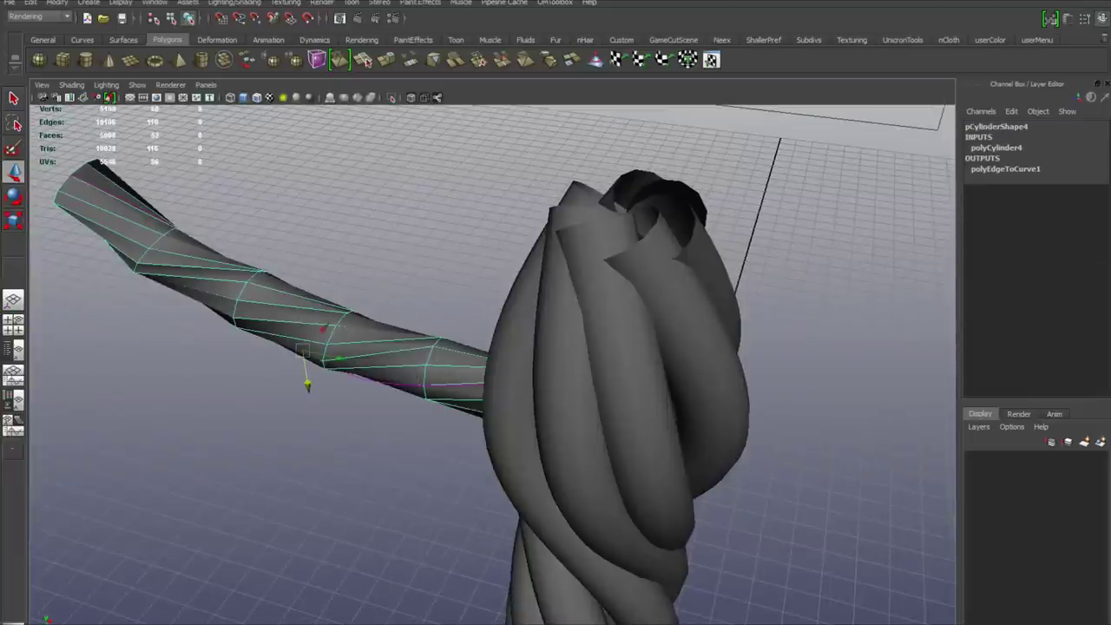
alt+drag(455, 381, 499, 447)
key(g)
Convert a third alternate edge line, on the far side of the arm, to a curve with the same settings.
right_drag(373, 356, 373, 327)
alt+drag(373, 334, 178, 343)
click(465, 215)
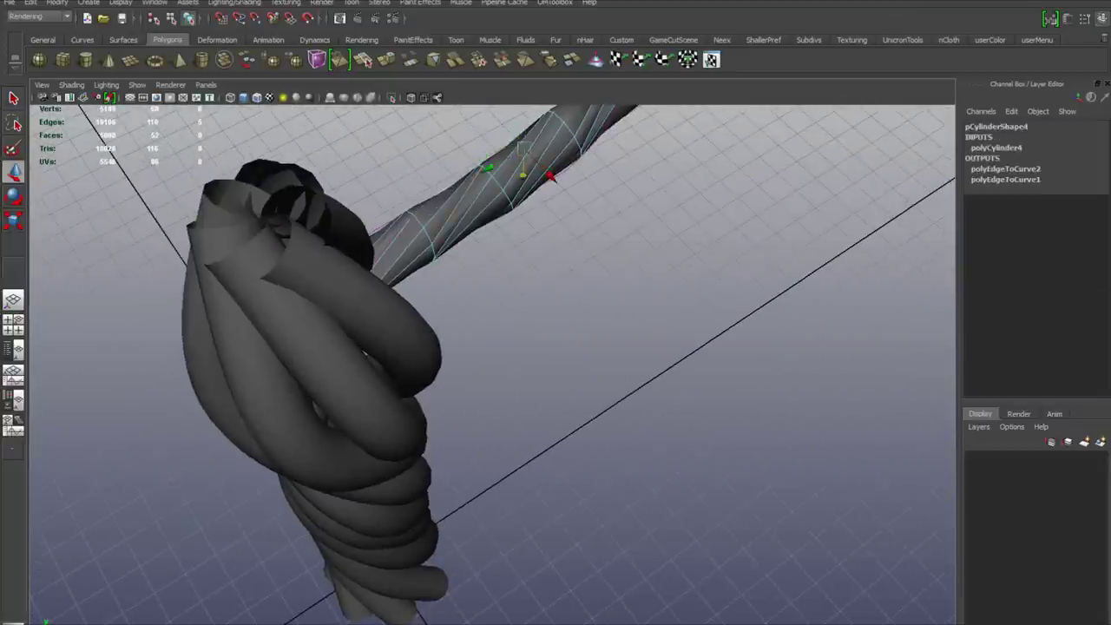
alt+drag(465, 217, 425, 121)
alt+right_drag(425, 121, 512, 139)
key(g)
Convert the last two alternate lengthwise edge lines to curves, making five curves around the arm.
right_drag(489, 347, 471, 285)
double_click(460, 338)
alt+drag(460, 338, 466, 256)
key(g)
right_drag(482, 451, 480, 390)
double_click(479, 459)
key(g)
Delete the arm cylinder, keeping only the five extracted curves.
alt+drag(479, 459, 685, 425)
click(498, 390)
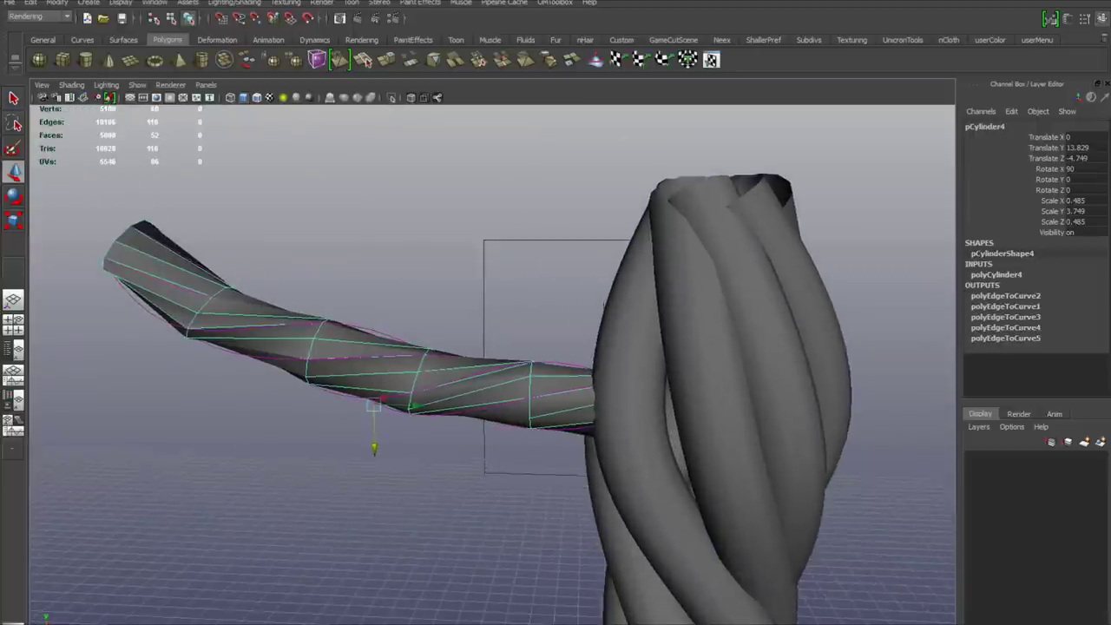
alt+right_drag(499, 390, 443, 391)
alt+drag(442, 391, 447, 351)
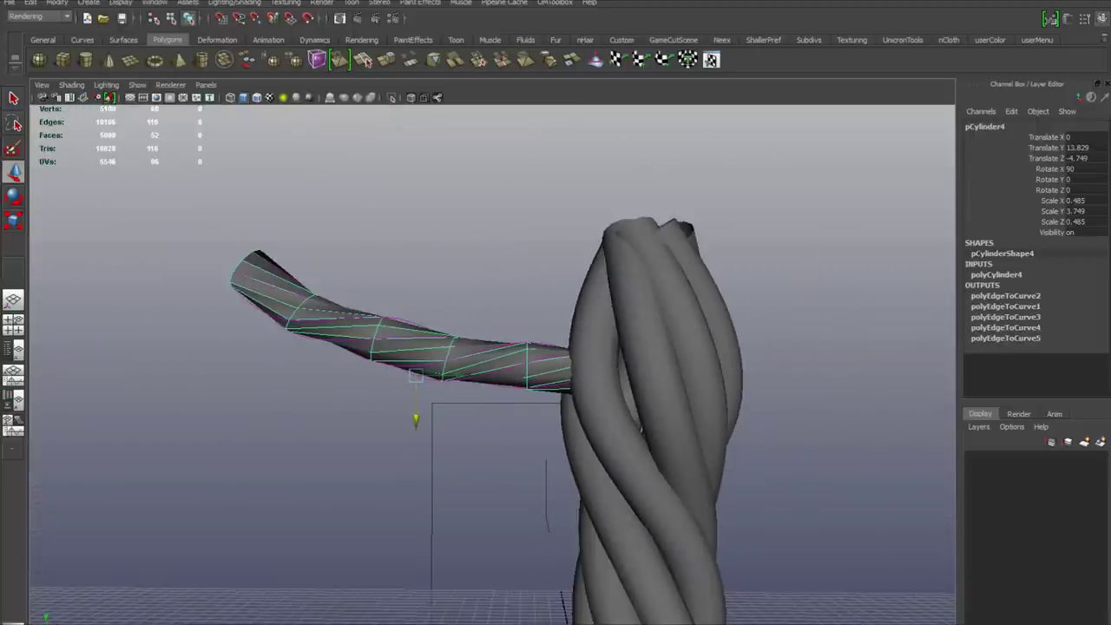
key(Delete)
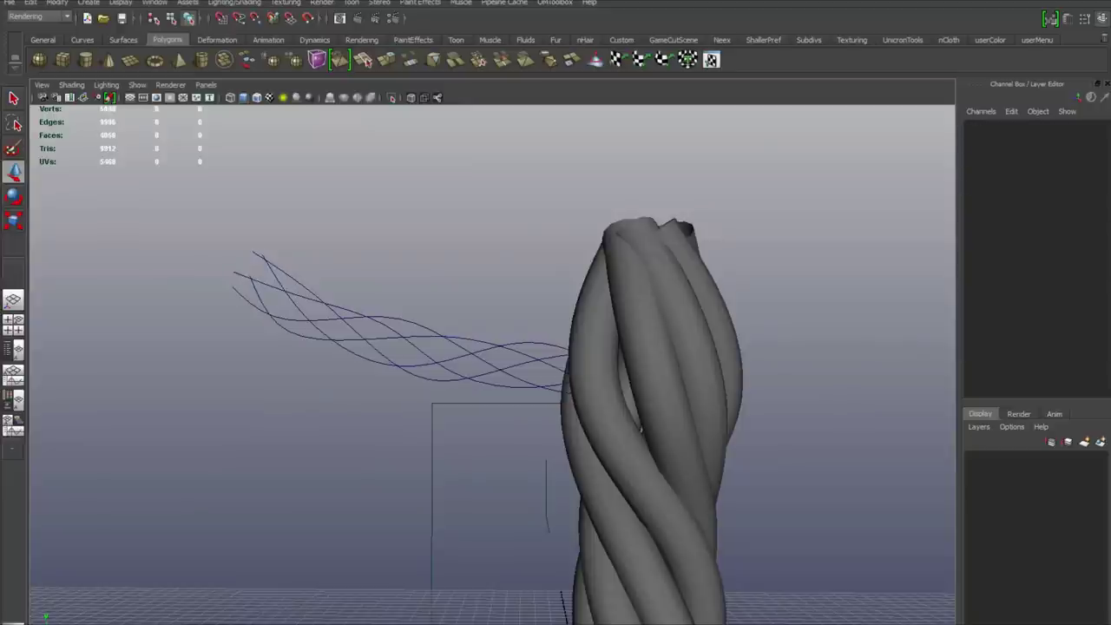
Rebuild all five arm curves as uniform 3 Cubic curves with 5 spans.
alt+drag(520, 382, 442, 404)
drag(405, 229, 503, 377)
alt+right_drag(504, 377, 538, 378)
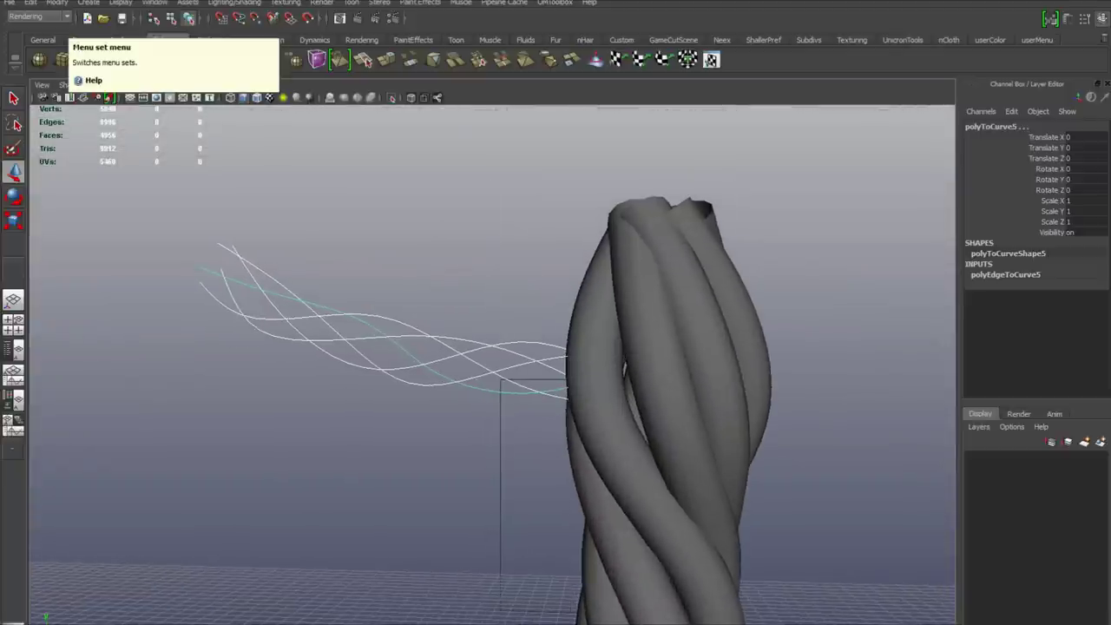
click(66, 17)
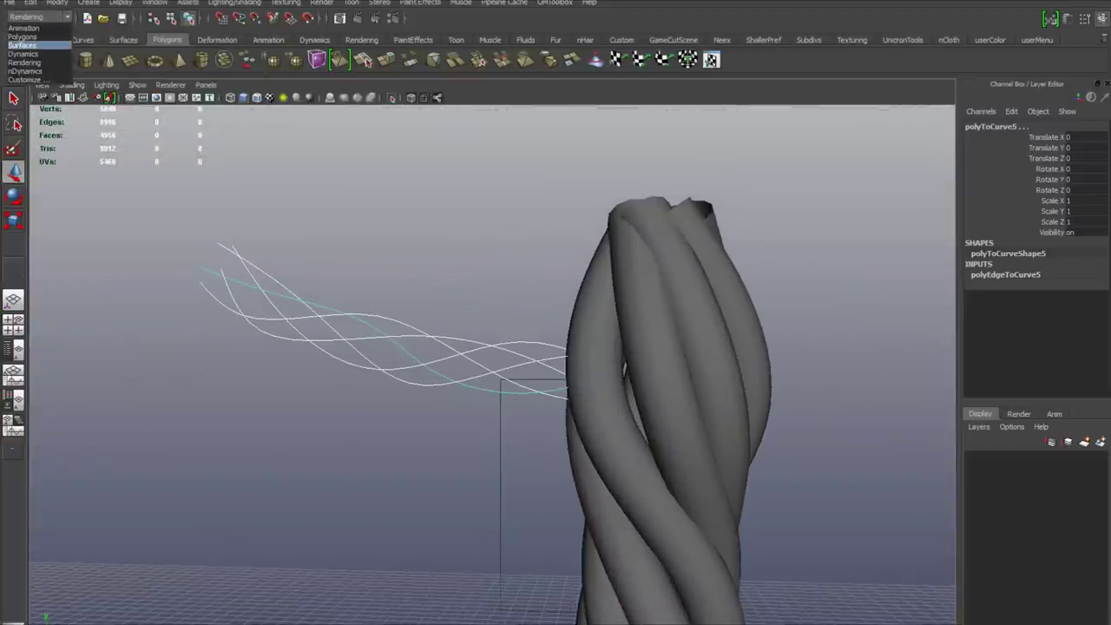
click(39, 45)
click(226, 2)
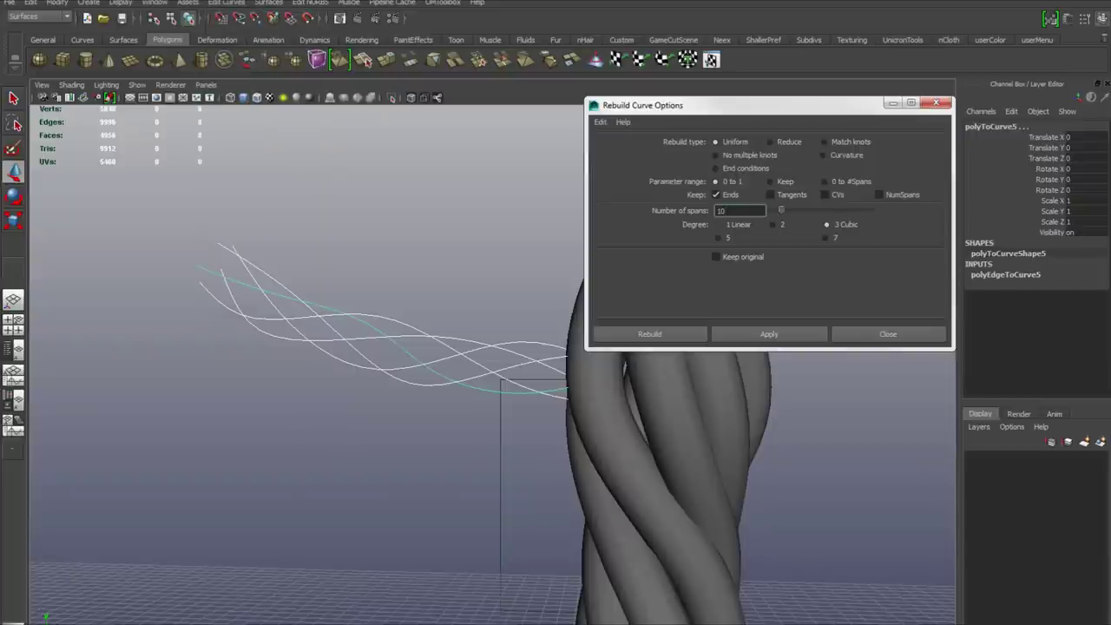
double_click(721, 211)
text(5)
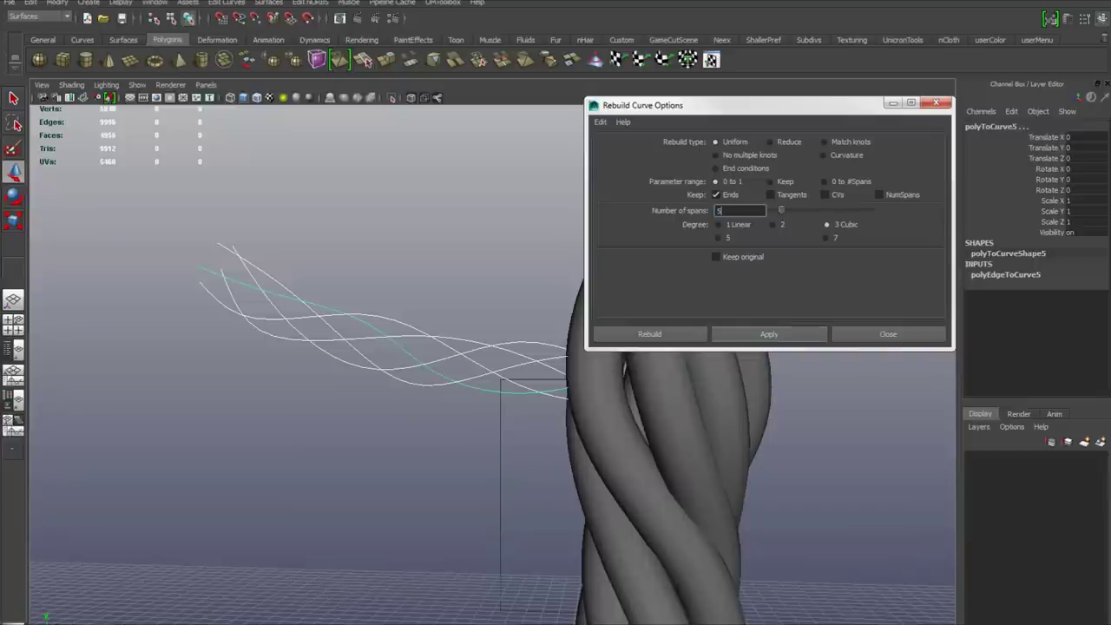
click(769, 334)
Inspect the control vertices of a rebuilt arm curve, close the rebuild options and return to object mode.
right_drag(468, 340, 401, 340)
alt+drag(401, 340, 404, 369)
click(888, 334)
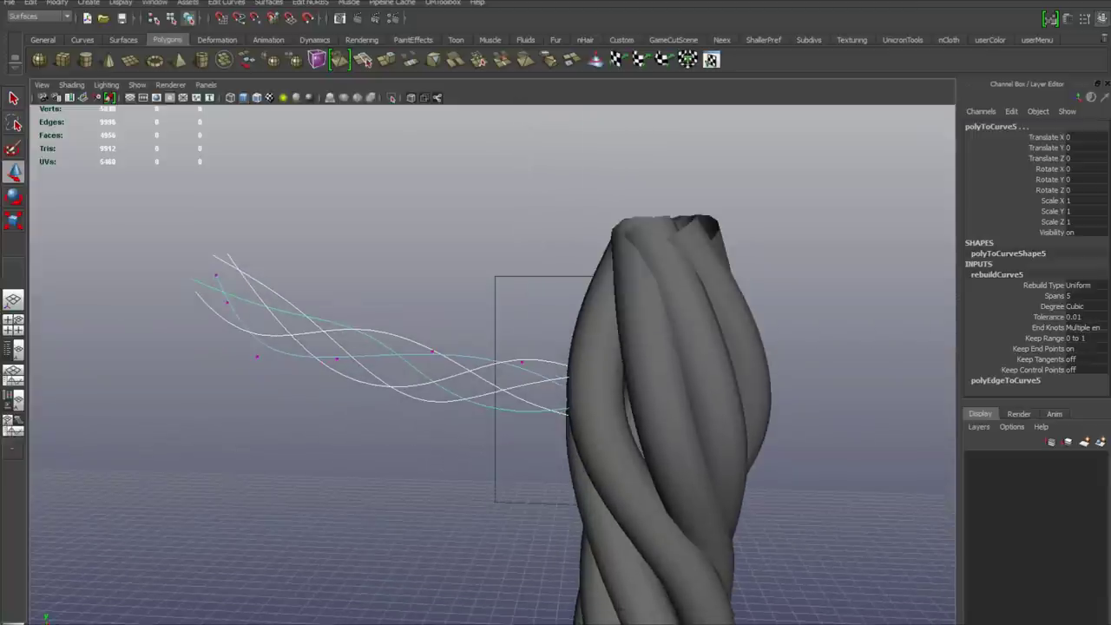
right_drag(461, 354, 513, 337)
click(469, 287)
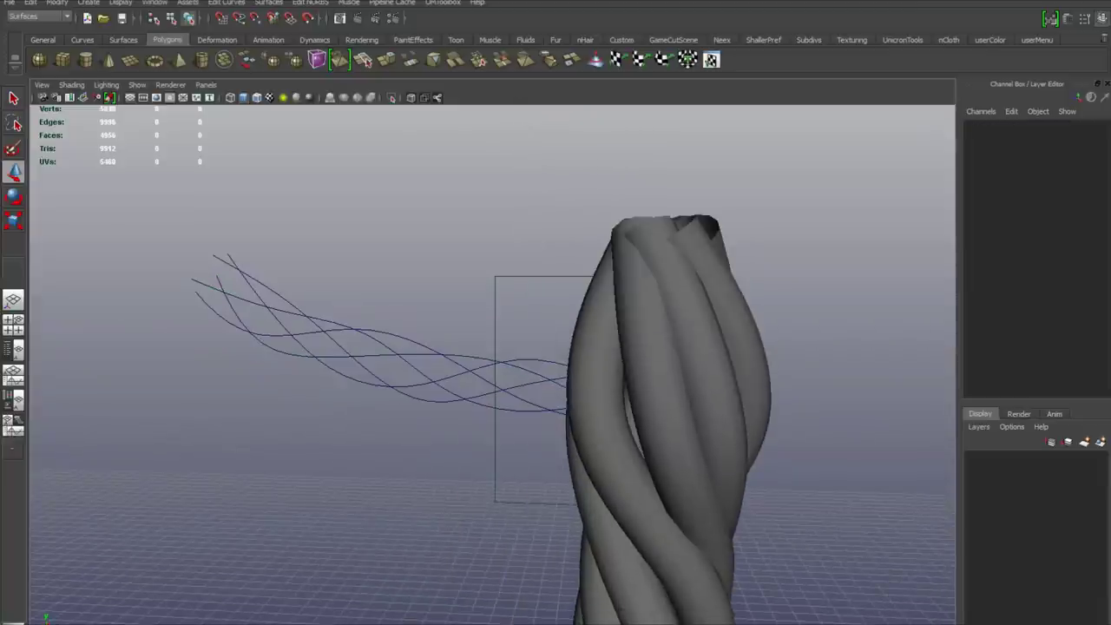
Attach the current Paint Effects brush to all five rebuilt arm curves.
drag(469, 286, 364, 434)
scroll(492, 365, down, 2)
mouse_move(491, 364)
alt+mouse_down()
mouse_move(457, 401)
mouse_move(505, 362)
alt+mouse_up()
click(39, 16)
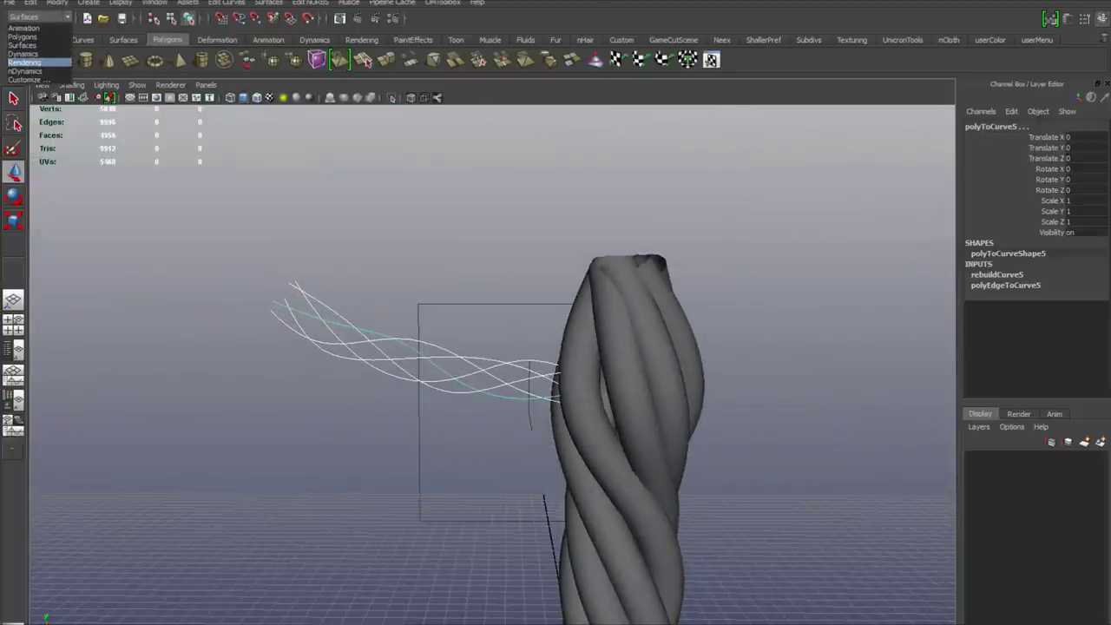
click(34, 63)
click(420, 3)
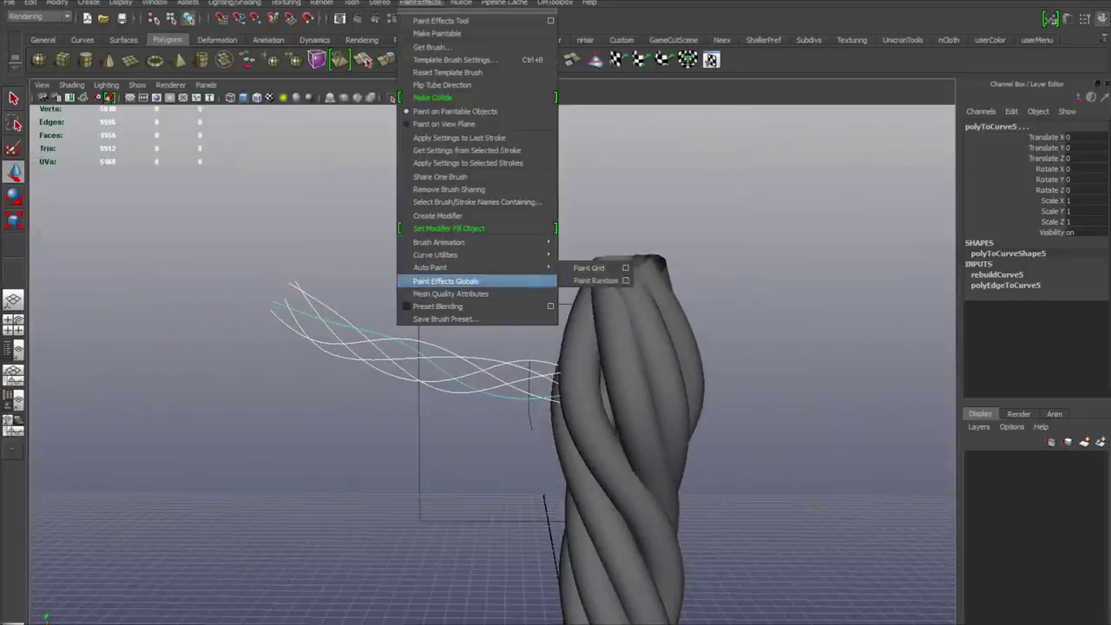
mouse_move(436, 255)
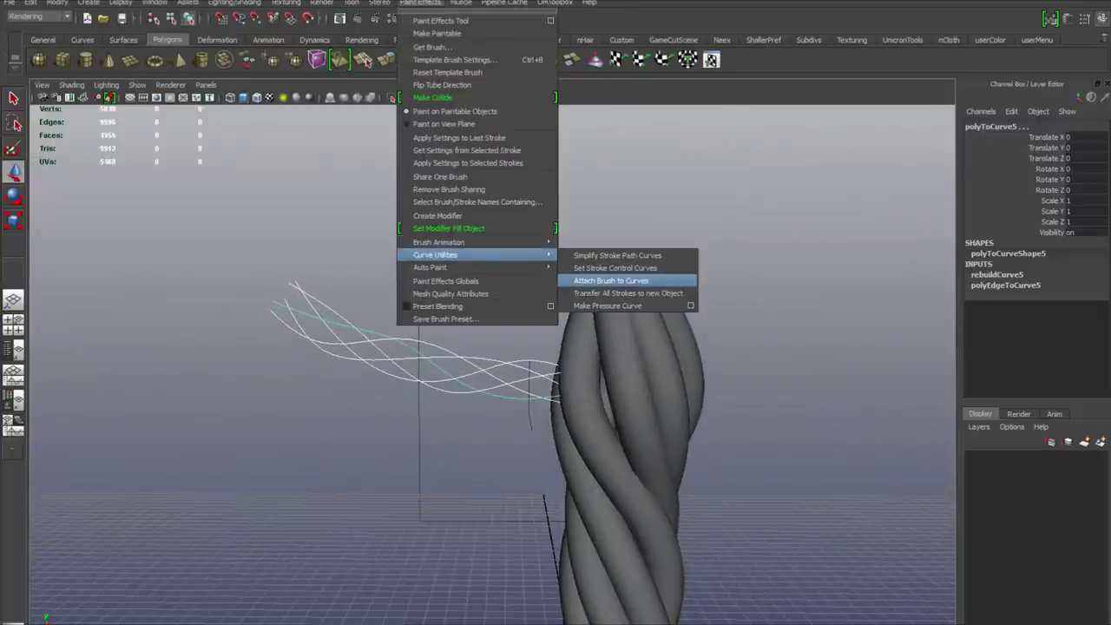
click(610, 280)
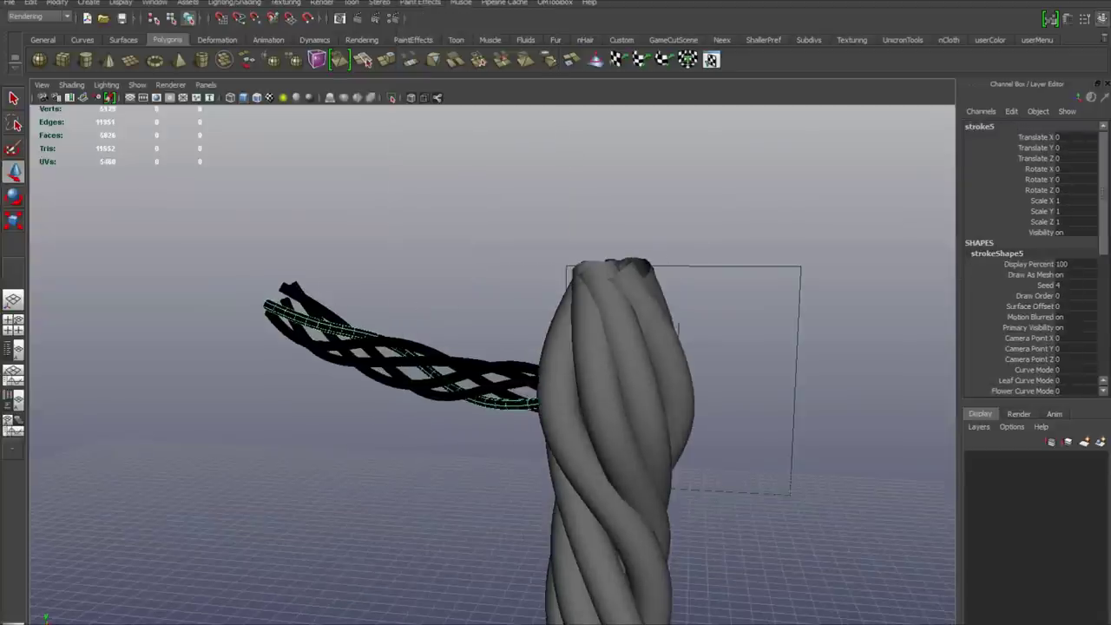
Select all five arm strokes and set their shared Brush Width to 0.1.
click(423, 304)
drag(424, 317, 416, 427)
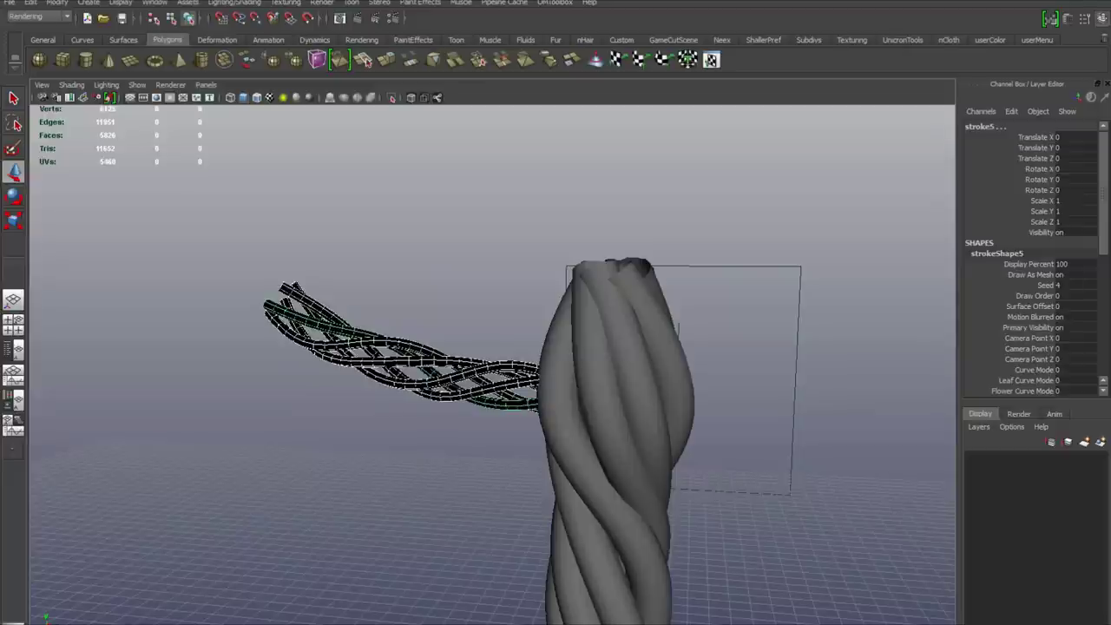
scroll(1032, 260, down, 8)
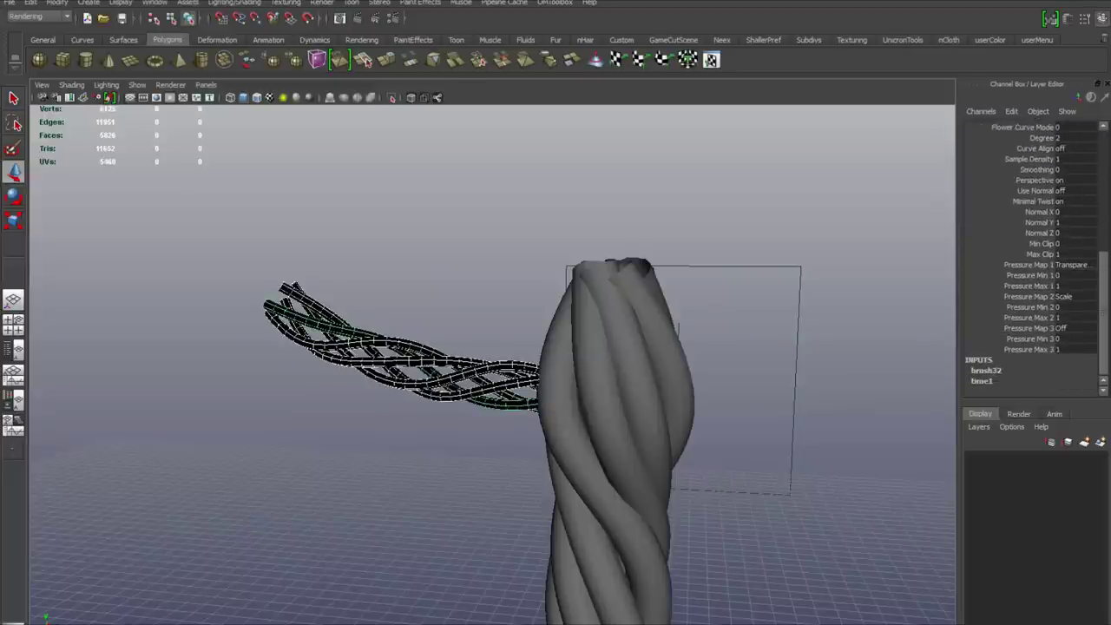
click(985, 371)
scroll(1033, 304, down, 5)
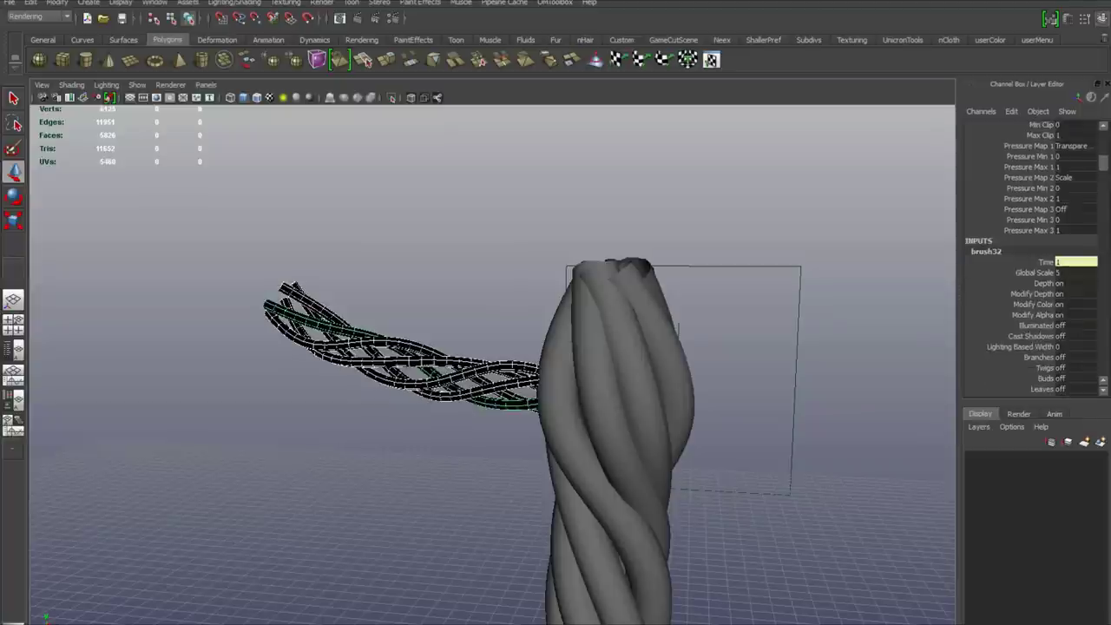
scroll(1032, 257, down, 1)
click(1074, 361)
drag(1074, 361, 1063, 360)
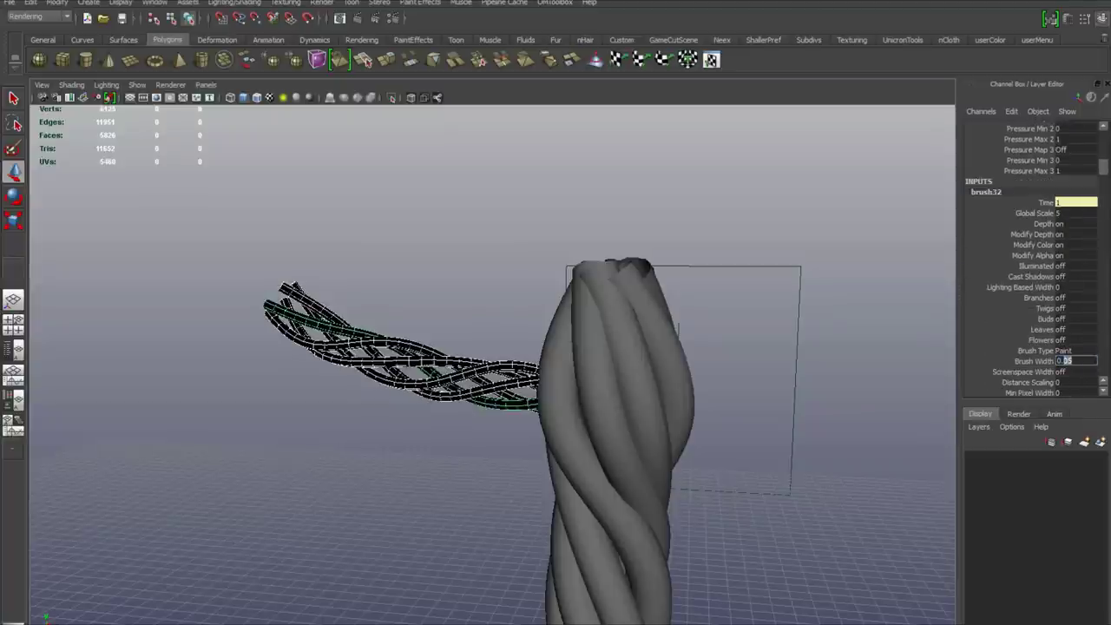
text(1)
key(Return)
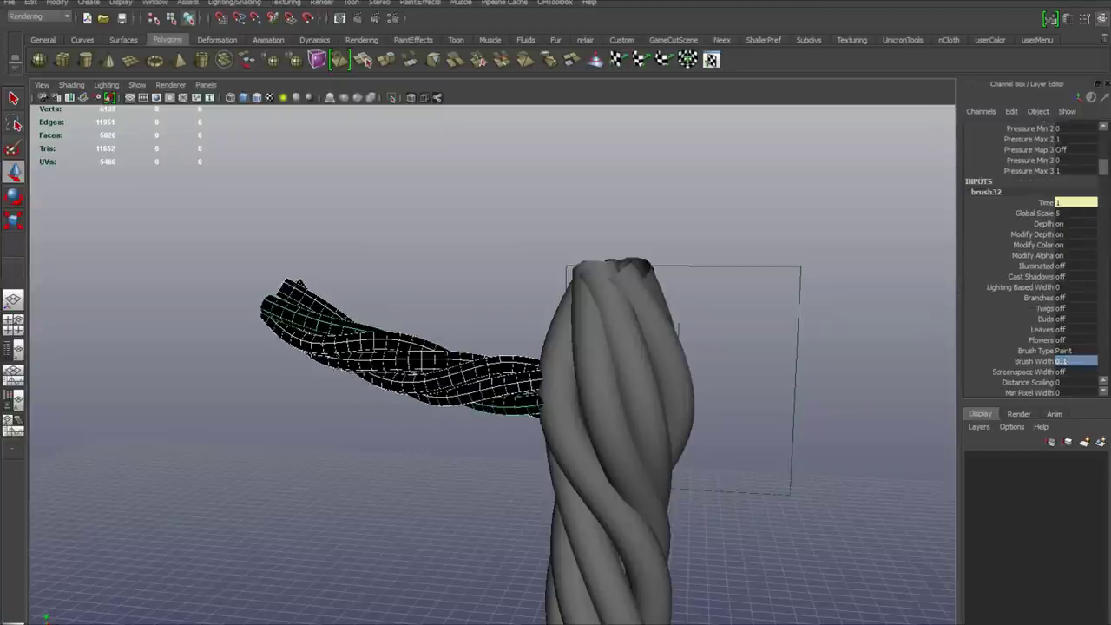
Set the mesh Tube Sections to 10 on the brush31 stroke along the upper side of the arm.
alt+drag(659, 329, 799, 329)
mouse_move(625, 308)
alt+mouse_down()
mouse_move(390, 317)
mouse_move(330, 339)
mouse_move(327, 368)
mouse_move(291, 296)
alt+mouse_up()
click(294, 325)
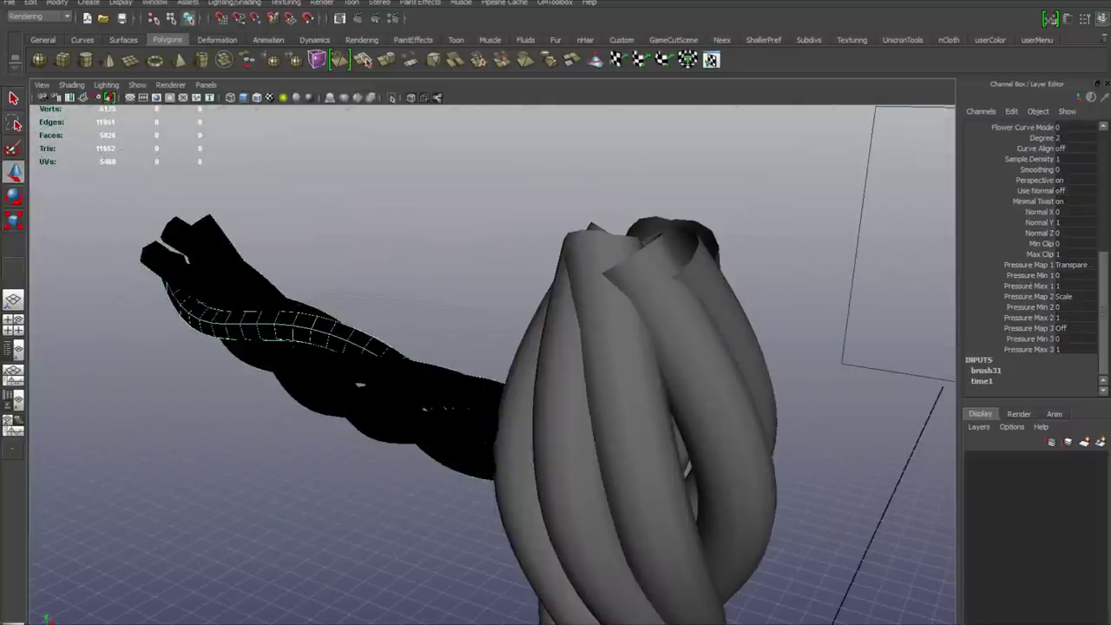
key(ctrl+a)
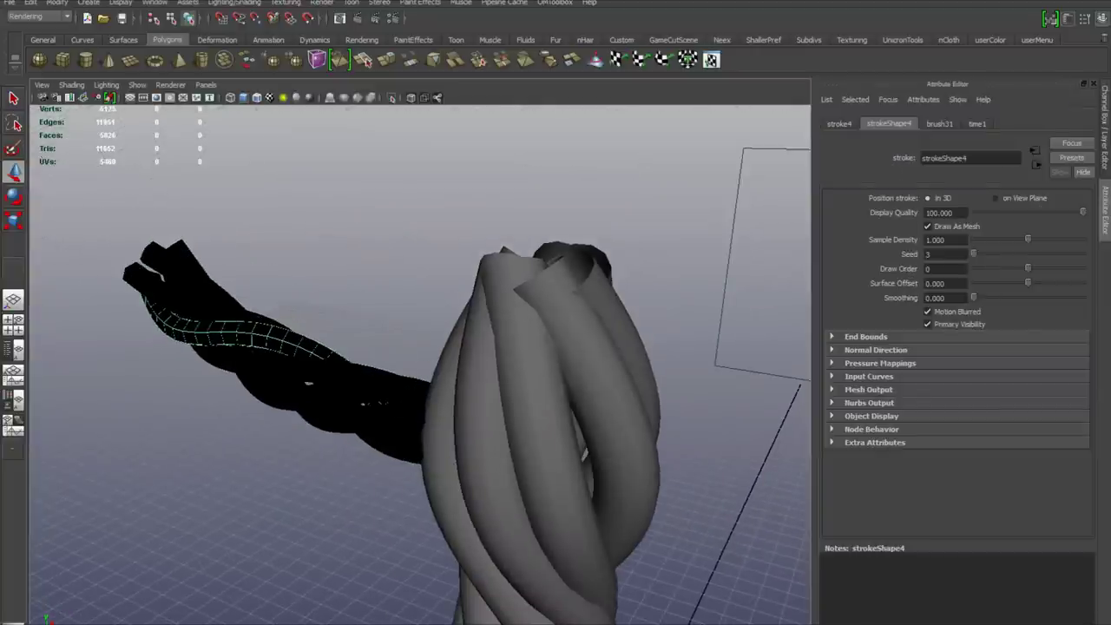
click(939, 124)
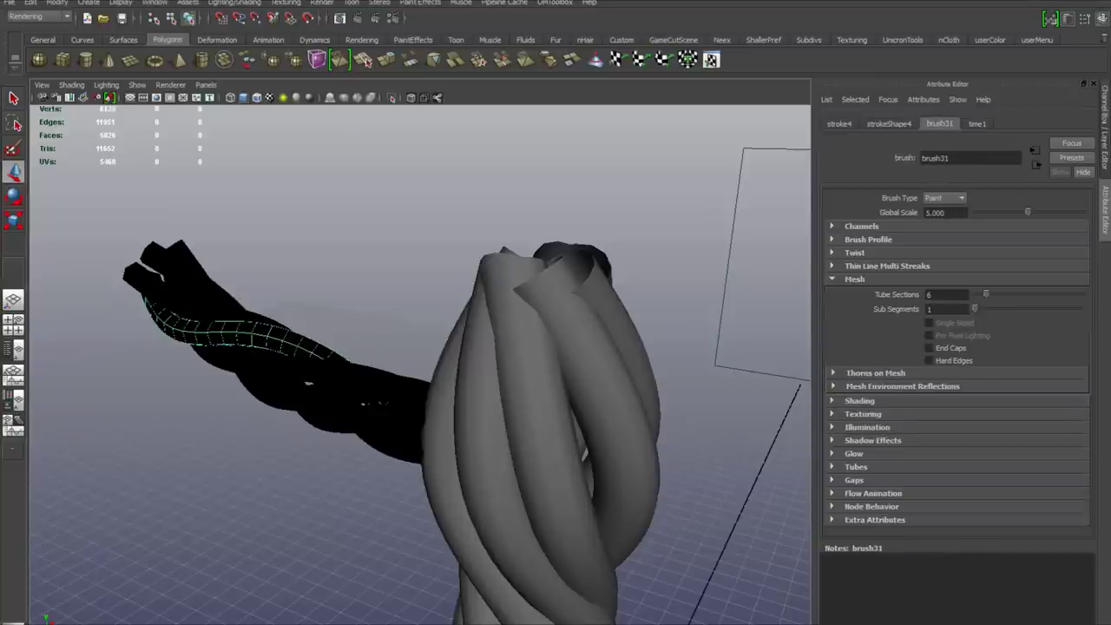
double_click(941, 295)
text(10)
key(Return)
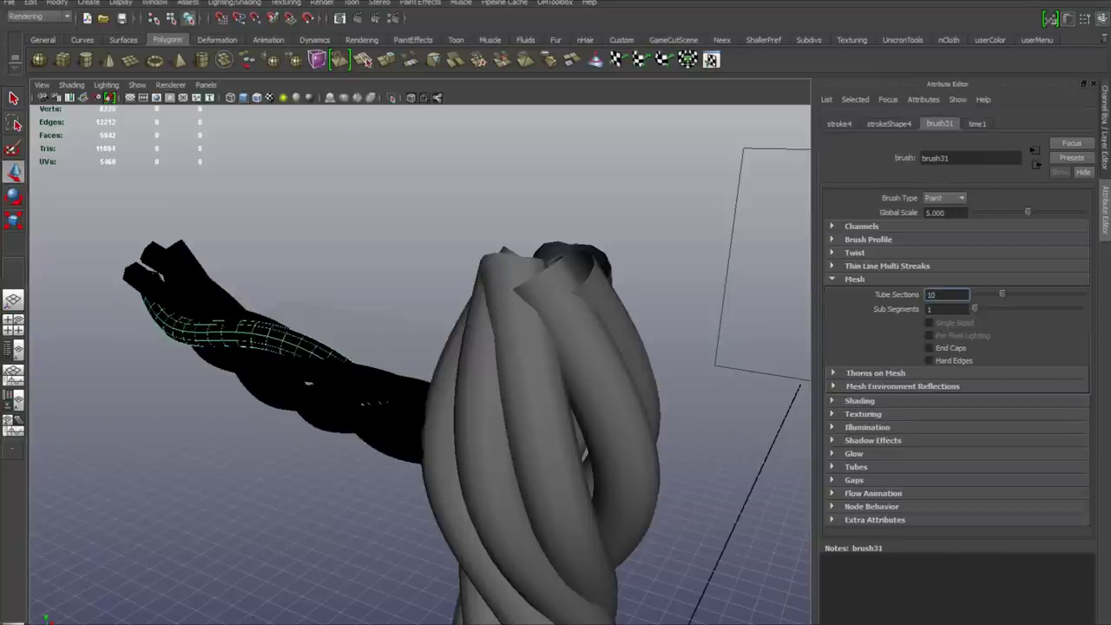
Select the middle arm stroke and set Tube Sections of its brush30 to 10.
alt+middle_drag(486, 347, 609, 345)
alt+drag(413, 381, 422, 377)
click(422, 378)
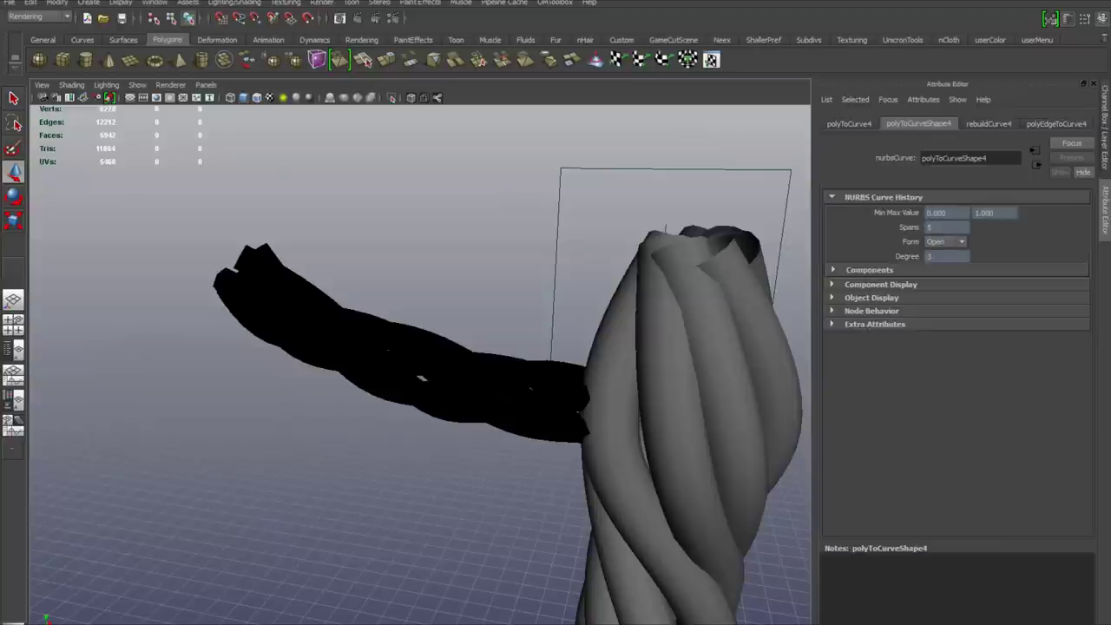
click(423, 378)
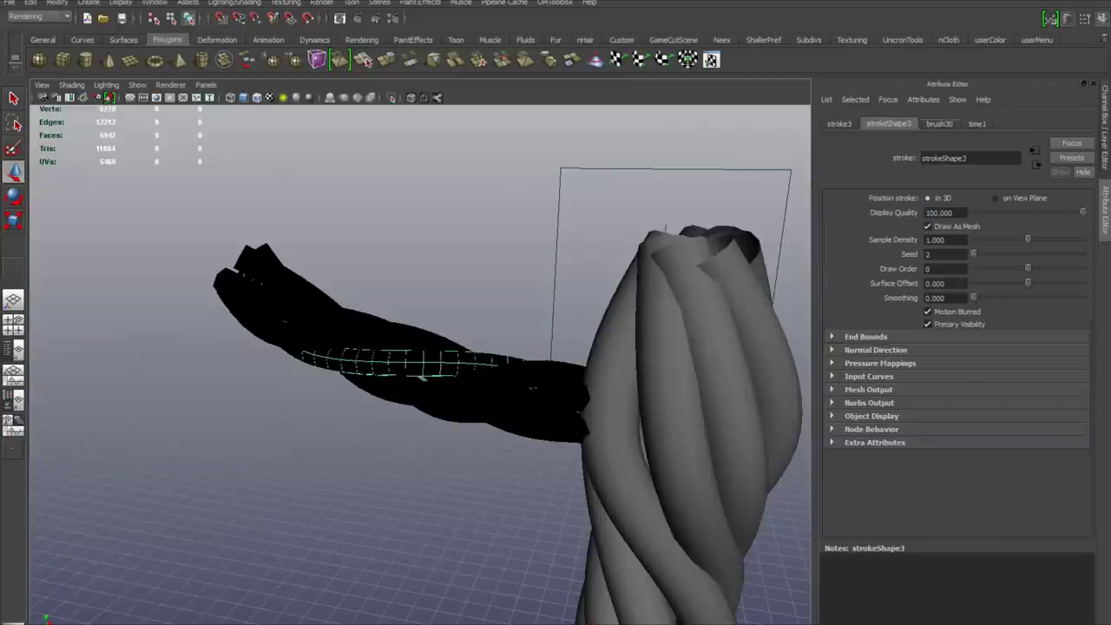
click(939, 123)
double_click(942, 295)
text(10)
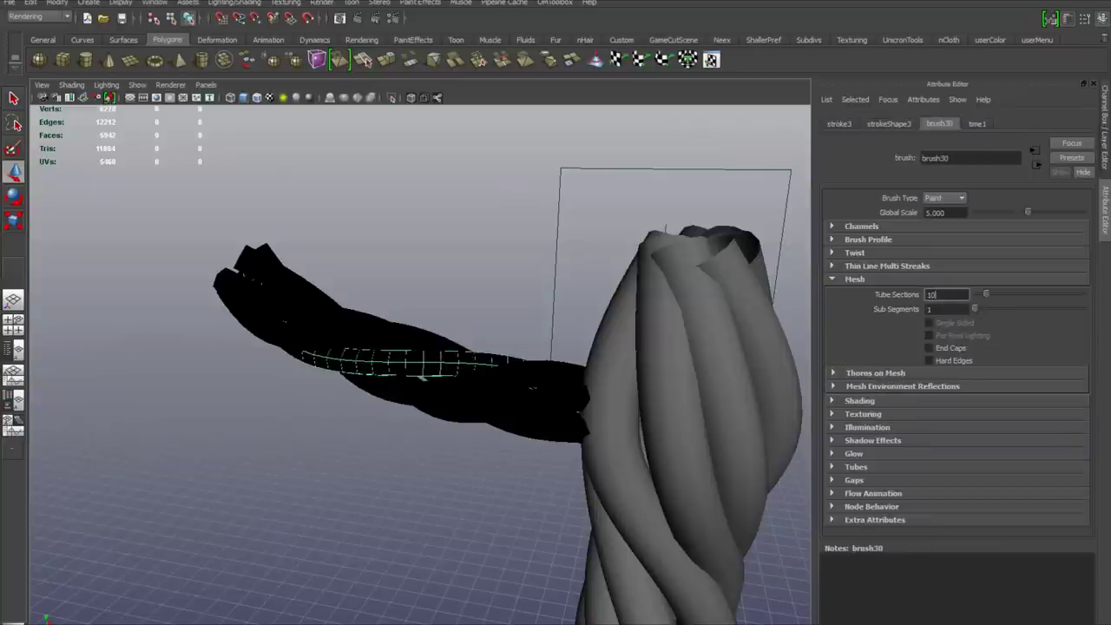
key(Return)
Set Tube Sections to 10 on the remaining three arm strokes, brush29, brush28 and brush32.
click(423, 381)
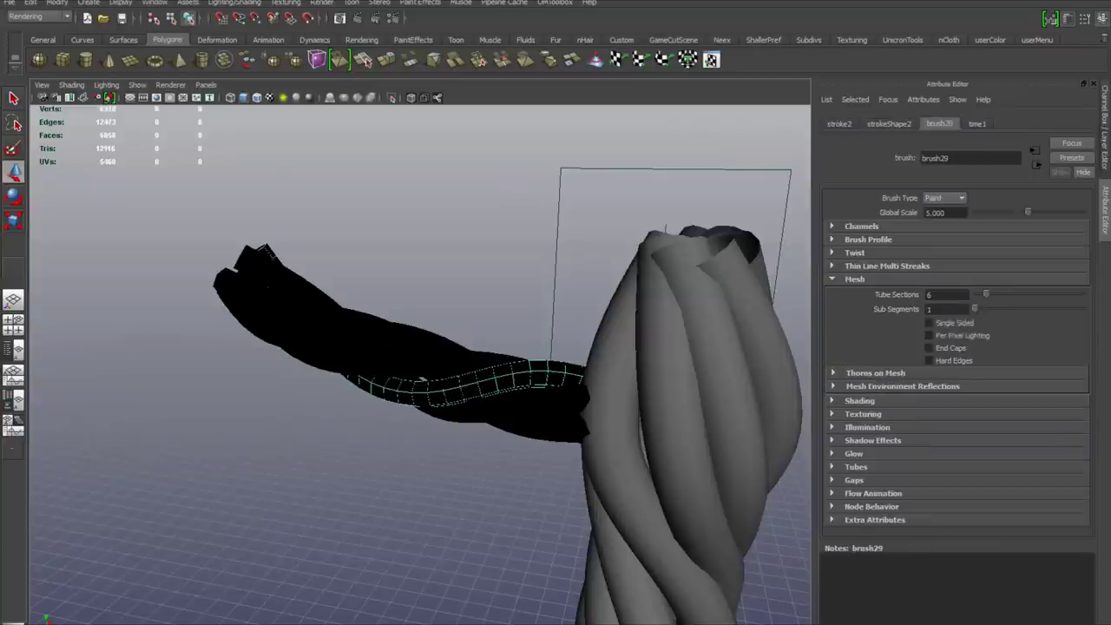
double_click(941, 295)
text(10)
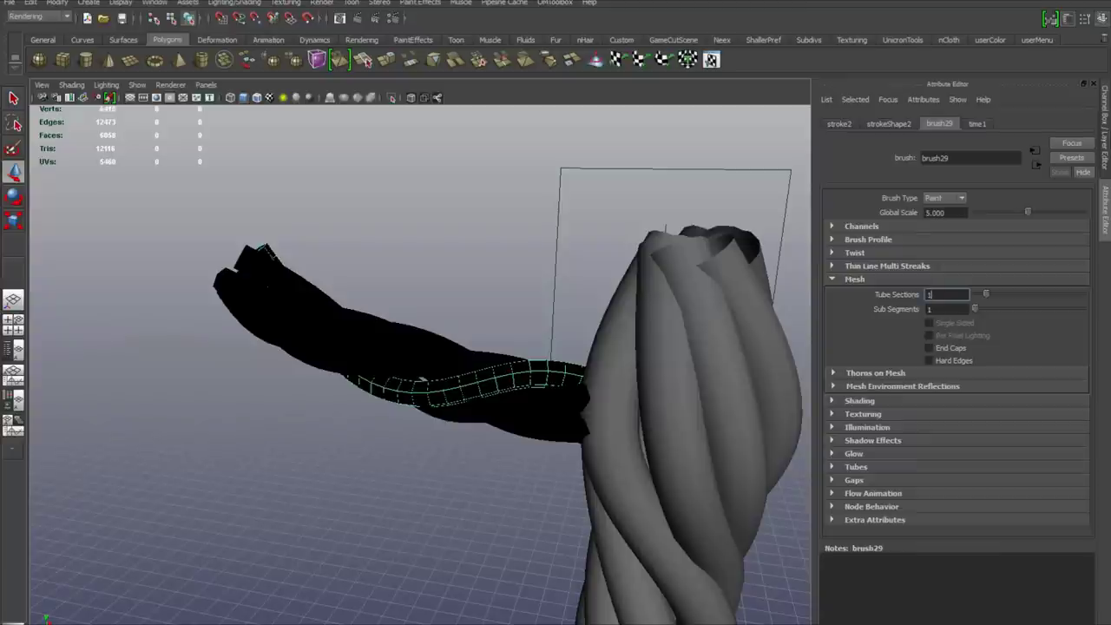
key(Return)
mouse_move(531, 416)
alt+mouse_down()
mouse_move(552, 398)
mouse_move(541, 382)
alt+mouse_up()
click(469, 386)
double_click(941, 295)
text(10)
key(Return)
alt+drag(520, 408, 528, 364)
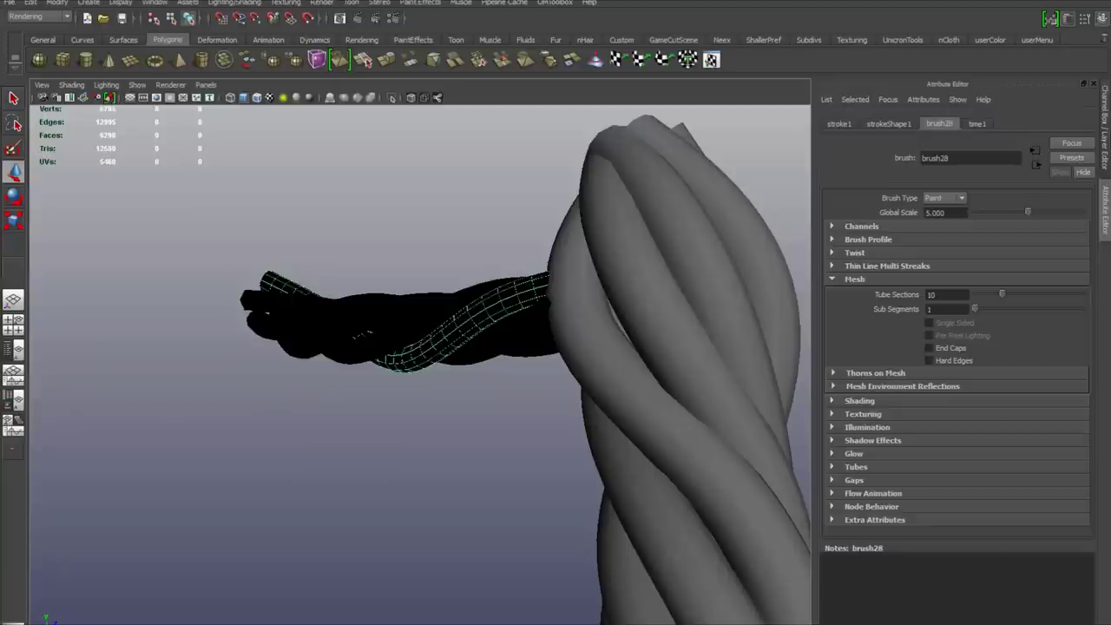
click(503, 336)
double_click(942, 295)
text(10)
key(Return)
Select all five arm strokes and convert them from Paint Effects to polygons.
click(495, 308)
alt+drag(495, 312, 521, 351)
alt+right_drag(521, 351, 425, 352)
drag(386, 323, 423, 406)
alt+right_drag(424, 406, 511, 395)
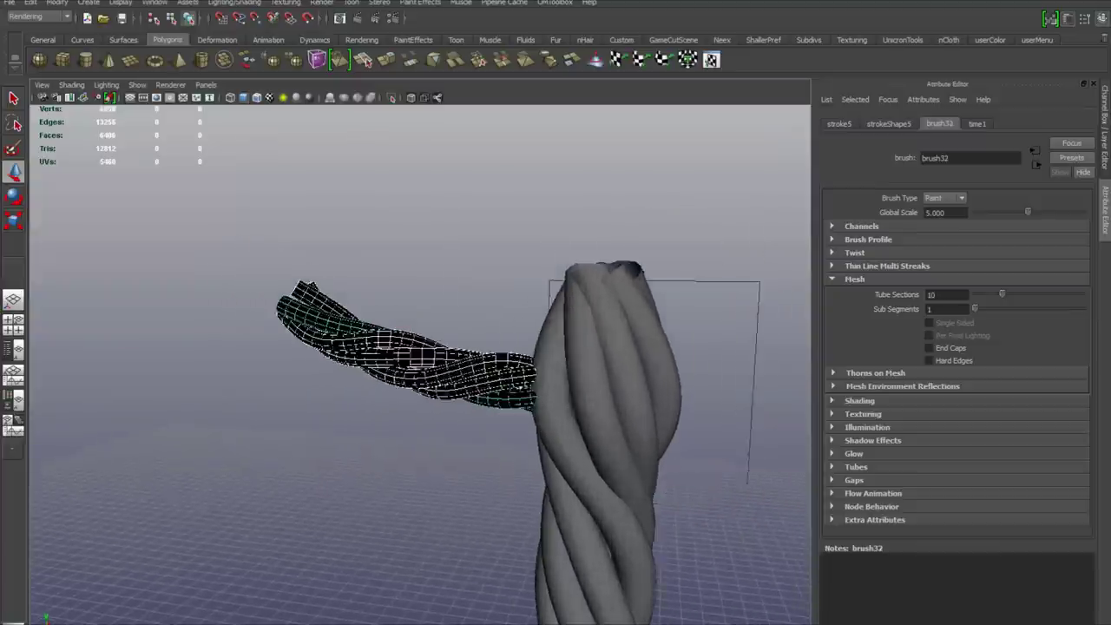
alt+drag(512, 394, 542, 445)
key(ctrl+a)
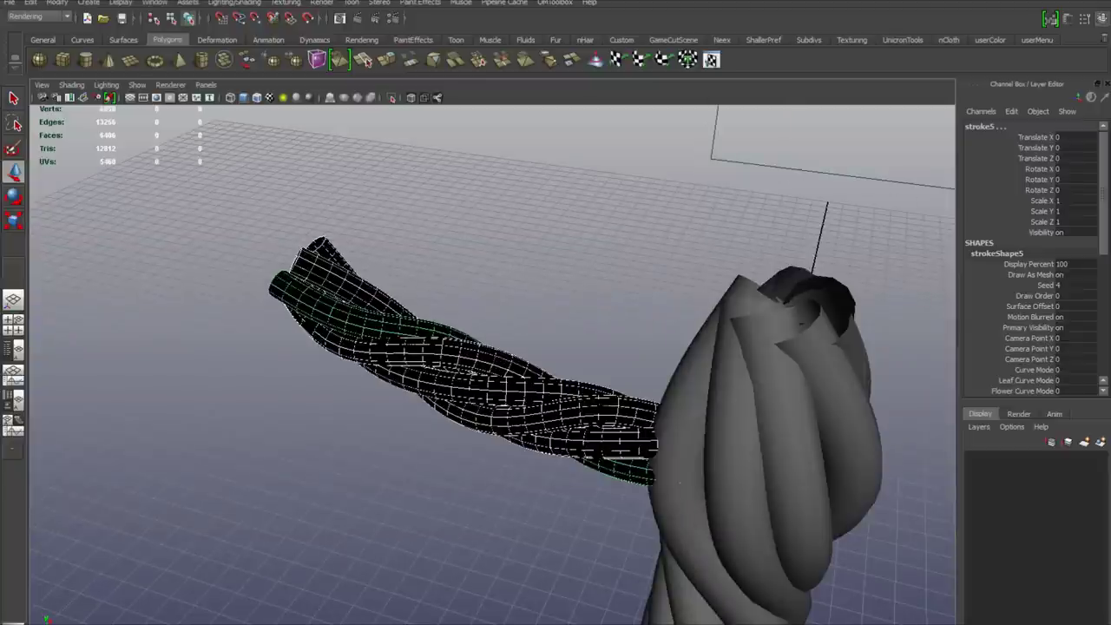
click(56, 4)
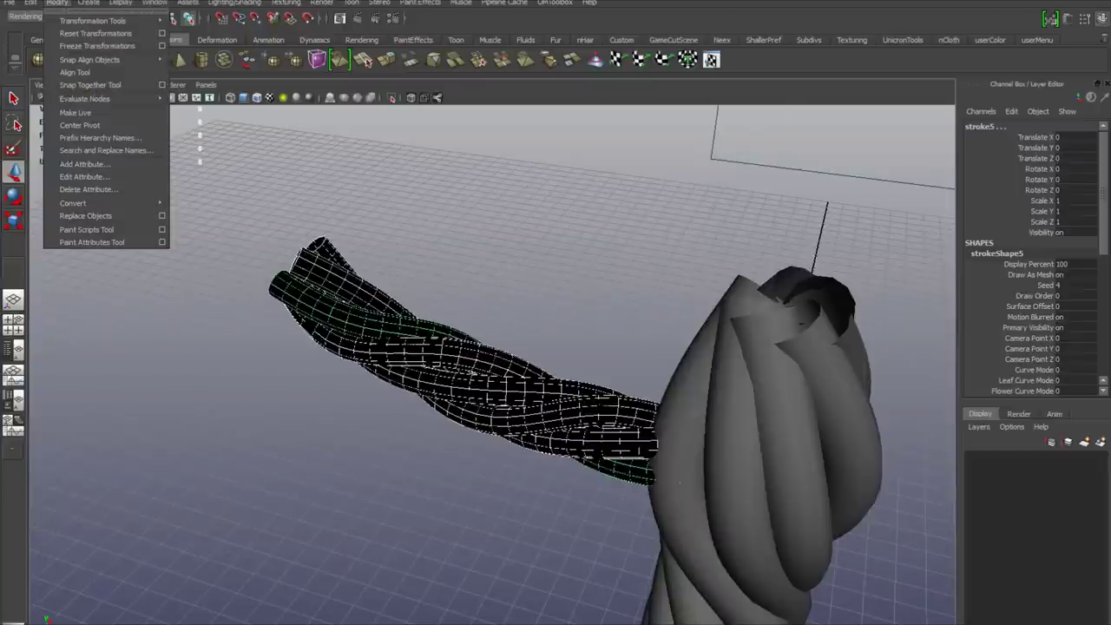
mouse_move(87, 204)
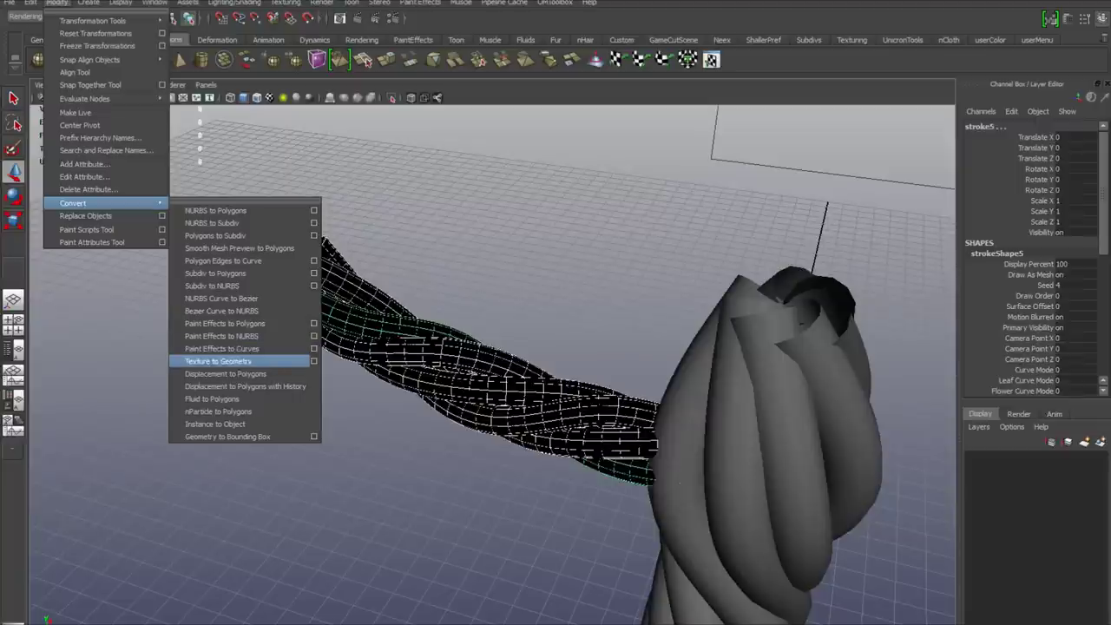
click(225, 322)
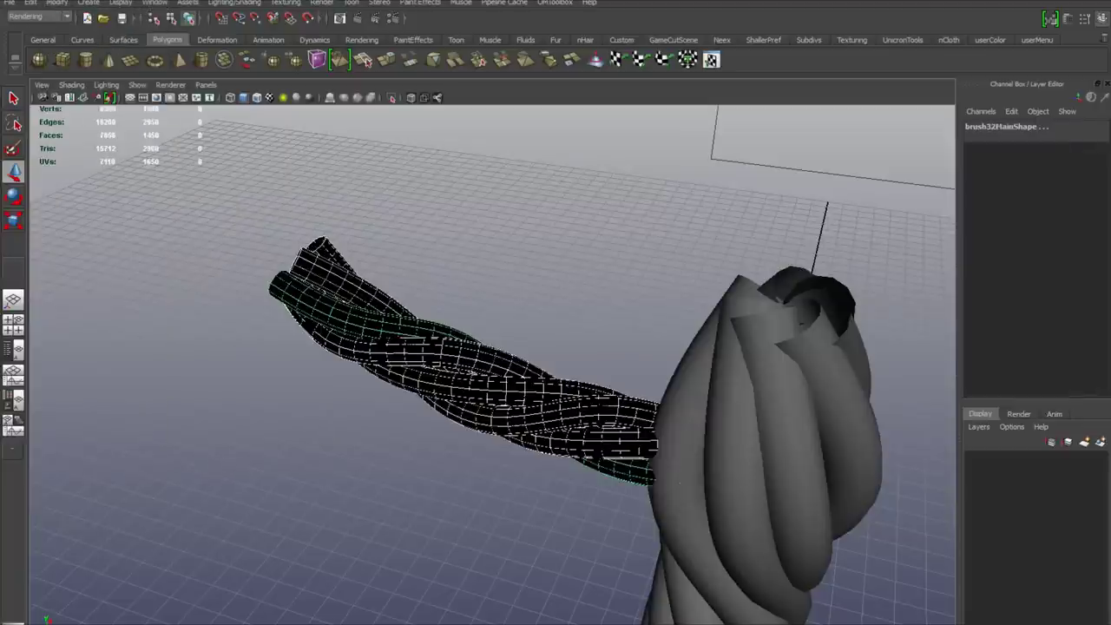
Move the converted arm meshes about 2.866 units along X and delete the original Paint Effects strokes.
scroll(492, 365, down, 4)
alt+middle_drag(555, 399, 457, 314)
scroll(492, 364, down, 3)
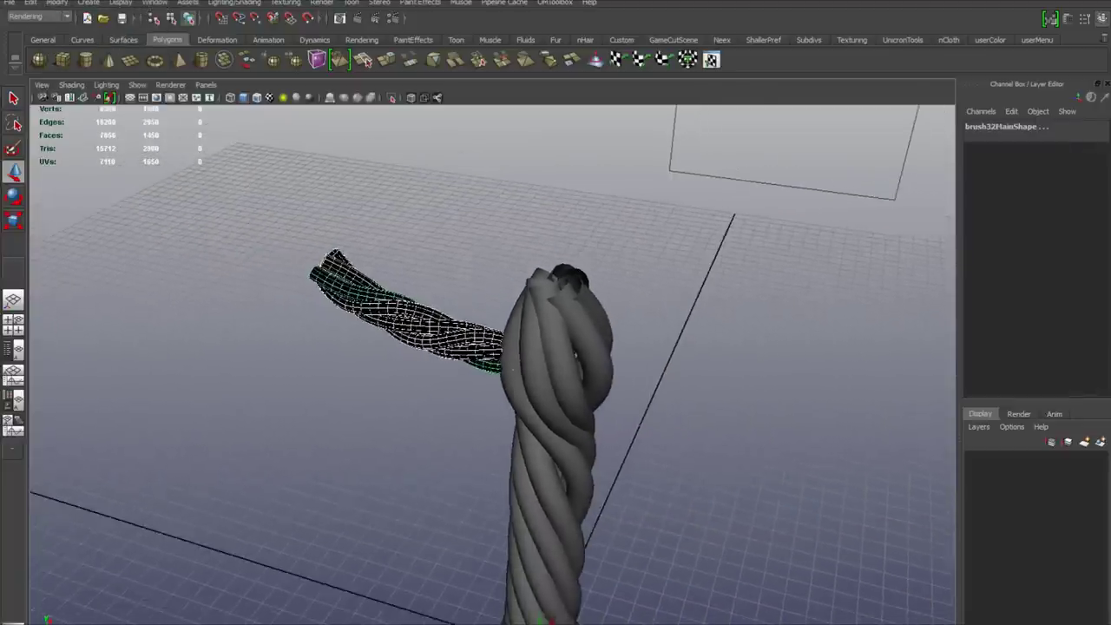
alt+middle_drag(538, 416, 458, 304)
scroll(492, 365, down, 2)
alt+drag(538, 364, 460, 368)
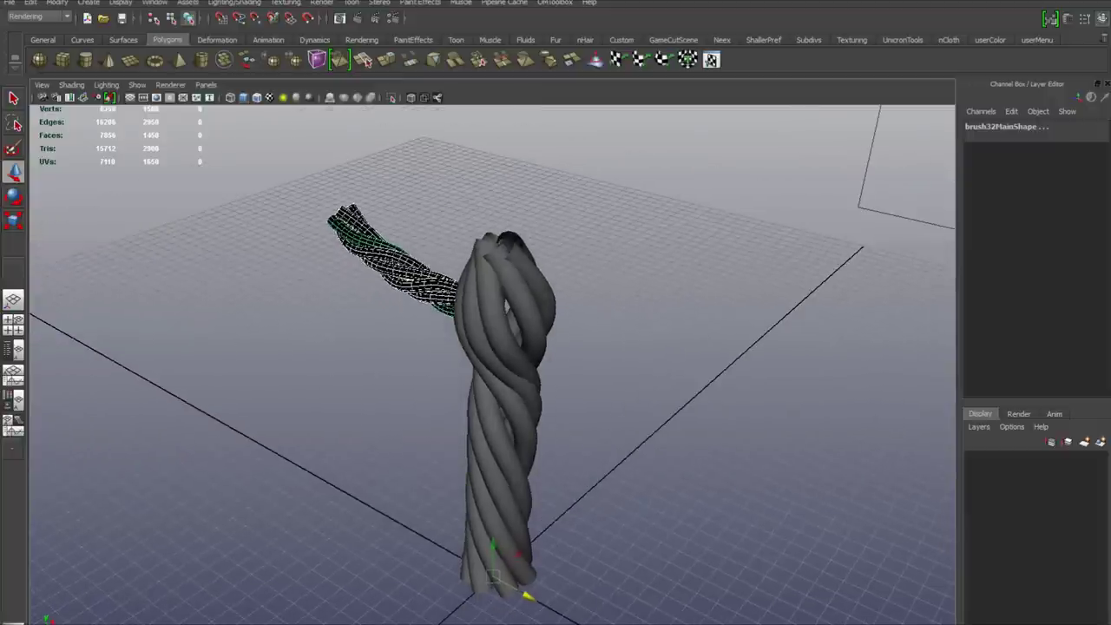
drag(518, 553, 554, 523)
drag(360, 267, 415, 200)
key(Delete)
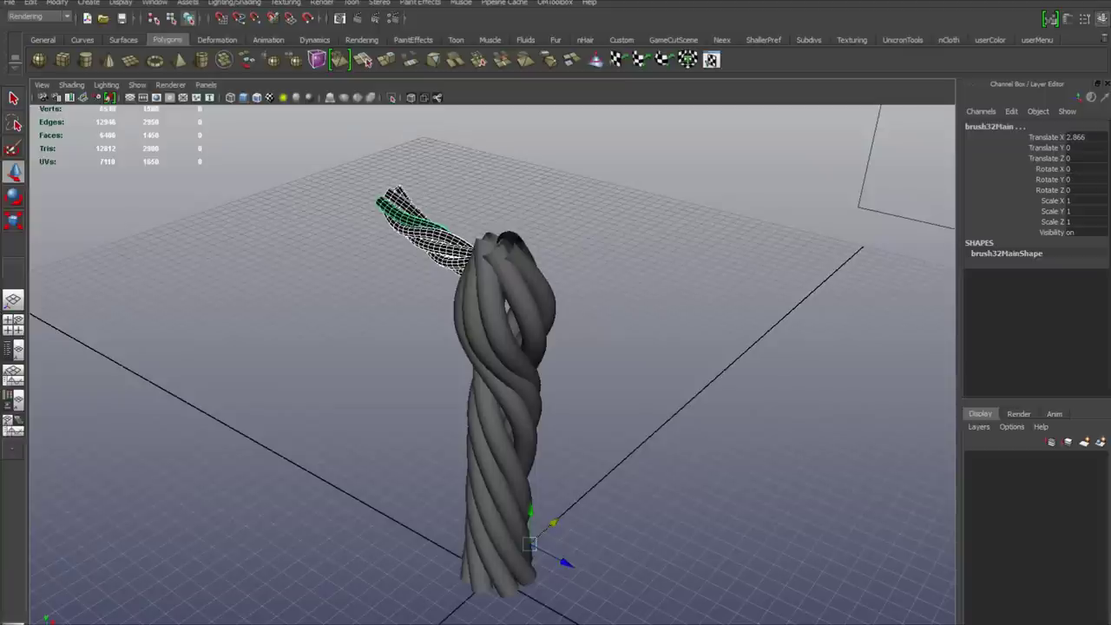
Assign a Lambert material to the selected arm meshes.
alt+drag(339, 291, 422, 262)
right_click(422, 263)
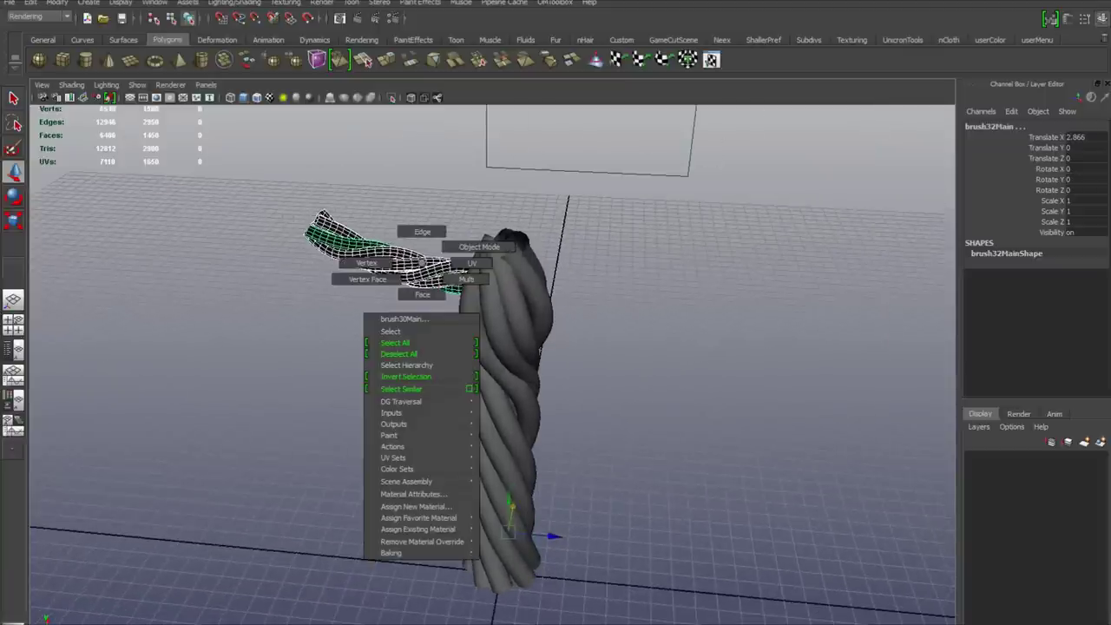
right_drag(422, 263, 509, 529)
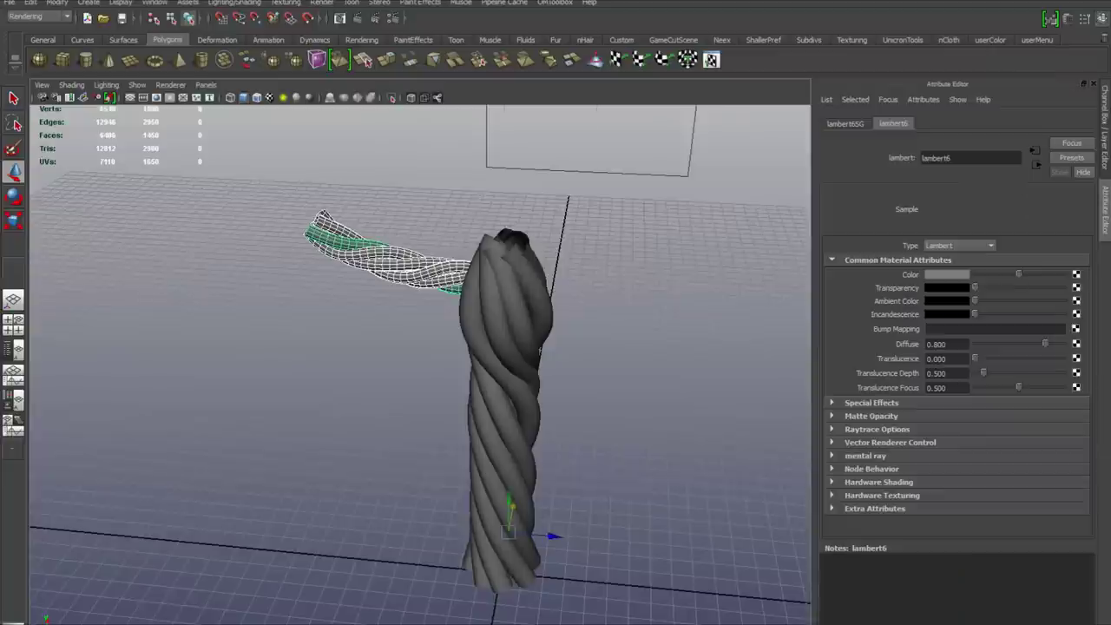
Move the arm meshes back in line with the trunk, to about 0.35 in Translate X.
alt+drag(503, 434, 505, 518)
drag(439, 372, 436, 310)
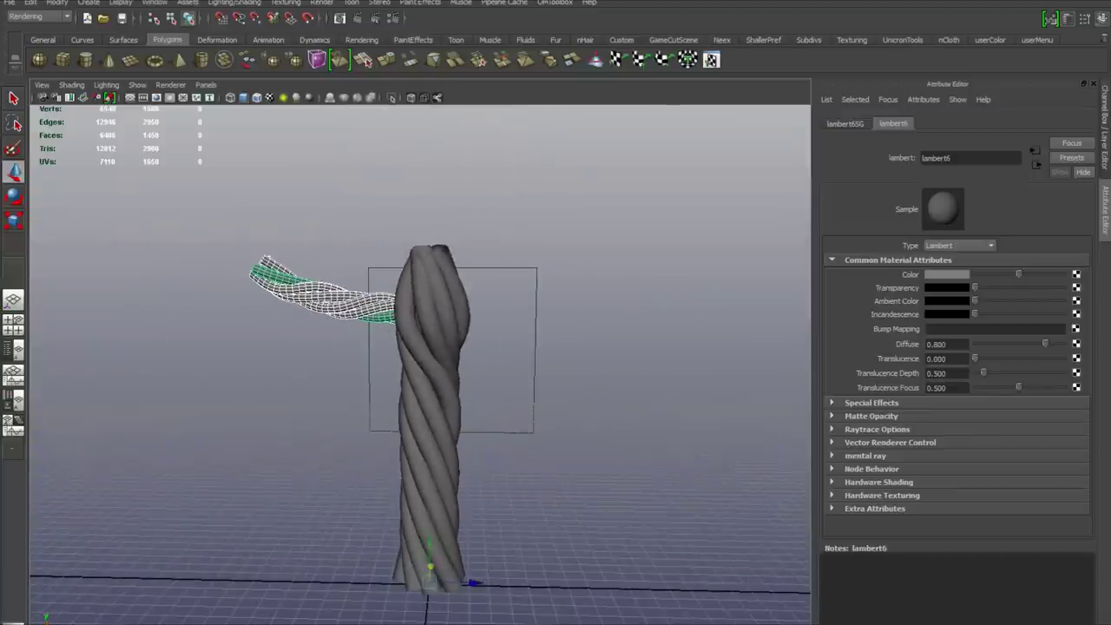
key(ctrl+a)
mouse_move(291, 316)
alt+mouse_down()
mouse_move(354, 321)
mouse_move(300, 320)
alt+mouse_up()
alt+right_drag(301, 319, 278, 319)
alt+middle_drag(278, 319, 227, 255)
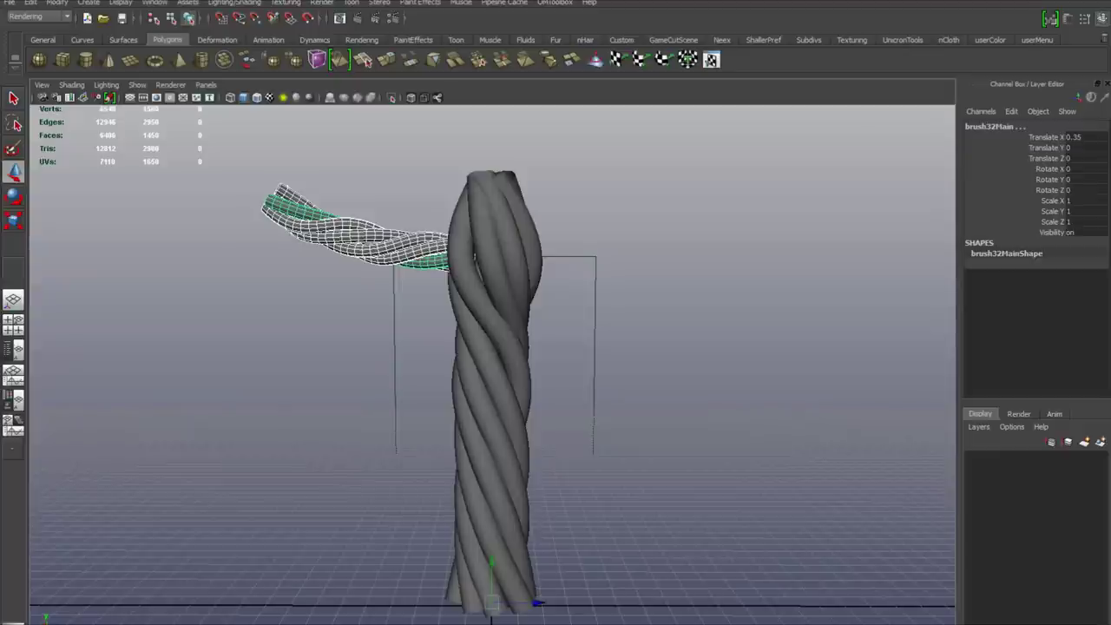
Switch to the Polygons menu set and combine the arm meshes into one object.
click(40, 17)
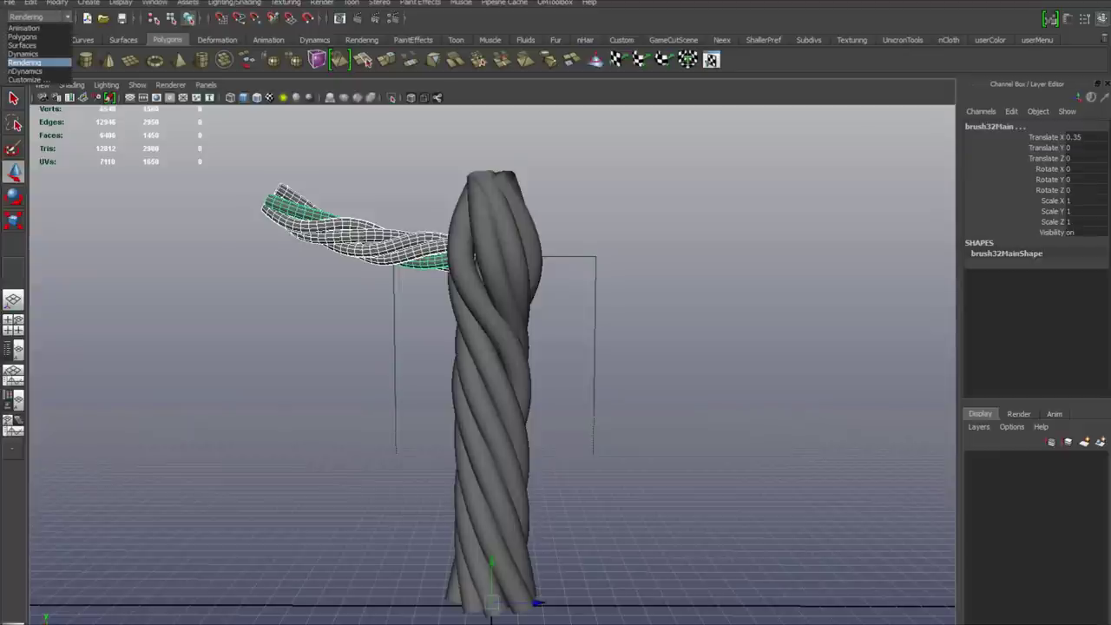
click(23, 37)
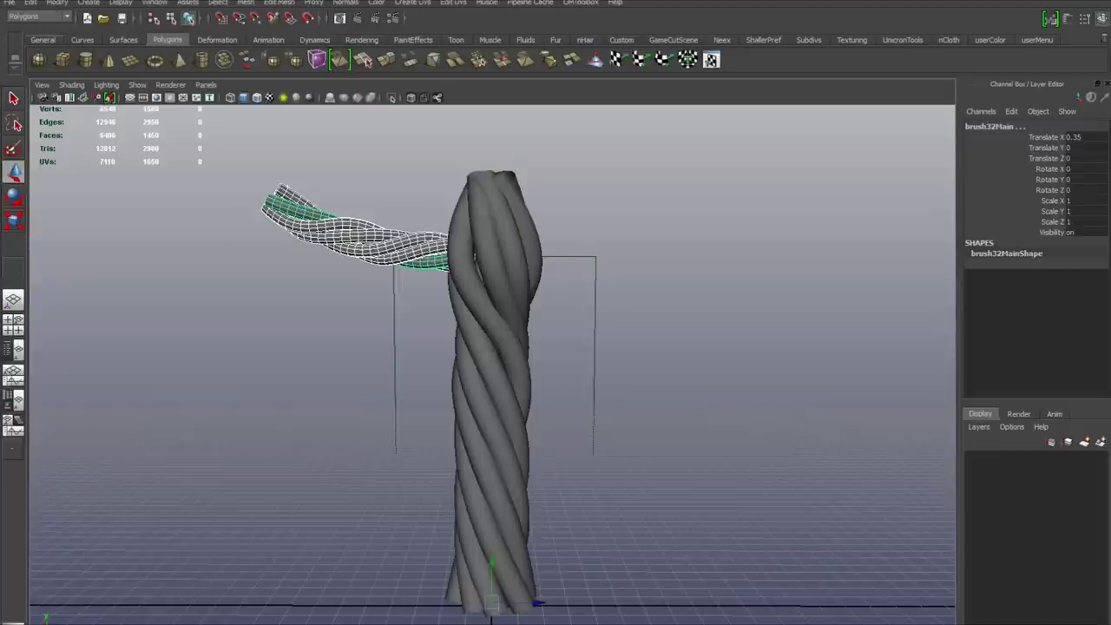
click(280, 3)
mouse_move(246, 2)
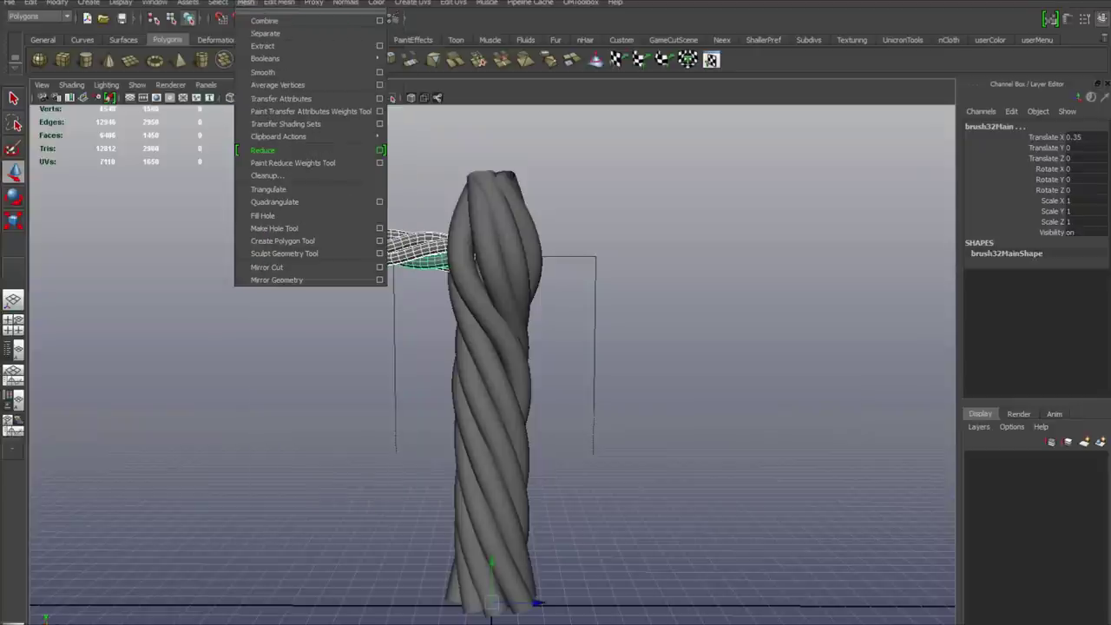
click(264, 21)
alt+drag(521, 329, 529, 351)
click(347, 330)
Duplicate the combined arm and flip the copy by setting Scale Z and Scale Y to -1.
click(365, 242)
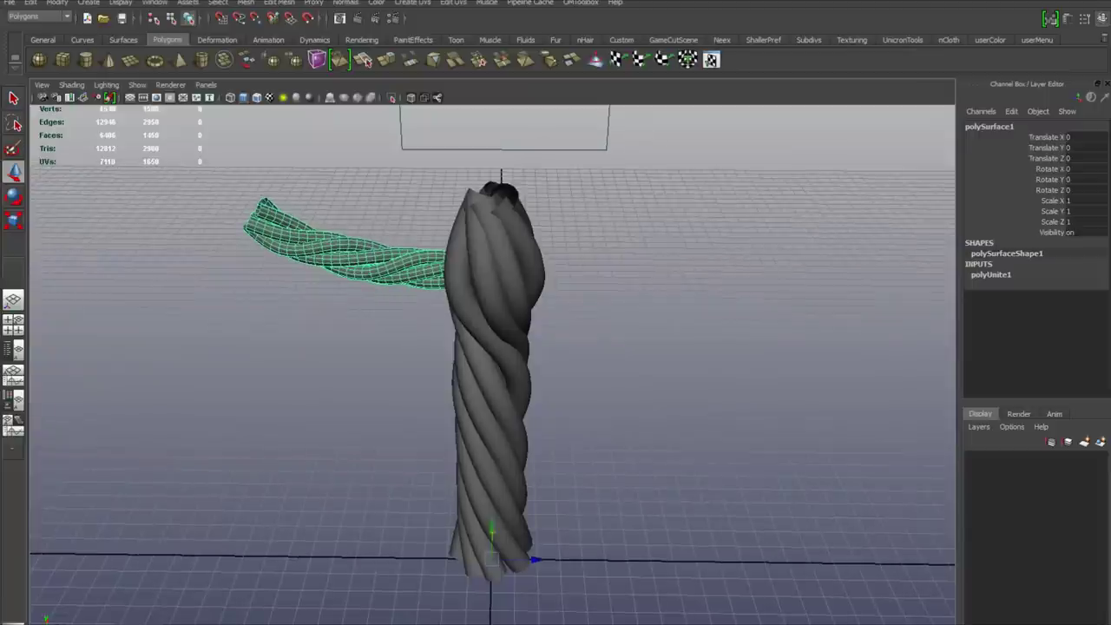
key(ctrl+d)
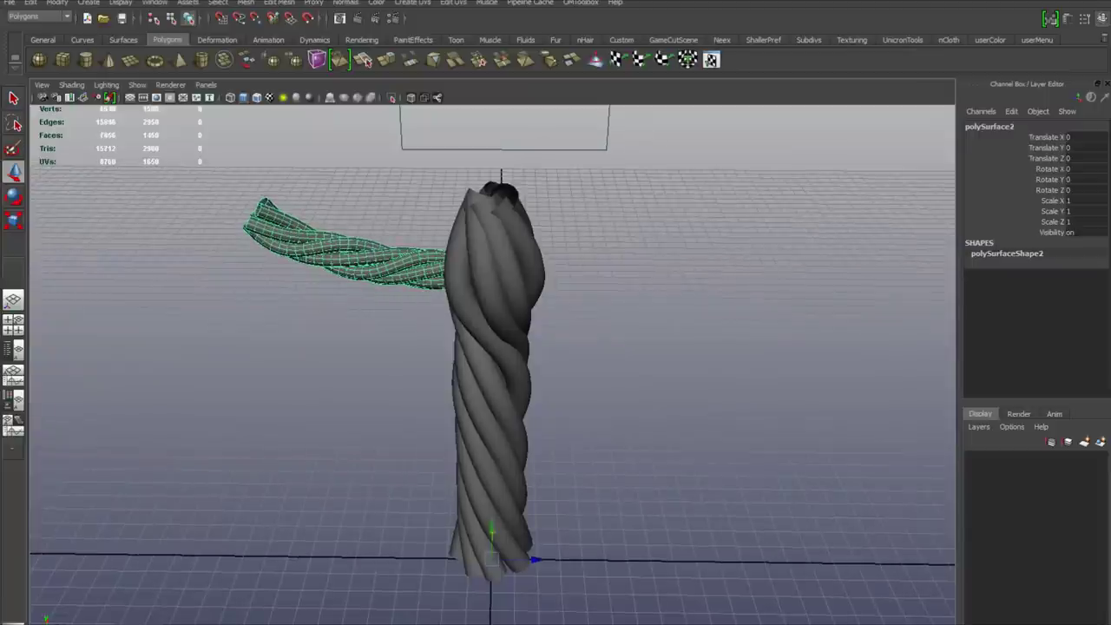
double_click(1069, 221)
click(1068, 221)
text(-)
key(Return)
click(1070, 211)
click(1068, 211)
text(-1)
key(Return)
Raise the flipped arm to shoulder height on the trunk, at about 27.957 in Translate Y.
scroll(492, 365, down, 5)
alt+drag(492, 373, 499, 331)
drag(491, 513, 491, 216)
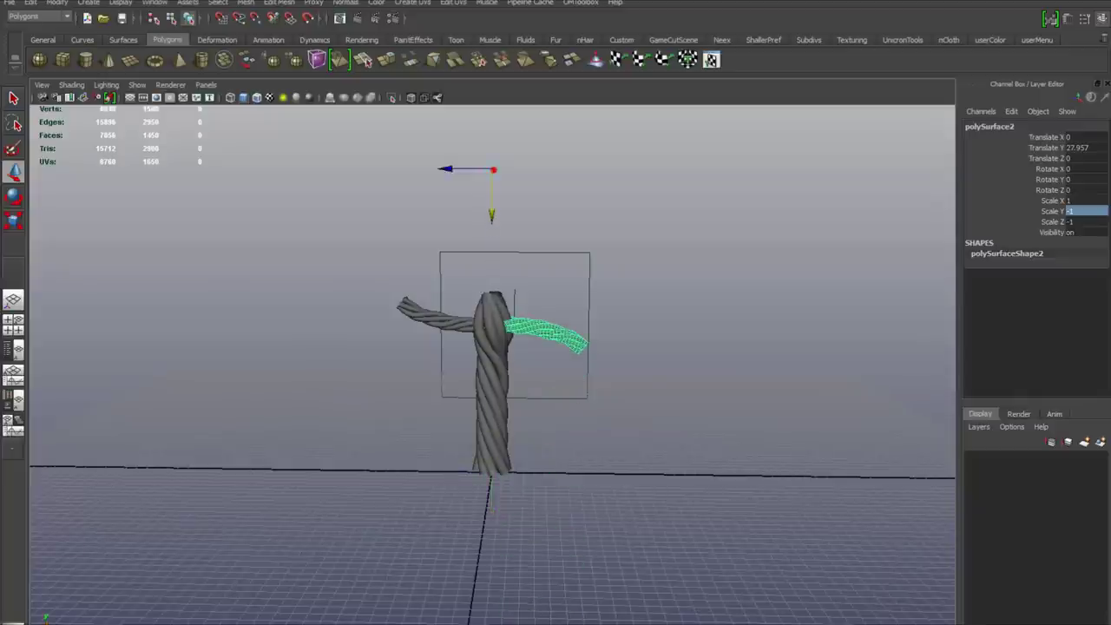
Examine the flipped arm, its open end and its junction with the trunk from several angles.
scroll(492, 364, up, 5)
alt+middle_drag(491, 260, 491, 367)
alt+drag(491, 367, 471, 399)
scroll(492, 365, up, 2)
alt+middle_drag(492, 365, 479, 342)
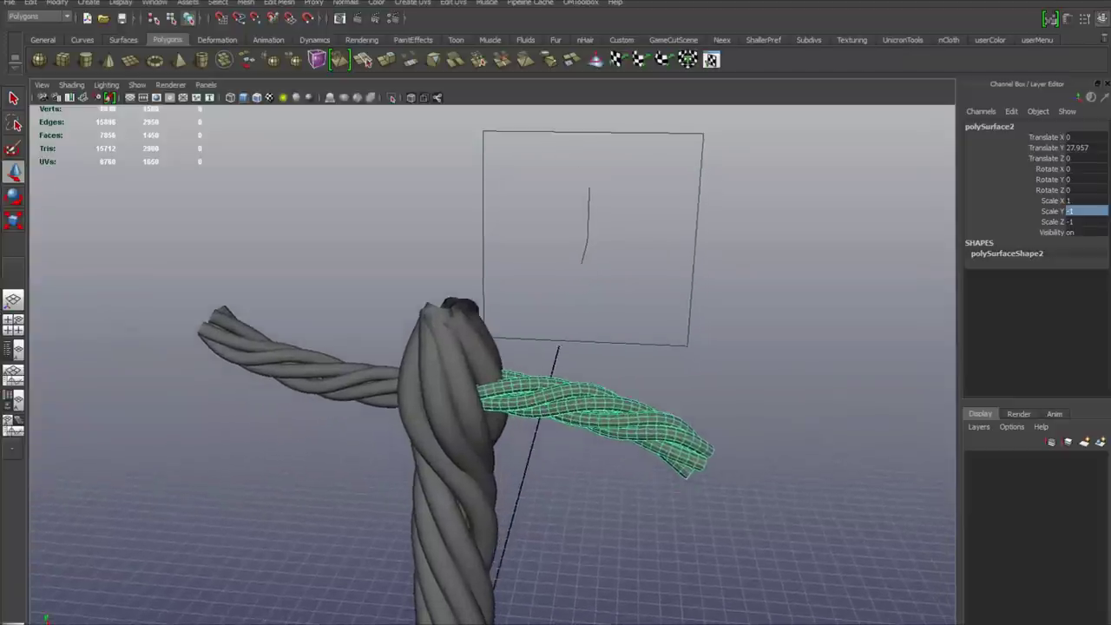
scroll(492, 364, up, 3)
alt+drag(486, 373, 436, 323)
alt+right_drag(436, 324, 495, 334)
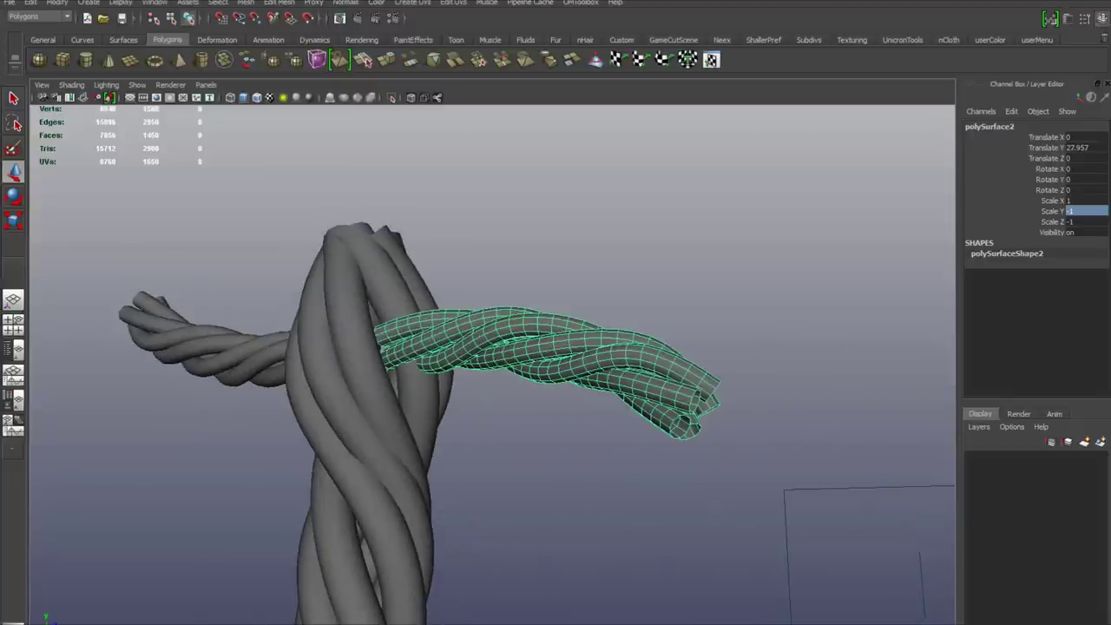
Turn off Double Sided in the flipped arm's render stats.
key(ctrl+a)
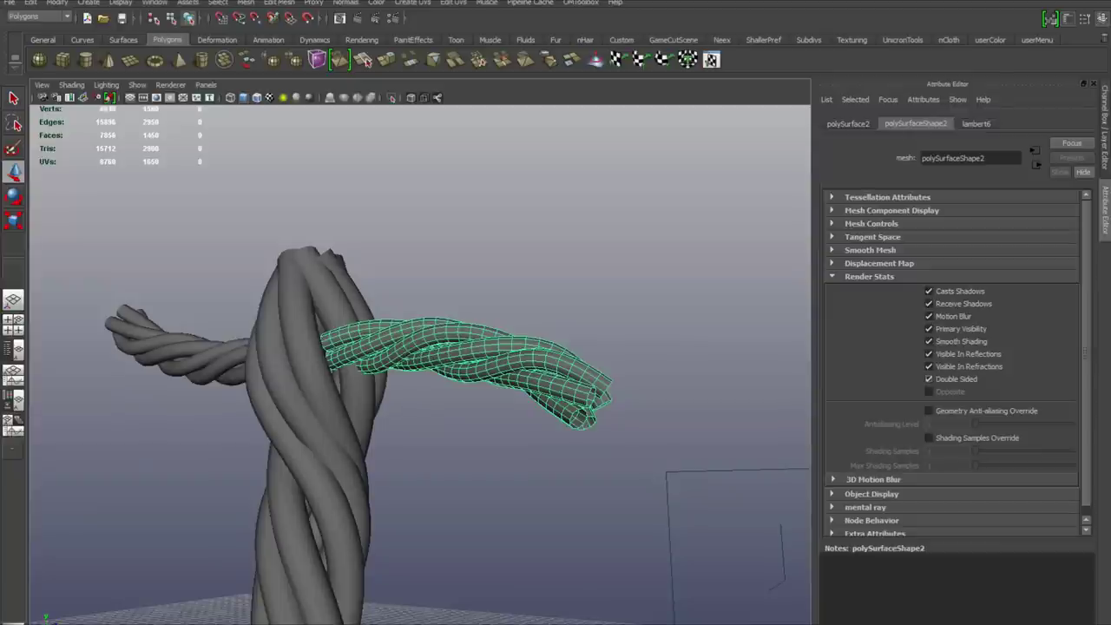
click(929, 379)
alt+drag(564, 407, 409, 360)
Freeze the flipped arm's transformations.
click(57, 3)
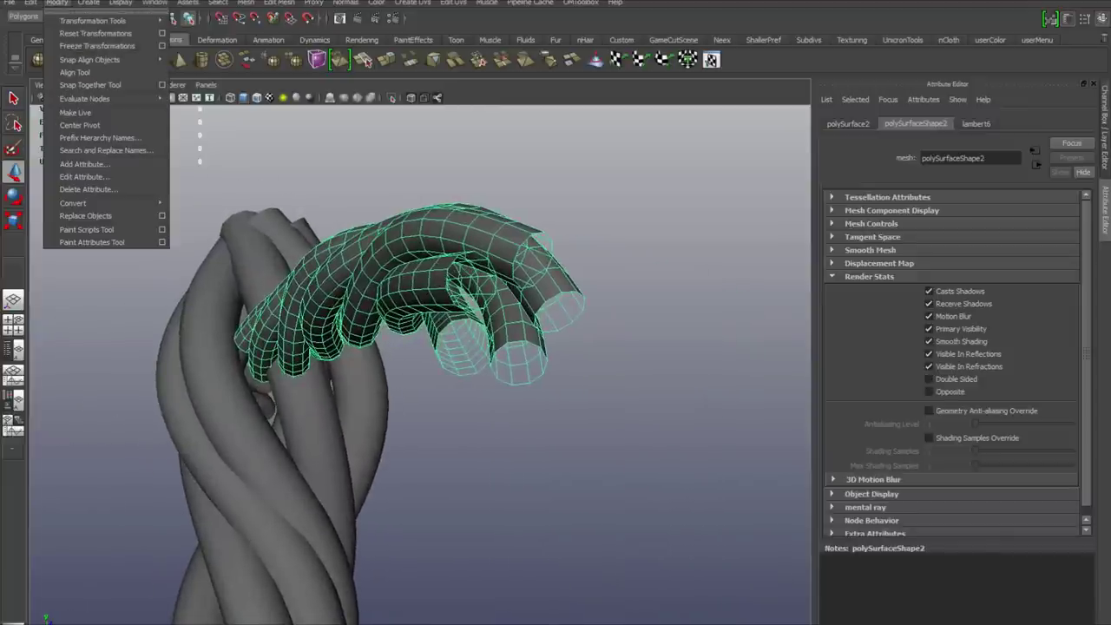
key(Escape)
key(ctrl+a)
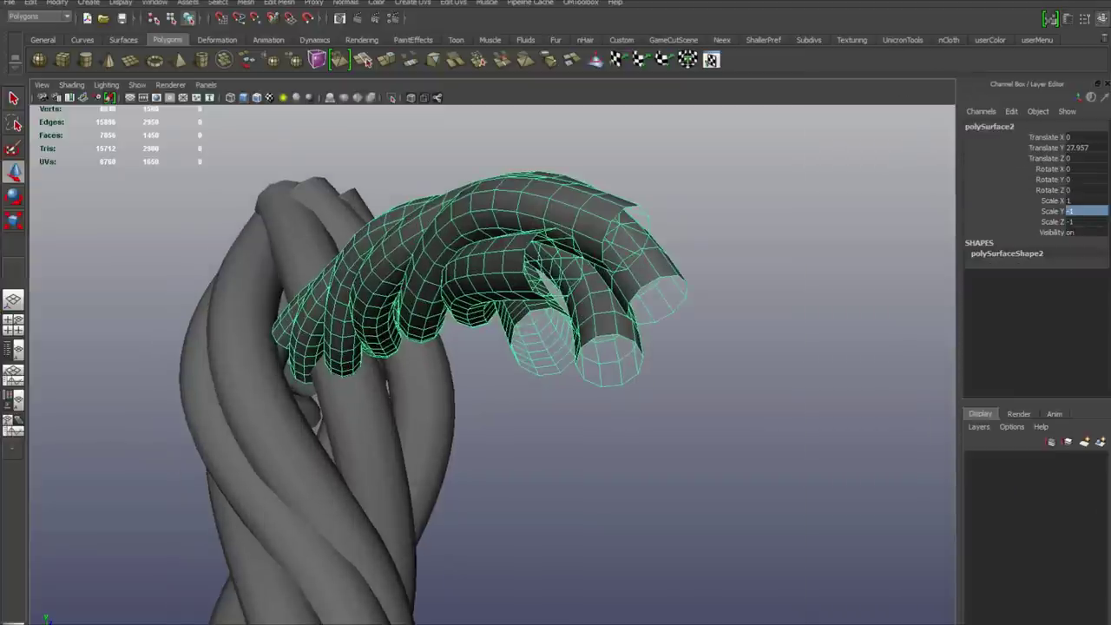
click(57, 3)
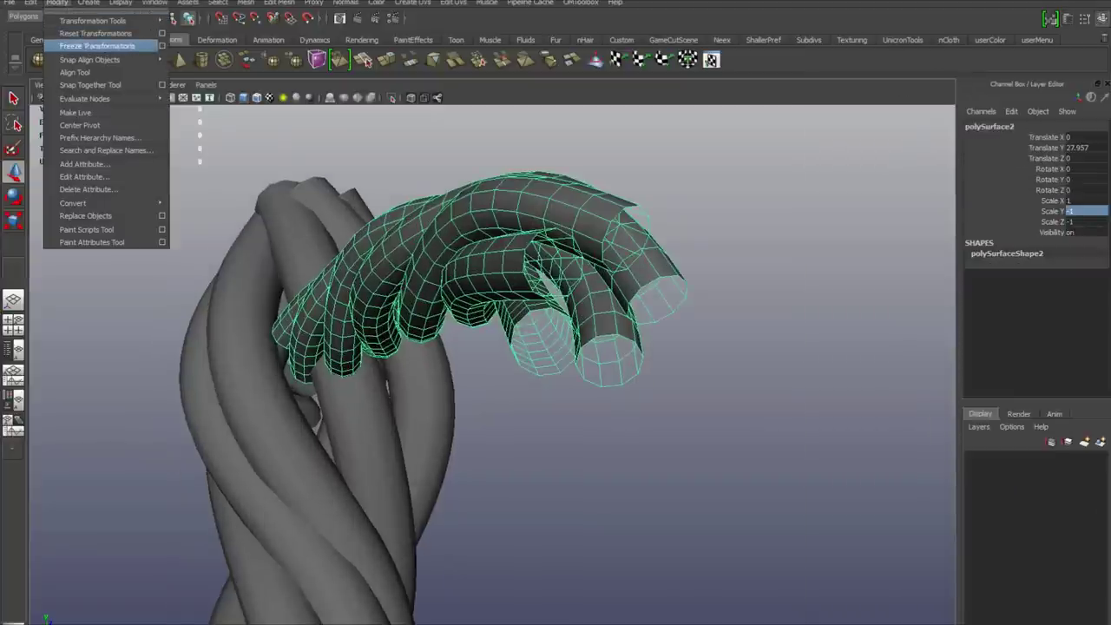
click(97, 46)
Combine the twisted trunk meshes into one polygon object.
mouse_move(521, 330)
alt+mouse_down()
mouse_move(599, 404)
mouse_move(607, 390)
alt+mouse_up()
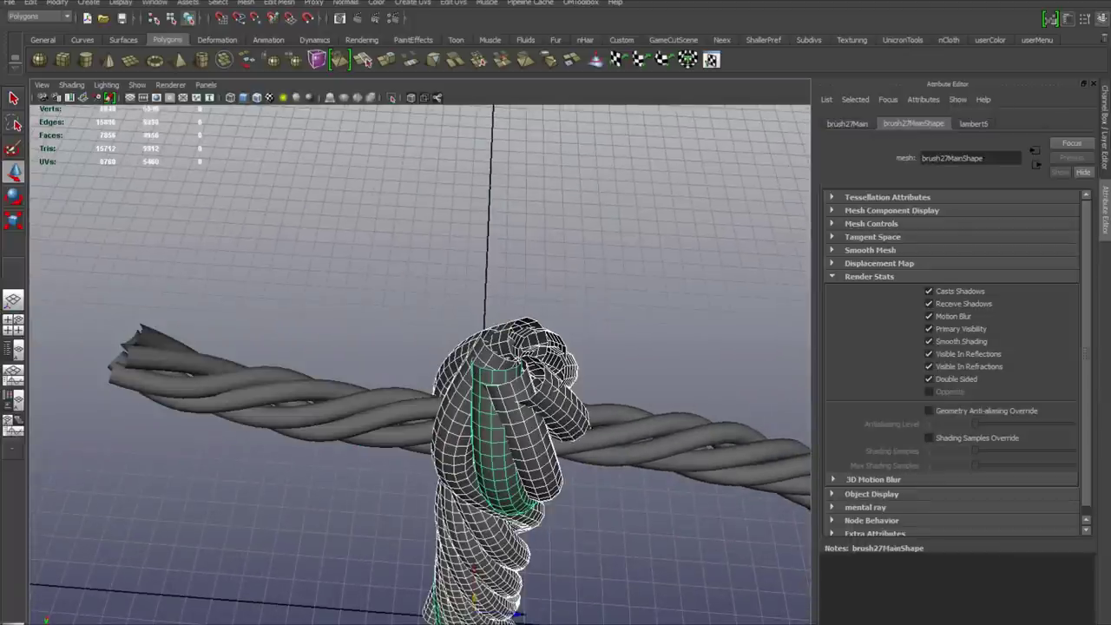
click(245, 2)
click(265, 21)
key(ctrl+a)
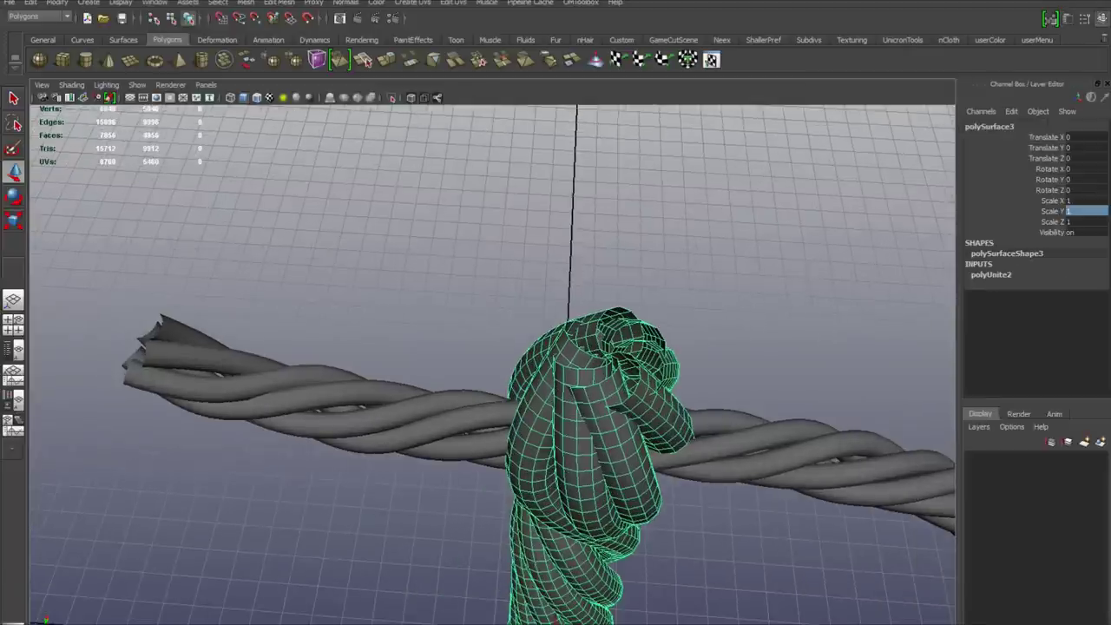
Turn off Double Sided in the combined trunk's render stats and clear the selection.
key(ctrl+a)
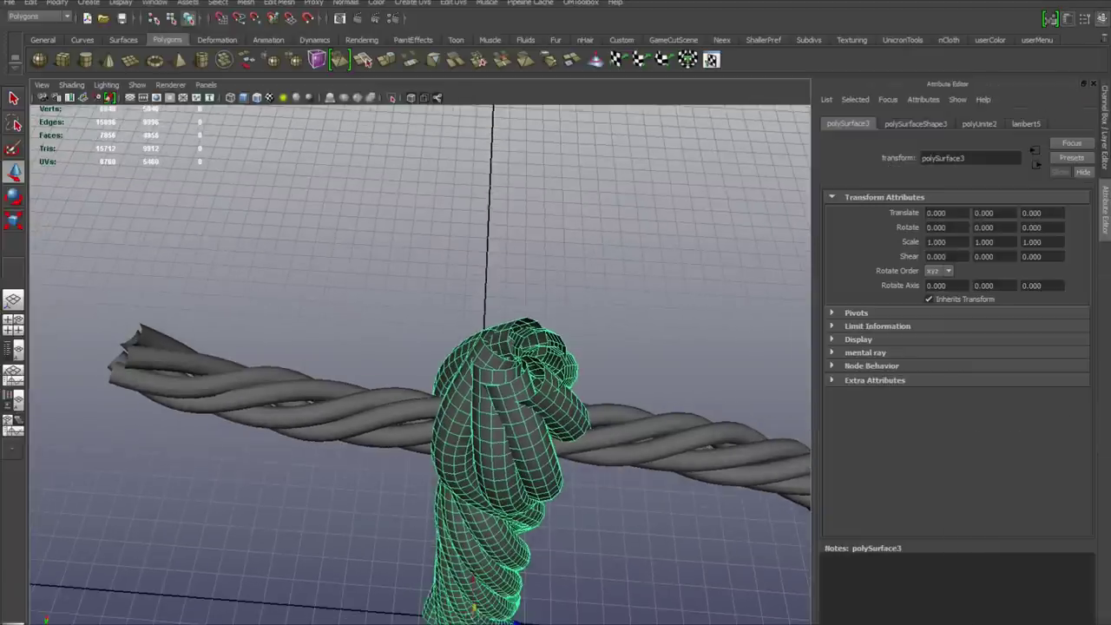
click(915, 123)
click(929, 379)
alt+drag(529, 400, 525, 321)
alt+right_drag(525, 321, 433, 338)
alt+drag(434, 338, 399, 373)
alt+right_drag(399, 373, 443, 373)
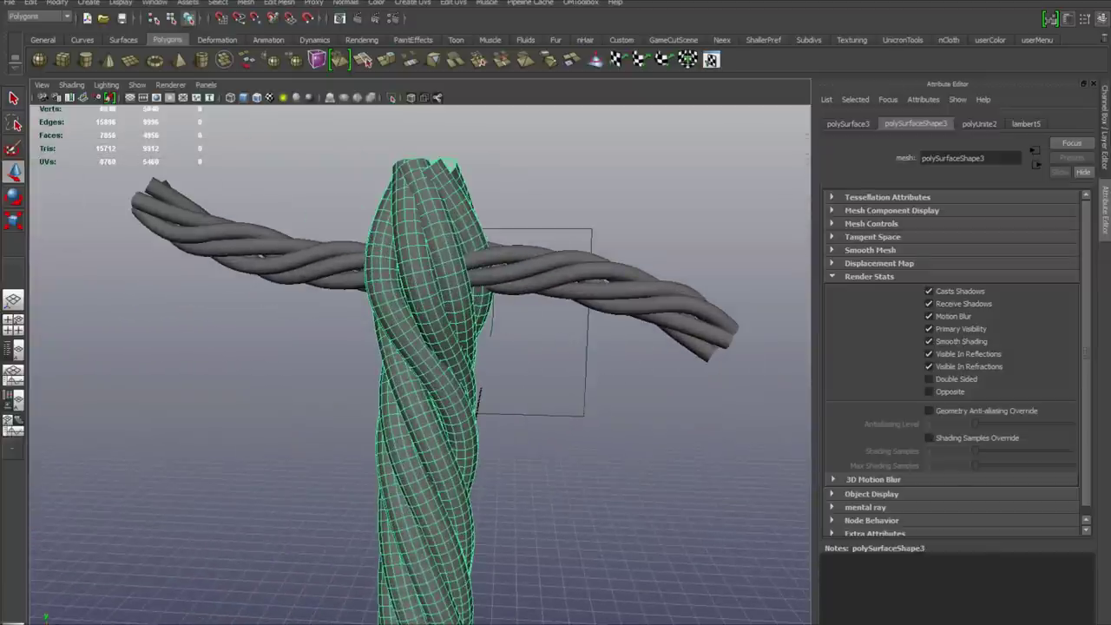
click(555, 486)
Create a polygon sphere at the trunk's base and scale it uniformly until slightly wider than the trunk.
alt+right_drag(555, 486, 451, 486)
alt+drag(452, 486, 486, 486)
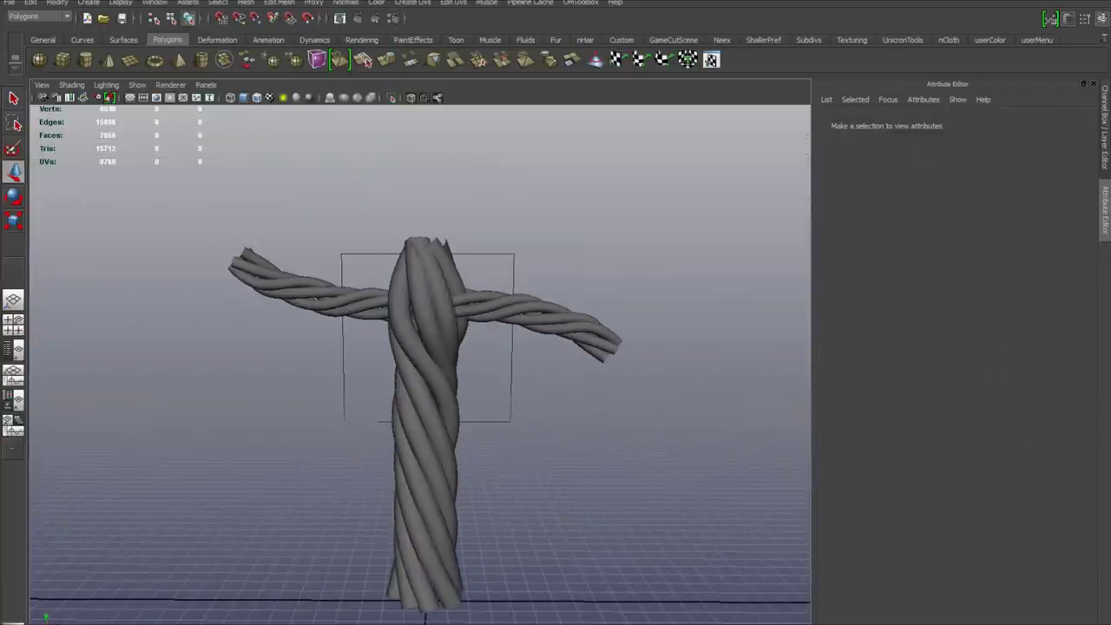
alt+right_drag(486, 486, 459, 486)
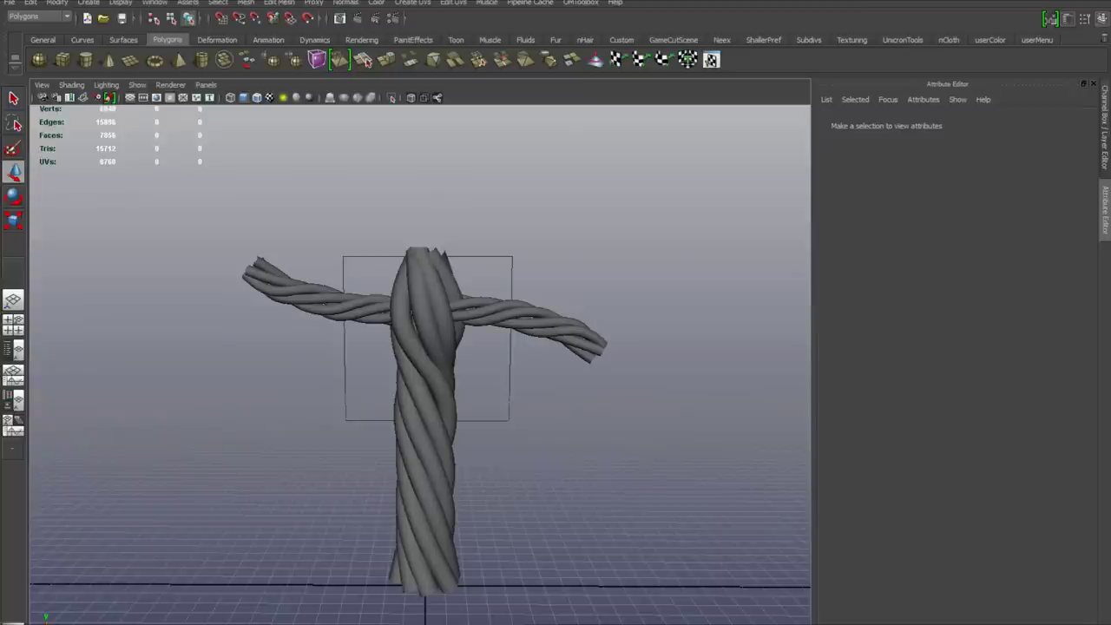
click(39, 60)
key(r)
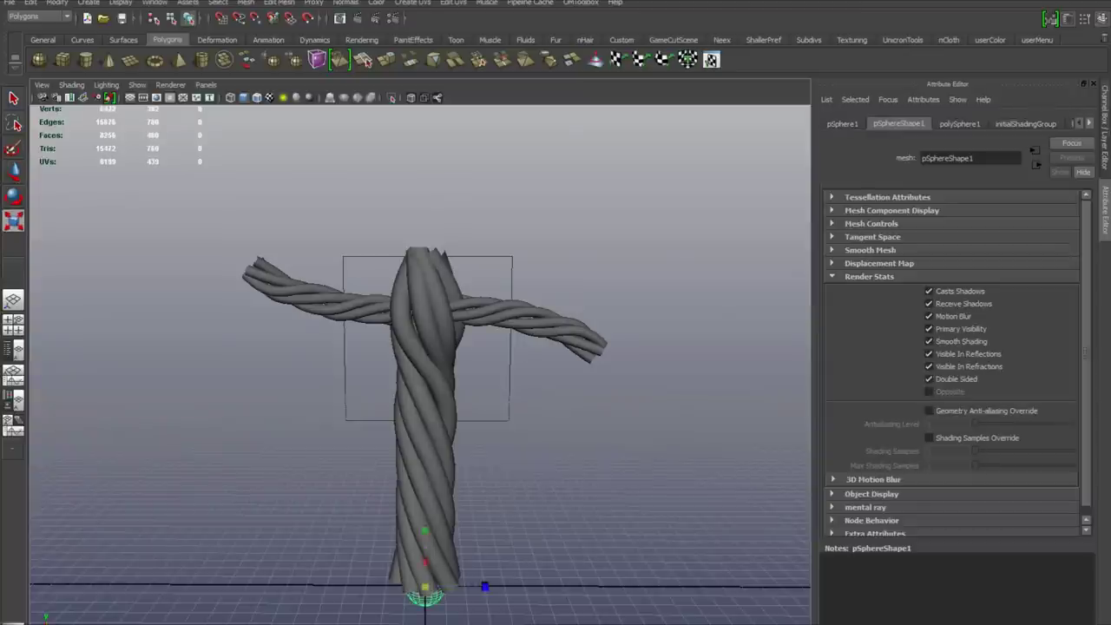
drag(425, 586, 487, 587)
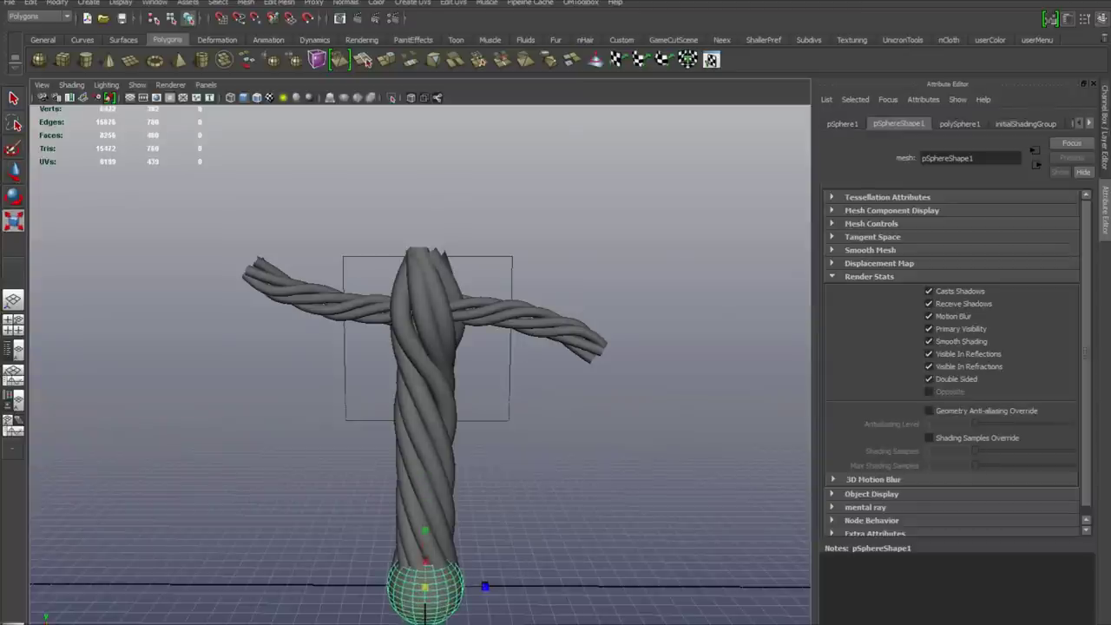
Raise the sphere onto the top of the trunk as the head and stretch it slightly taller.
key(w)
drag(425, 546, 425, 181)
key(r)
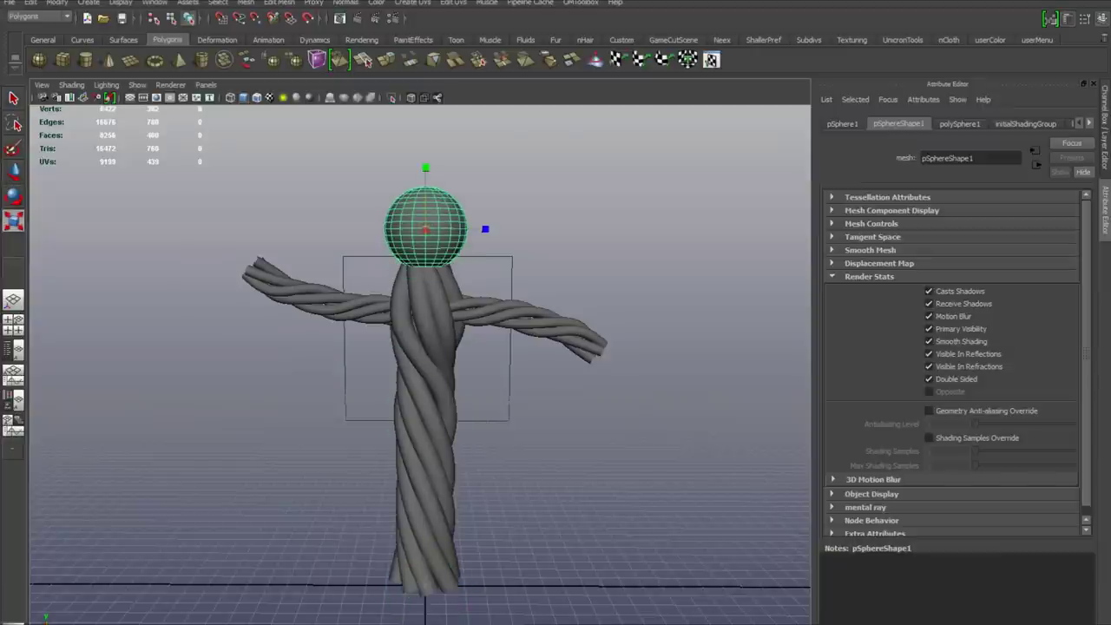
alt+drag(425, 260, 347, 286)
drag(412, 233, 425, 233)
drag(413, 171, 412, 158)
Accept the autosave and lift the head sphere slightly so it rests on the trunk's upper end.
key(w)
alt+drag(521, 286, 454, 231)
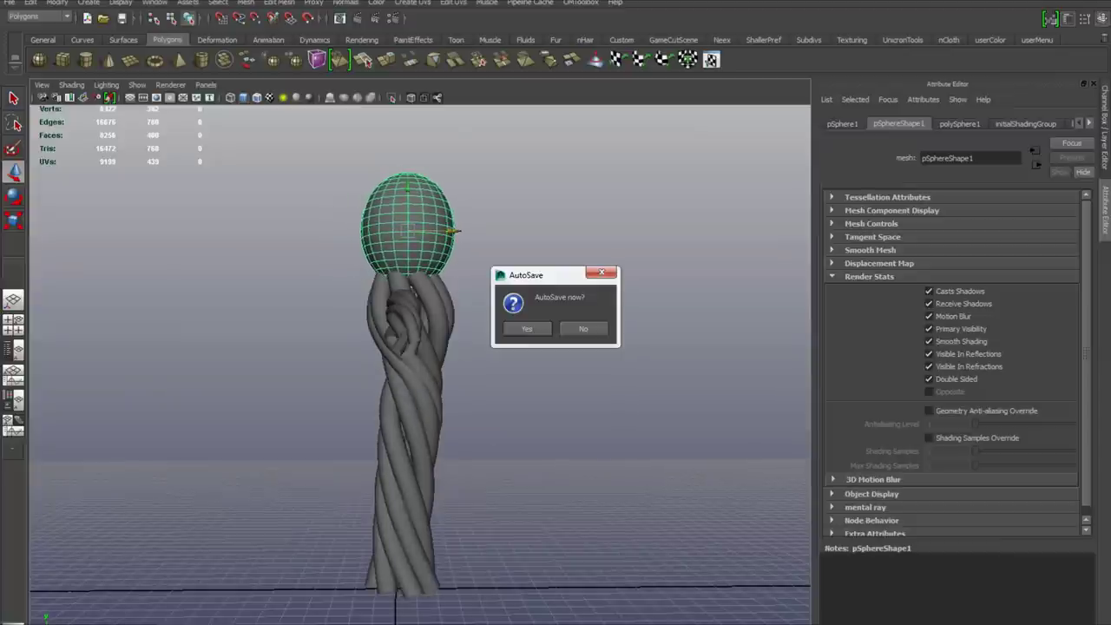
key(Return)
drag(407, 188, 408, 164)
mouse_move(486, 260)
alt+mouse_down()
mouse_move(373, 299)
mouse_move(495, 269)
alt+mouse_up()
click(555, 239)
alt+drag(555, 251, 525, 255)
alt+right_drag(525, 255, 490, 259)
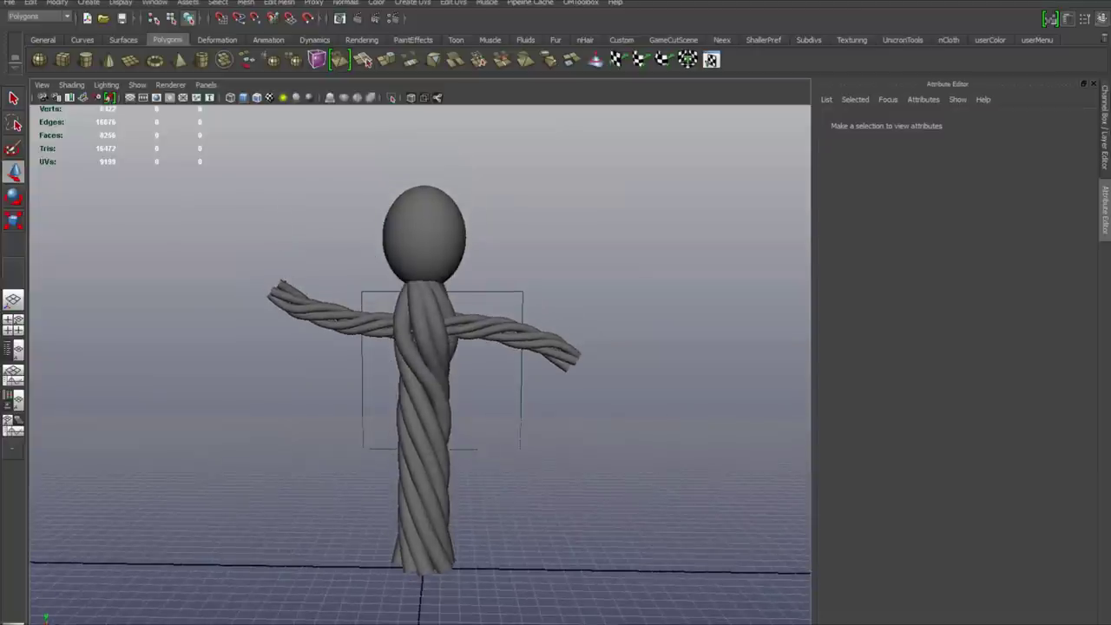
key(ctrl+a)
alt+drag(490, 260, 503, 235)
alt+right_drag(503, 234, 525, 243)
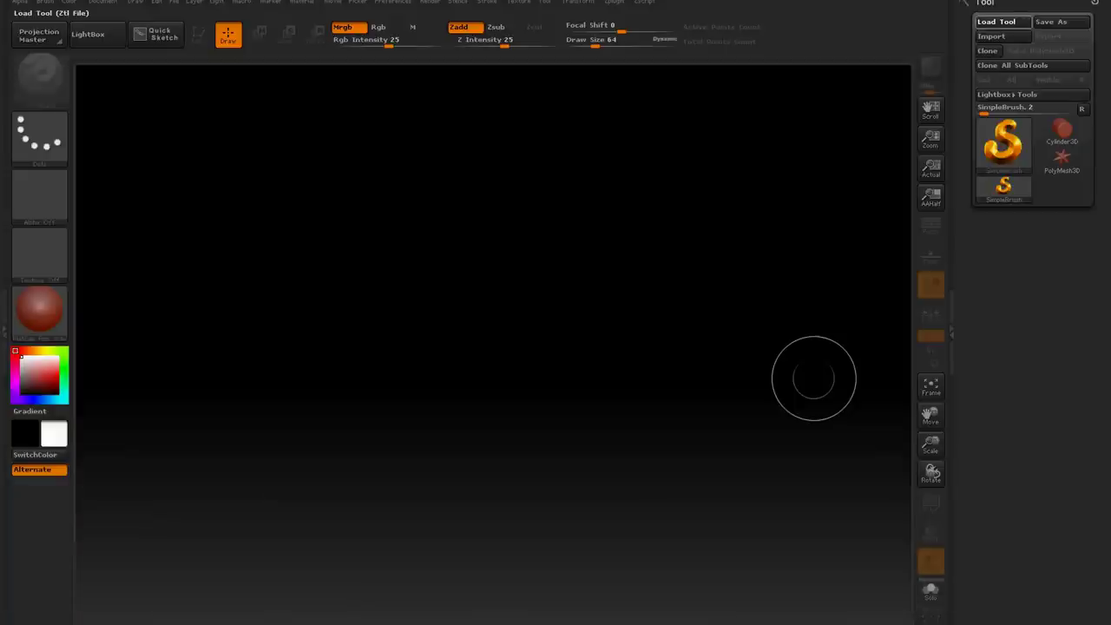
Switch to ZBrush, import GROOT.obj from the Desktop and expand its SubTool list.
click(1001, 21)
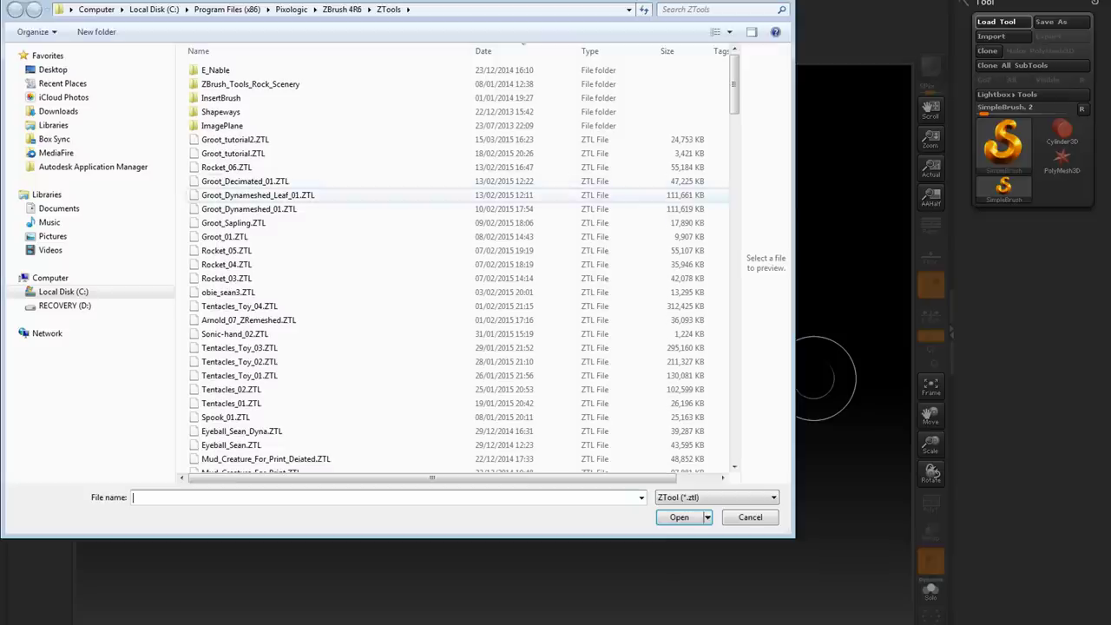
key(Escape)
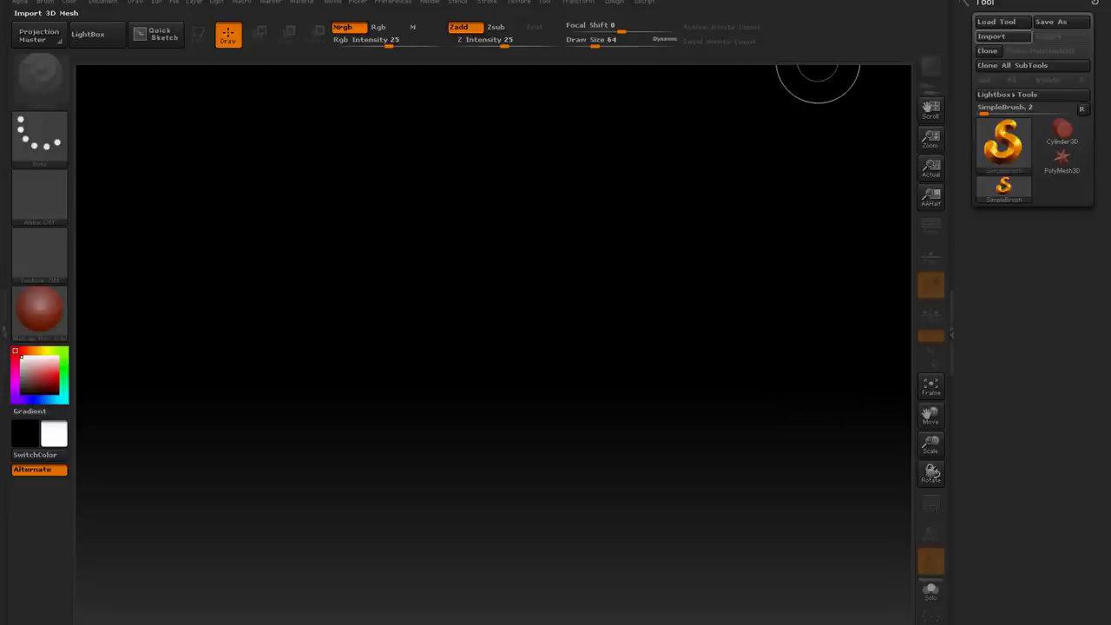
click(1001, 37)
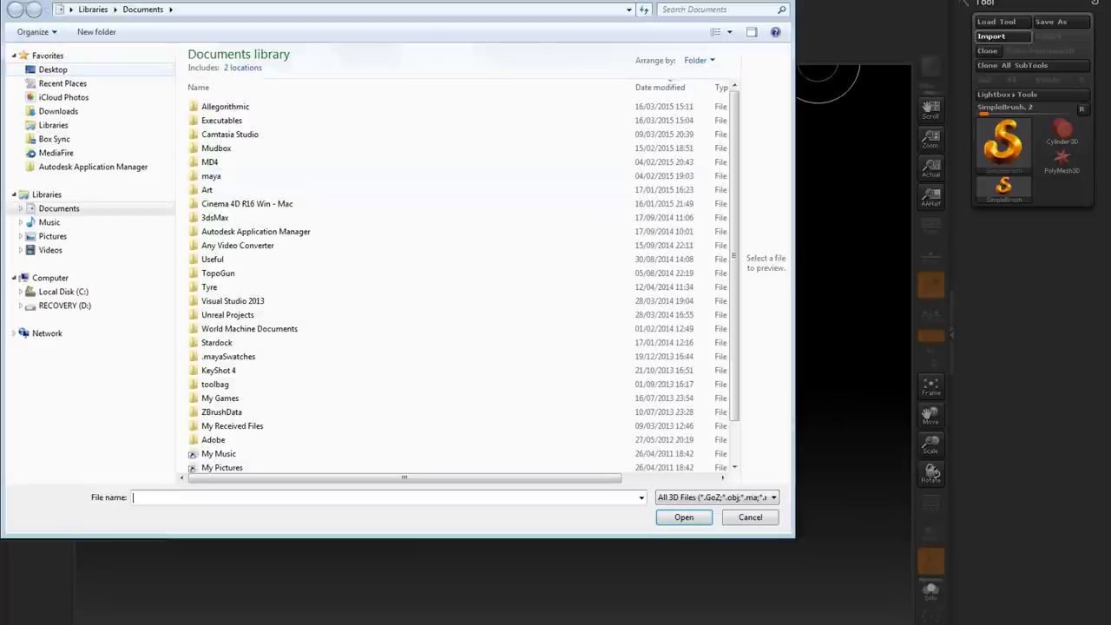
click(53, 70)
click(252, 87)
scroll(252, 95, up, 5)
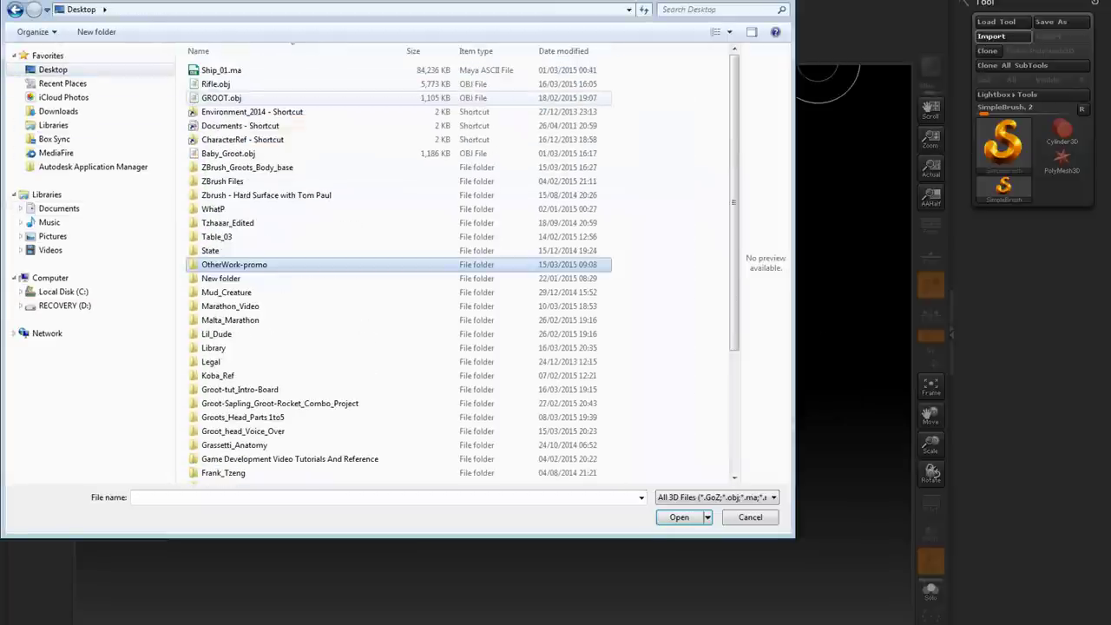
click(232, 98)
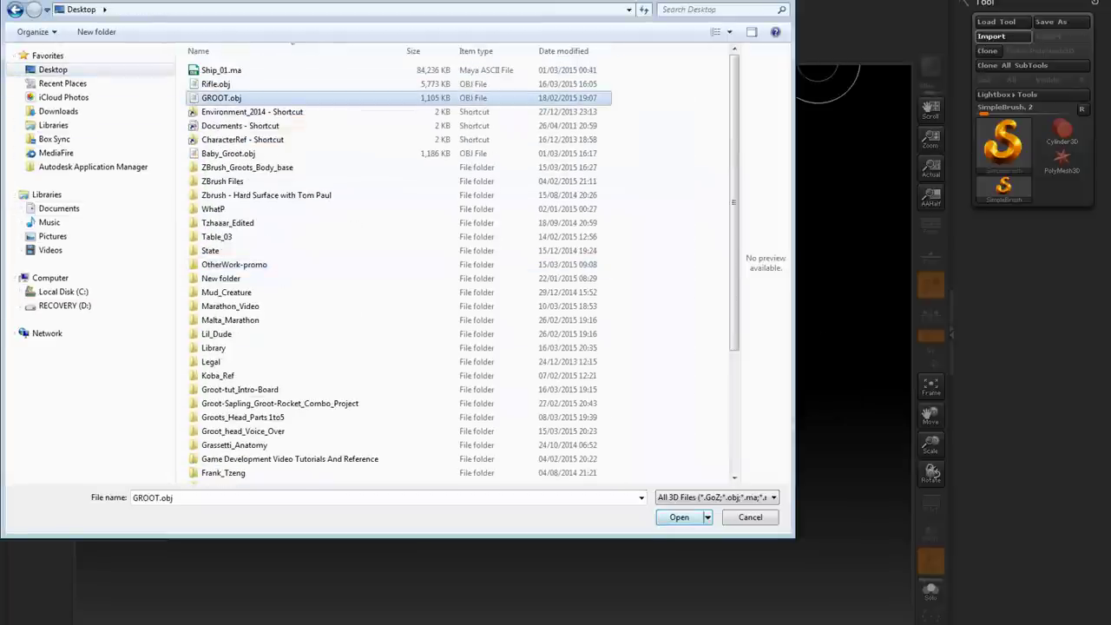
click(679, 517)
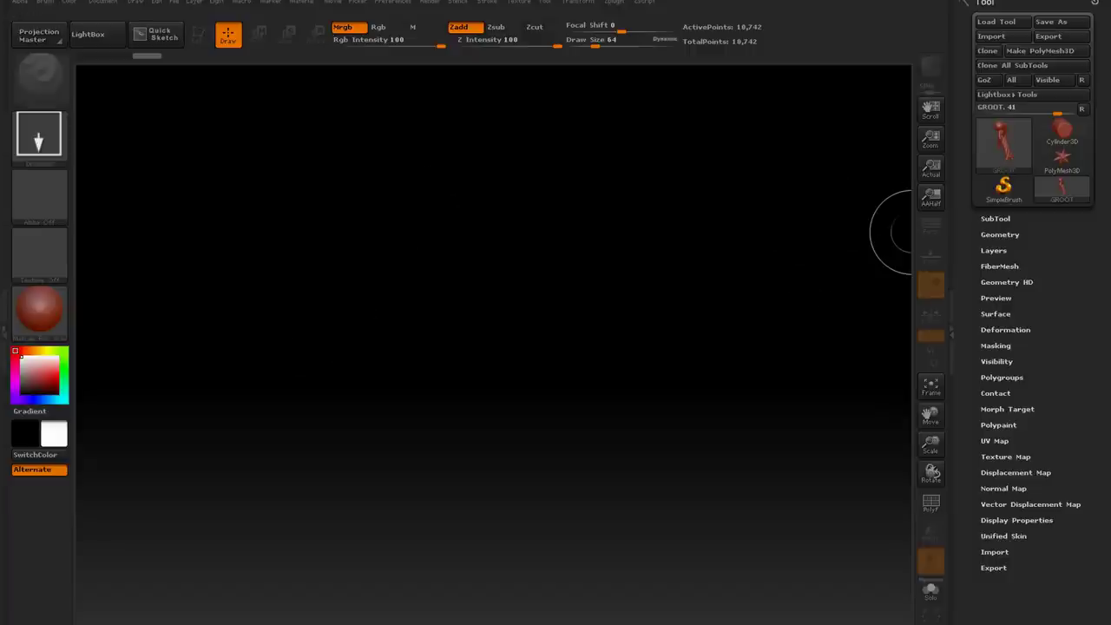
click(995, 219)
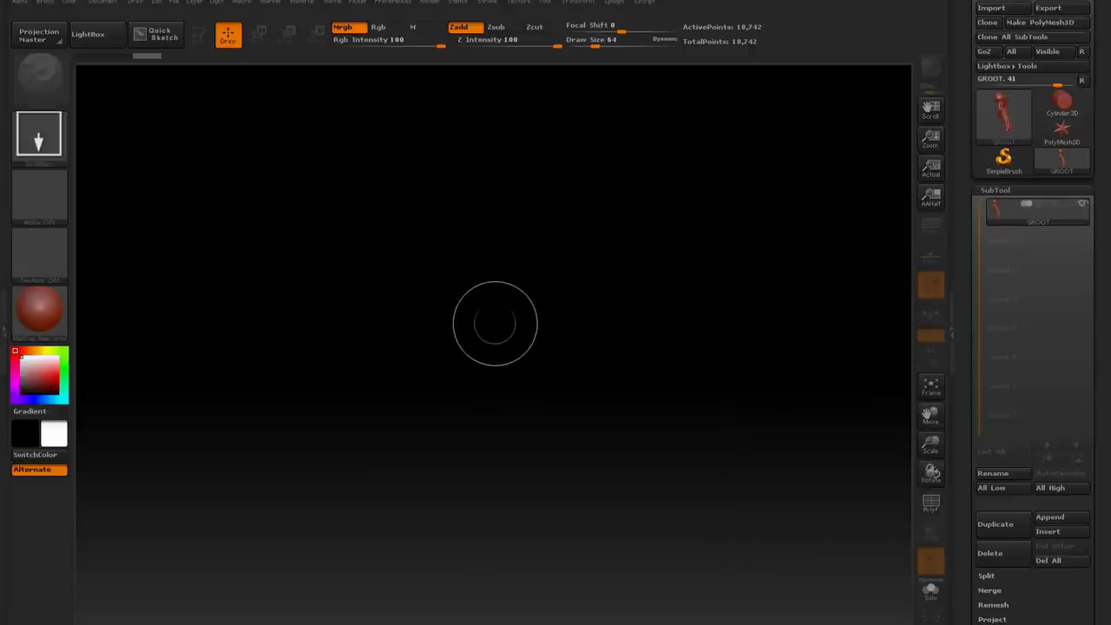
Draw several copies of the GROOT mesh across the canvas and clear them all.
drag(506, 282, 499, 493)
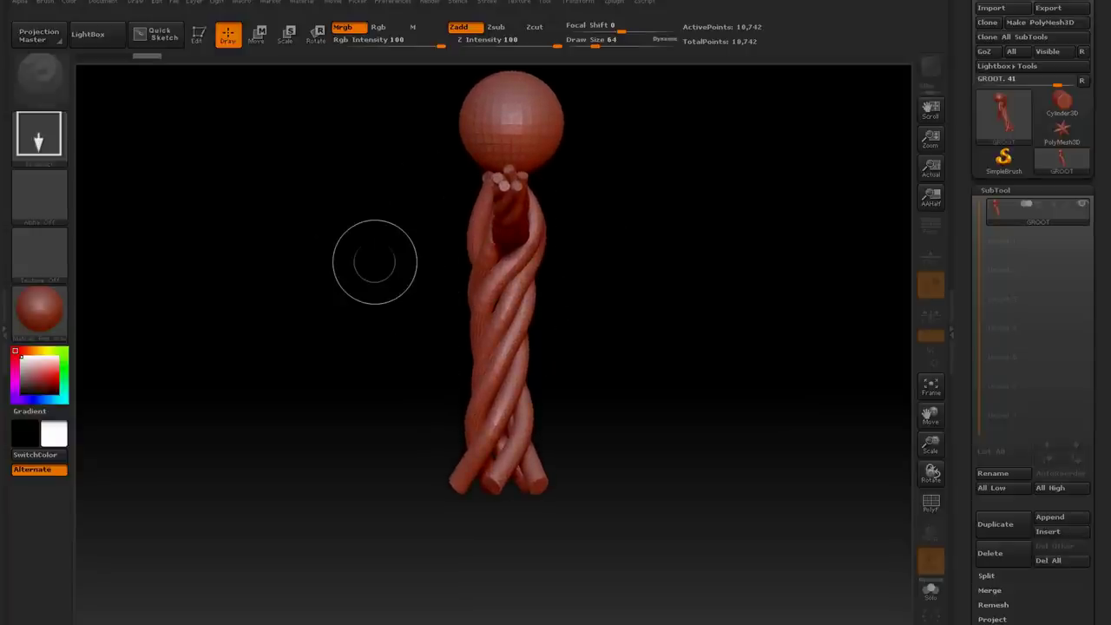
drag(395, 260, 403, 414)
drag(570, 260, 576, 408)
drag(611, 184, 615, 331)
drag(500, 293, 501, 369)
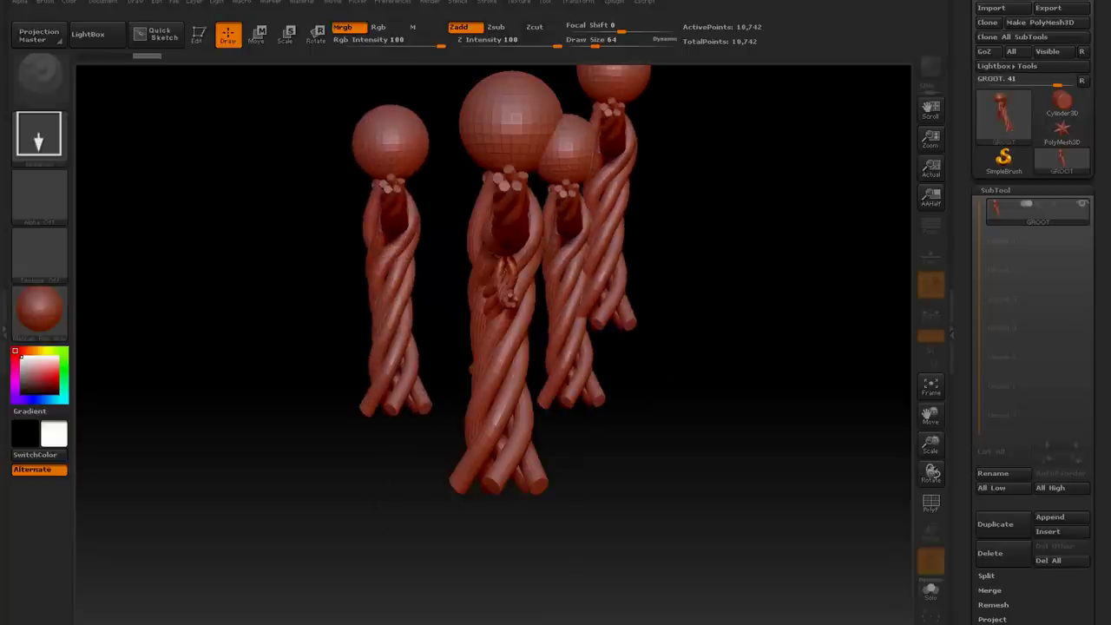
drag(407, 326, 408, 431)
drag(279, 253, 284, 413)
drag(640, 292, 646, 399)
drag(701, 290, 708, 422)
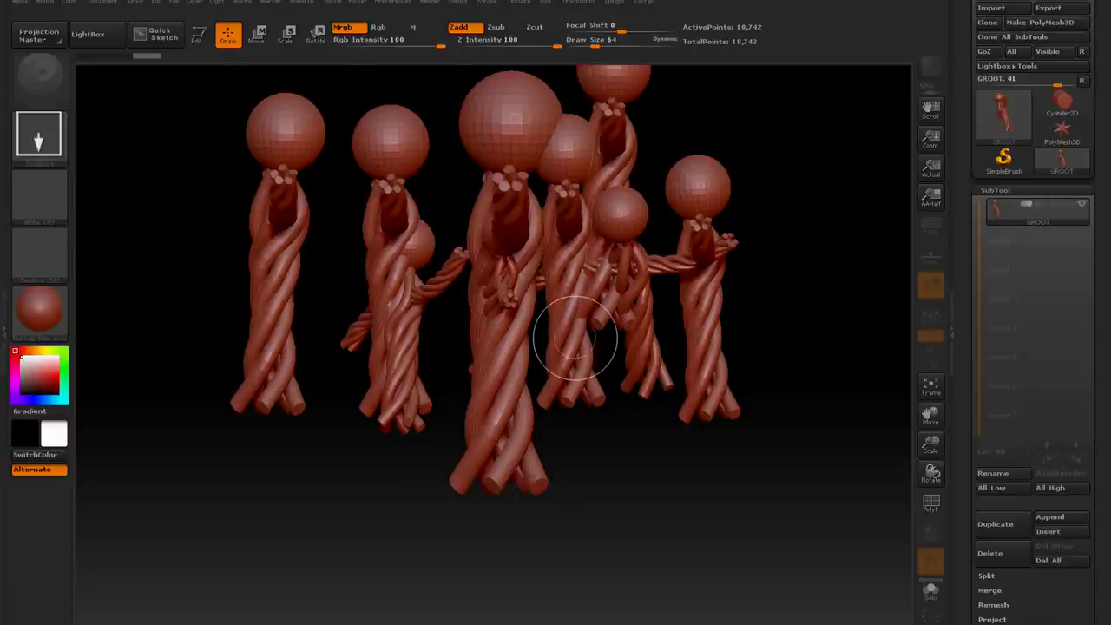
key(ctrl+n)
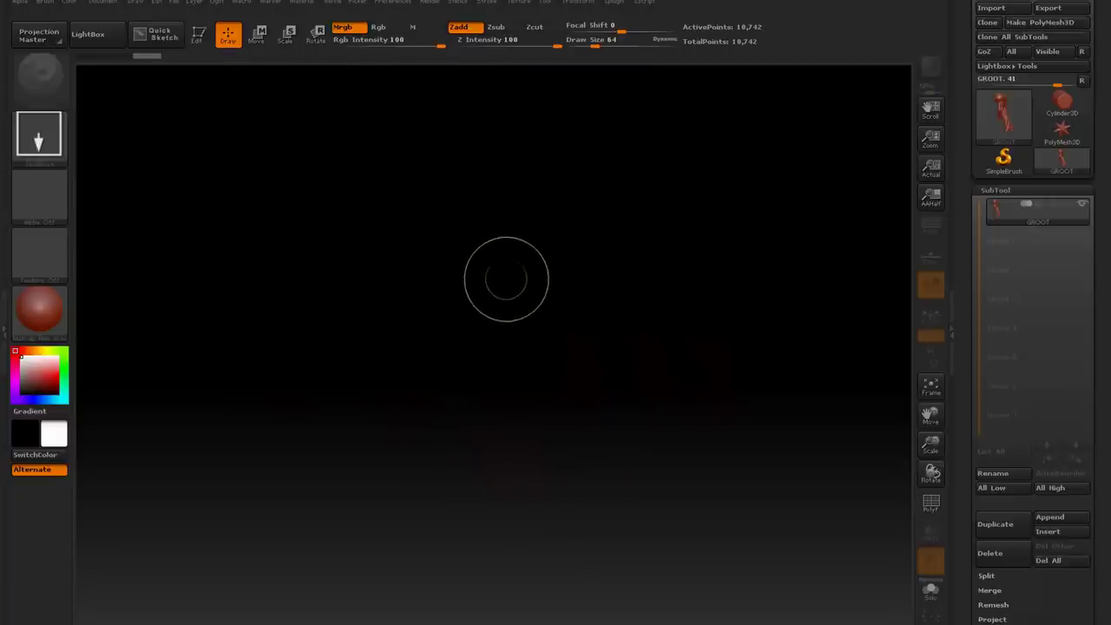
Draw a single GROOT mesh on the canvas, make it editable and centre it with both arms in view.
drag(506, 279, 506, 356)
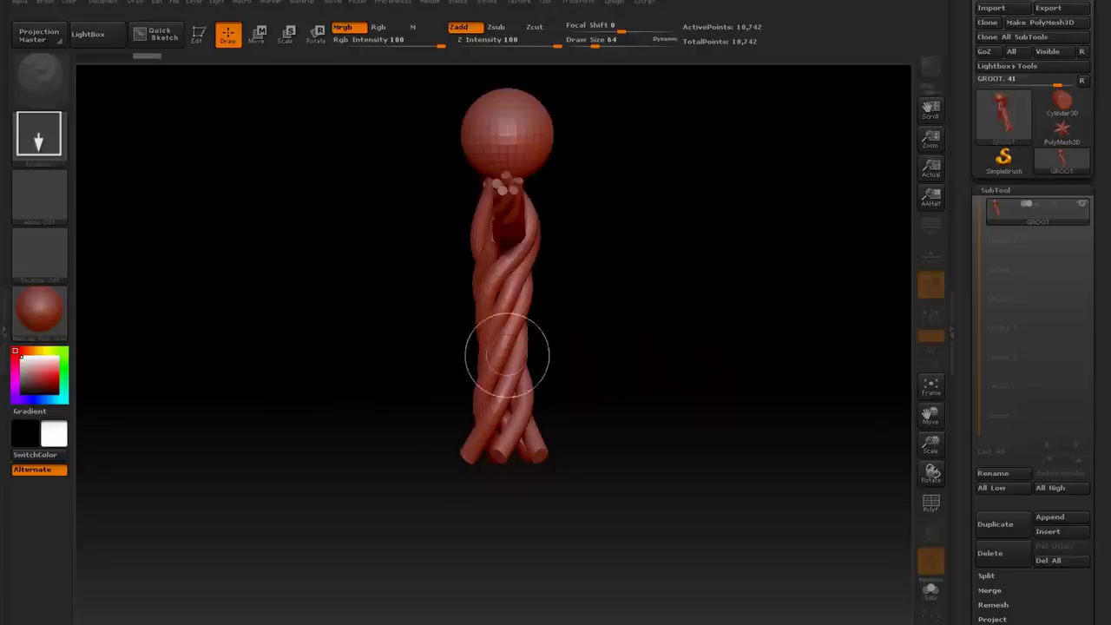
click(198, 35)
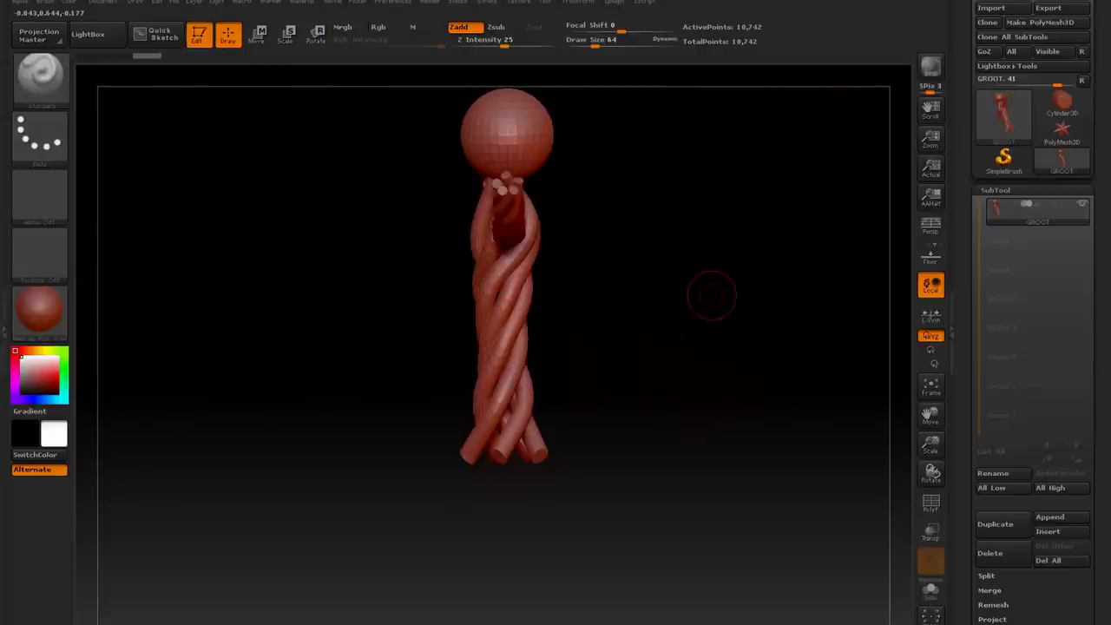
mouse_move(731, 304)
mouse_down()
mouse_move(620, 304)
mouse_move(763, 303)
mouse_move(542, 304)
mouse_move(663, 308)
mouse_up()
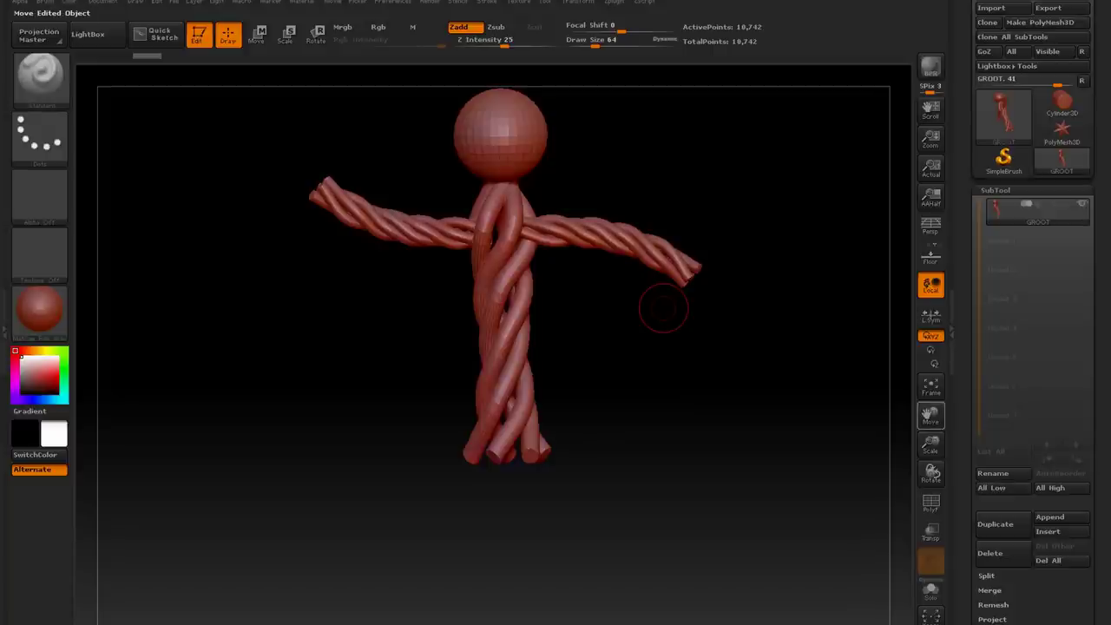
drag(926, 414, 932, 498)
mouse_move(764, 390)
mouse_down()
mouse_move(690, 391)
mouse_move(763, 391)
mouse_up()
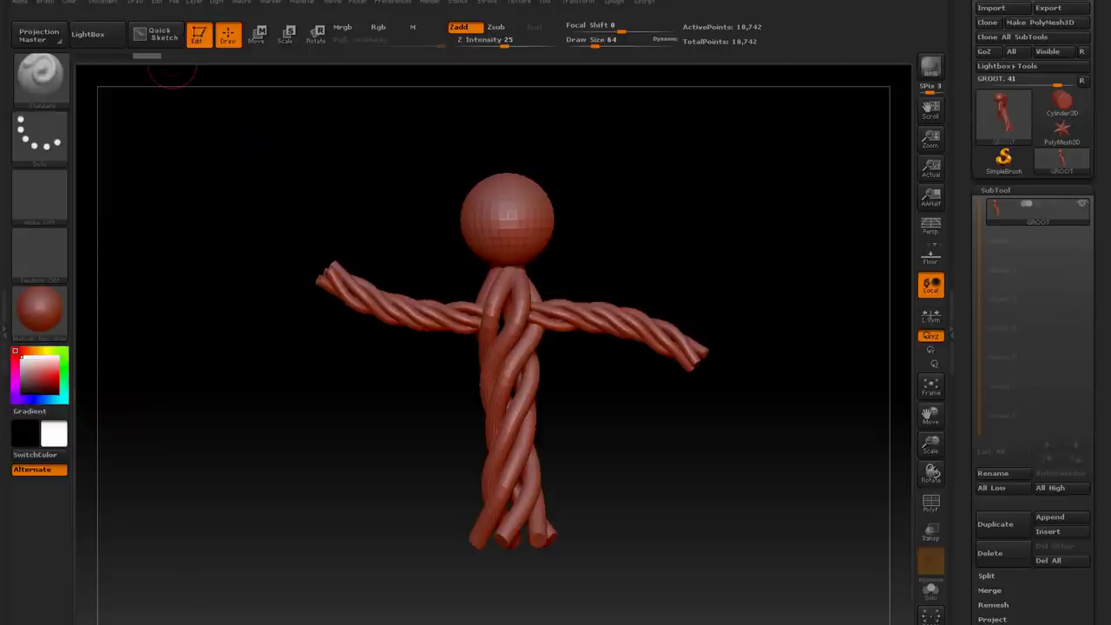
Change the document background to a light grey and turn on the polyframe display for the GROOT mesh.
click(102, 2)
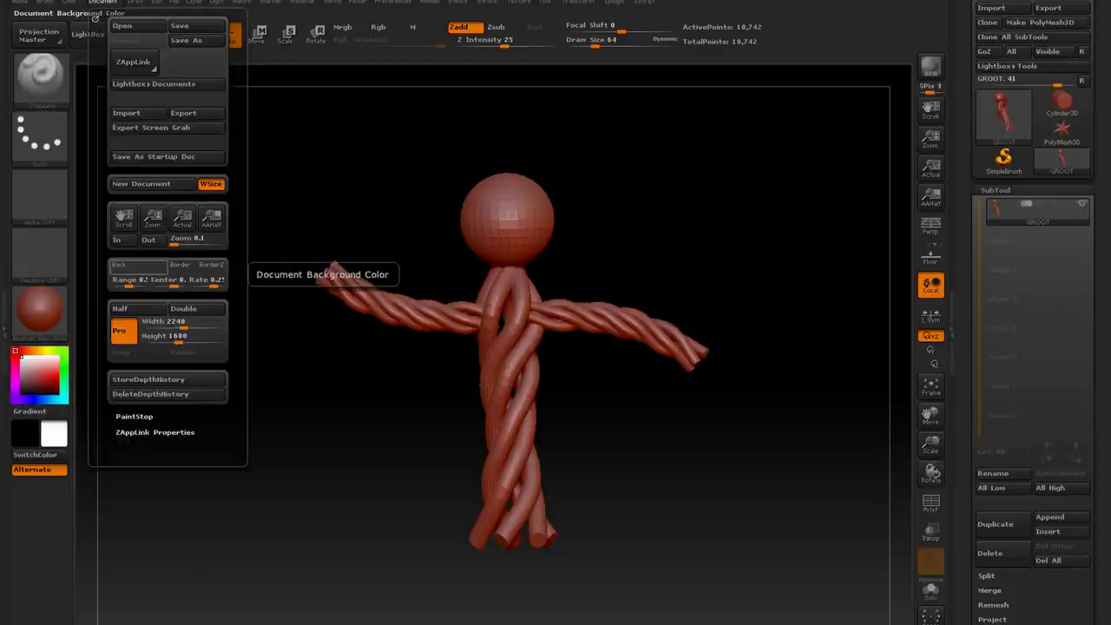
click(137, 264)
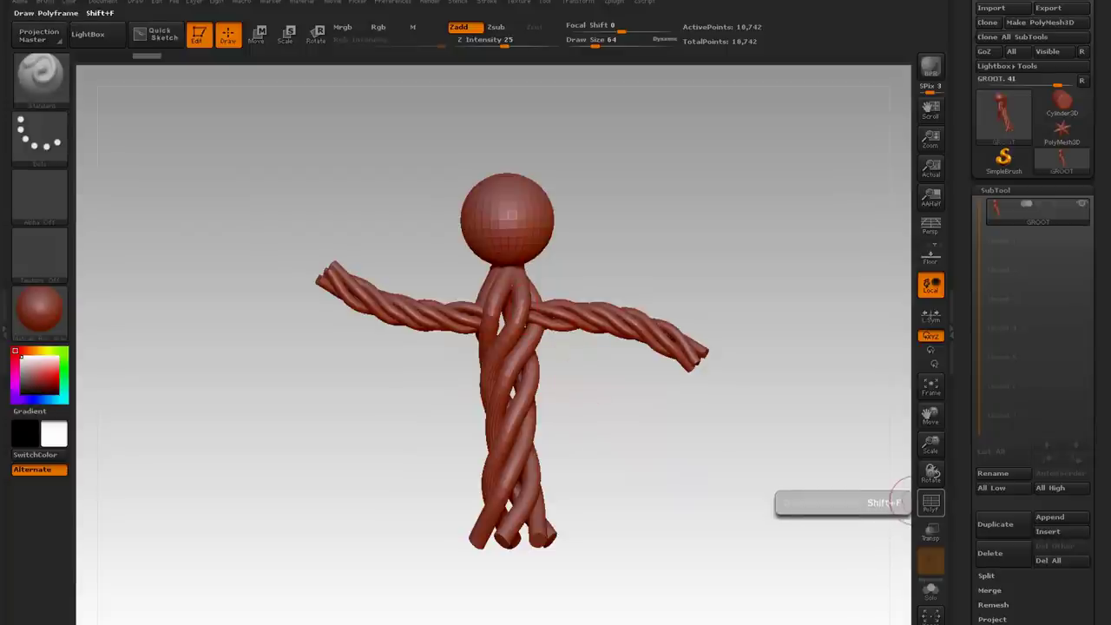
click(930, 503)
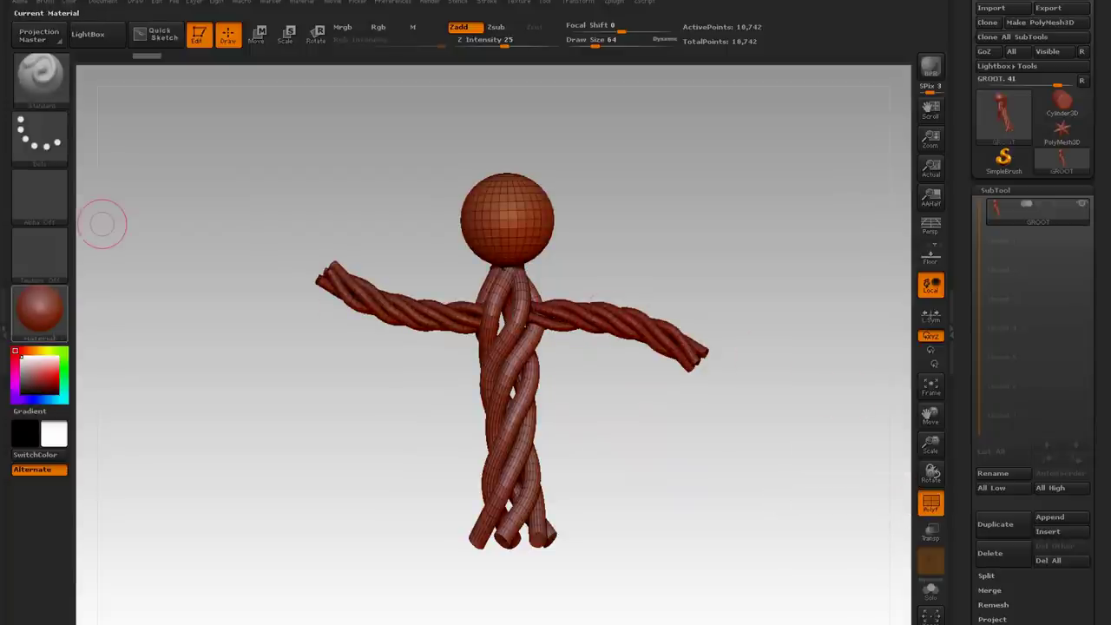
mouse_move(39, 312)
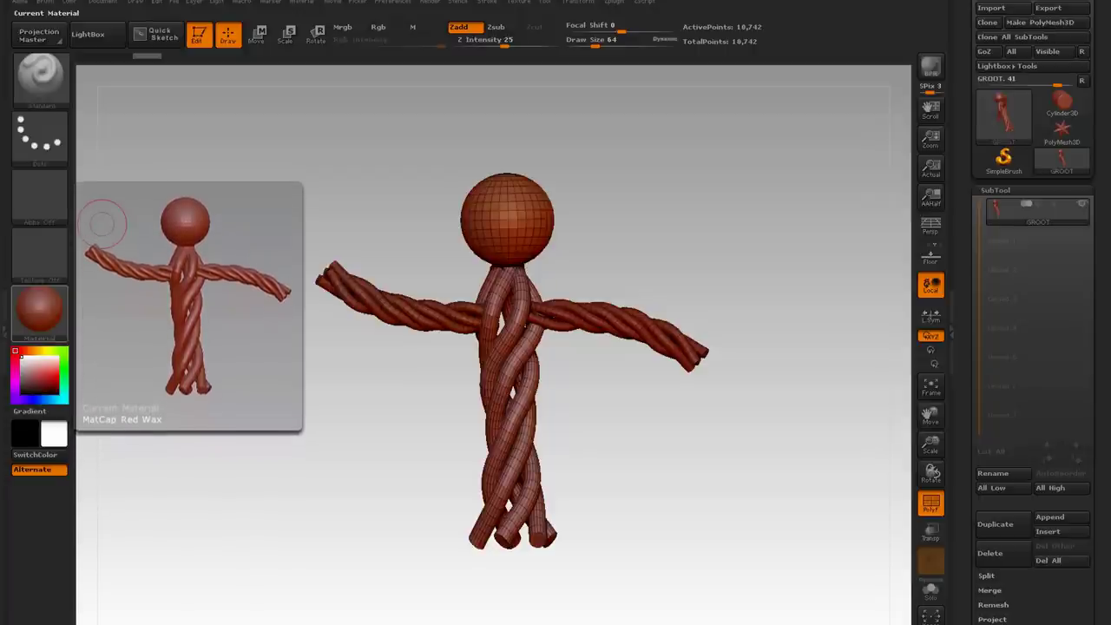
Apply the SkinShade4 material to the GROOT mesh.
click(39, 312)
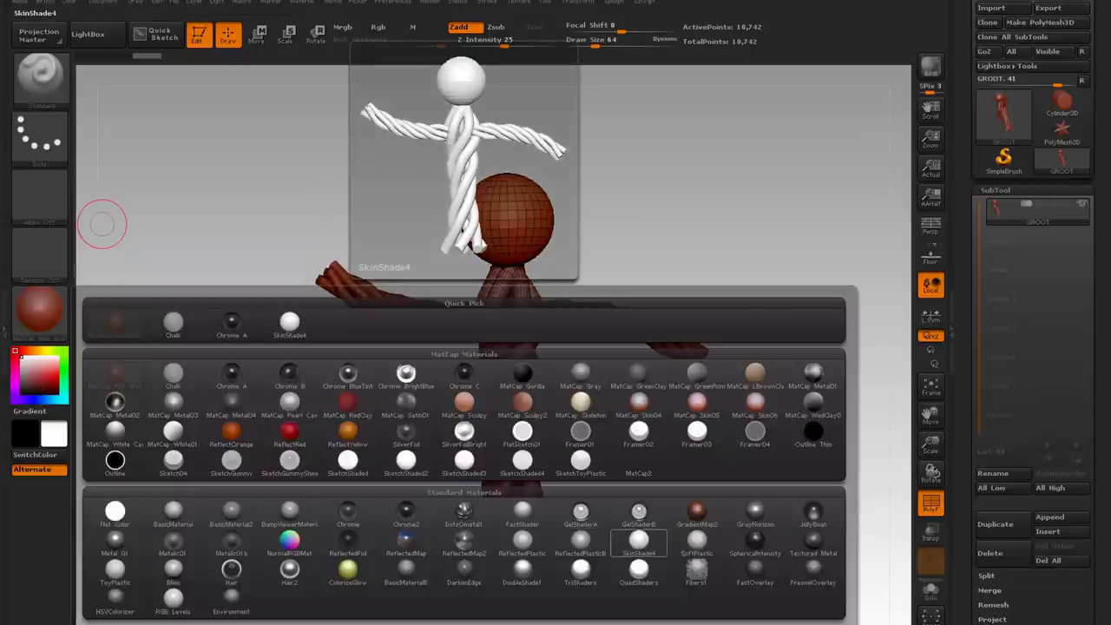
click(637, 542)
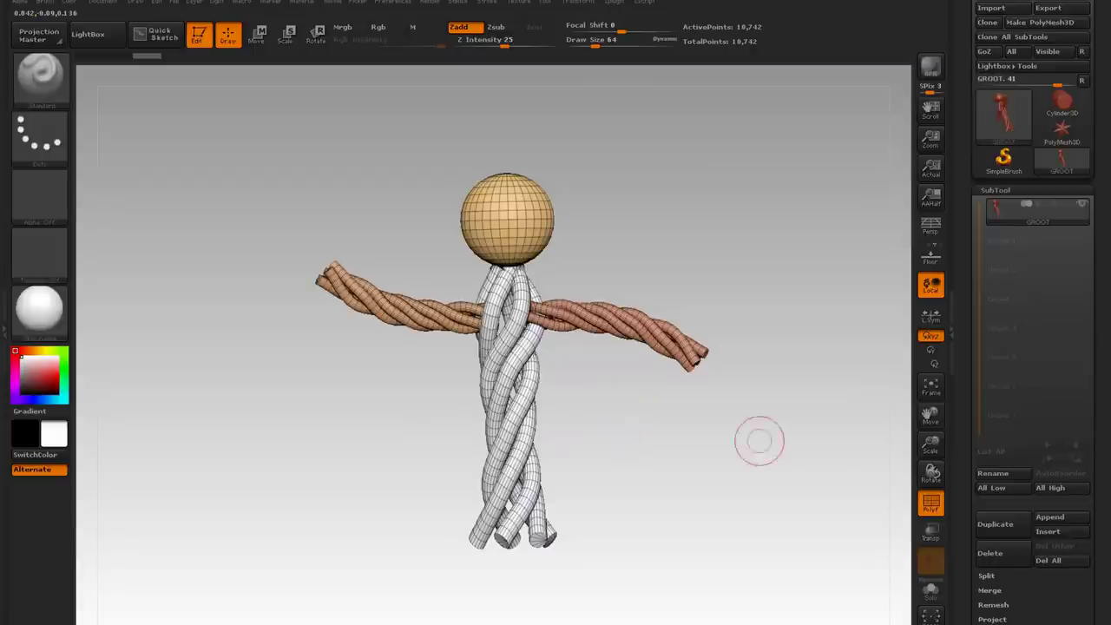
drag(930, 445, 931, 451)
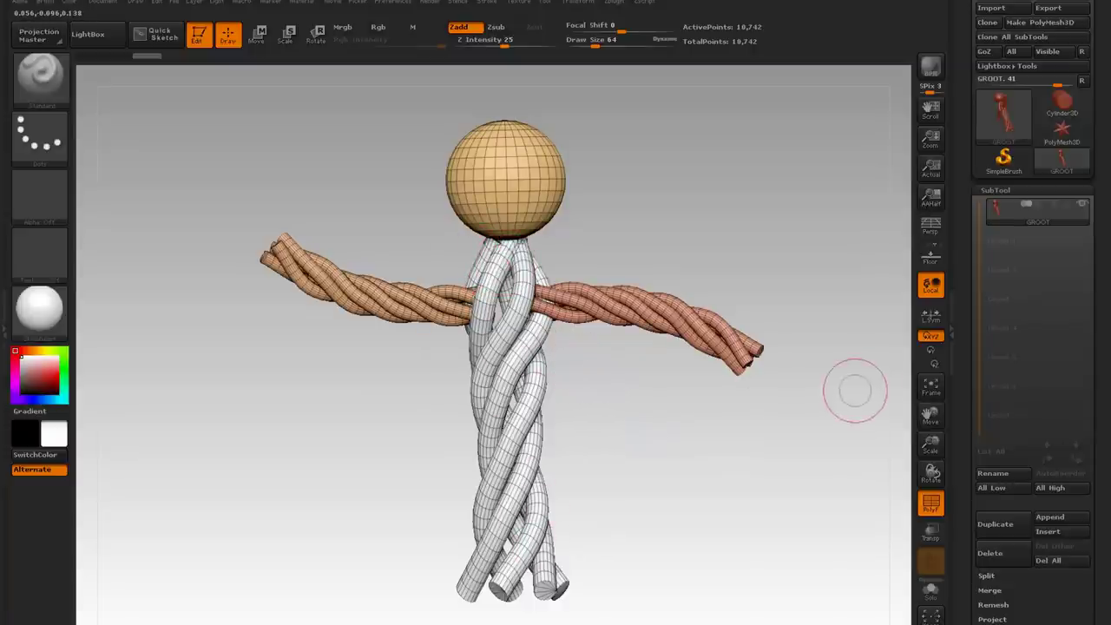
Assign automatic polygroups so that every strand and the head sphere get their own group.
drag(1098, 434, 1099, 172)
drag(1098, 382, 1099, 173)
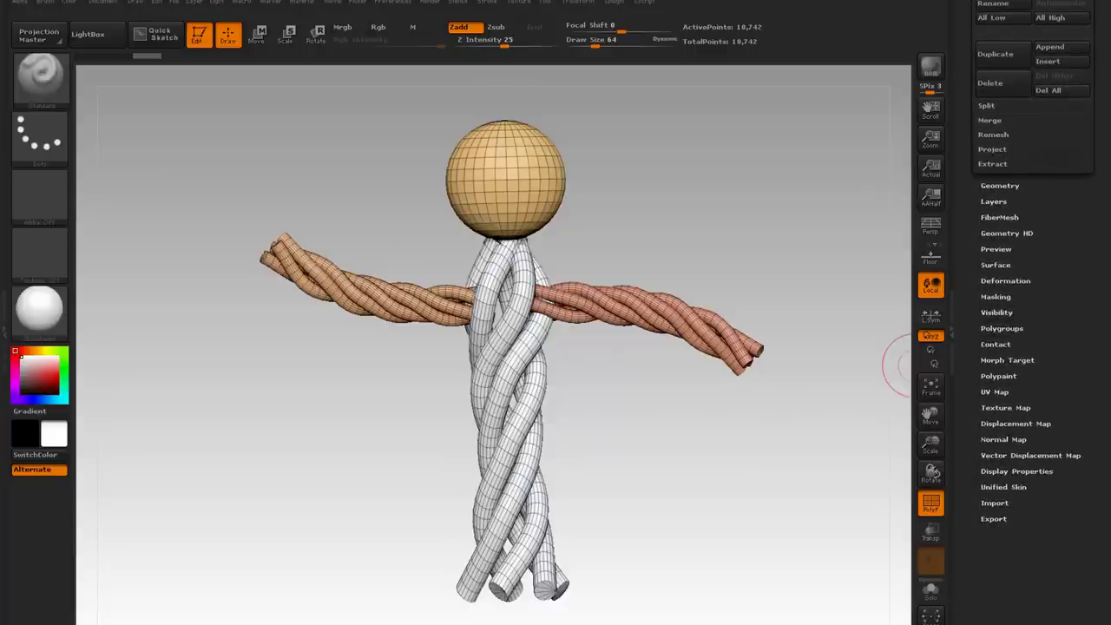
click(1001, 327)
drag(1099, 260, 1099, 363)
click(1002, 117)
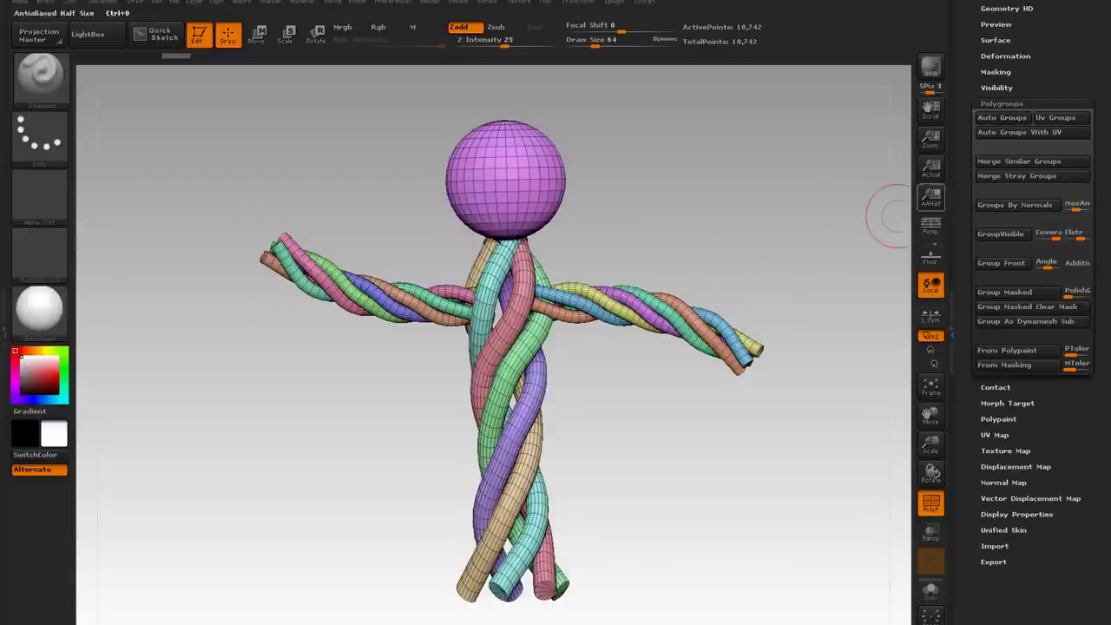
Split the GROOT mesh into separate SubTools by polygroup, accepting the non-undoable operation for the rest of the session.
drag(1098, 173, 1098, 445)
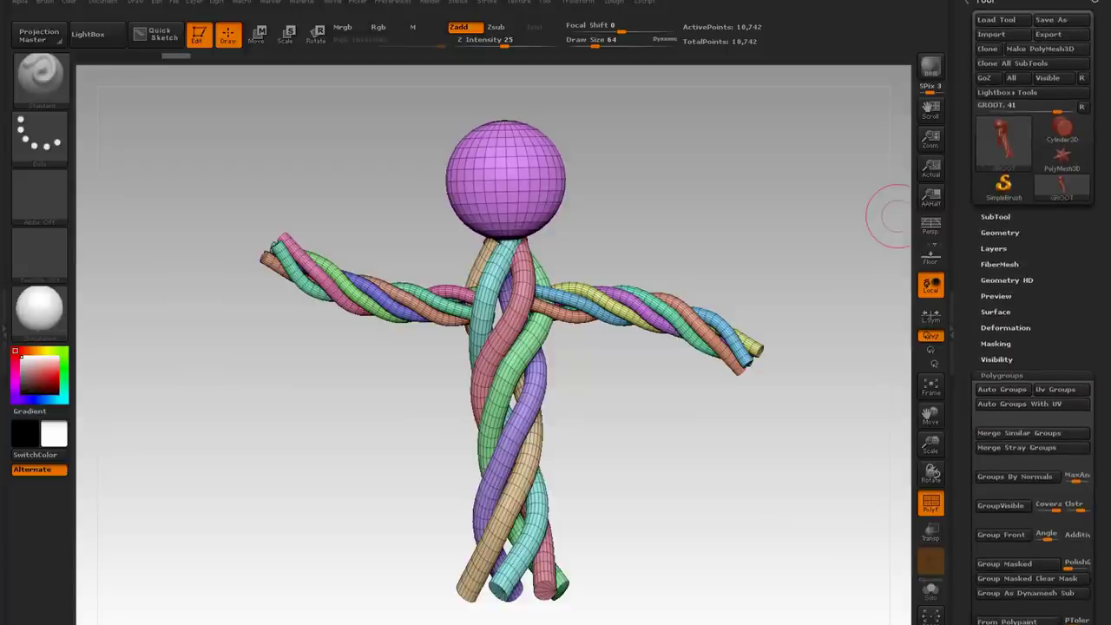
click(995, 216)
drag(1098, 261, 1098, 235)
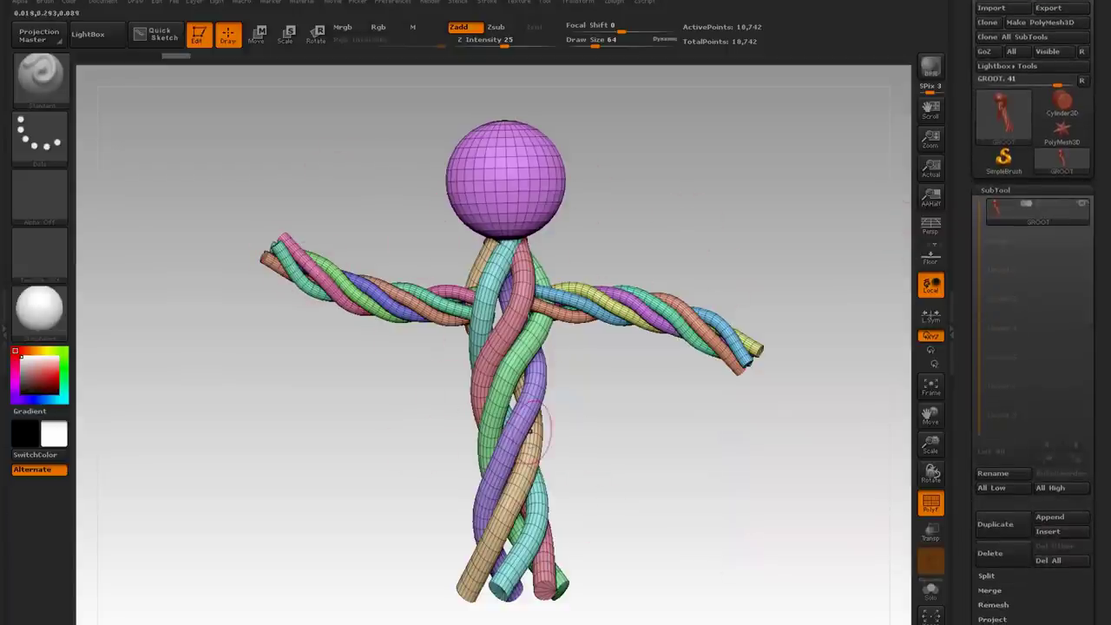
mouse_move(1037, 211)
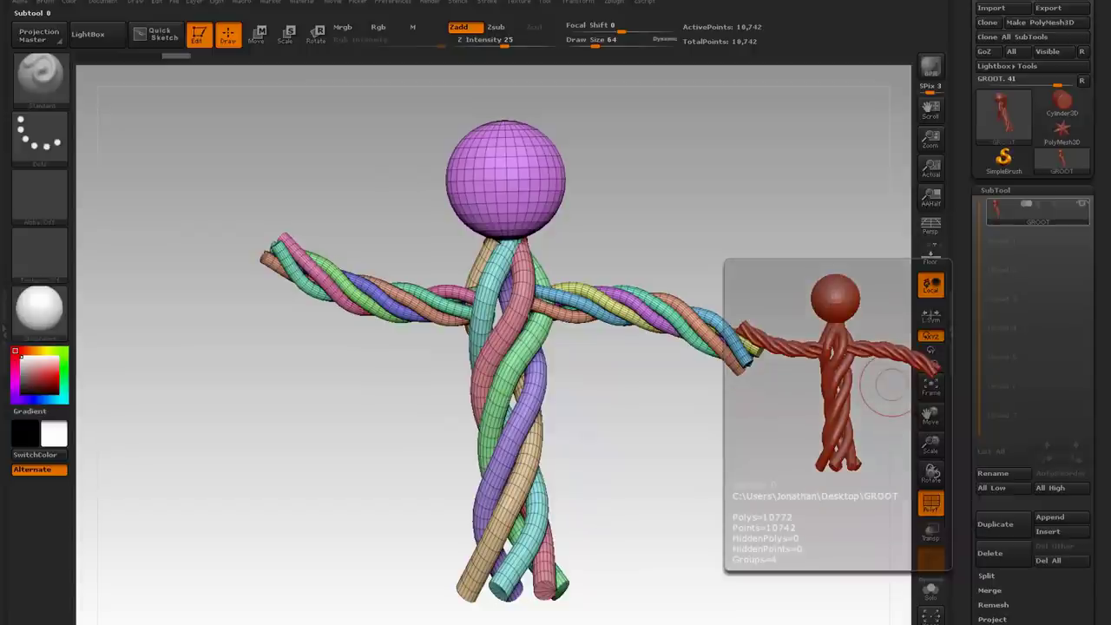
drag(1036, 573, 1036, 512)
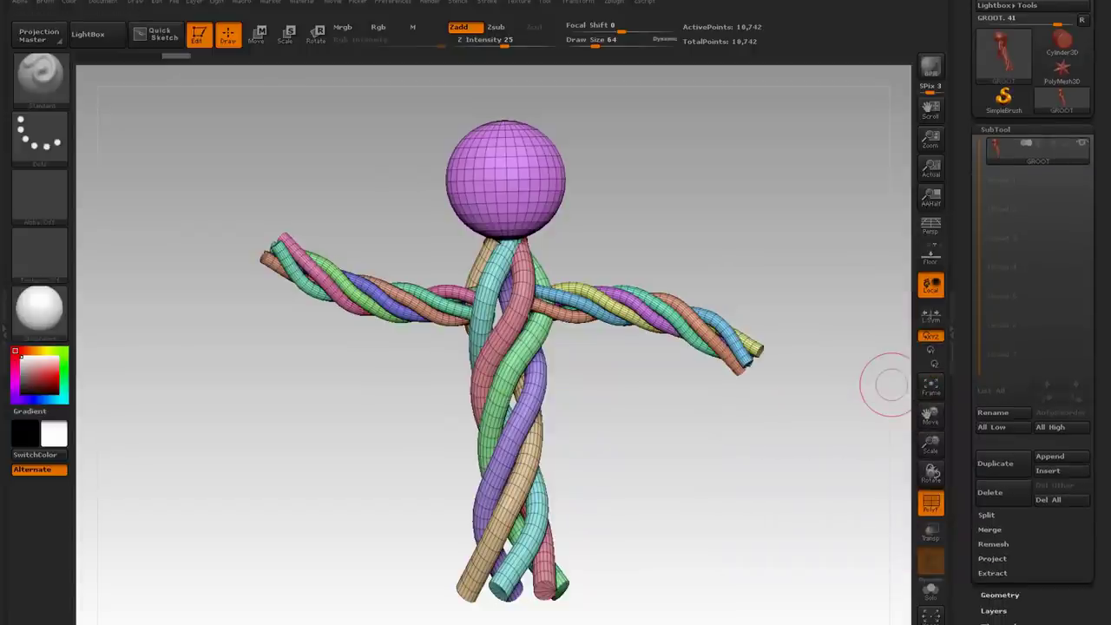
click(986, 514)
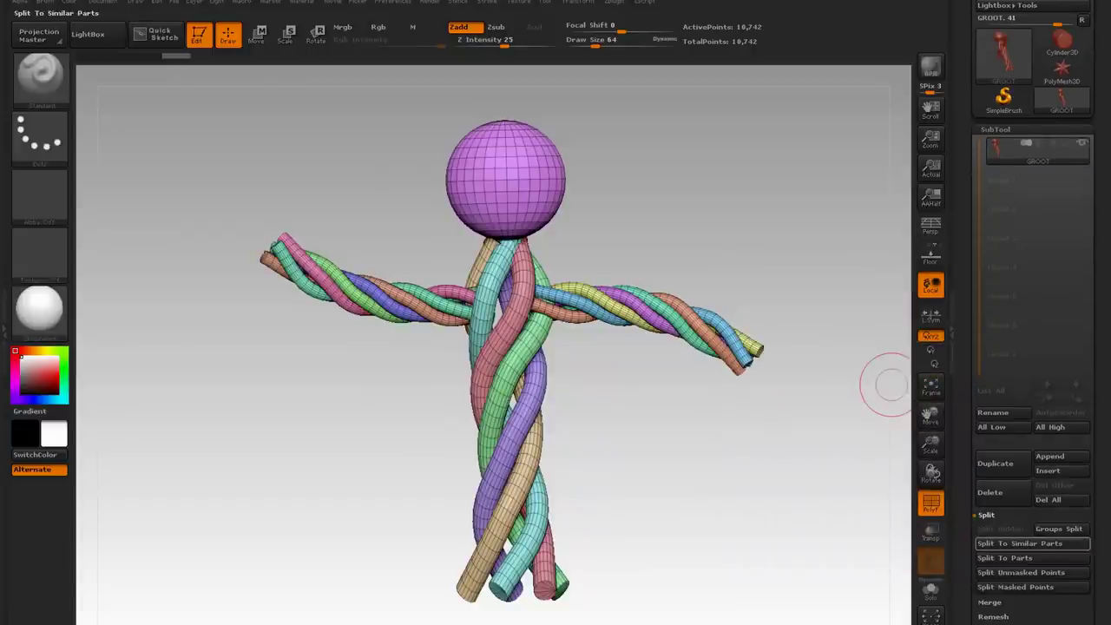
click(892, 387)
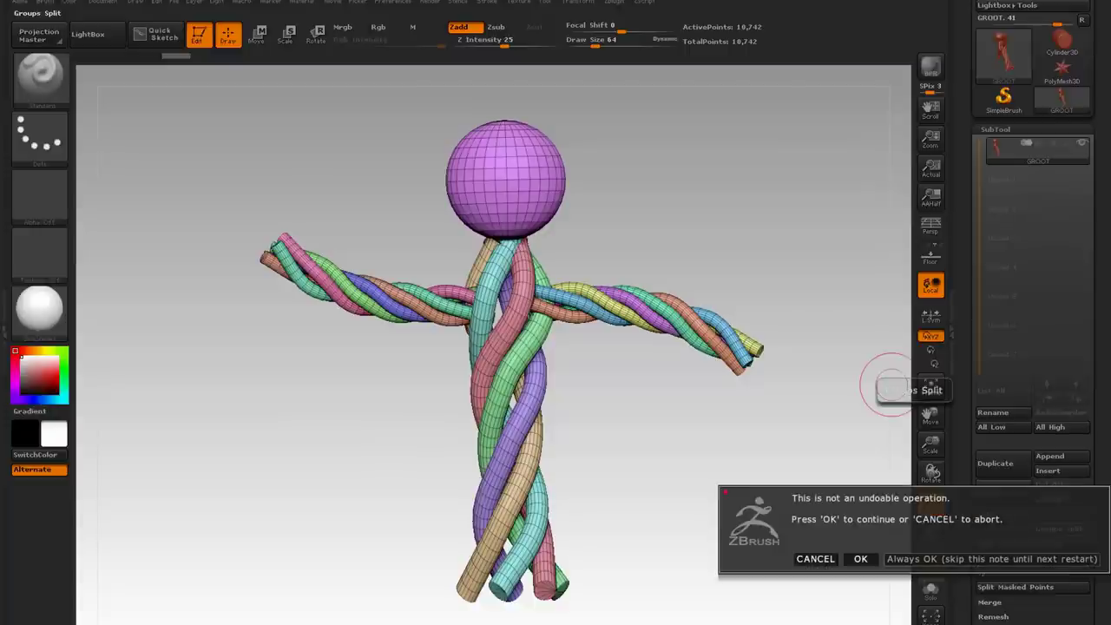
click(992, 559)
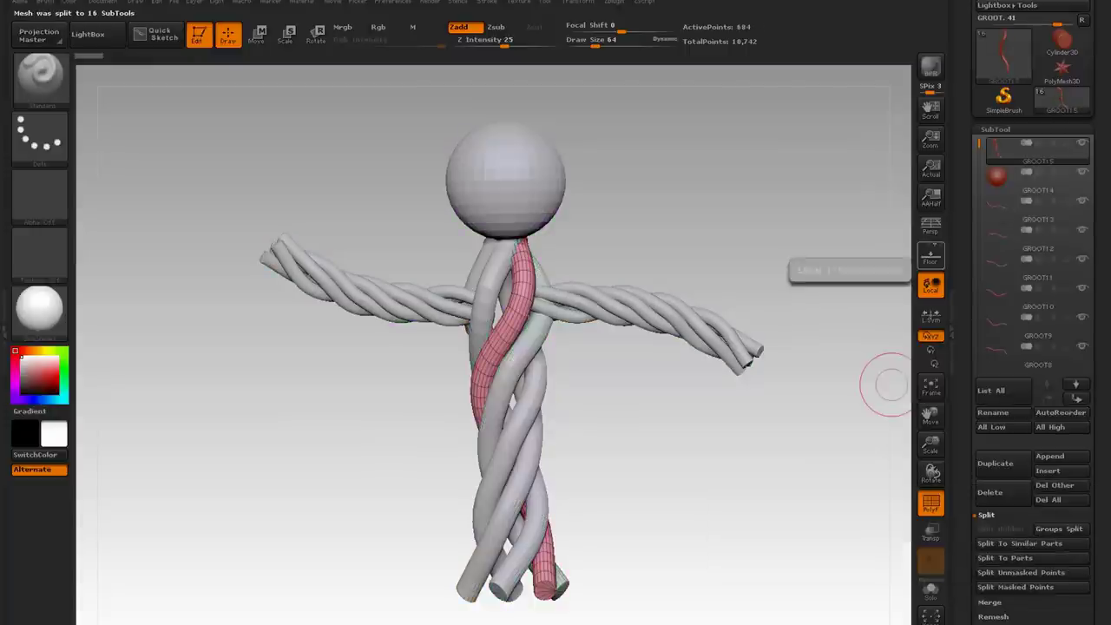
Browse the split SubTools in the list, switching between arm strands such as GROOT11 and GROOT9.
mouse_move(979, 144)
mouse_down()
mouse_move(979, 283)
mouse_move(979, 143)
mouse_up()
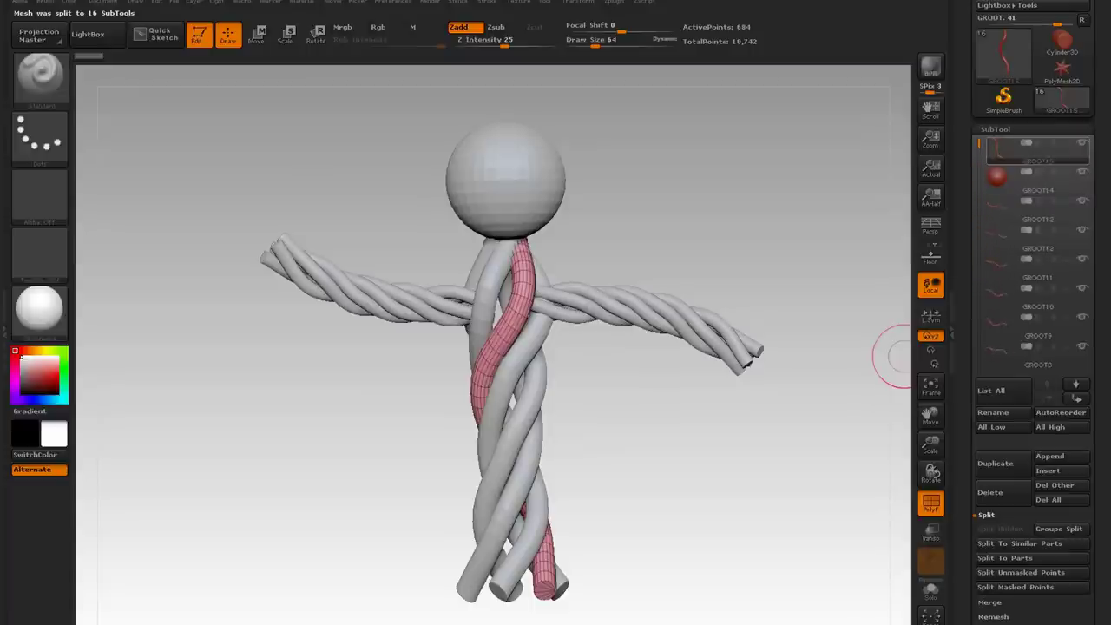
click(1033, 209)
key(Down)
key(Down)
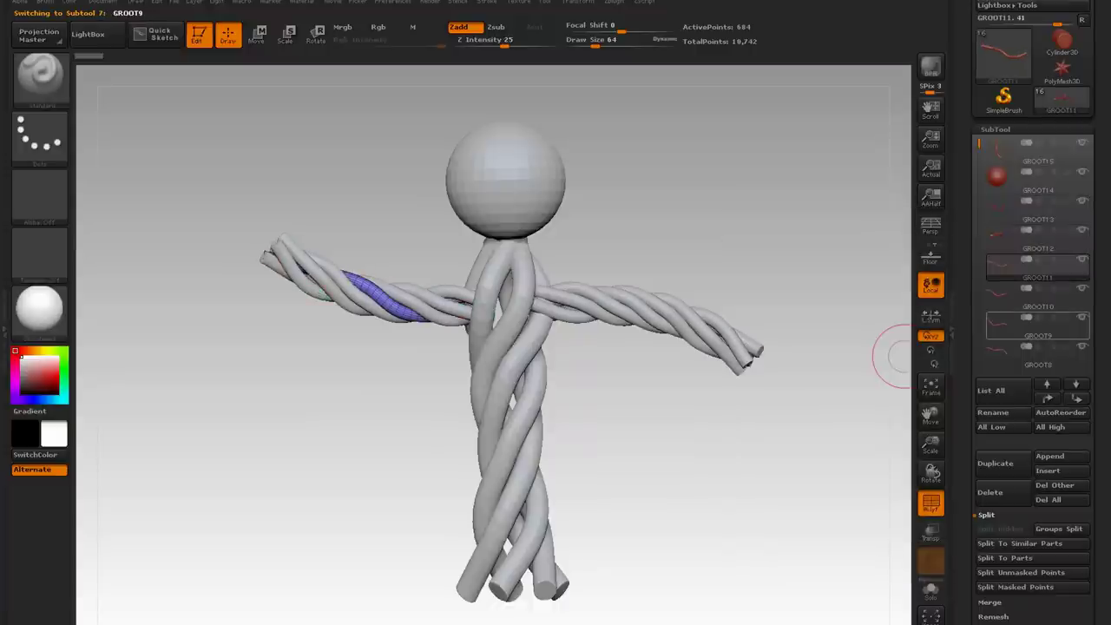
mouse_move(979, 200)
mouse_down()
mouse_move(979, 135)
mouse_move(979, 164)
mouse_move(979, 149)
mouse_up()
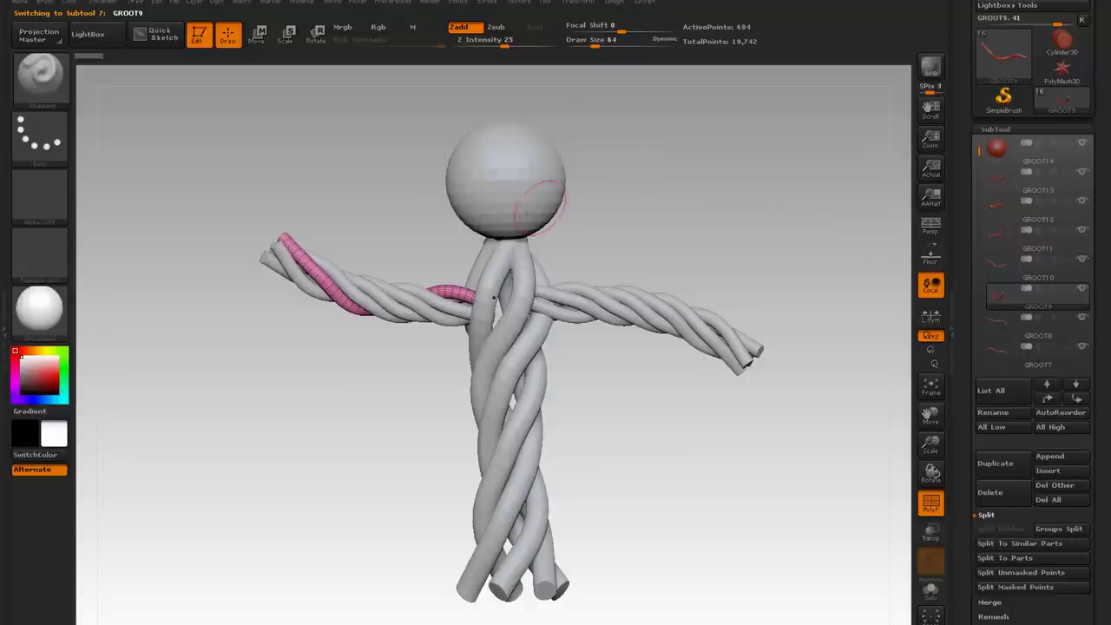
Set the draw size to 35 and pick arm and trunk strands directly on the model, ending on trunk strand GROOT3.
drag(593, 45, 587, 45)
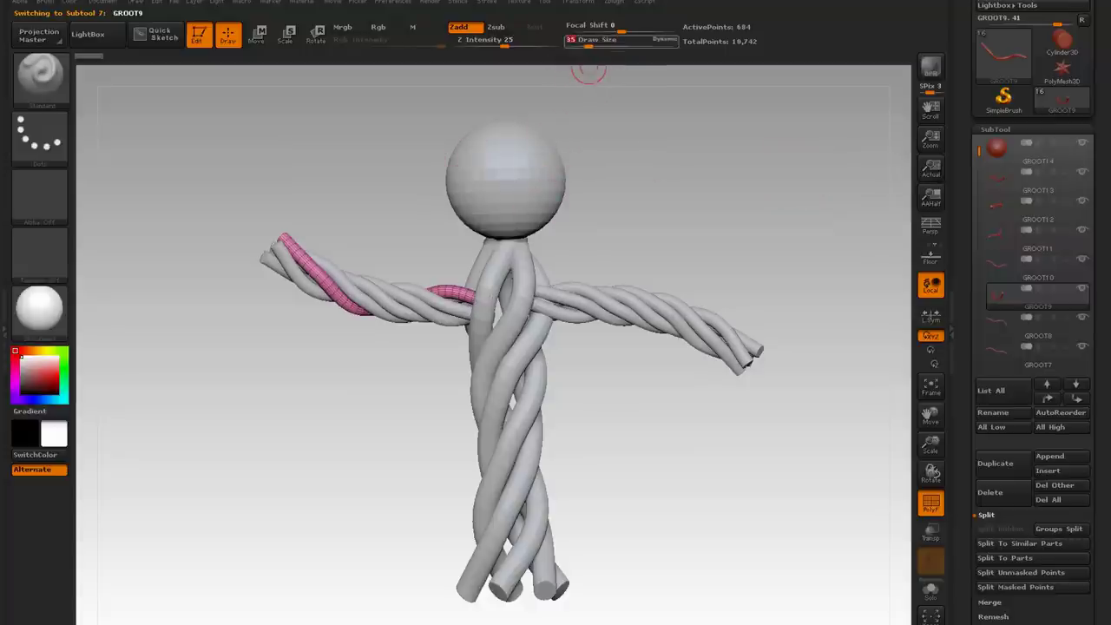
alt+click(584, 298)
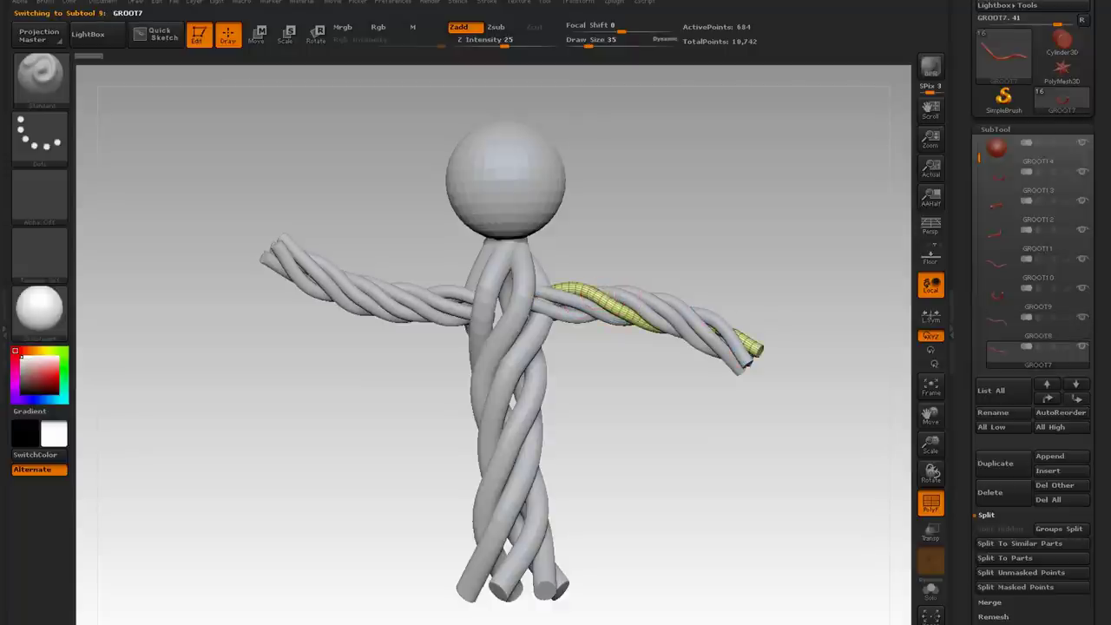
alt+click(631, 301)
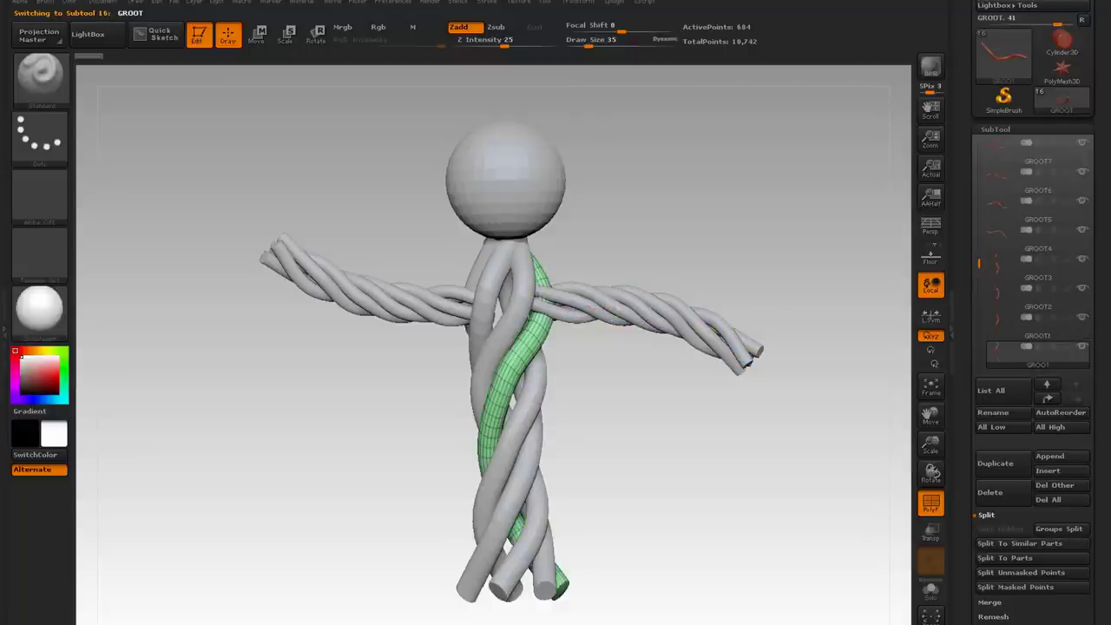
alt+click(539, 389)
alt+click(510, 321)
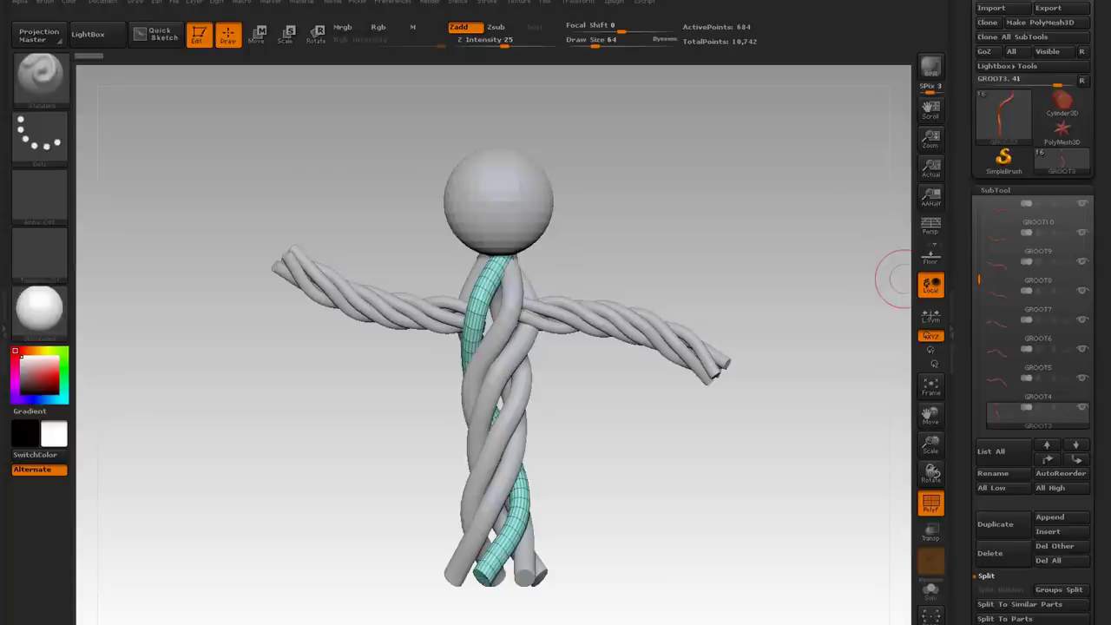
Examine the trunk strands from below and look over the geometry's Modify Topology options.
drag(904, 278, 897, 156)
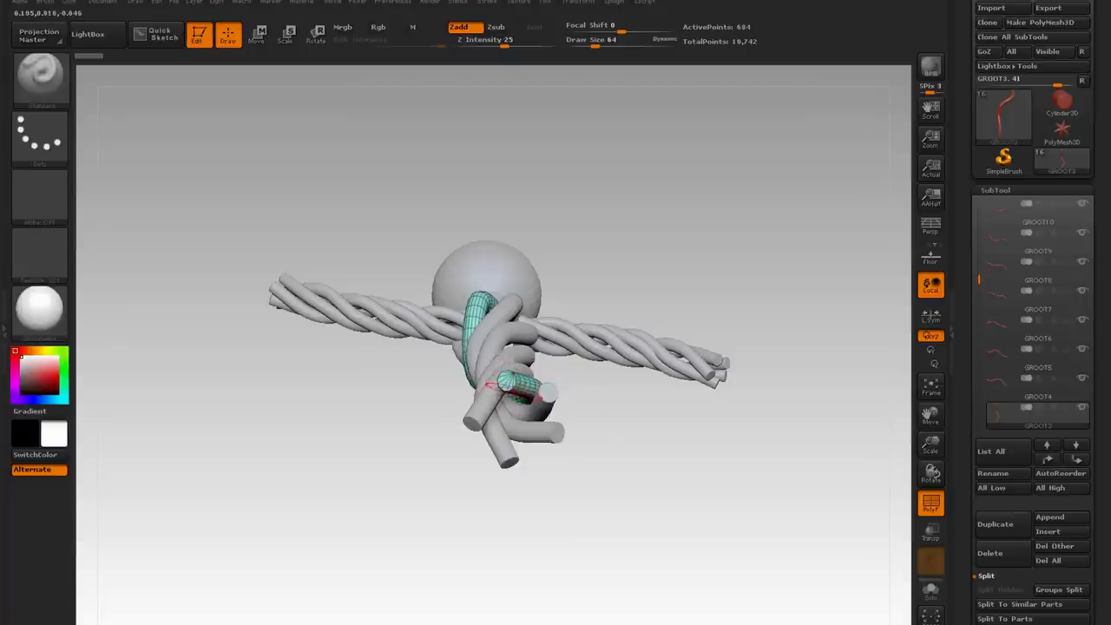
drag(989, 504, 989, 275)
click(998, 498)
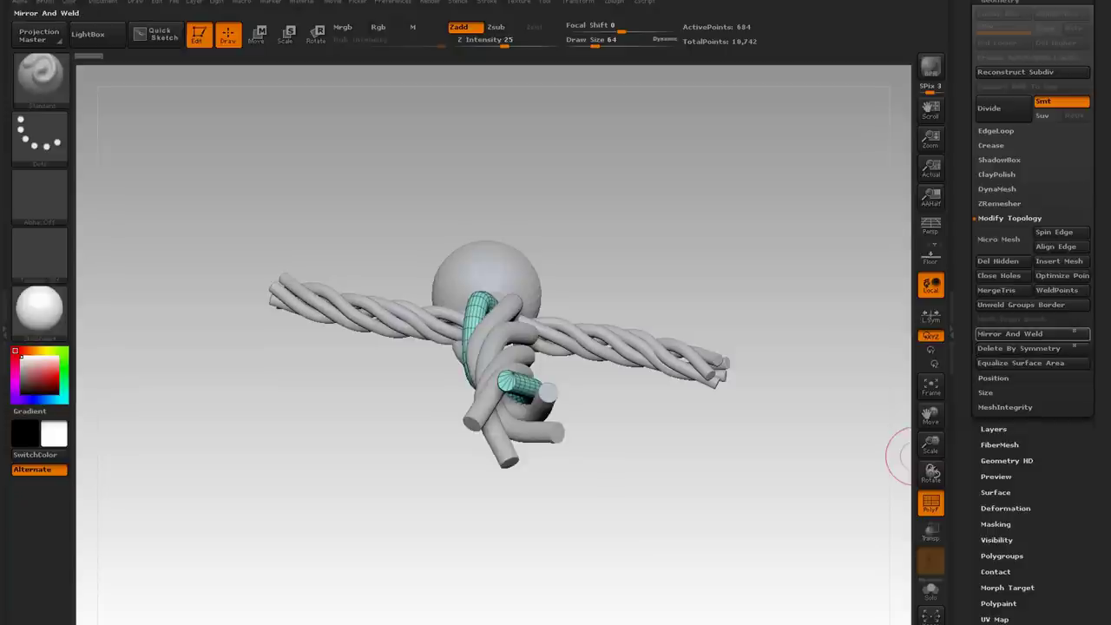
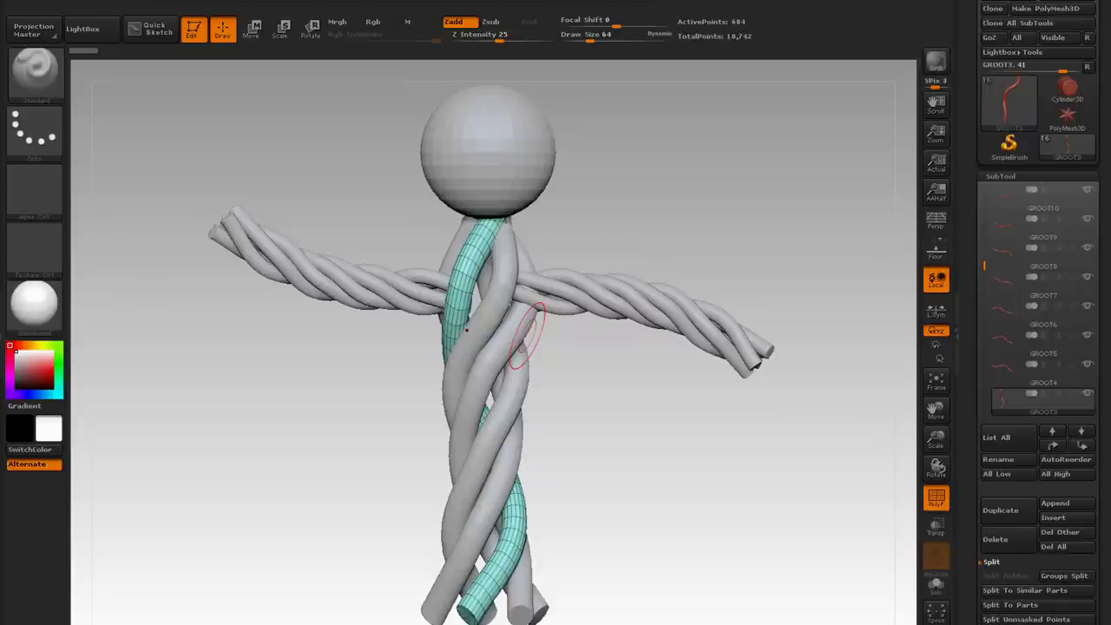
Merge the trunk strand GROOT3 with the three trunk strands GROOT2, GROOT1 and GROOT below it.
drag(984, 266, 984, 315)
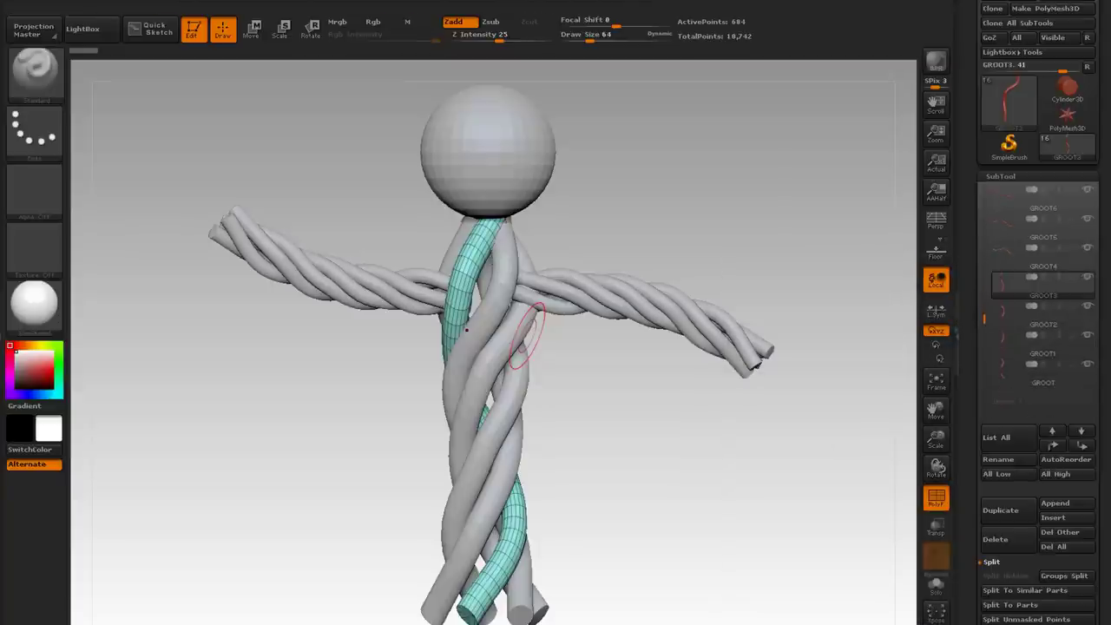
drag(1104, 408, 1103, 279)
click(995, 520)
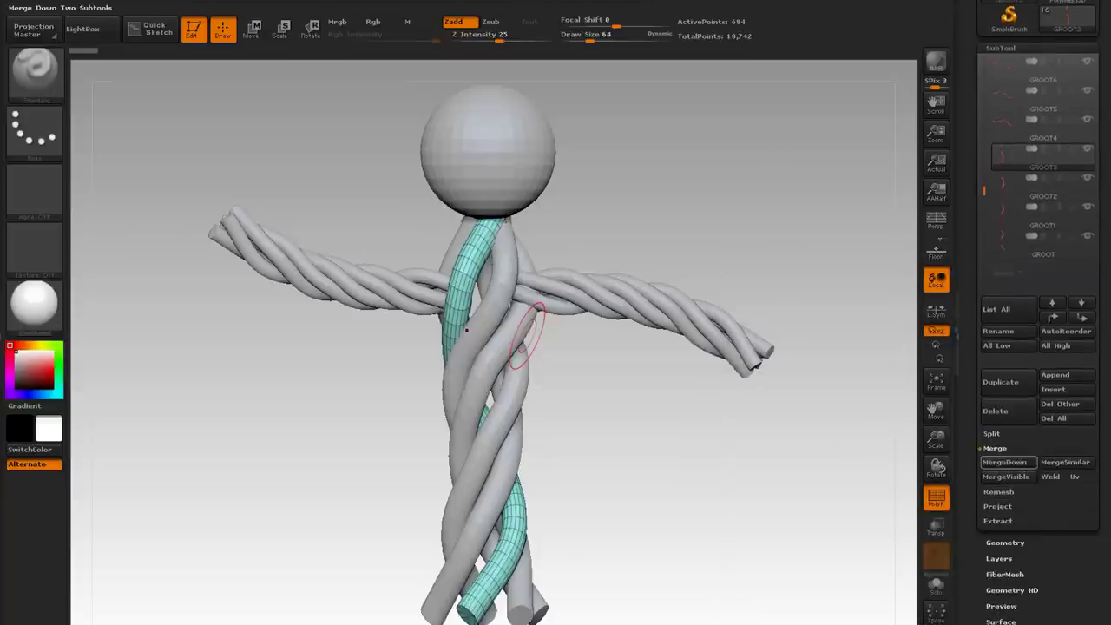
click(1006, 462)
click(996, 491)
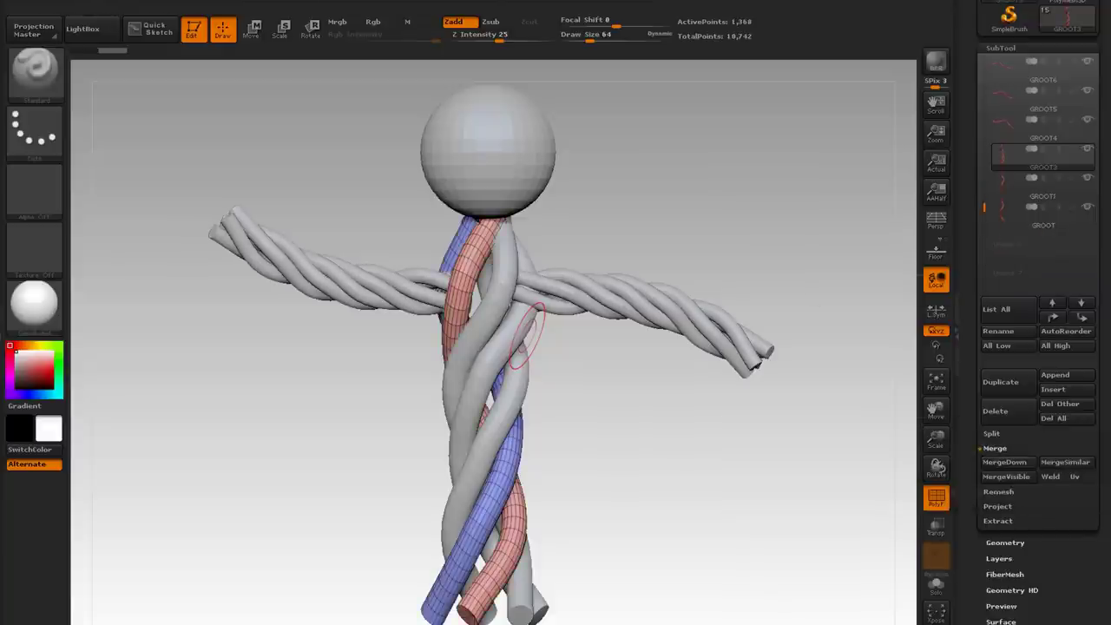
click(1007, 463)
click(1006, 462)
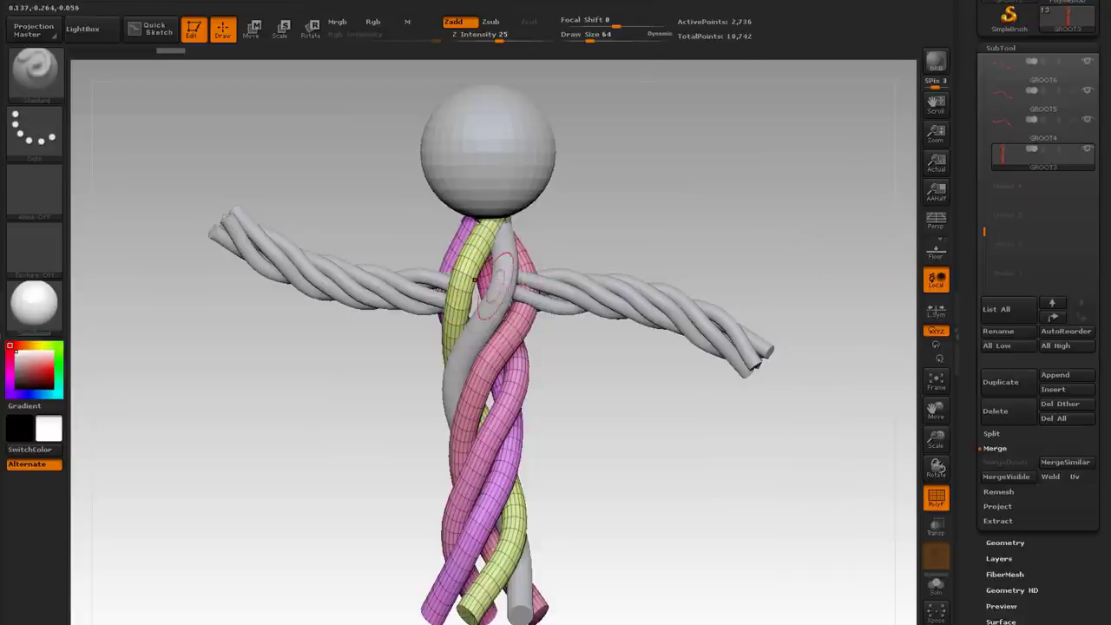
Move the remaining trunk strand GROOT15 to the end of the SubTool list and merge it into GROOT3.
drag(984, 232, 984, 60)
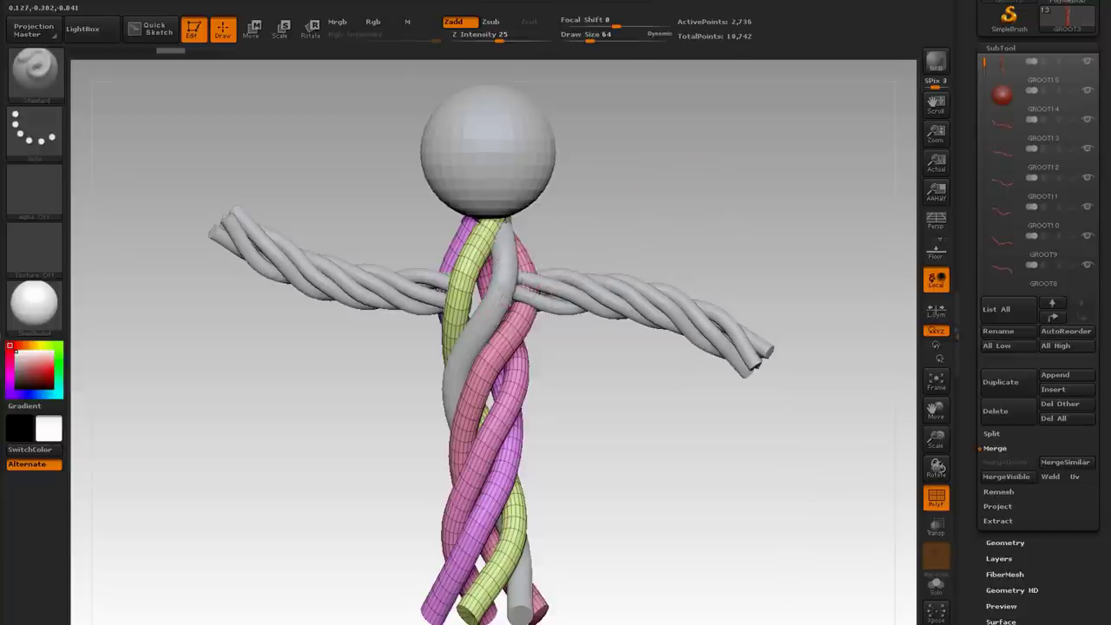
alt+click(491, 287)
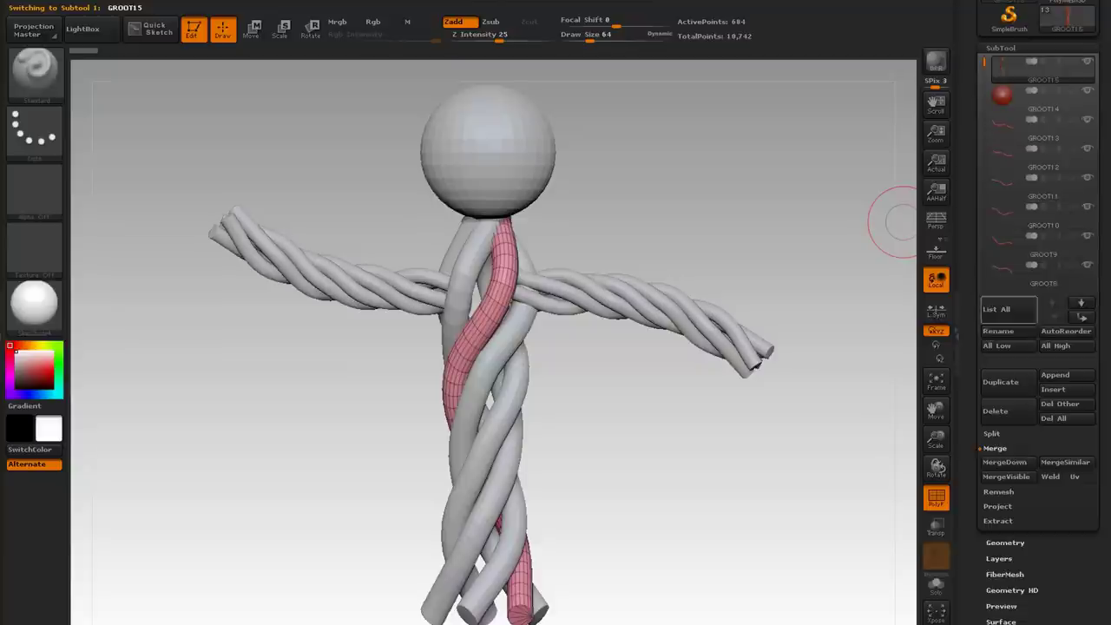
click(1081, 317)
click(1081, 316)
click(1081, 316)
click(1081, 317)
click(1081, 316)
click(1081, 317)
click(1081, 316)
click(1081, 316)
click(1081, 317)
click(1081, 316)
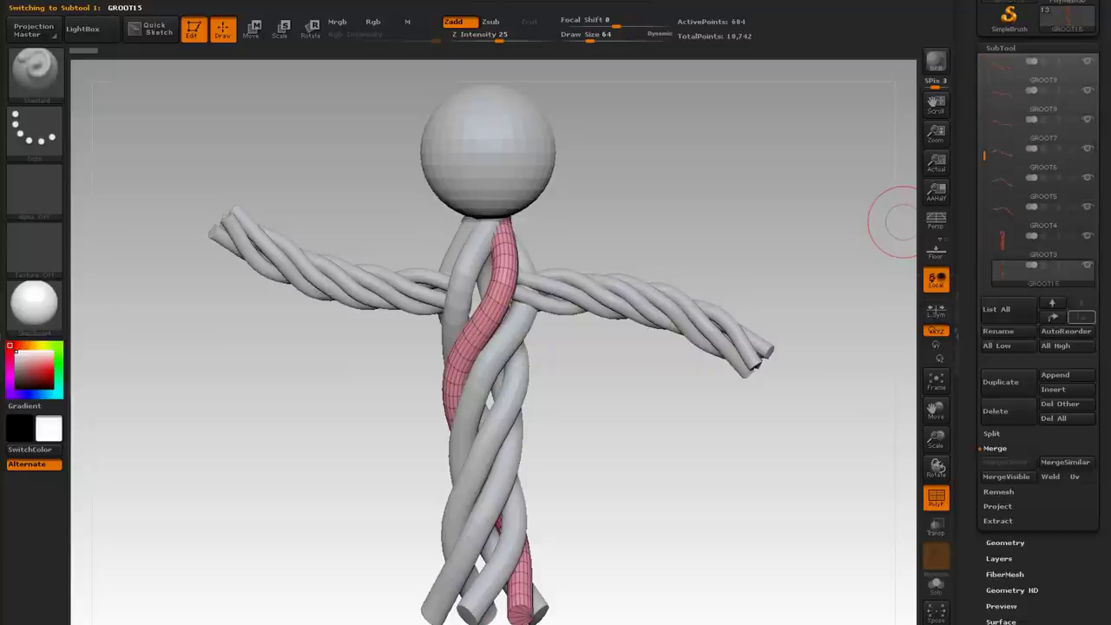
click(1042, 247)
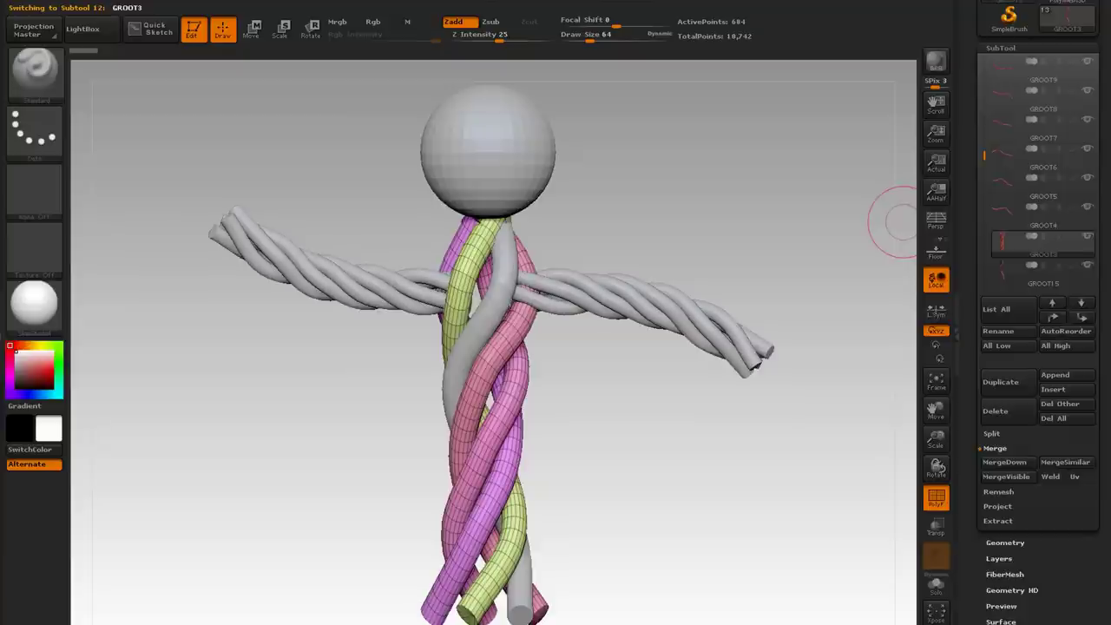
click(1008, 463)
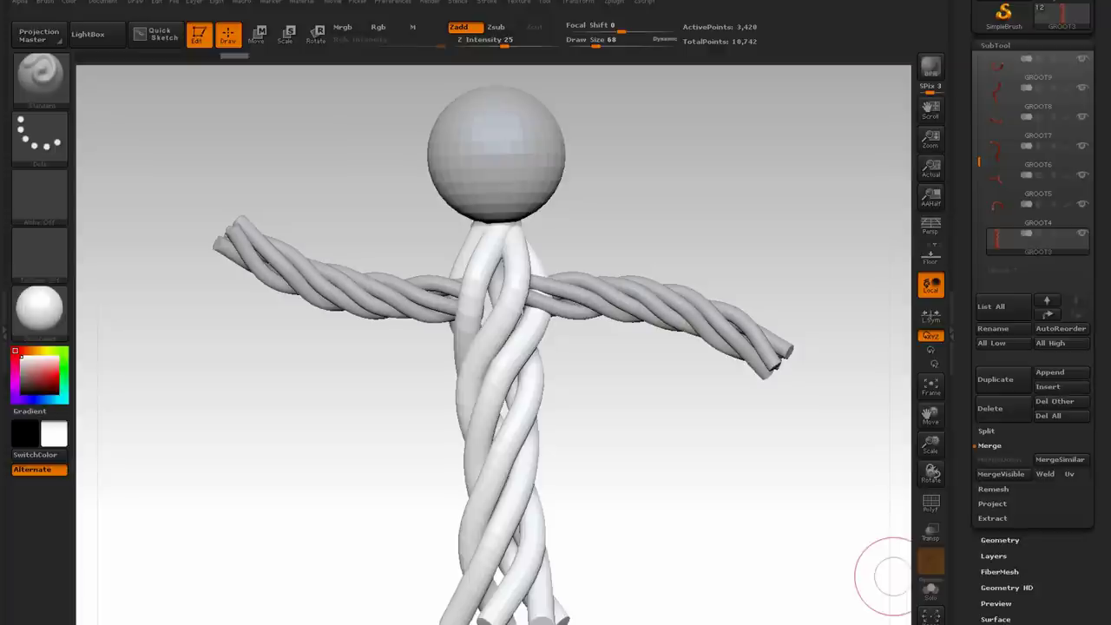
Subdivide the merged trunk mesh three times with smoothing on, up to subdivision level 4.
drag(965, 521, 965, 377)
click(999, 398)
drag(965, 113, 965, 181)
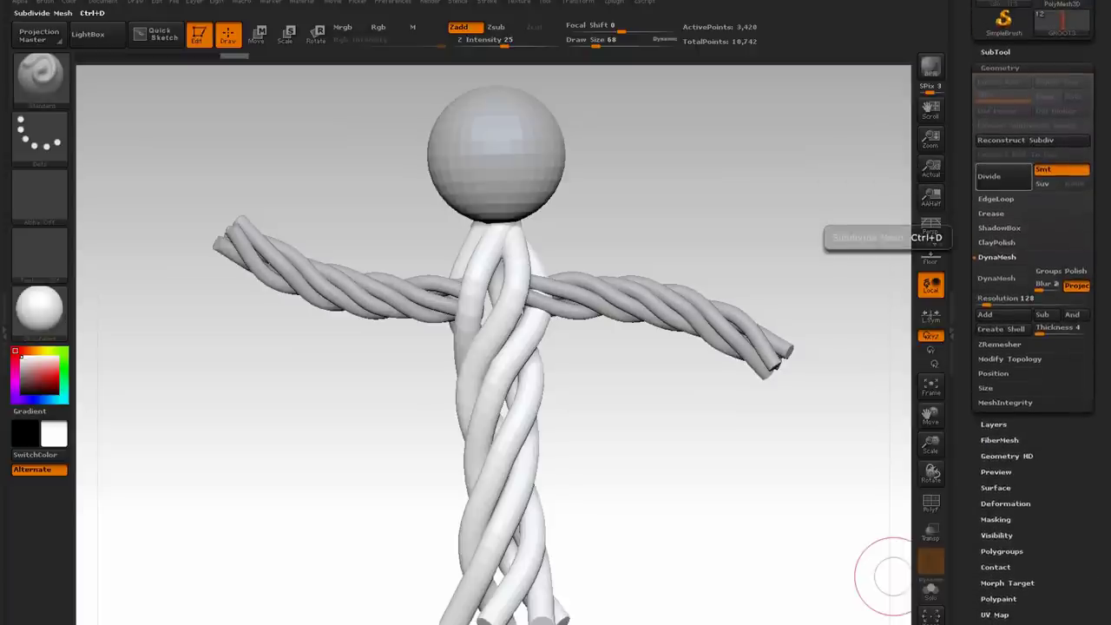
click(1002, 177)
click(1002, 177)
click(1002, 176)
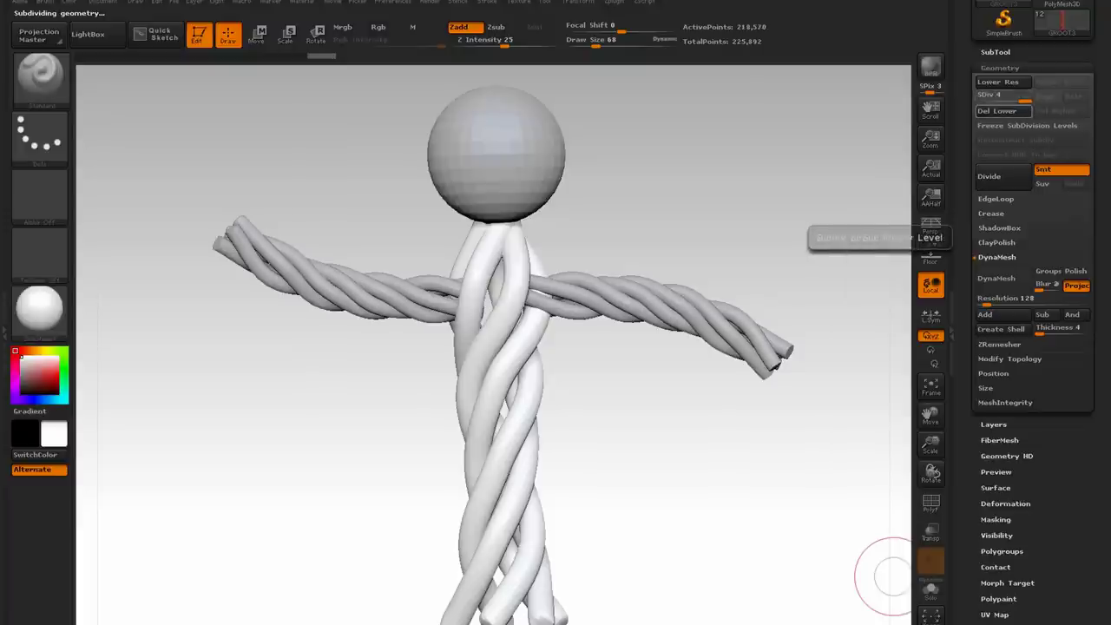
Split the subdivided trunk back into separate strand SubTools.
drag(965, 143, 965, 189)
click(995, 98)
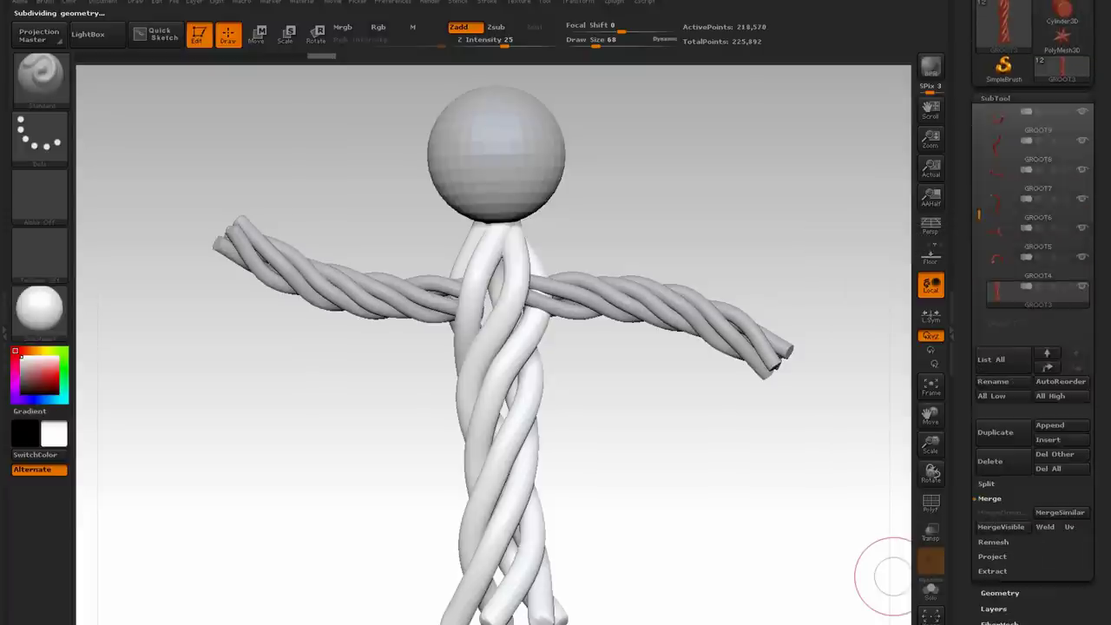
click(987, 483)
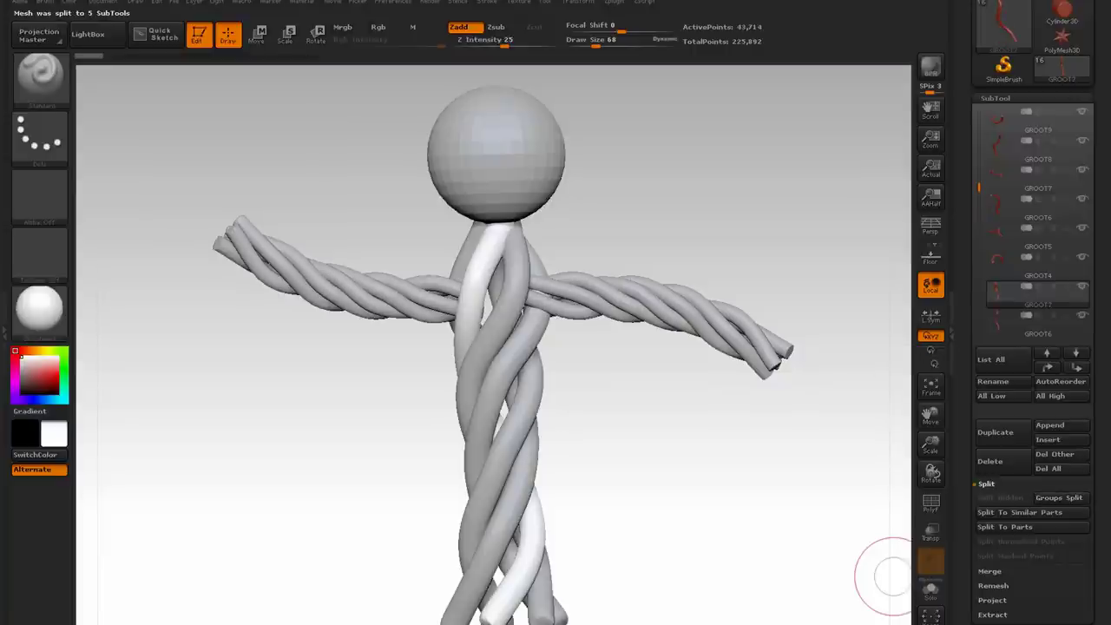
Show the polygon wireframe and delete the lower subdivision levels of trunk strand GROOT7.
drag(973, 483, 973, 375)
click(999, 421)
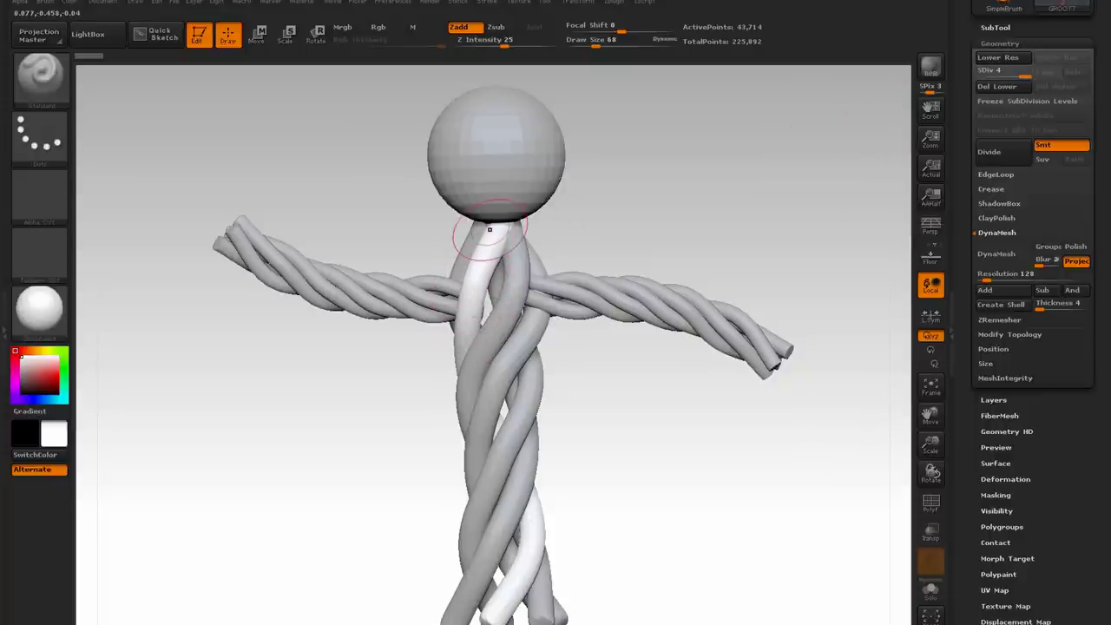
key(shift)
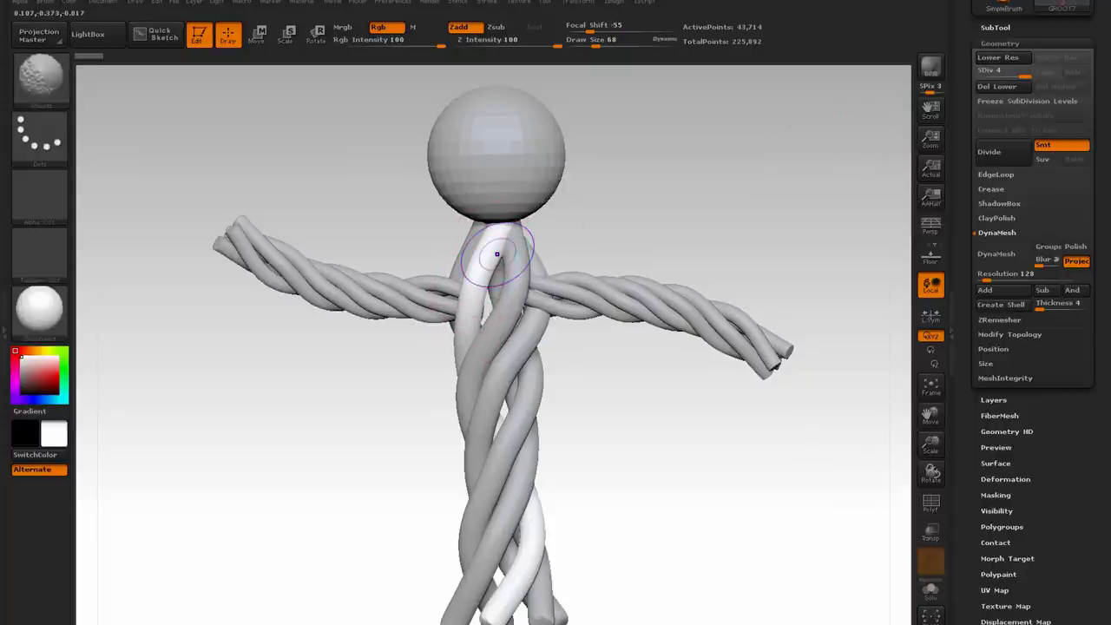
key(shift+f)
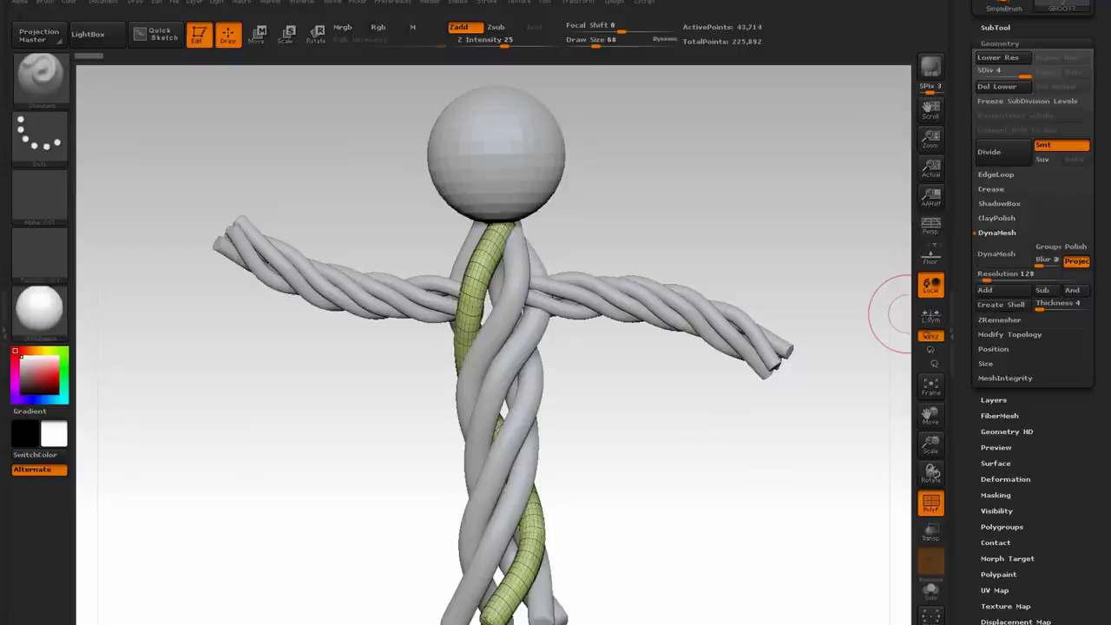
drag(1068, 434, 1067, 464)
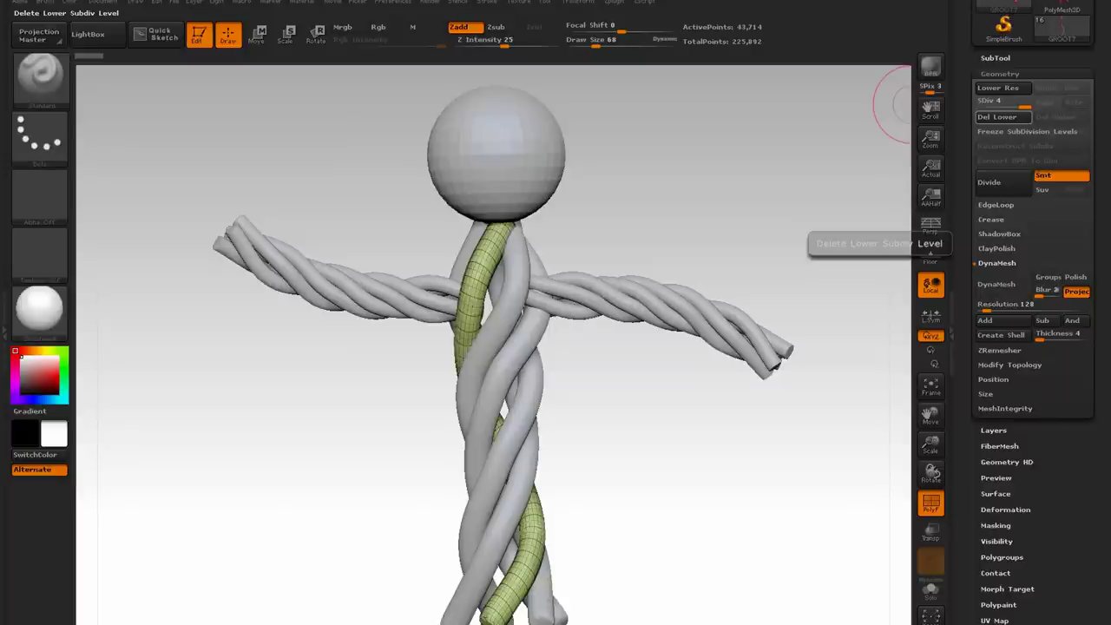
click(996, 116)
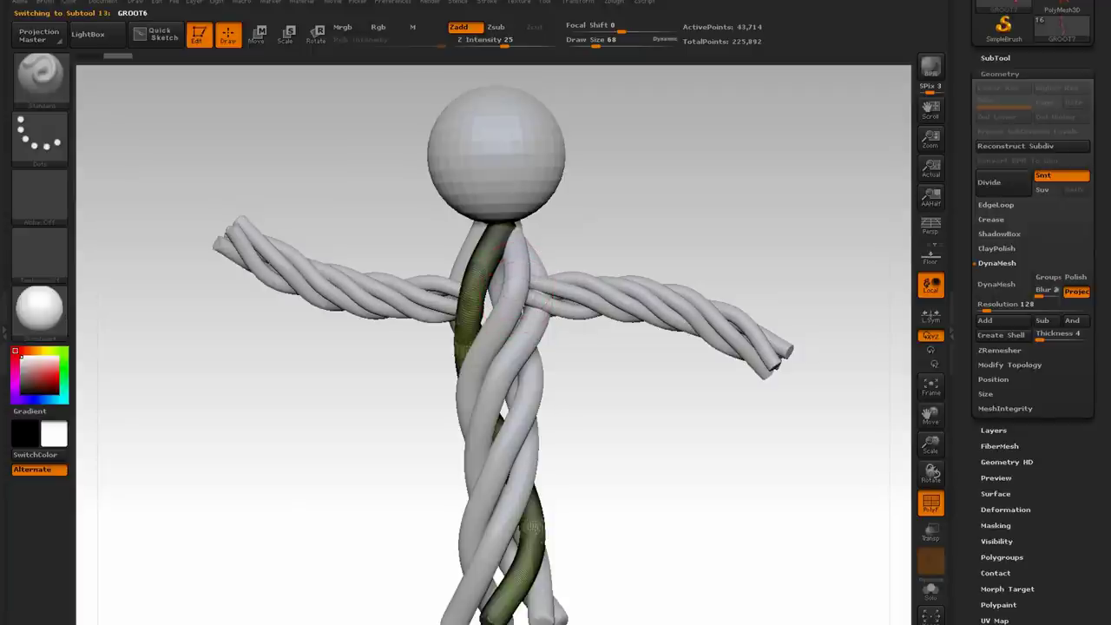
Delete the lower subdivision levels of the other trunk strands GROOT6, GROOT5, GROOT4 and GROOT3.
alt+click(519, 296)
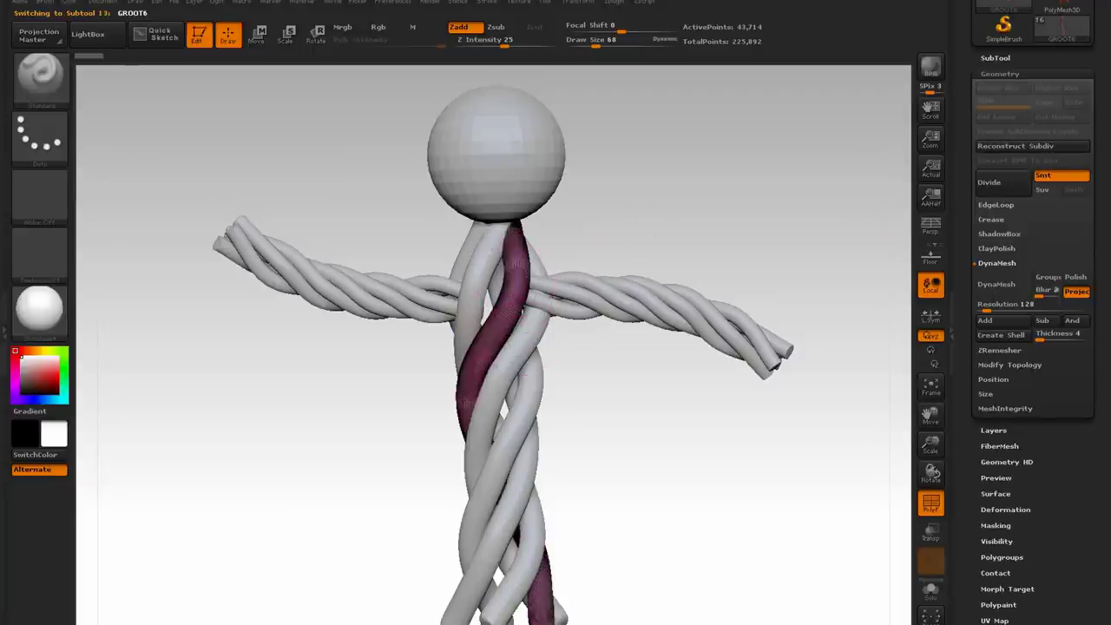
alt+click(545, 343)
click(999, 117)
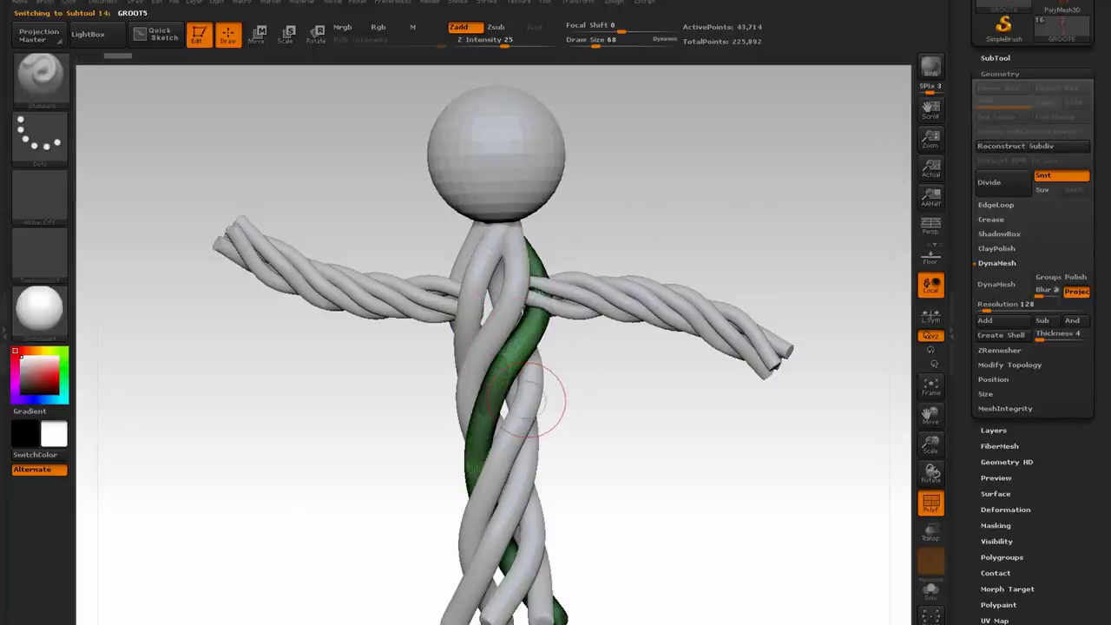
alt+click(532, 396)
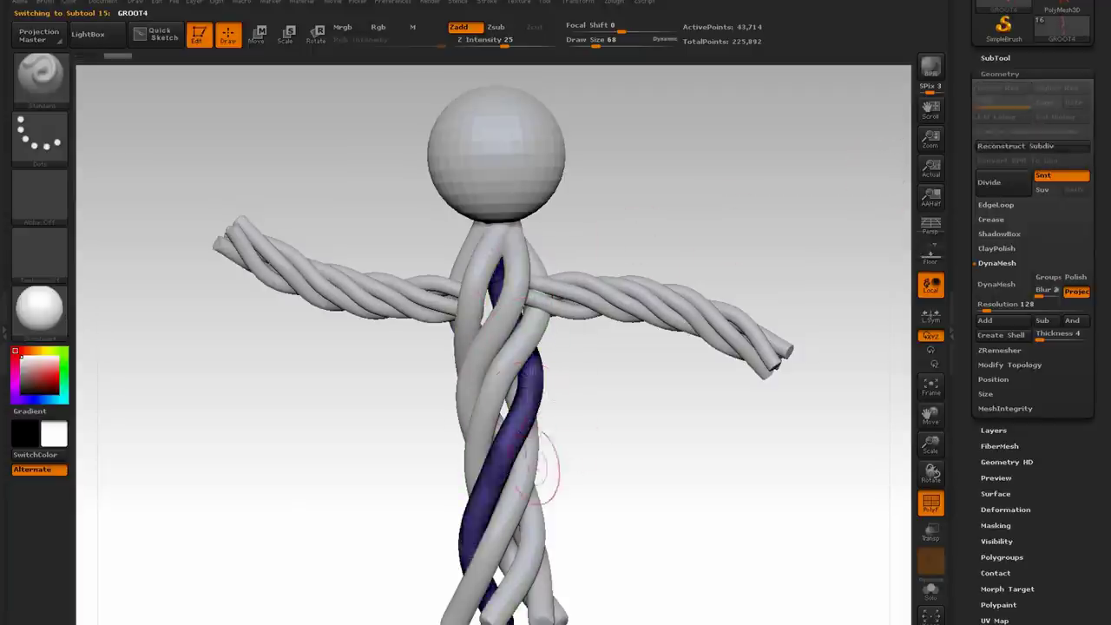
click(1000, 117)
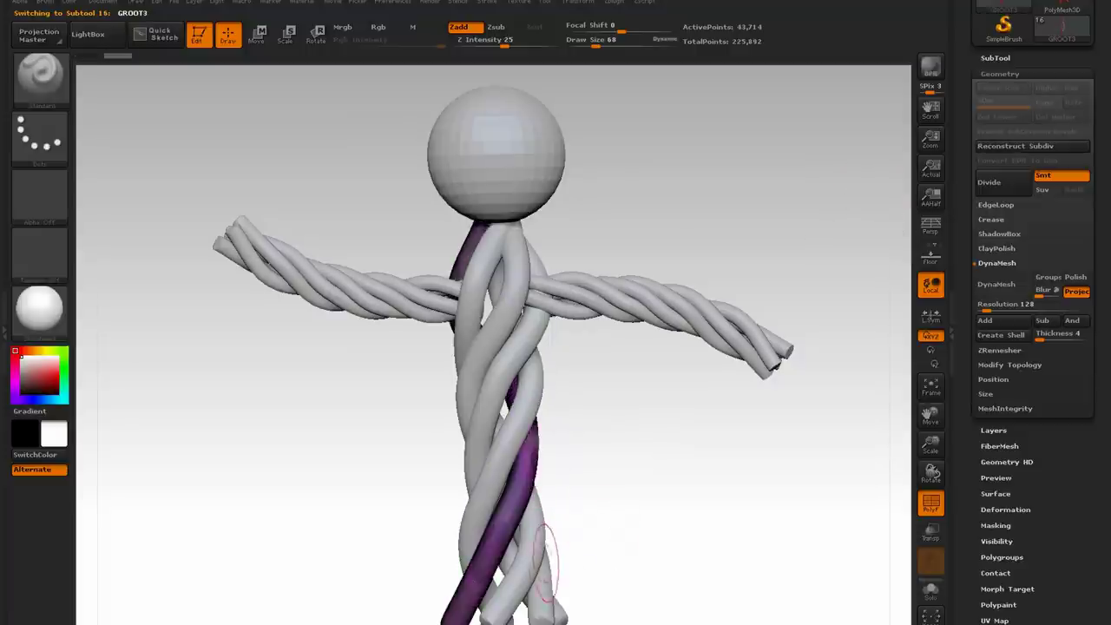
Convert trunk strand GROOT7 to a DynaMesh at resolution 256.
alt+click(526, 557)
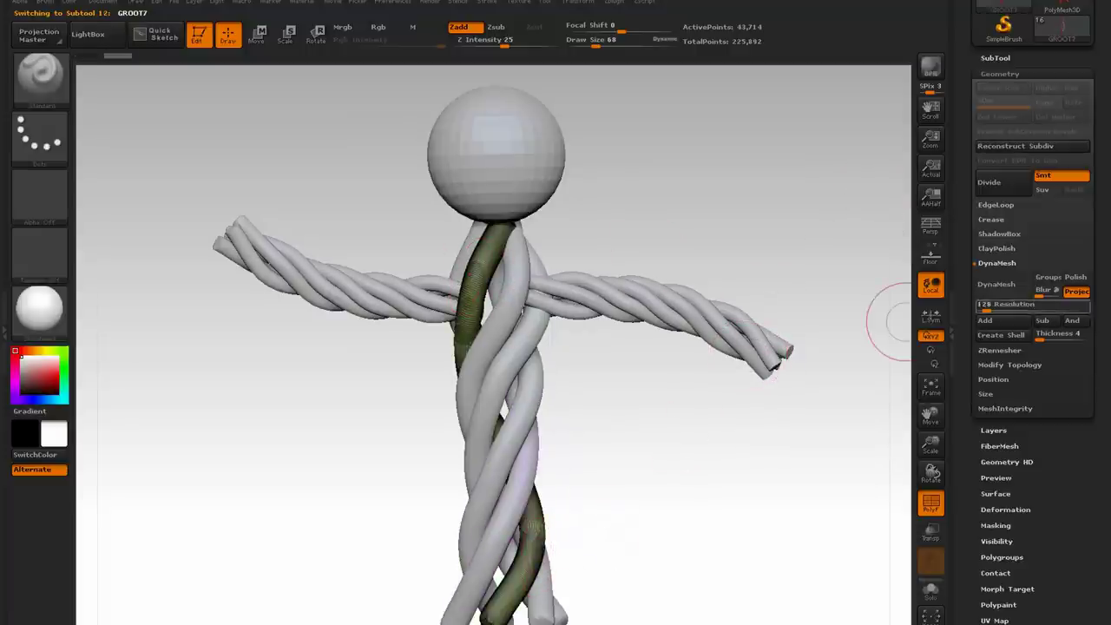
text(256)
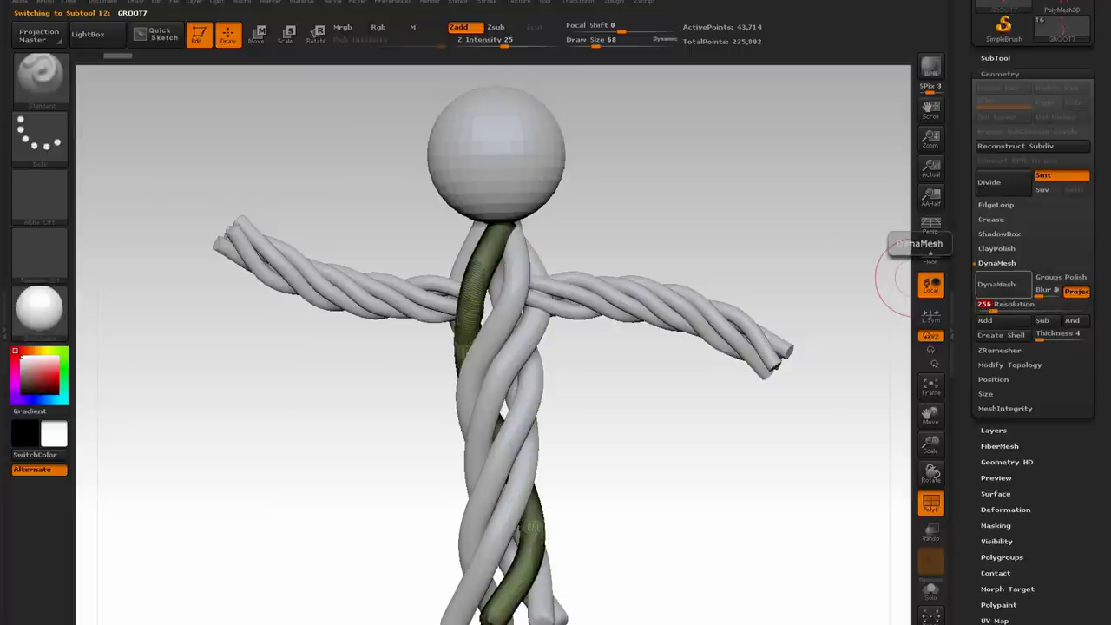
click(999, 285)
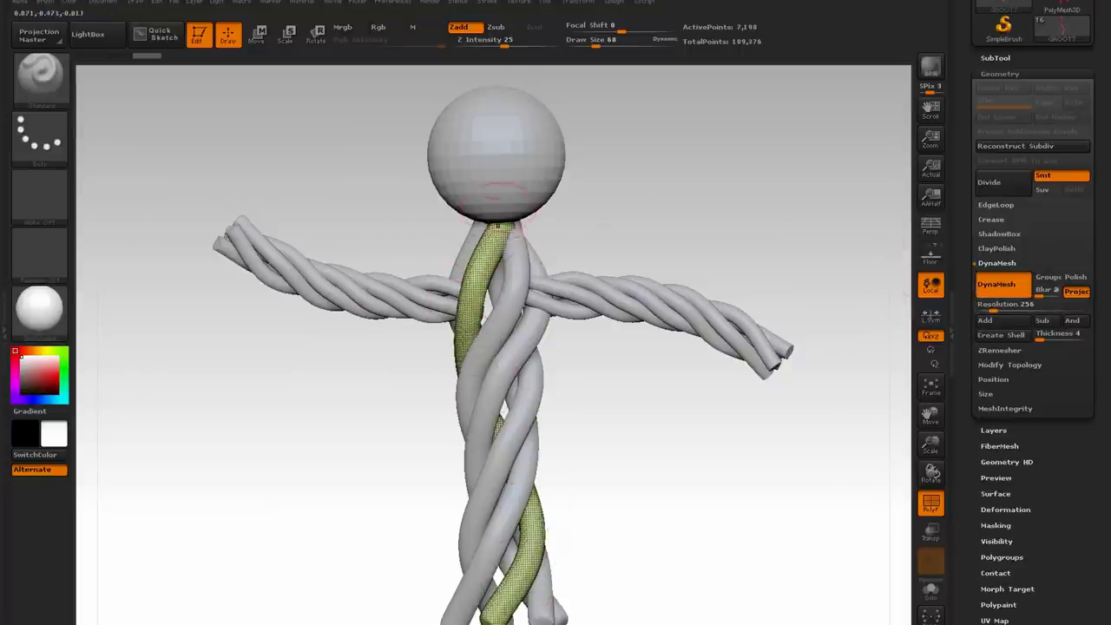
Convert trunk strand GROOT6 to a DynaMesh at resolution 256.
key(ctrl+z)
click(1008, 307)
text(256)
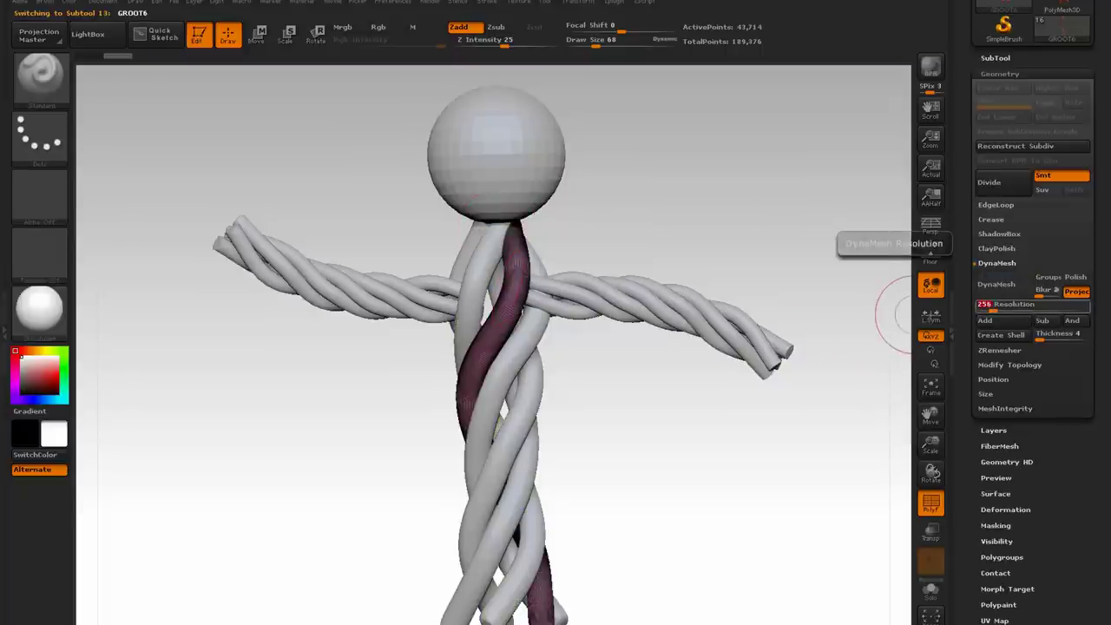
key(Return)
click(1001, 285)
Convert trunk strand GROOT5 to a DynaMesh at resolution 256.
alt+click(529, 335)
click(1009, 306)
text(25)
key(Return)
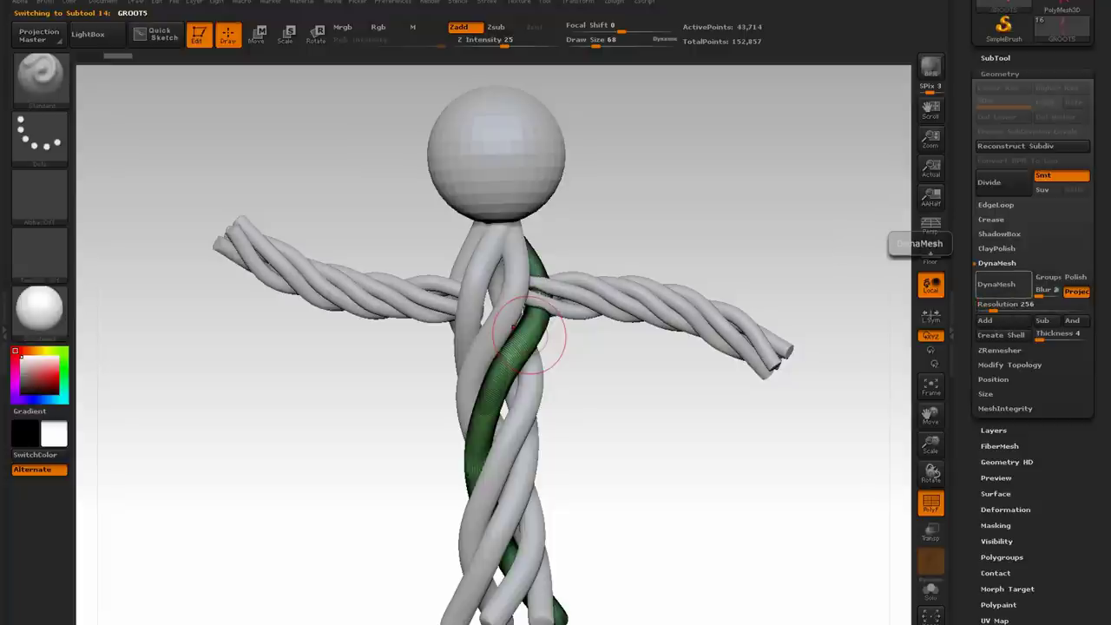
click(1001, 285)
Convert trunk strand GROOT4 to a DynaMesh at resolution 256.
alt+click(526, 414)
click(1006, 305)
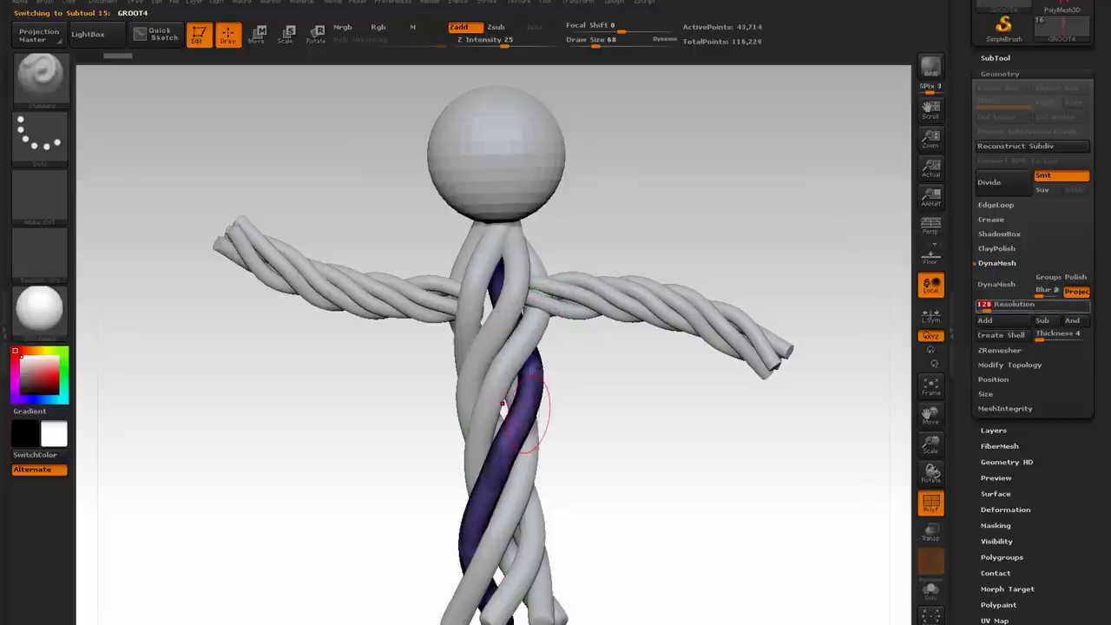
text(2)
key(Return)
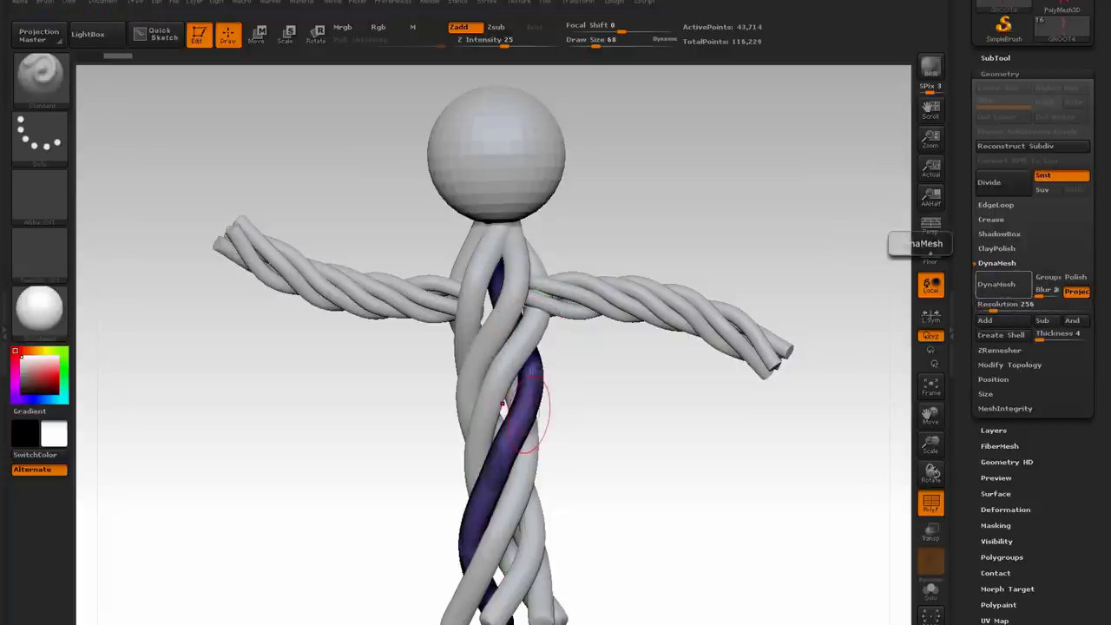
click(1001, 285)
Convert trunk strand GROOT3 to a DynaMesh at resolution 256.
alt+click(517, 485)
click(1005, 305)
text(2)
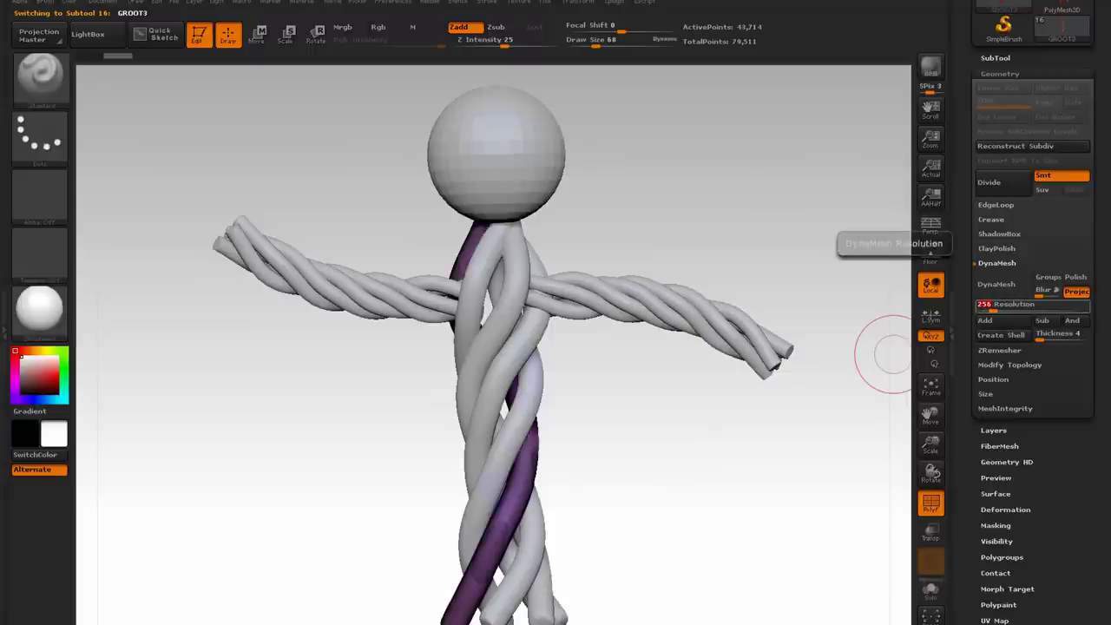
text(56)
key(Return)
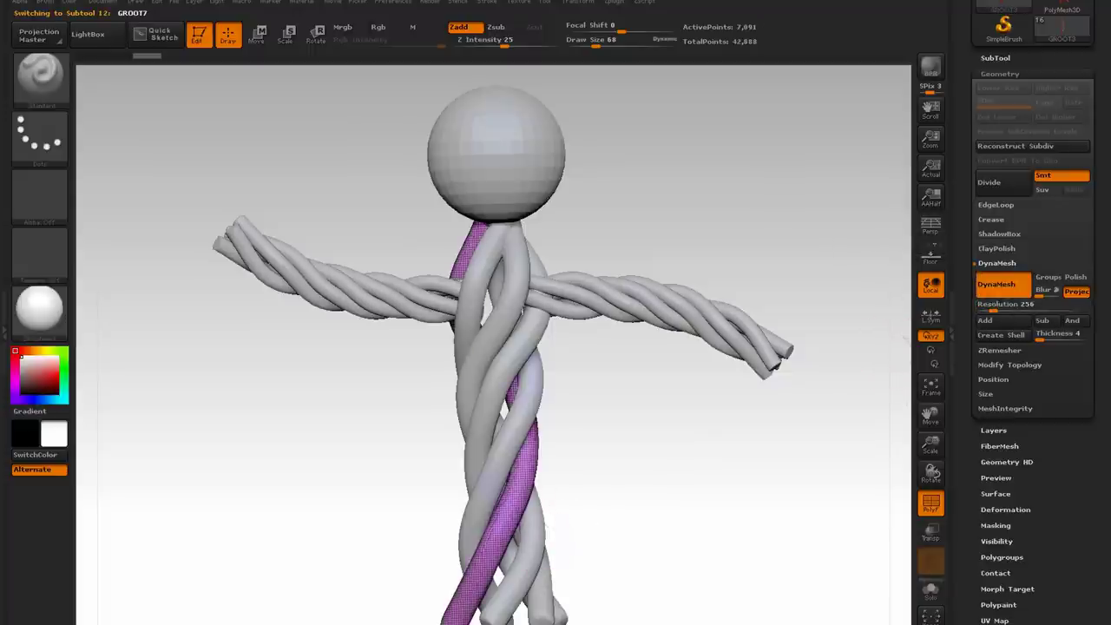
Reshape the chest section of trunk strand GROOT7 with the Move brush at draw size 145.
alt+click(533, 538)
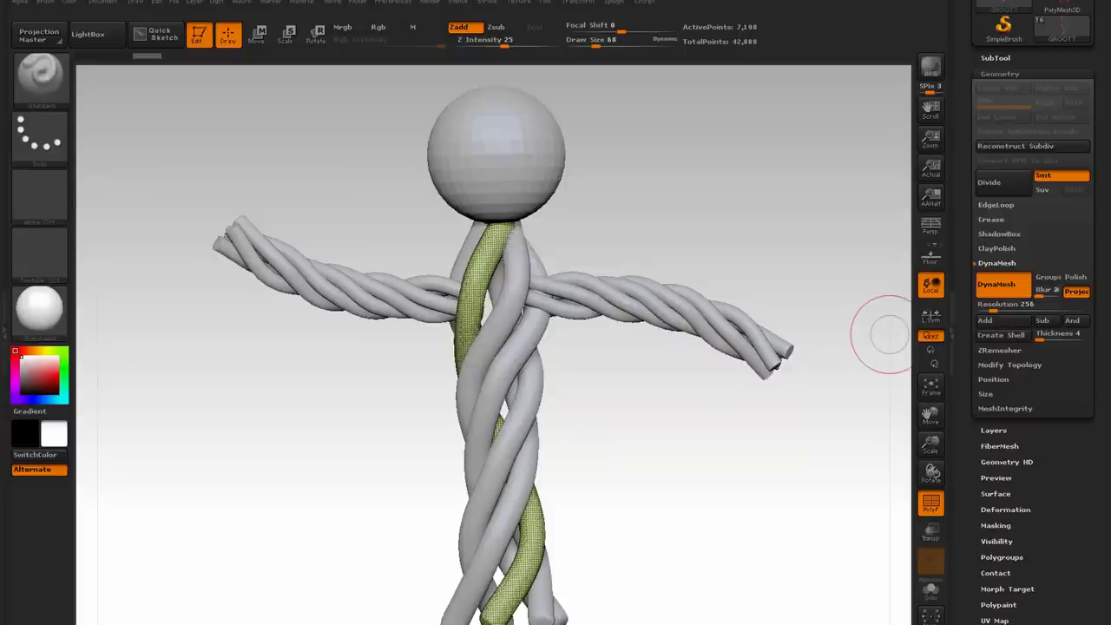
key(b)
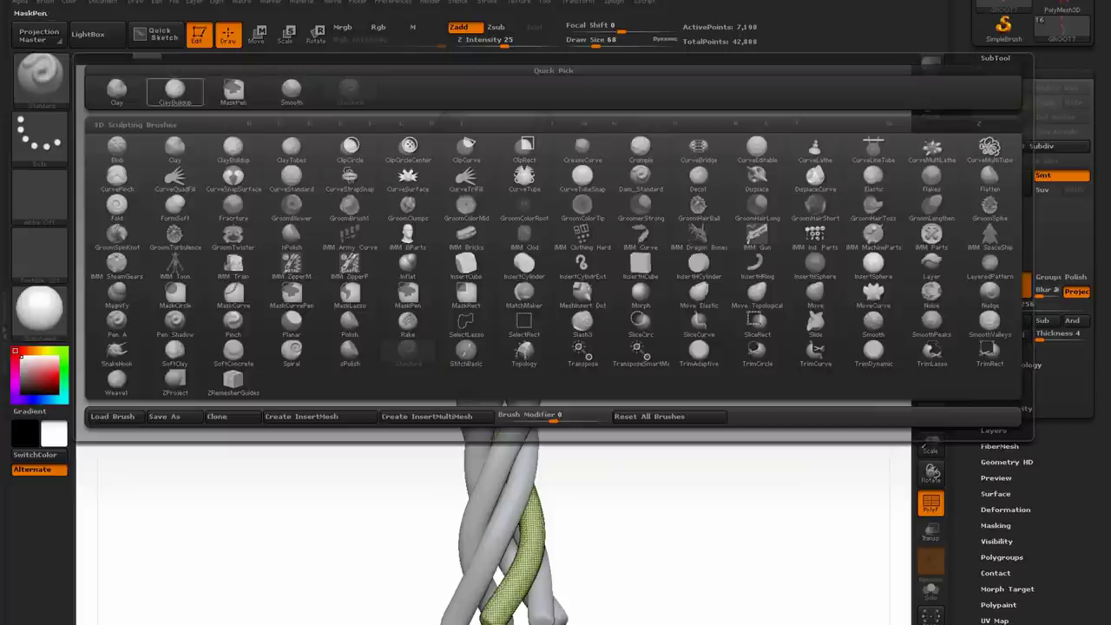
click(815, 295)
drag(595, 41, 608, 41)
drag(655, 450, 585, 447)
drag(484, 302, 469, 289)
drag(358, 363, 407, 366)
mouse_move(487, 292)
mouse_down()
mouse_move(498, 289)
mouse_move(487, 289)
mouse_up()
Thicken the chest section of strand GROOT7 with the Inflat brush and remesh its DynaMesh.
click(41, 79)
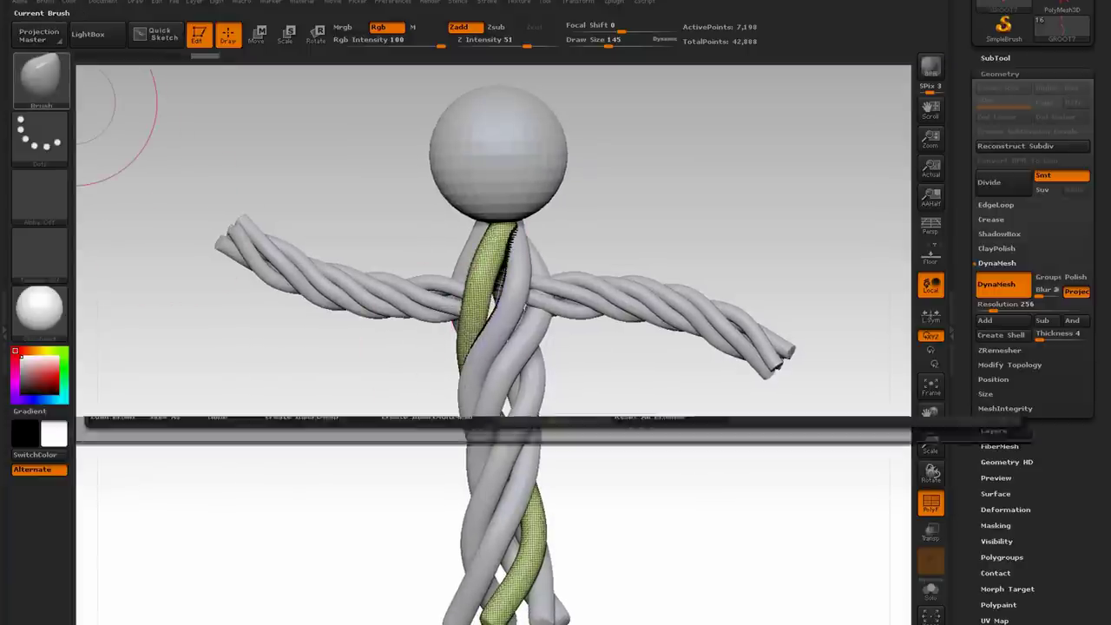
click(407, 264)
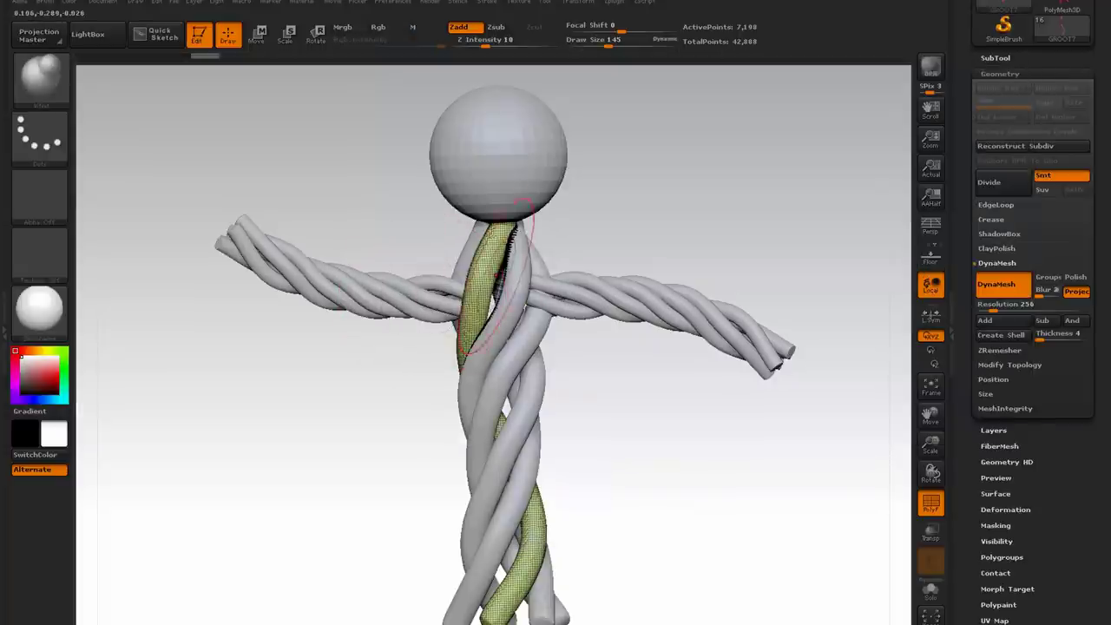
mouse_move(614, 423)
mouse_down()
mouse_move(590, 423)
mouse_move(630, 440)
mouse_move(609, 410)
mouse_move(560, 401)
mouse_move(641, 416)
mouse_move(454, 426)
mouse_move(694, 421)
mouse_up()
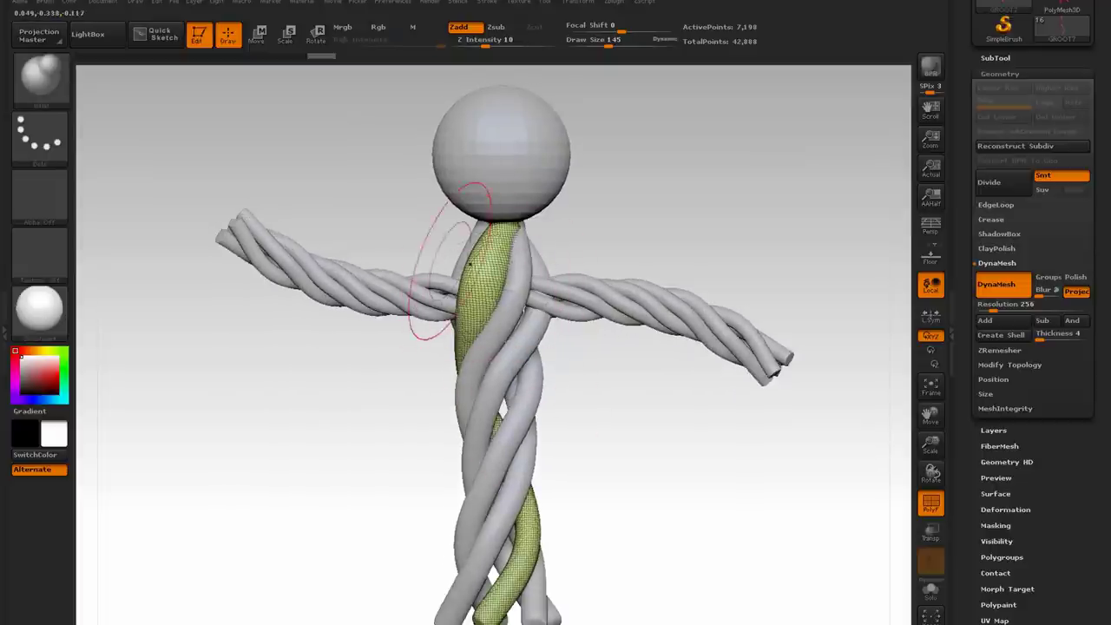
mouse_move(396, 225)
mouse_down()
mouse_move(447, 227)
mouse_move(413, 228)
mouse_up()
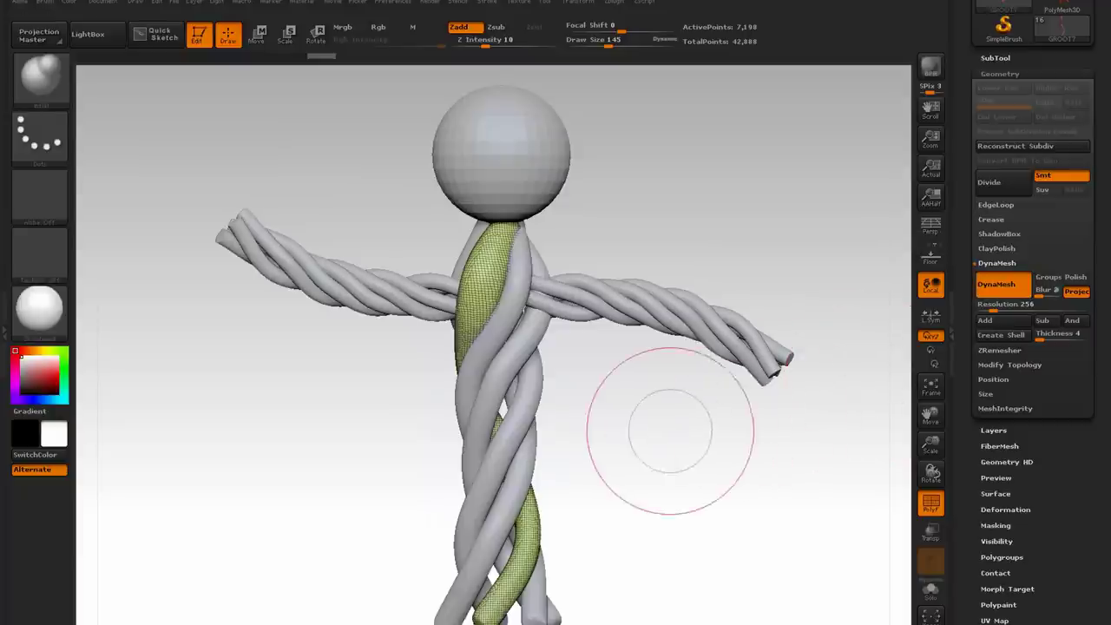
mouse_move(610, 390)
ctrl+mouse_down()
mouse_move(655, 450)
mouse_move(782, 532)
ctrl+mouse_up()
mouse_move(634, 402)
mouse_down()
mouse_move(577, 406)
mouse_move(619, 404)
mouse_up()
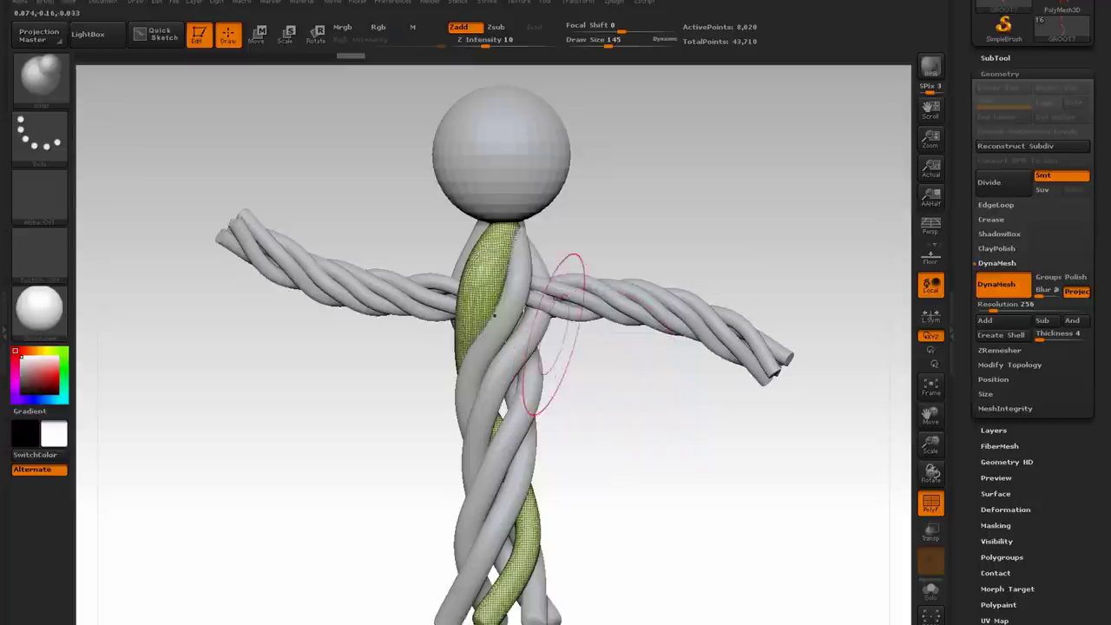
Thicken the shoulder section of trunk strand GROOT5 with the Inflat brush at draw size 72 and remesh its DynaMesh.
alt+click(533, 333)
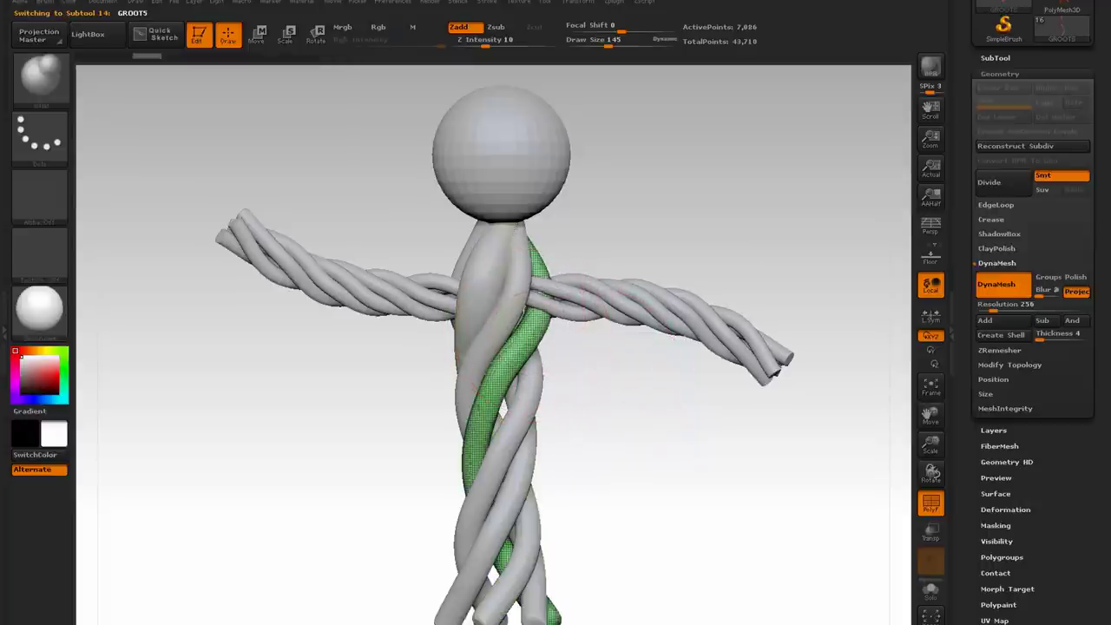
drag(623, 372, 568, 368)
drag(609, 42, 596, 42)
mouse_move(533, 310)
mouse_down()
mouse_move(528, 274)
mouse_move(514, 324)
mouse_up()
mouse_move(575, 396)
mouse_down()
mouse_move(637, 396)
mouse_move(675, 458)
mouse_move(786, 526)
mouse_up()
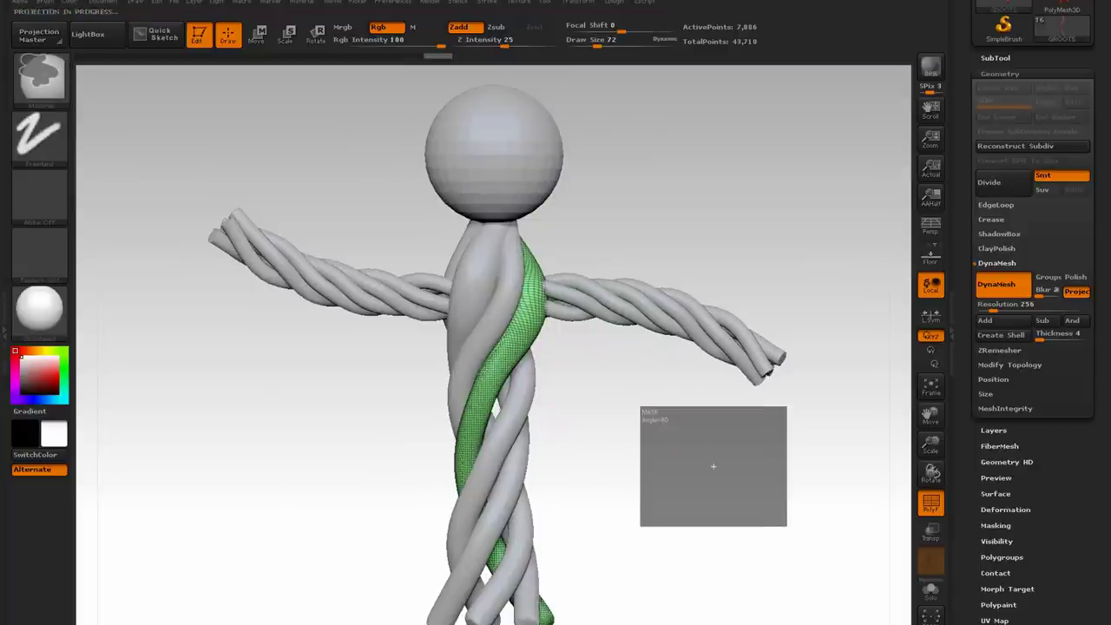
mouse_move(605, 403)
mouse_down()
mouse_move(681, 406)
mouse_move(610, 419)
mouse_up()
Thicken the front waist section of trunk strand GROOT4 with the Inflat brush at draw size 165.
alt+click(514, 410)
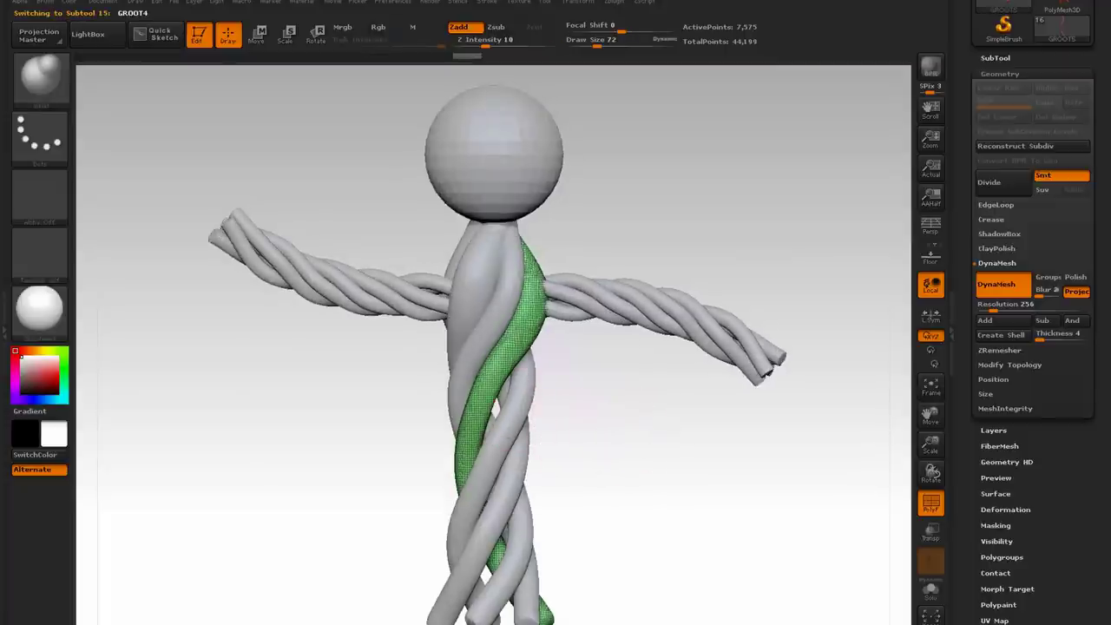
drag(598, 41, 612, 41)
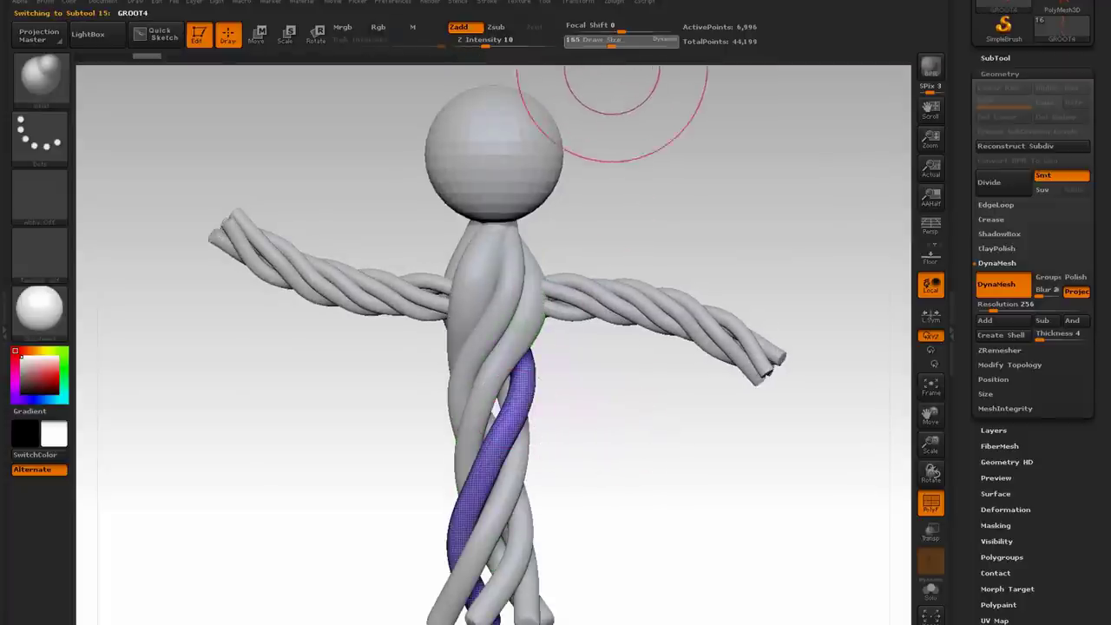
drag(605, 401, 626, 401)
drag(515, 381, 504, 401)
Pull the front waist section of strand GROOT4 into shape with the Move brush.
click(41, 80)
click(756, 294)
drag(631, 458, 603, 458)
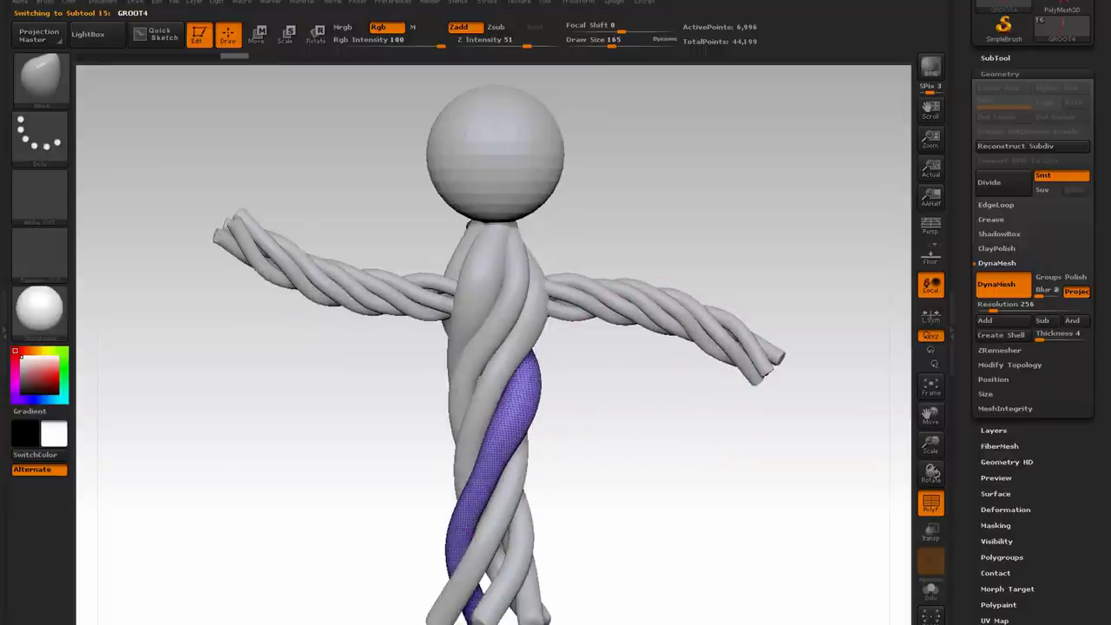
drag(512, 415, 522, 411)
drag(659, 451, 548, 452)
mouse_move(686, 303)
mouse_down()
mouse_move(585, 295)
mouse_move(603, 291)
mouse_up()
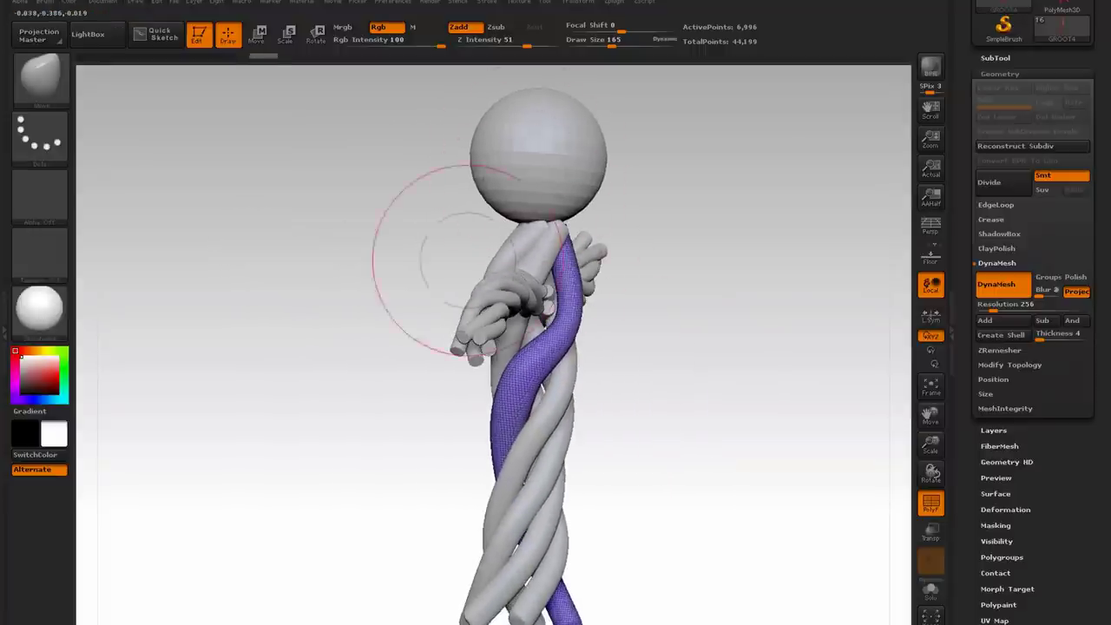
Thicken the upper section of strand GROOT4 beside the shoulder with the Inflat brush.
click(41, 78)
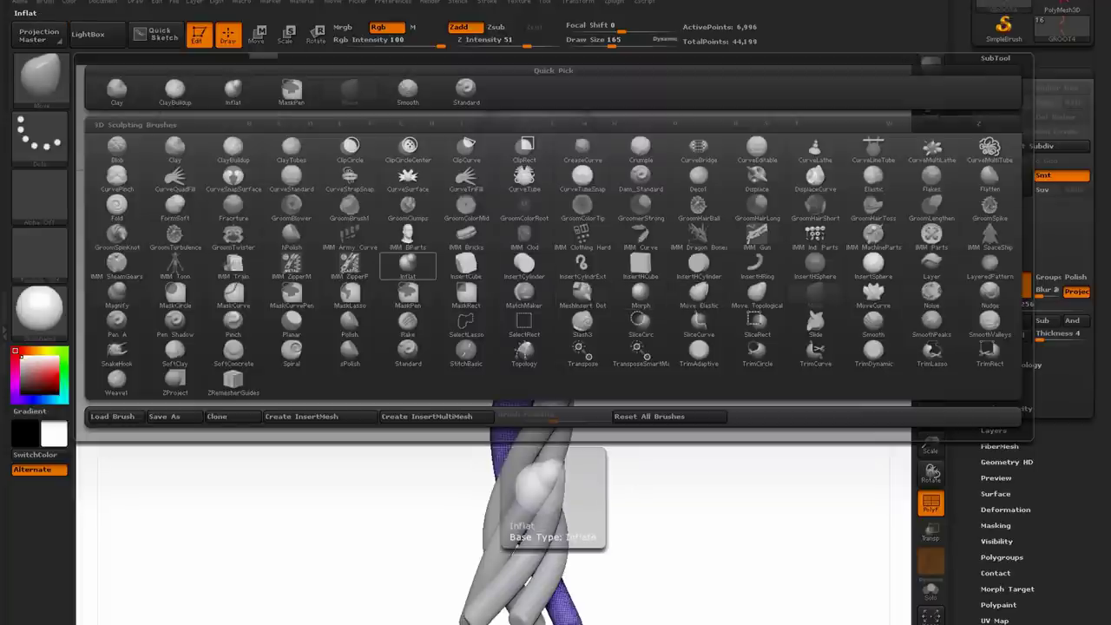
click(408, 264)
mouse_move(625, 309)
mouse_down()
mouse_move(499, 305)
mouse_move(577, 299)
mouse_move(564, 295)
mouse_up()
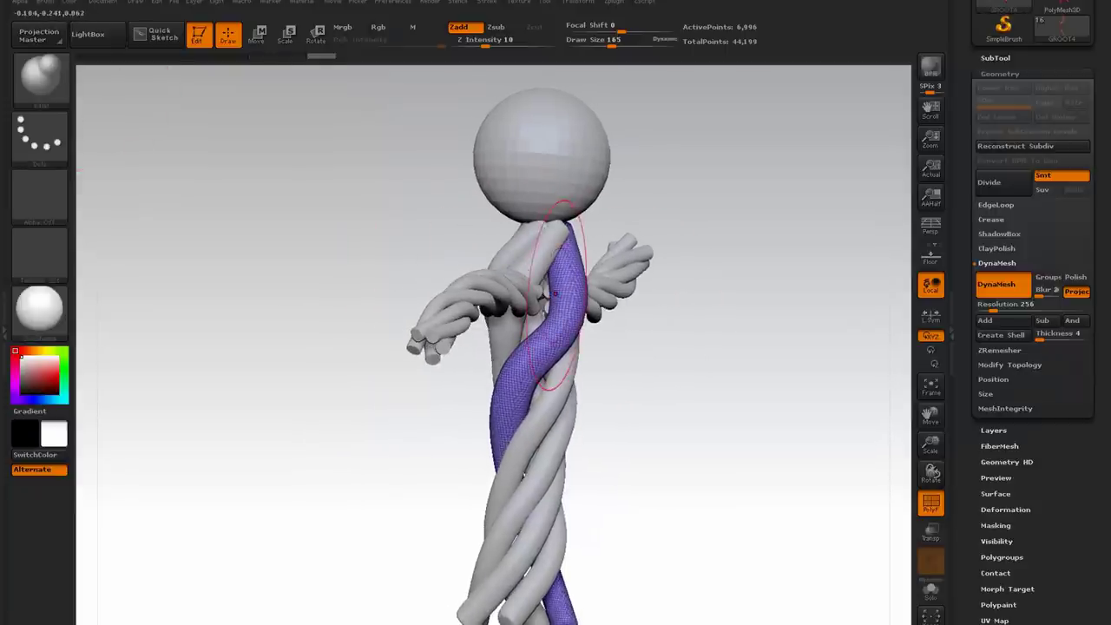
Pull the upper section of strand GROOT4 in toward the shoulder with the Move brush.
click(41, 77)
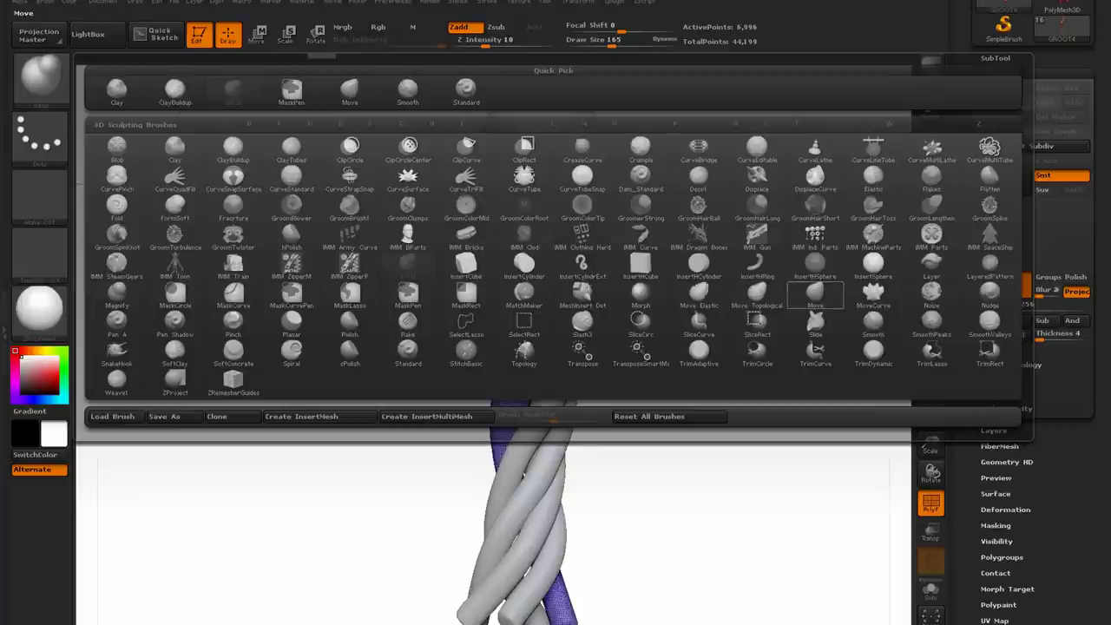
click(806, 295)
drag(551, 313, 540, 327)
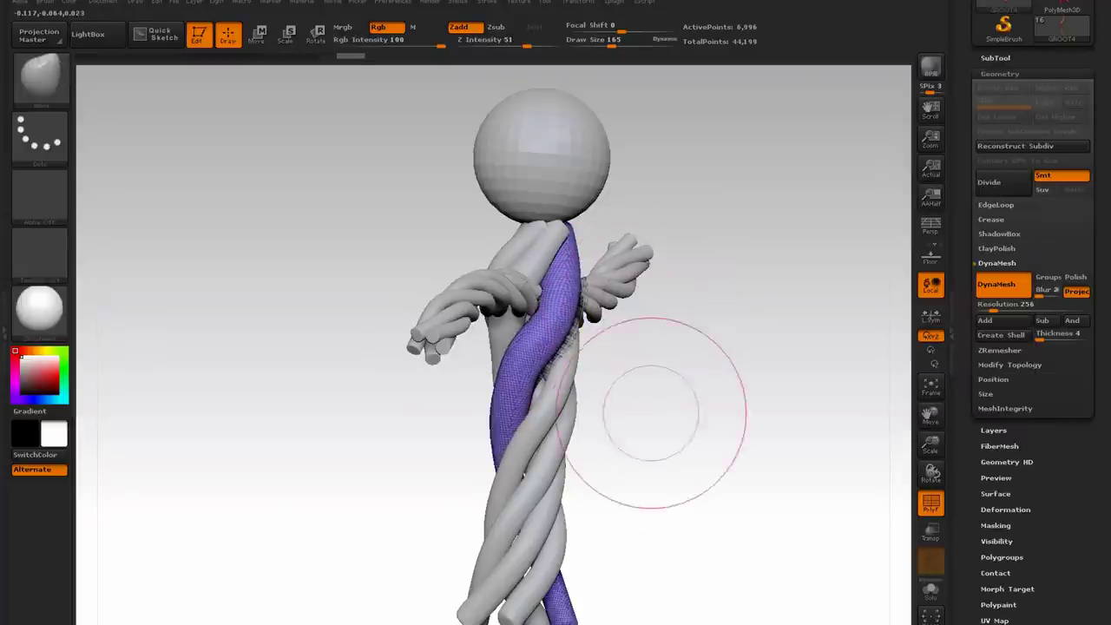
Examine the fullness and overlap of the twisted trunk strands from the front, sides and back.
drag(654, 411, 911, 384)
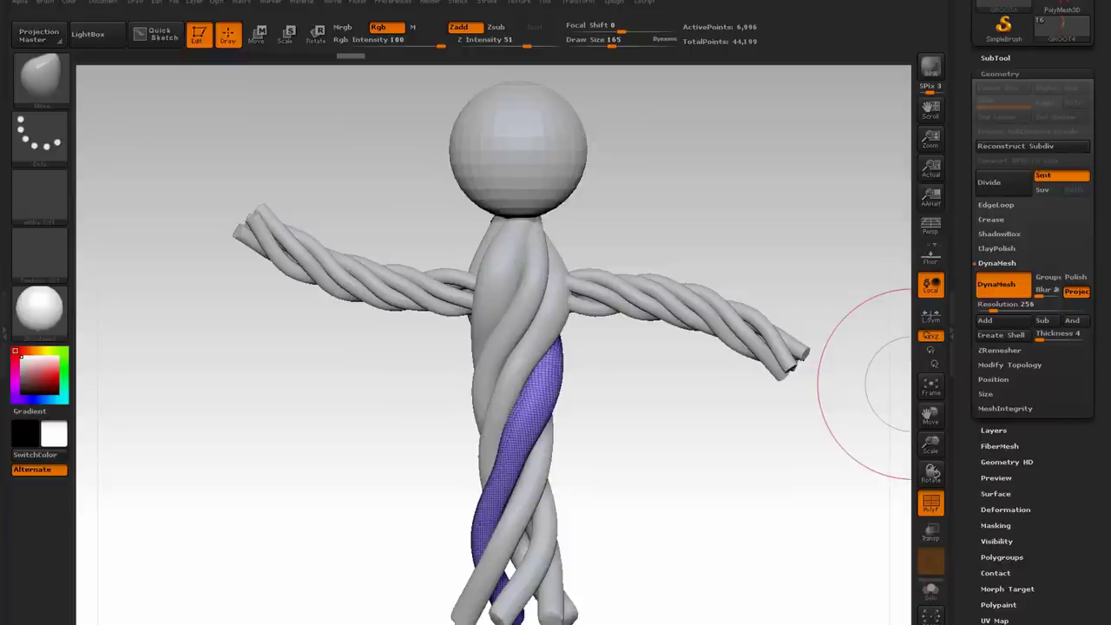
mouse_move(909, 383)
mouse_down()
mouse_move(473, 425)
mouse_move(598, 425)
mouse_up()
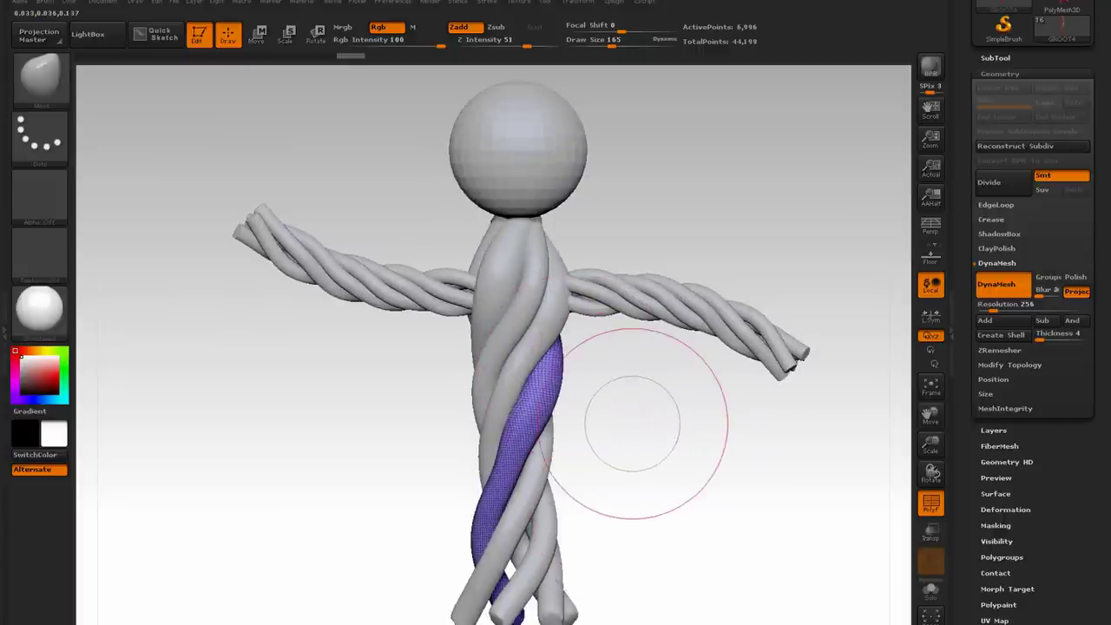
mouse_move(632, 424)
mouse_down()
mouse_move(521, 430)
mouse_move(621, 435)
mouse_up()
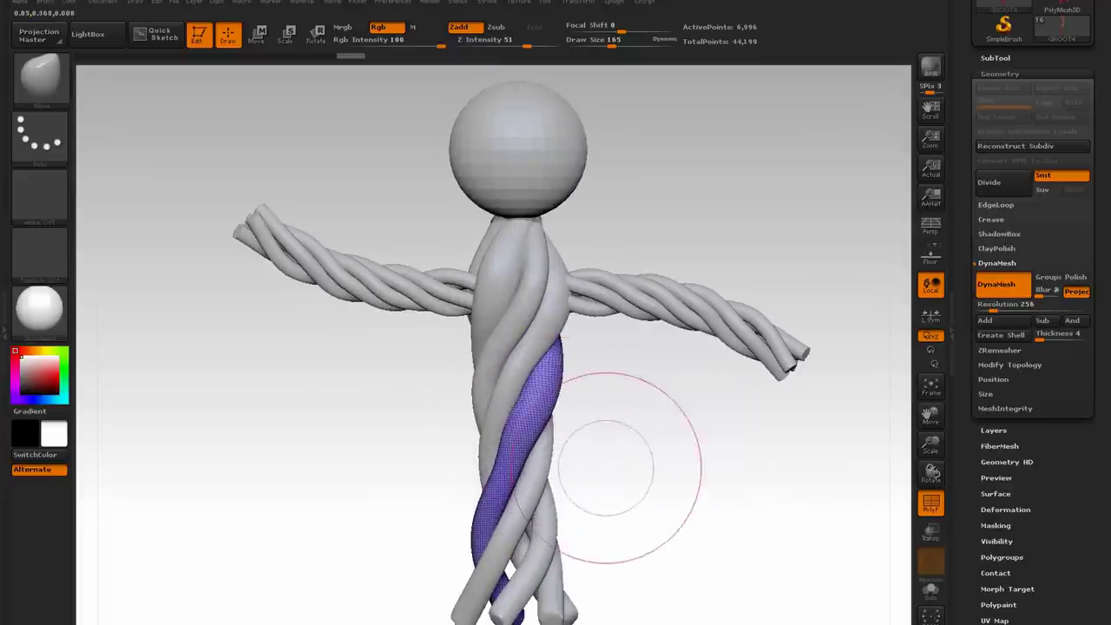
drag(631, 441, 491, 440)
drag(622, 420, 708, 416)
mouse_move(600, 417)
mouse_down()
mouse_move(556, 421)
mouse_move(619, 439)
mouse_move(494, 423)
mouse_move(716, 418)
mouse_up()
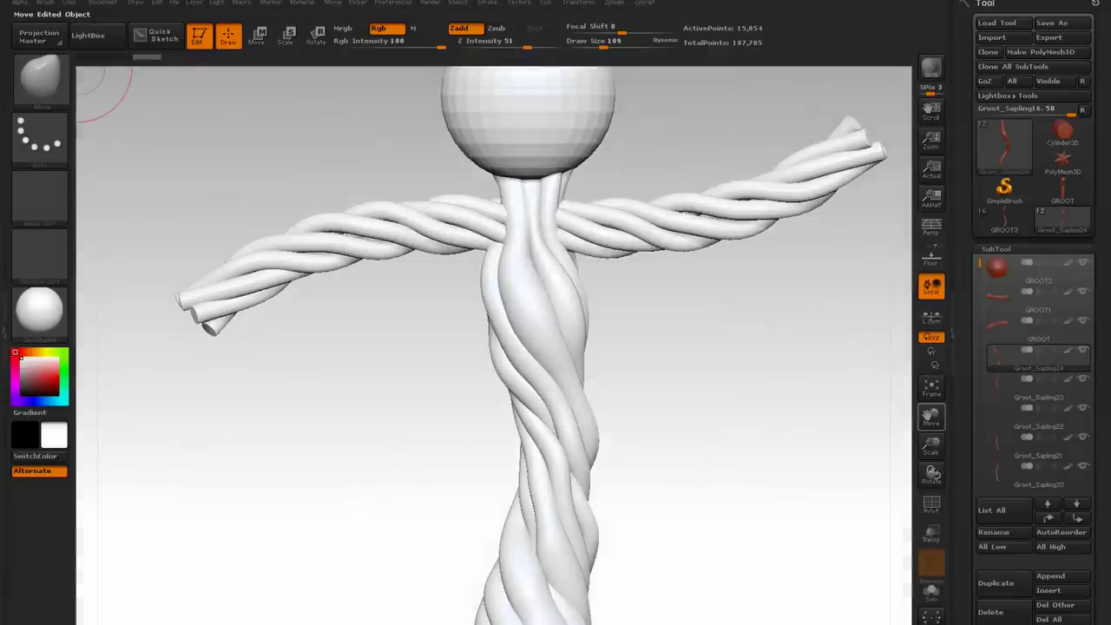
mouse_move(713, 394)
mouse_down()
mouse_move(581, 394)
mouse_move(713, 394)
mouse_up()
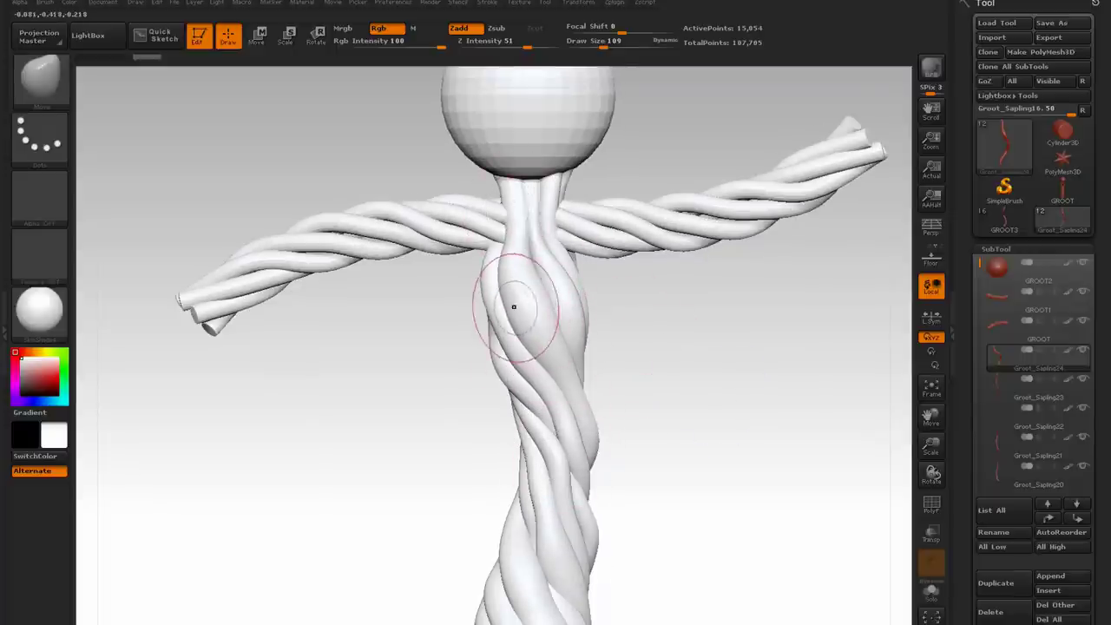
mouse_move(723, 496)
mouse_down()
mouse_move(607, 496)
mouse_move(538, 469)
mouse_up()
drag(448, 452, 627, 451)
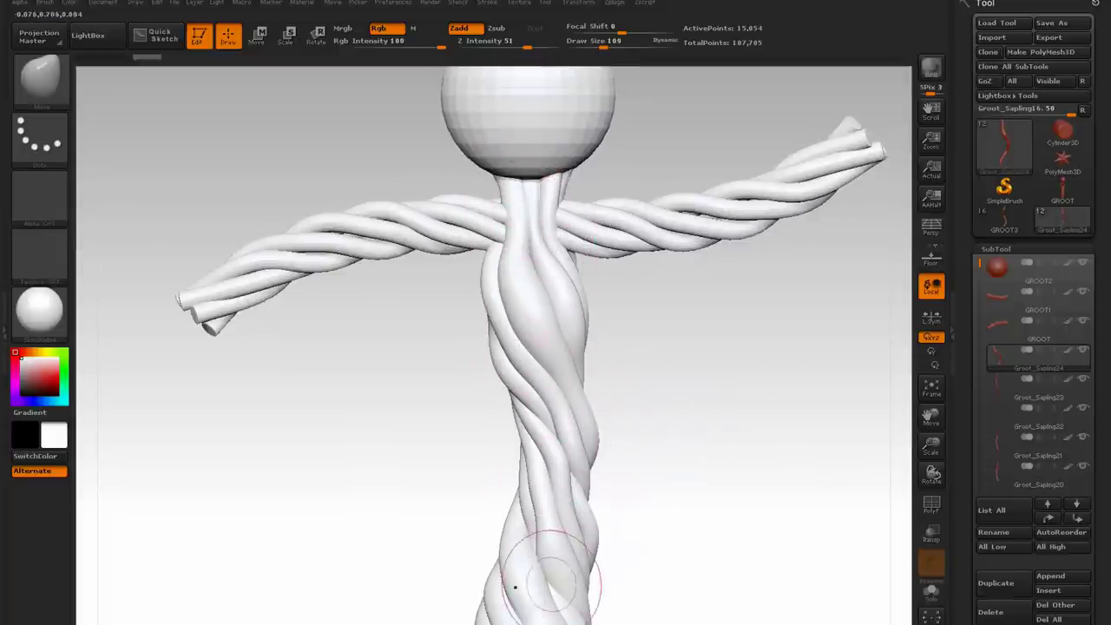
mouse_move(674, 407)
mouse_down()
mouse_move(564, 410)
mouse_move(626, 467)
mouse_up()
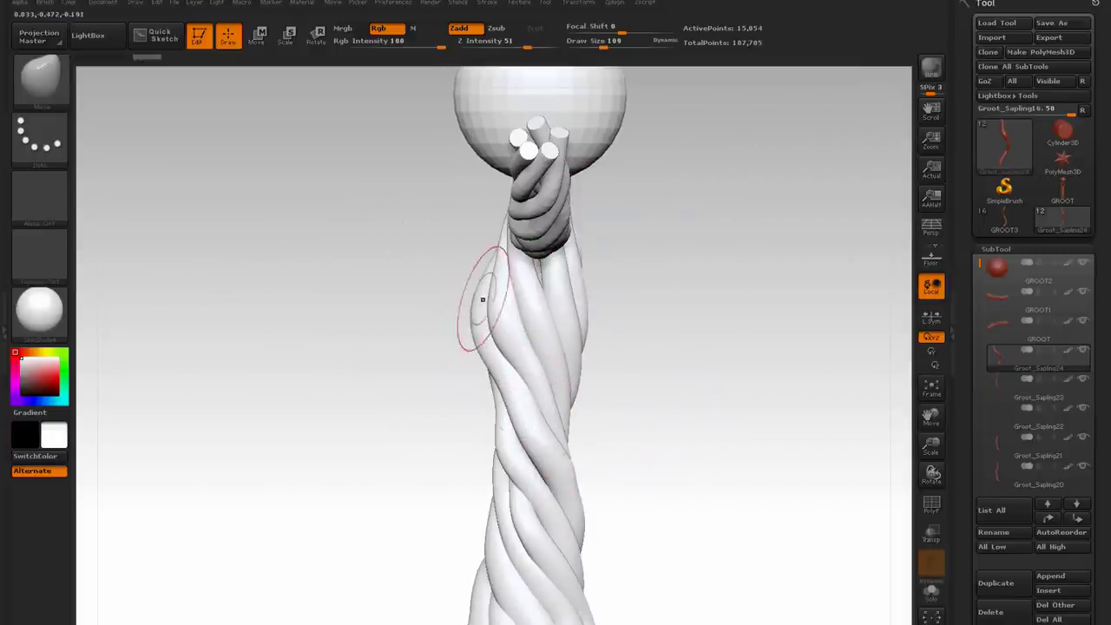
drag(431, 267, 664, 282)
Show the polyframe and merge subtool Groot_Sapling24 down with the remaining trunk strands through Groot_Sapling16 into a single subtool.
mouse_move(931, 446)
mouse_down()
mouse_move(931, 414)
mouse_move(928, 436)
mouse_up()
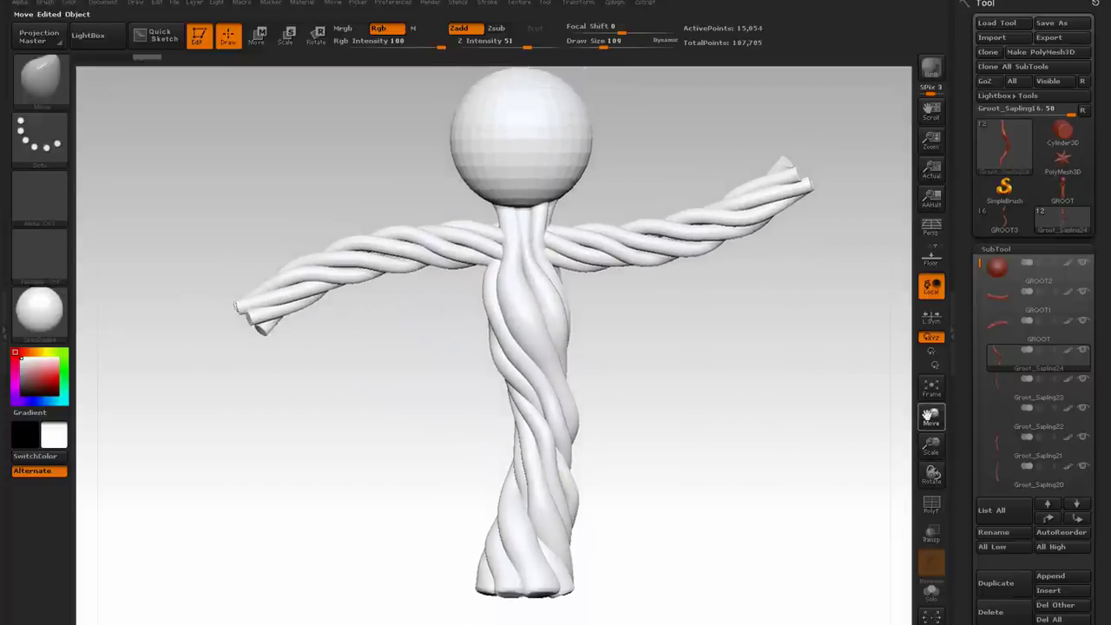
click(931, 504)
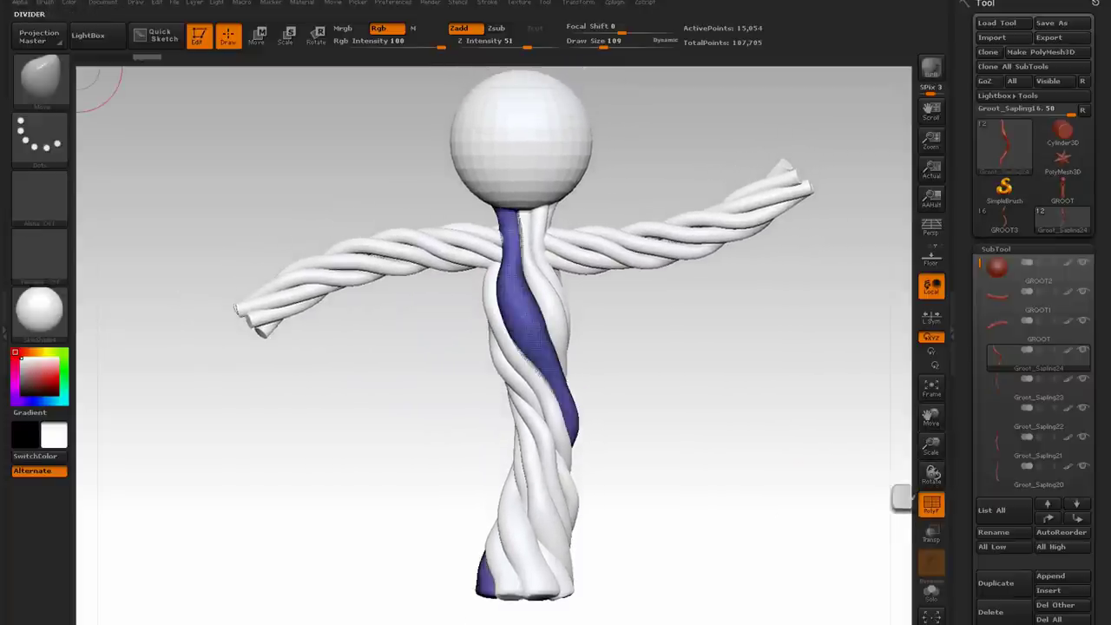
drag(1020, 560, 1019, 451)
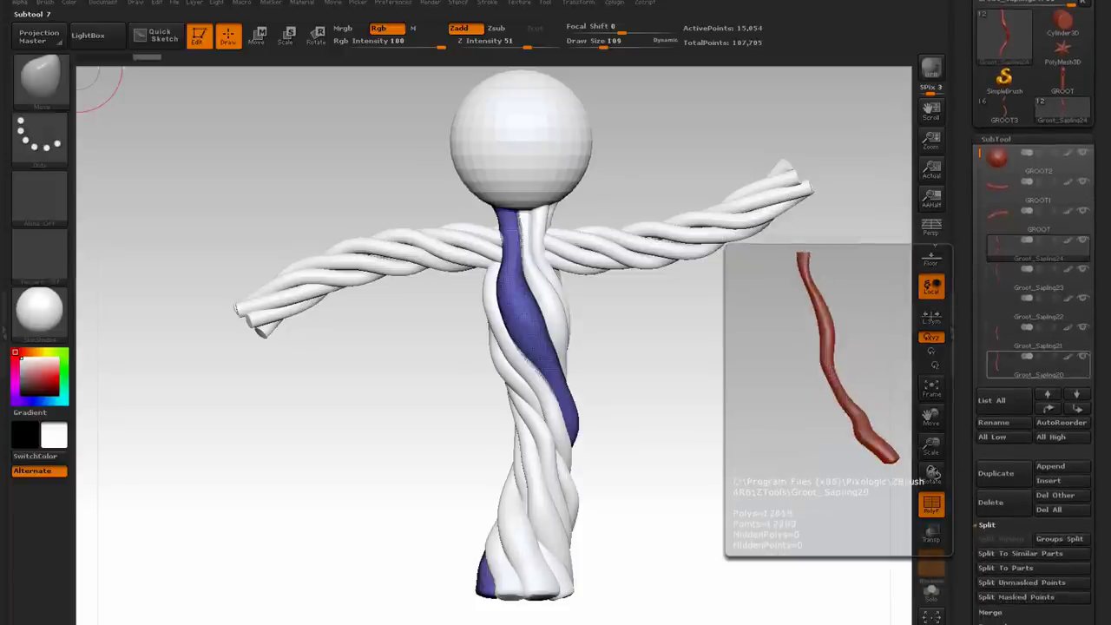
click(990, 612)
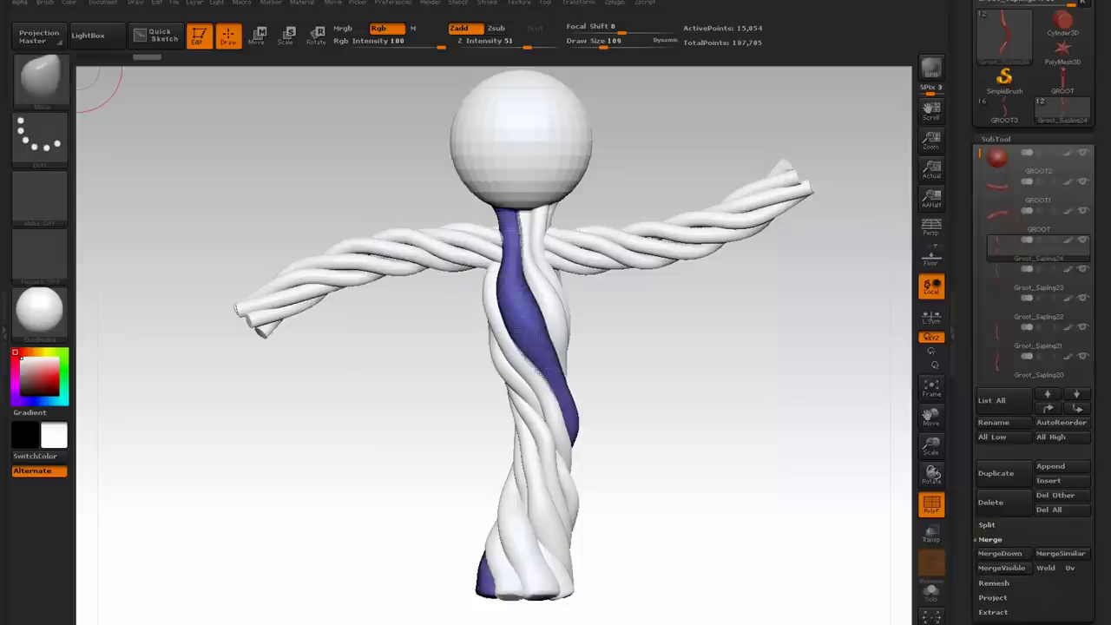
click(999, 553)
click(1000, 554)
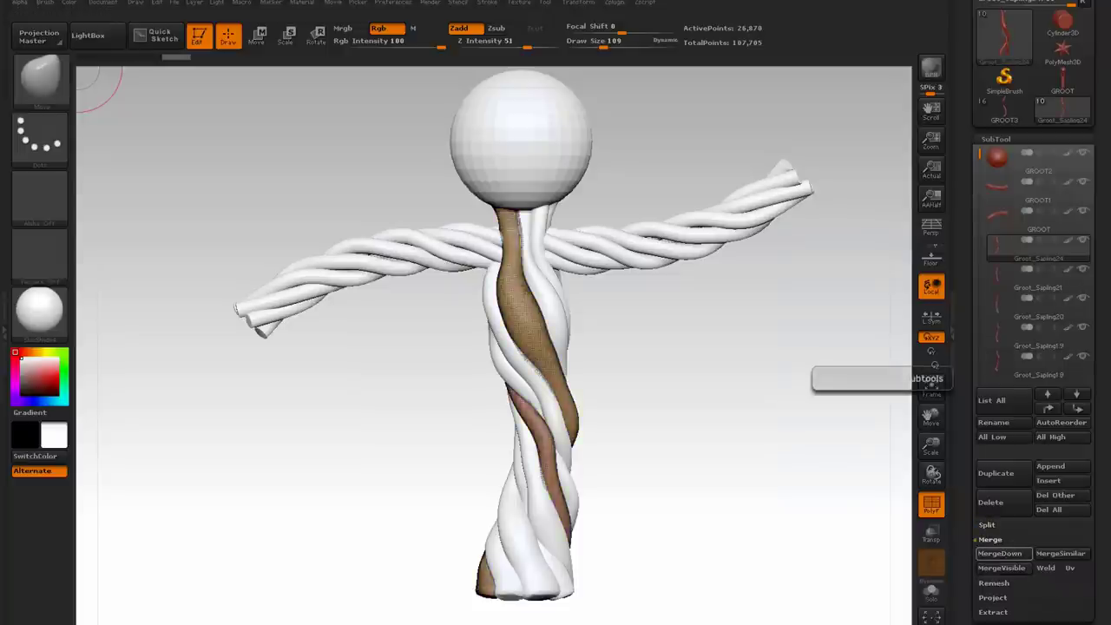
click(999, 553)
click(999, 553)
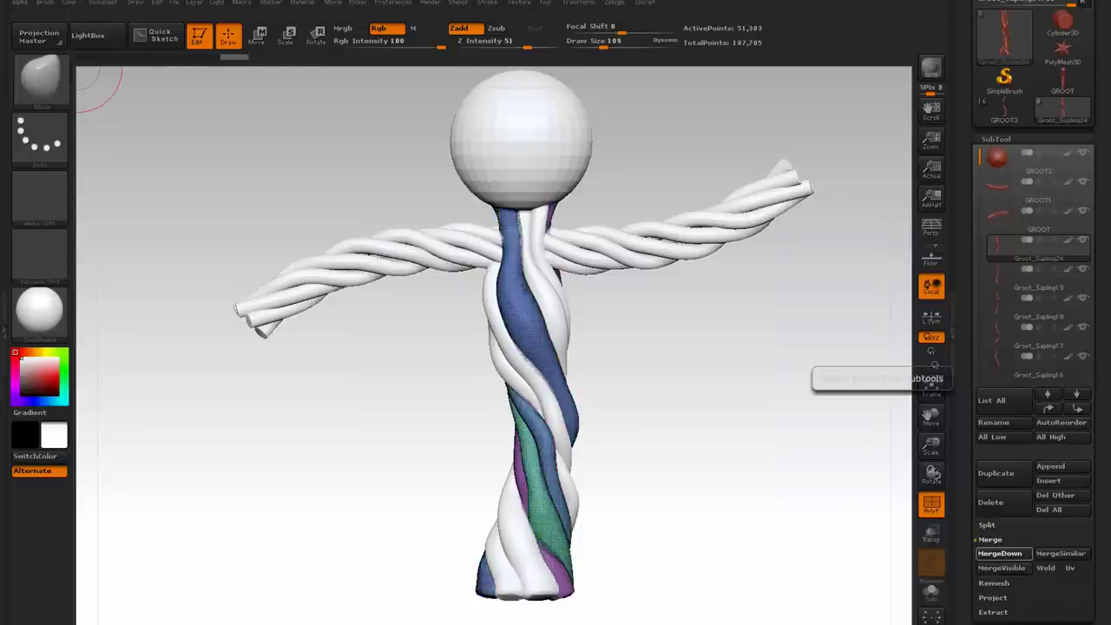
click(999, 552)
click(999, 552)
click(999, 553)
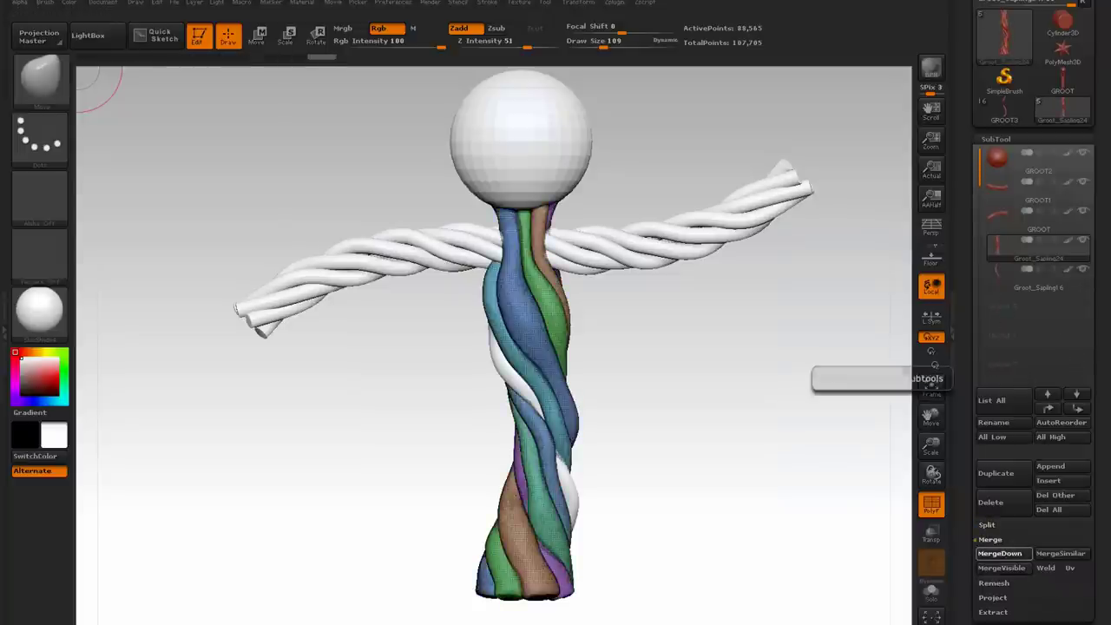
click(999, 552)
Give each strand of the merged trunk its own polygroup with Auto Groups.
drag(965, 577, 965, 346)
click(1002, 545)
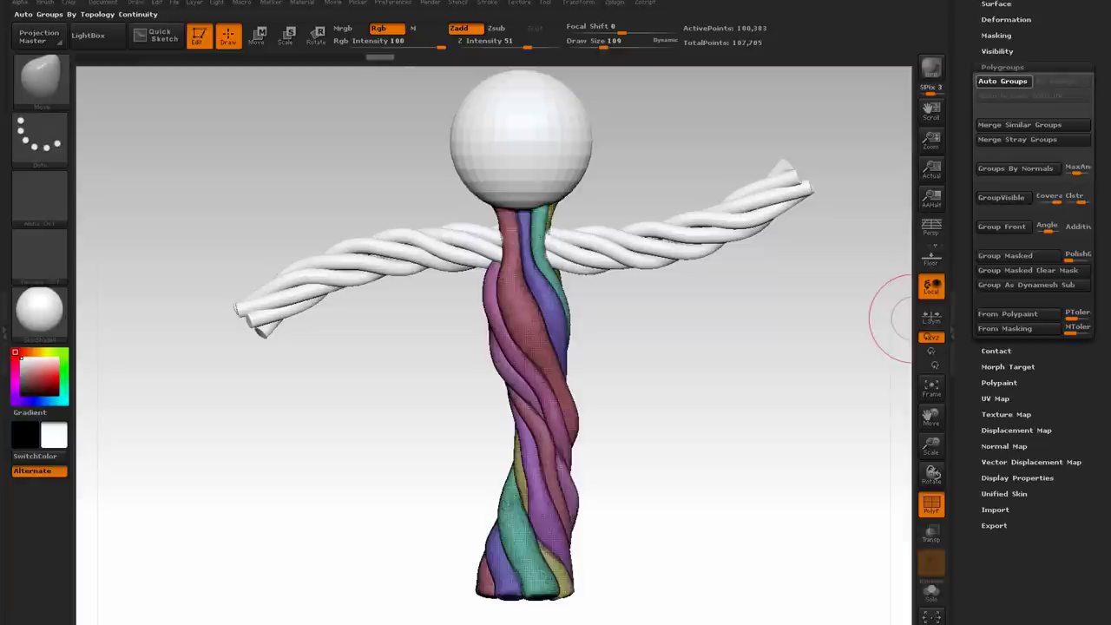
click(1002, 81)
mouse_move(781, 436)
mouse_down()
mouse_move(694, 434)
mouse_move(759, 454)
mouse_up()
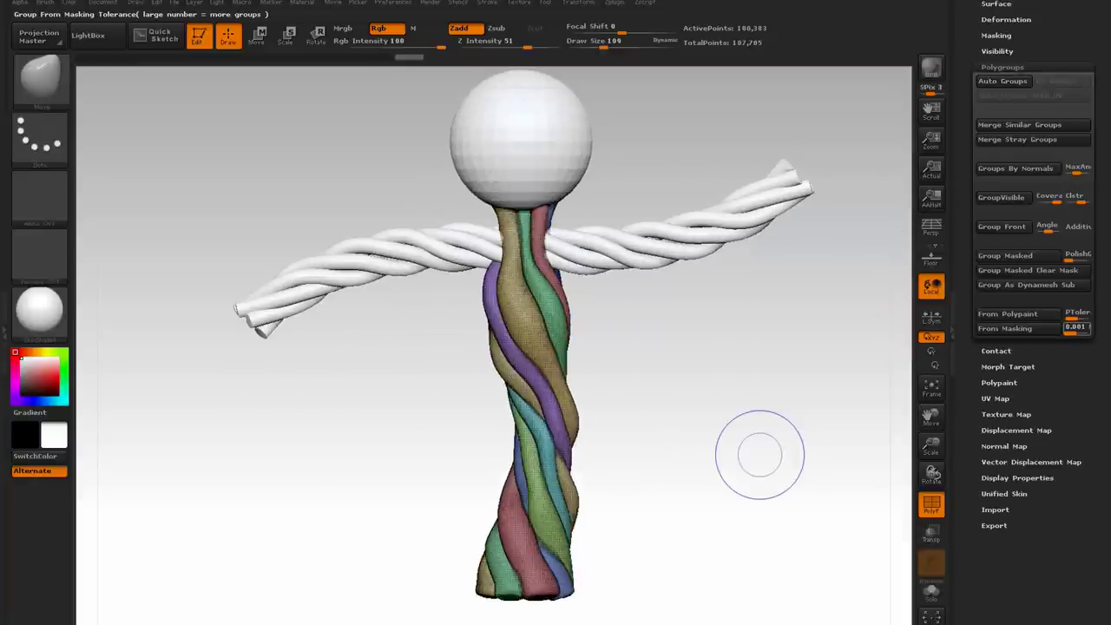
Append a Sphere3D primitive as a new subtool alongside the twisted trunk, arms and head.
drag(1099, 330, 1098, 411)
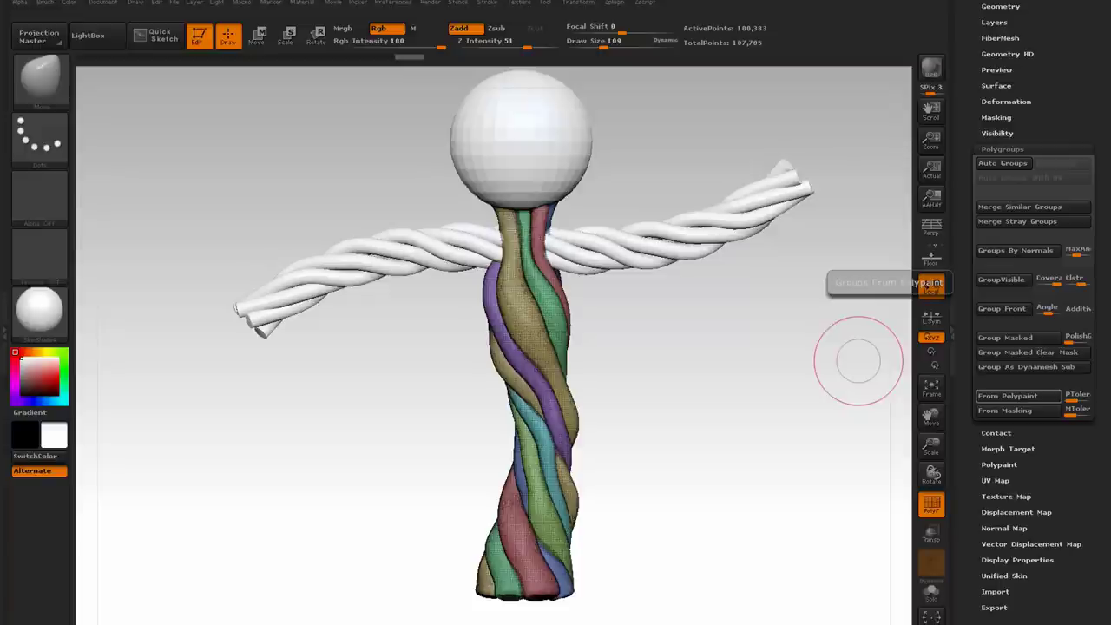
drag(855, 362, 828, 253)
mouse_move(657, 380)
mouse_down()
mouse_move(674, 349)
mouse_move(668, 330)
mouse_move(646, 430)
mouse_move(631, 443)
mouse_up()
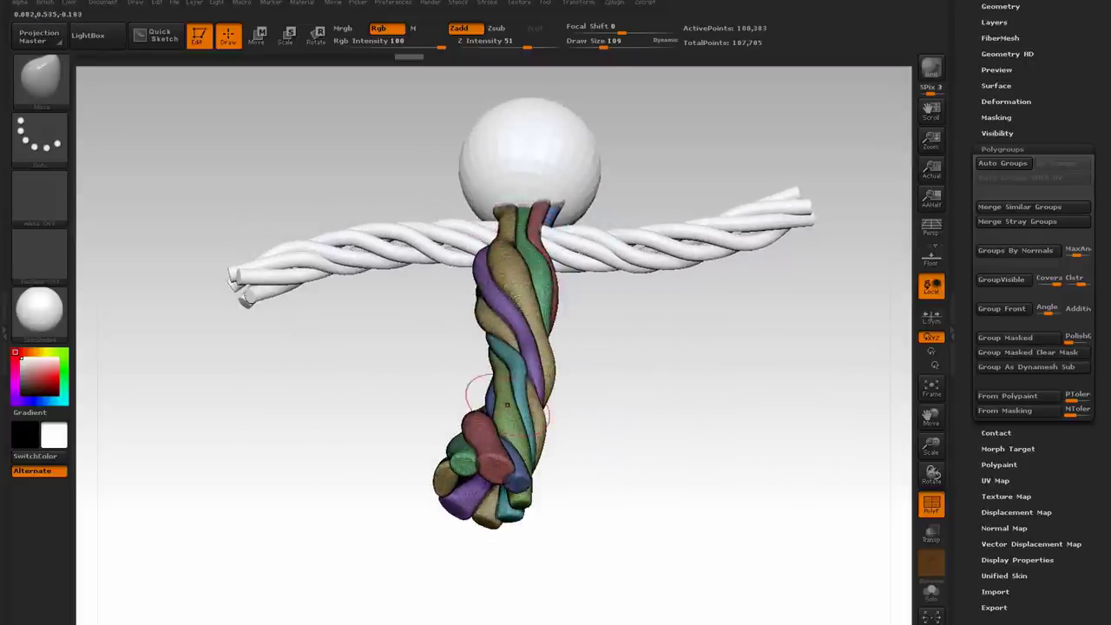
mouse_move(628, 465)
mouse_down()
mouse_move(684, 390)
mouse_move(661, 364)
mouse_move(644, 397)
mouse_up()
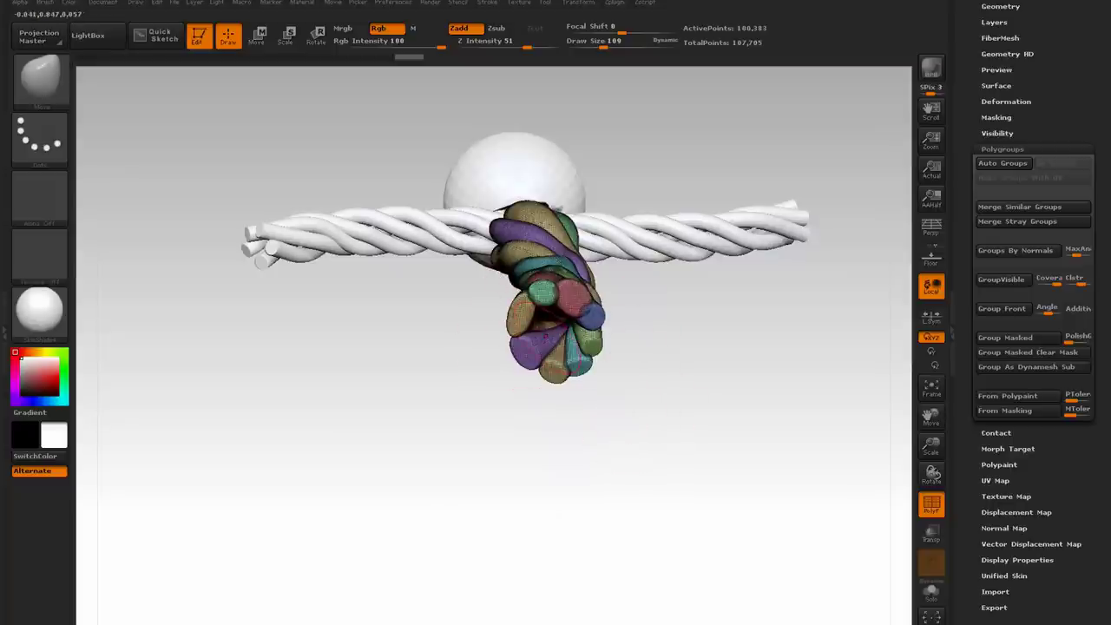
mouse_move(560, 408)
mouse_down()
mouse_move(512, 464)
mouse_move(533, 503)
mouse_move(579, 447)
mouse_move(566, 426)
mouse_up()
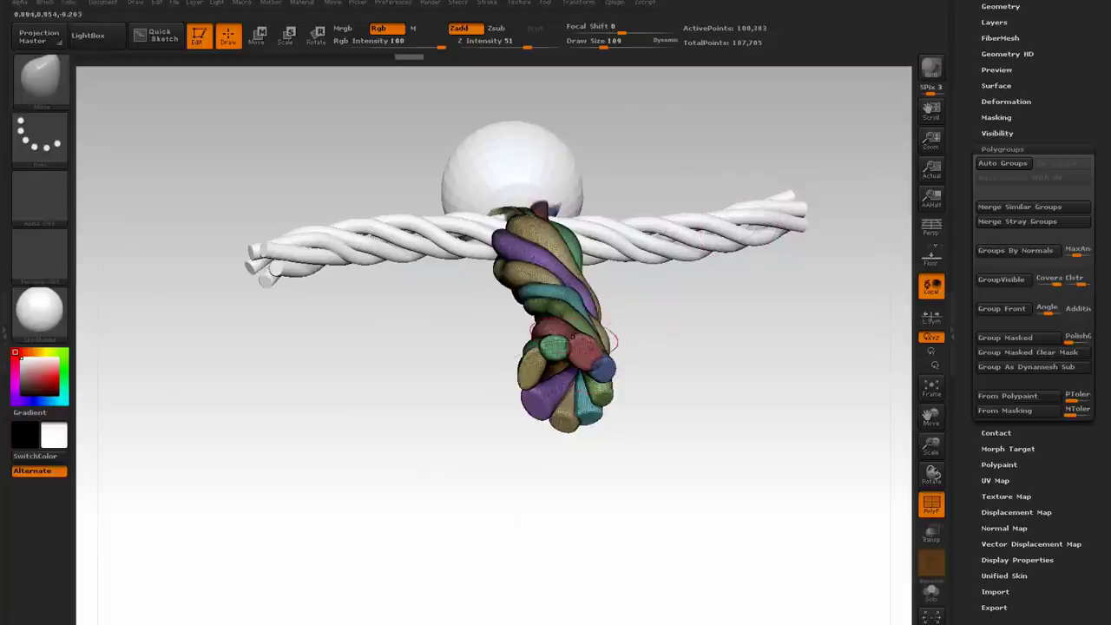
drag(1099, 217, 1099, 475)
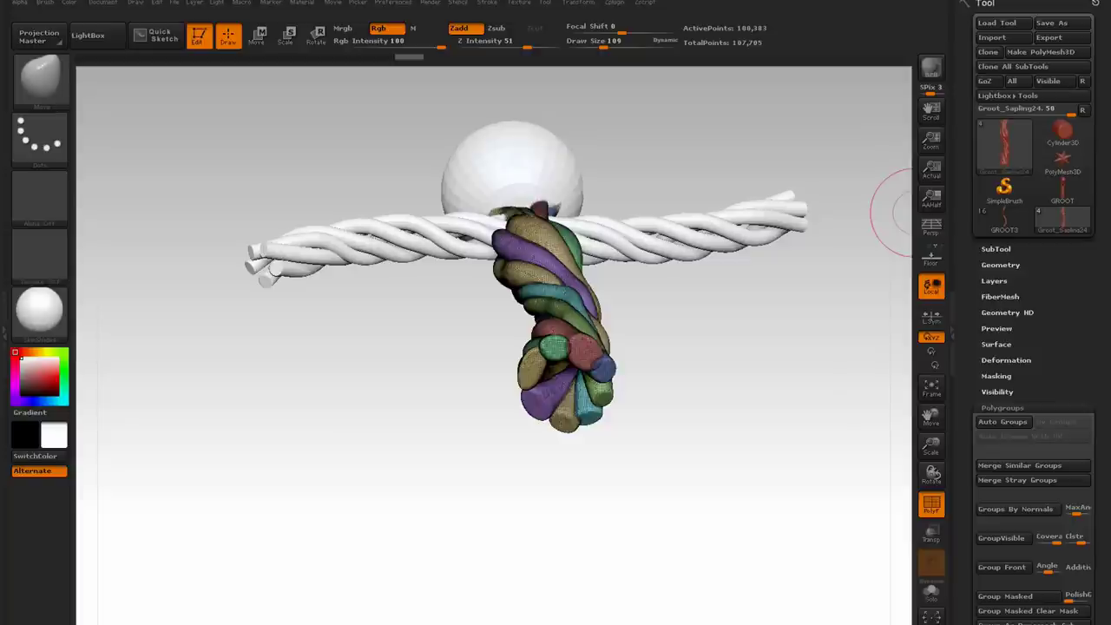
click(996, 249)
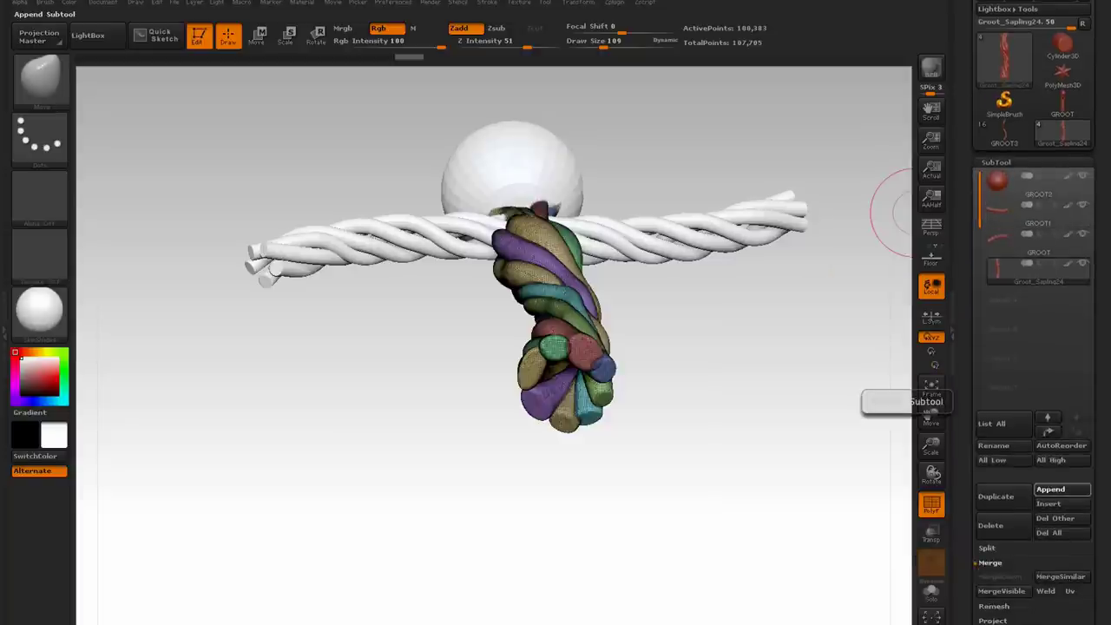
click(1050, 489)
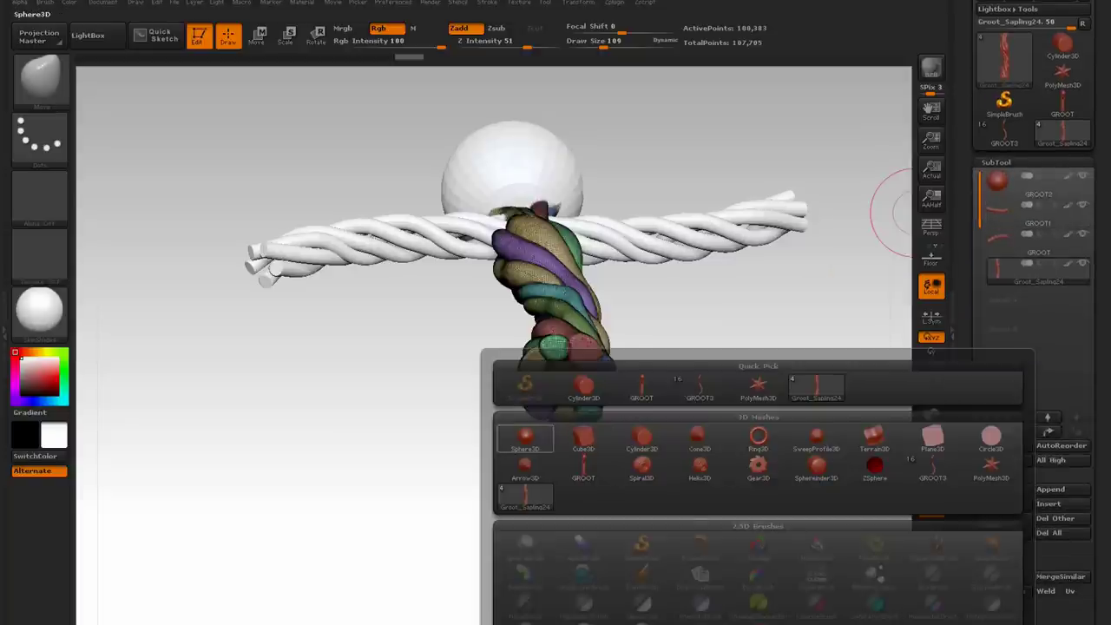
click(525, 438)
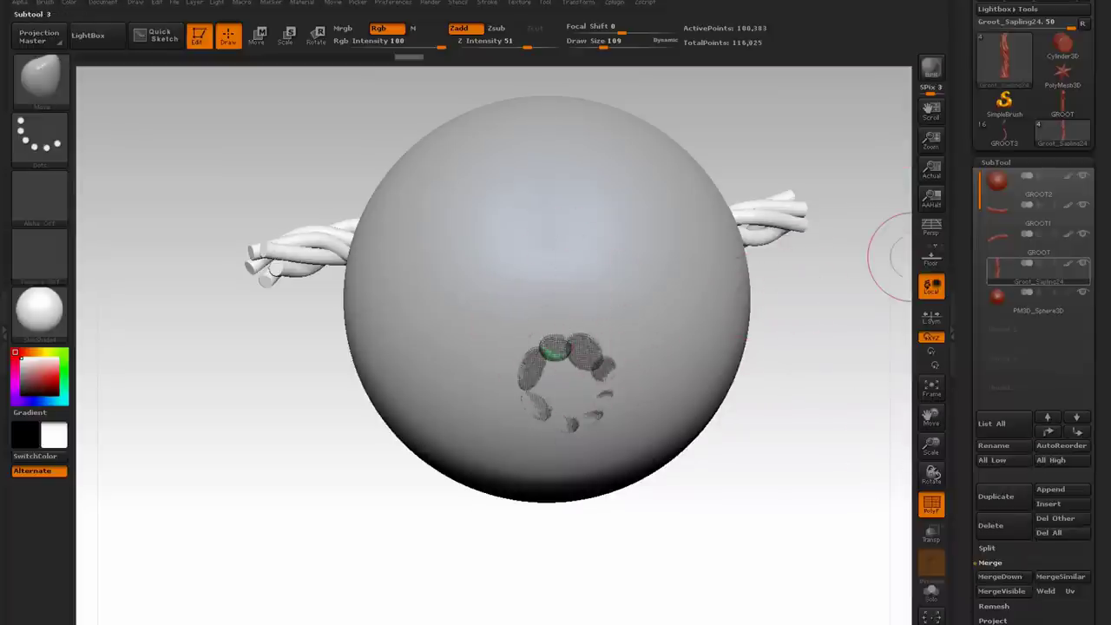
Select the PM3D_Sphere3D subtool and reduce its XYZ Size to about 0.29.
mouse_move(1032, 271)
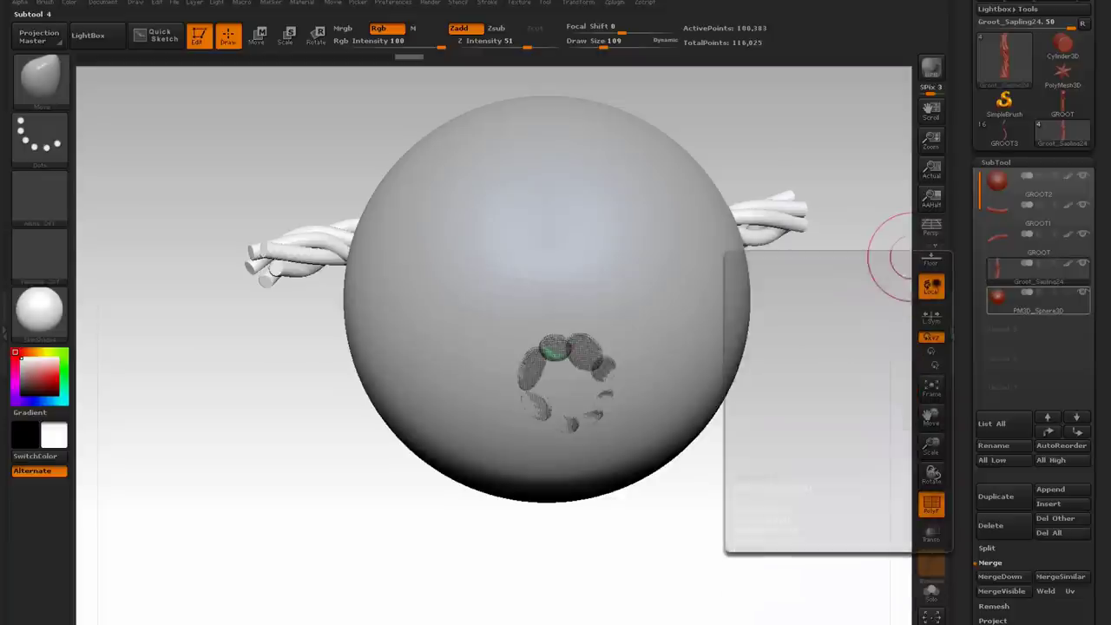
click(1036, 300)
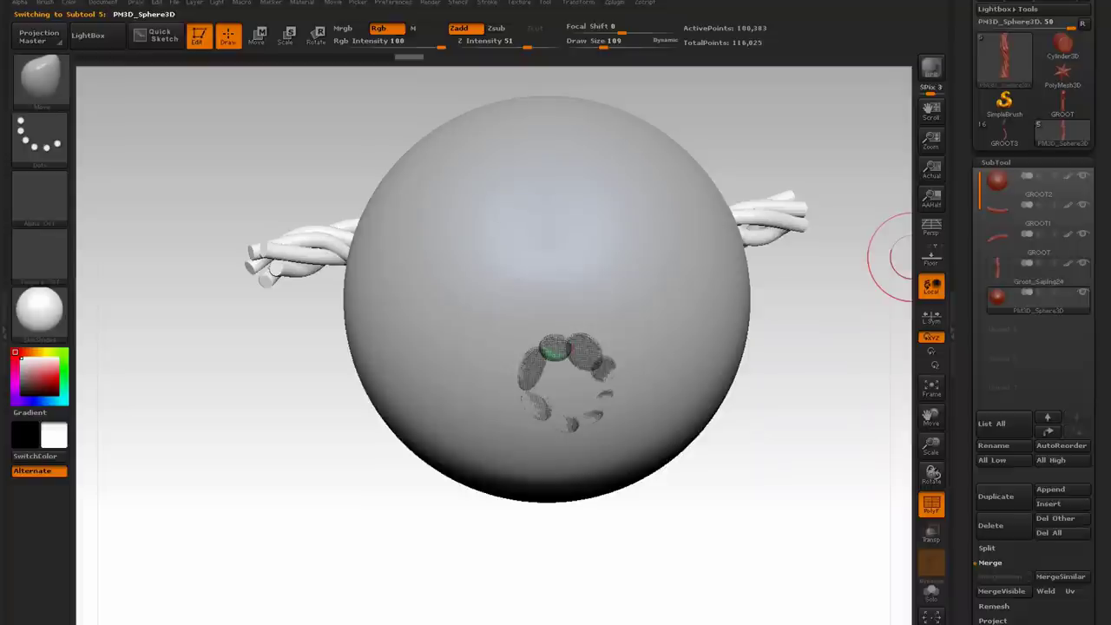
drag(965, 425, 964, 376)
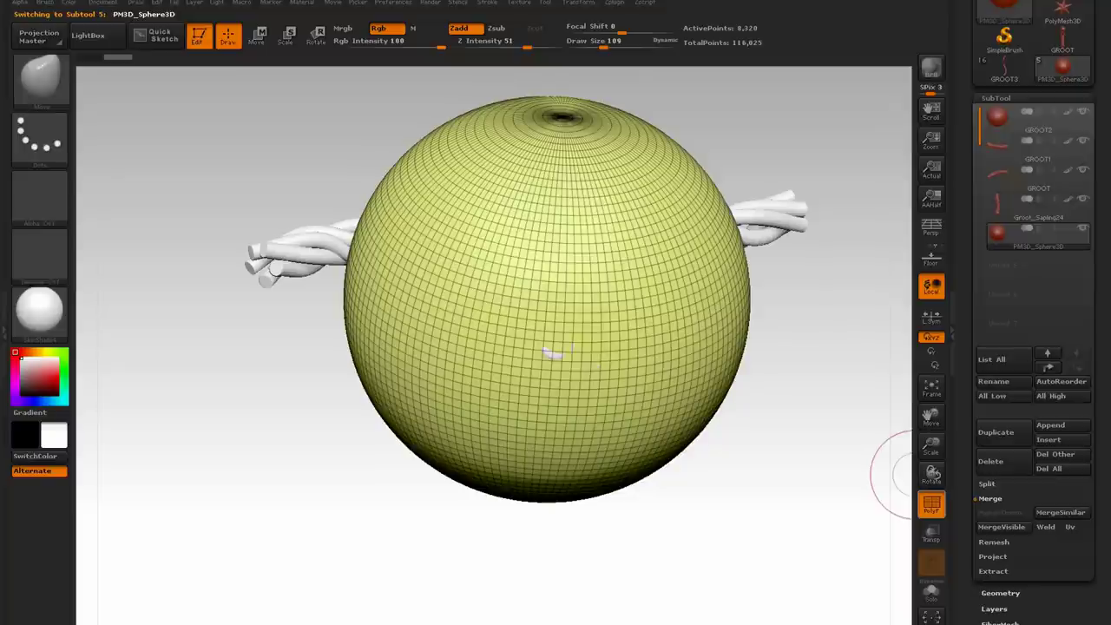
drag(965, 475, 964, 389)
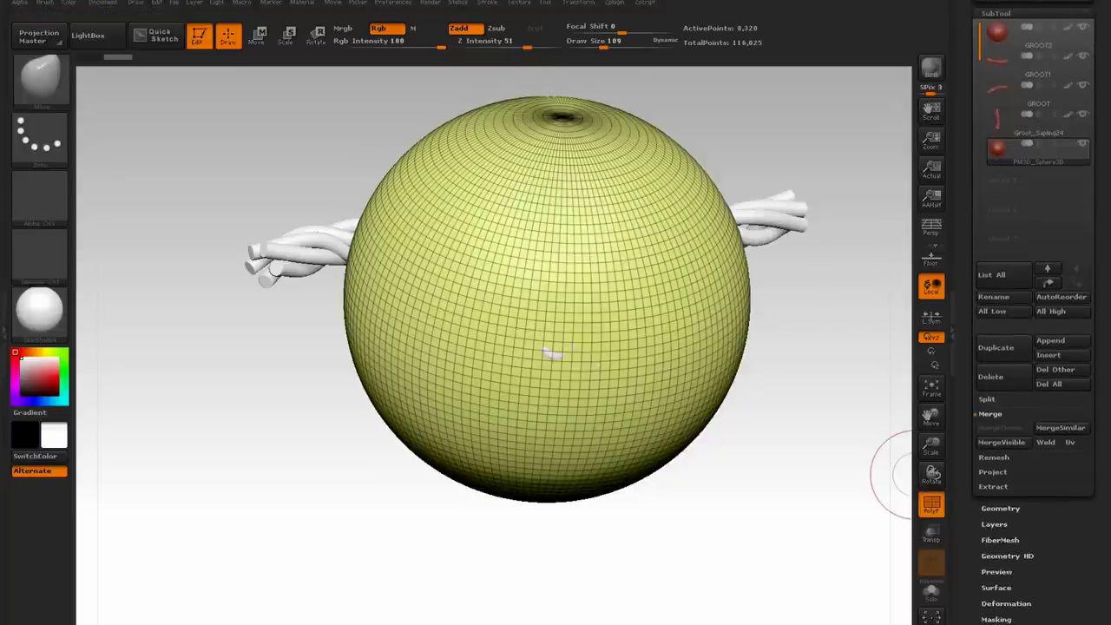
click(1000, 508)
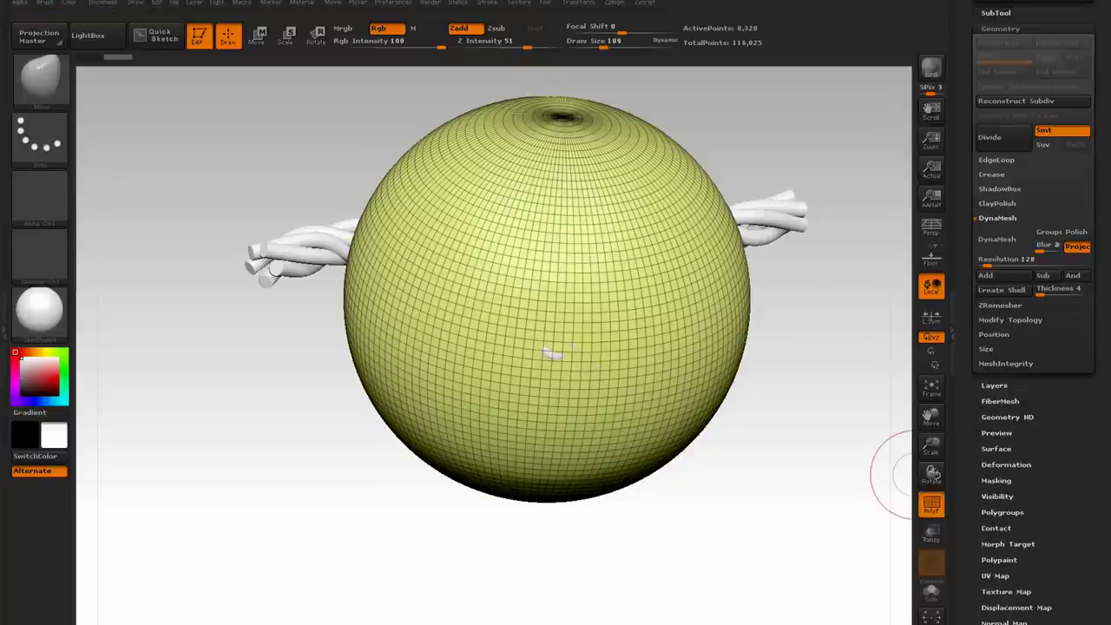
click(985, 349)
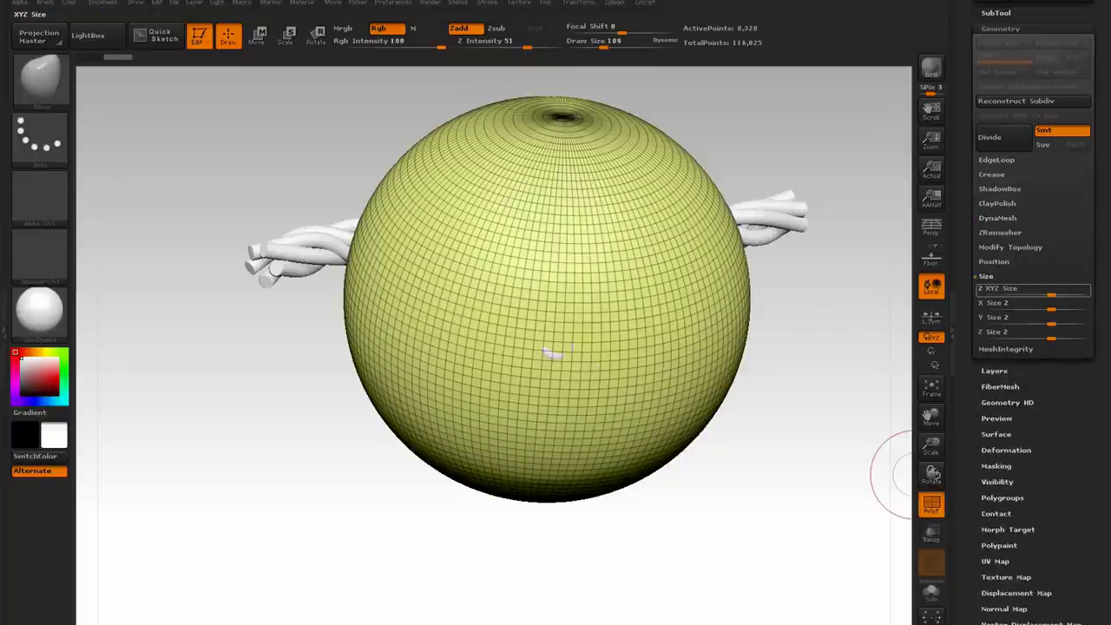
drag(1051, 292, 1039, 292)
Move the small sphere straight down with Transpose into the trunk's flared base, leaving it protruding slightly underneath.
drag(650, 287, 652, 401)
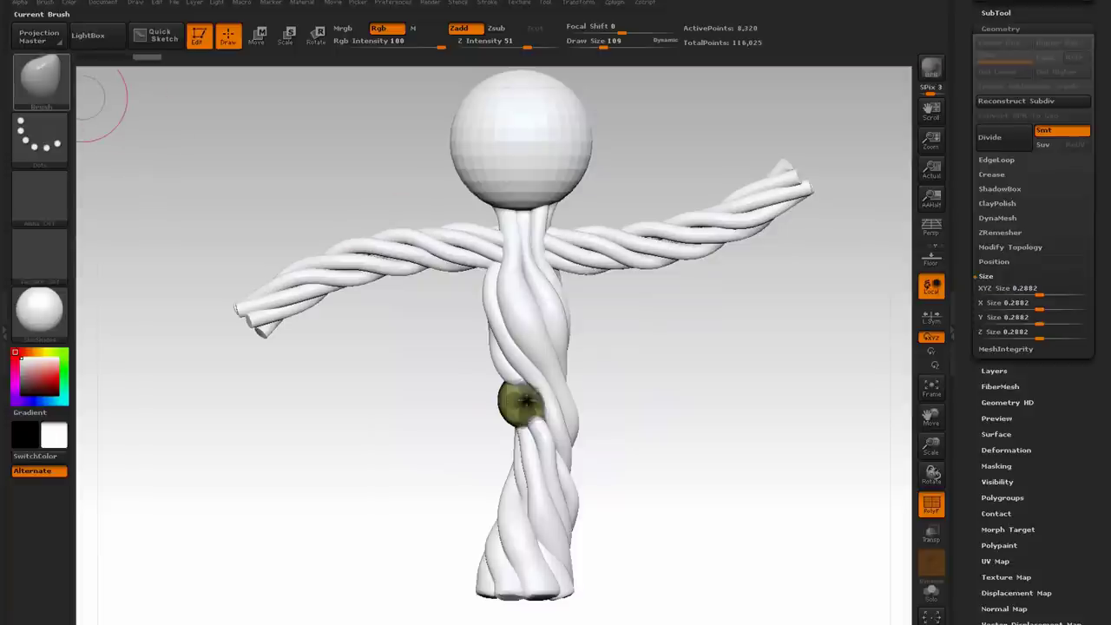
click(50, 83)
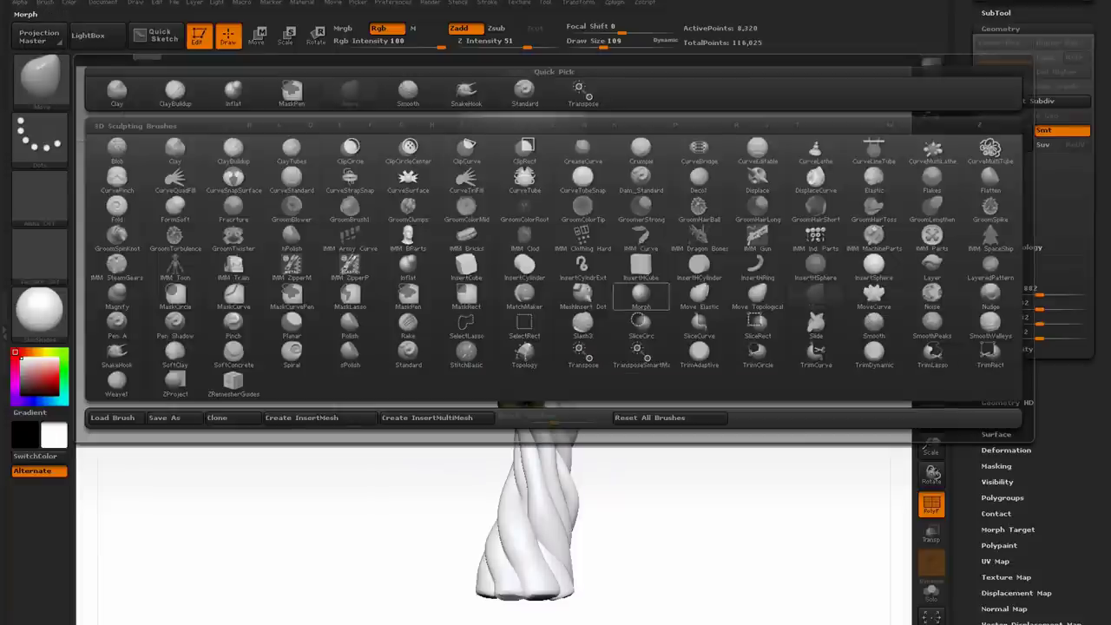
click(583, 352)
drag(522, 426, 522, 321)
drag(521, 401, 527, 584)
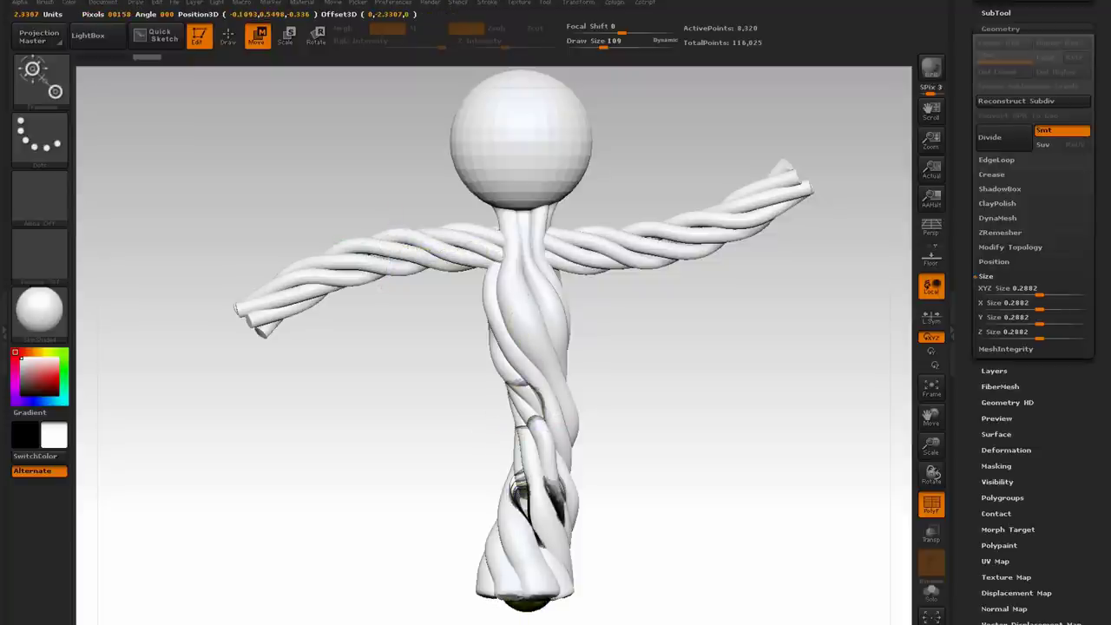
right_drag(526, 586, 530, 548)
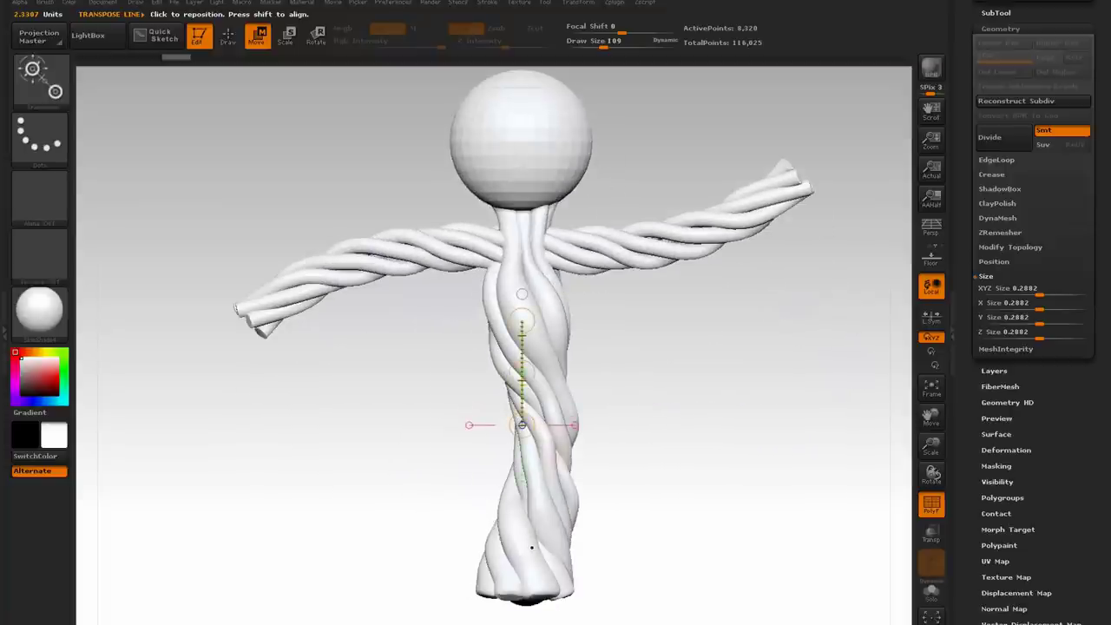
drag(522, 374, 521, 387)
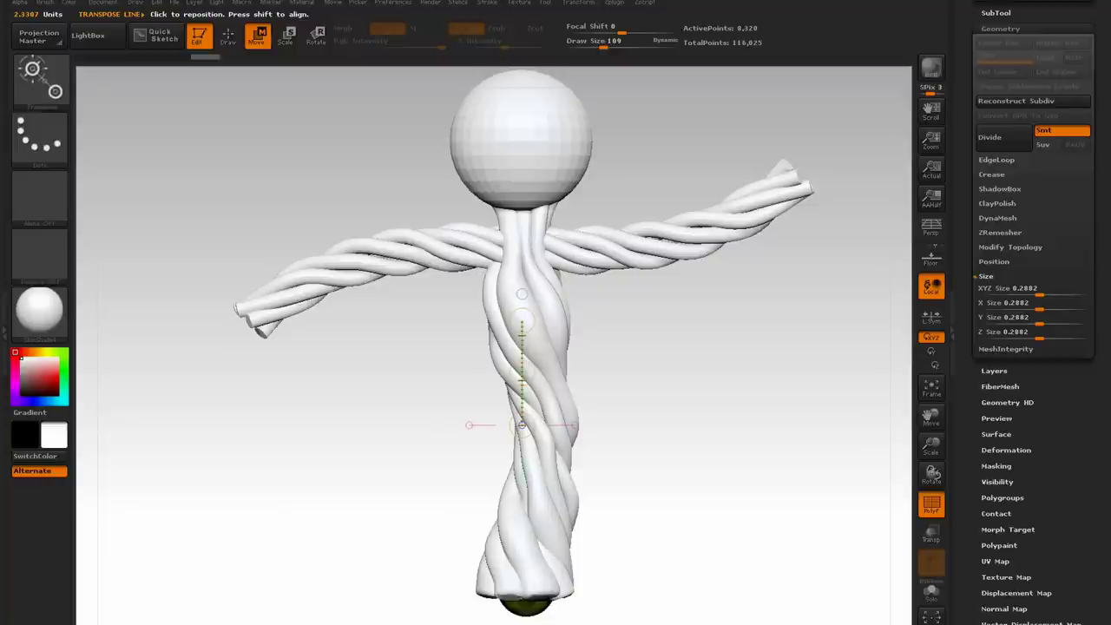
Scale the sphere up slightly with a Transpose line from its centre to fill the hollow between the trunk's strands.
drag(694, 451, 694, 251)
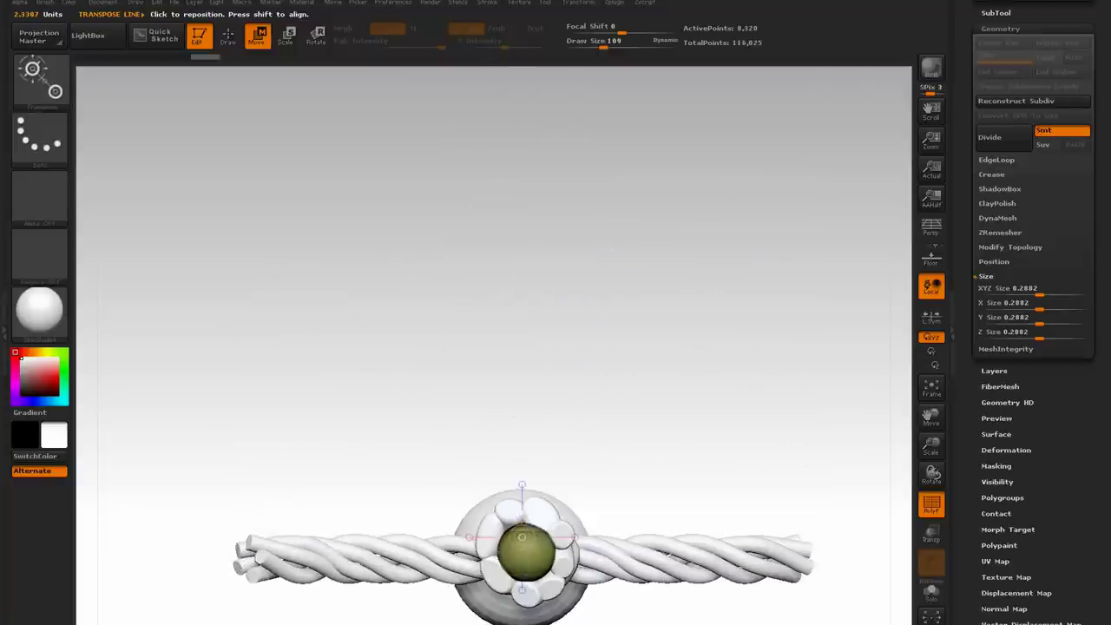
shift+drag(532, 551, 605, 552)
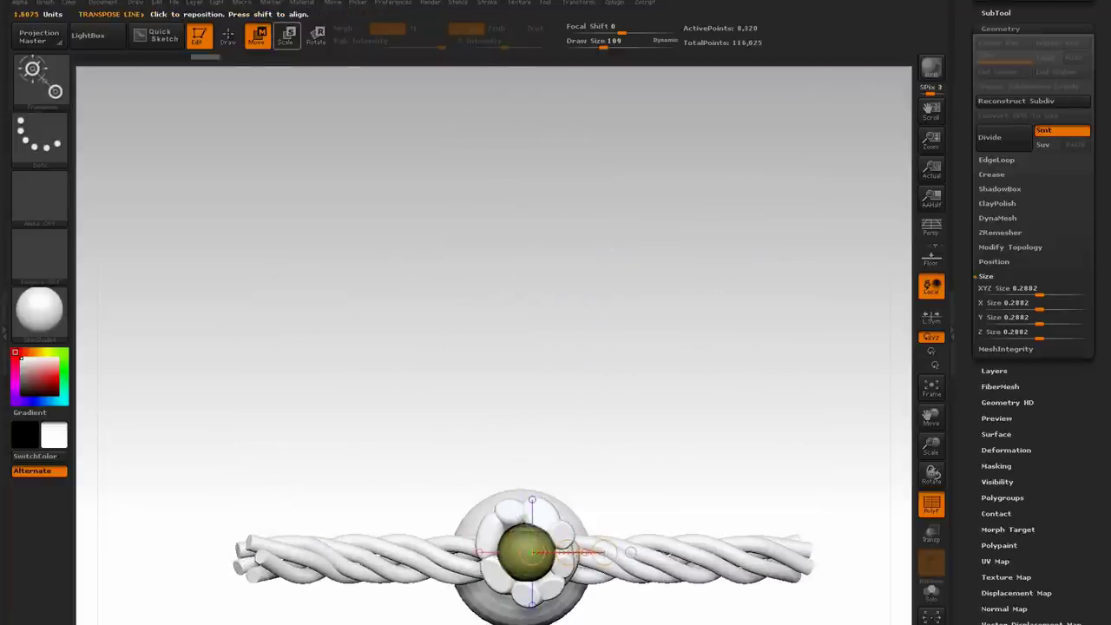
key(e)
drag(603, 551, 630, 551)
right_drag(630, 552, 631, 611)
Select the Groot_Sapling24 trunk subtool and merge the sphere subtool beneath it into it.
drag(1067, 208, 1068, 317)
click(996, 122)
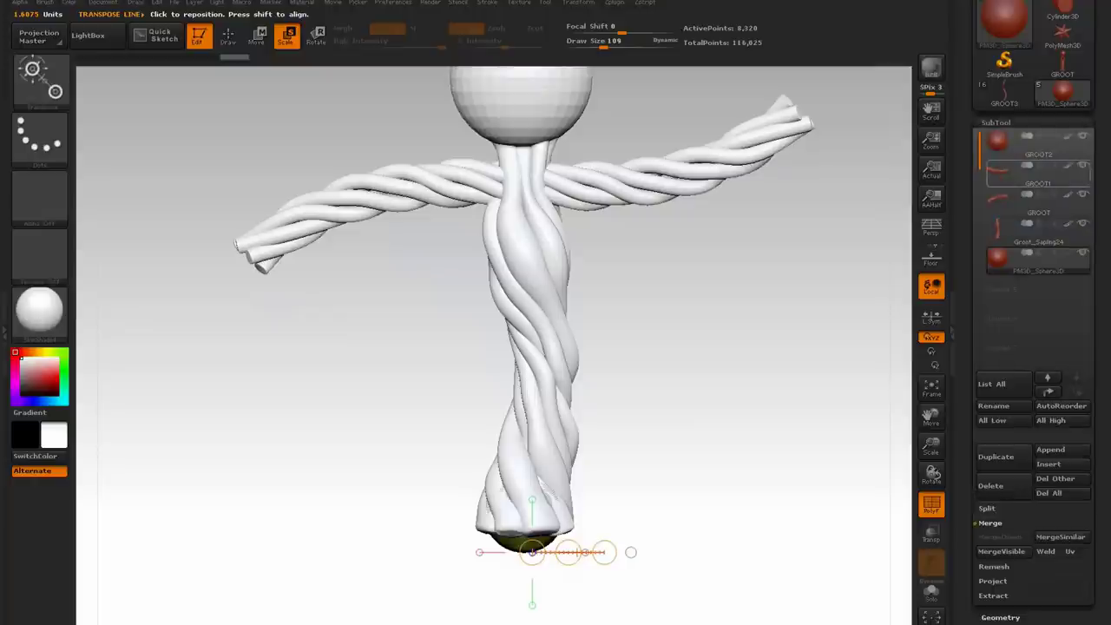
click(1011, 231)
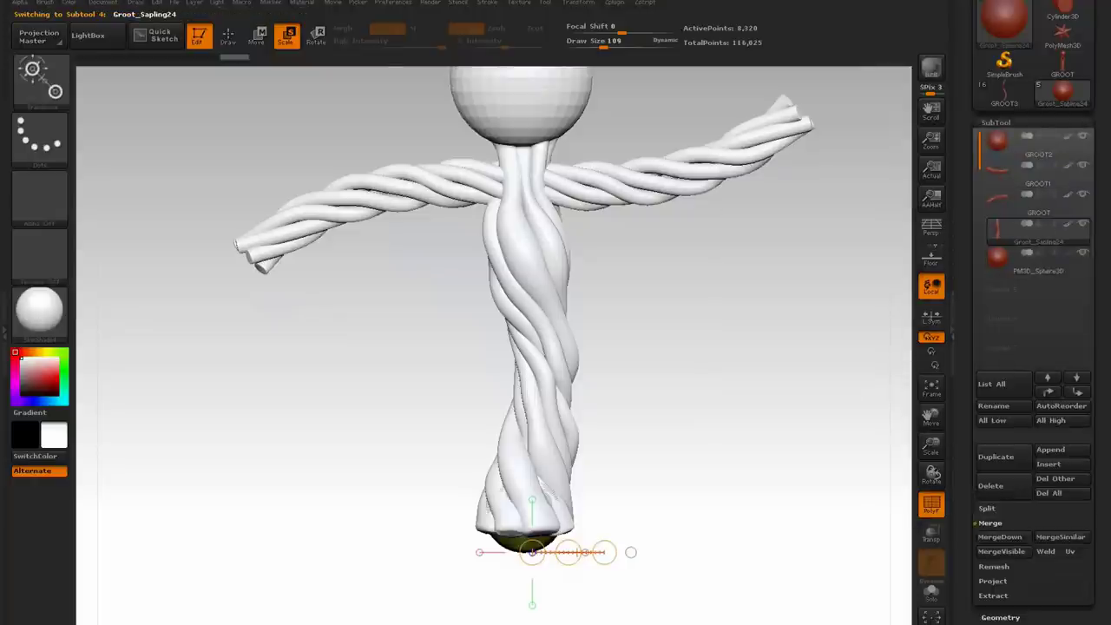
click(999, 537)
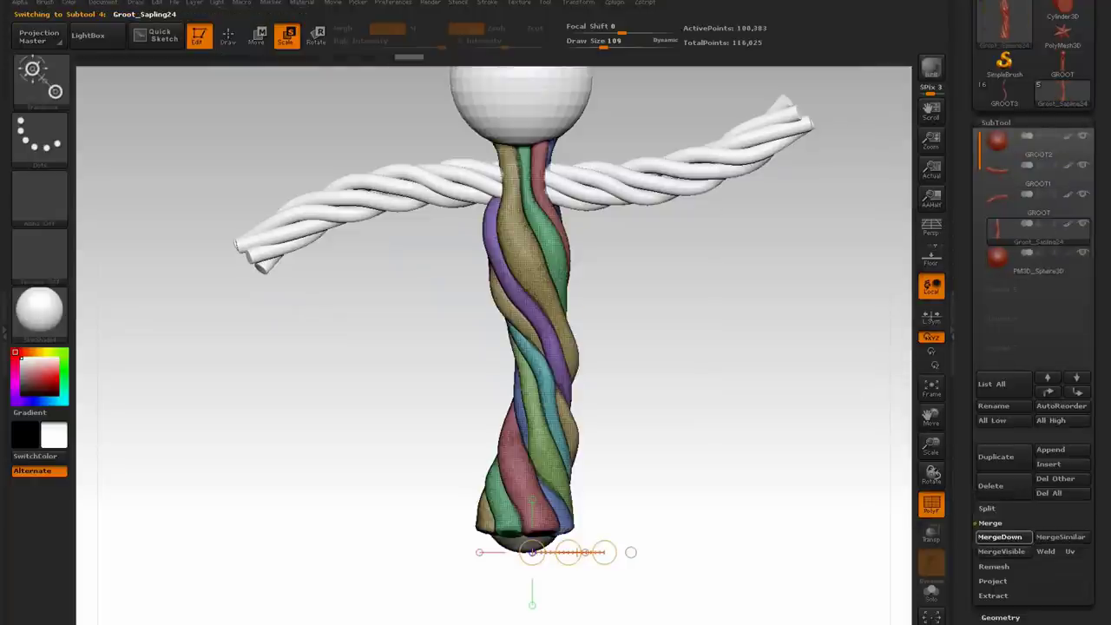
mouse_move(738, 434)
mouse_down()
mouse_move(729, 317)
mouse_move(724, 391)
mouse_move(739, 438)
mouse_up()
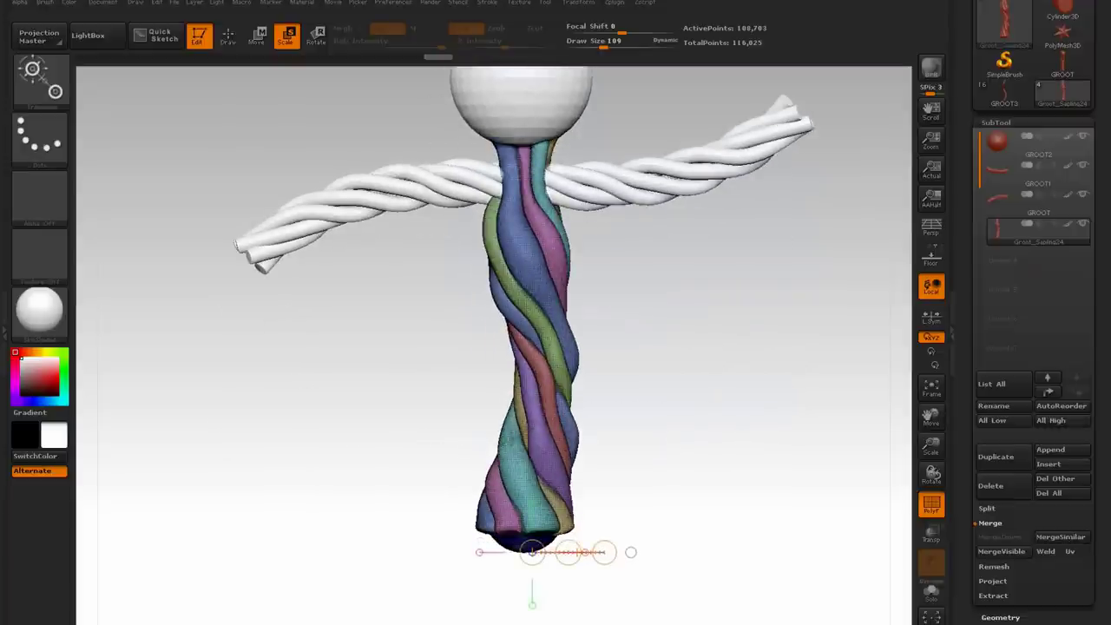
Remesh the merged trunk and sphere with DynaMesh at a resolution of 1024.
click(996, 123)
click(1000, 138)
drag(930, 417, 932, 452)
drag(780, 460, 781, 430)
drag(931, 445, 931, 471)
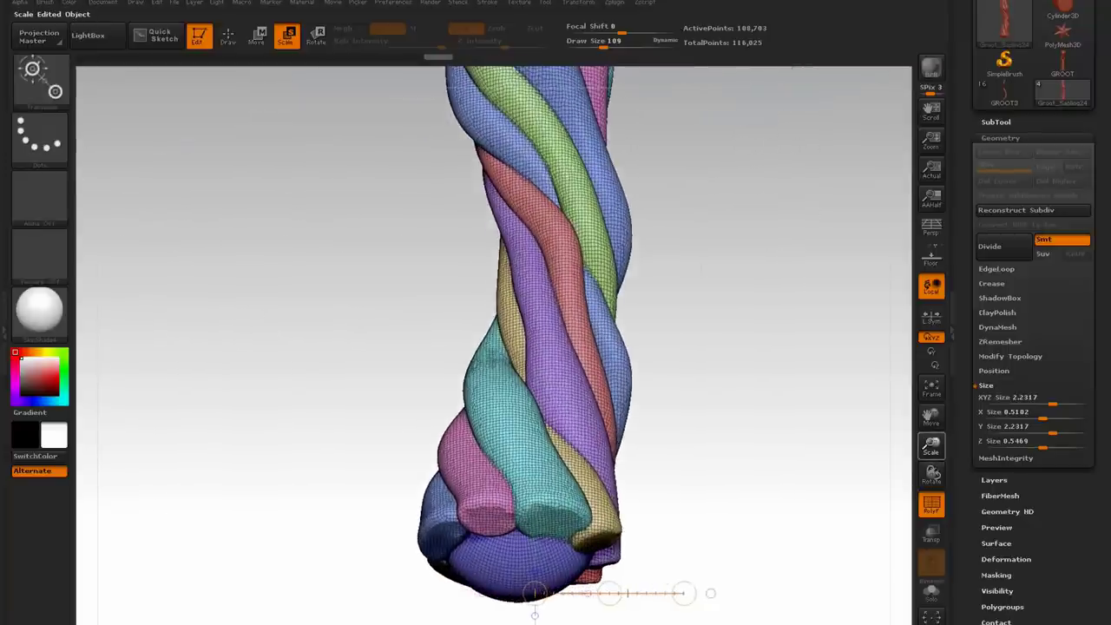
click(996, 326)
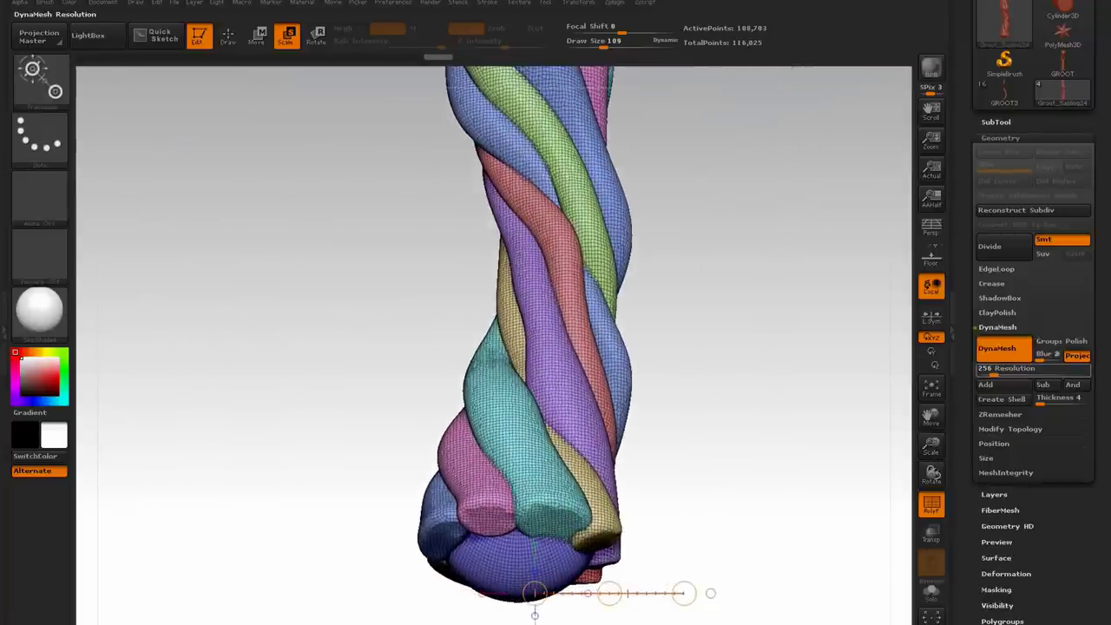
text(1024)
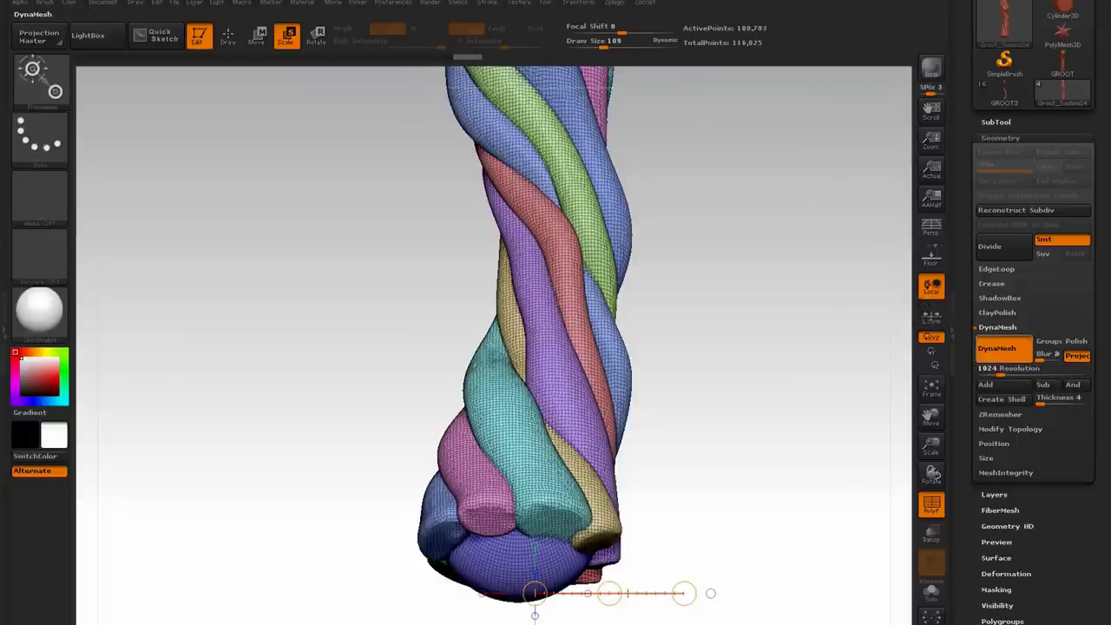
click(1004, 349)
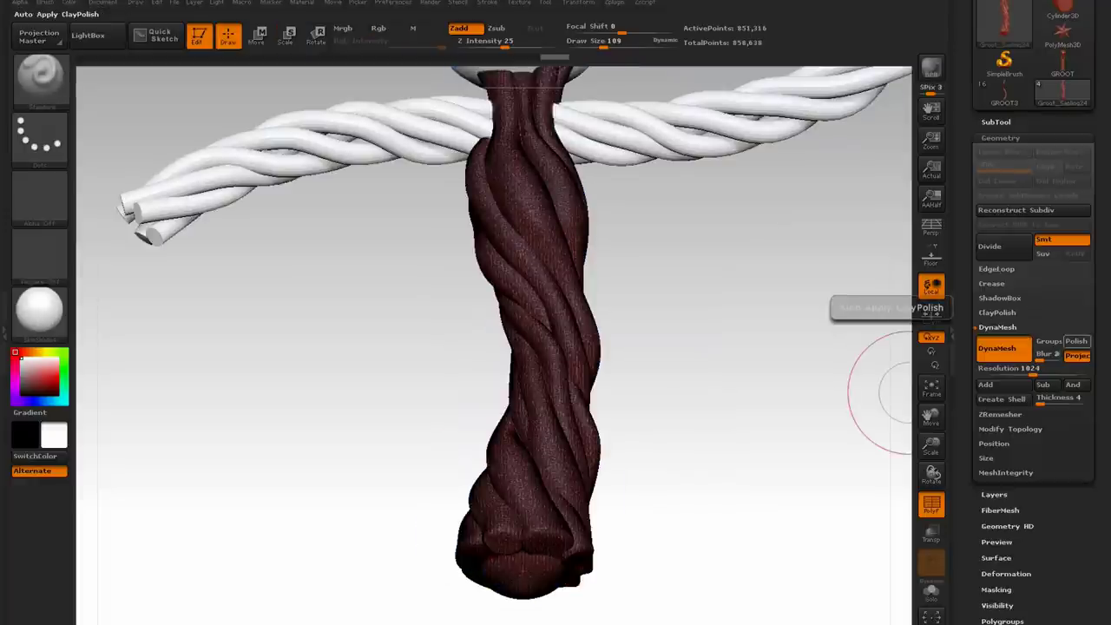
Turn off the PolyFrame display and examine the fused trunk base and sphere from several sides.
click(931, 503)
drag(931, 446, 931, 486)
mouse_move(772, 308)
mouse_down()
mouse_move(768, 373)
mouse_move(651, 371)
mouse_up()
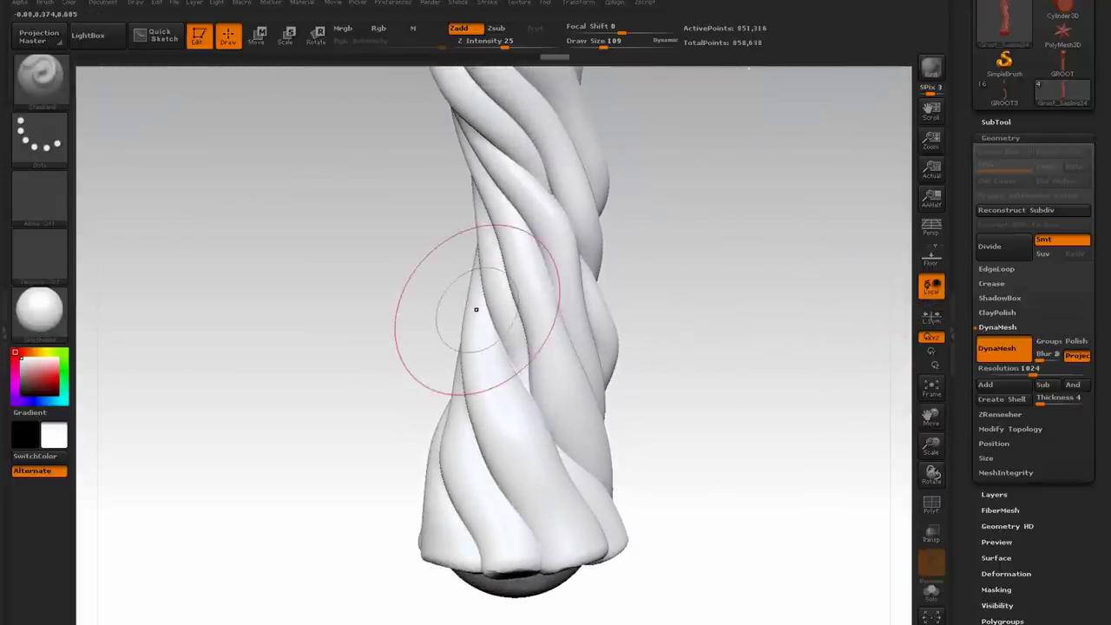
mouse_move(775, 364)
mouse_down()
mouse_move(304, 356)
mouse_move(291, 316)
mouse_move(290, 178)
mouse_move(294, 220)
mouse_up()
drag(931, 445, 931, 316)
drag(928, 415, 832, 521)
drag(931, 415, 945, 185)
drag(729, 434, 725, 564)
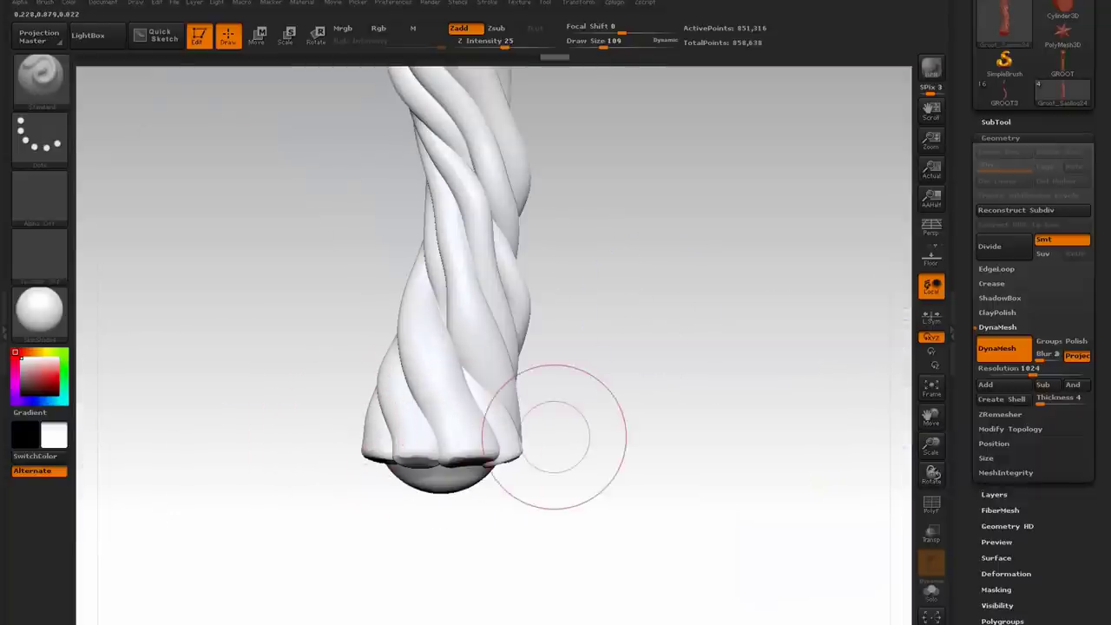
Assign the TrimCurve brush as the active selection brush for cutting the trunk's base.
click(40, 78)
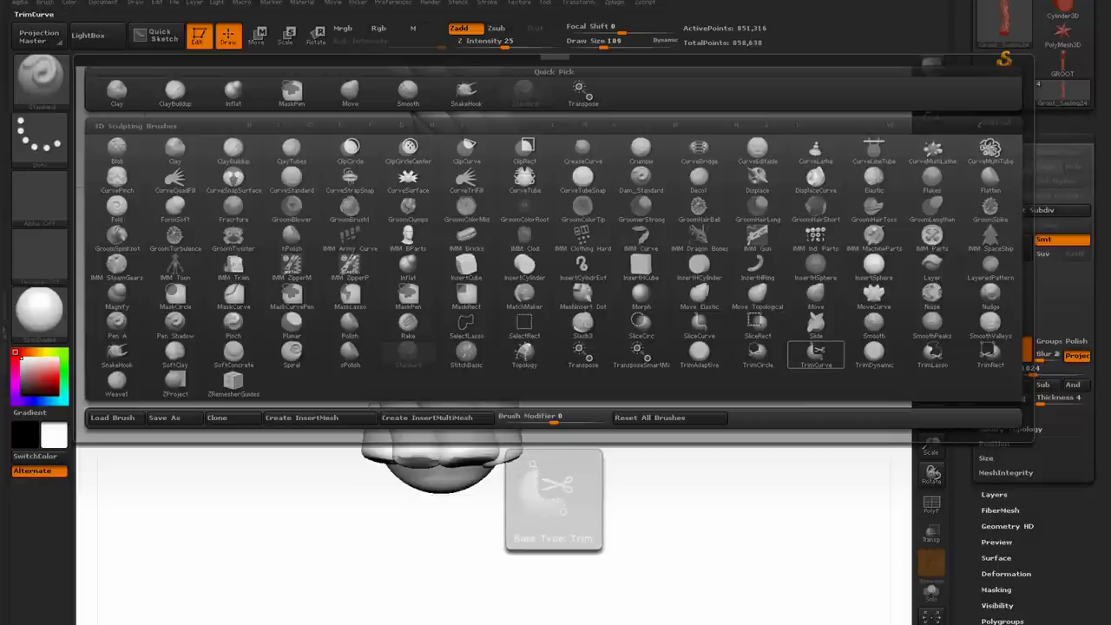
click(816, 351)
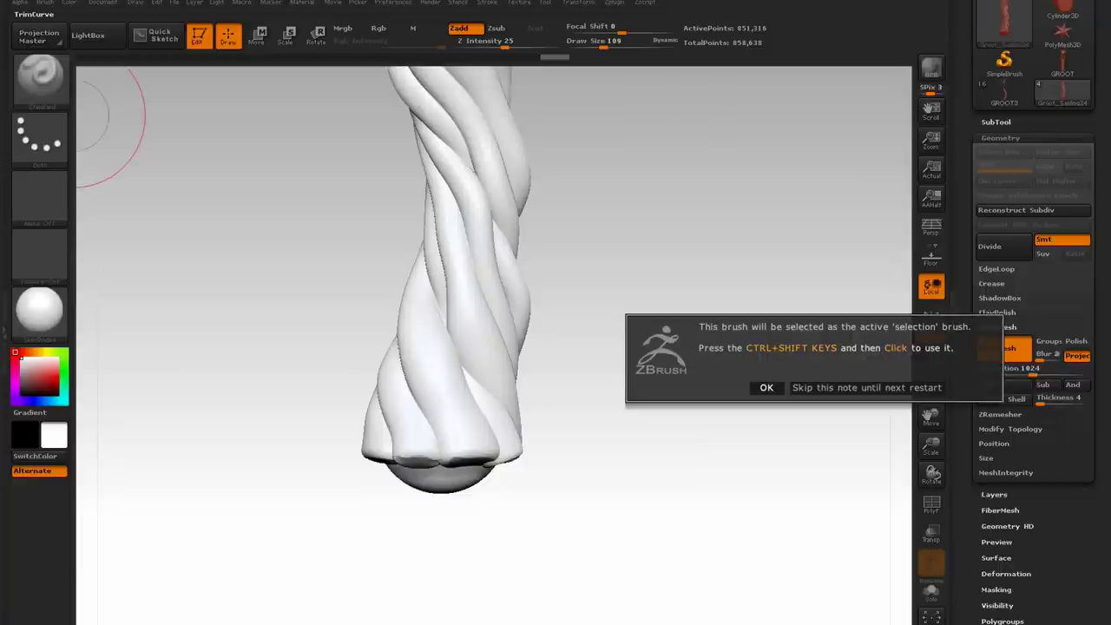
click(766, 387)
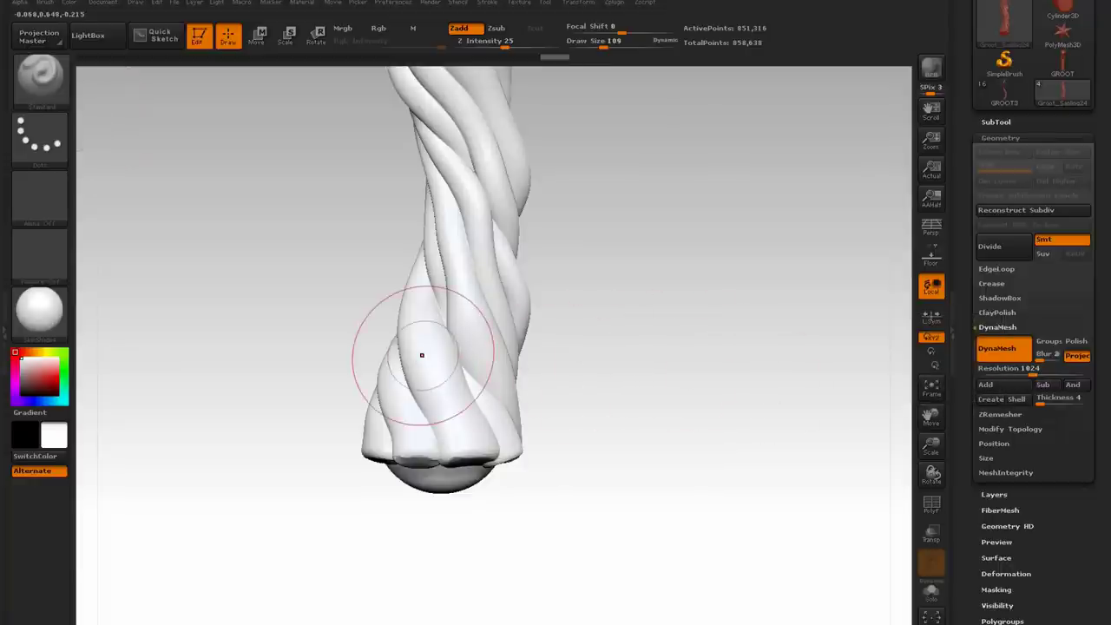
key(ctrl)
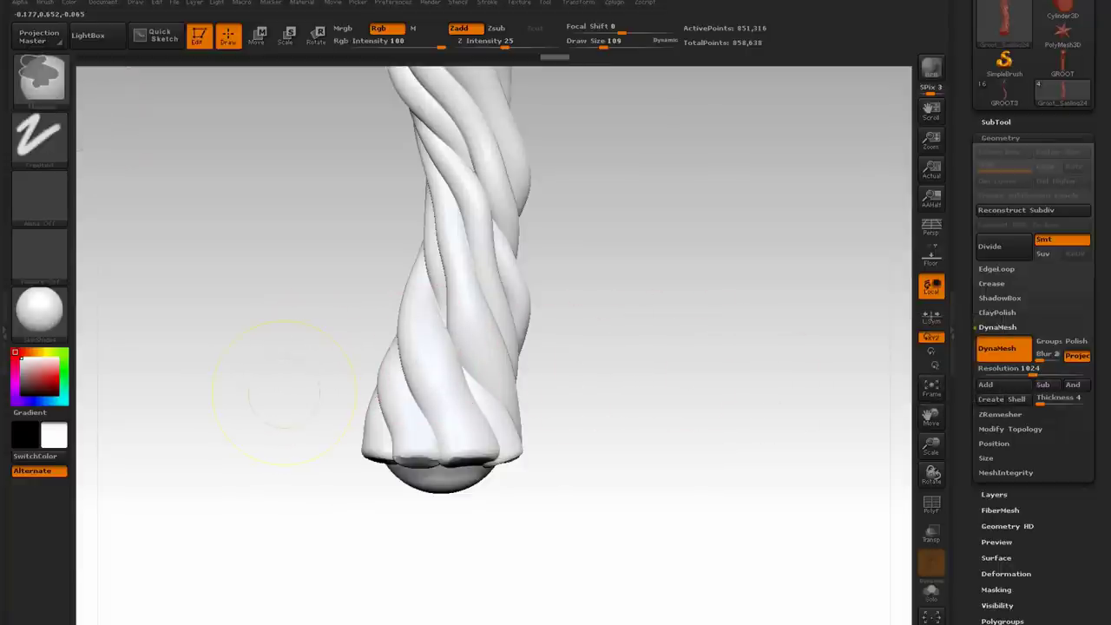
key(ctrl+shift)
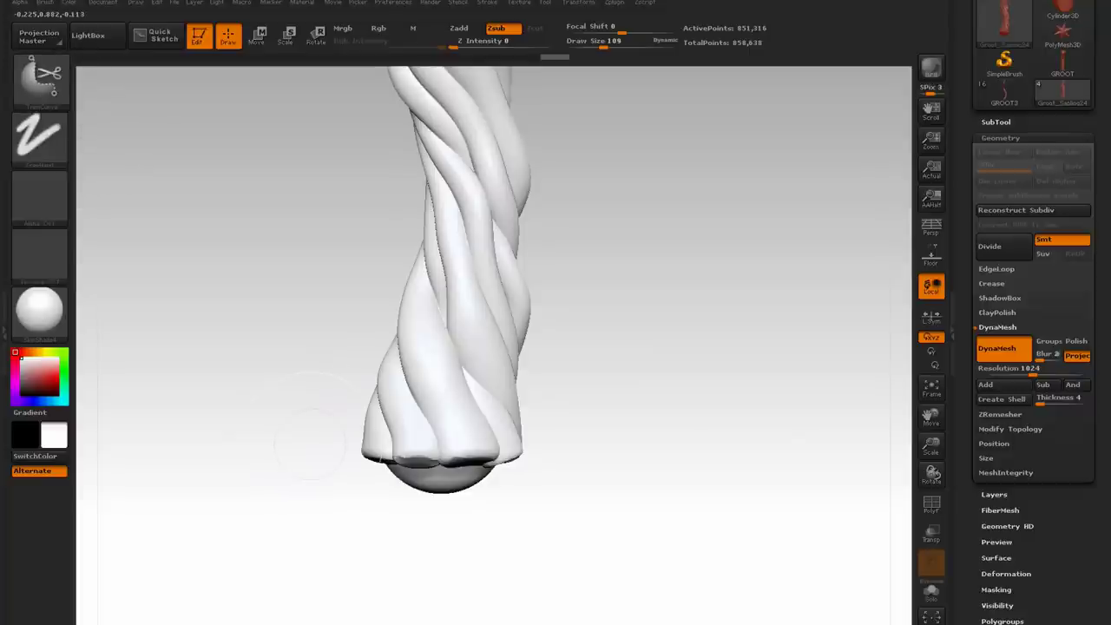
Cut the trunk's lower end flat with a horizontal TrimCurve line, removing the protruding sphere and the uneven strand ends.
ctrl+shift+drag(289, 434, 593, 435)
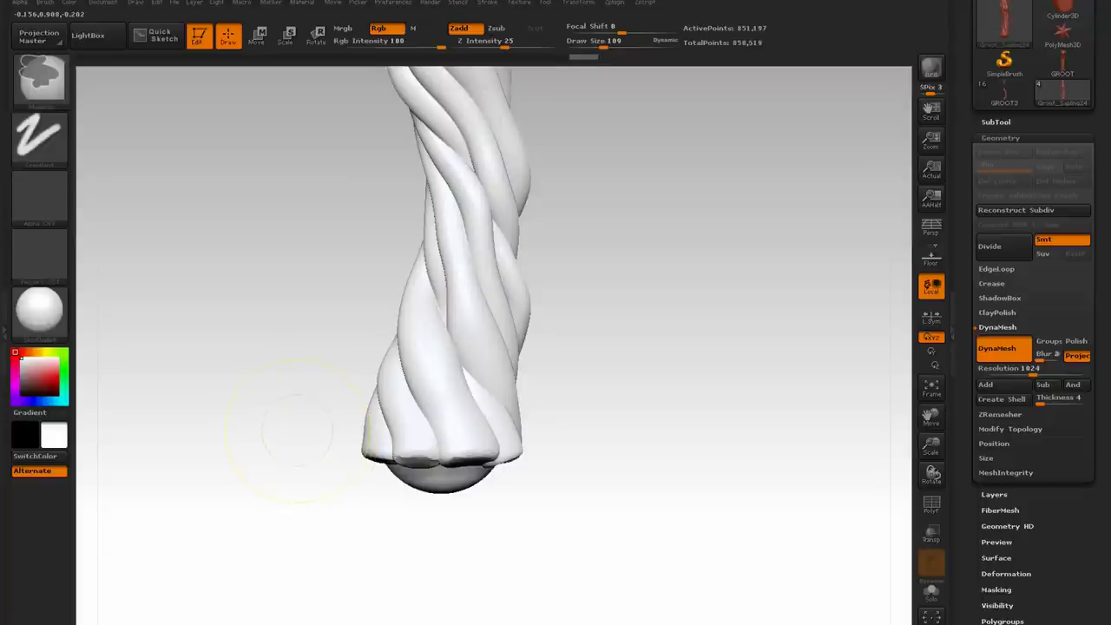
key(ctrl+shift)
mouse_move(297, 429)
ctrl+shift+mouse_down()
mouse_move(665, 397)
mouse_move(638, 429)
ctrl+shift+mouse_up()
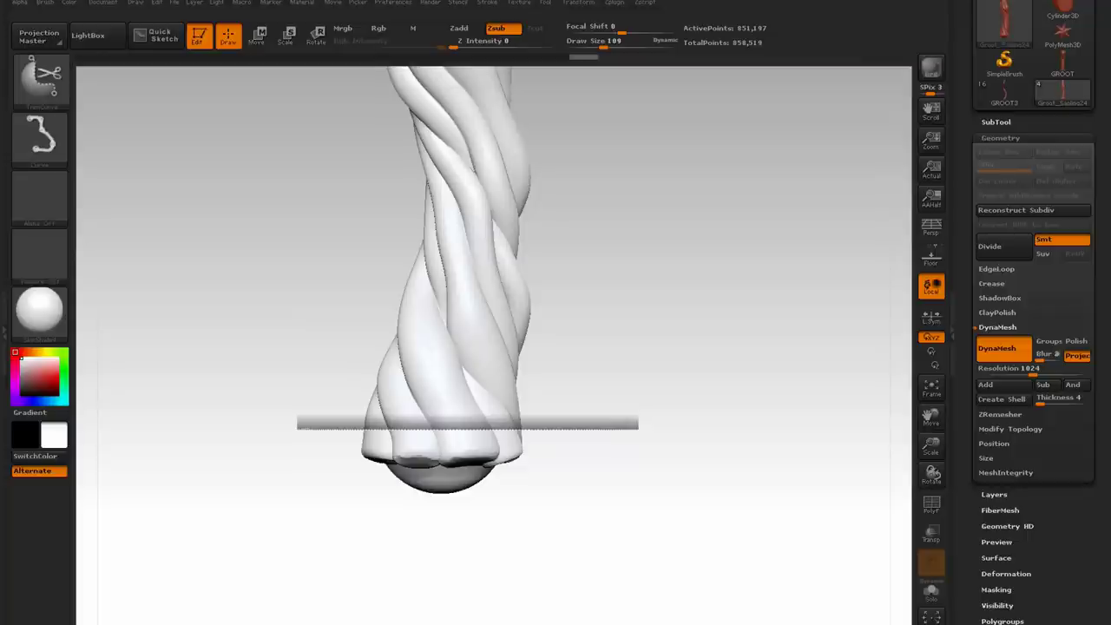
ctrl+shift+drag(638, 422, 94, 434)
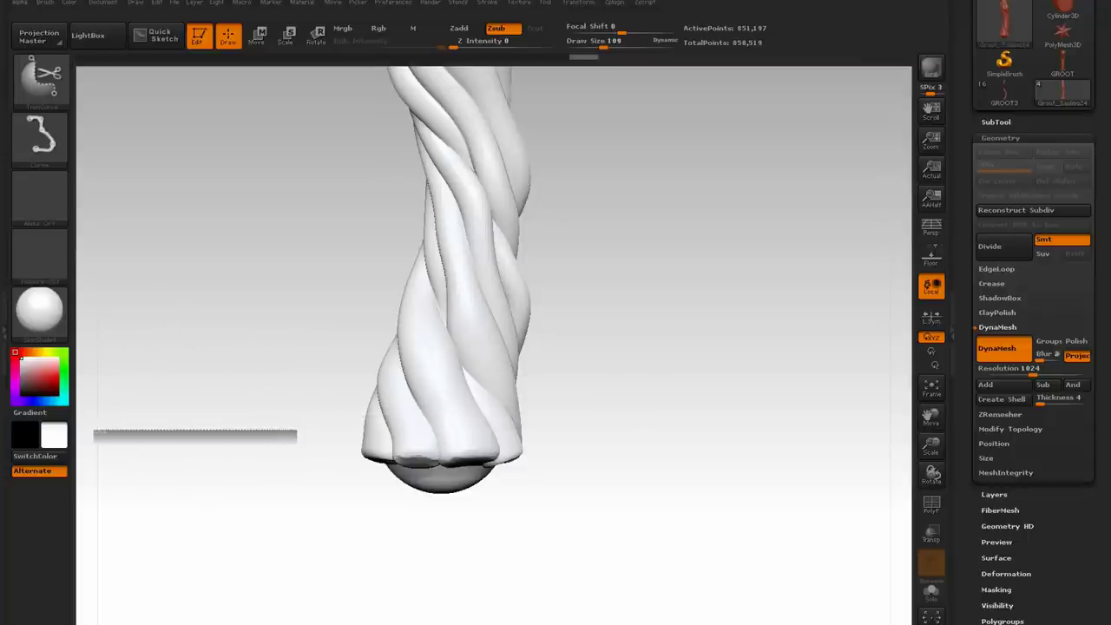
ctrl+shift+drag(94, 434, 83, 434)
ctrl+shift+drag(83, 430, 338, 446)
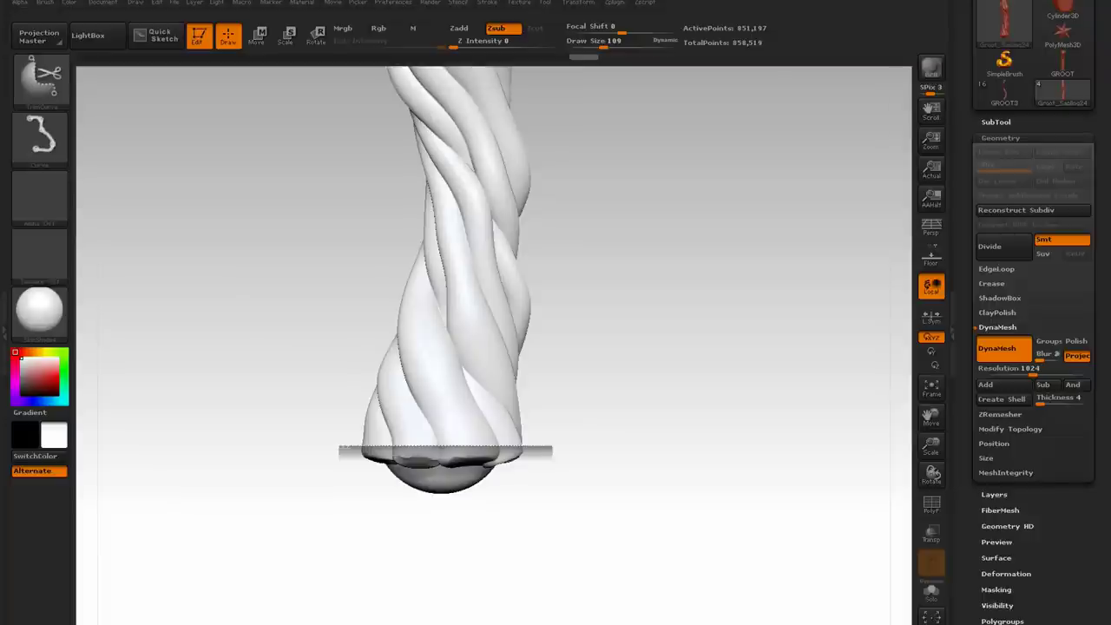
mouse_move(338, 449)
ctrl+shift+mouse_down()
mouse_move(347, 373)
mouse_move(390, 408)
mouse_move(399, 442)
mouse_move(382, 473)
ctrl+shift+mouse_up()
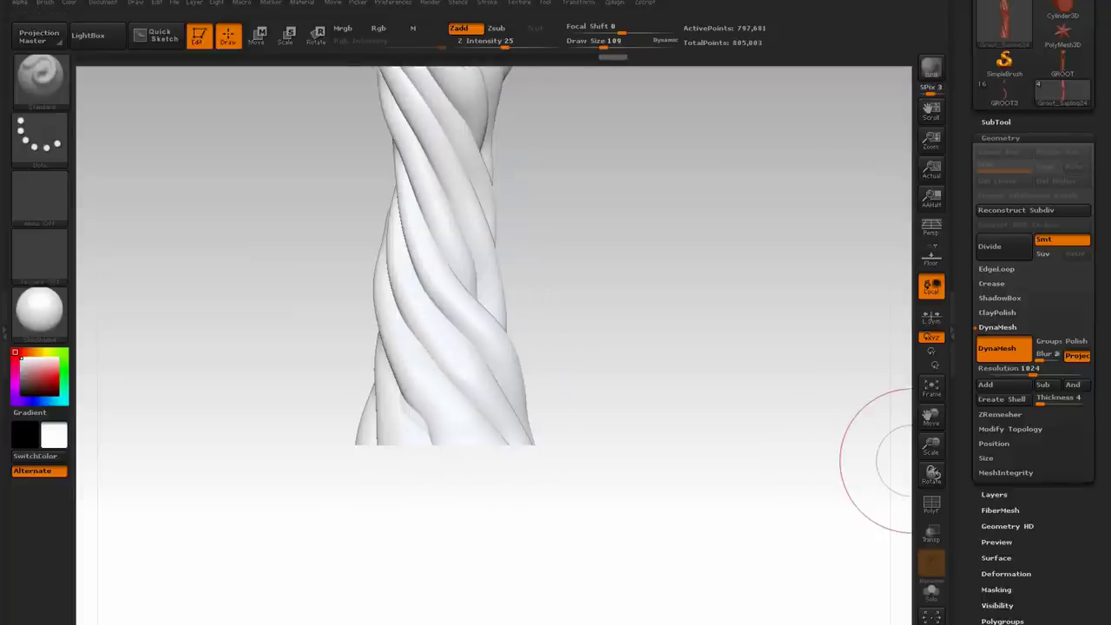
drag(929, 416, 931, 388)
drag(637, 260, 868, 260)
drag(926, 416, 937, 518)
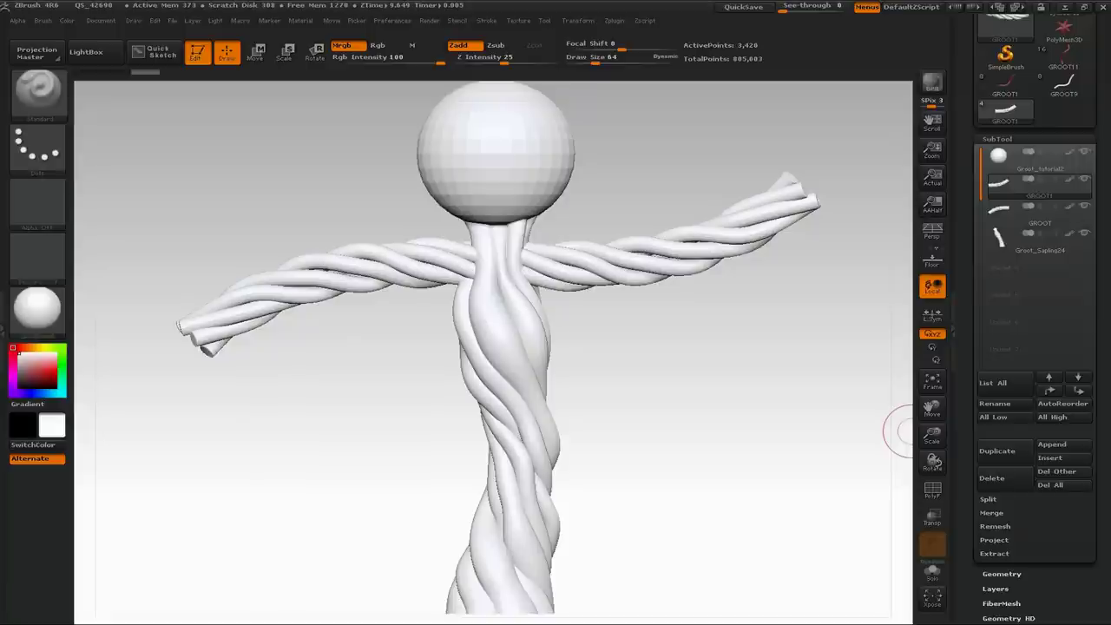
Turn on the PolyFrame display to show the polygroups of the GROOT1 arm's strands.
click(932, 490)
click(931, 491)
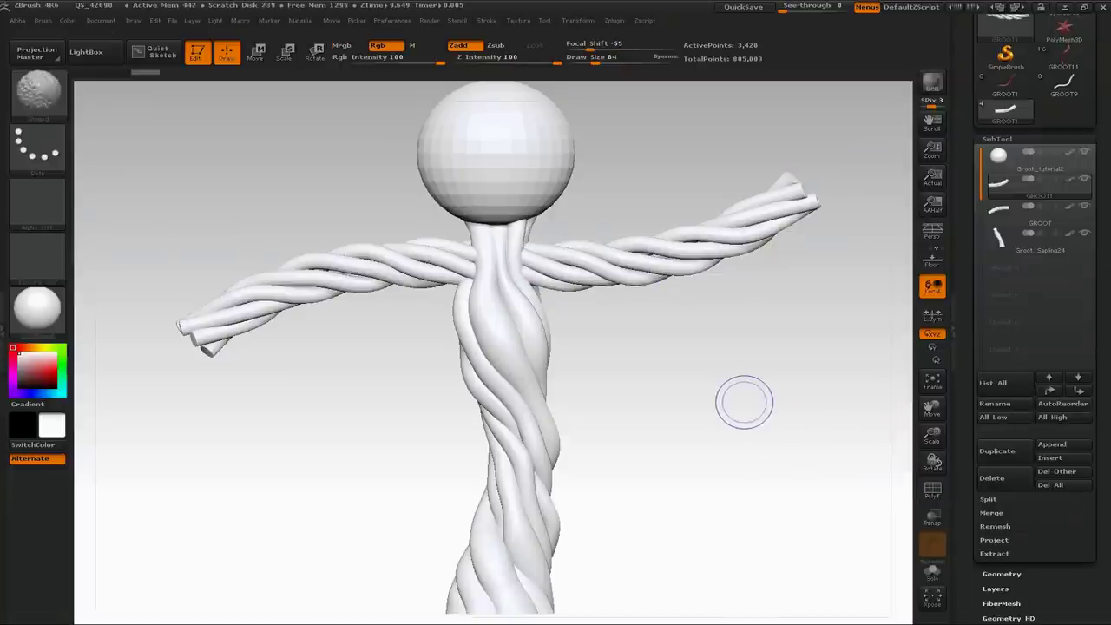
key(shift+f)
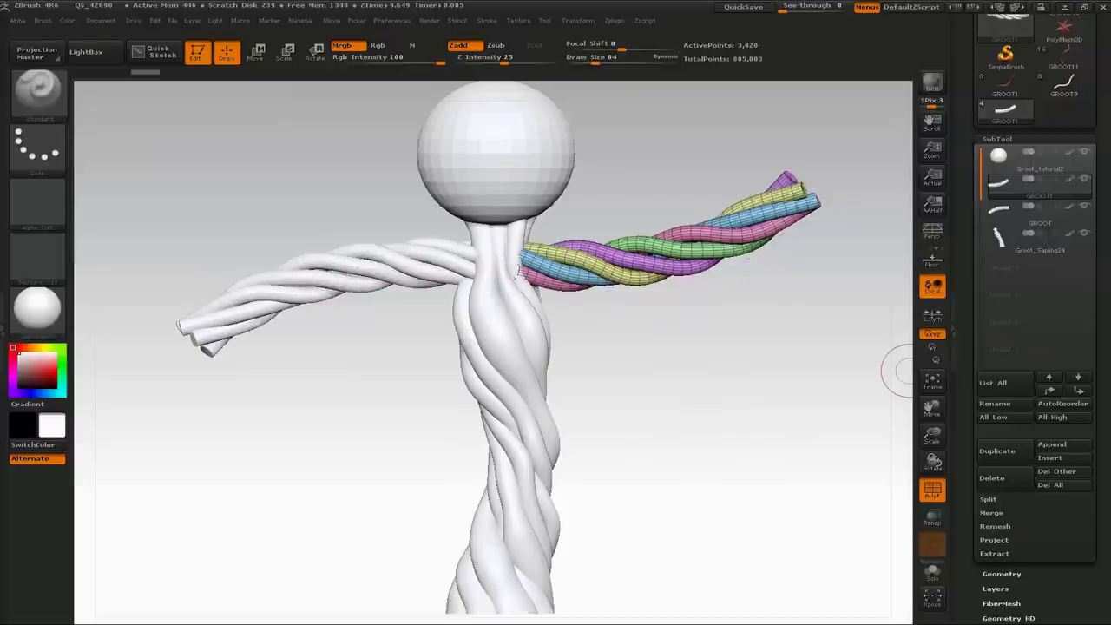
Subdivide the GROOT1 arm up to subdivision level 4 and delete its lower subdivision levels.
click(1001, 574)
click(1004, 255)
click(1003, 255)
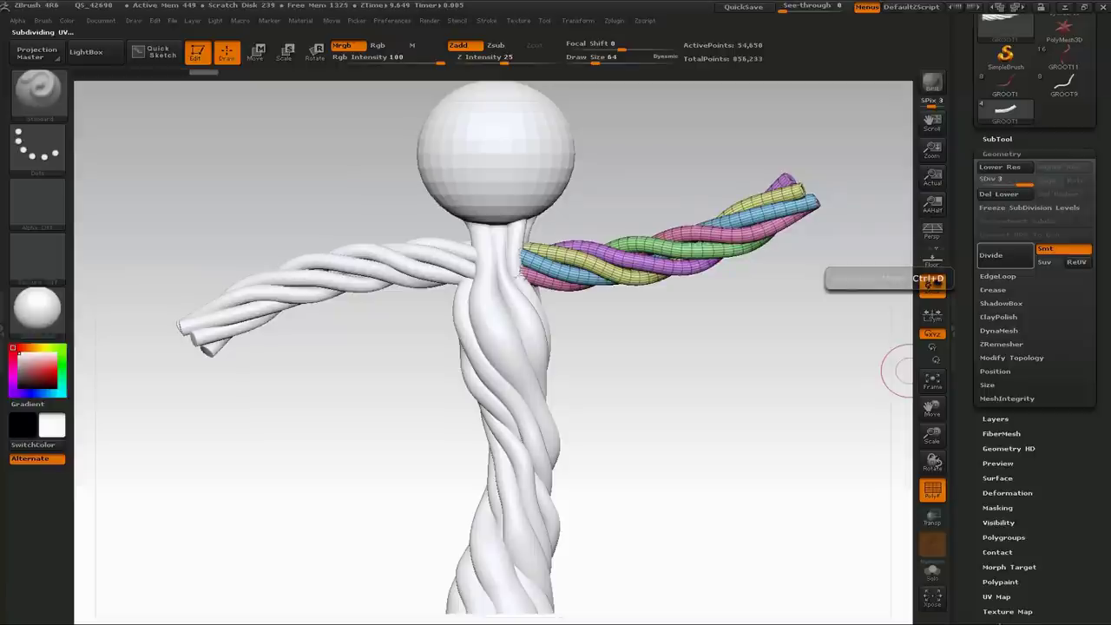
click(1004, 255)
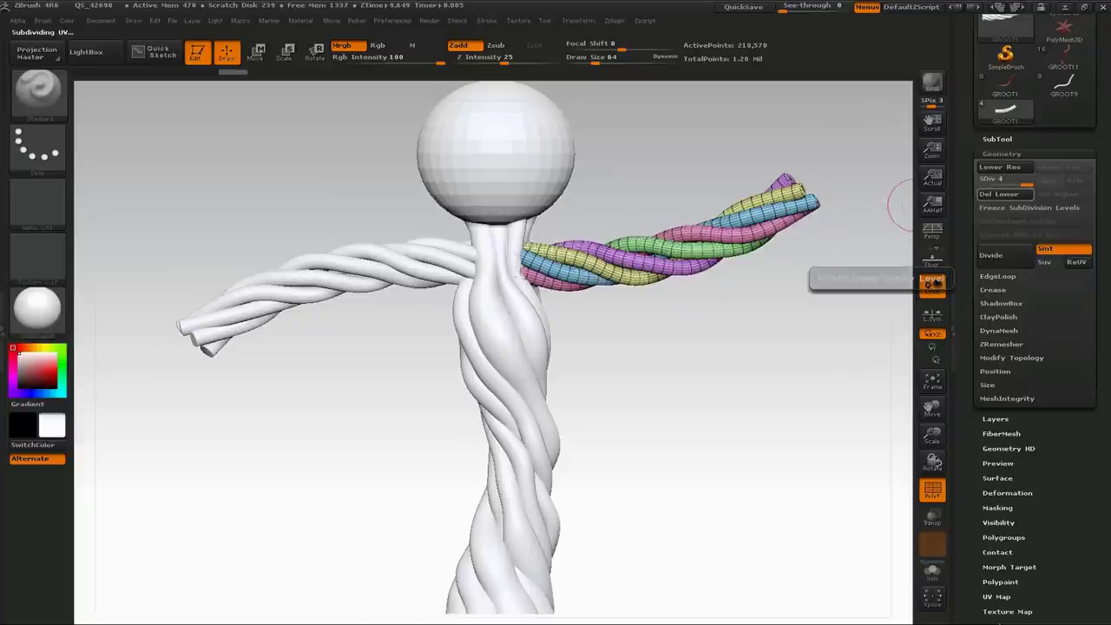
click(1004, 194)
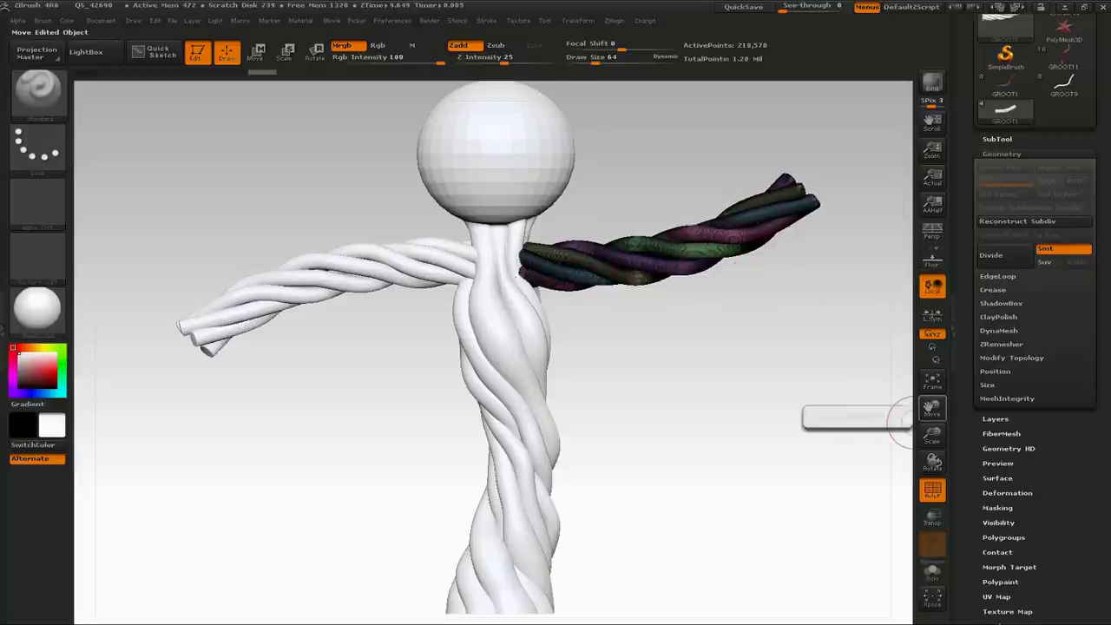
Split the GROOT1 arm by polygroups into a separate subtool for each strand.
drag(931, 433, 939, 486)
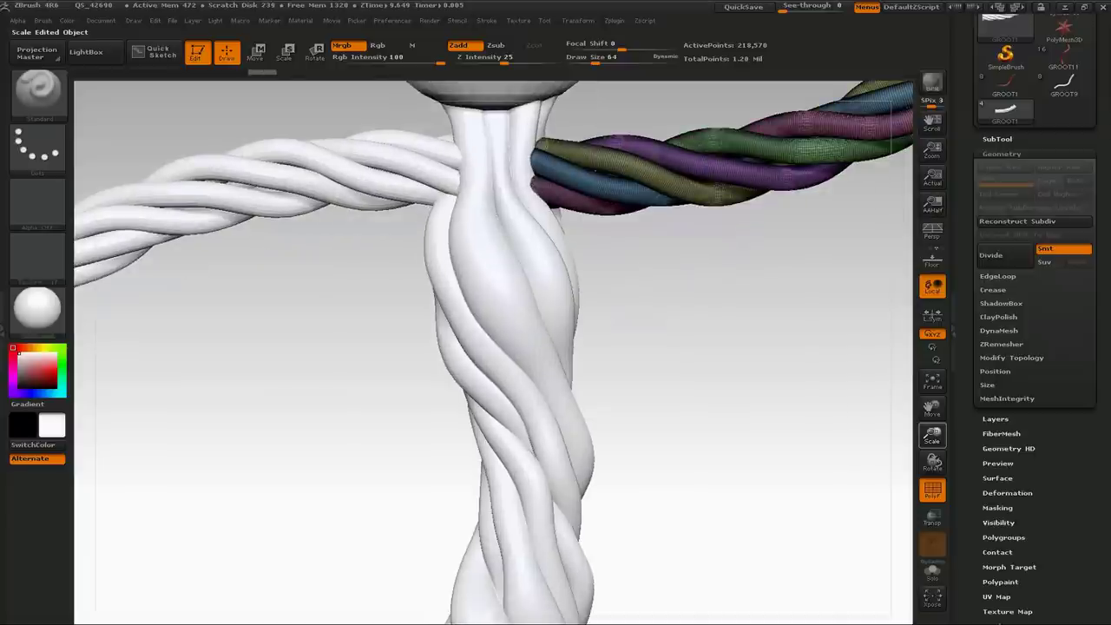
drag(931, 406, 783, 614)
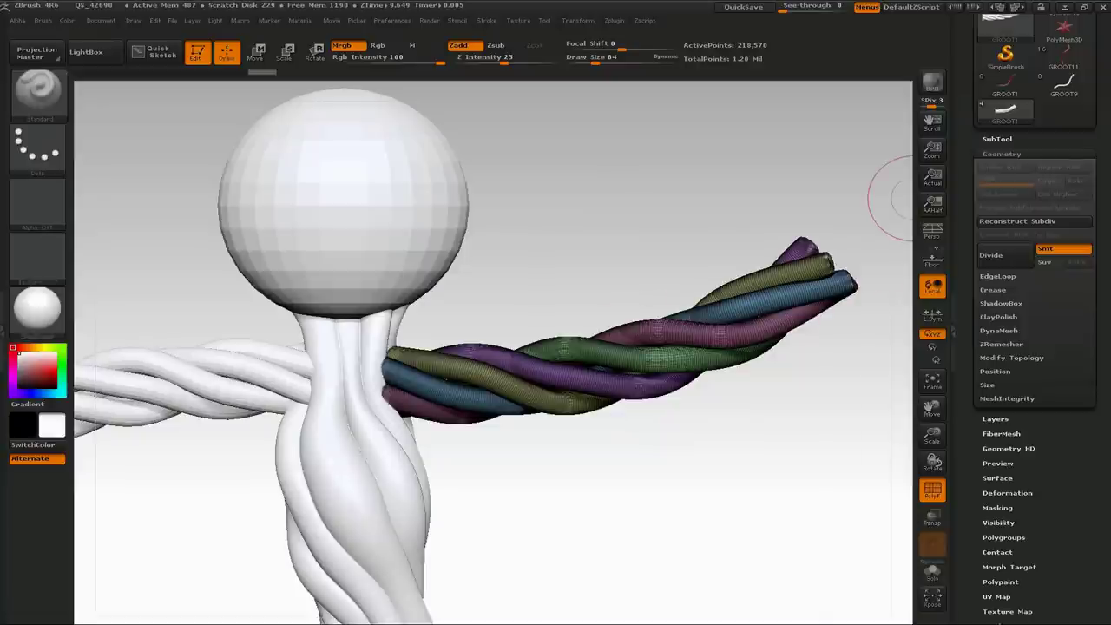
click(997, 139)
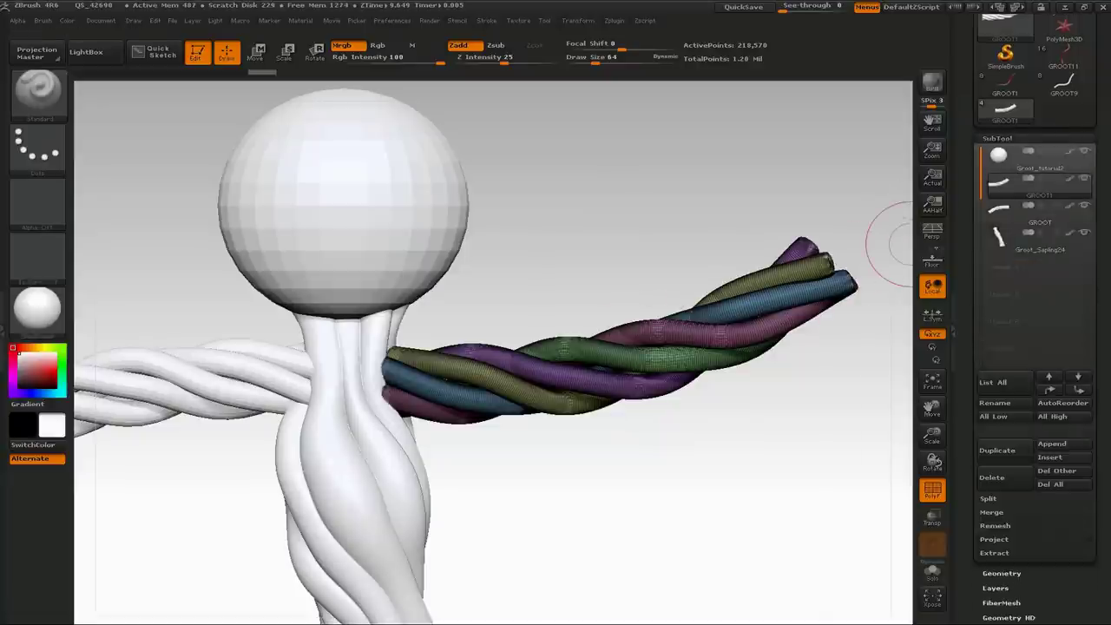
mouse_move(1032, 184)
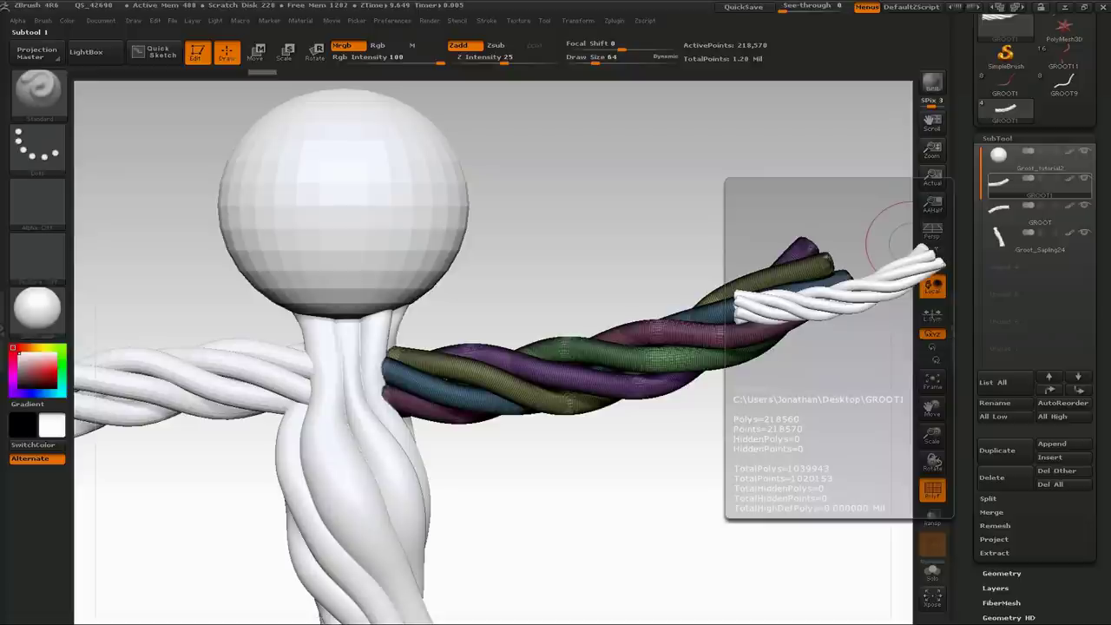
click(988, 499)
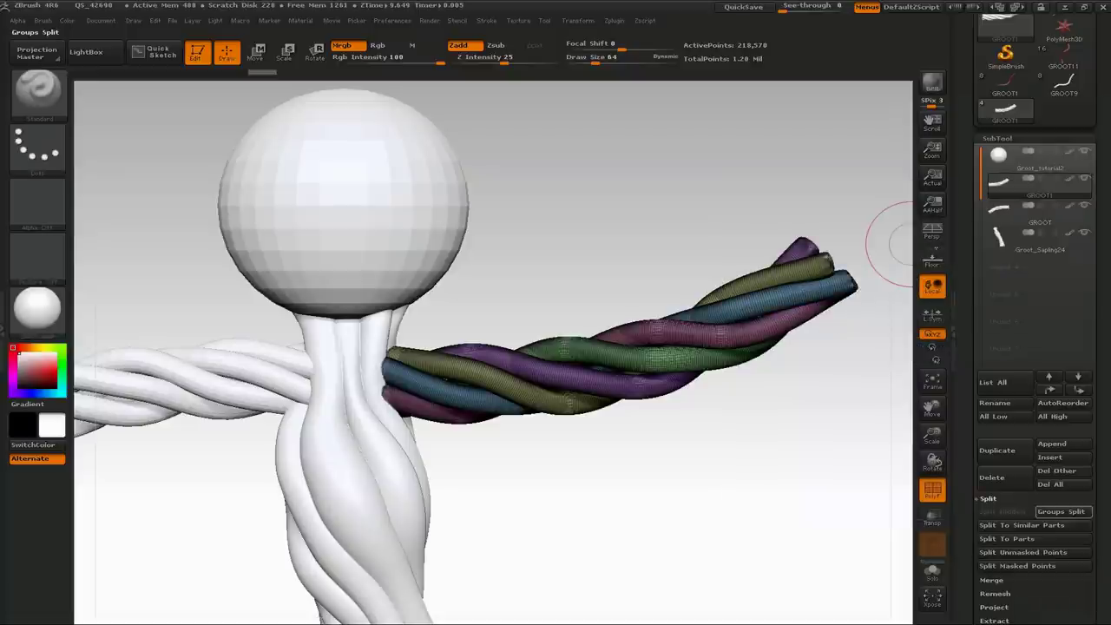
click(1063, 512)
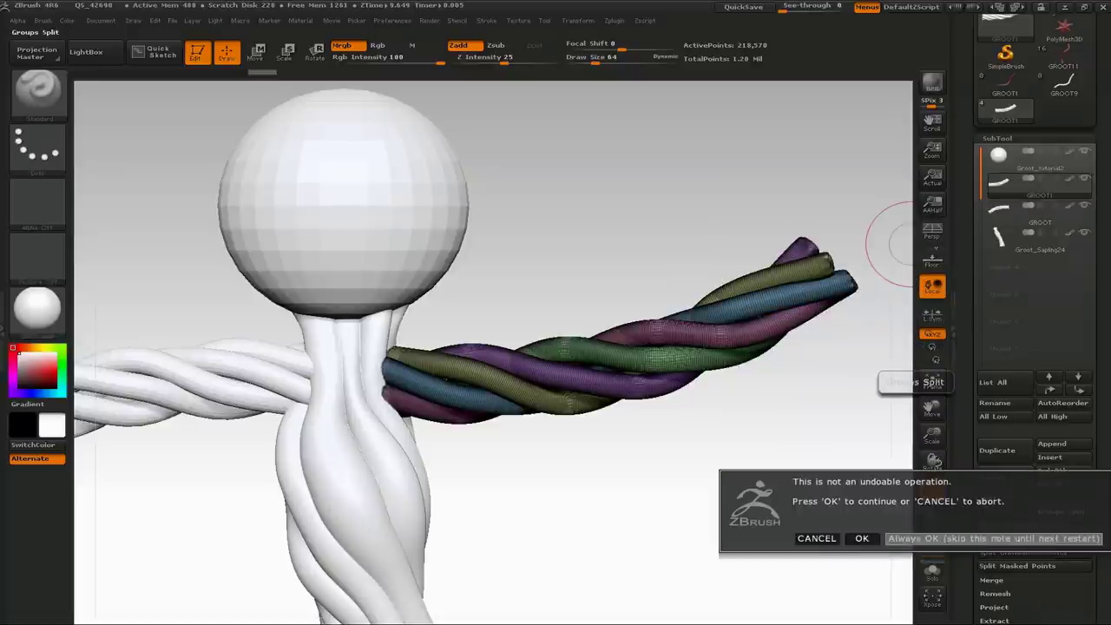
click(1024, 538)
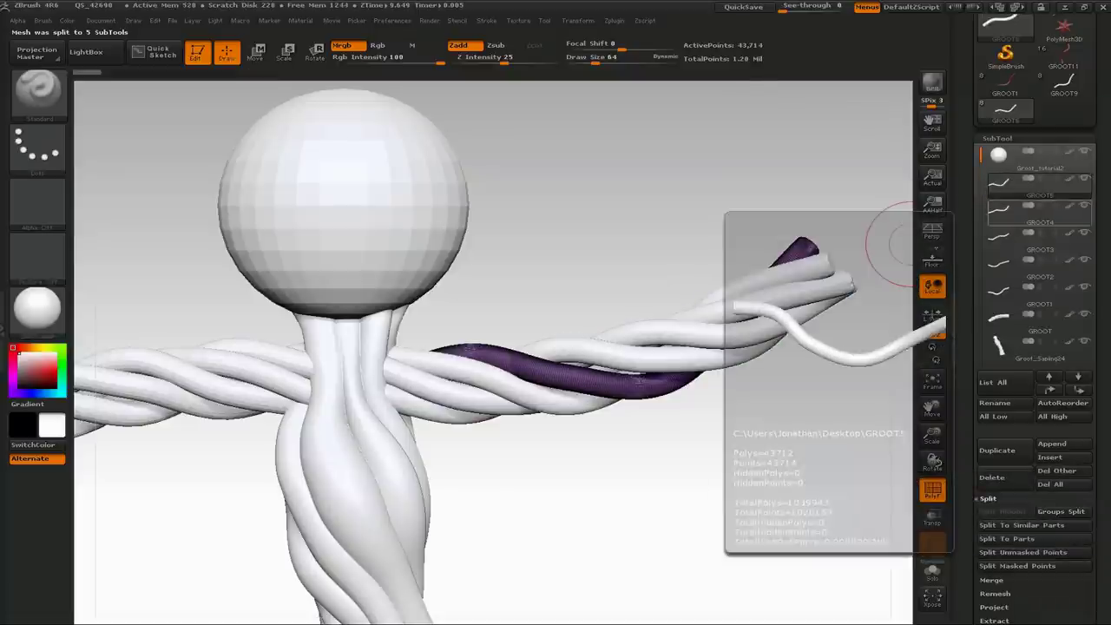
Remesh the purple GROOT5 strand of the arm with DynaMesh at a resolution of 400.
drag(966, 425, 967, 172)
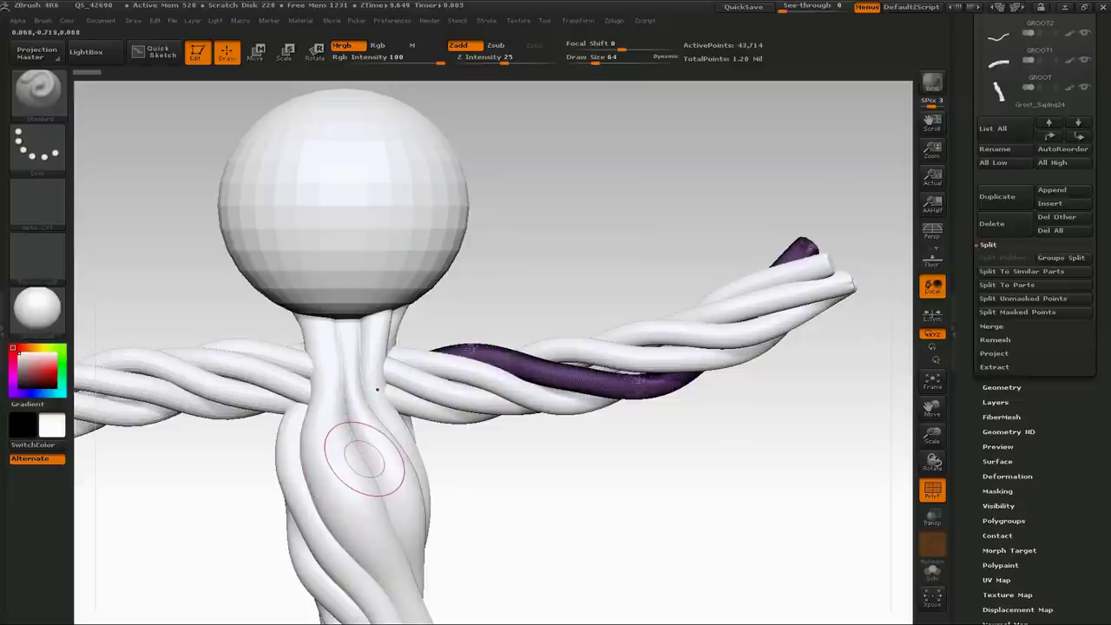
click(1001, 390)
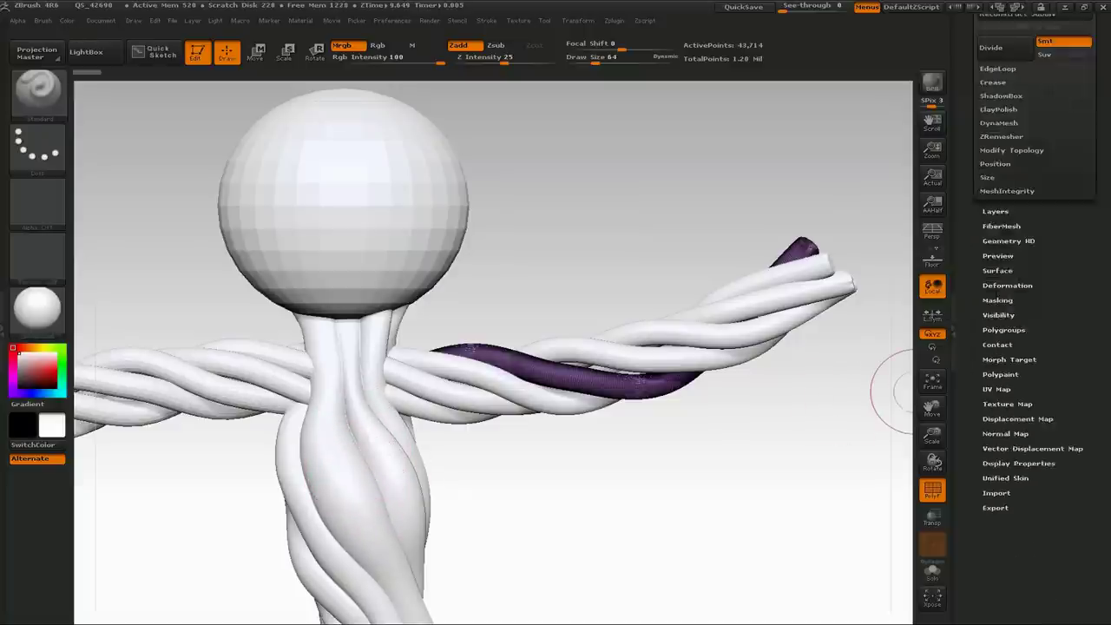
click(998, 196)
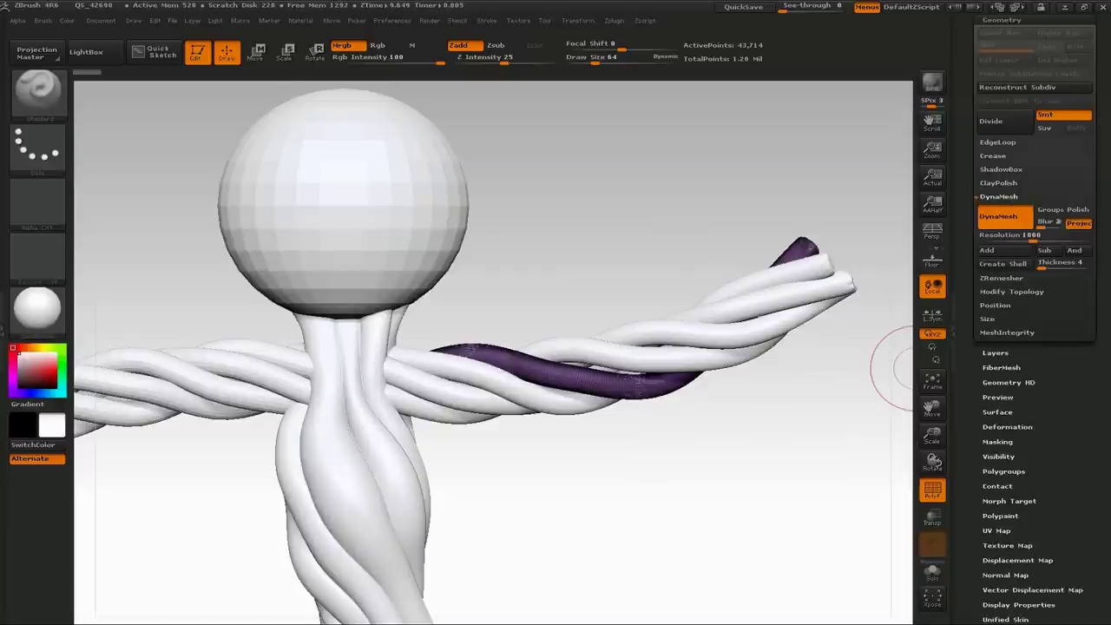
click(1010, 235)
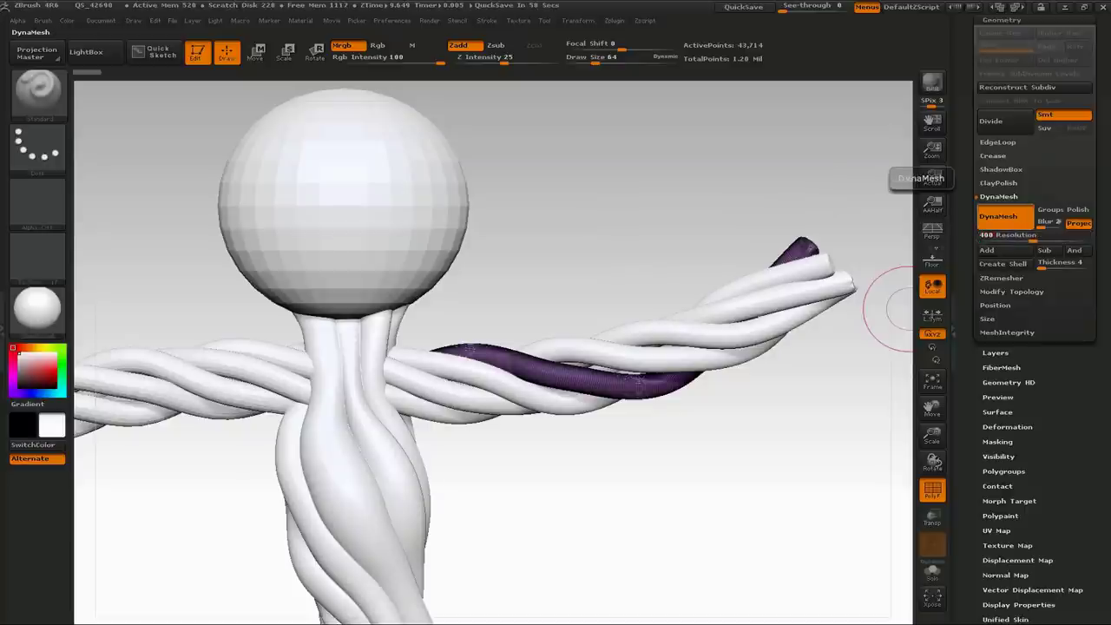
click(1005, 217)
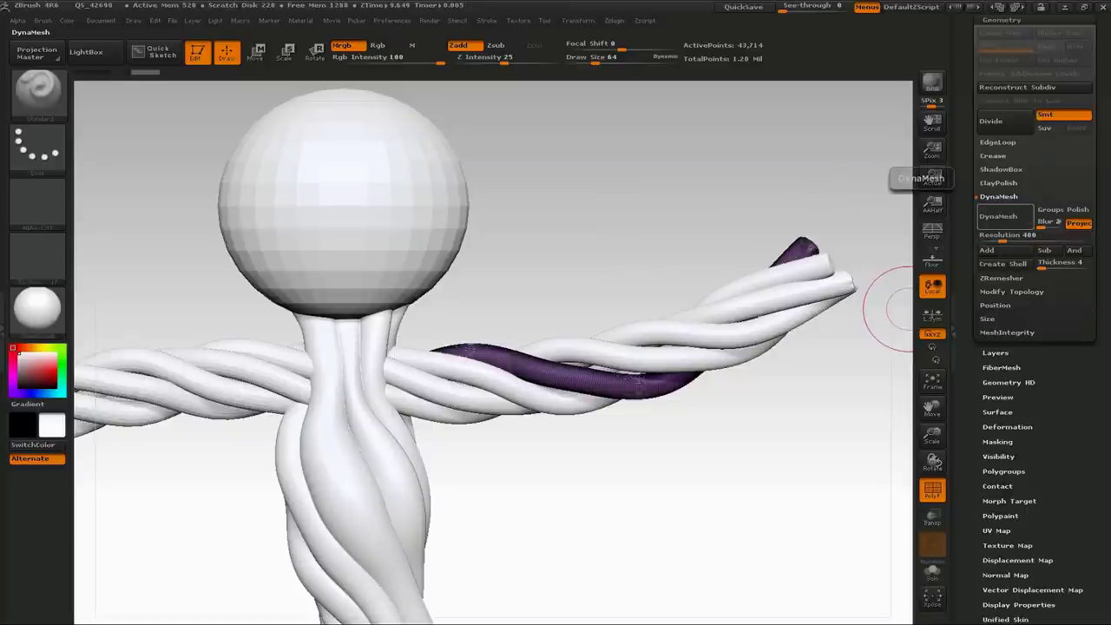
click(1005, 217)
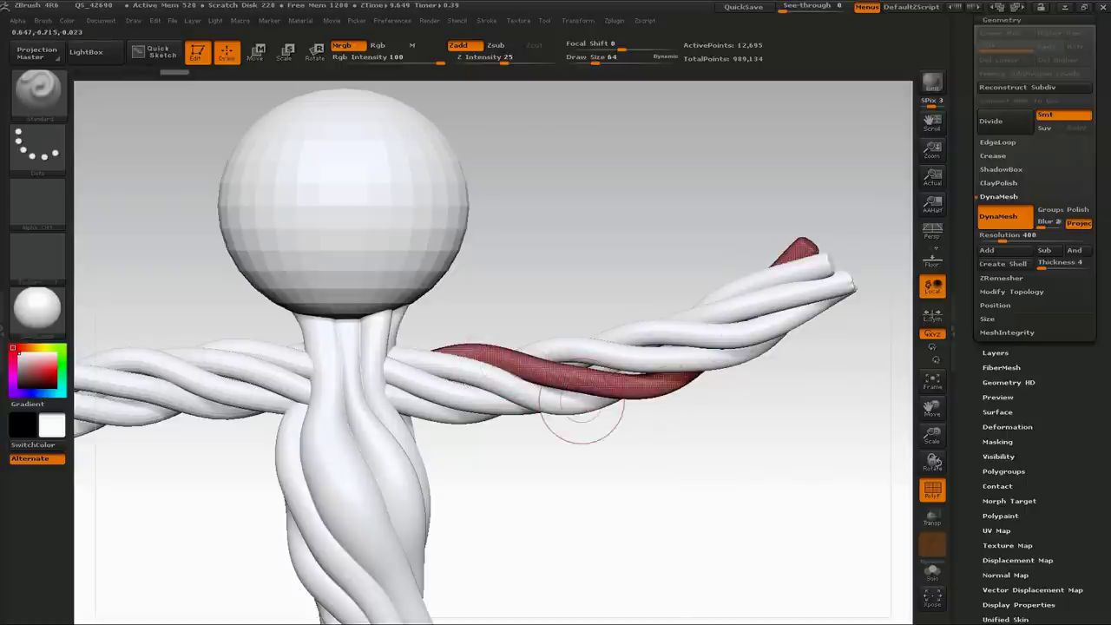
Select the green GROOT4 strand and remesh it with DynaMesh at a resolution of 400.
alt+click(646, 354)
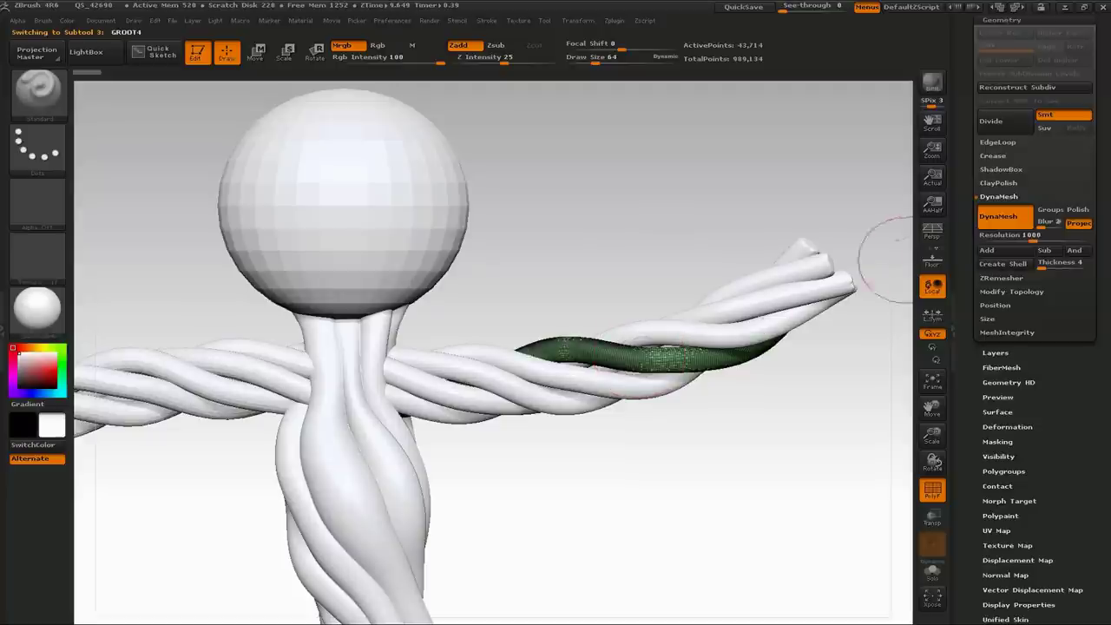
click(1008, 235)
text(4)
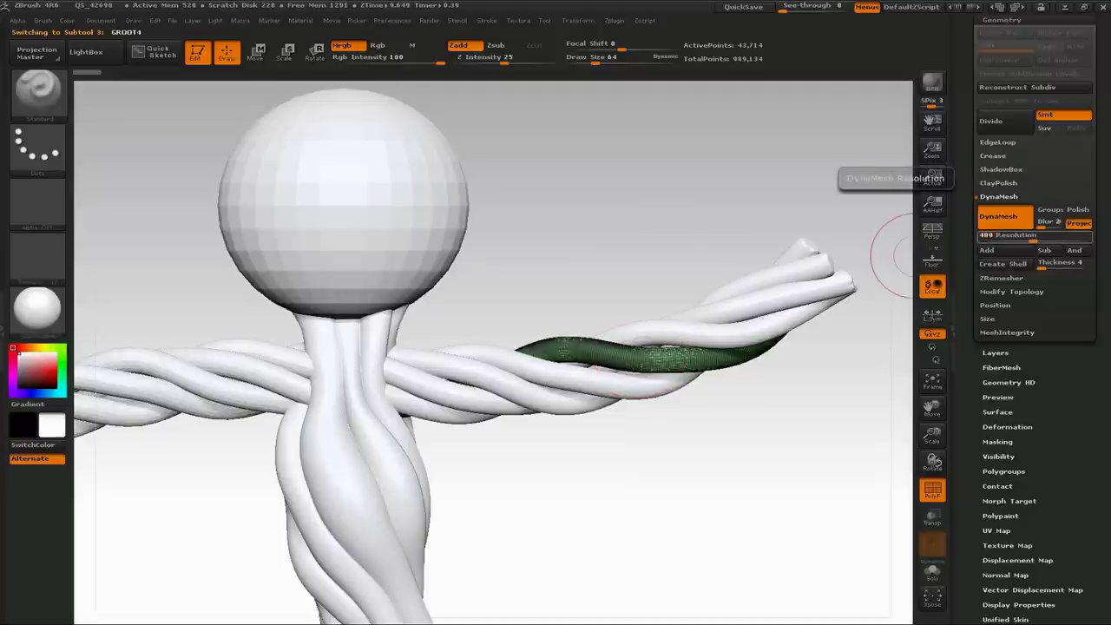
key(Return)
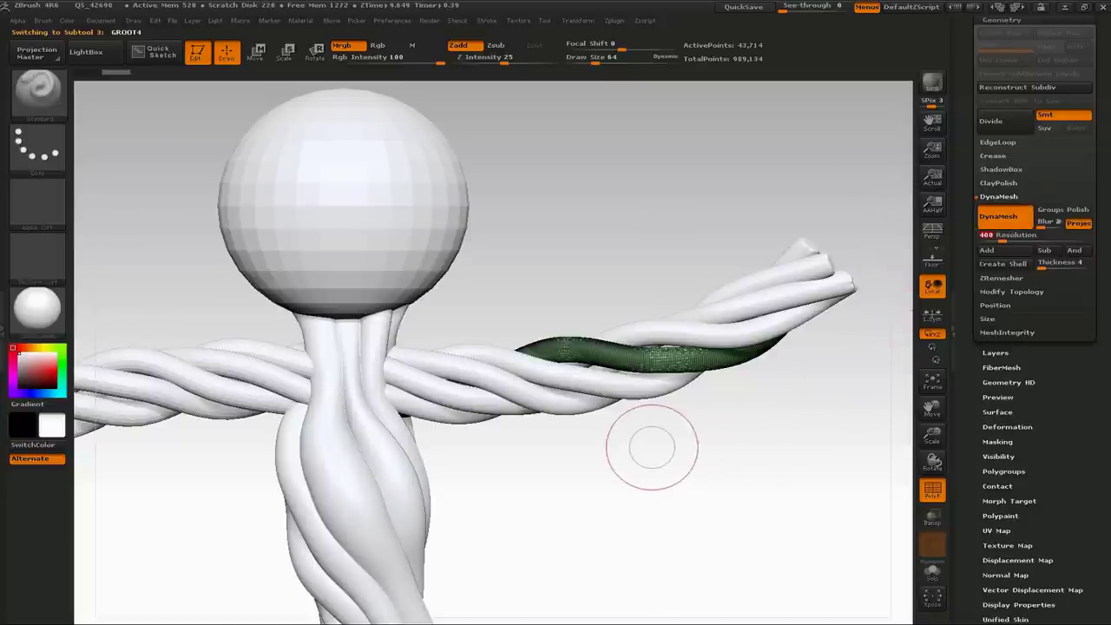
key(ctrl)
ctrl+drag(649, 435, 846, 564)
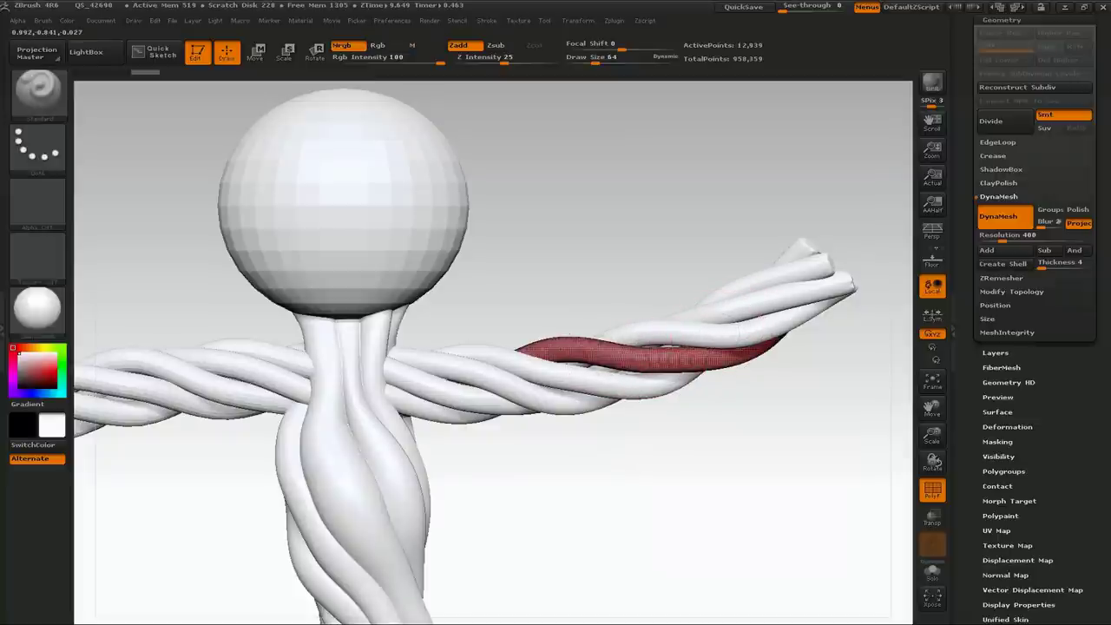
Remesh the magenta arm strand with DynaMesh without changing its resolution setting, and select the GROOT2 strand.
alt+click(737, 333)
ctrl+drag(675, 433, 819, 531)
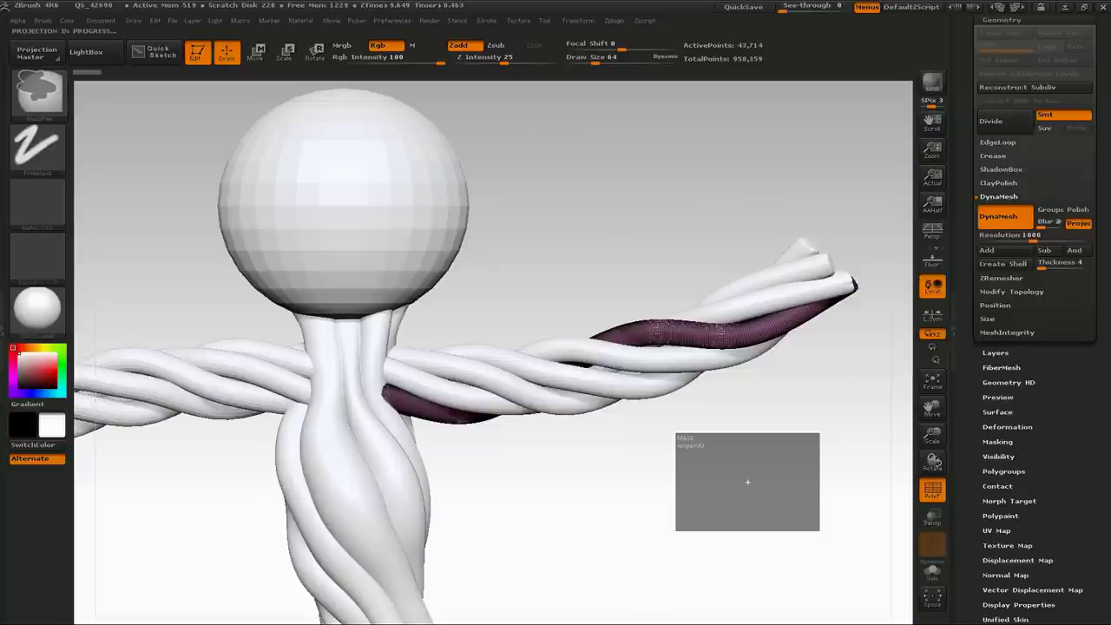
alt+click(714, 304)
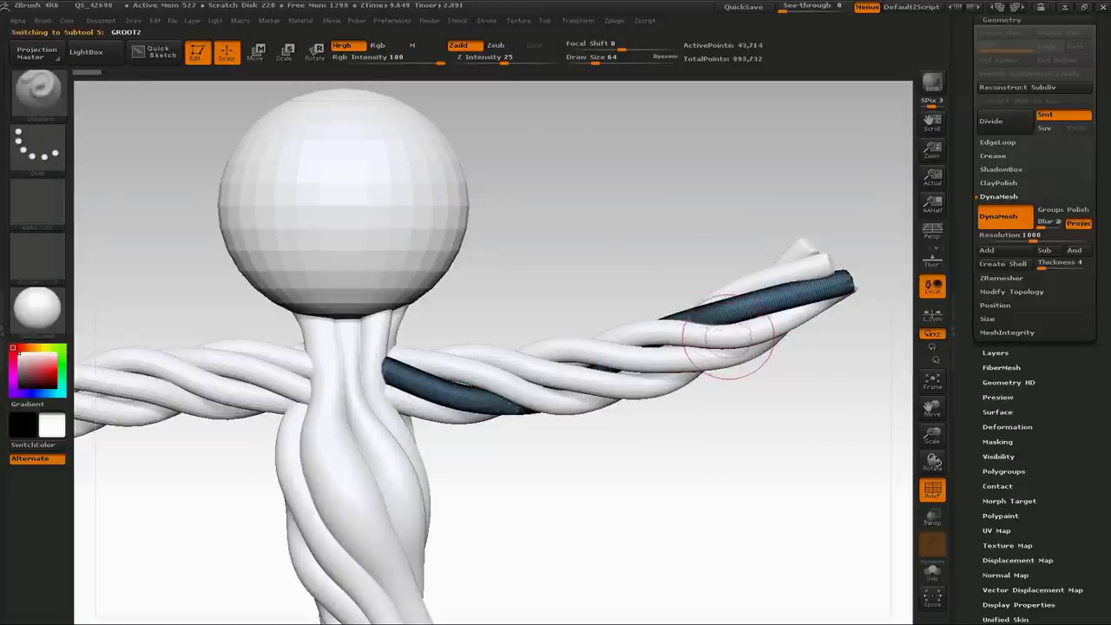
Set the DynaMesh resolution to 400 for the GROOT3 arm strand and remesh it.
key(ctrl+shift+z)
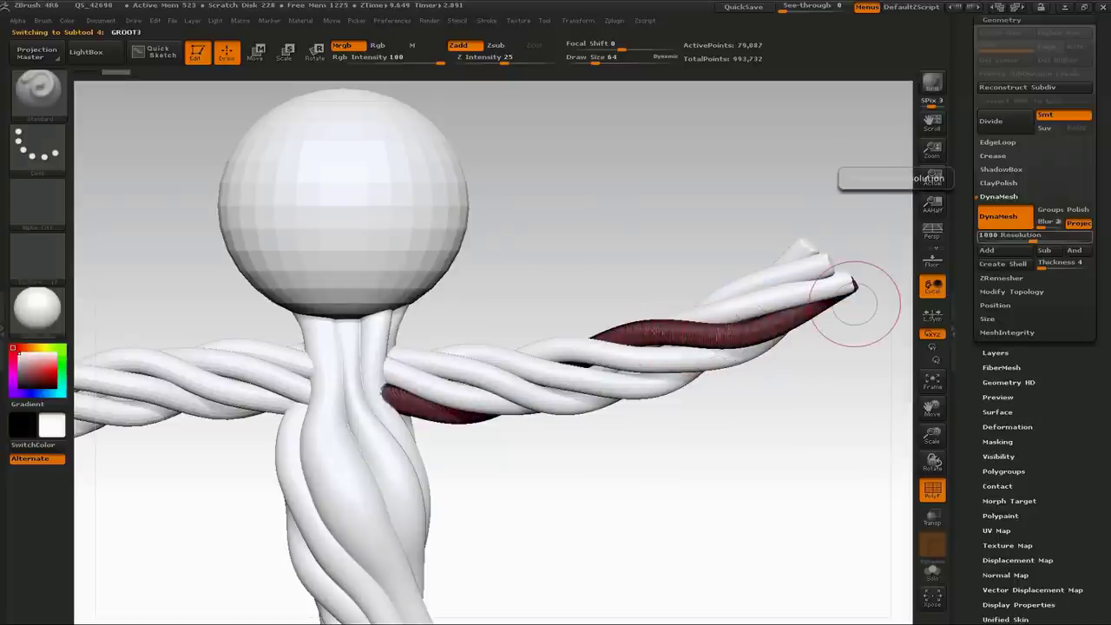
click(1029, 235)
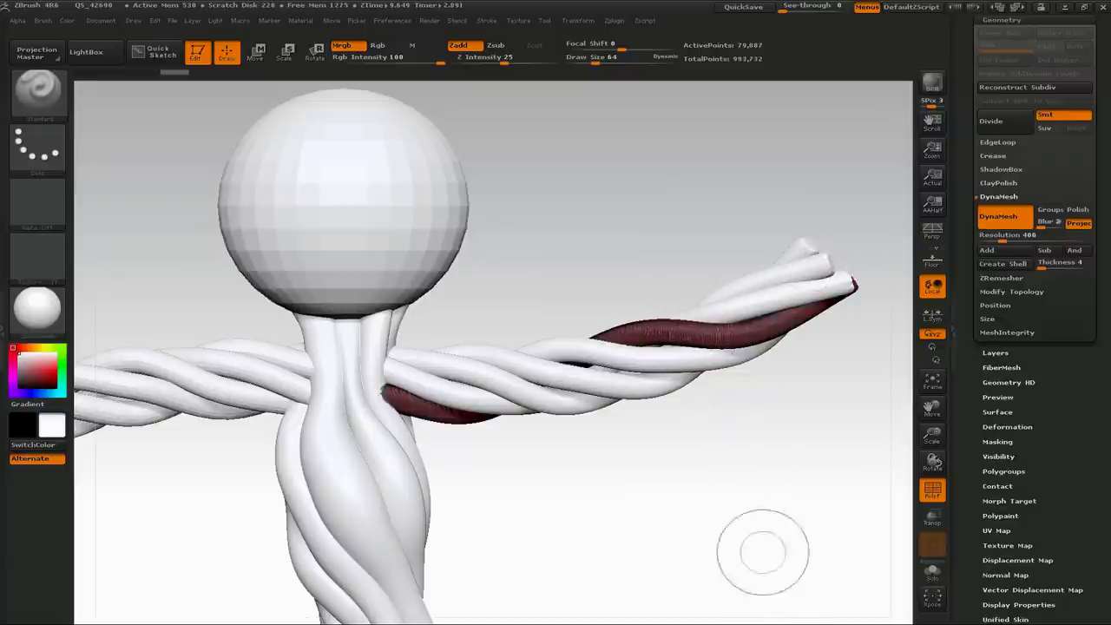
ctrl+drag(729, 410, 853, 527)
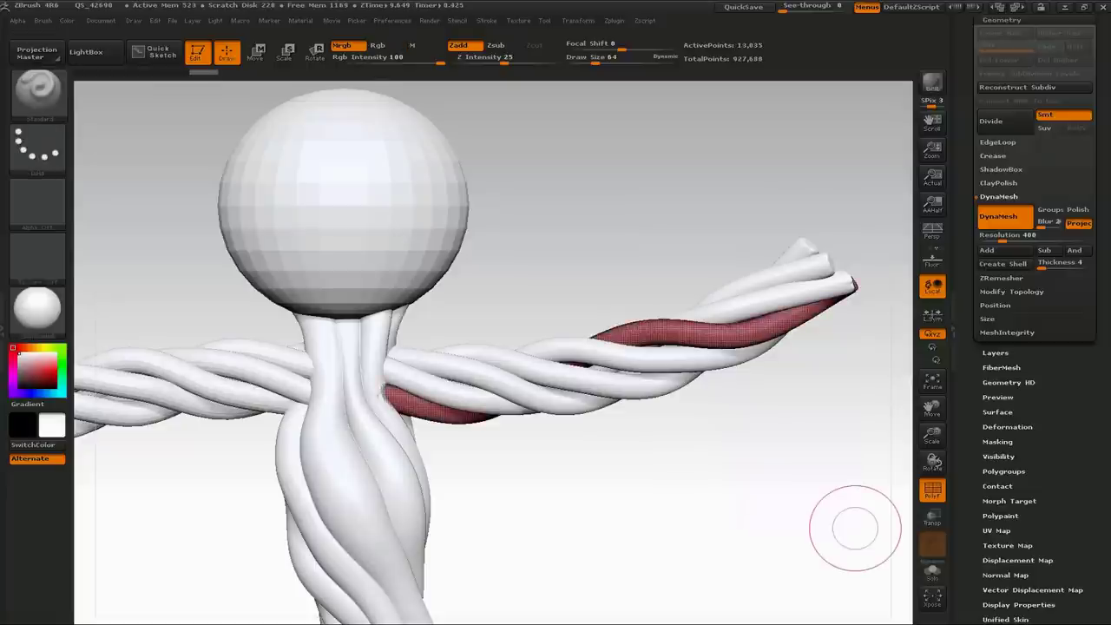
Select the blue GROOT2 arm strand and remesh it with DynaMesh at a resolution of 400.
alt+click(744, 292)
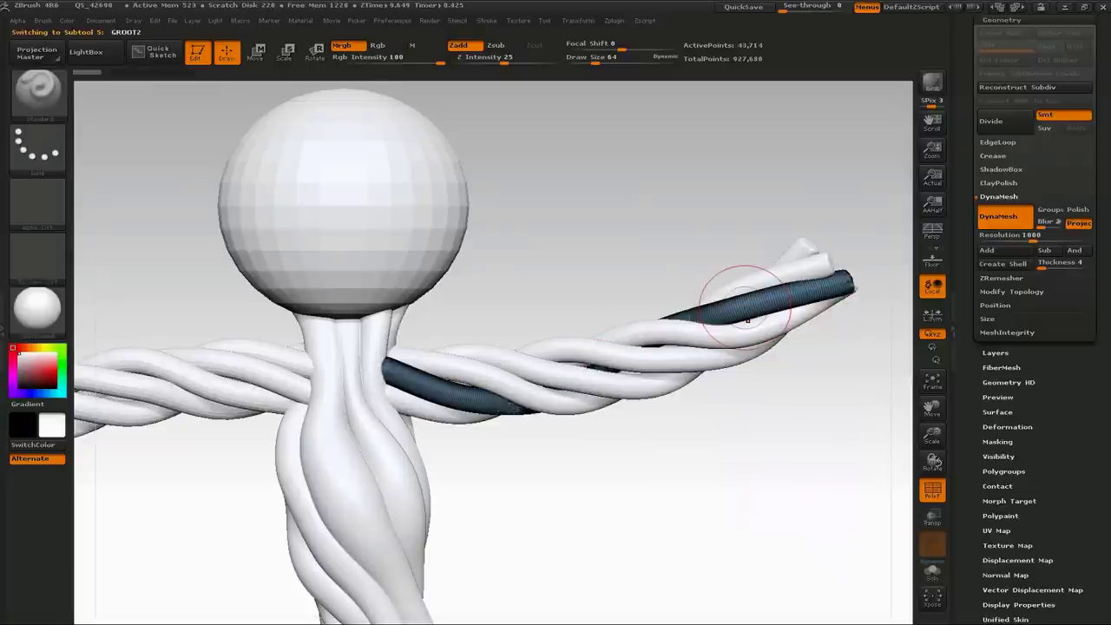
ctrl+drag(685, 415, 811, 510)
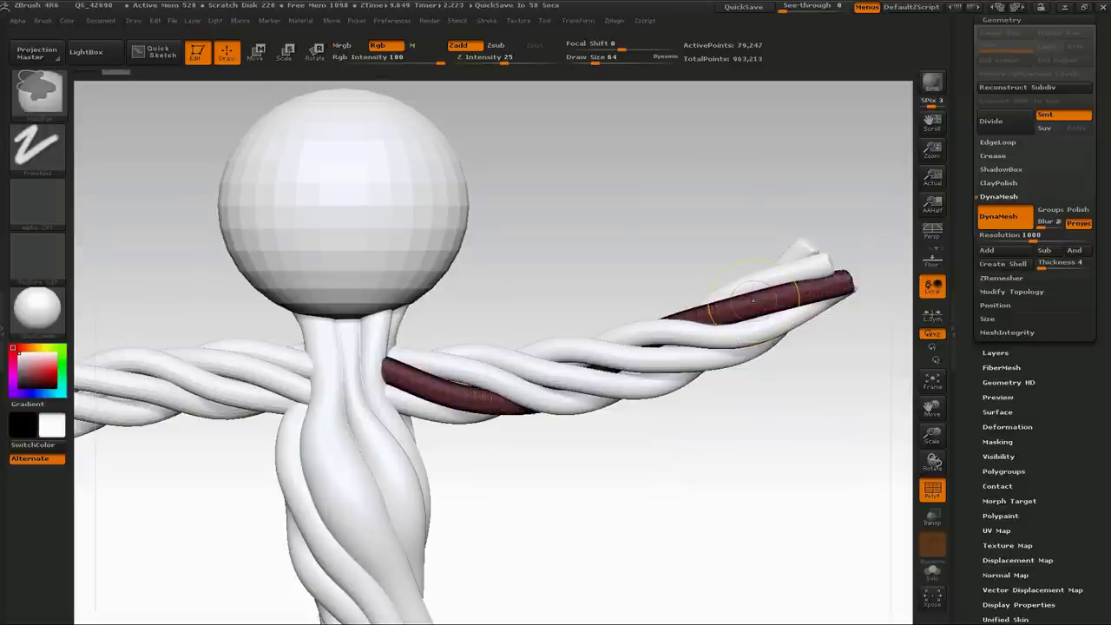
key(ctrl+z)
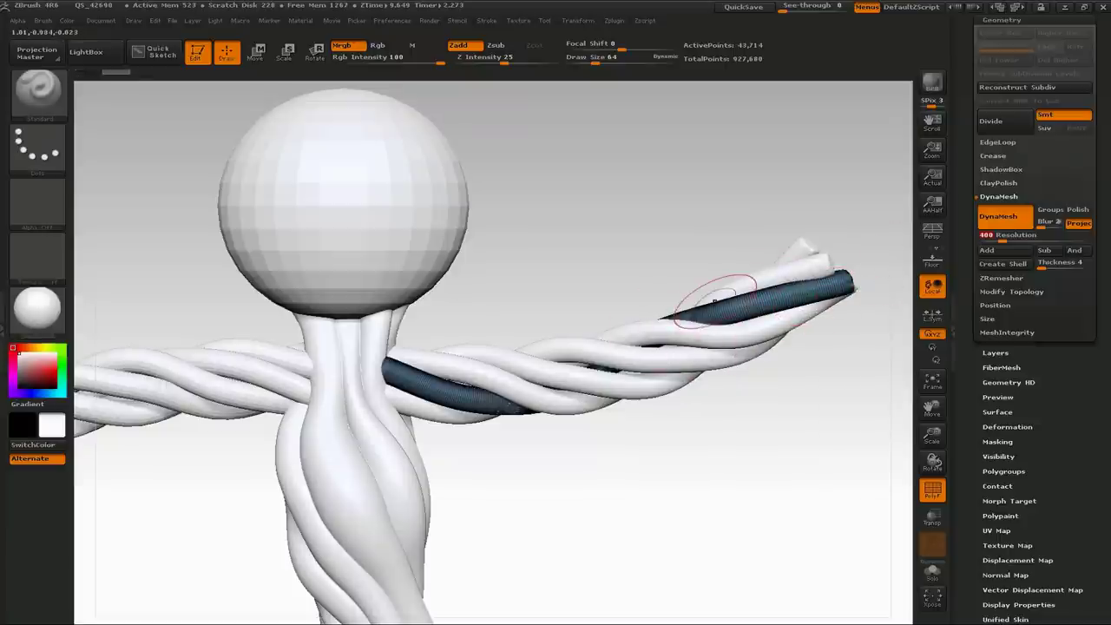
ctrl+drag(759, 400, 835, 473)
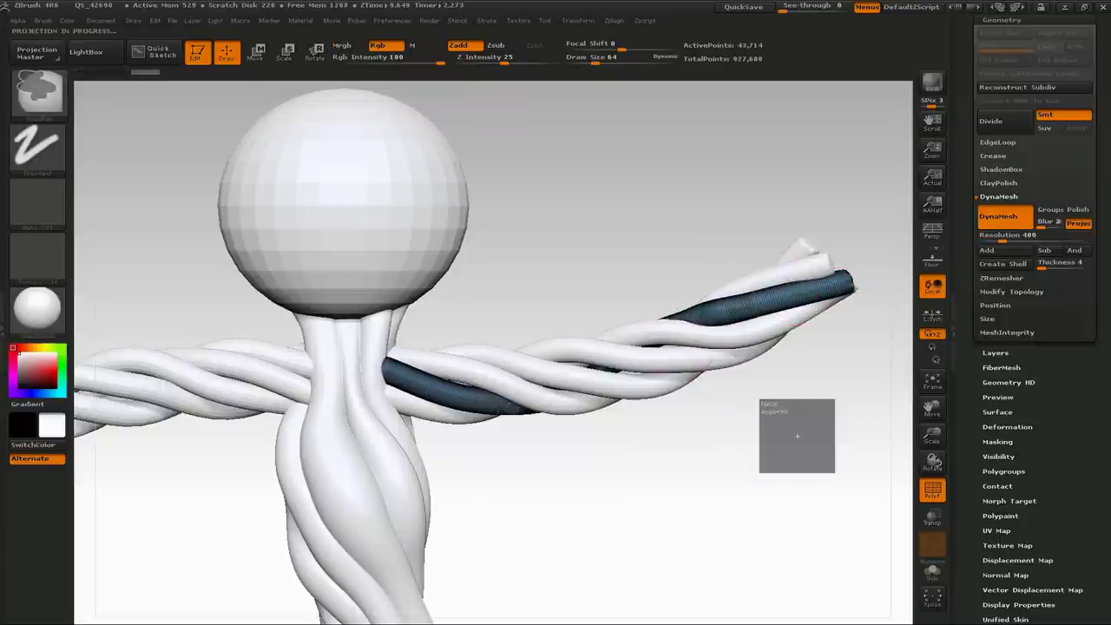
Select the olive GROOT1 arm strand and remesh it with DynaMesh at a resolution of 400.
alt+click(808, 257)
click(1033, 236)
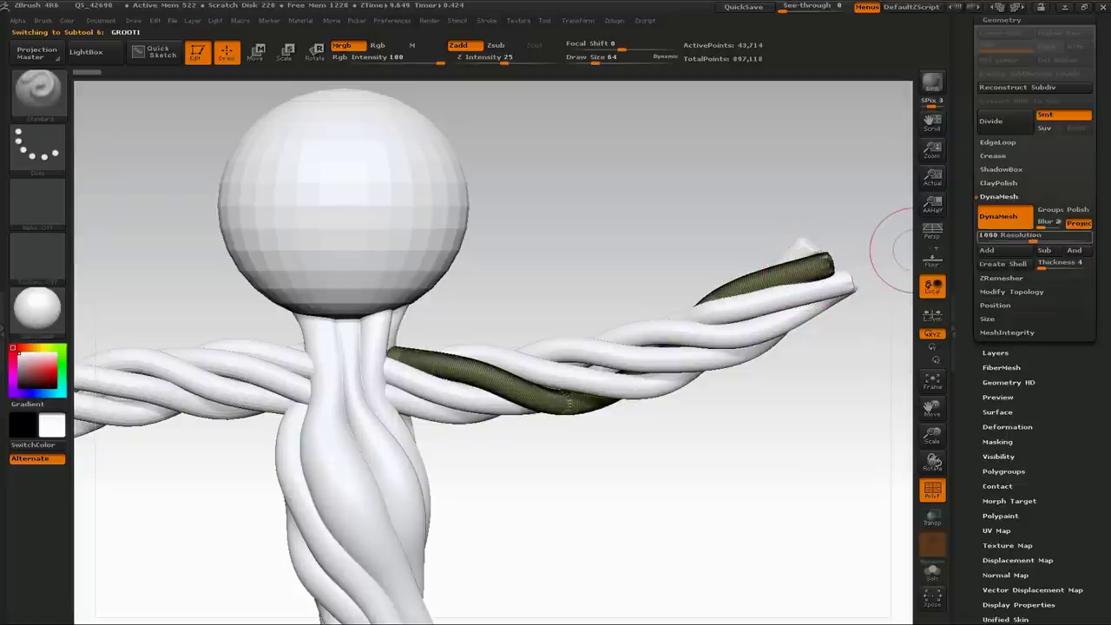
text(4)
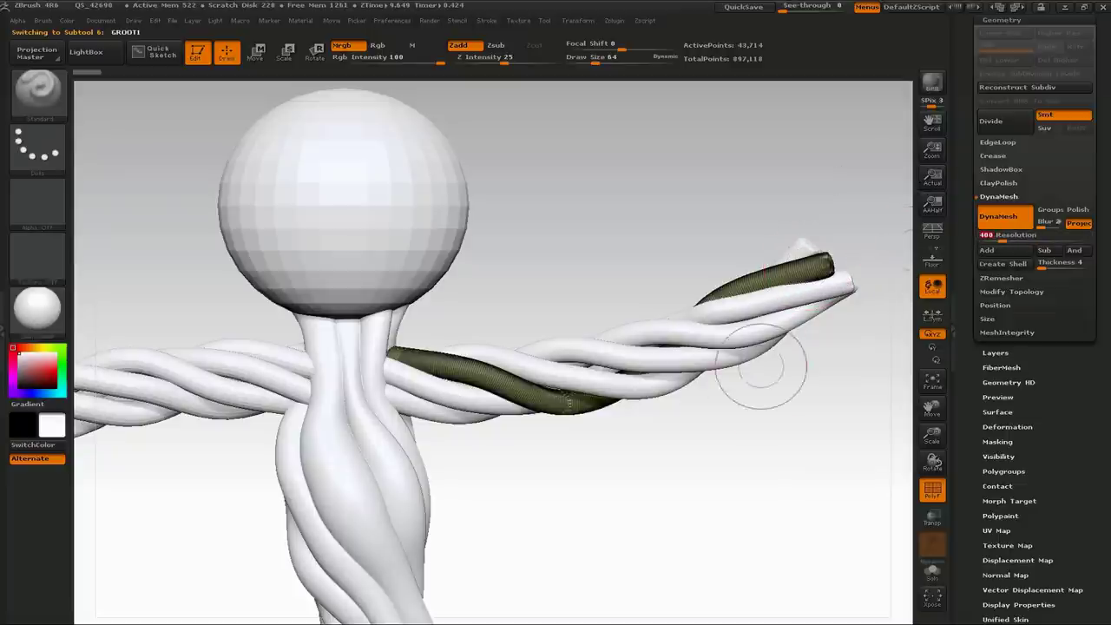
ctrl+drag(747, 408, 868, 524)
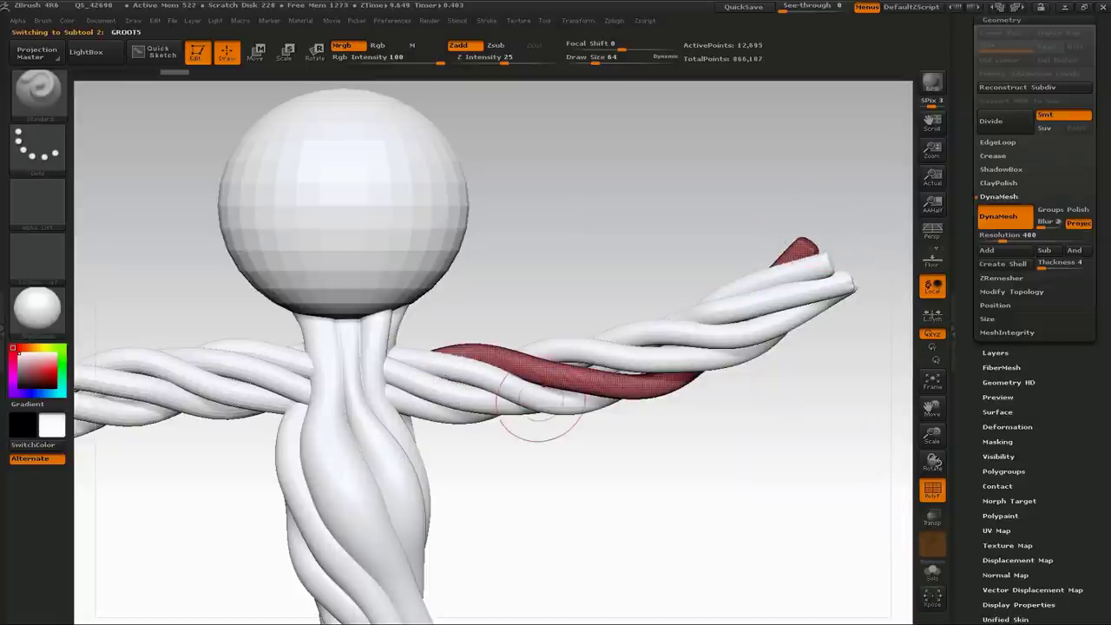
Select the GROOT1 strand and thicken it along the arm's underside with the Inflat brush at a draw size of 145.
key(ctrl+z)
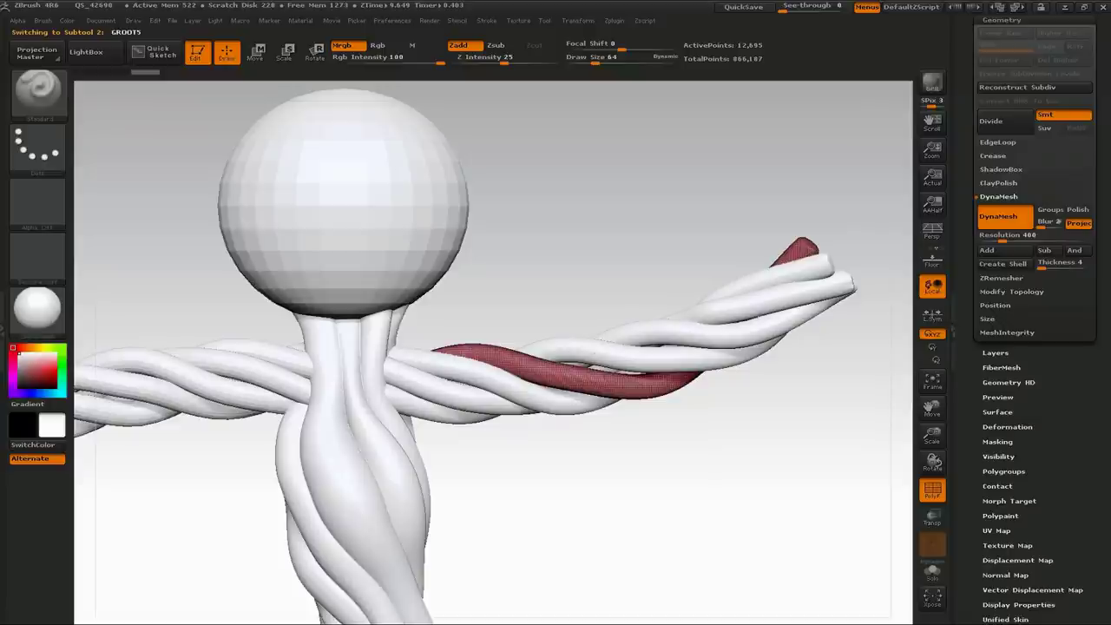
alt+click(622, 347)
alt+click(716, 304)
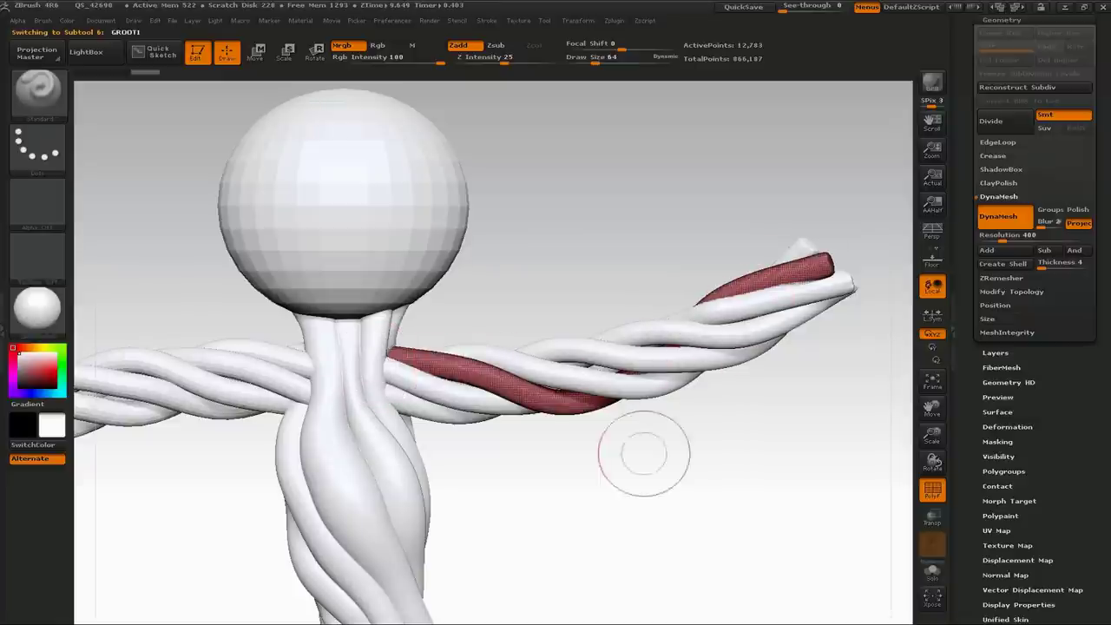
mouse_move(672, 445)
mouse_down()
mouse_move(661, 464)
mouse_move(676, 443)
mouse_up()
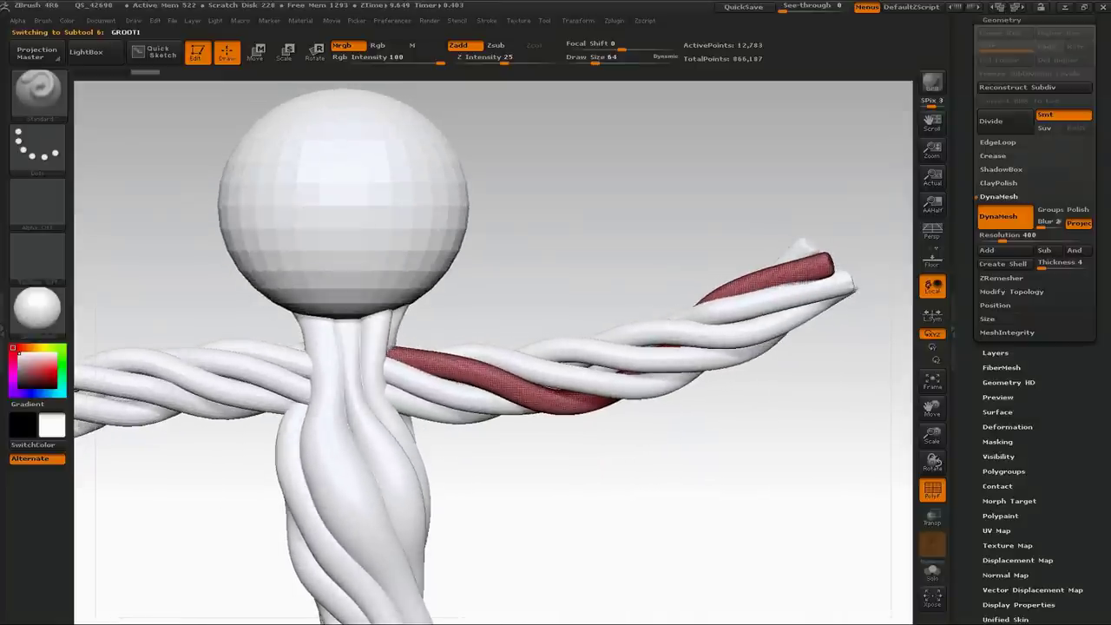
click(42, 94)
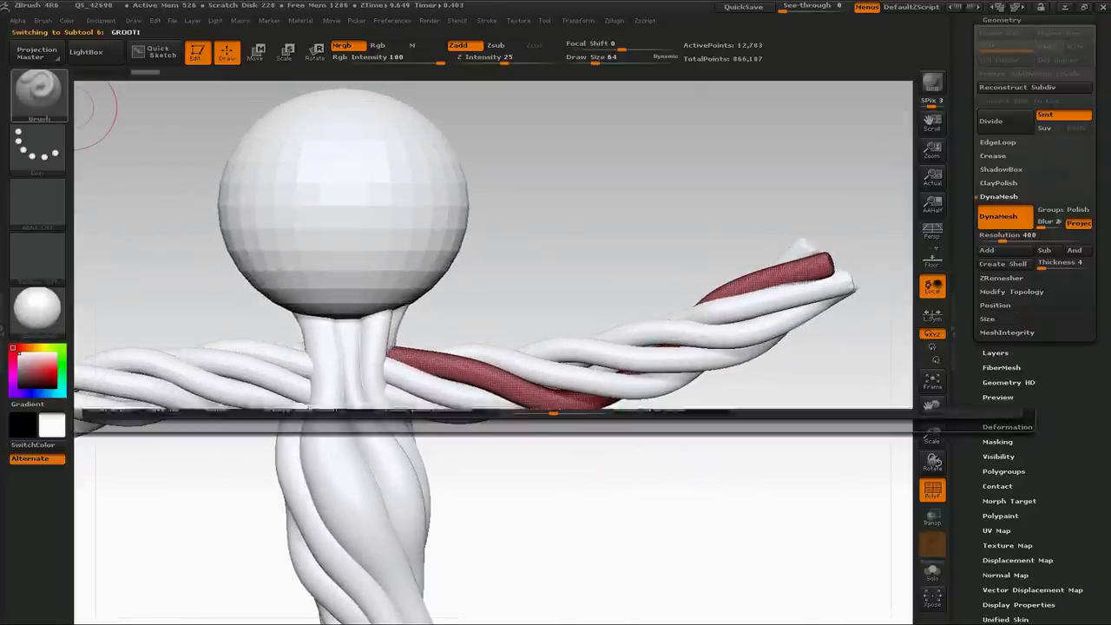
click(407, 266)
drag(597, 59, 608, 60)
drag(587, 395, 631, 406)
Thicken the middle of the GROOT5 and GROOT4 arm strands with the Inflat brush.
alt+click(610, 383)
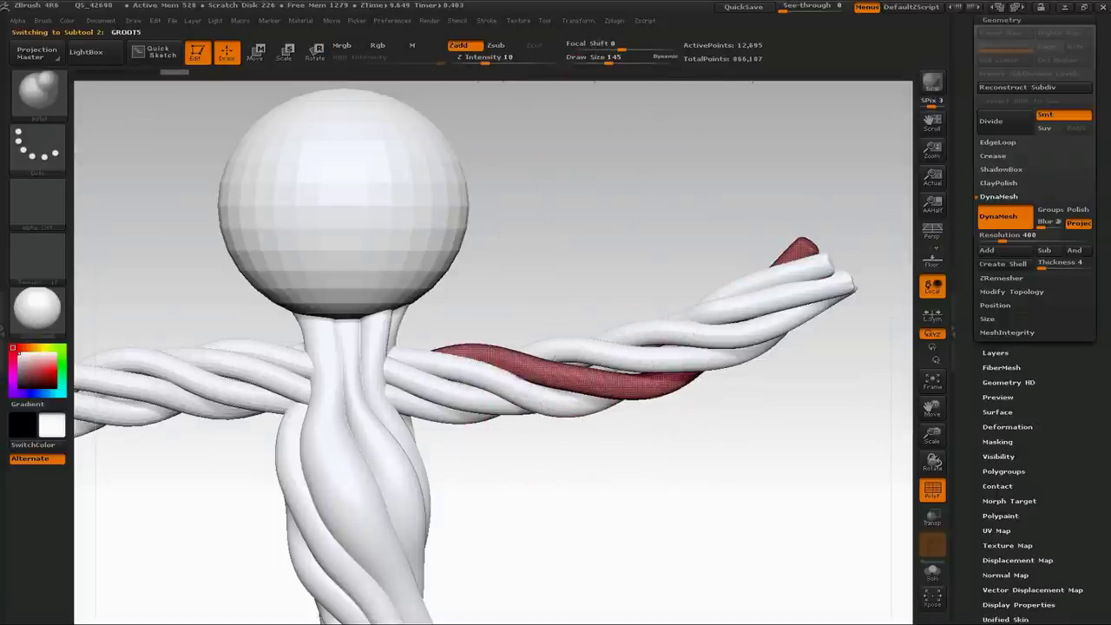
drag(600, 367, 609, 370)
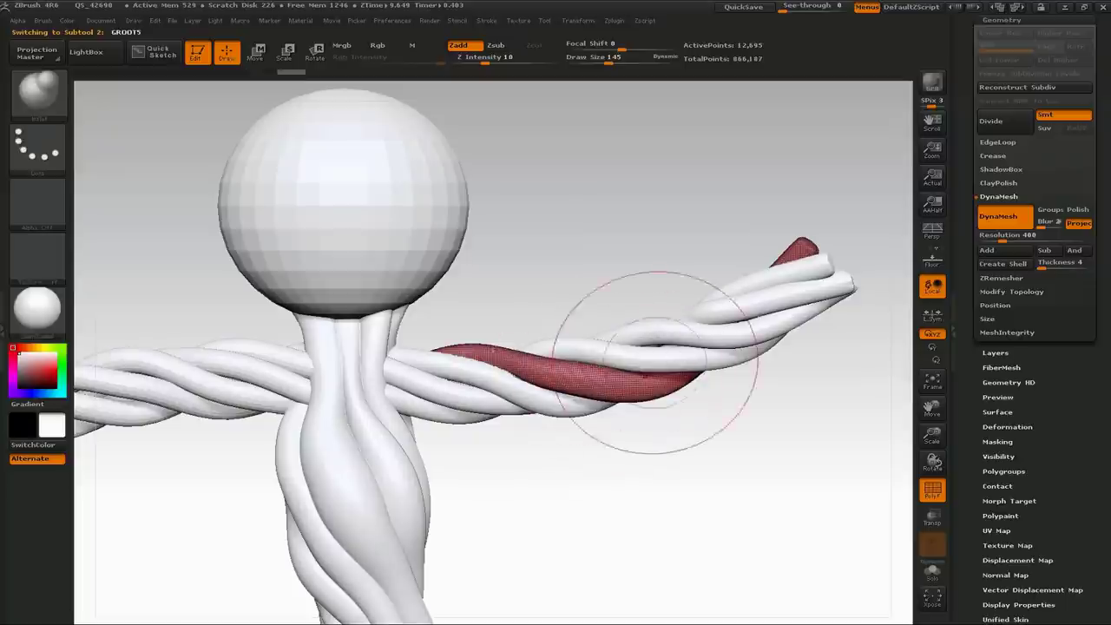
mouse_move(753, 440)
mouse_down()
mouse_move(713, 475)
mouse_move(700, 462)
mouse_up()
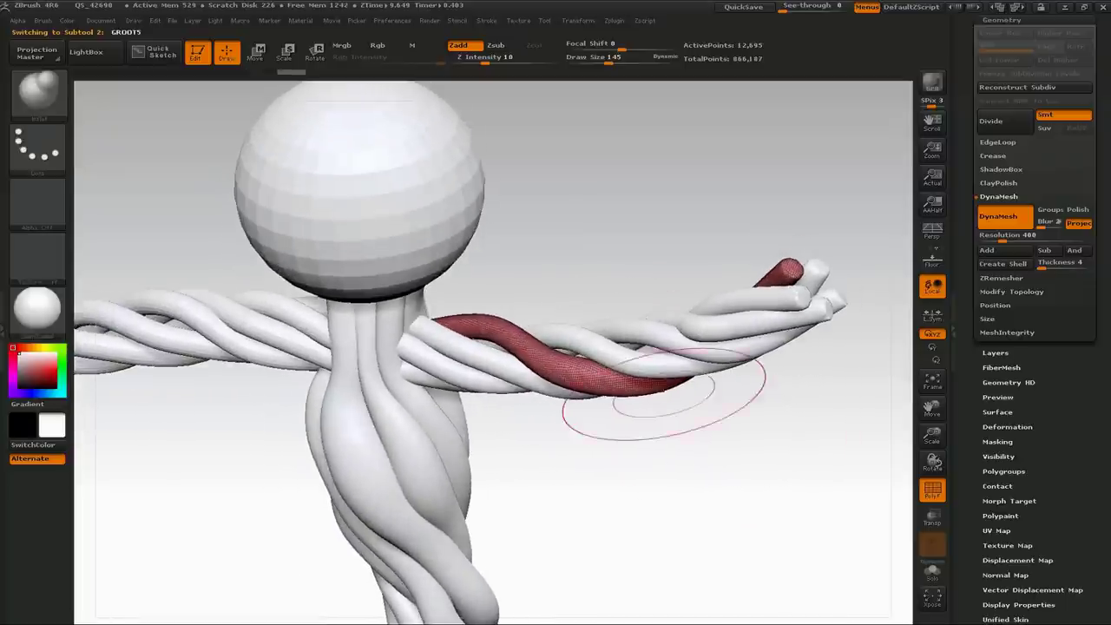
drag(629, 366, 647, 345)
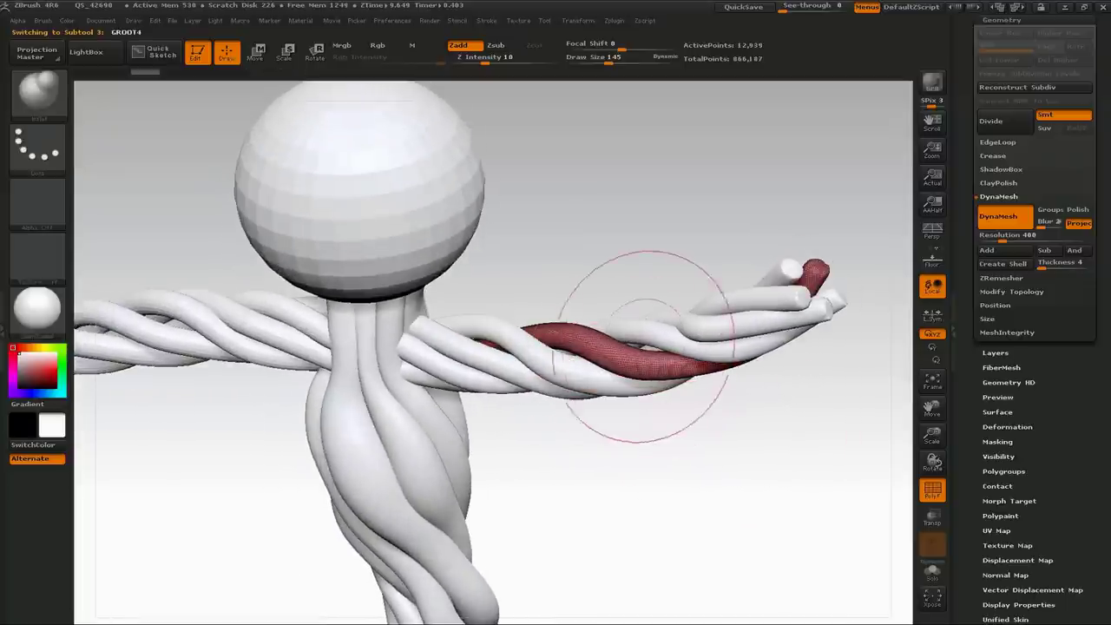
shift+drag(607, 486, 599, 508)
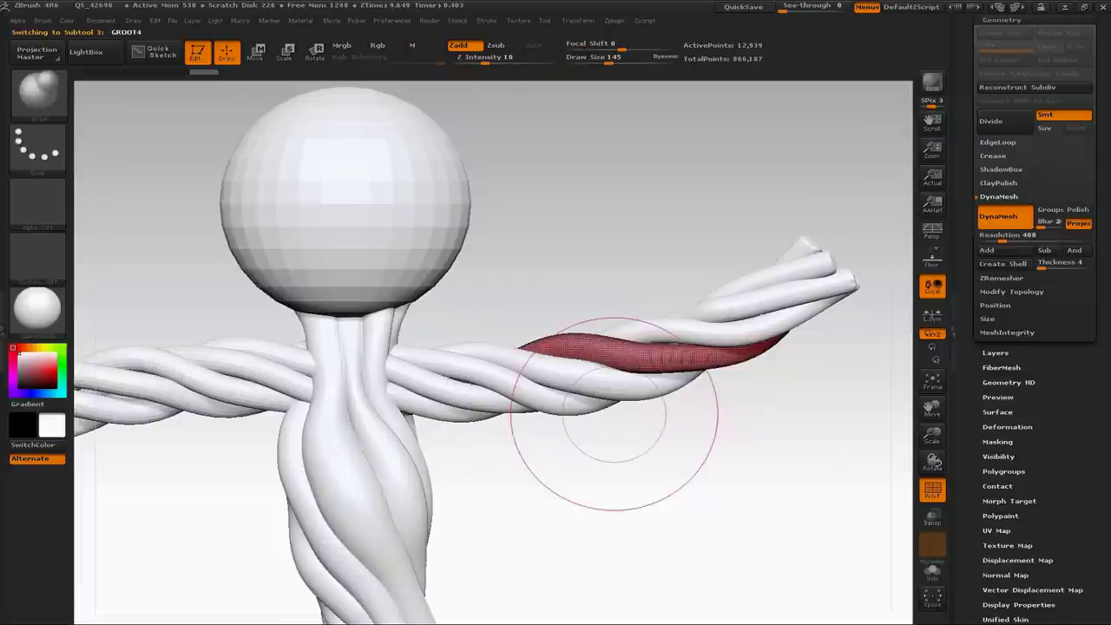
mouse_move(752, 513)
mouse_down()
mouse_move(564, 495)
mouse_move(685, 473)
mouse_move(685, 460)
mouse_up()
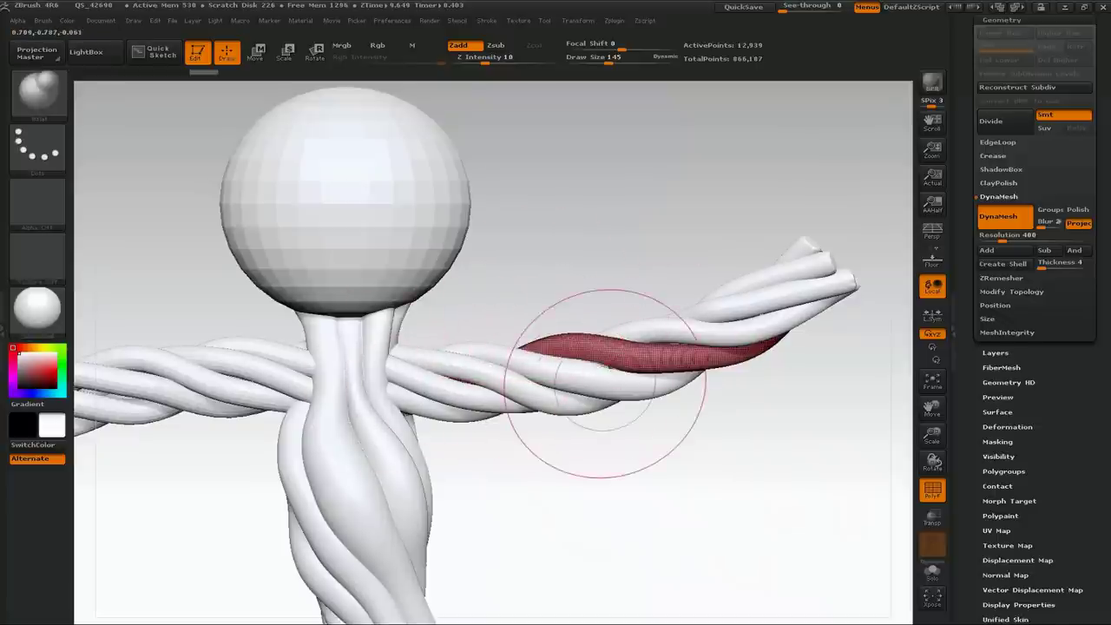
mouse_move(598, 486)
mouse_down()
mouse_move(546, 503)
mouse_move(555, 555)
mouse_move(595, 469)
mouse_move(607, 382)
mouse_up()
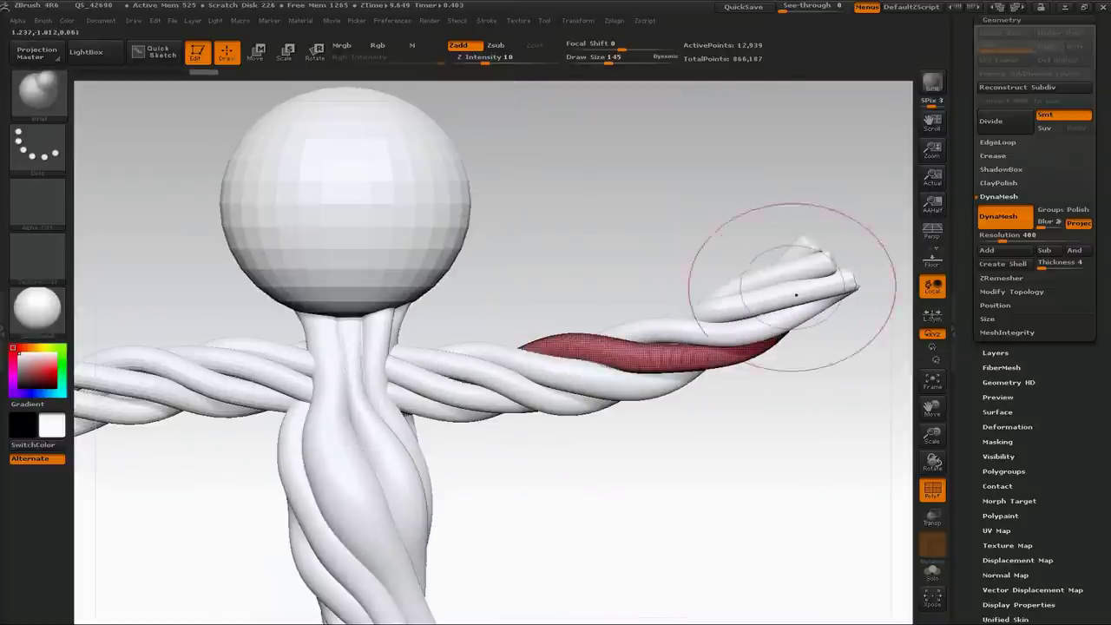
Pull the tip of the GROOT5 strand upward into a finger with the SnakeHook brush at a draw size of 68.
drag(608, 61, 598, 61)
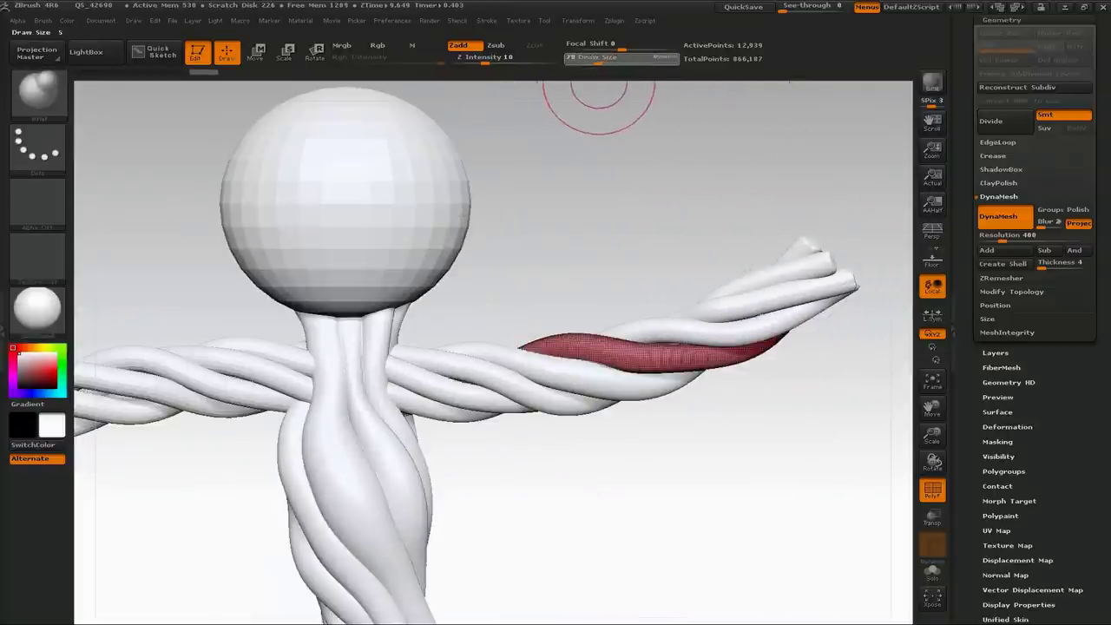
click(38, 89)
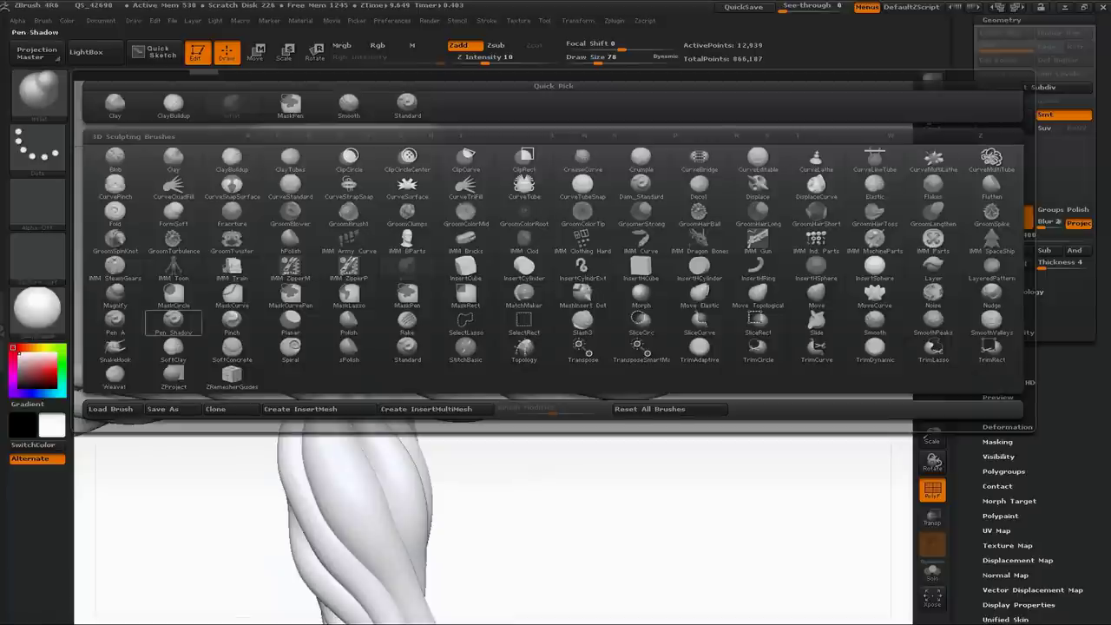
click(114, 350)
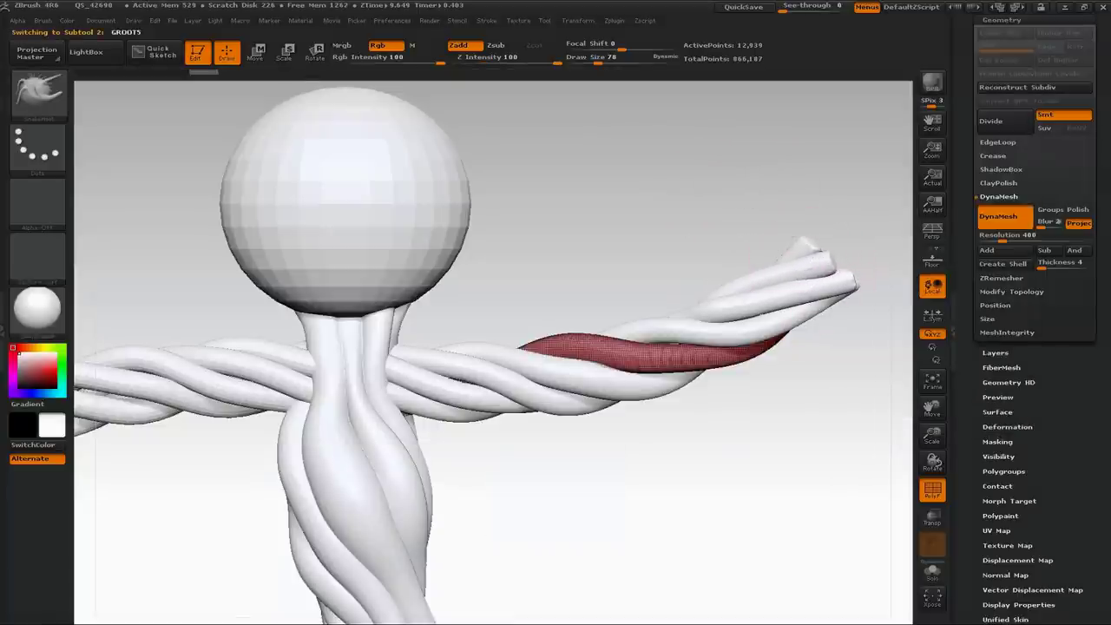
alt+click(804, 246)
drag(598, 62, 597, 62)
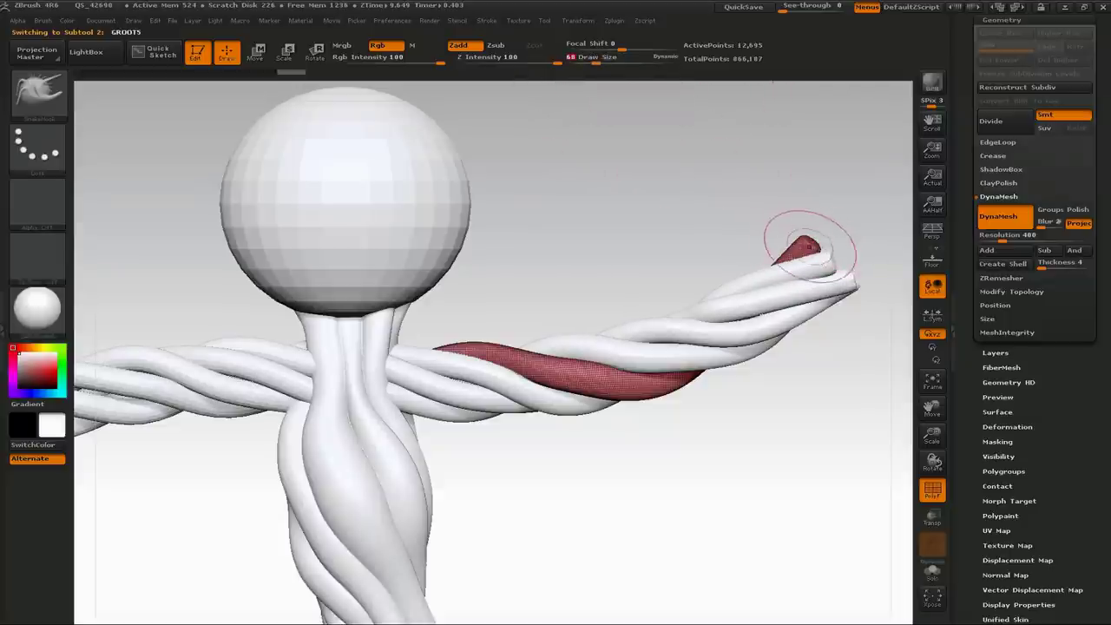
drag(808, 246, 776, 203)
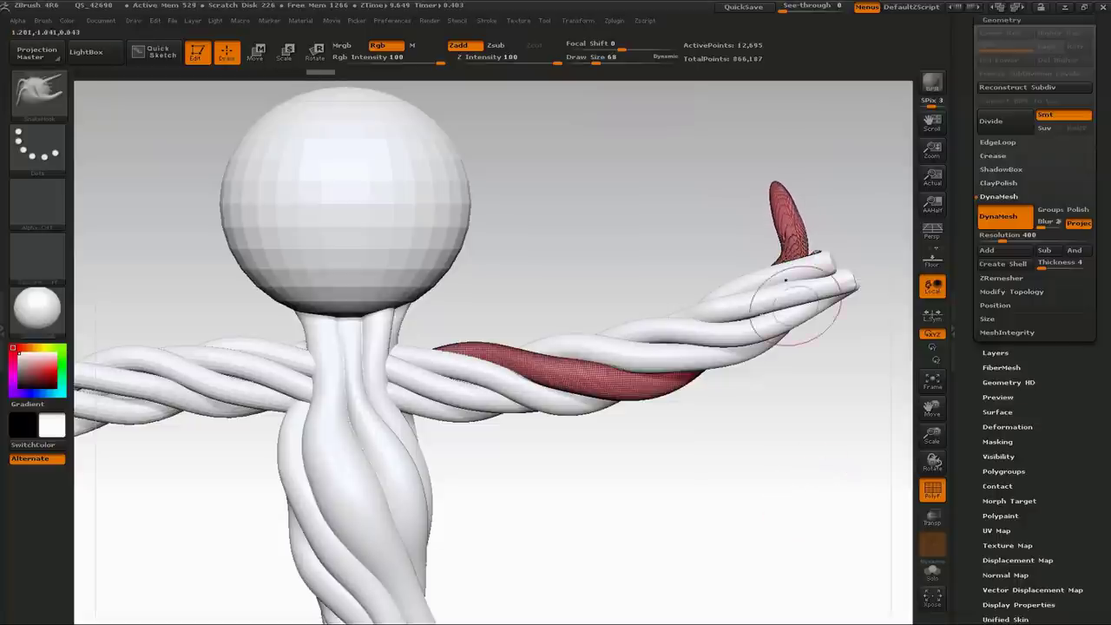
drag(795, 204, 774, 200)
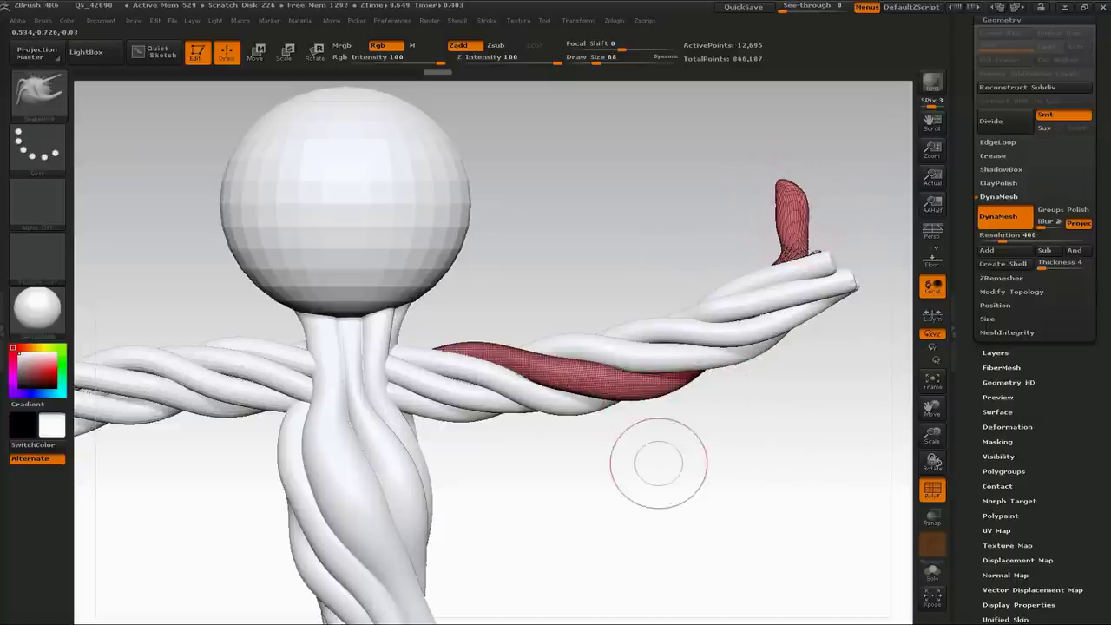
Remesh the GROOT5 strand with DynaMesh to even out the stretched finger geometry.
key(ctrl)
ctrl+drag(729, 399, 859, 521)
mouse_move(856, 223)
mouse_down()
mouse_move(686, 233)
mouse_move(795, 219)
mouse_up()
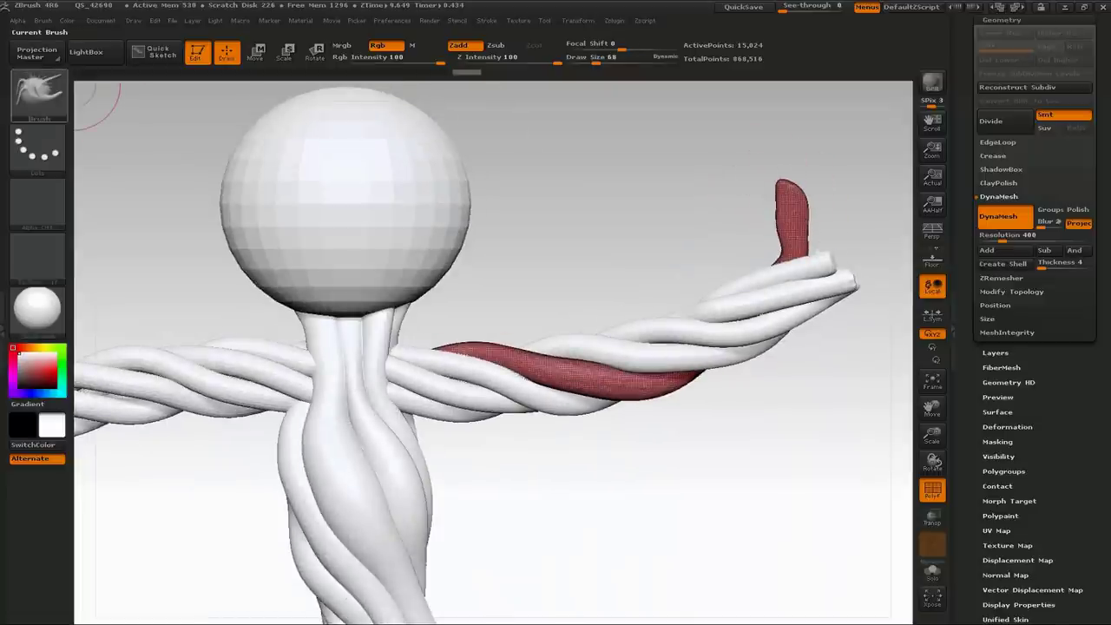
Round off the GROOT5 fingertip using the Move brush at a draw size of 47 and the Inflat brush.
click(37, 87)
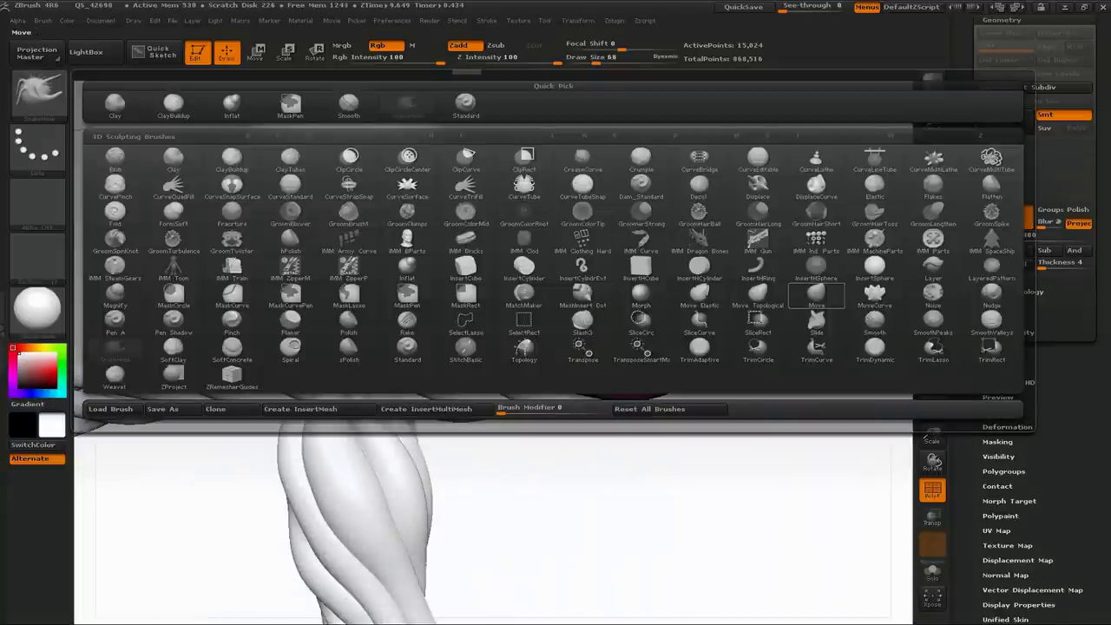
click(816, 296)
drag(605, 60, 591, 60)
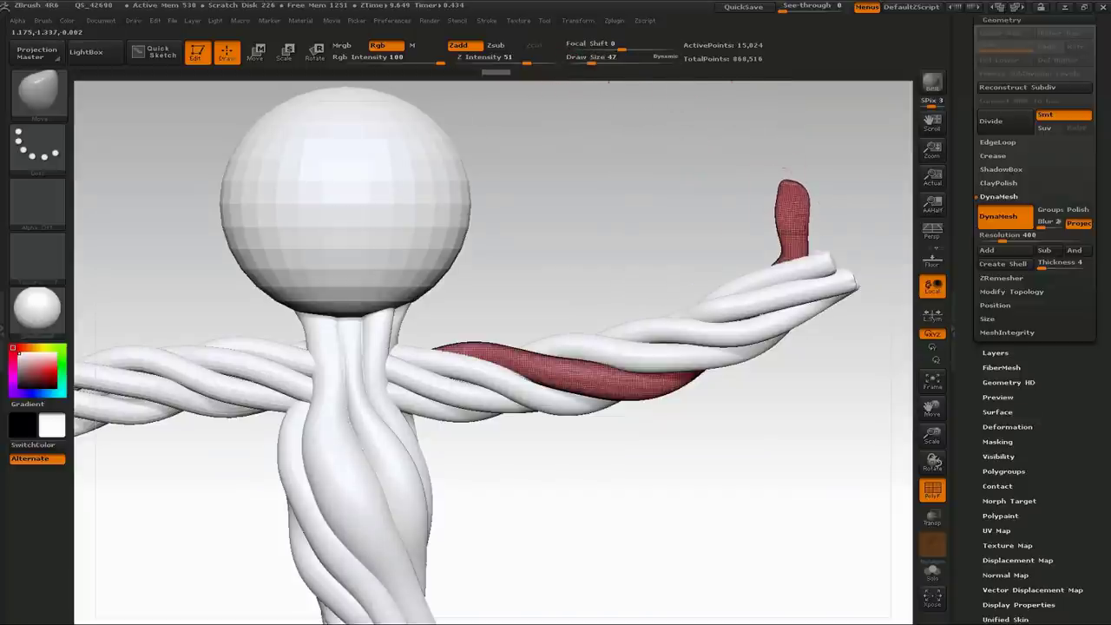
click(48, 97)
click(409, 268)
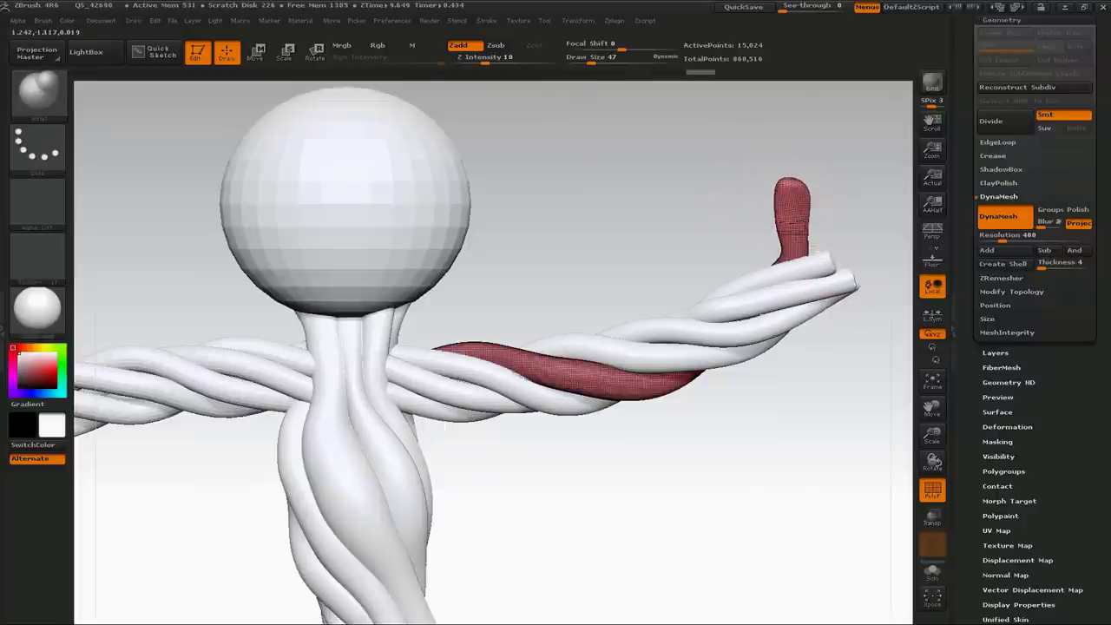
Pull the end of the GROOT1 strand upward into a second finger with the SnakeHook brush and remesh it with DynaMesh.
alt+click(820, 262)
key(b)
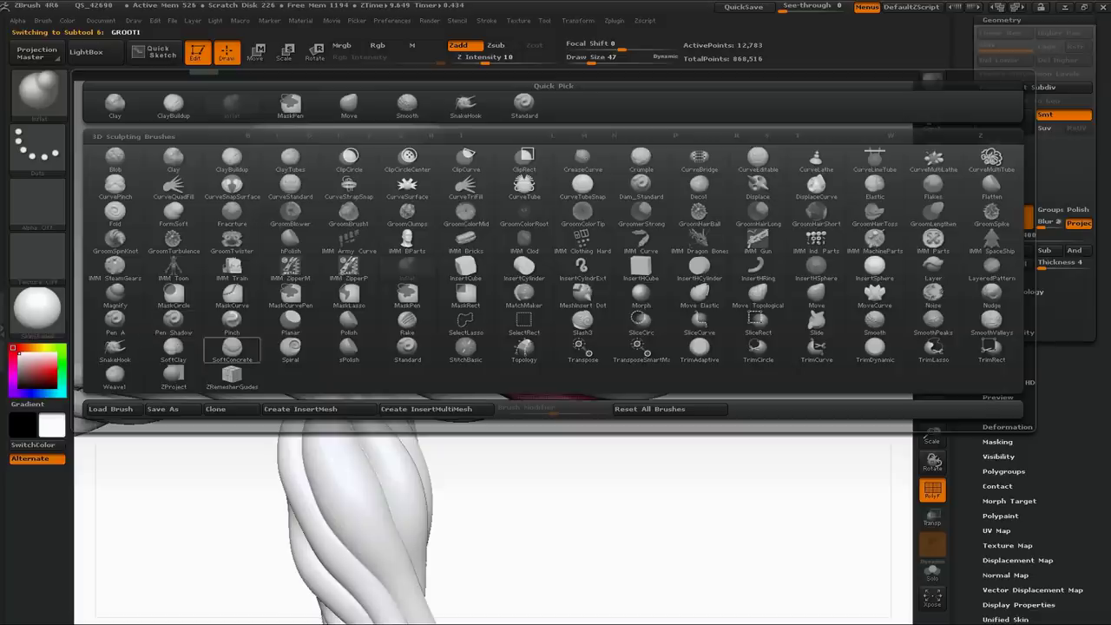
click(115, 349)
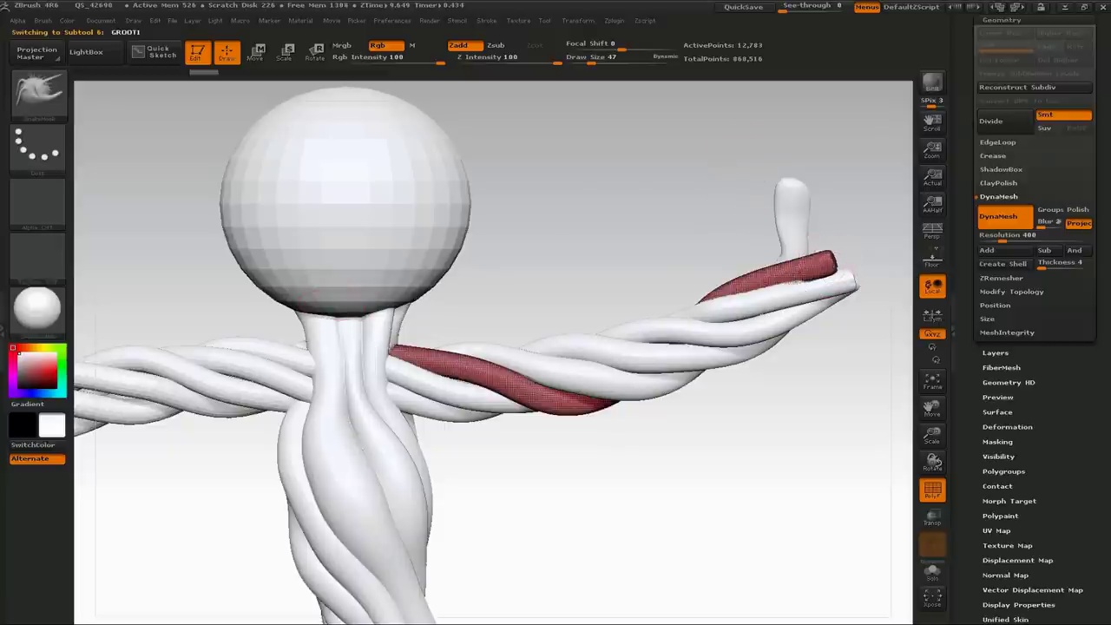
drag(836, 241, 836, 206)
drag(833, 224, 828, 206)
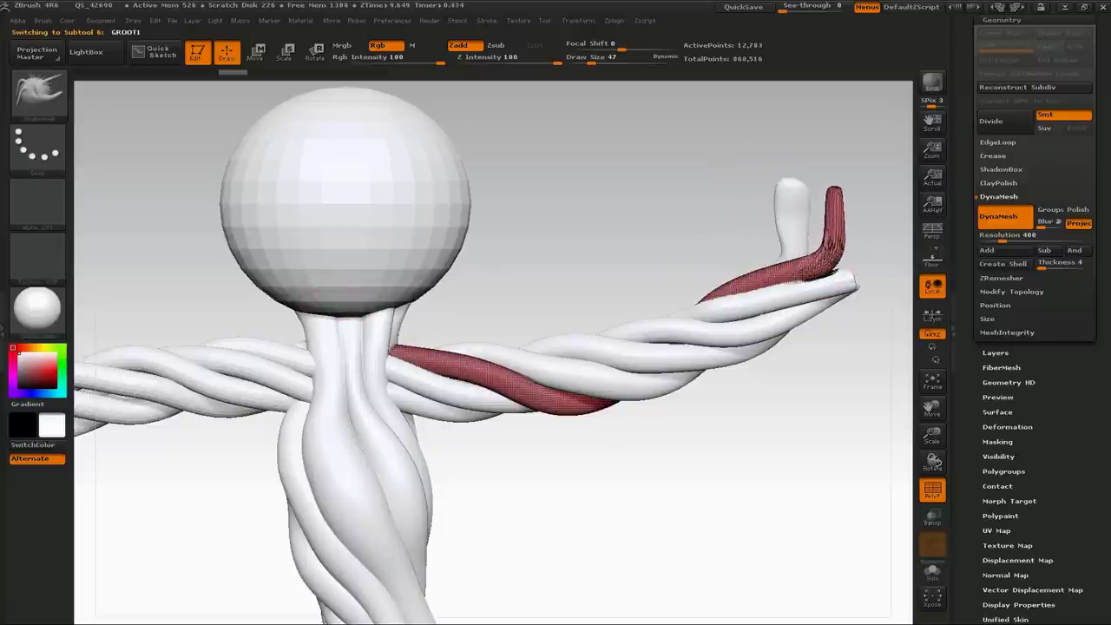
ctrl+drag(736, 391, 834, 490)
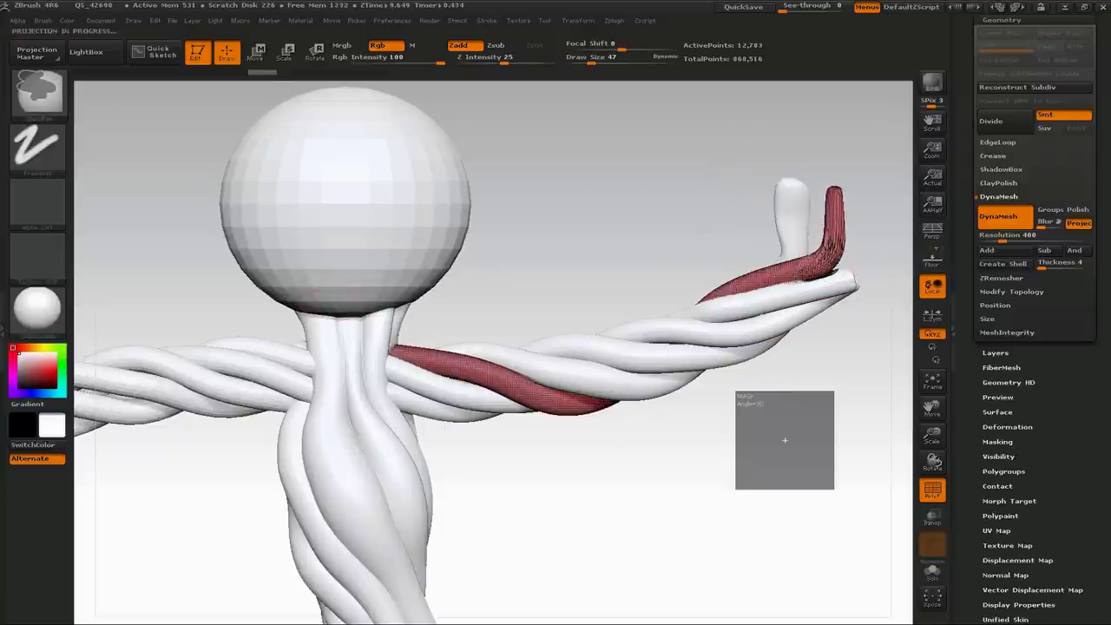
Pull the end of the GROOT2 strand upward into a third finger with the SnakeHook brush and remesh it with DynaMesh.
alt+click(854, 278)
drag(845, 278, 883, 207)
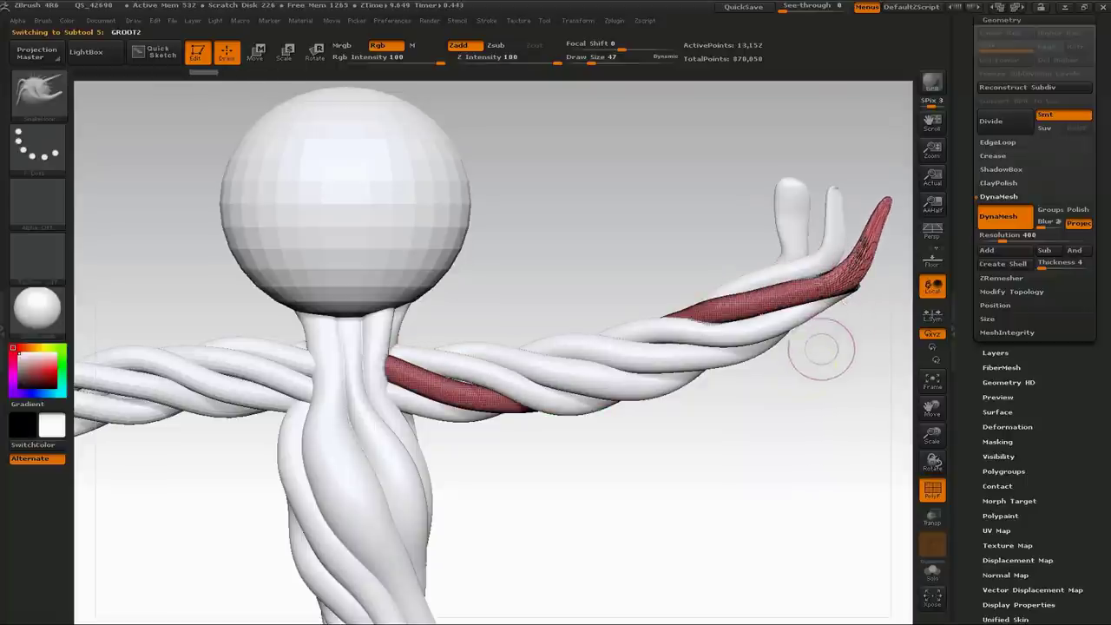
ctrl+drag(803, 378, 840, 416)
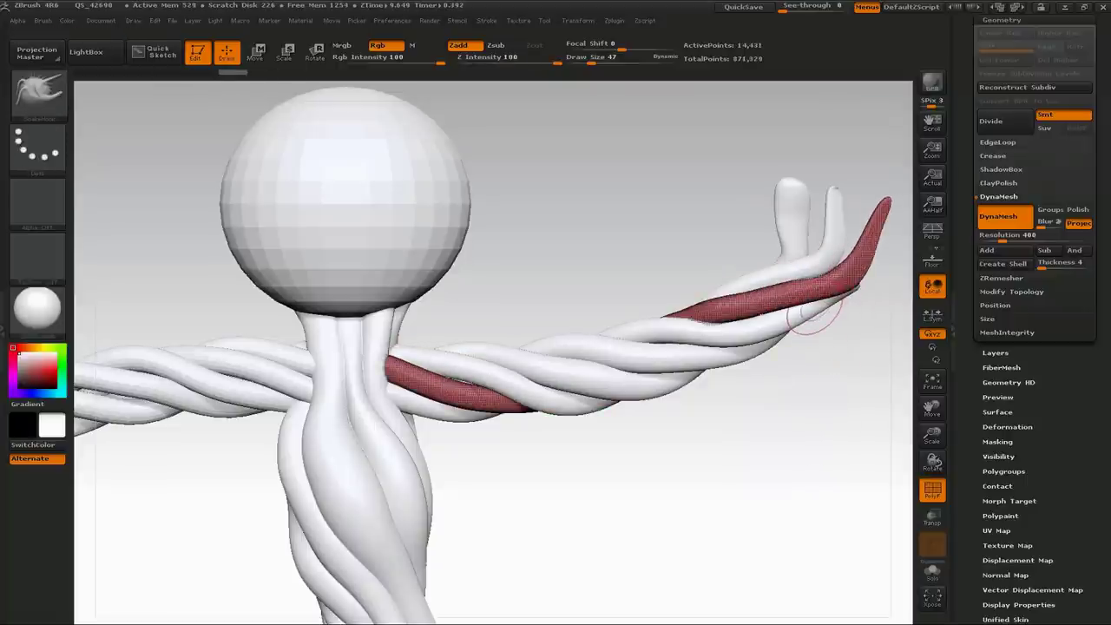
Pull the end of the lowest arm strand outward and upward into another finger with the SnakeHook brush.
alt+click(864, 284)
drag(864, 287, 902, 261)
mouse_move(763, 442)
alt+mouse_down()
mouse_move(783, 462)
mouse_move(754, 446)
alt+mouse_up()
drag(586, 529, 769, 367)
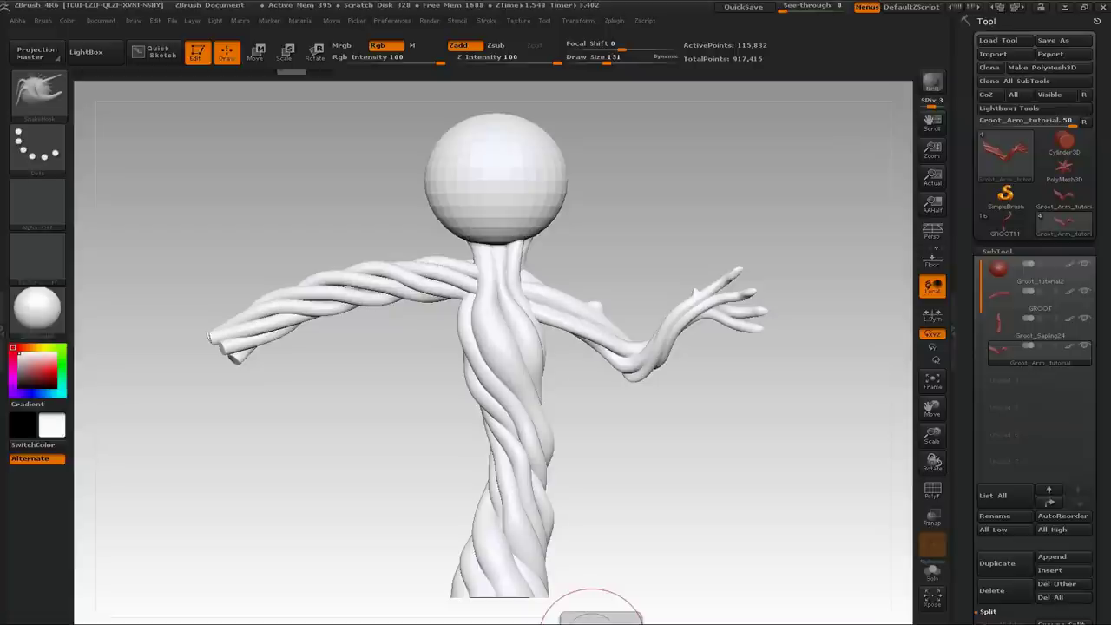
Delete the old twisted GROOT arm subtool and duplicate the finished Groot_Arm_tutorial subtool.
click(1039, 299)
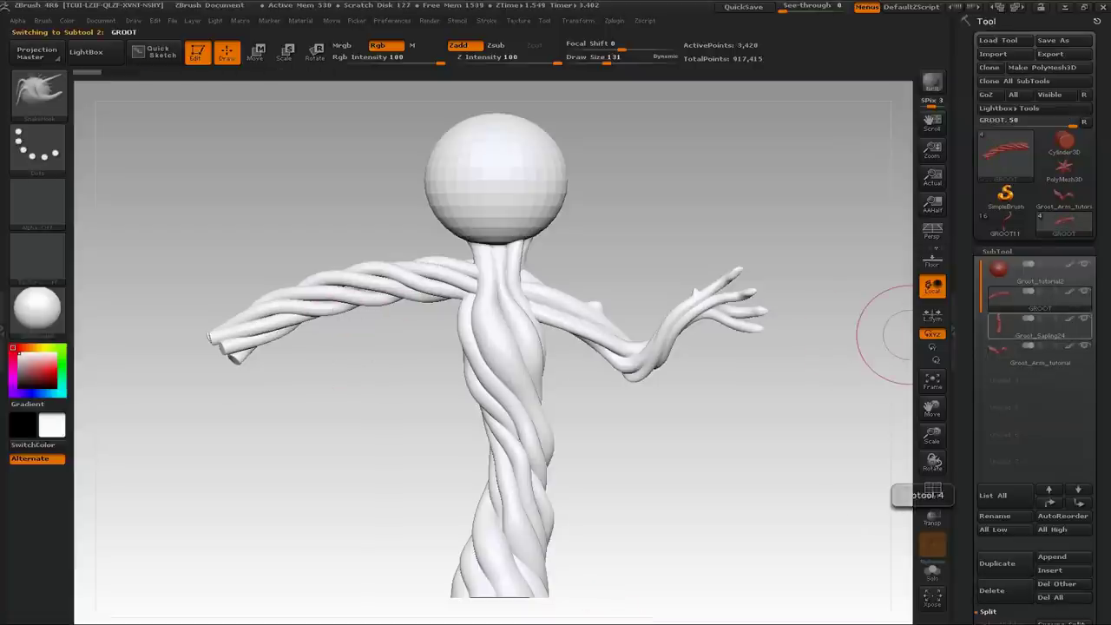
click(991, 590)
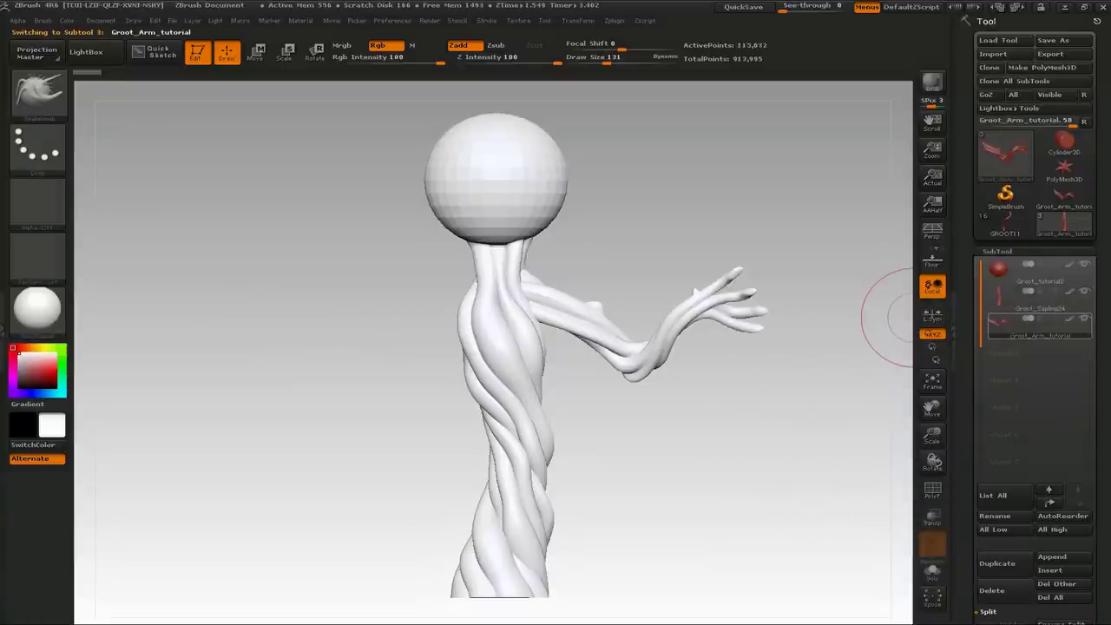
drag(1098, 373, 1099, 225)
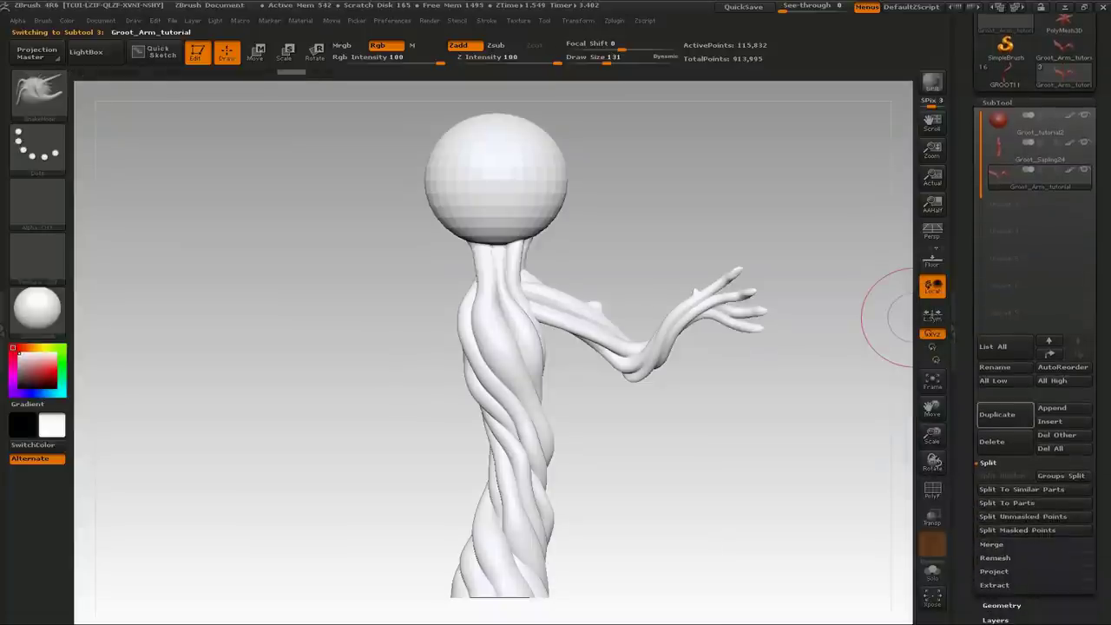
click(1005, 414)
Mirror the active arm copy along the X axis to the opposite side of the body.
drag(1098, 521, 1098, 286)
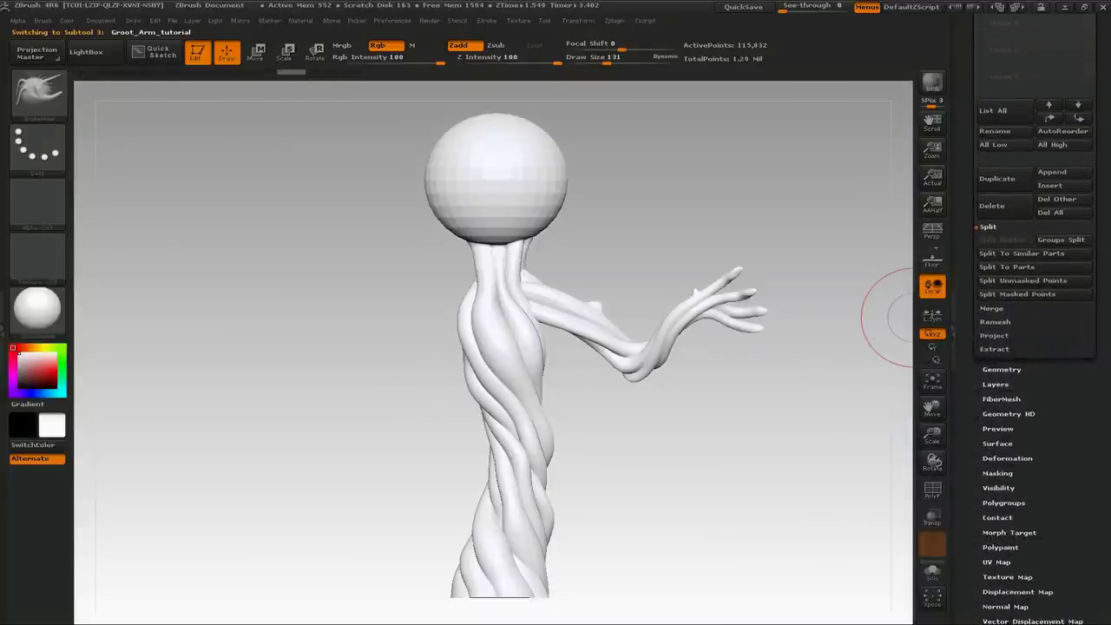
click(1007, 458)
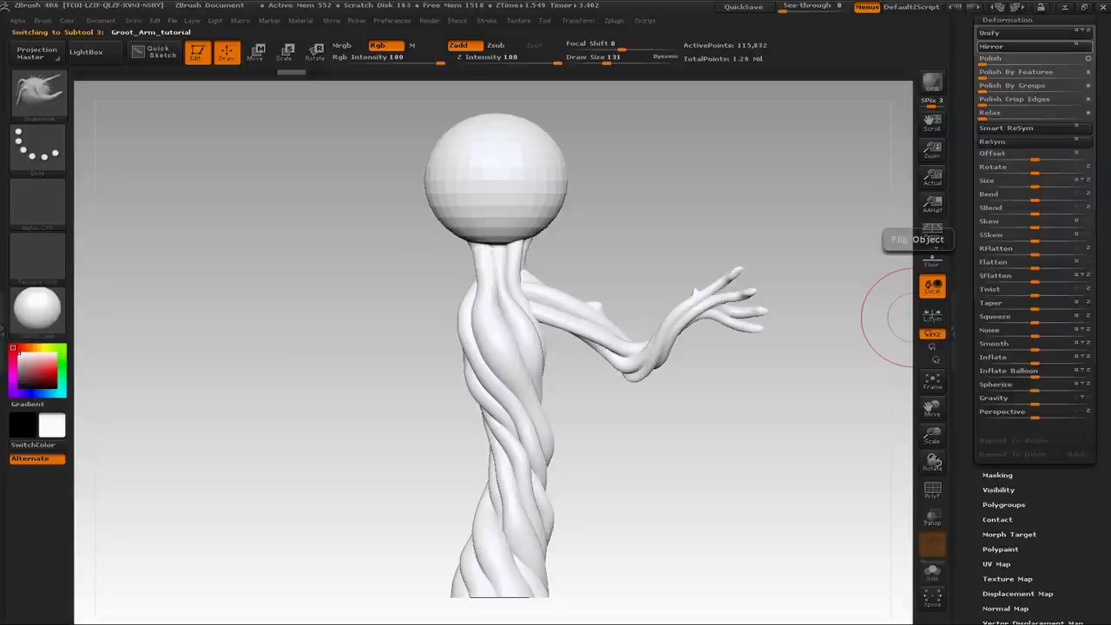
click(991, 46)
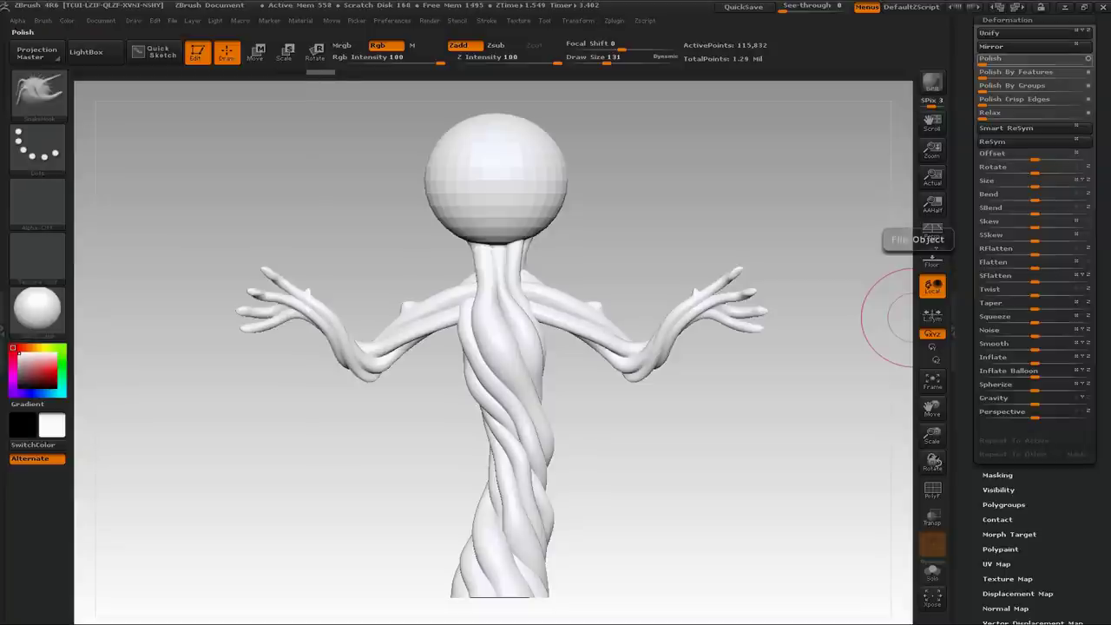
drag(965, 278, 965, 590)
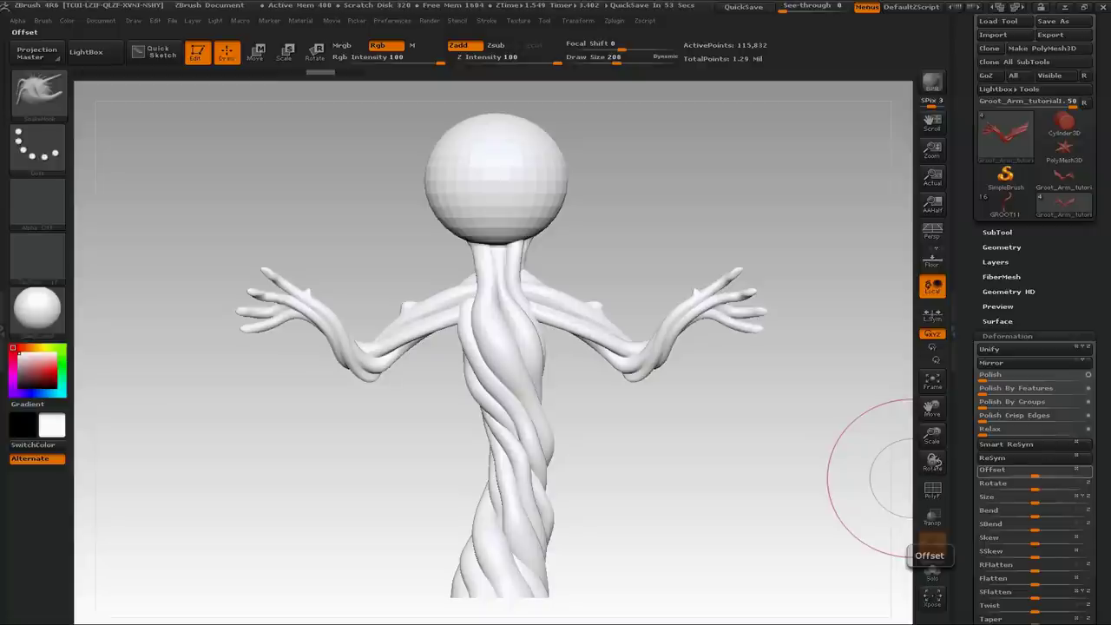
Rotate the mirrored arm upward about its shoulder using a Transpose line running from the shoulder to the elbow.
click(38, 88)
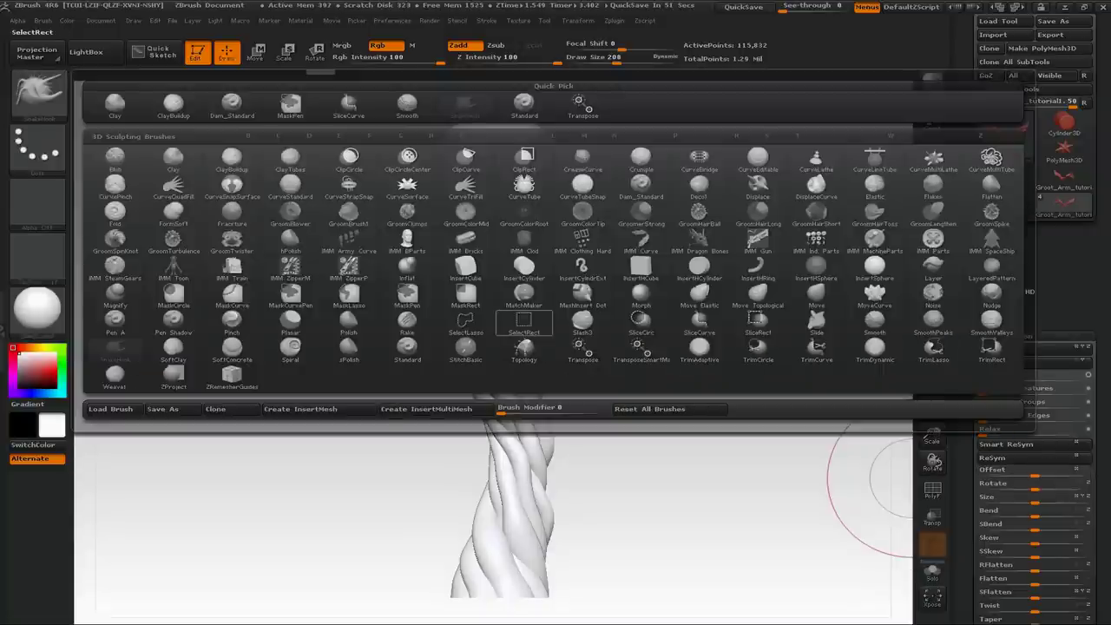
click(582, 348)
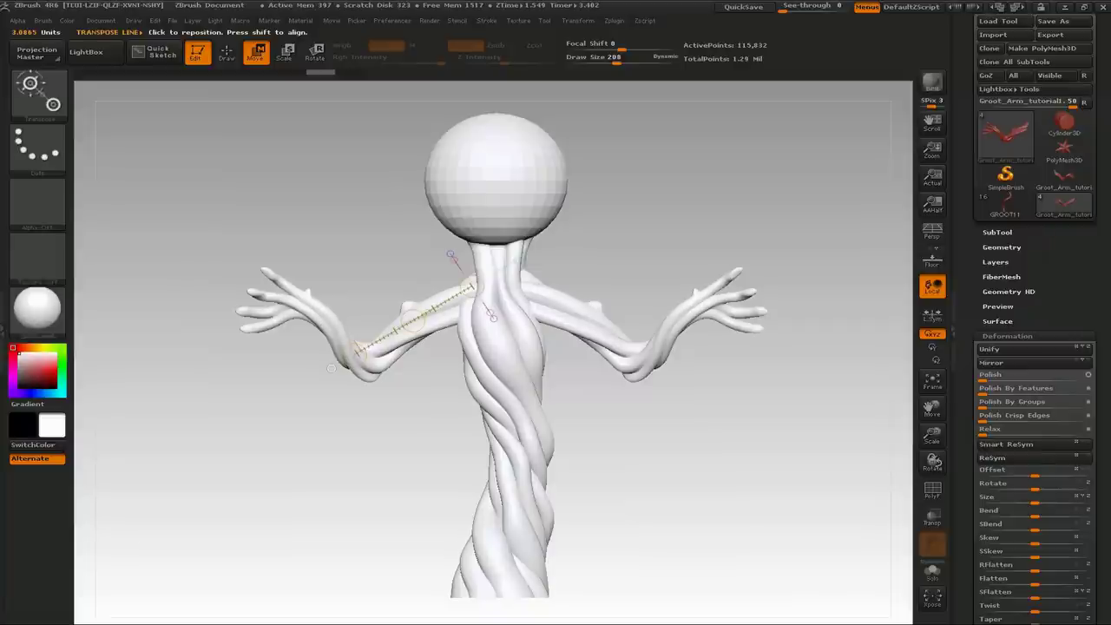
click(315, 53)
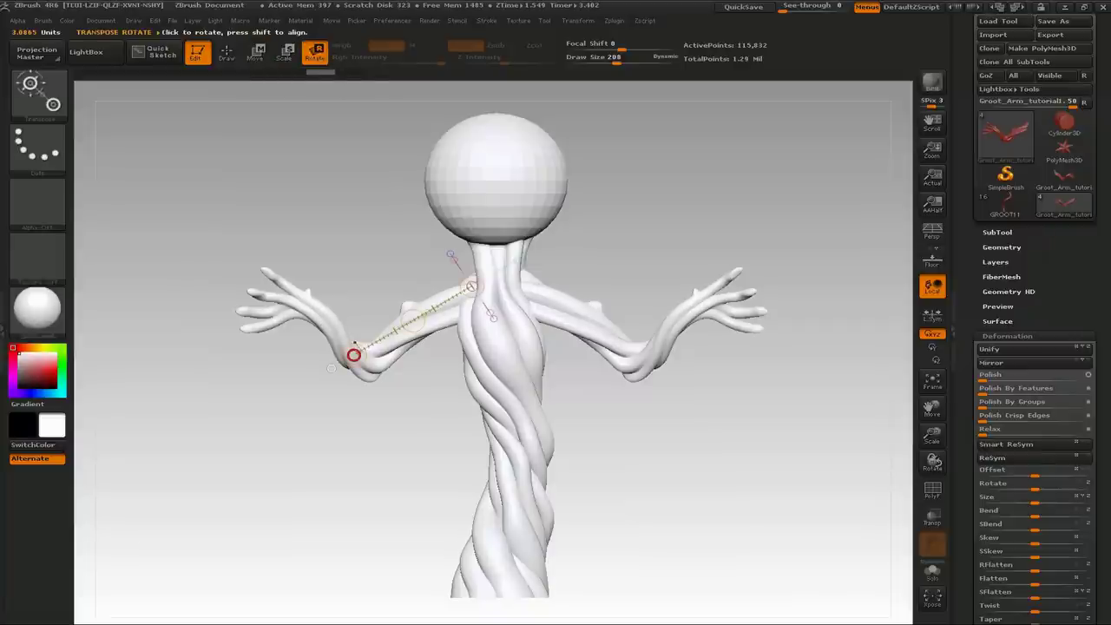
drag(354, 355, 334, 284)
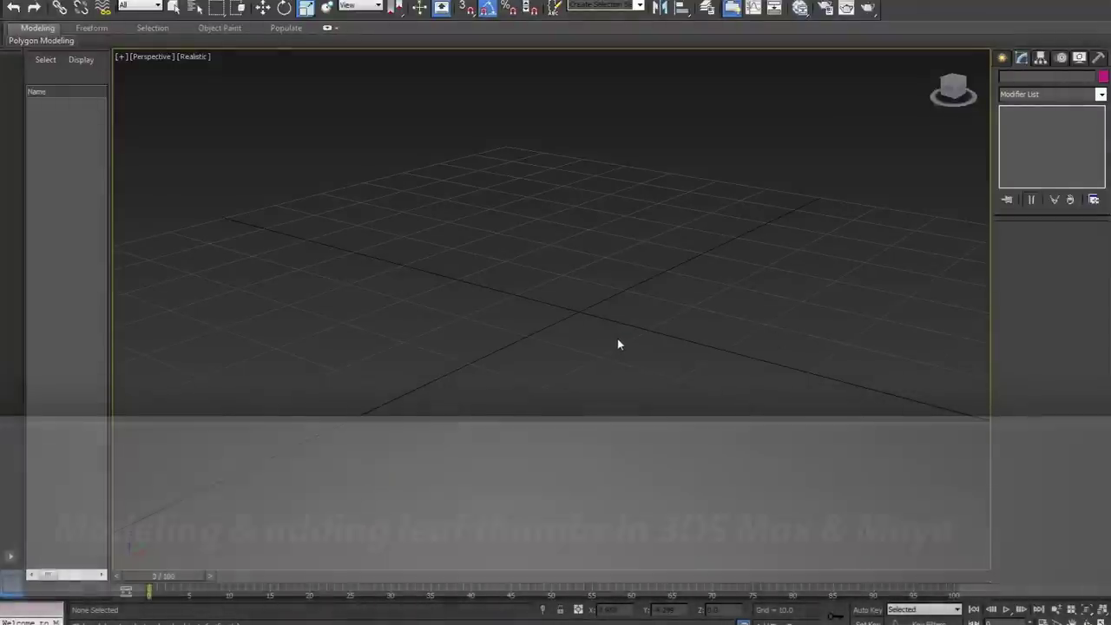
Switch to 3ds Max and create a plane about 58 long and 20 wide with 8 length and 2 width segments.
alt+middle_drag(606, 345, 625, 354)
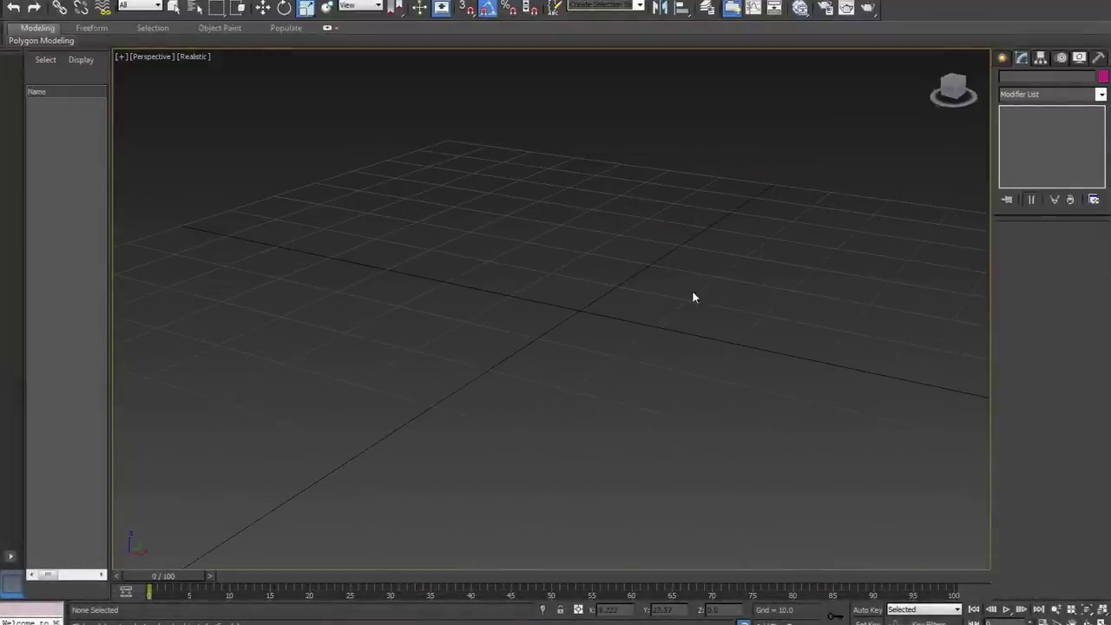
click(1002, 58)
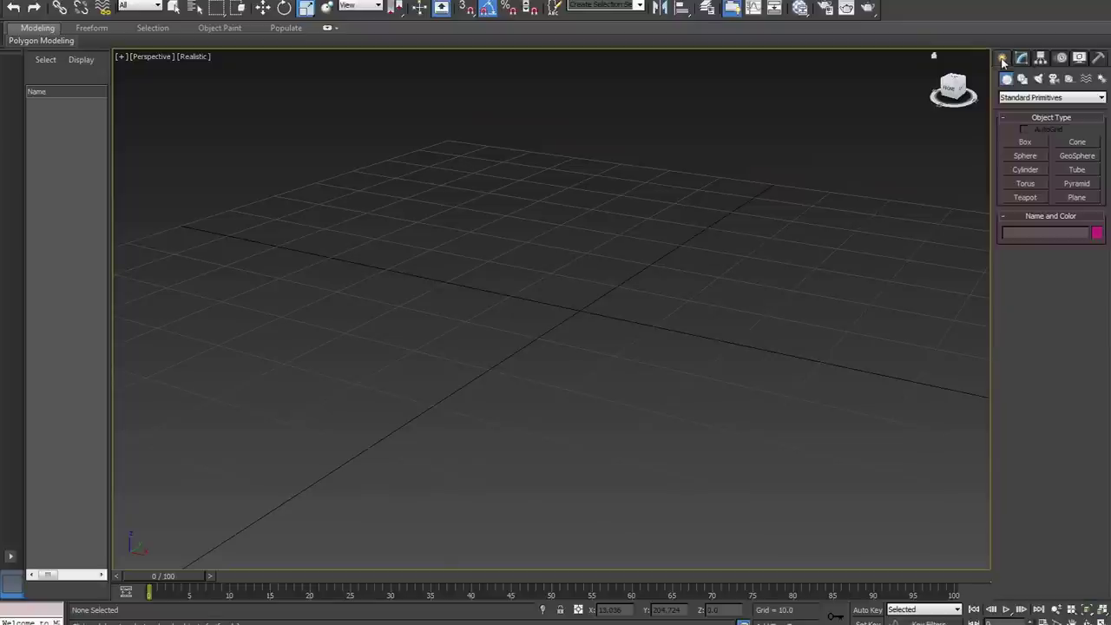
click(1076, 196)
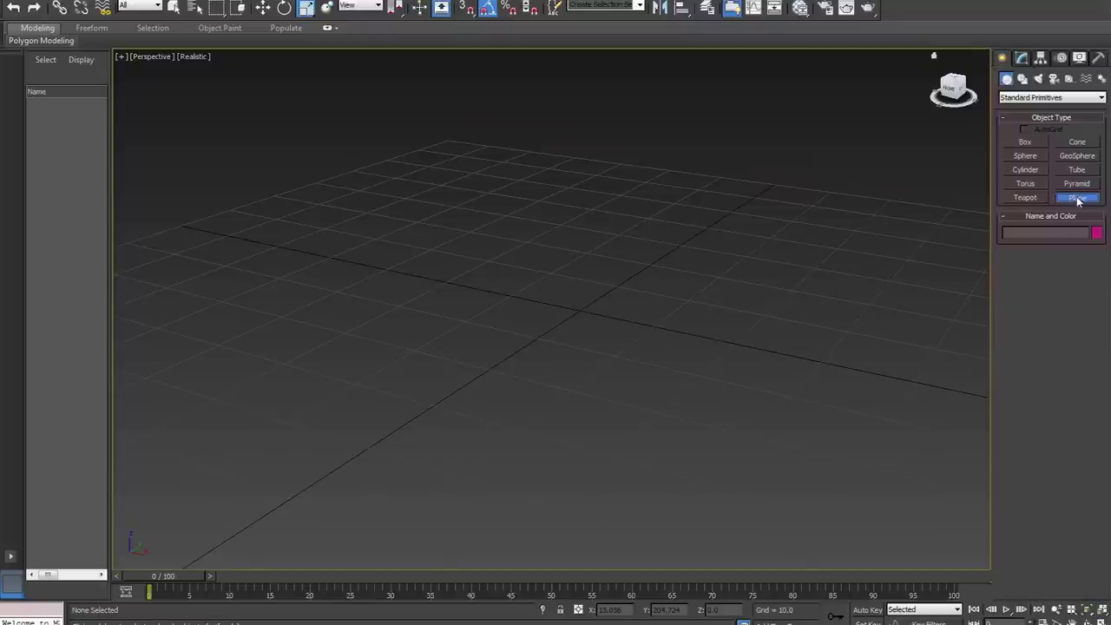
drag(415, 388, 790, 265)
alt+middle_drag(749, 260, 754, 286)
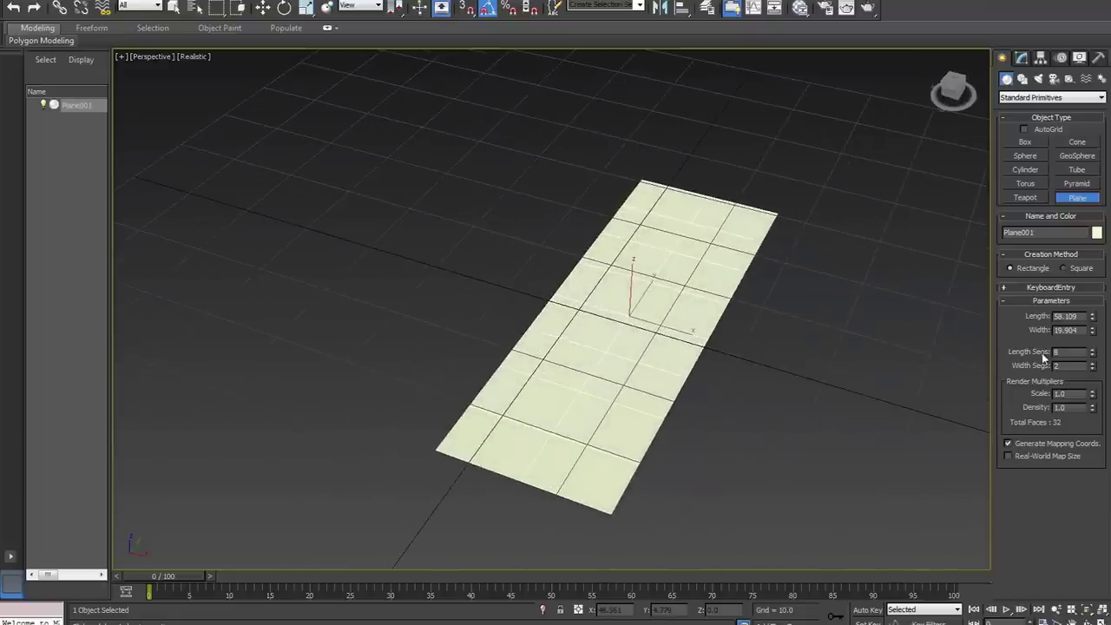
alt+middle_drag(882, 385, 876, 359)
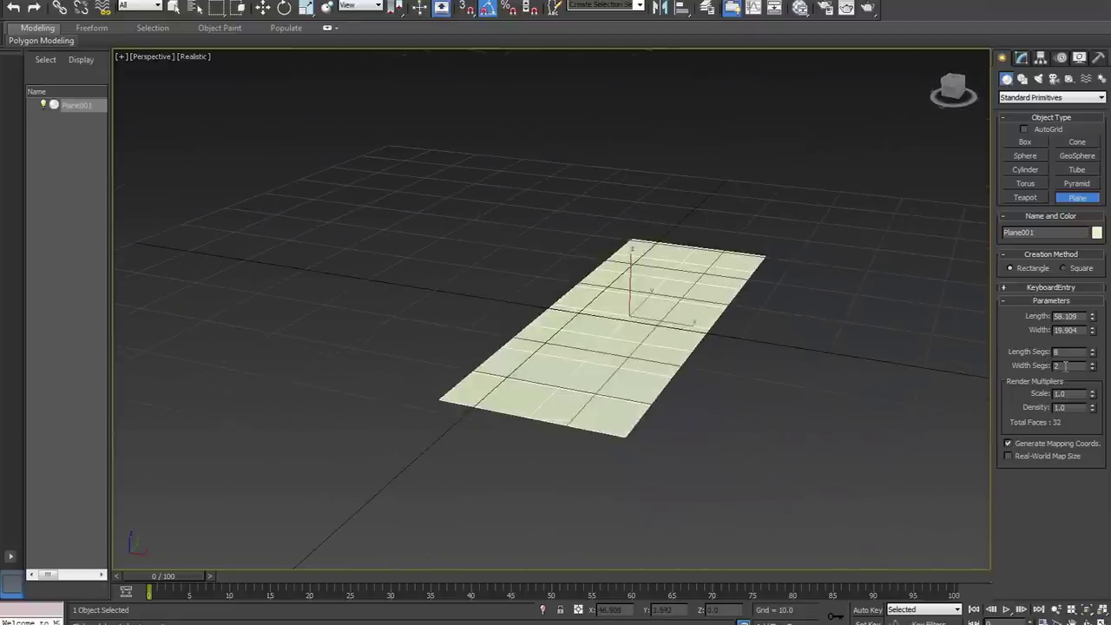
scroll(743, 362, up, 6)
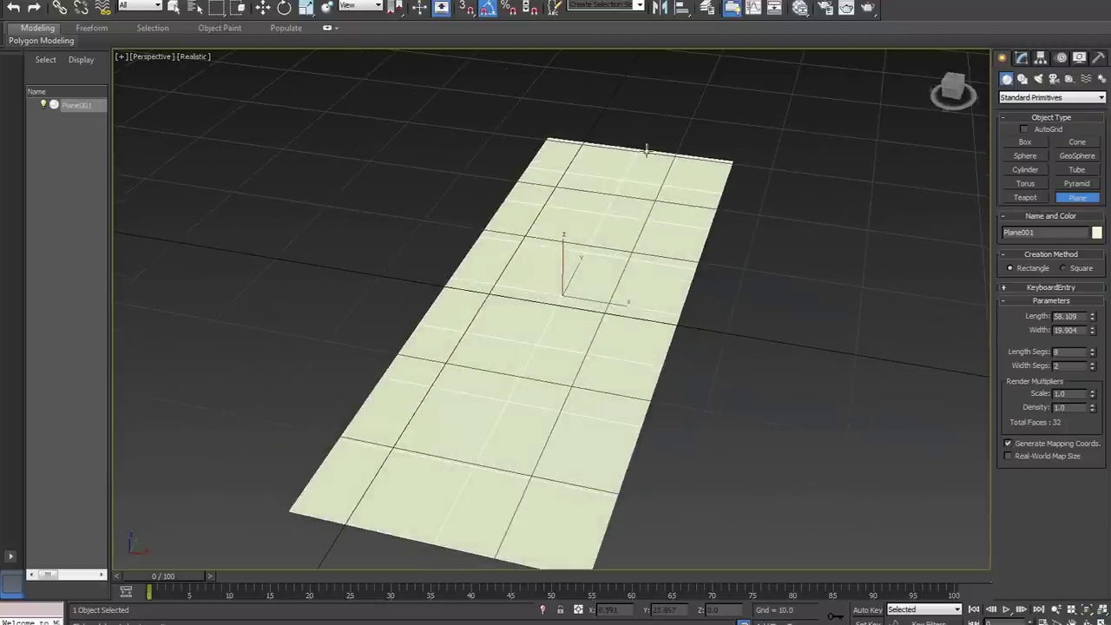
alt+middle_drag(585, 287, 659, 378)
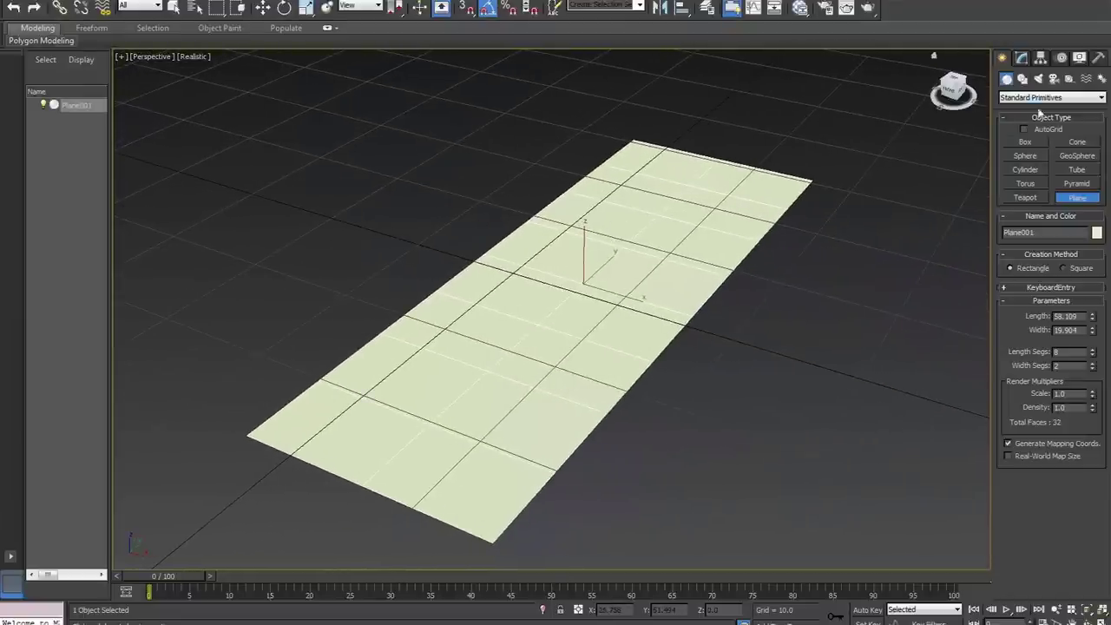
Apply an FFD 3x3x3 modifier to the plane and activate its Control Points level.
click(1020, 57)
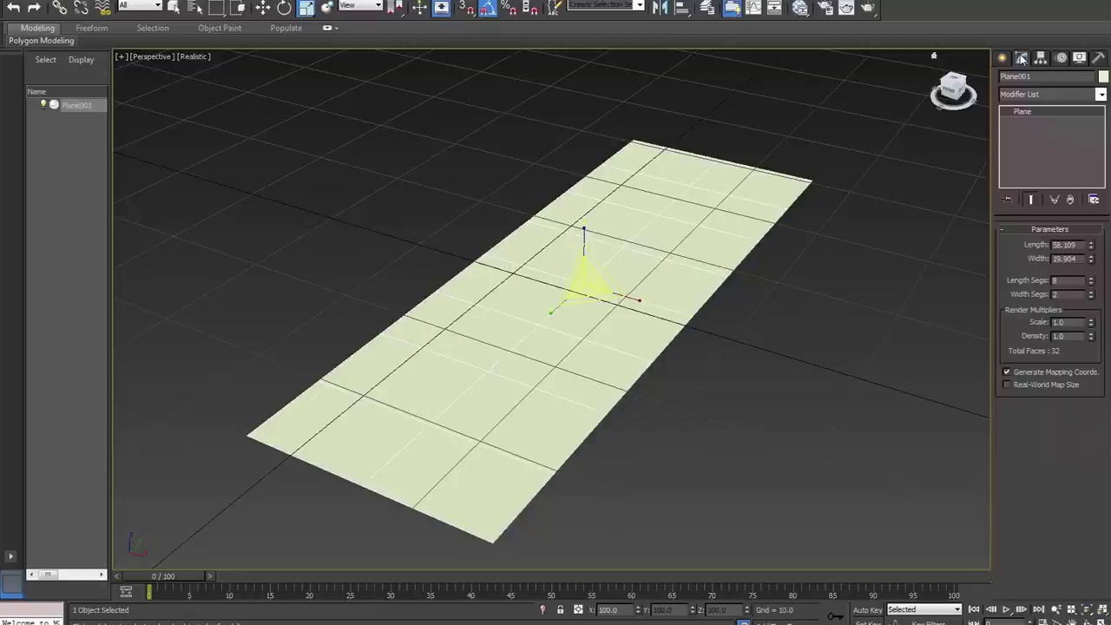
click(1100, 94)
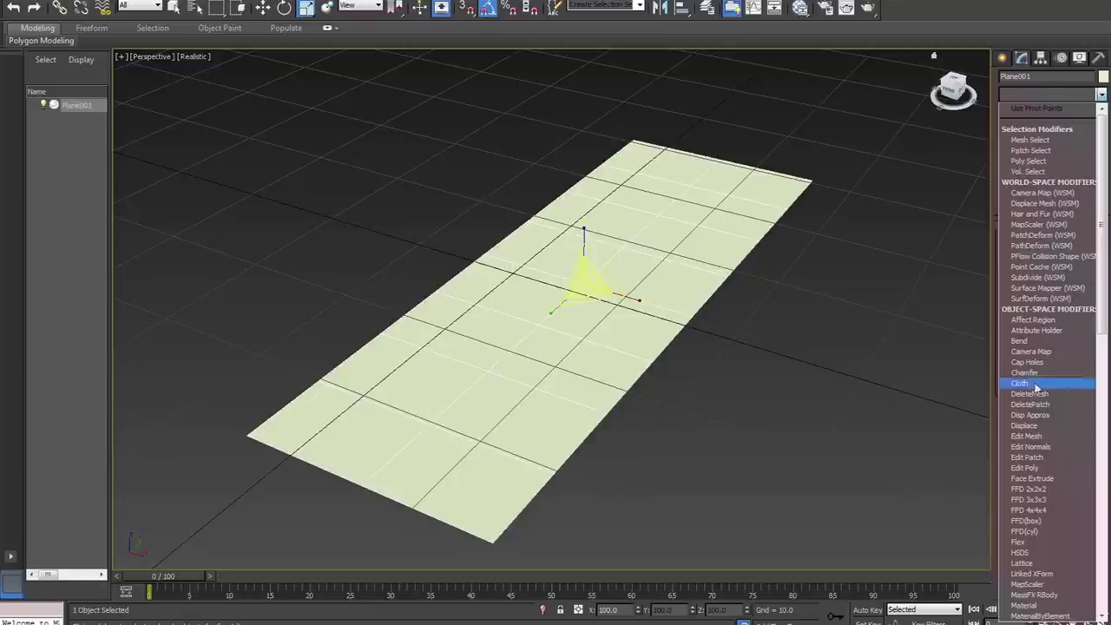
click(1046, 502)
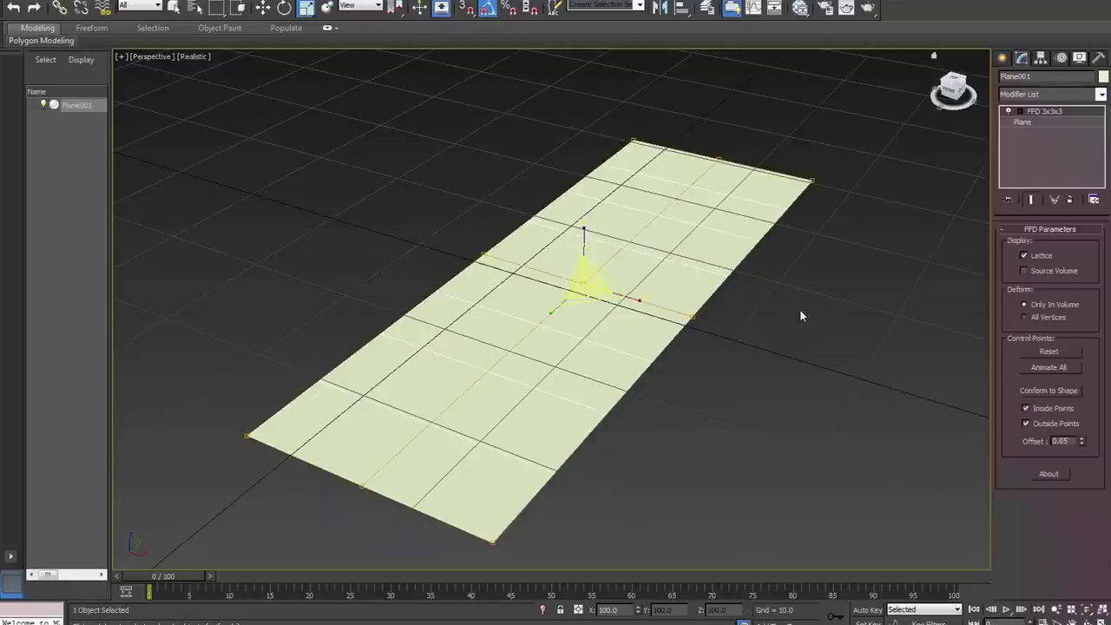
alt+middle_drag(800, 312, 790, 313)
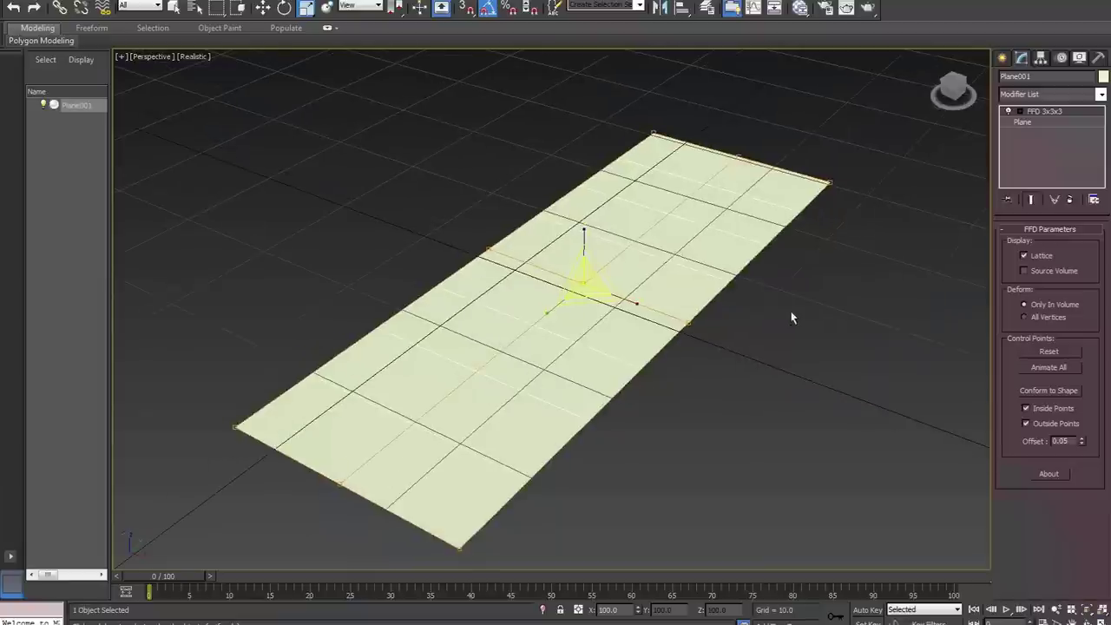
click(1020, 112)
click(1041, 123)
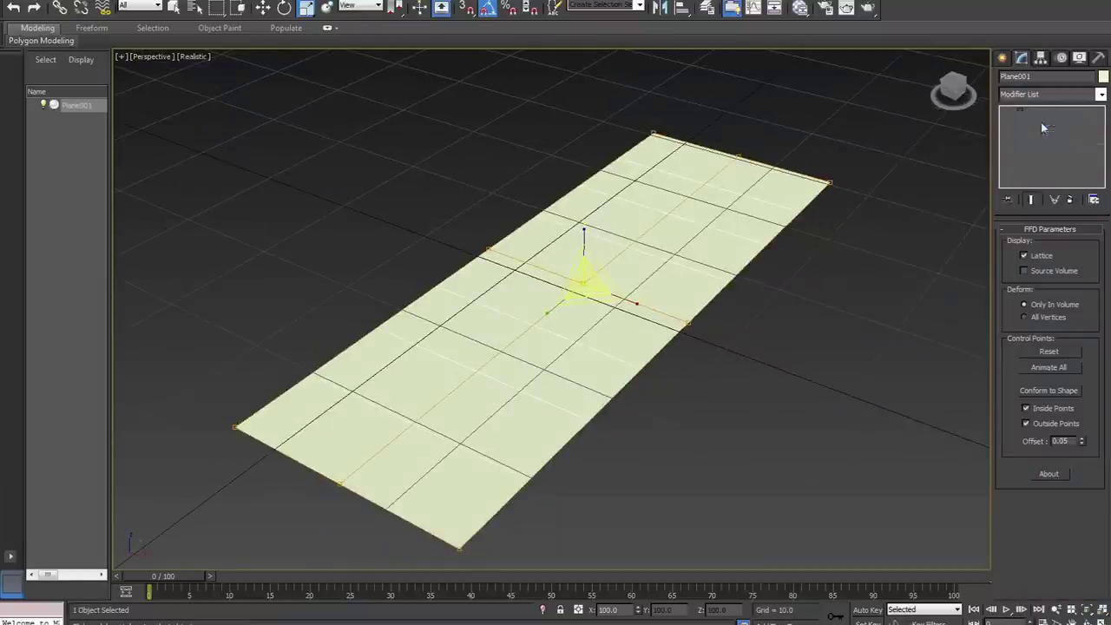
Scale the lattice control points at both short ends of the plane inward so each end tapers to a leaf tip.
drag(639, 108, 857, 217)
drag(797, 173, 537, 55)
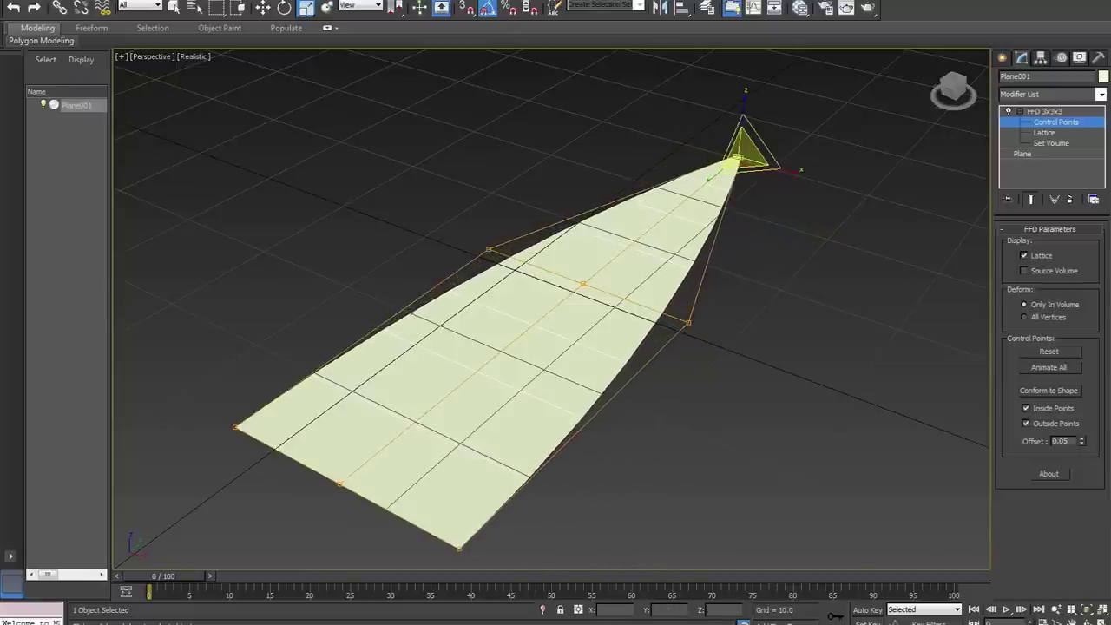
drag(208, 378, 503, 605)
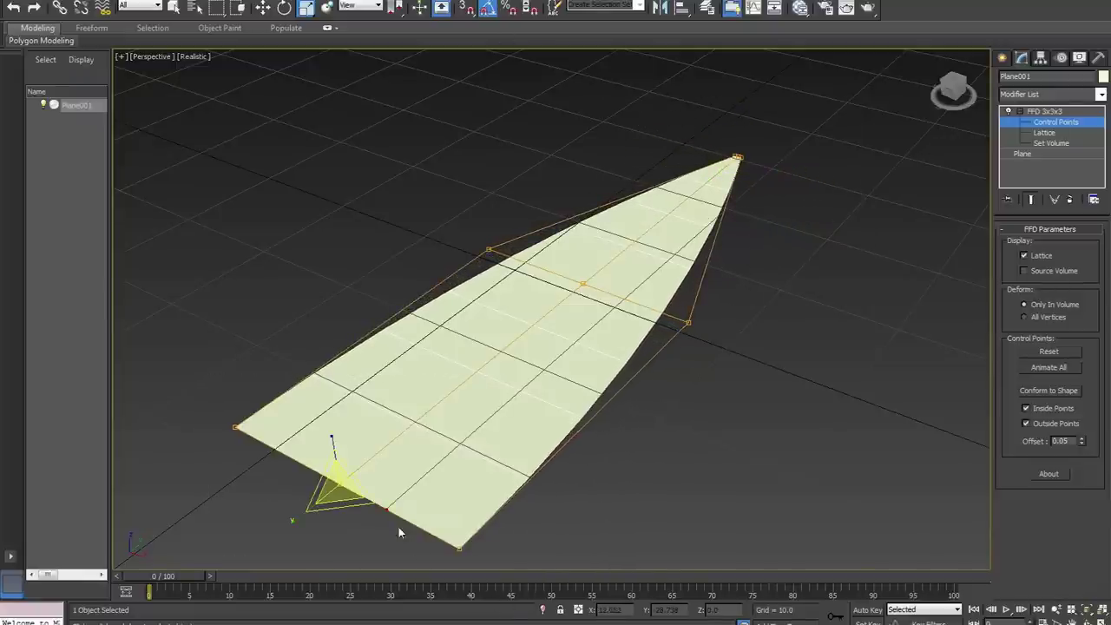
drag(383, 510, 44, 192)
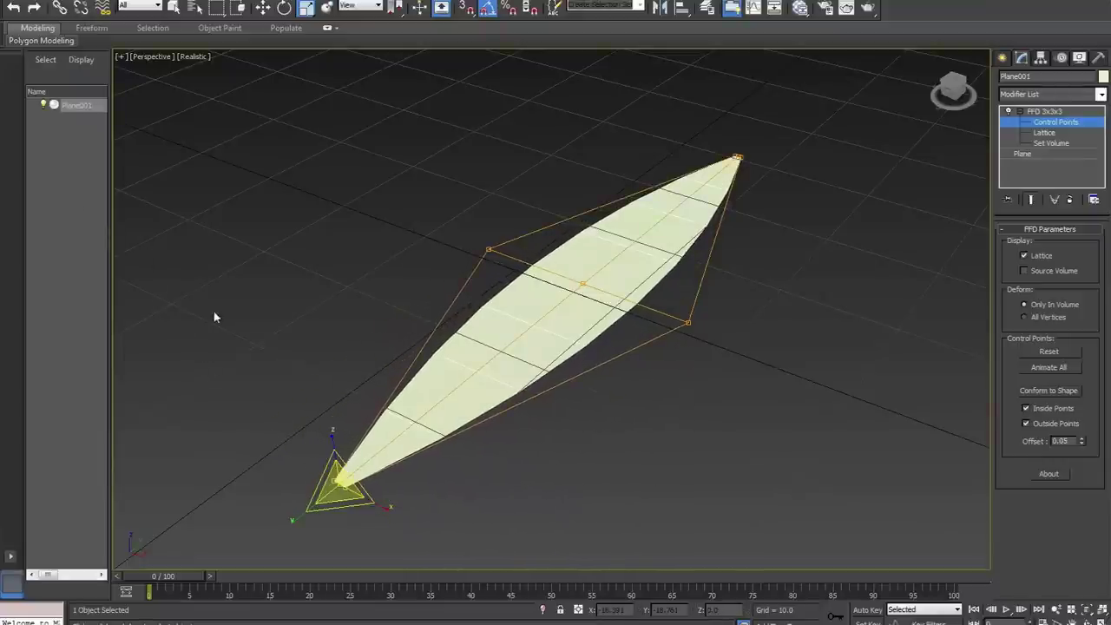
Scale the middle row of lattice control points outward to widen the leaf, and collapse the leaf to an editable mesh.
alt+middle_drag(410, 261, 432, 240)
drag(529, 271, 711, 366)
drag(642, 307, 673, 322)
mouse_move(672, 322)
alt+middle_down()
mouse_move(672, 355)
mouse_move(675, 323)
alt+middle_up()
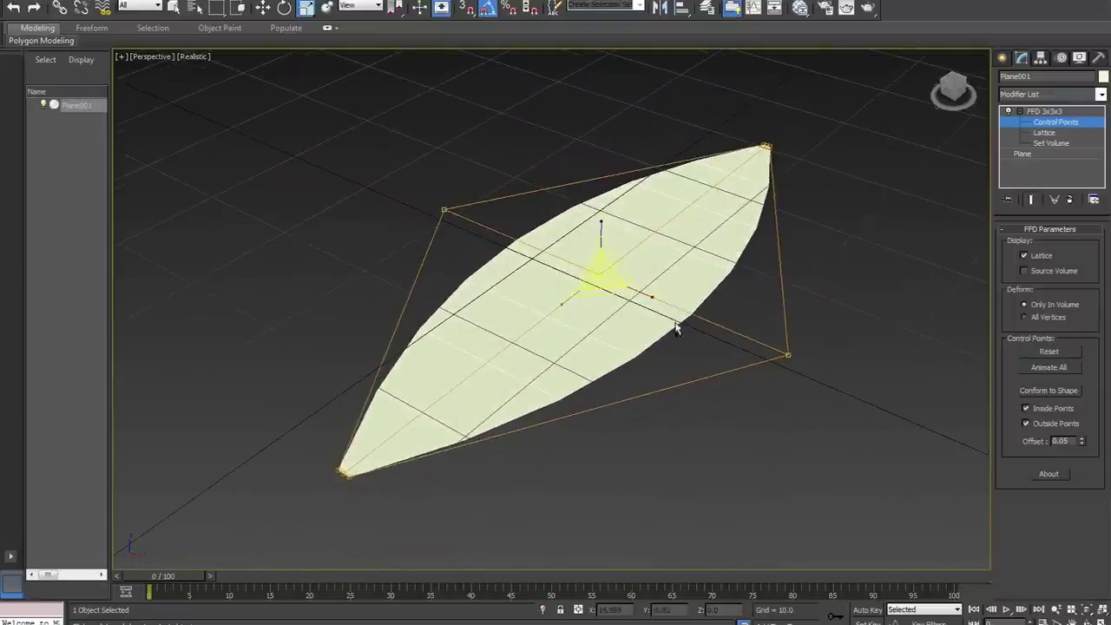
right_click(1015, 174)
click(999, 304)
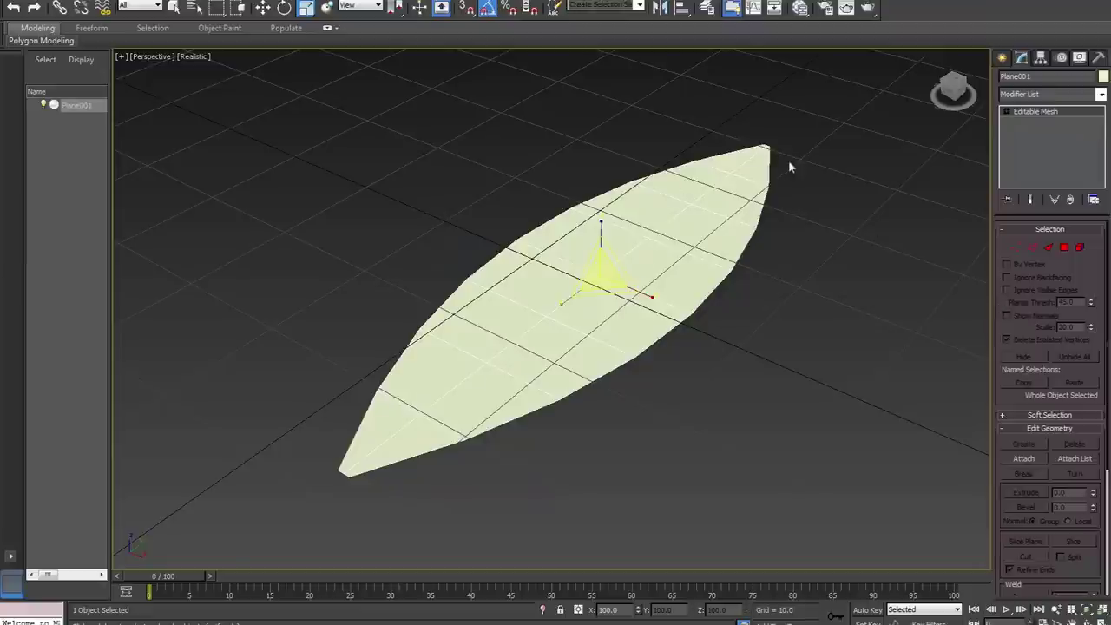
Create a thin cylinder at the leaf's centre, about 0.6 in radius and 15.4 high, with 5 height segments and 18 sides.
click(1000, 57)
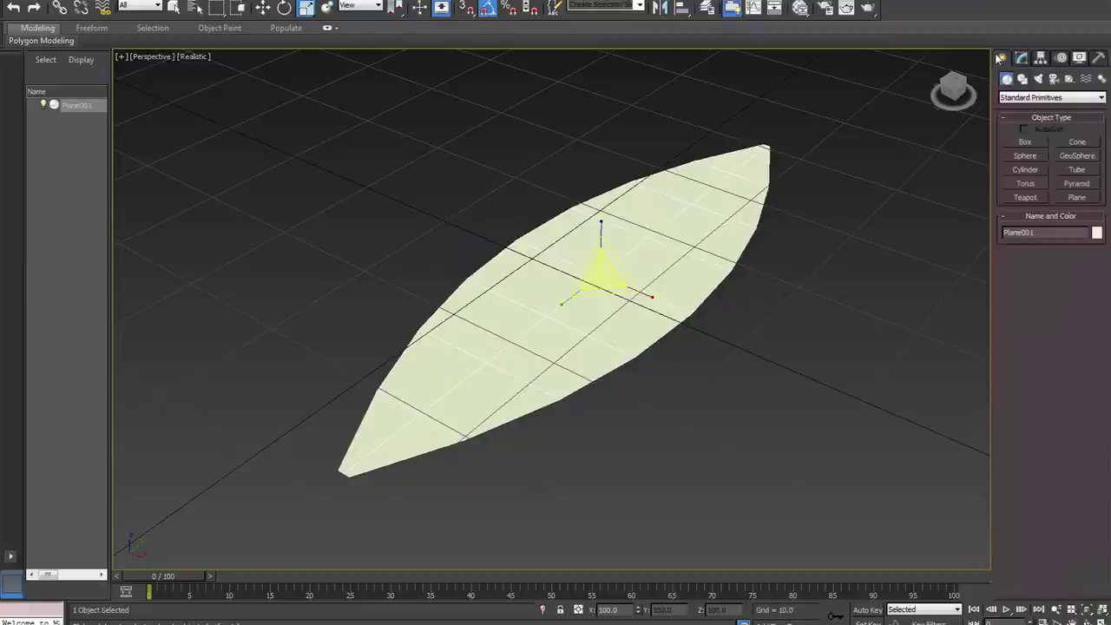
click(1022, 171)
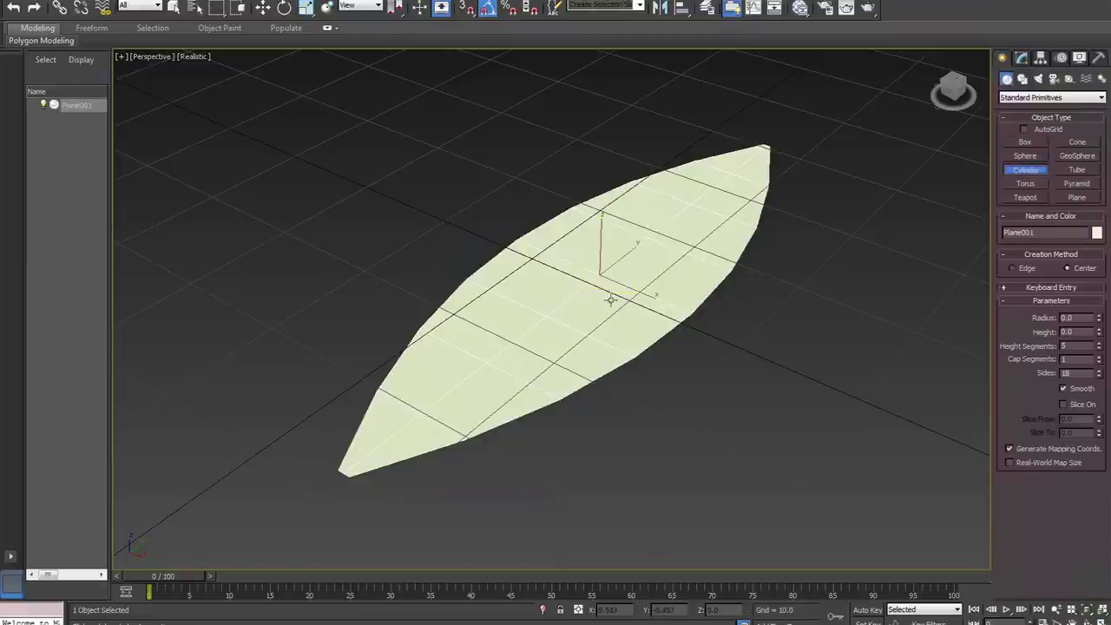
drag(598, 276, 602, 280)
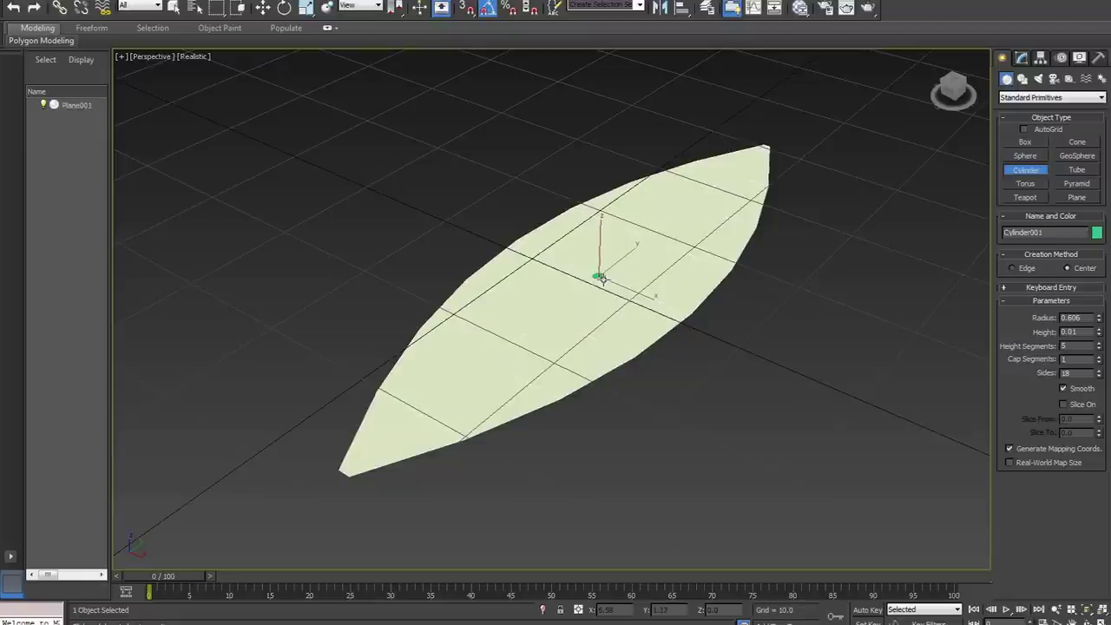
click(612, 94)
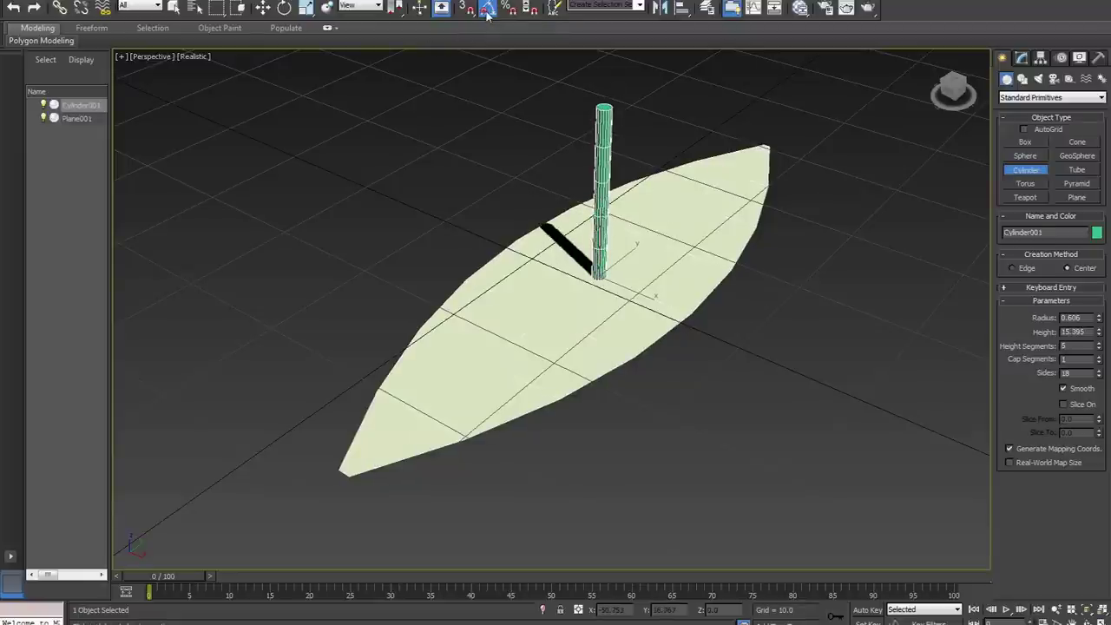
Rotate the cylinder -90° about X so it lies flat along the leaf, and stretch it lengthwise.
click(284, 7)
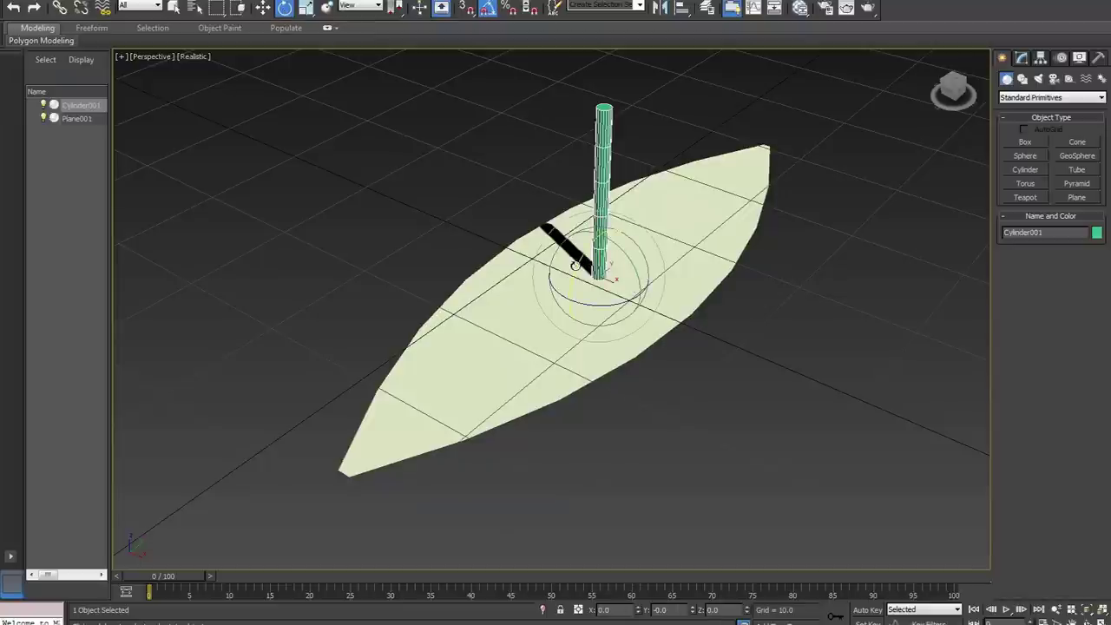
drag(572, 280, 617, 228)
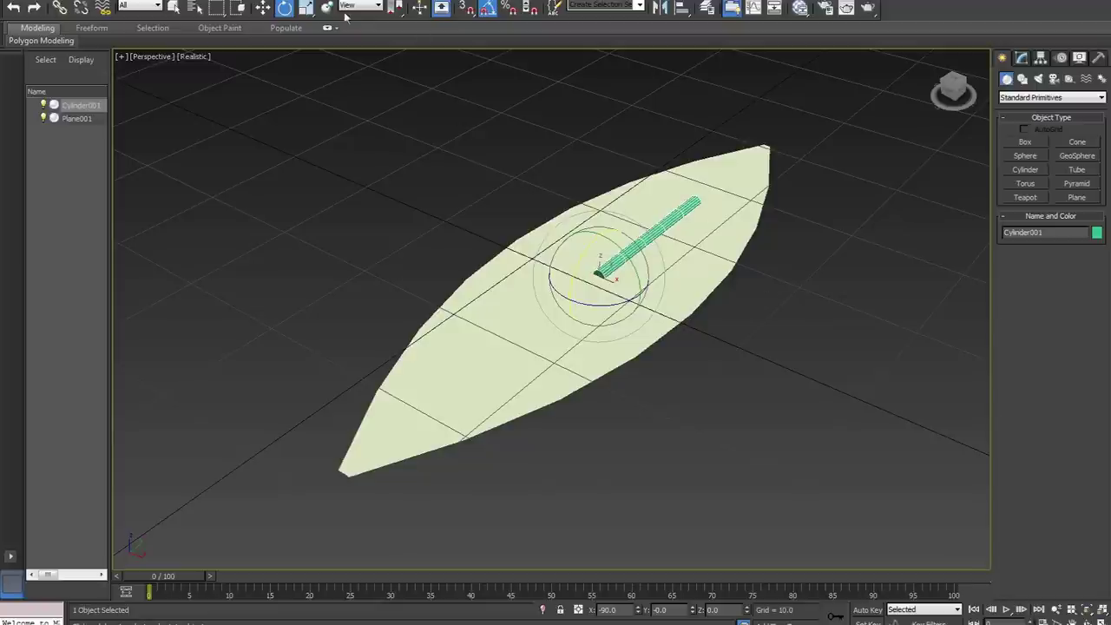
click(307, 9)
drag(568, 305, 493, 347)
Move the cylinder's base to the near leaf tip and adjust its length so it spans the leaf from tip to tip.
key(w)
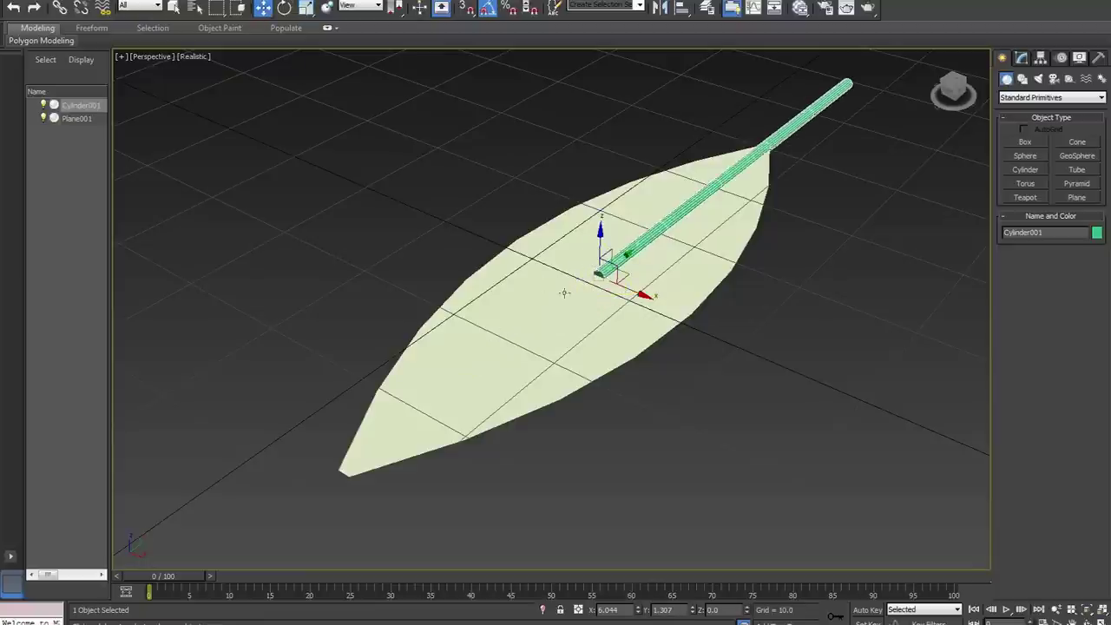
drag(626, 252, 378, 447)
key(r)
drag(293, 508, 285, 514)
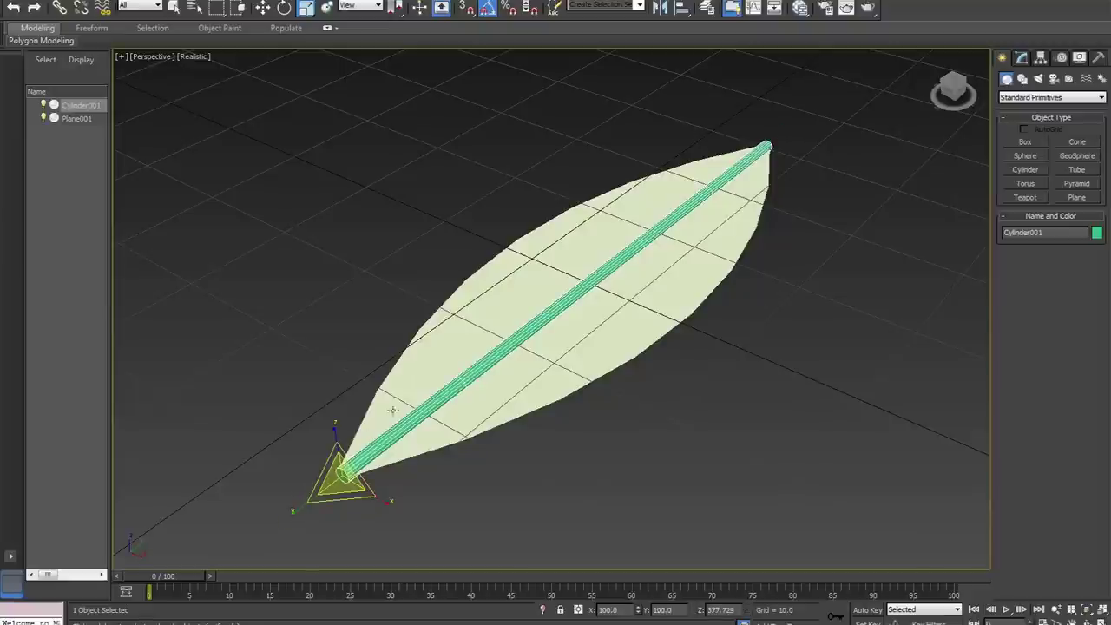
Set the cylinder's height segments to 8 and apply an FFD 2x2x2 modifier to it.
click(1022, 59)
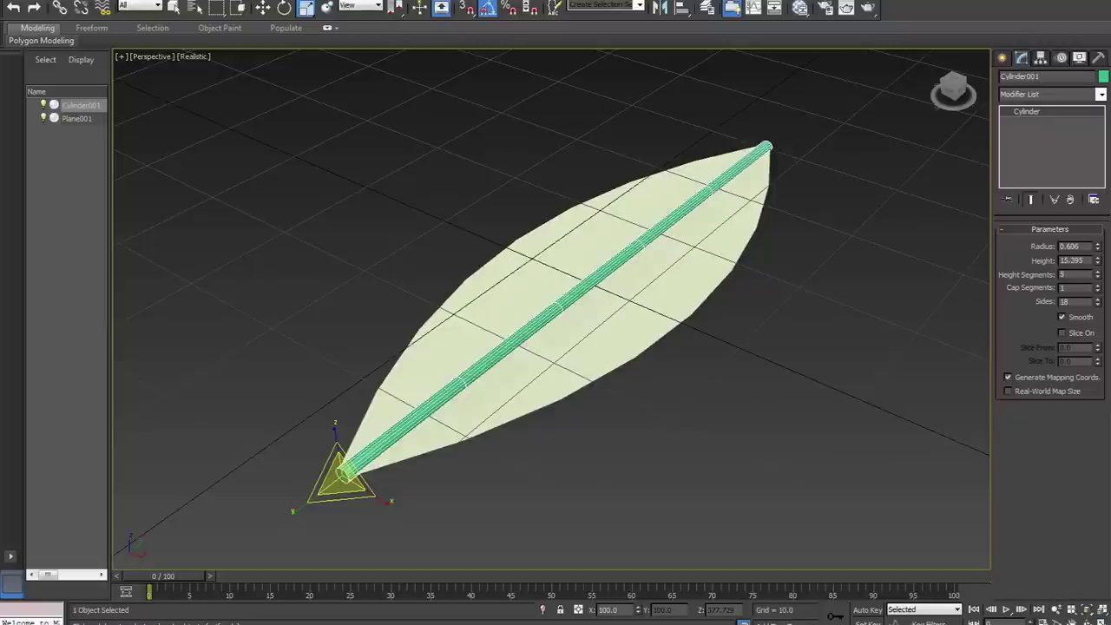
click(1098, 272)
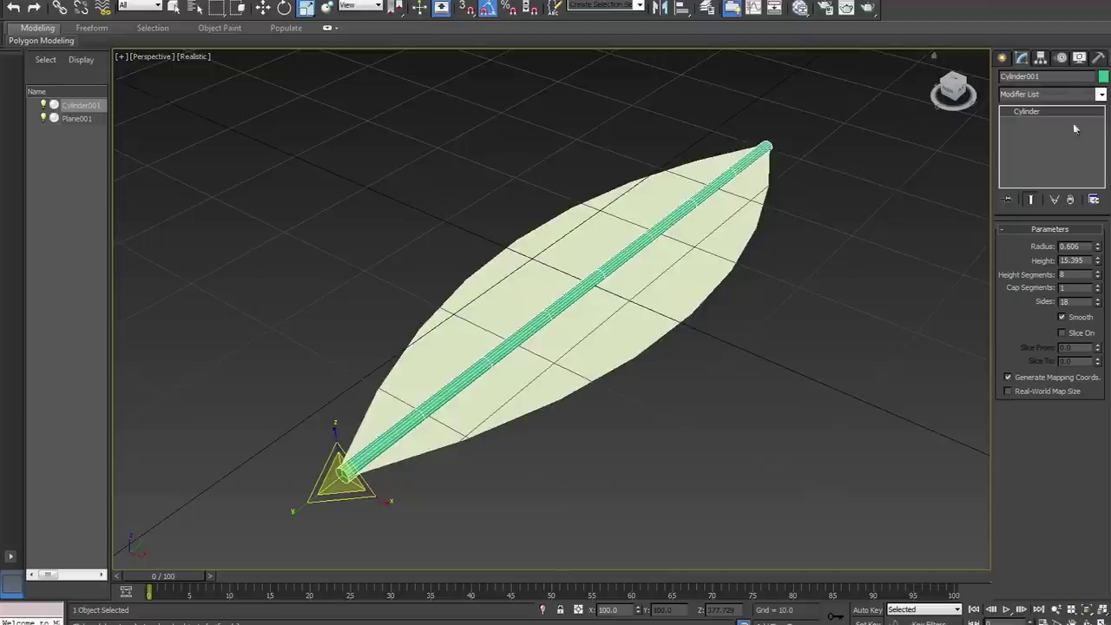
click(1101, 93)
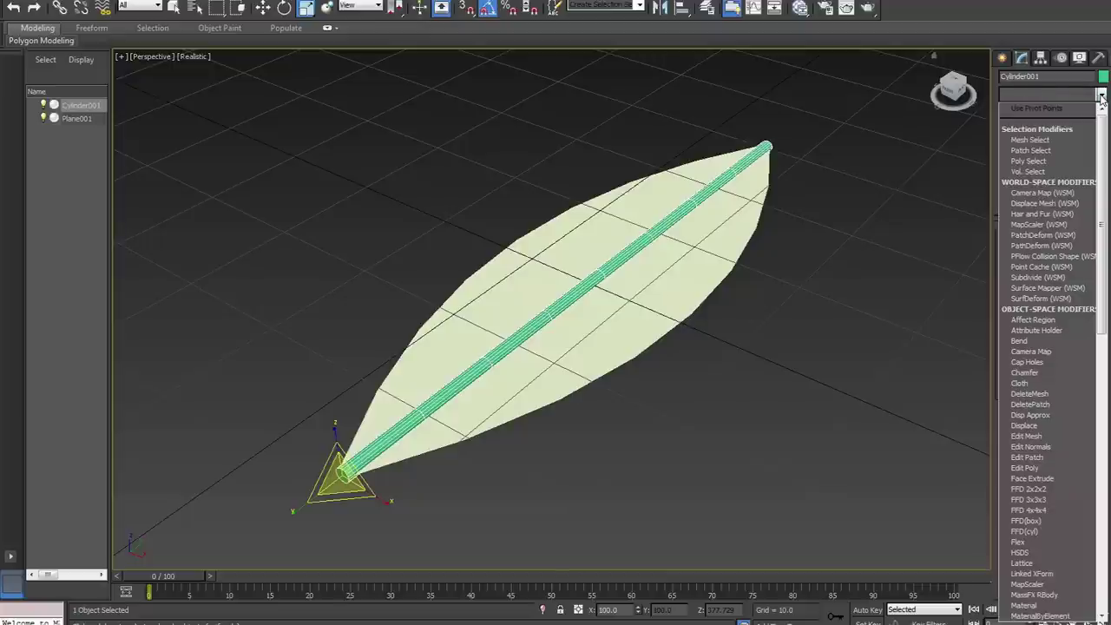
click(1032, 489)
Scale the lattice control points at the stem's far end to about 44 percent to taper it, and collapse its modifier stack.
click(1019, 112)
click(1036, 122)
drag(785, 152, 815, 194)
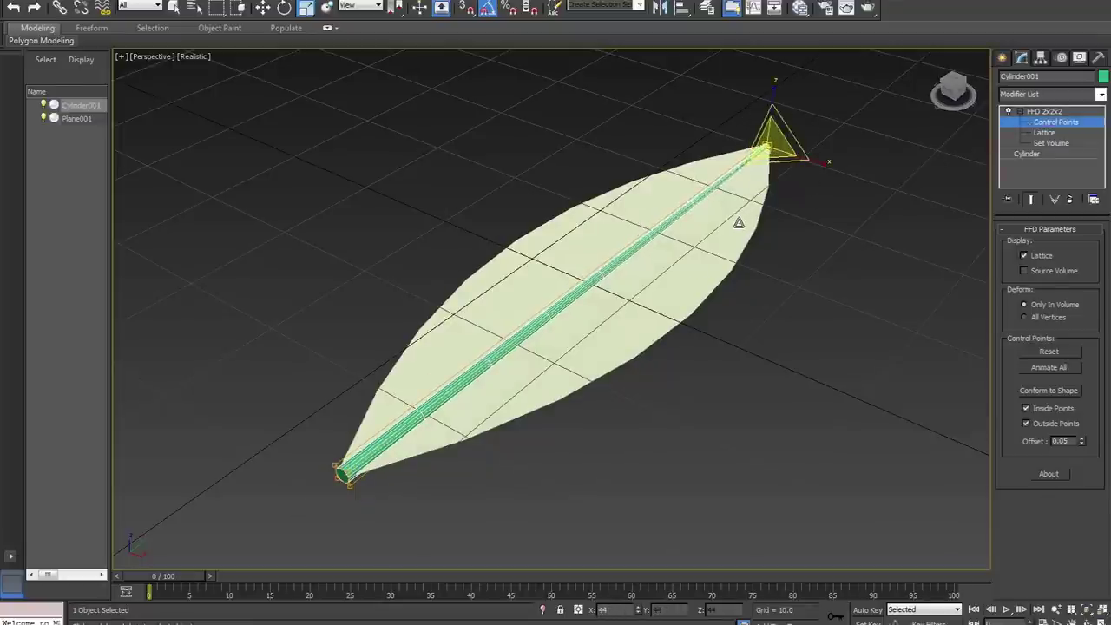
right_click(1059, 175)
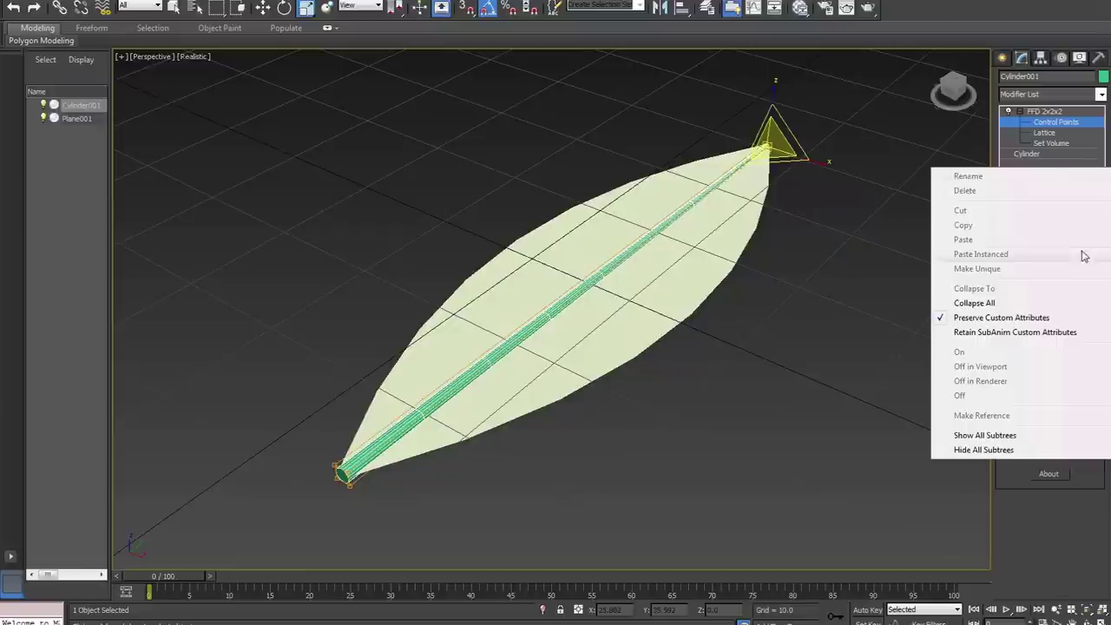
click(1044, 304)
Select the leaf and convert it to an Editable Poly.
alt+middle_drag(569, 292, 591, 273)
click(613, 277)
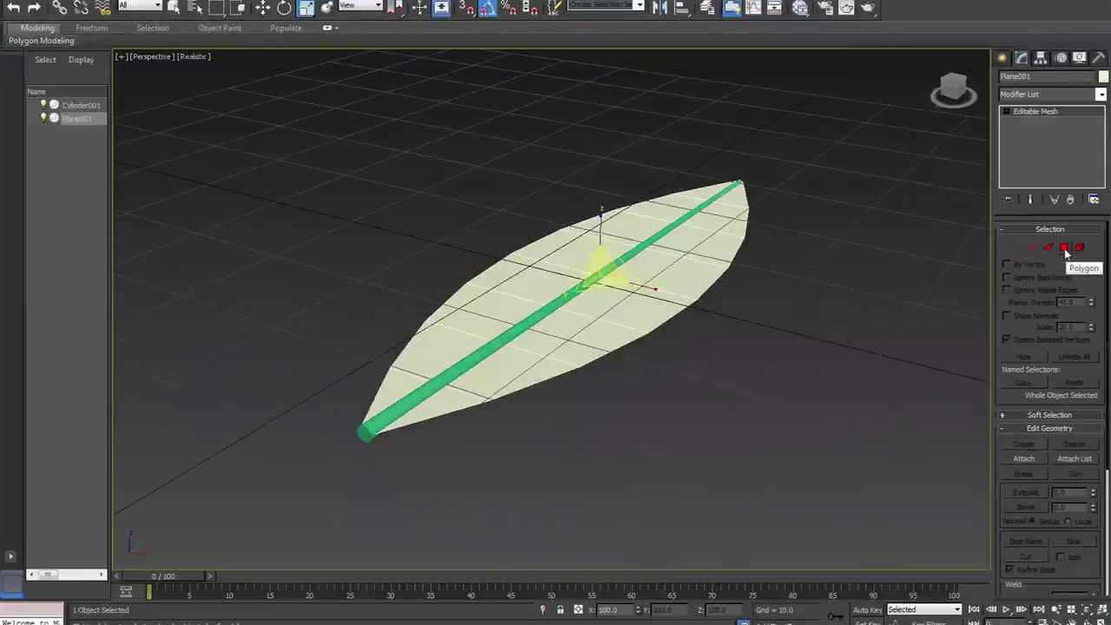
right_click(1037, 137)
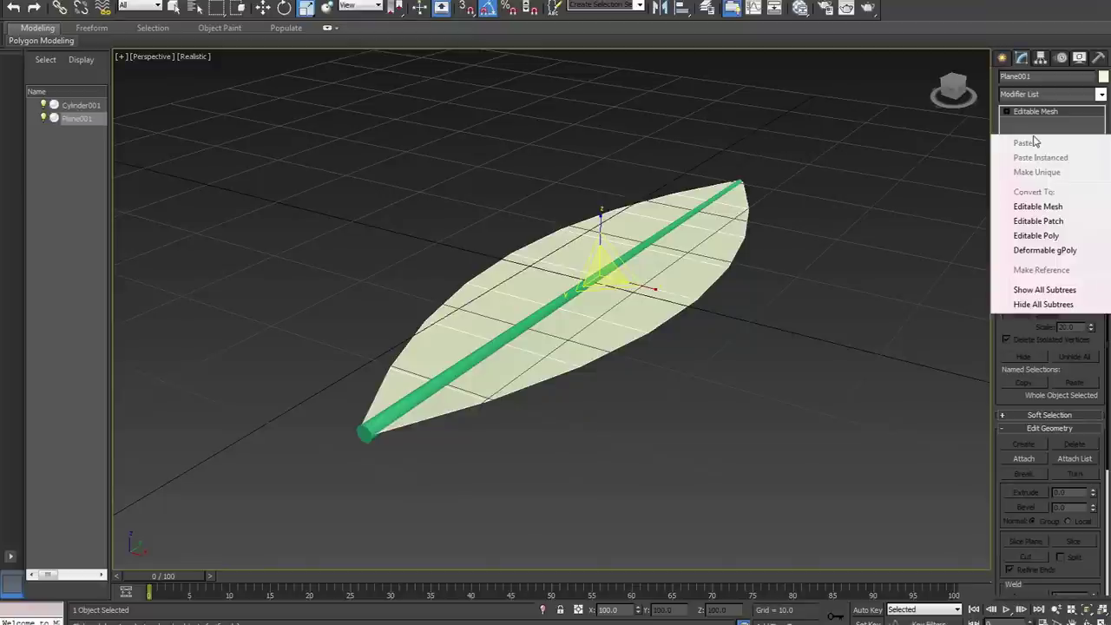
click(1066, 236)
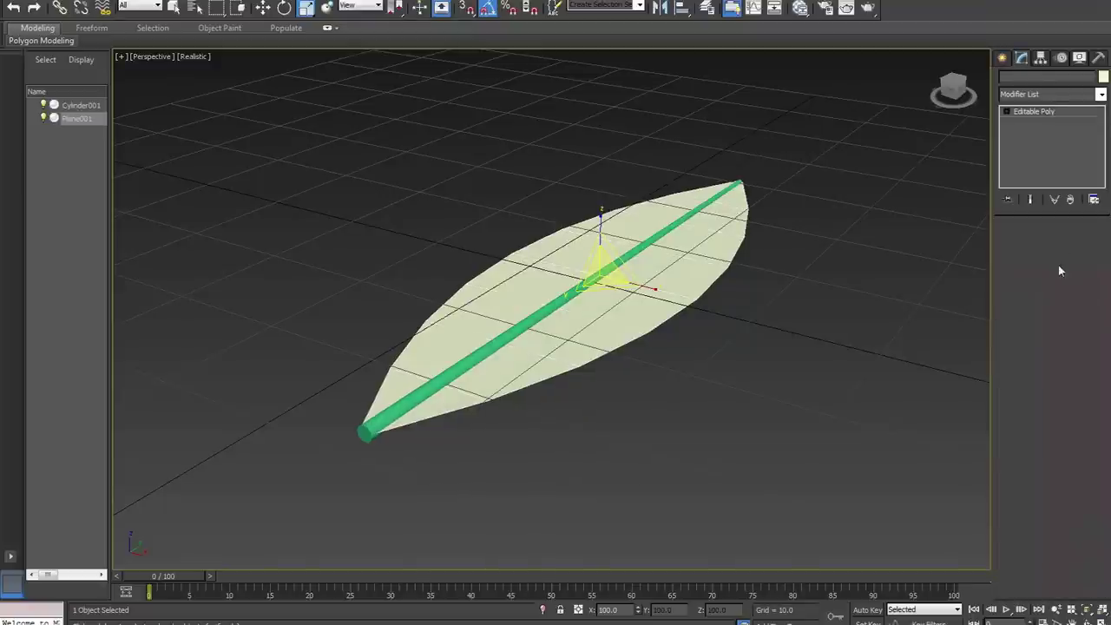
Try to thicken the leaf by extruding all its polygons upward, undo the extrusion, and leave polygon editing.
click(1064, 245)
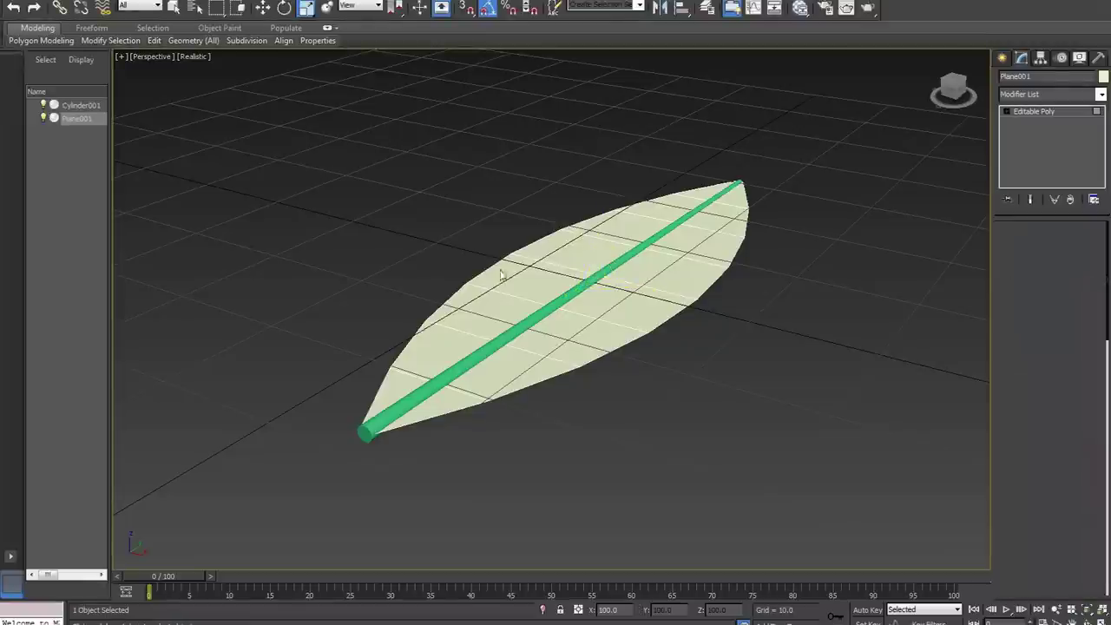
drag(377, 160, 800, 482)
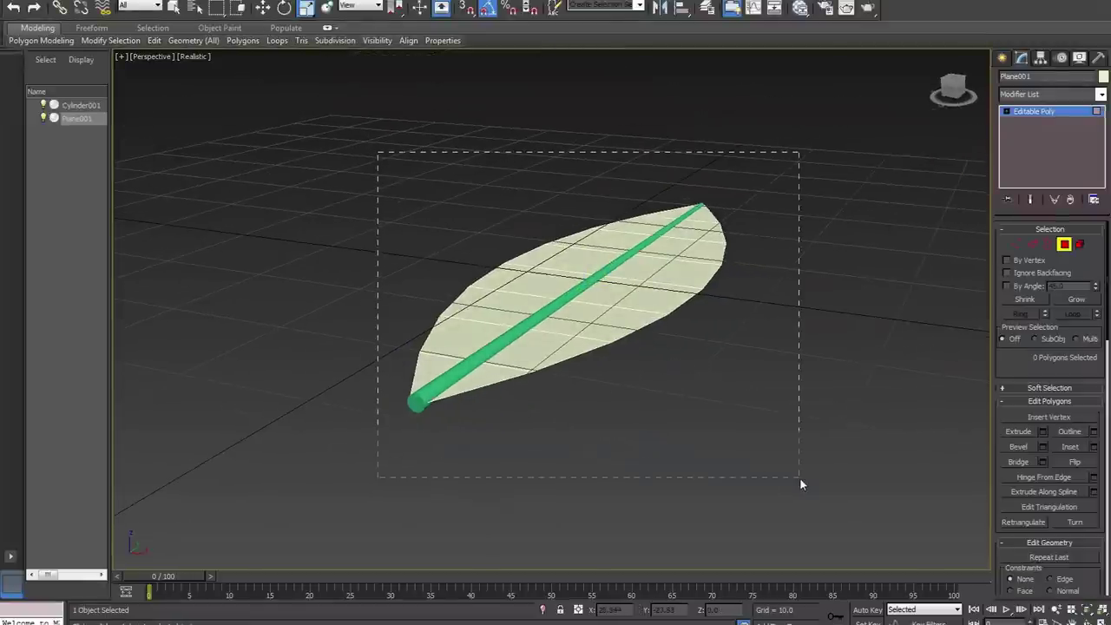
drag(800, 483, 797, 473)
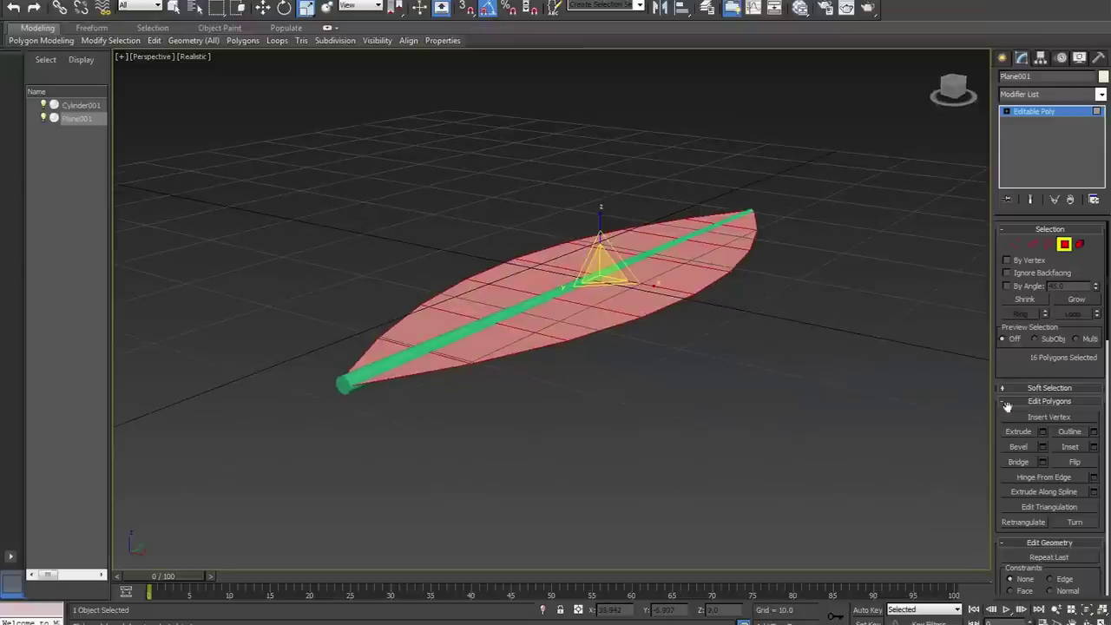
click(1011, 431)
drag(656, 288, 651, 280)
key(ctrl+z)
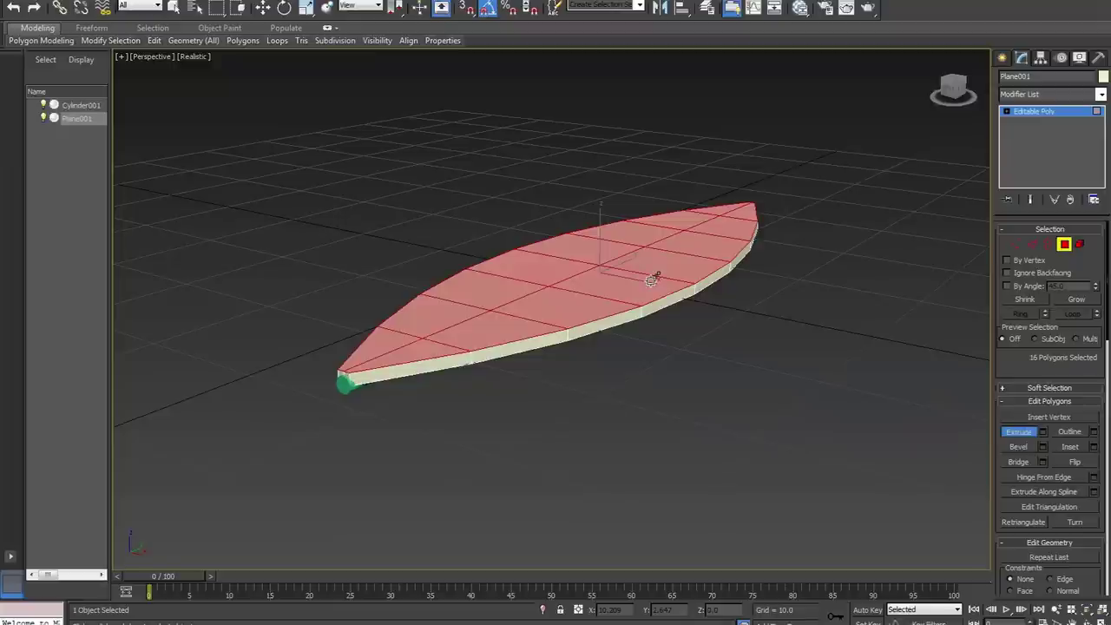
alt+middle_drag(657, 281, 649, 229)
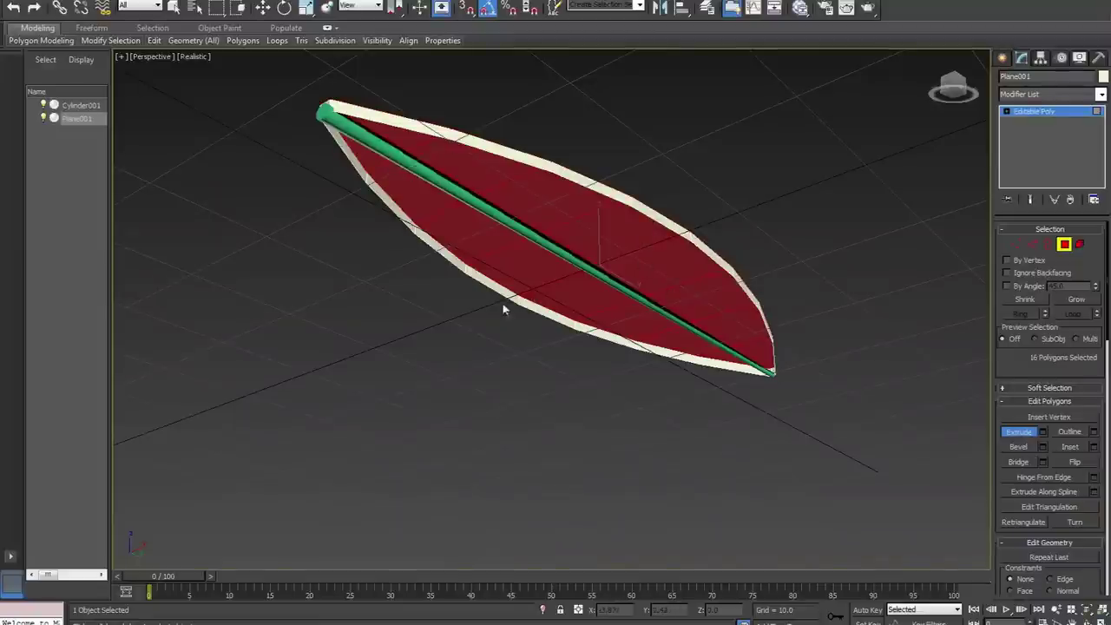
alt+middle_drag(656, 208, 663, 262)
key(ctrl+z)
key(ctrl+z)
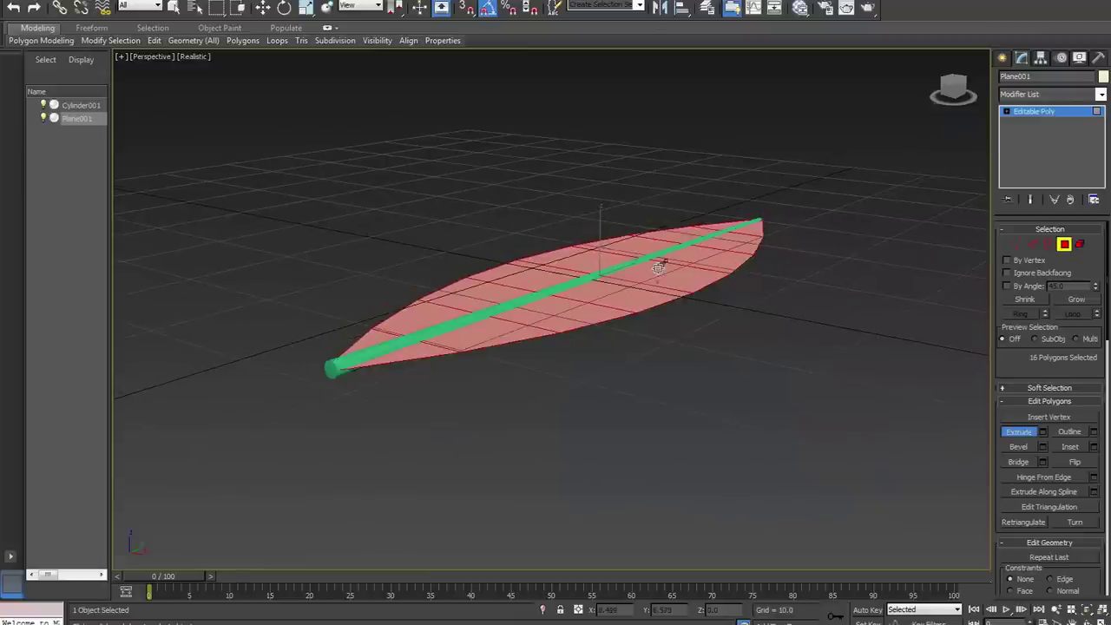
click(1068, 248)
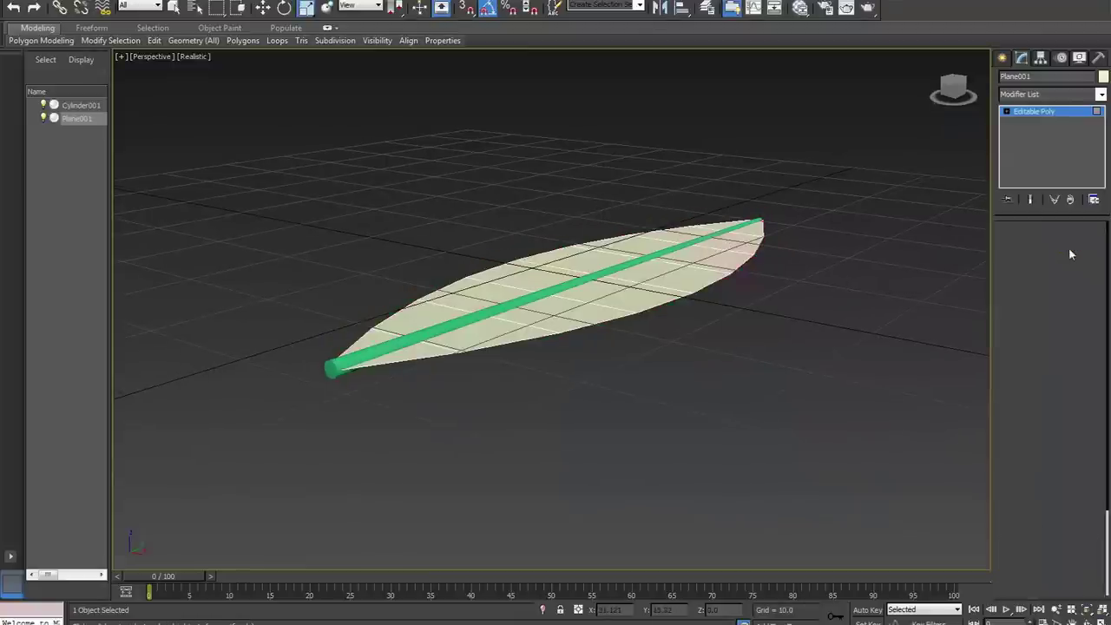
Apply a Shell modifier to the leaf to give it thickness.
alt+middle_drag(863, 236, 874, 289)
click(1074, 94)
scroll(1050, 243, down, 5)
scroll(1048, 347, down, 15)
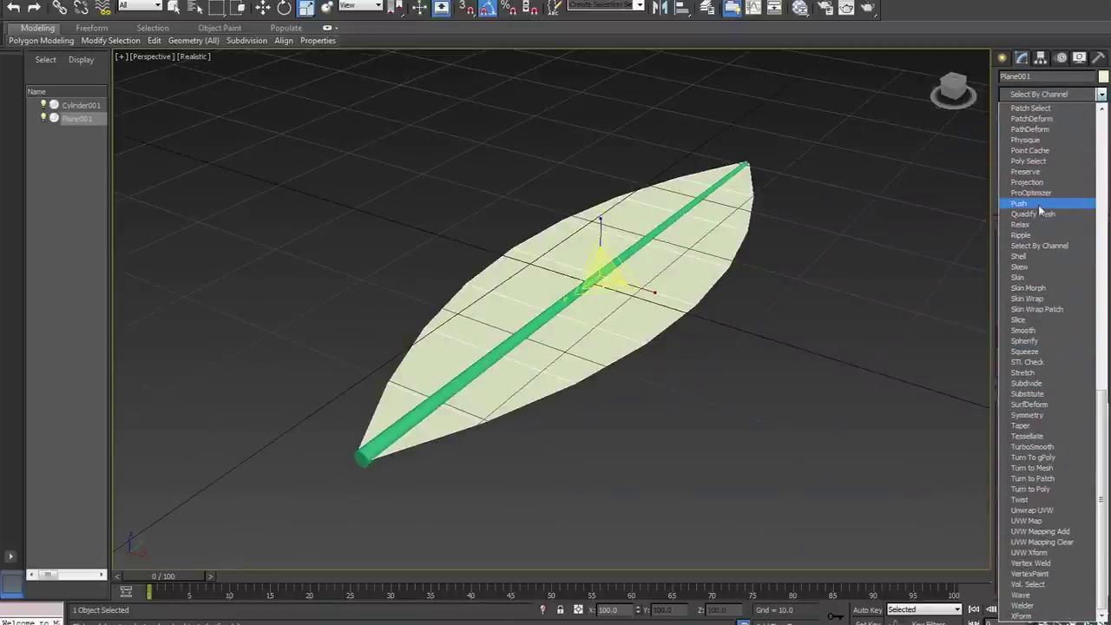
click(1039, 256)
alt+middle_drag(871, 343, 868, 302)
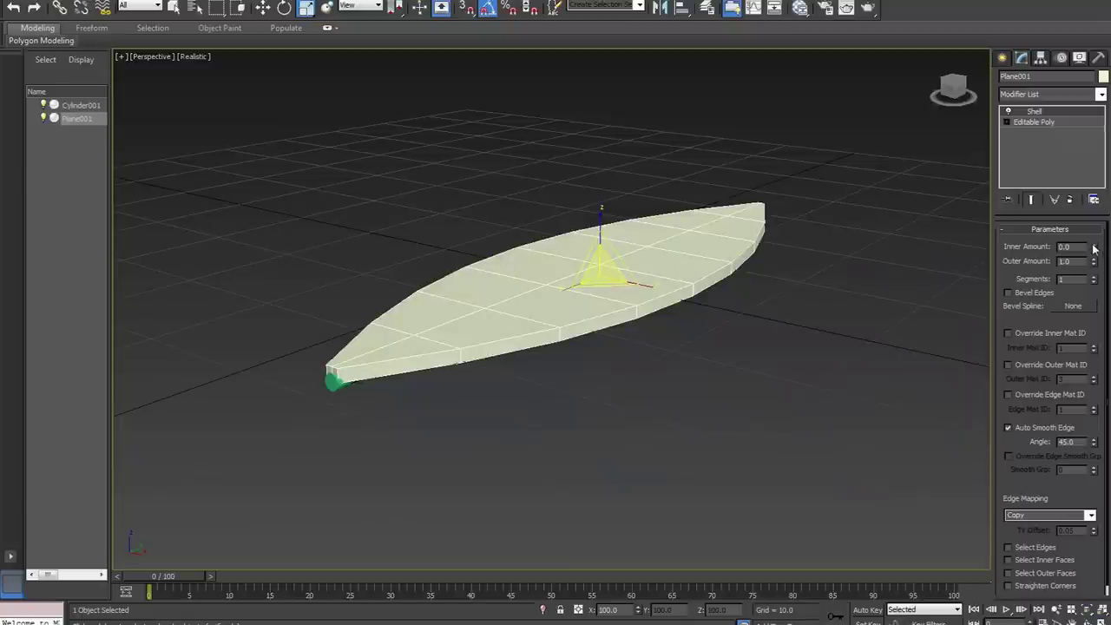
Reduce the shell amount to make the leaf thinner, and collapse the leaf's modifier stack.
drag(1094, 249, 1090, 300)
alt+middle_drag(660, 260, 663, 273)
right_click(1035, 144)
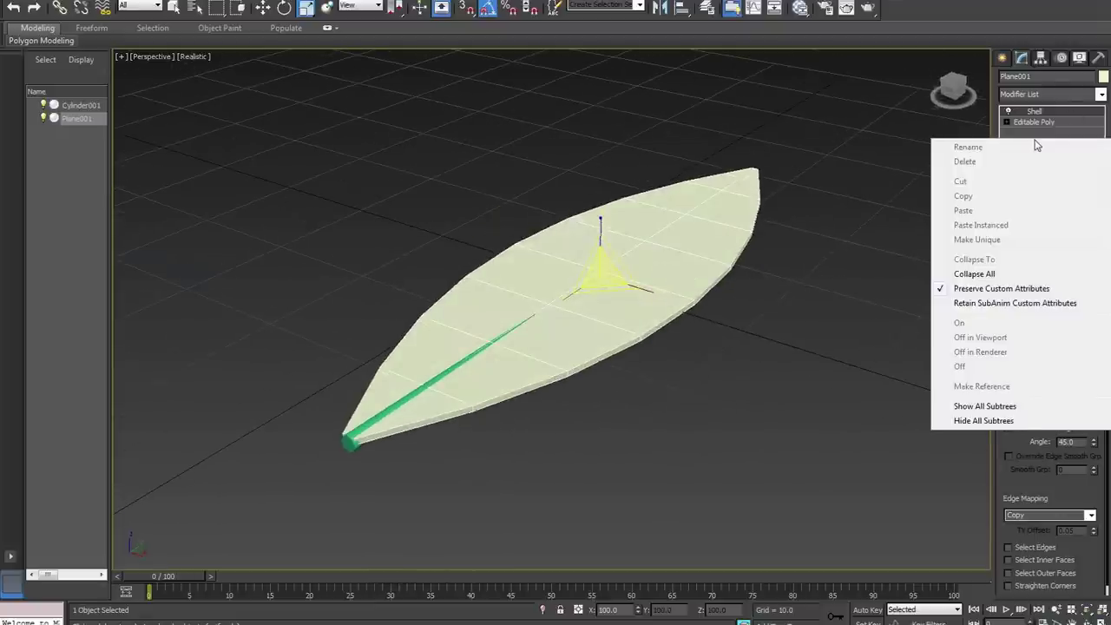
click(1033, 273)
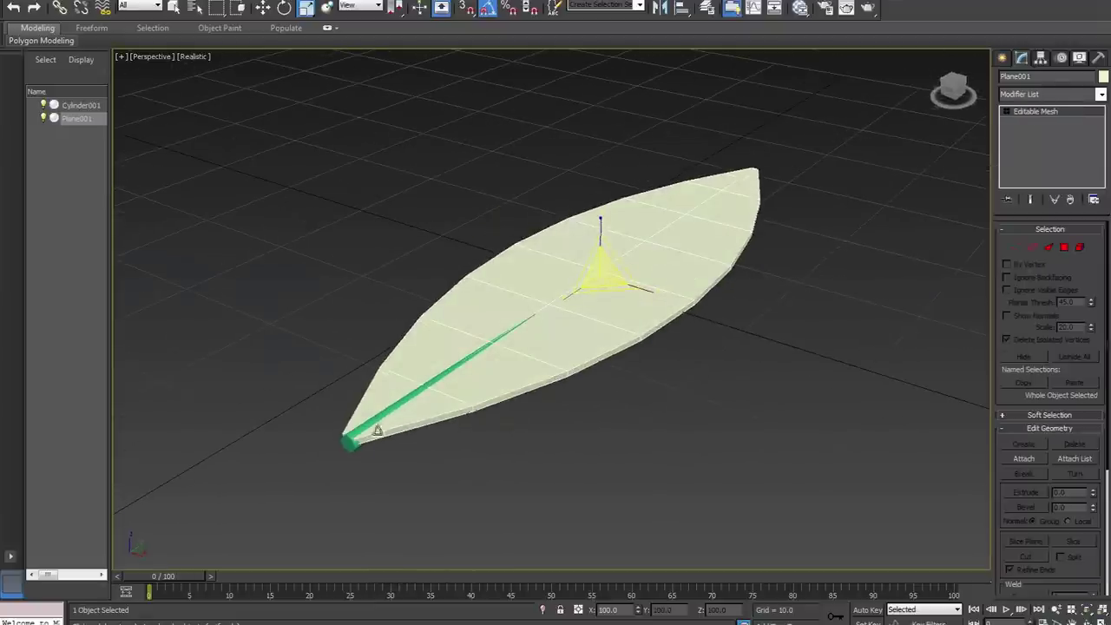
Raise the stem to about Z 0.31 and shift it to about Y -28.37 so it shows along the leaf's upper surface.
click(344, 443)
click(263, 9)
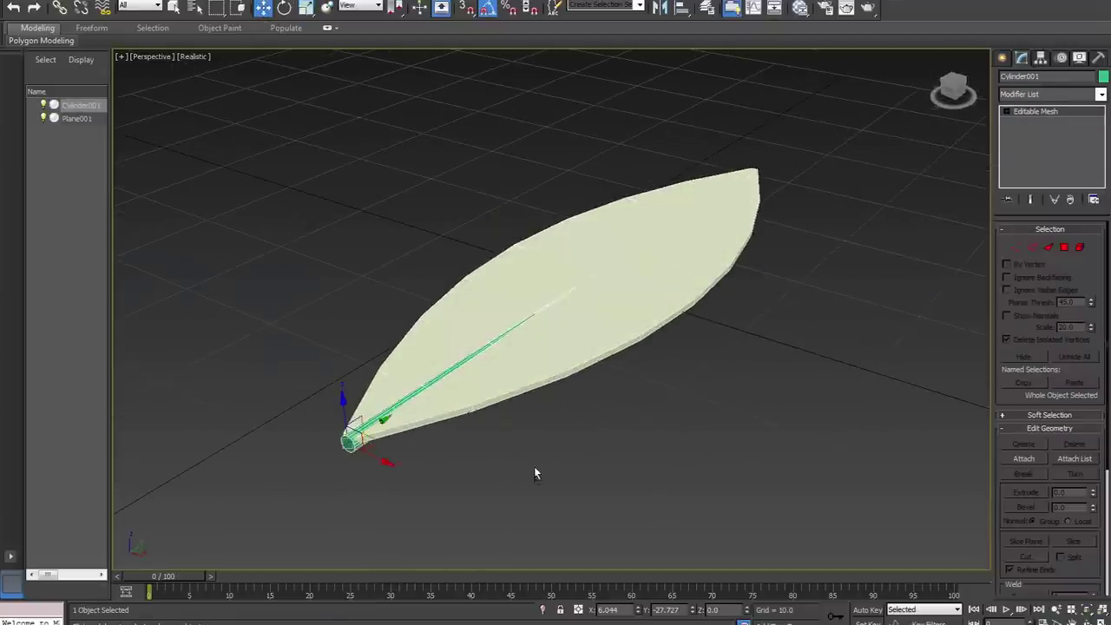
alt+middle_drag(535, 467, 570, 465)
drag(336, 392, 339, 385)
alt+middle_drag(349, 389, 339, 387)
drag(367, 397, 358, 402)
alt+middle_drag(358, 391, 394, 399)
scroll(394, 399, up, 3)
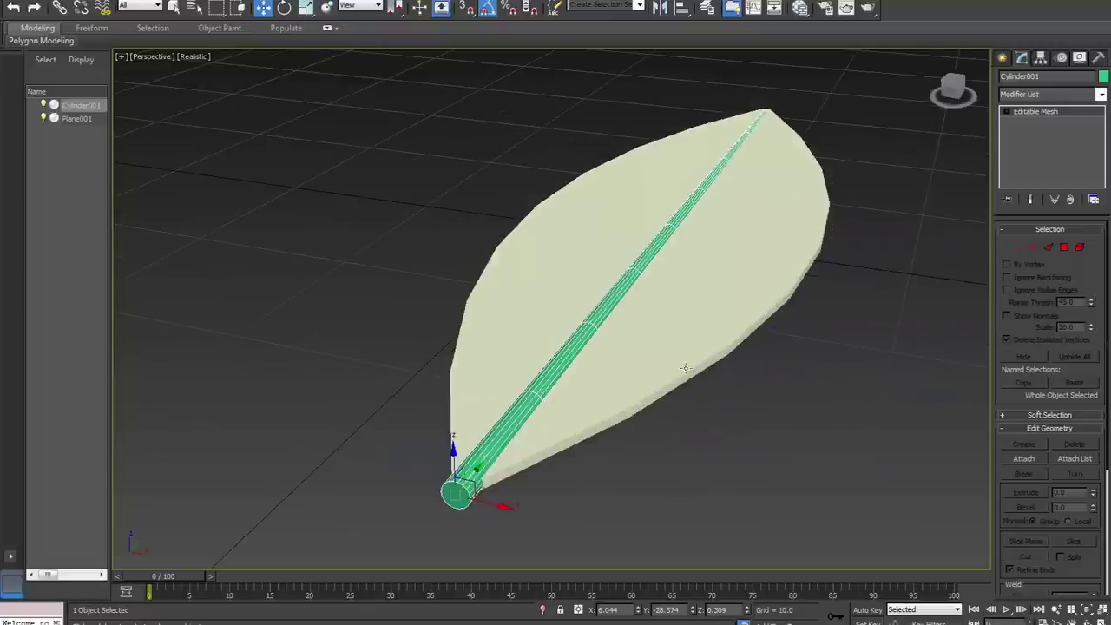
alt+middle_drag(702, 347, 739, 341)
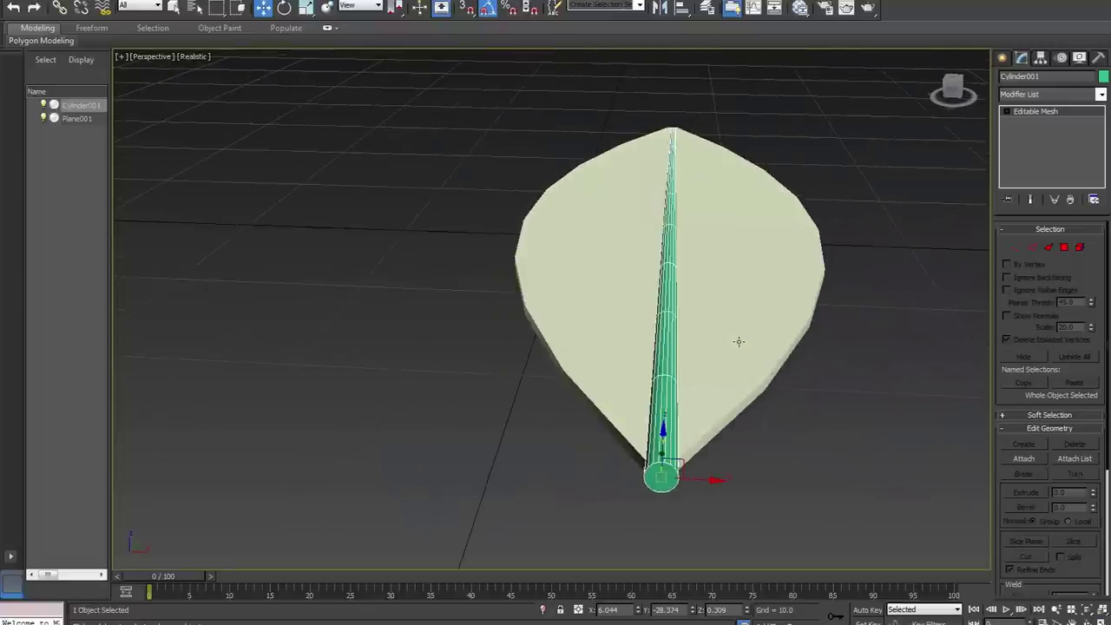
alt+middle_drag(686, 210, 684, 213)
Apply an FFD 3x3x3 modifier to the thickened leaf and activate its Control Points level.
click(728, 184)
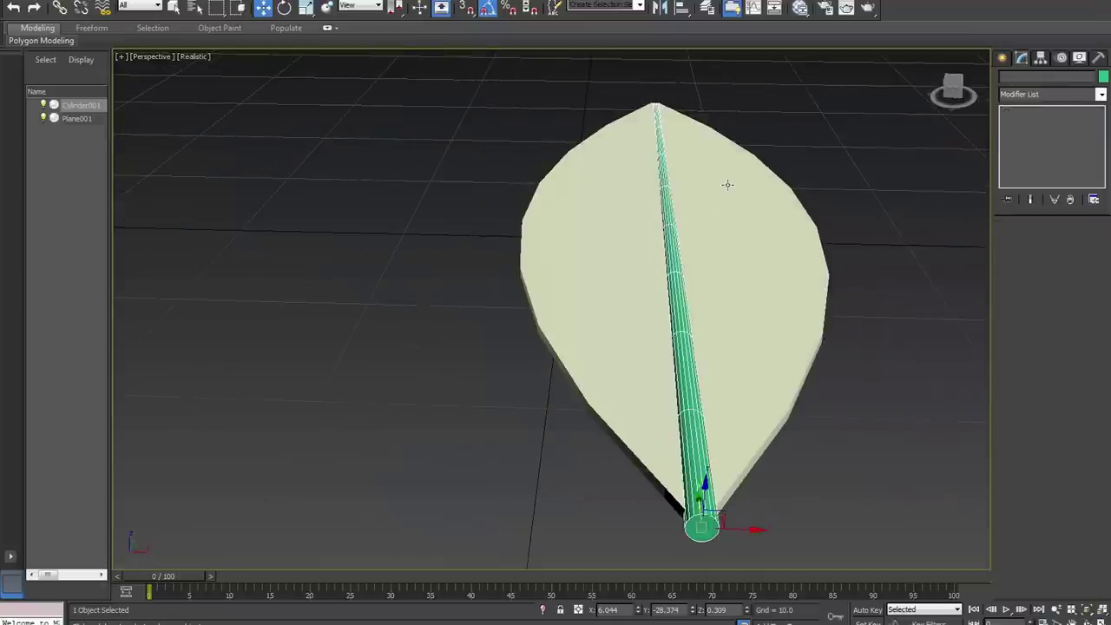
click(1102, 96)
click(1100, 95)
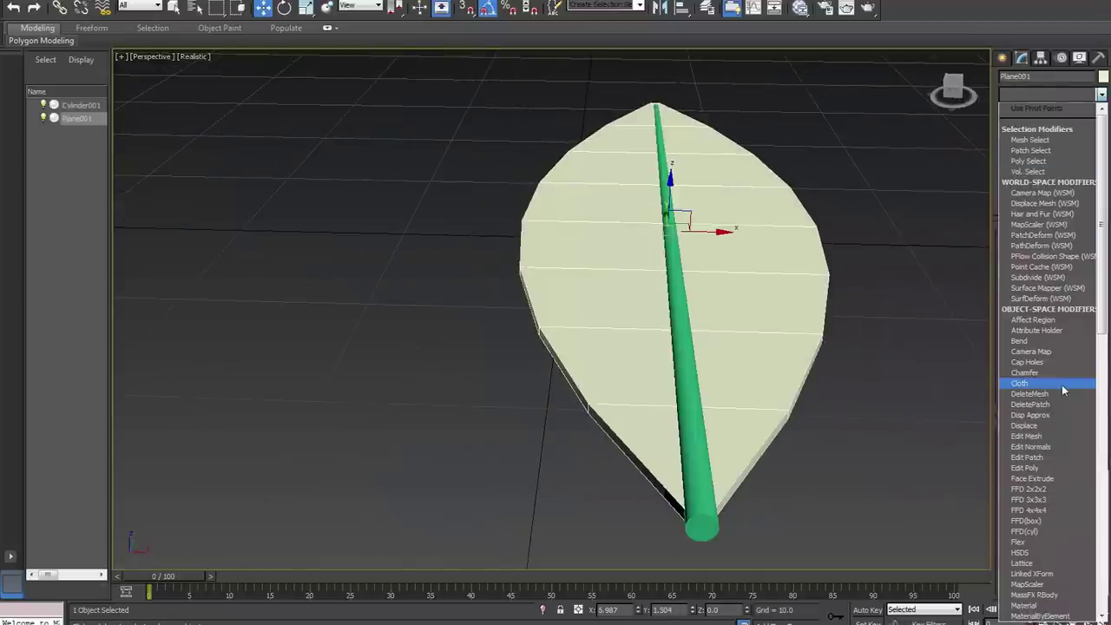
click(1047, 501)
alt+middle_drag(770, 392, 751, 373)
click(1020, 112)
click(1037, 122)
Raise the lattice control points along both long sides of the leaf to about Z 5.5.
drag(418, 71, 642, 601)
ctrl+drag(759, 84, 946, 551)
alt+middle_drag(731, 337, 725, 293)
drag(667, 177, 636, 94)
scroll(562, 87, down, 3)
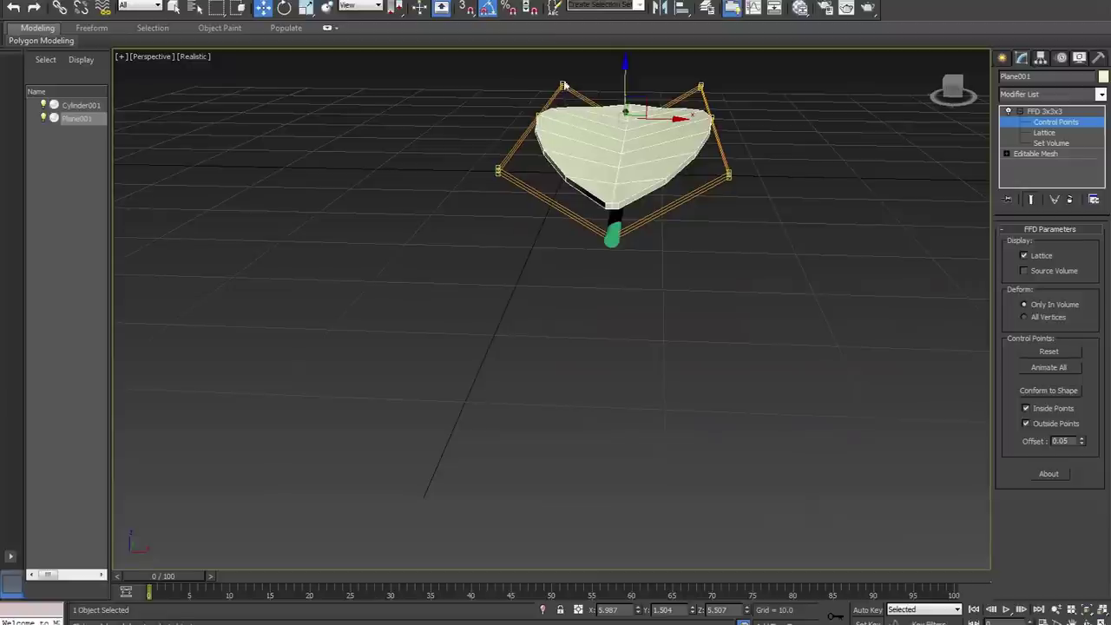
Lower the middle lattice control points to about Z -5.2 so the leaf folds along its stem, and collapse the modifier stack.
alt+middle_drag(596, 106, 610, 103)
drag(598, 73, 650, 315)
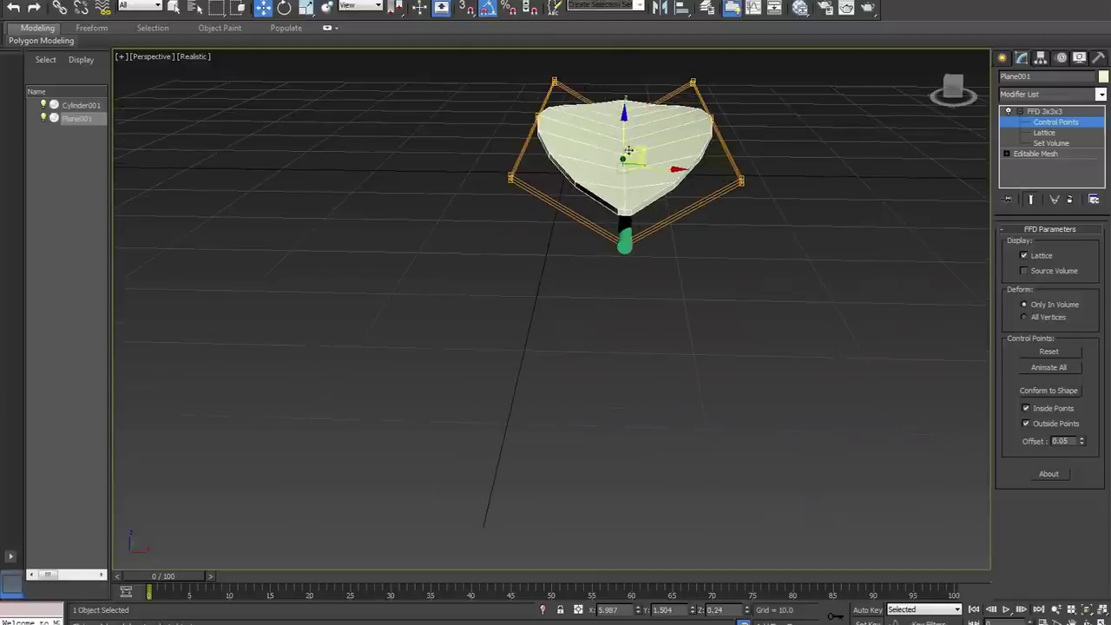
drag(618, 136, 601, 173)
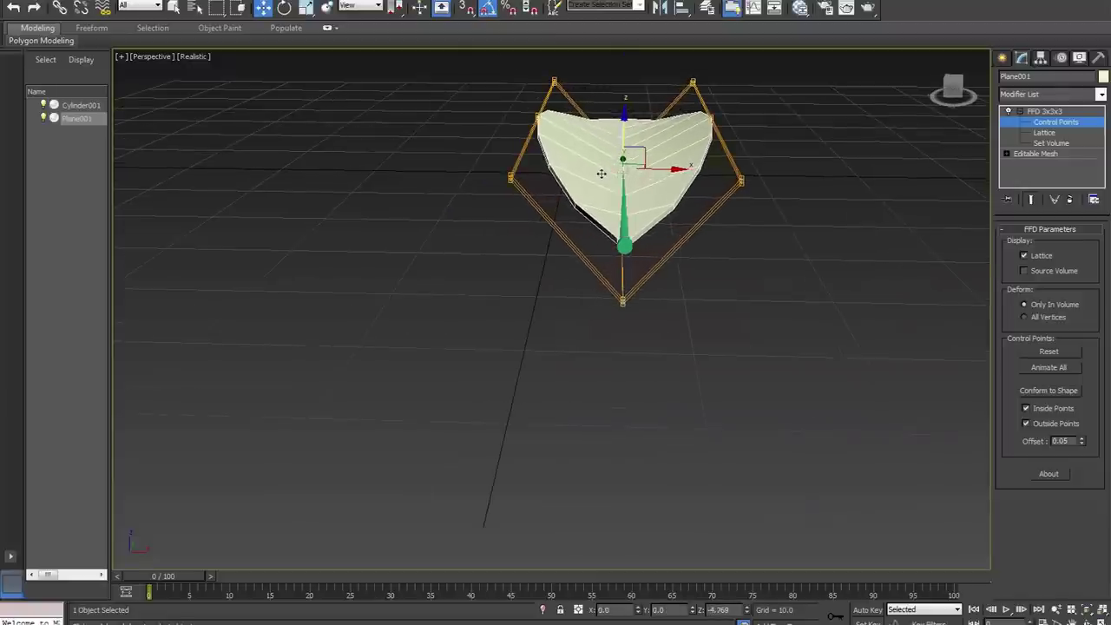
alt+middle_drag(605, 173, 615, 216)
drag(625, 282, 624, 290)
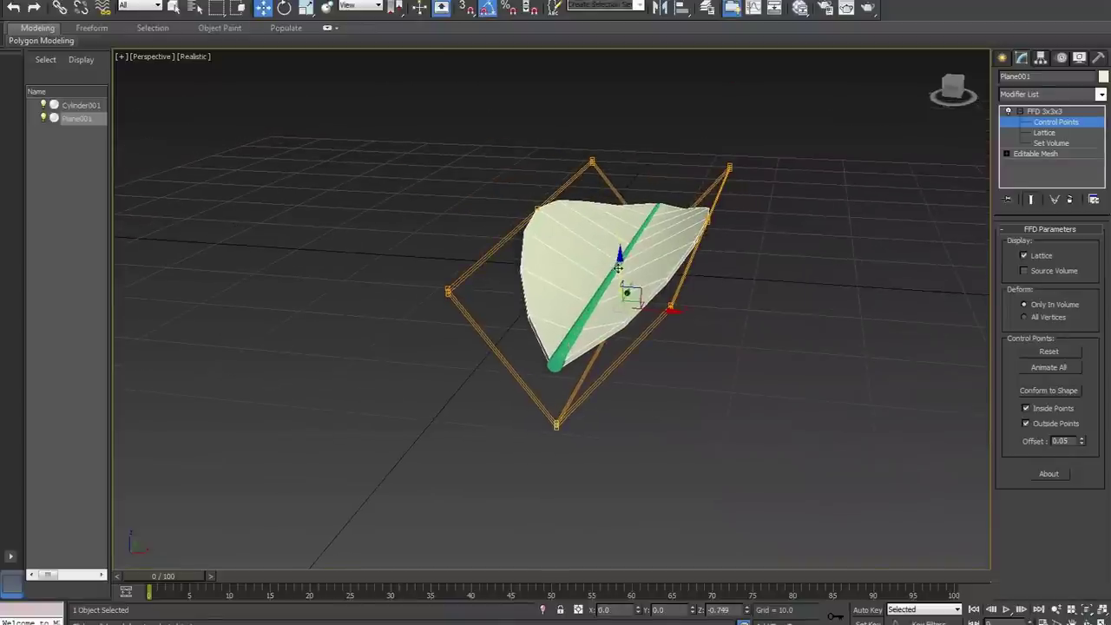
right_click(1039, 165)
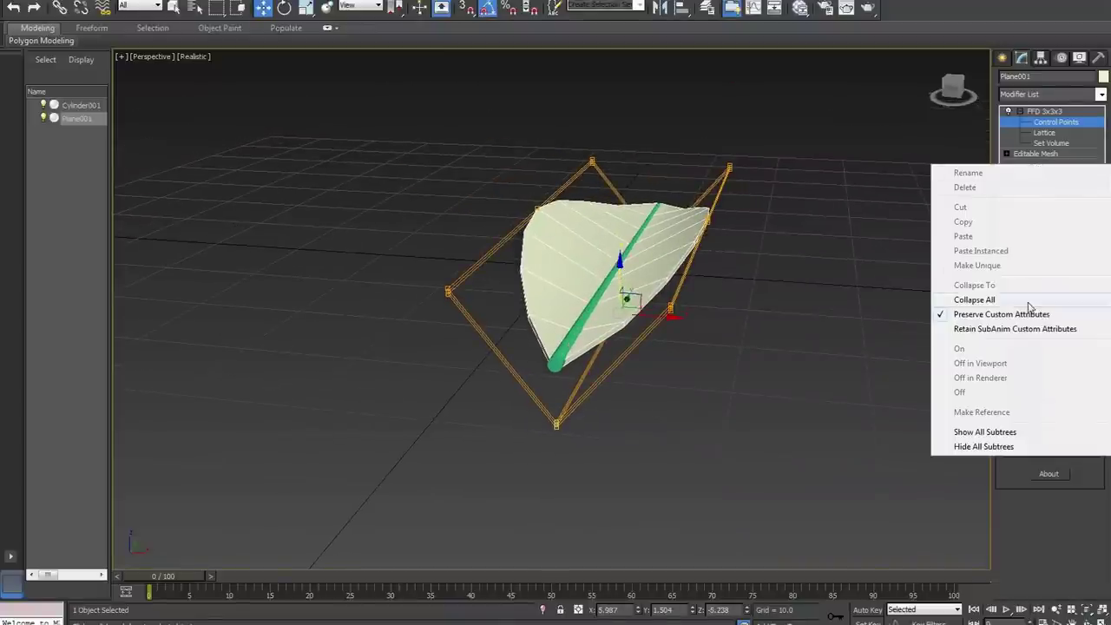
click(1027, 301)
alt+middle_drag(836, 266, 809, 275)
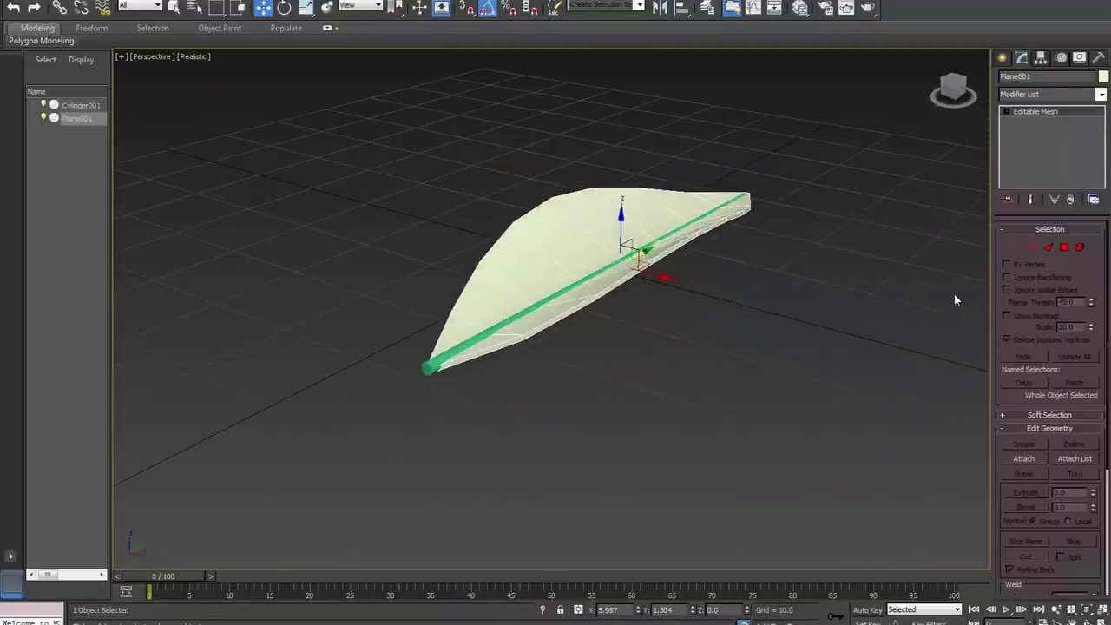
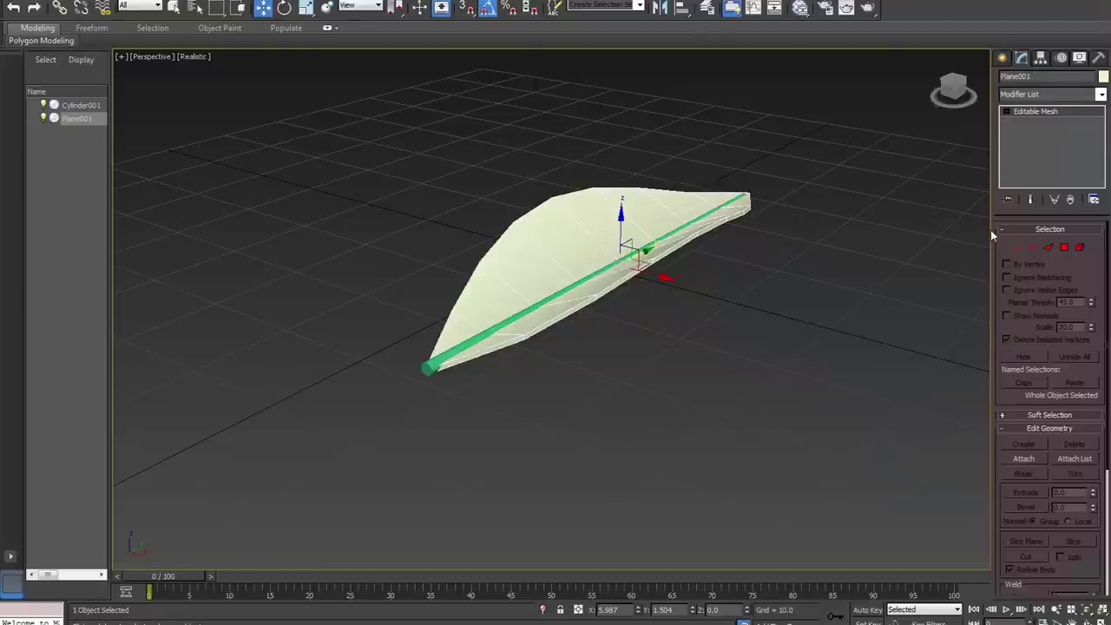
Attach the stem cylinder to the folded leaf so both form one mesh.
drag(994, 229, 939, 229)
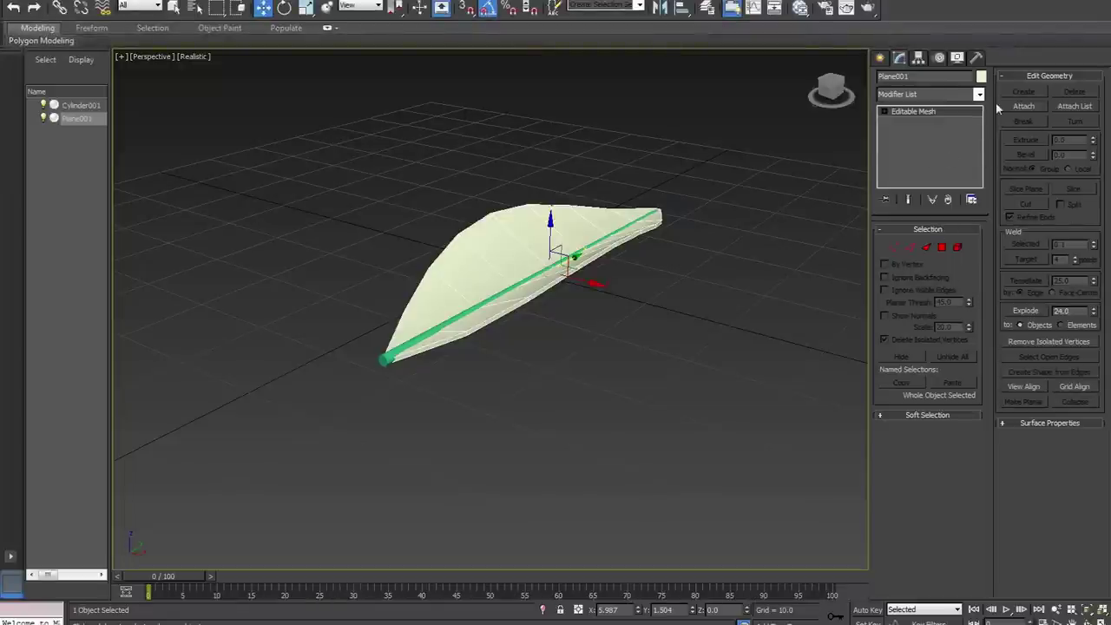
click(1022, 106)
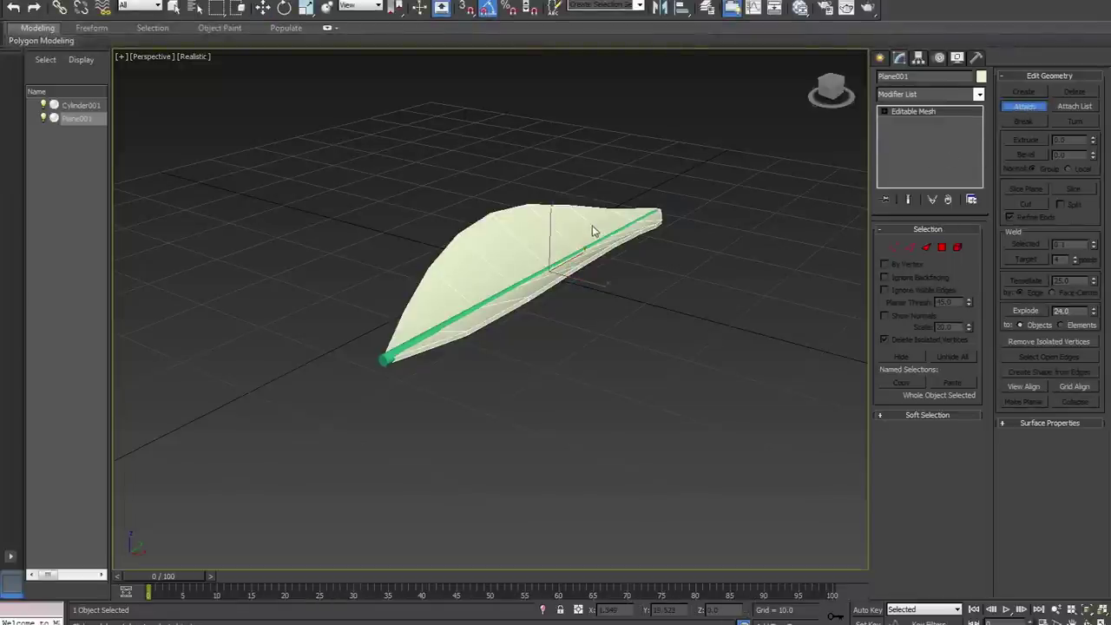
click(625, 227)
alt+middle_drag(625, 228, 630, 245)
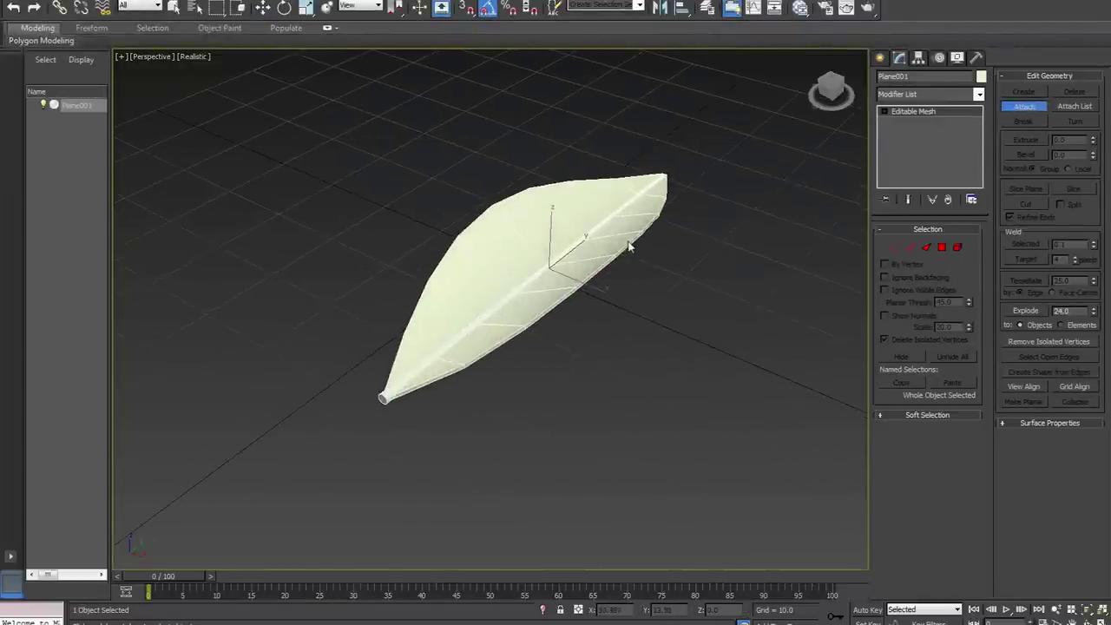
scroll(639, 258, up, 4)
scroll(659, 238, down, 4)
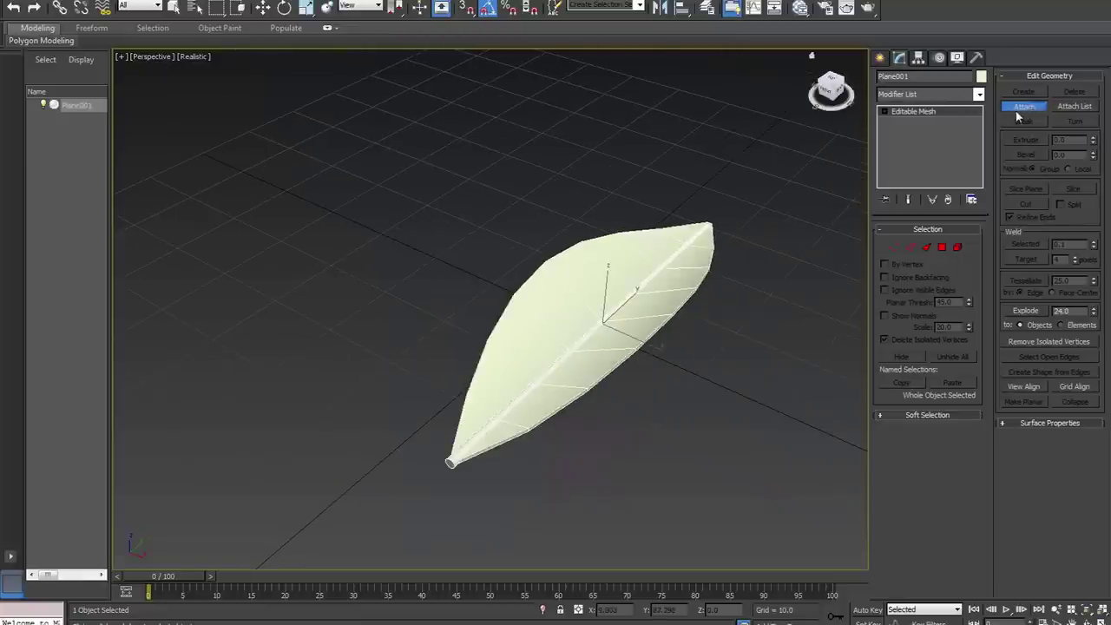
click(1021, 108)
Apply an FFD 4x4x4 modifier to the combined leaf and activate its Control Points level.
click(979, 94)
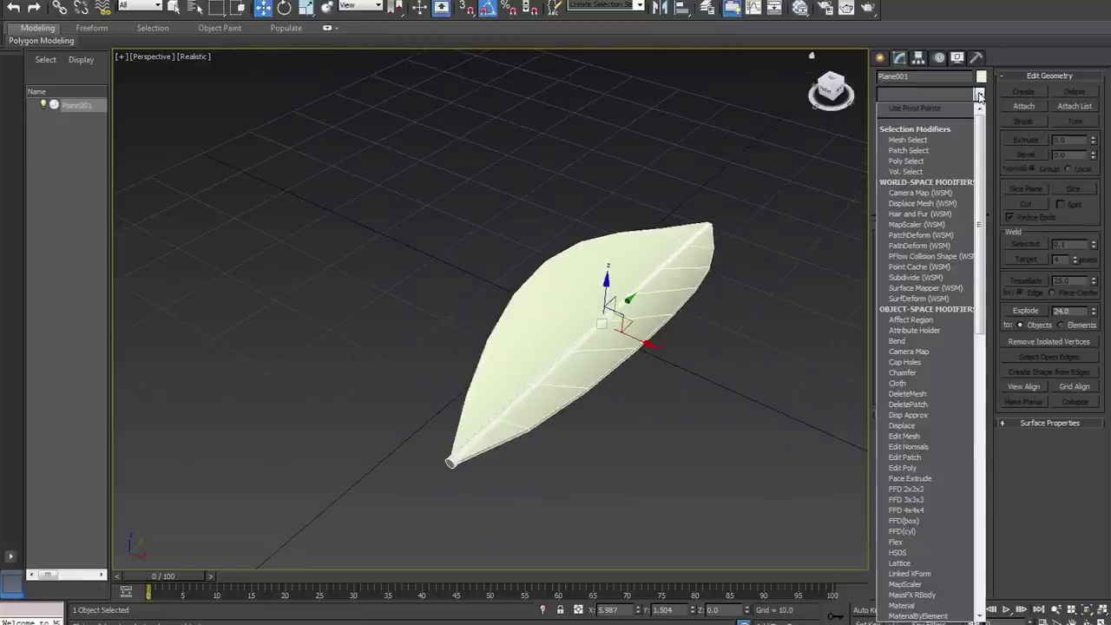
click(909, 510)
alt+middle_drag(675, 308, 631, 293)
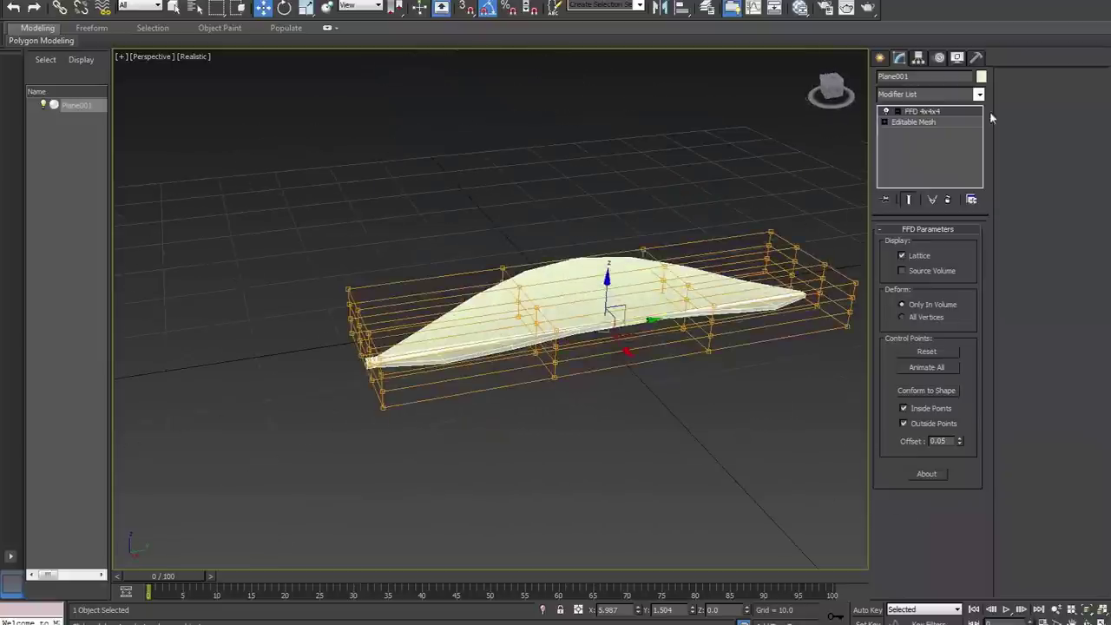
click(897, 112)
click(935, 125)
Raise the middle lattice control points to about Z 10.1 so the leaf arches lengthwise, and collapse the modifier stack.
alt+middle_drag(593, 238, 513, 246)
drag(473, 221, 729, 416)
scroll(729, 416, up, 2)
middle_drag(700, 281, 721, 344)
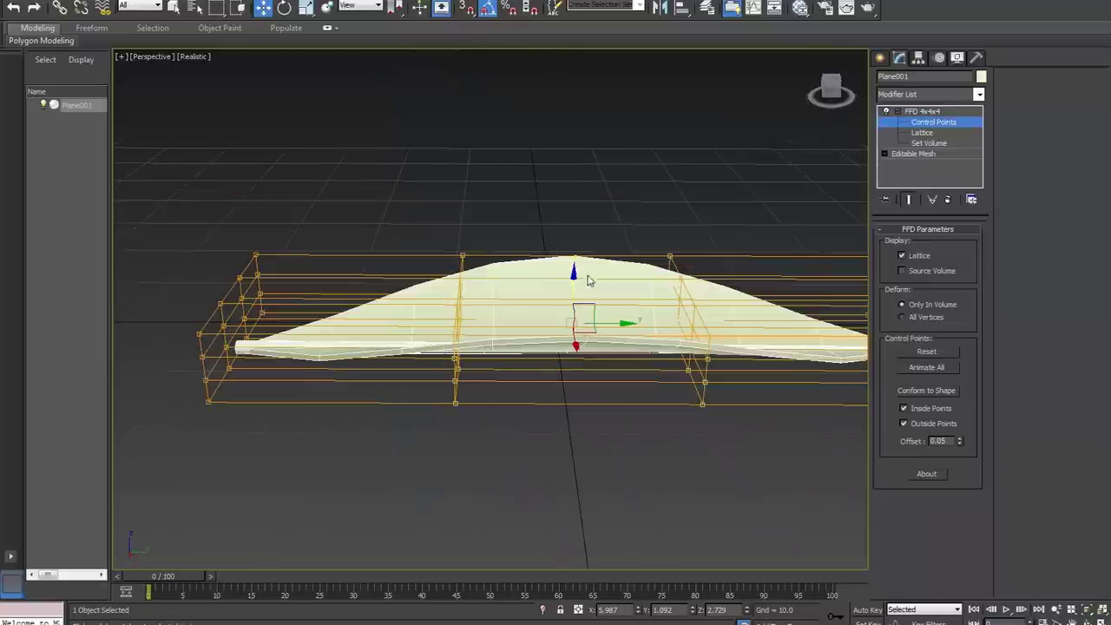
drag(574, 279, 587, 203)
alt+middle_drag(586, 202, 660, 218)
right_click(915, 173)
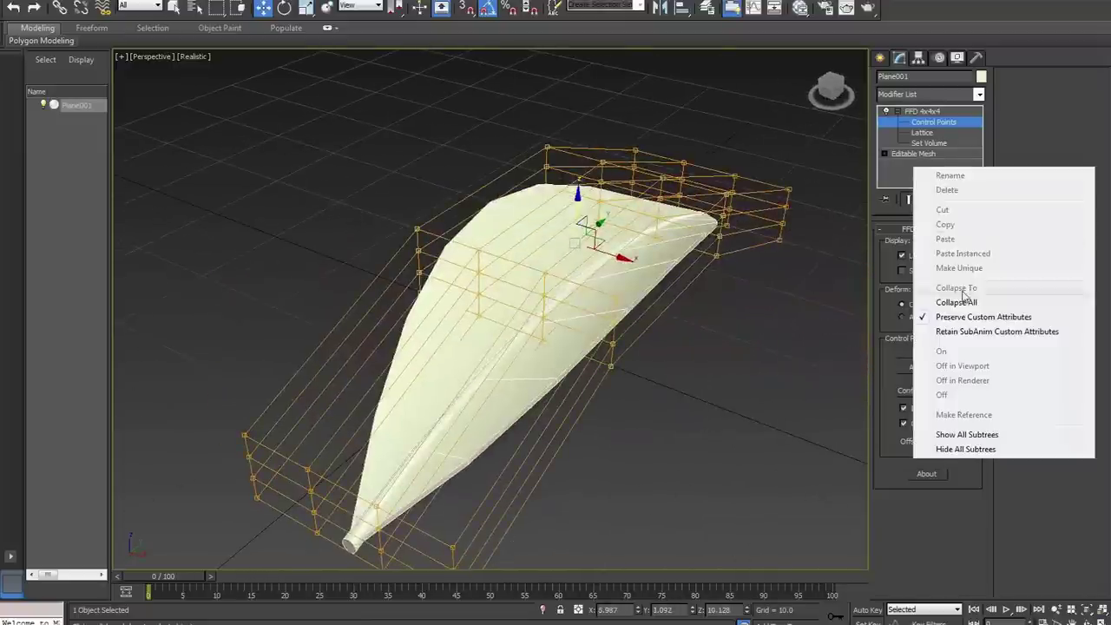
click(962, 303)
mouse_move(746, 301)
alt+middle_down()
mouse_move(751, 310)
mouse_move(749, 281)
mouse_move(751, 304)
mouse_move(750, 291)
alt+middle_up()
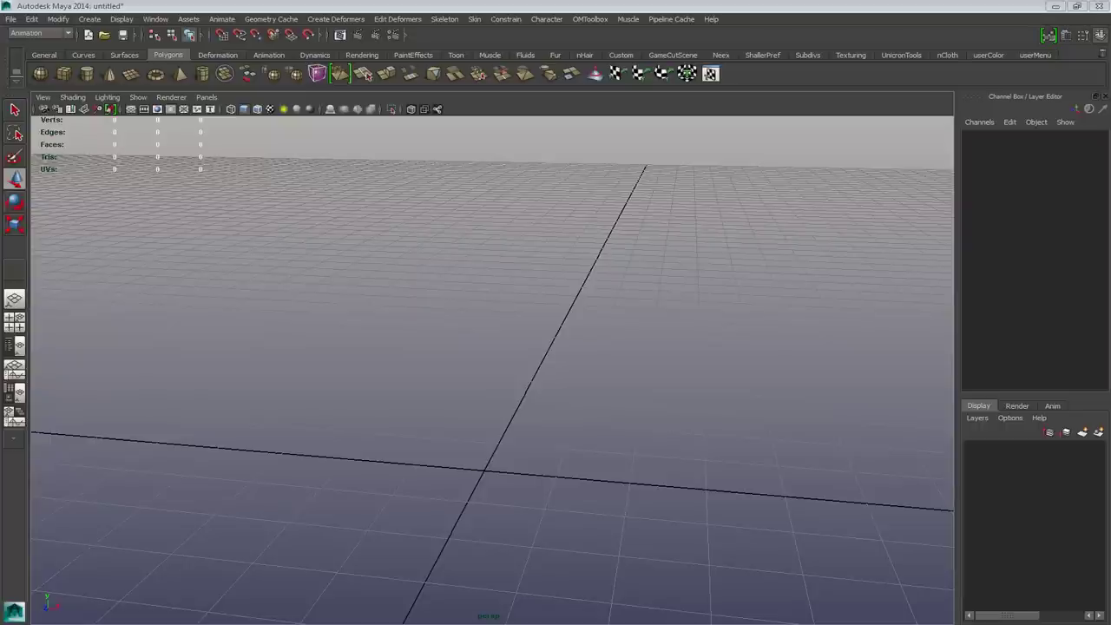
Switch to Autodesk Maya and create a polygon plane at the origin.
mouse_move(493, 365)
alt+mouse_down()
mouse_move(458, 391)
mouse_move(493, 363)
alt+mouse_up()
alt+middle_drag(493, 363, 467, 325)
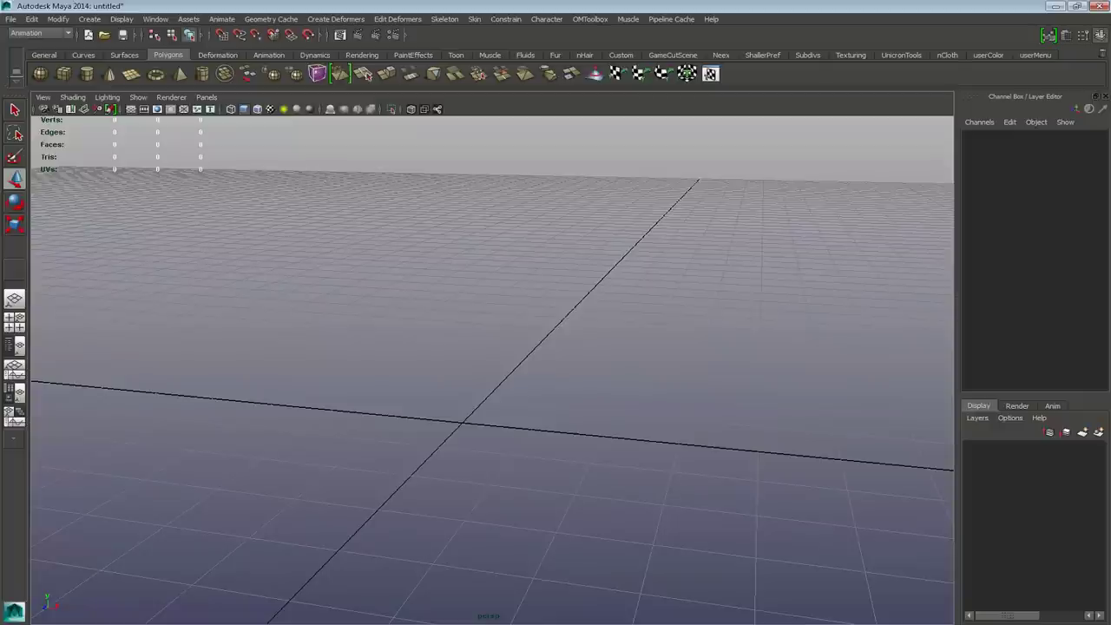
click(131, 75)
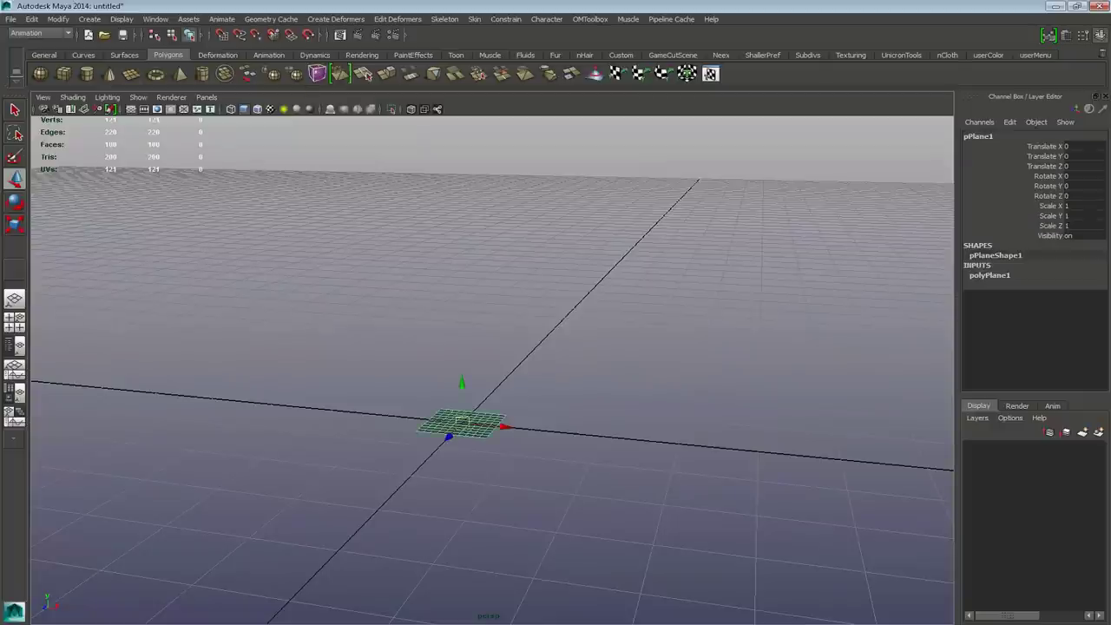
alt+drag(451, 321, 464, 373)
alt+middle_drag(465, 373, 497, 343)
alt+right_drag(496, 344, 598, 364)
alt+drag(598, 365, 614, 345)
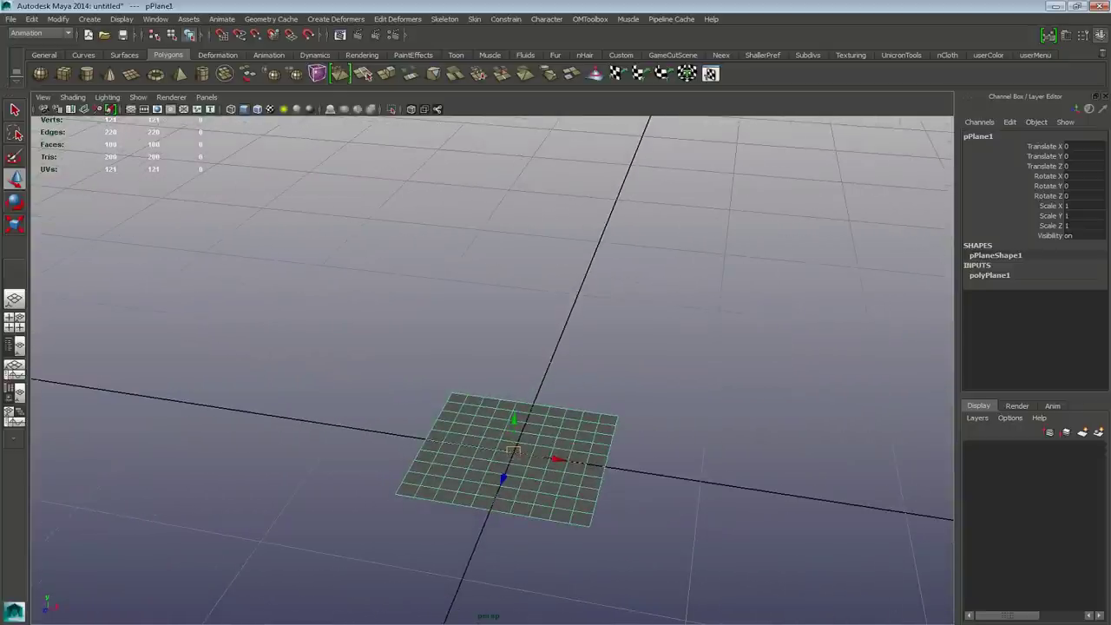
Set the plane's height subdivisions to 8 and its width subdivisions to 2.
click(989, 275)
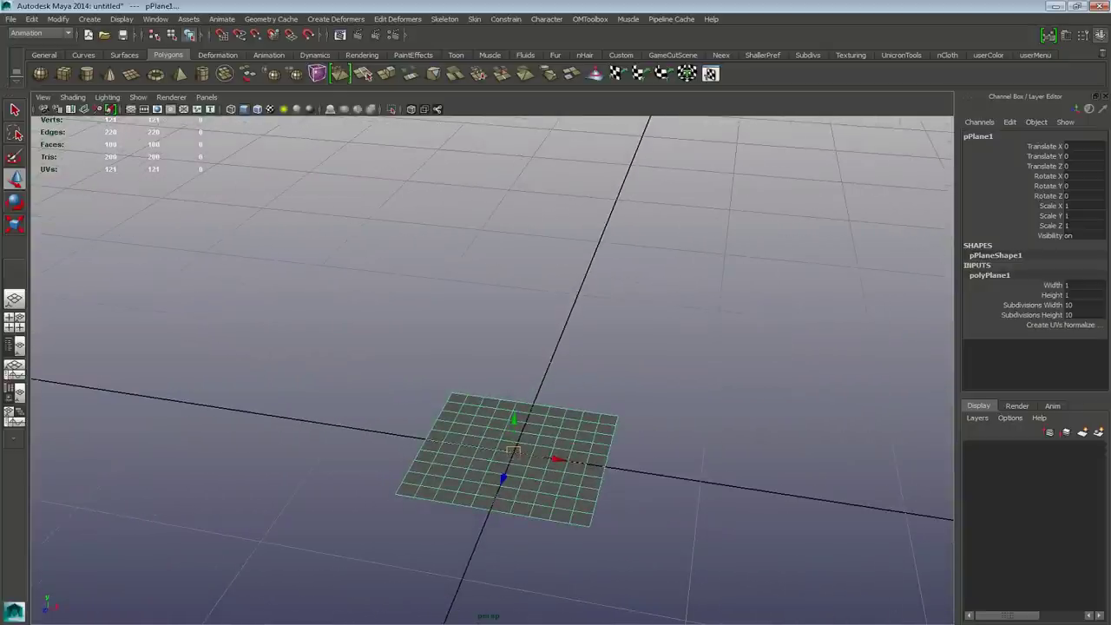
click(1083, 315)
text(8)
key(Return)
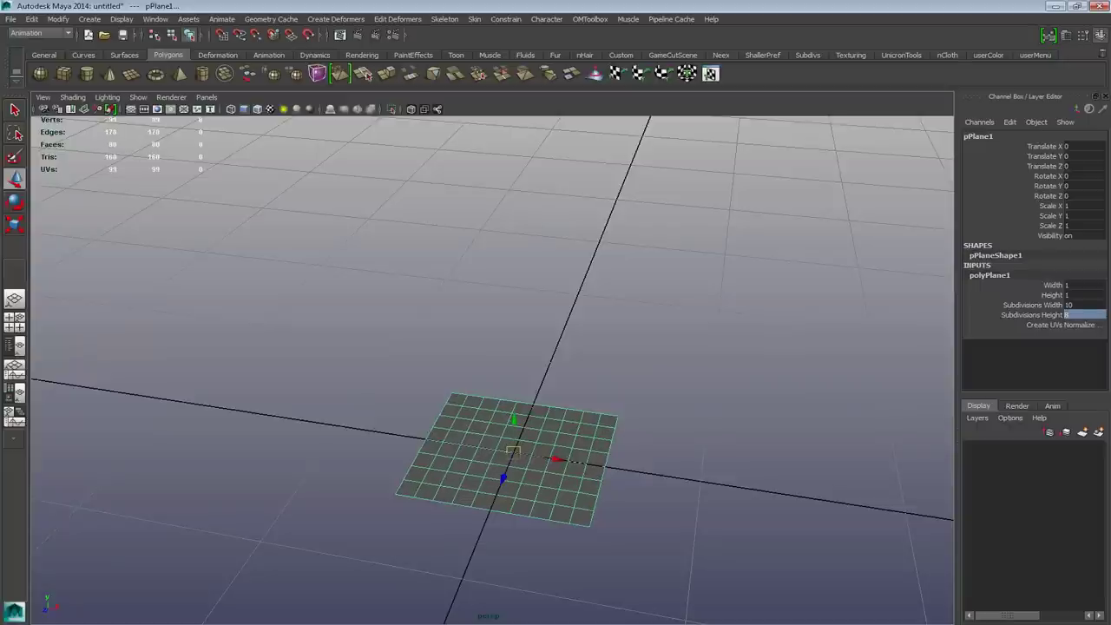
click(1083, 304)
text(2)
key(Return)
alt+middle_drag(513, 452, 510, 377)
alt+right_drag(510, 377, 624, 377)
alt+drag(521, 376, 573, 356)
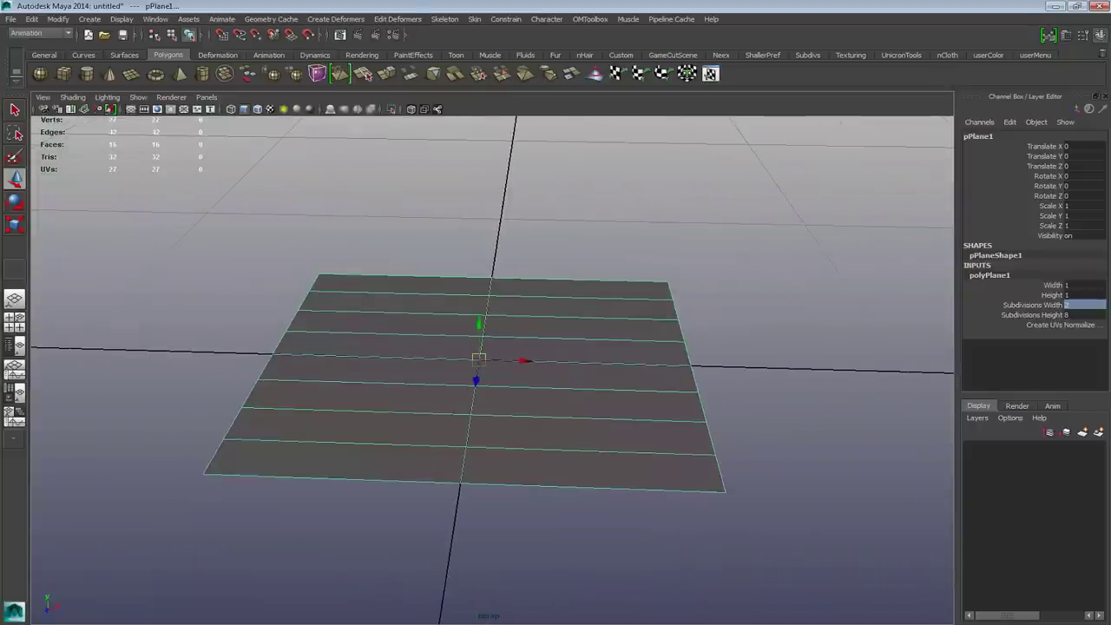
Scale the plane narrower along X to about 0.505.
key(r)
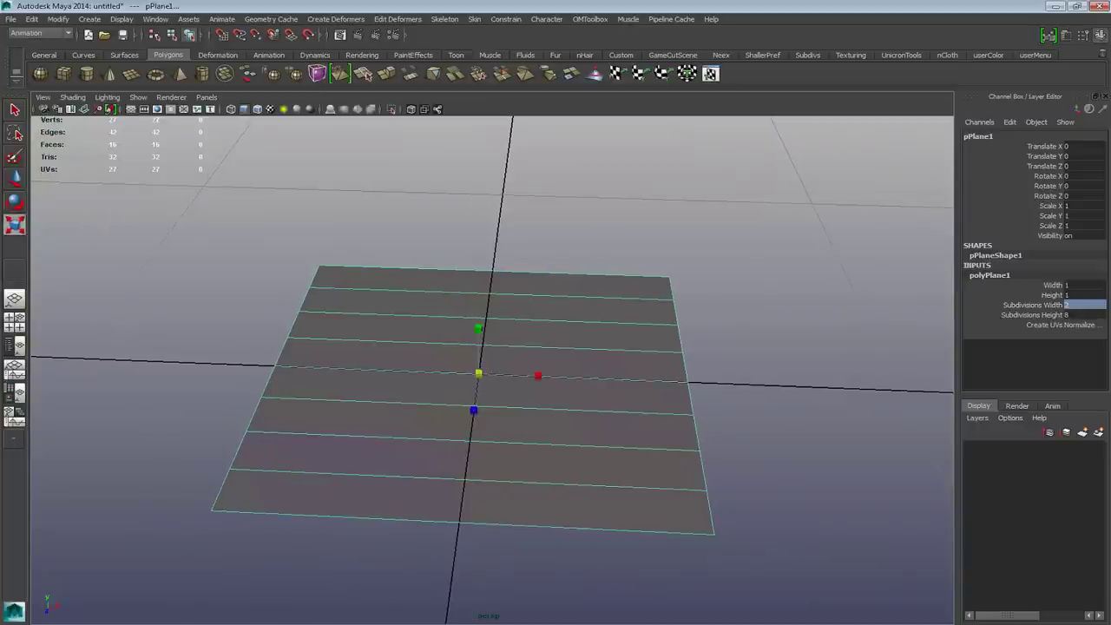
drag(538, 375, 506, 375)
mouse_move(506, 375)
alt+mouse_down()
mouse_move(456, 383)
mouse_move(452, 372)
mouse_move(523, 378)
mouse_move(491, 358)
alt+mouse_up()
alt+middle_drag(491, 358, 508, 367)
alt+right_drag(508, 367, 534, 369)
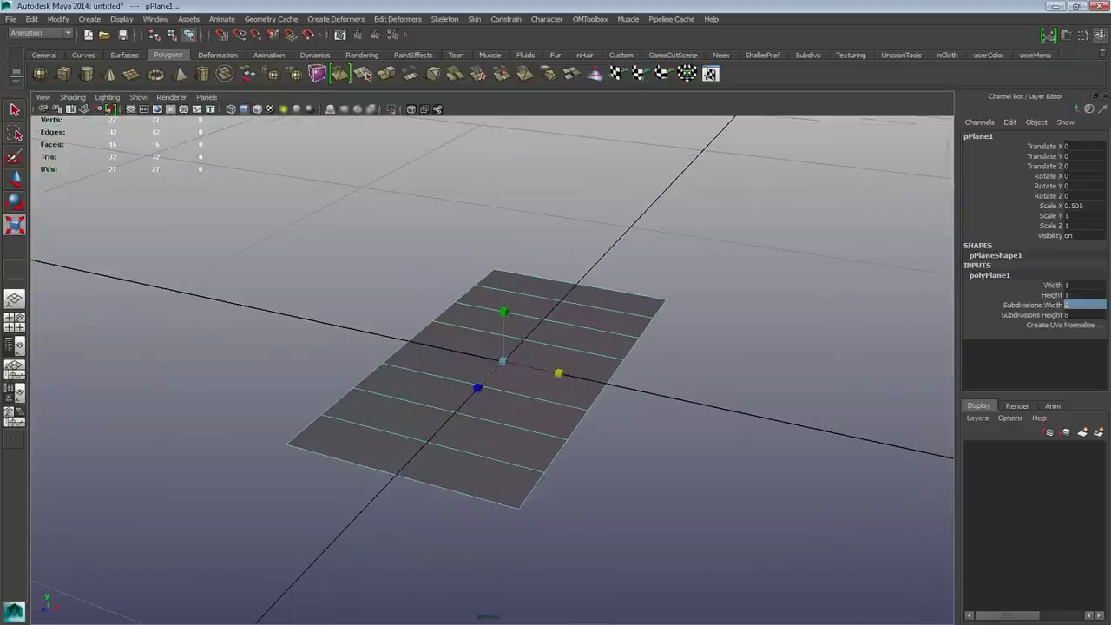
mouse_move(531, 369)
alt+mouse_down()
mouse_move(546, 399)
mouse_move(513, 364)
mouse_move(503, 403)
mouse_move(514, 366)
alt+mouse_up()
mouse_move(521, 365)
alt+mouse_down()
mouse_move(522, 313)
mouse_move(524, 416)
mouse_move(519, 369)
alt+mouse_up()
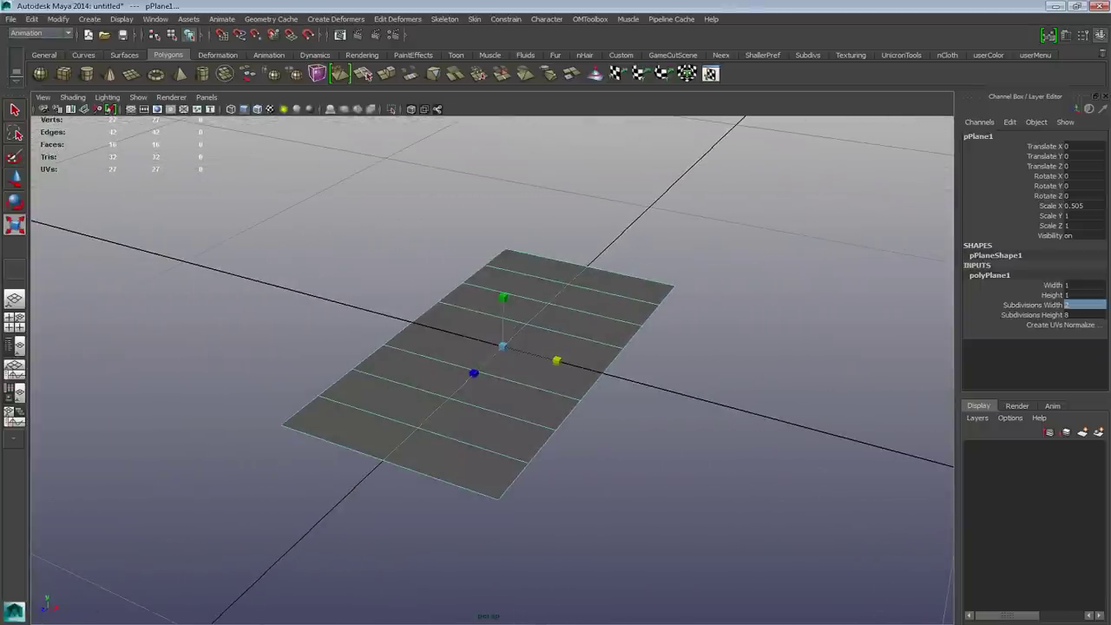
Add a Lattice deformer to the narrowed plane.
click(335, 19)
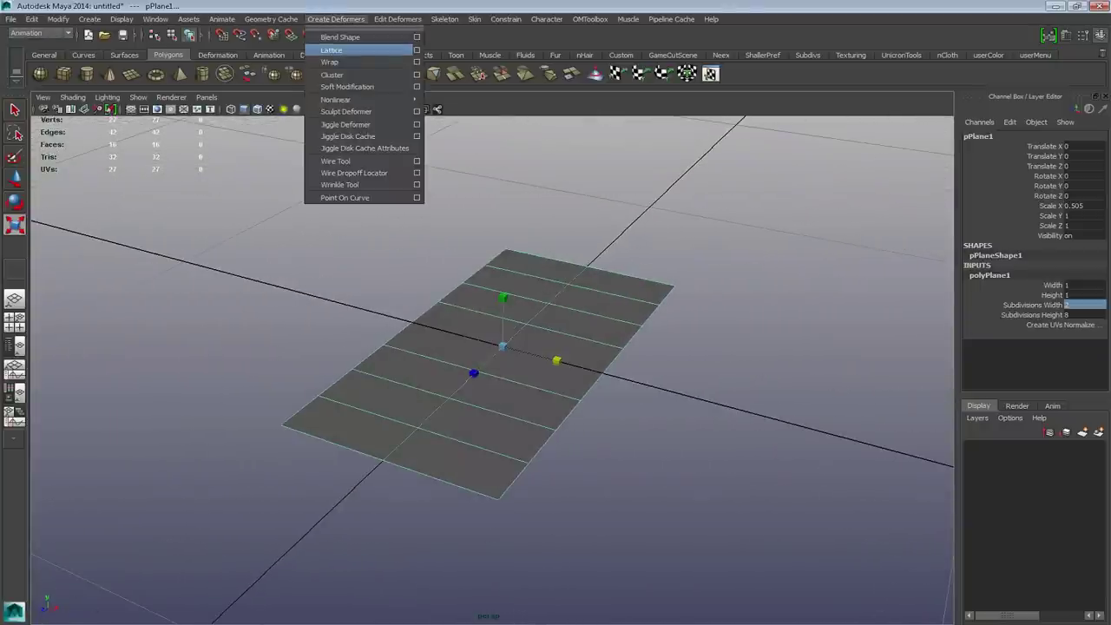
click(332, 50)
alt+drag(503, 347, 508, 369)
scroll(492, 370, up, 1)
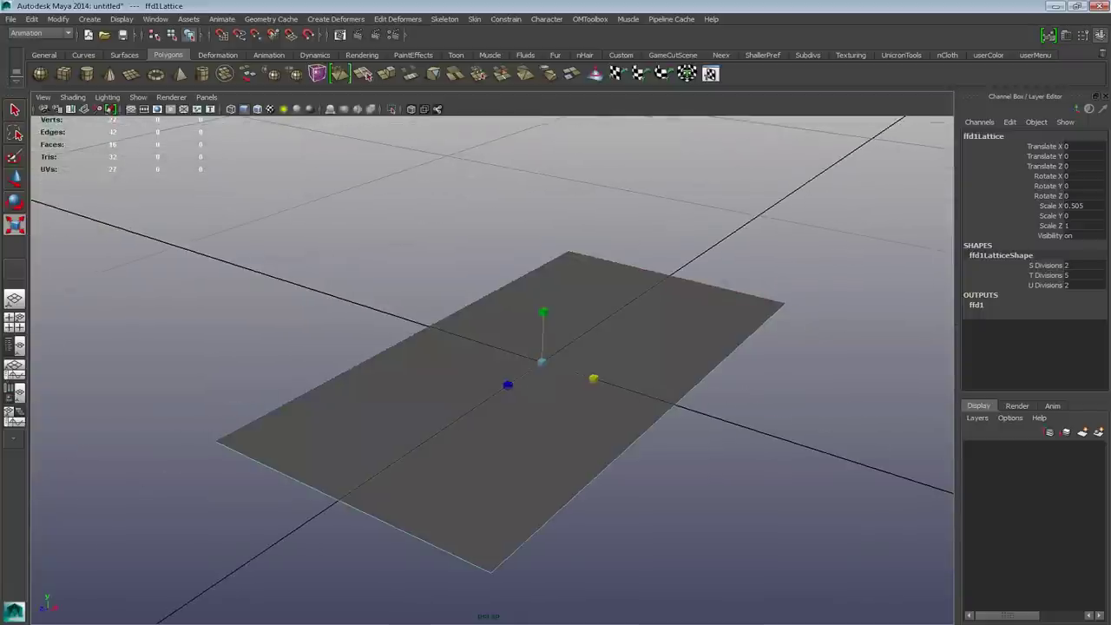
scroll(508, 369, down, 1)
alt+middle_drag(508, 369, 503, 336)
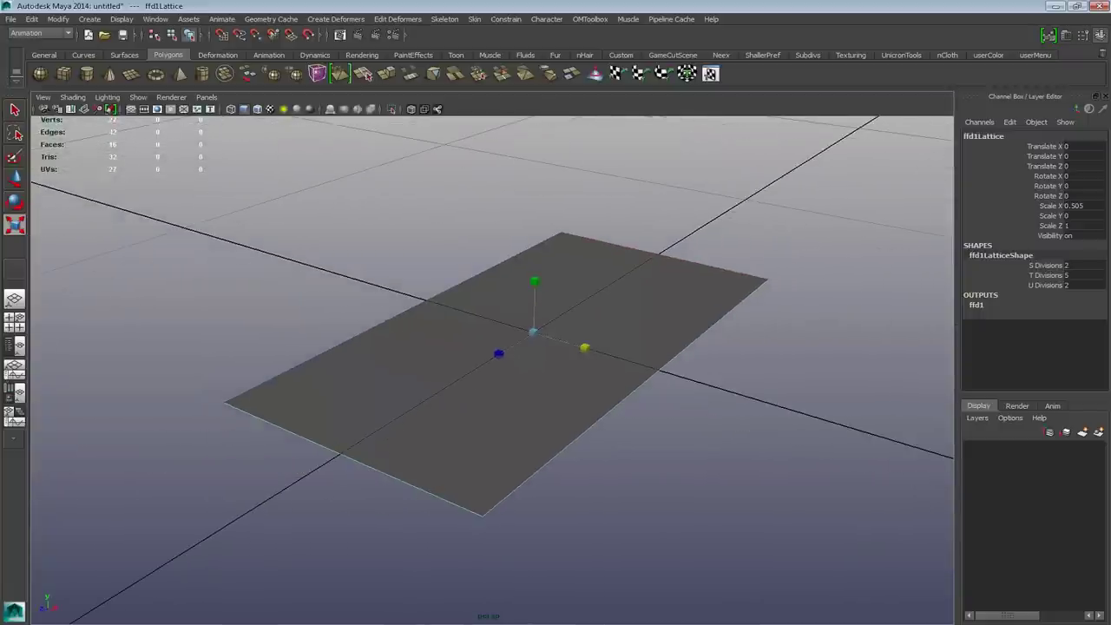
alt+drag(503, 338, 544, 351)
scroll(545, 351, up, 1)
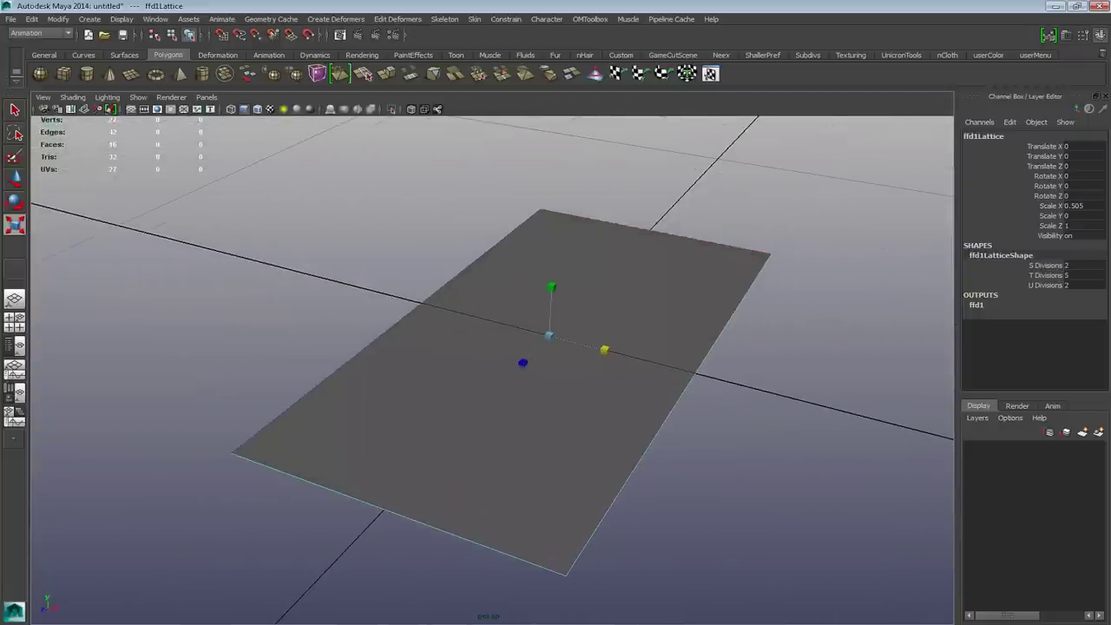
Set the lattice's S Divisions to 3 and U Divisions to 4.
click(1083, 266)
text(3)
key(Return)
alt+drag(545, 339, 547, 368)
click(1083, 284)
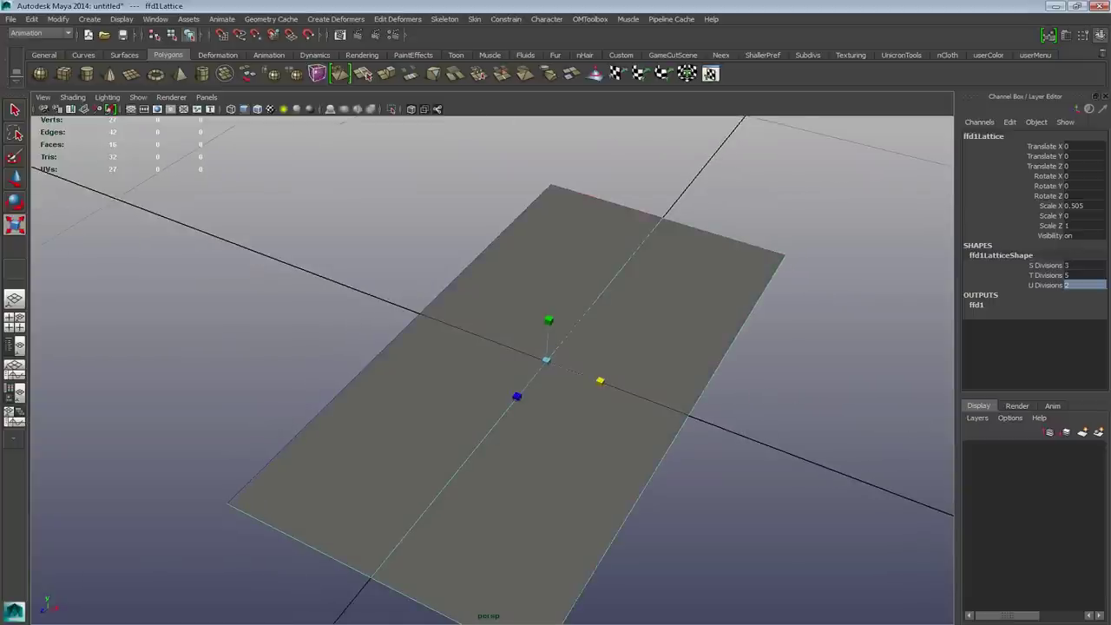
text(4)
key(Return)
alt+middle_drag(546, 360, 515, 295)
scroll(515, 295, down, 2)
alt+drag(515, 295, 513, 265)
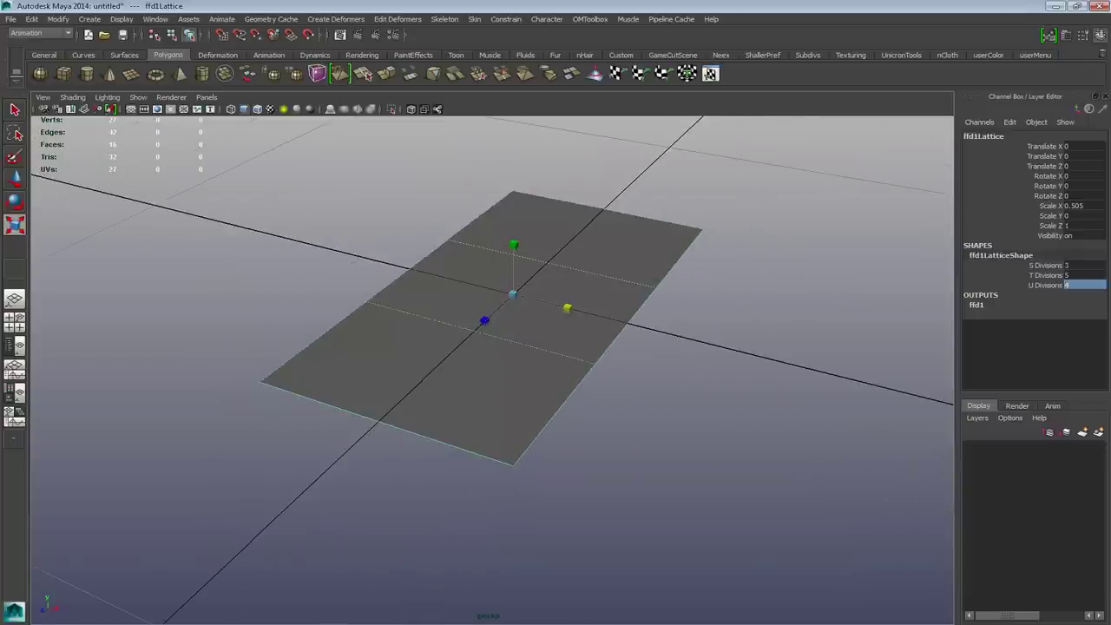
Set the lattice deformer's Local Influence S, T and U to 10.
click(977, 306)
drag(1075, 325, 1075, 344)
click(1075, 315)
text(10)
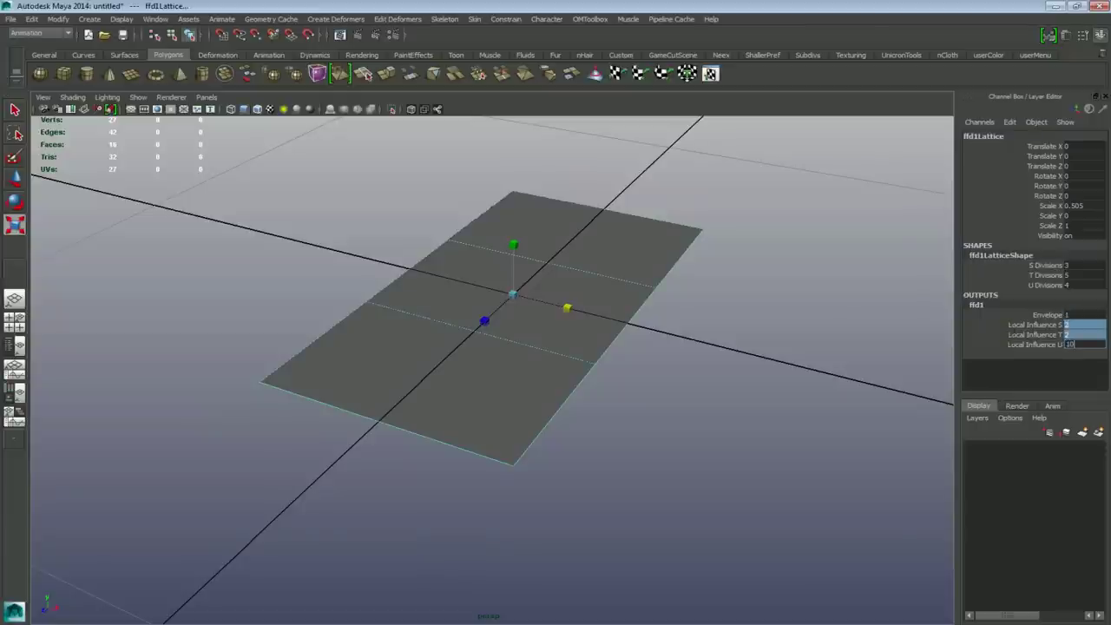
key(Return)
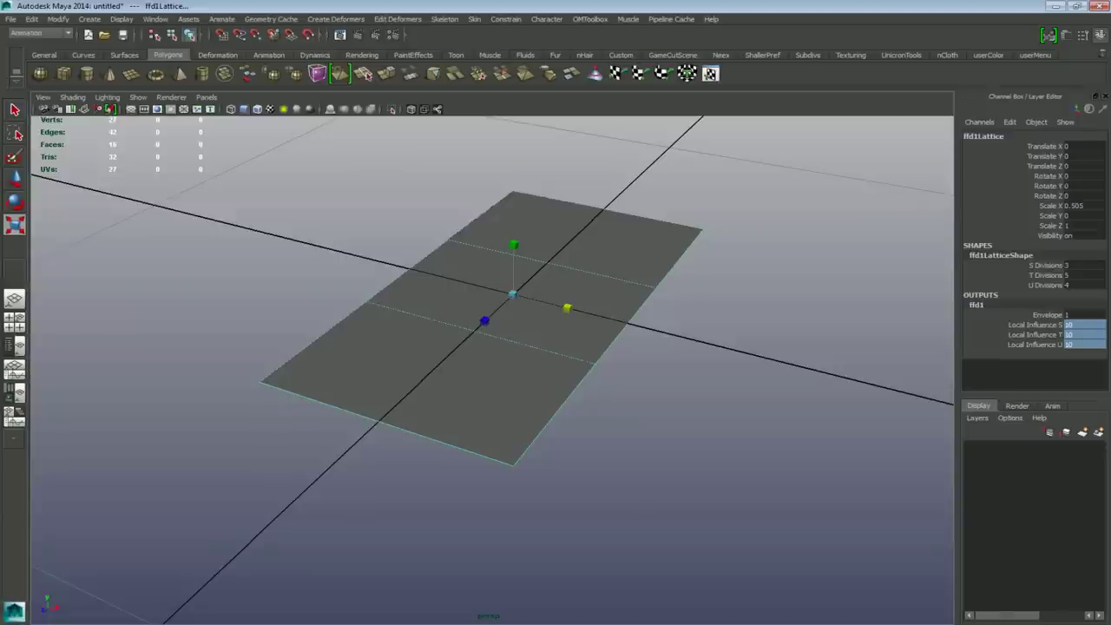
alt+drag(571, 259, 555, 258)
alt+middle_drag(555, 257, 560, 279)
alt+right_drag(560, 279, 616, 284)
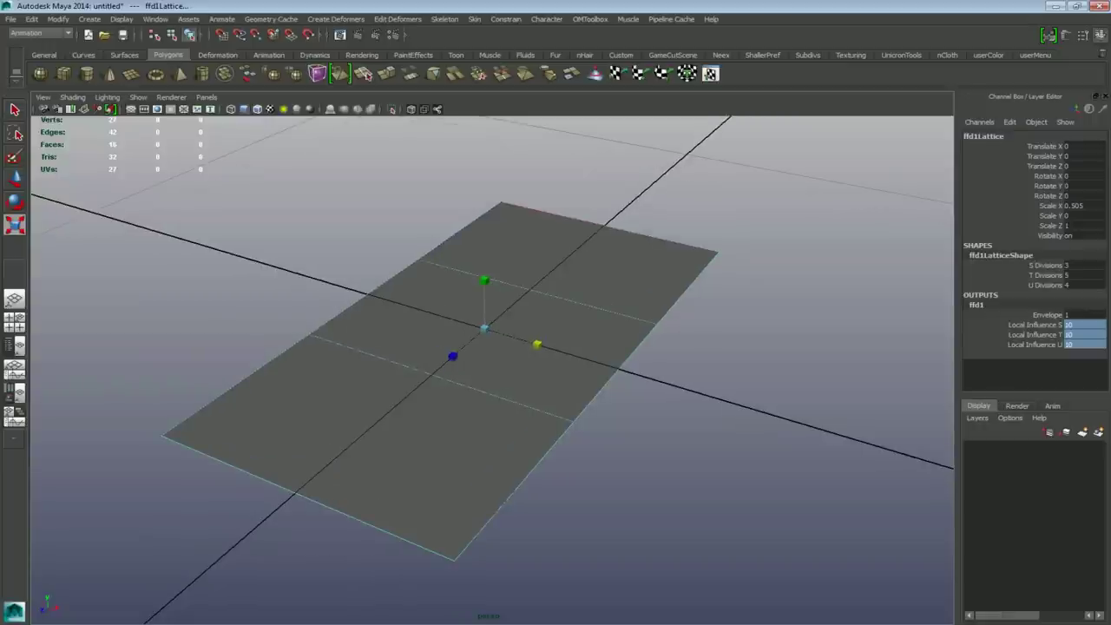
Show the lattice points and scale those at each end of the plane inward along X to taper it into a leaf outline.
key(Delete)
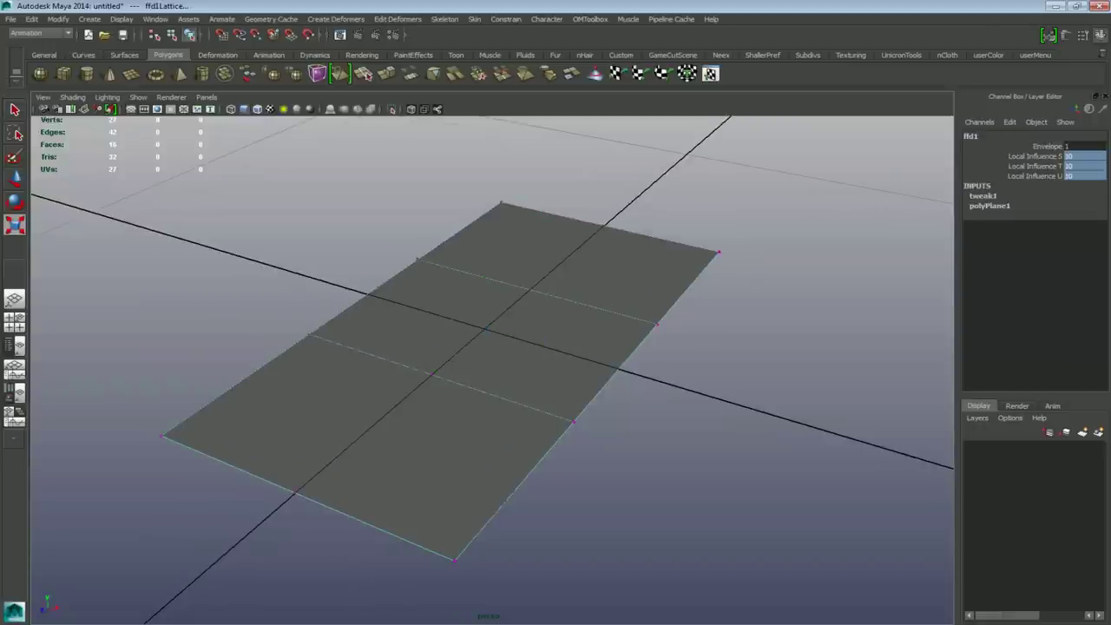
alt+drag(599, 295, 555, 295)
alt+middle_drag(555, 295, 592, 293)
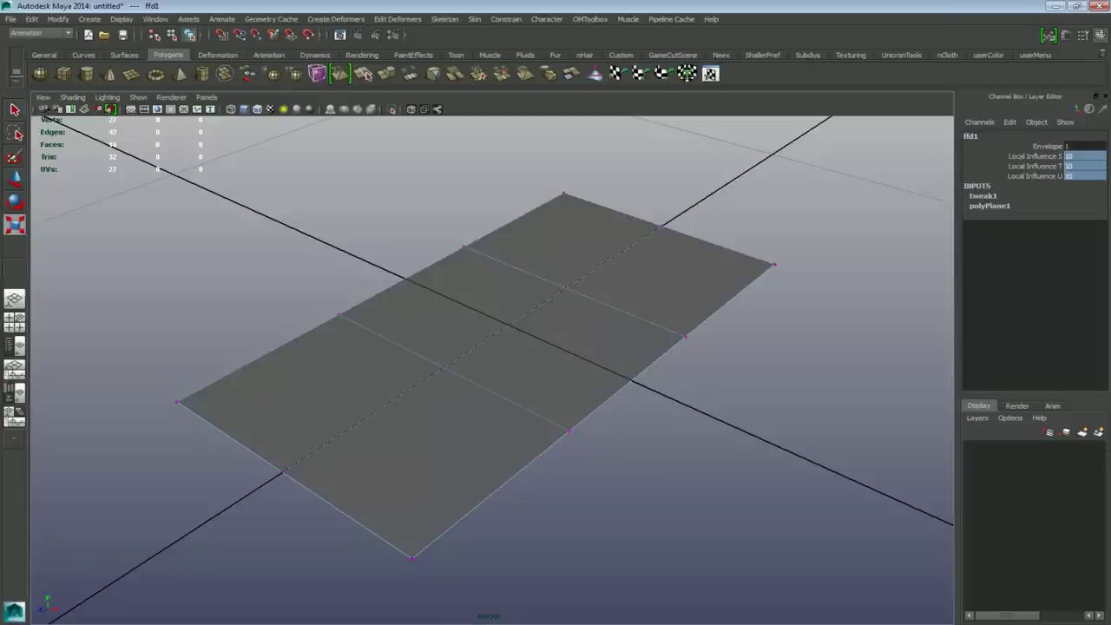
drag(548, 172, 782, 277)
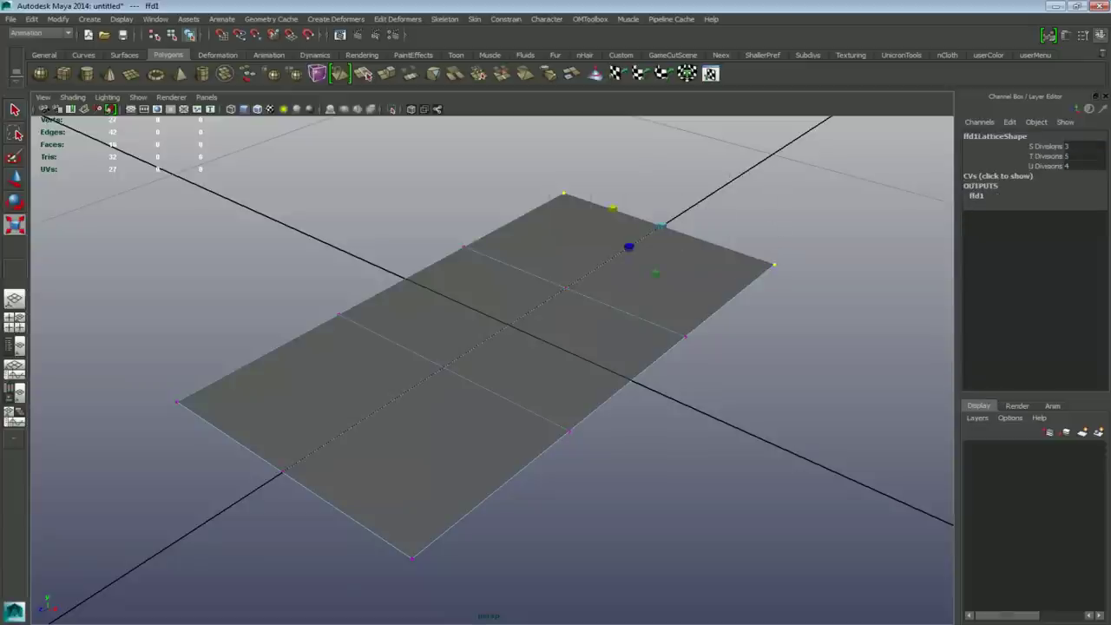
drag(612, 209, 663, 226)
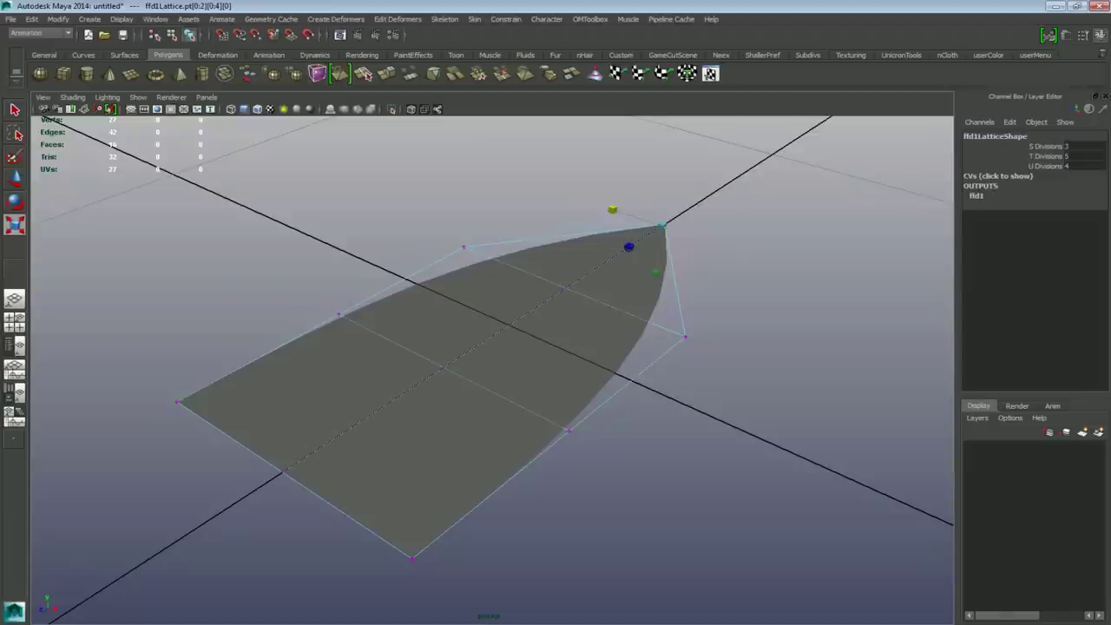
drag(152, 375, 434, 564)
drag(245, 447, 364, 494)
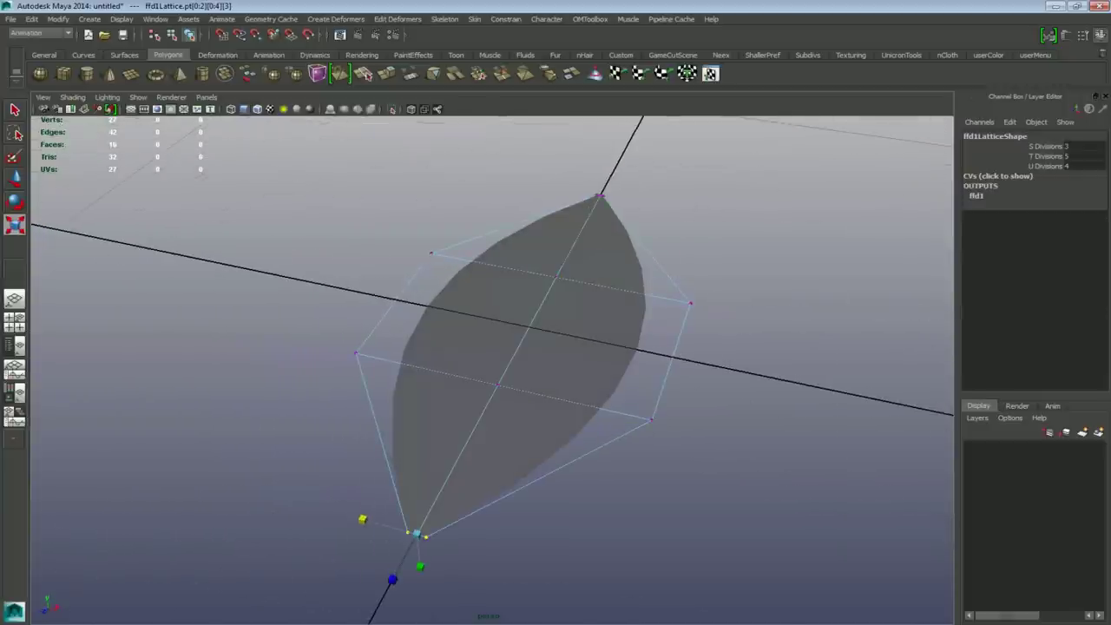
Delete the construction history of the leaf-shaped plane to bake in the lattice deformation.
click(512, 369)
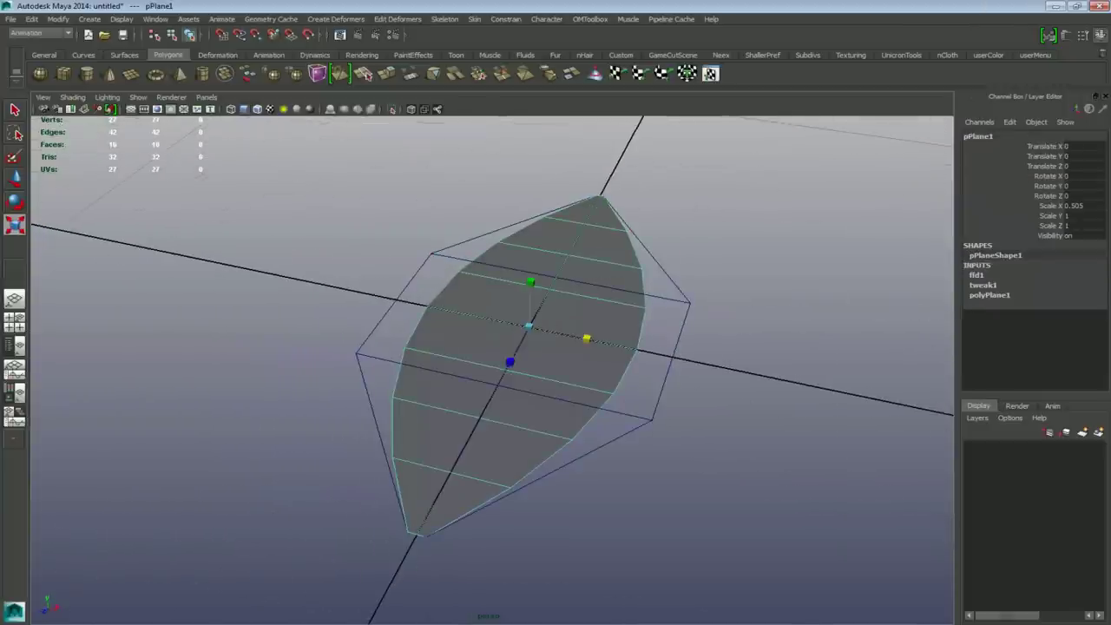
click(10, 20)
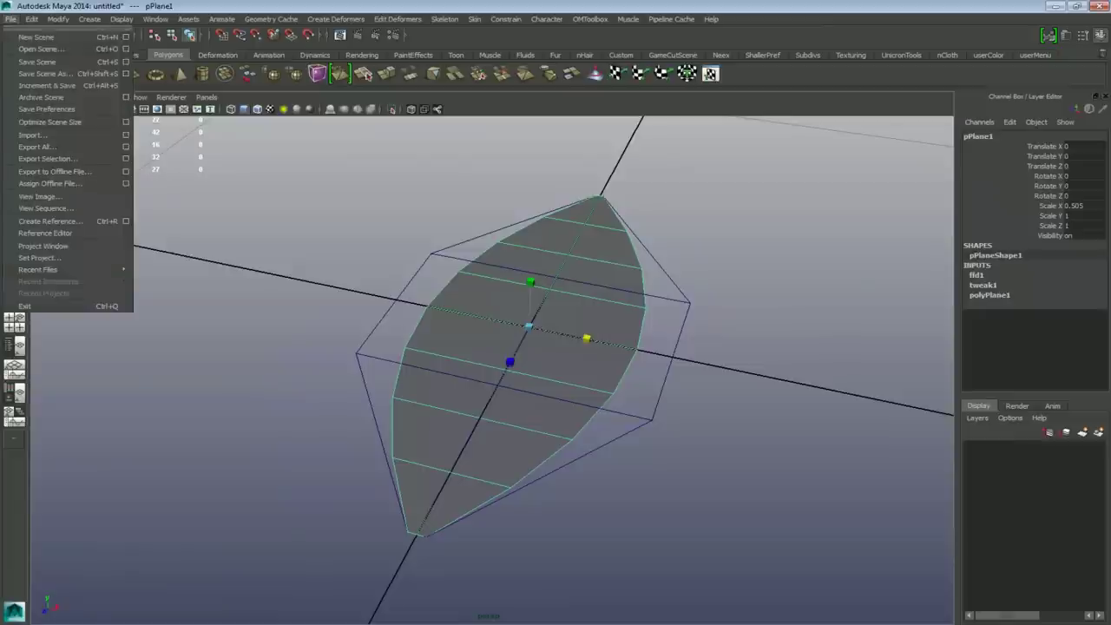
mouse_move(32, 19)
mouse_move(62, 146)
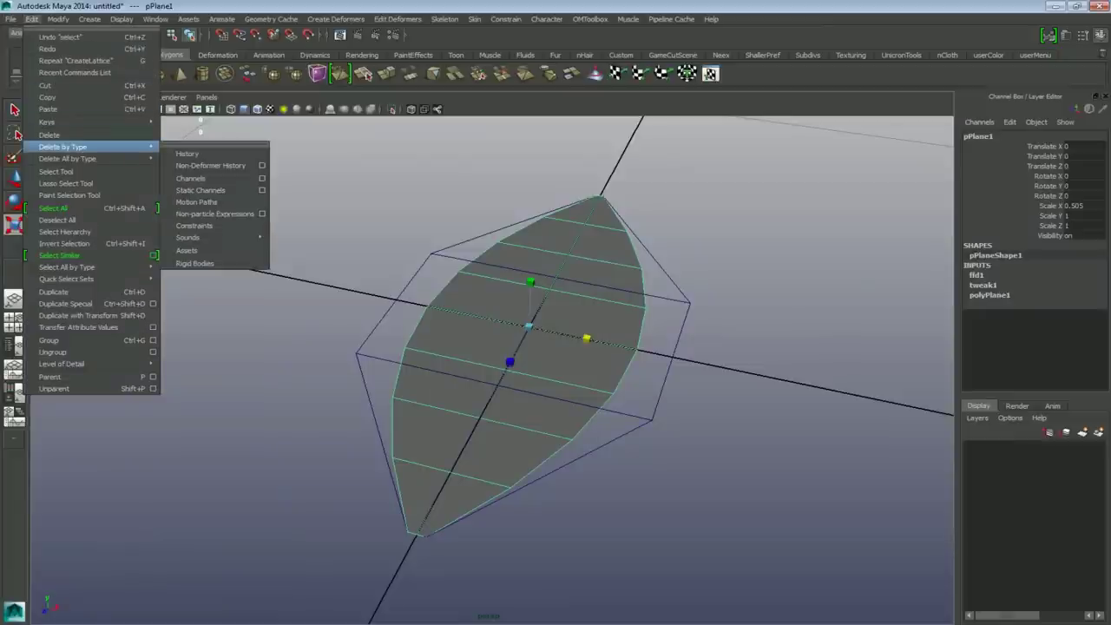
click(187, 154)
Extrude all faces of the leaf plane upward by about 0.011 to give it thickness, and return to object mode.
alt+drag(538, 373, 499, 291)
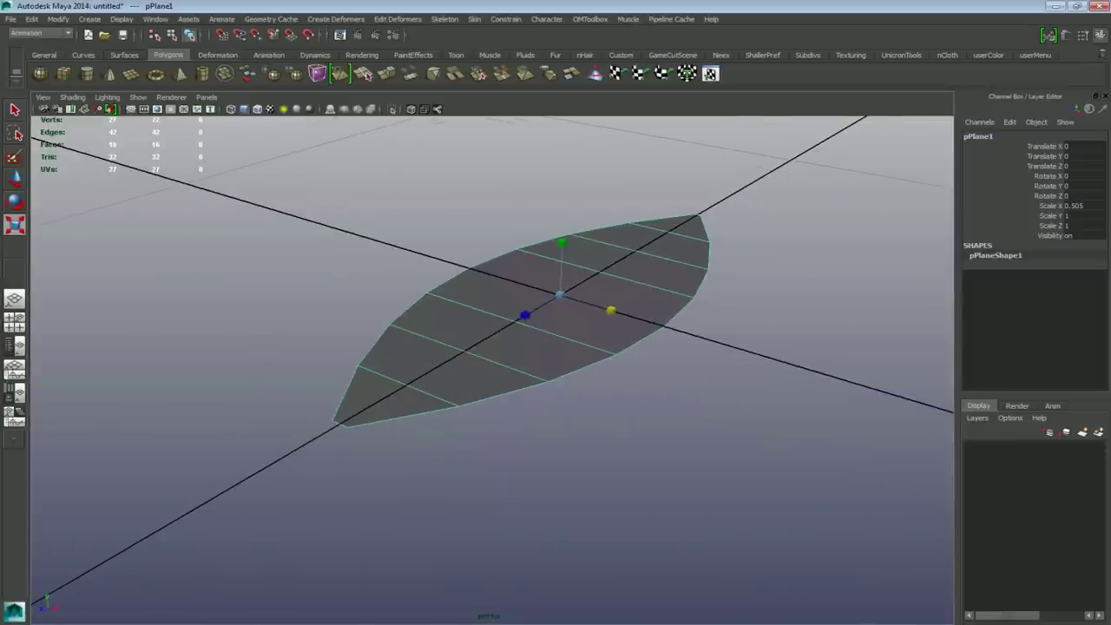
key(F11)
drag(325, 165, 754, 448)
key(w)
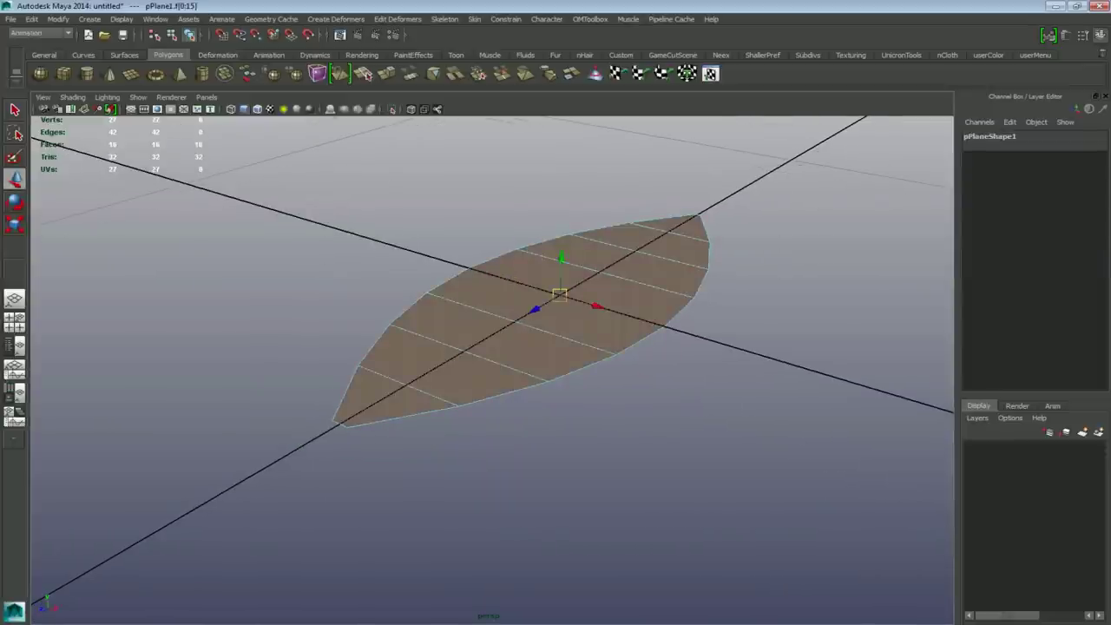
alt+middle_drag(538, 347, 547, 360)
alt+right_drag(547, 360, 612, 360)
alt+middle_drag(612, 360, 584, 385)
alt+right_drag(585, 385, 598, 385)
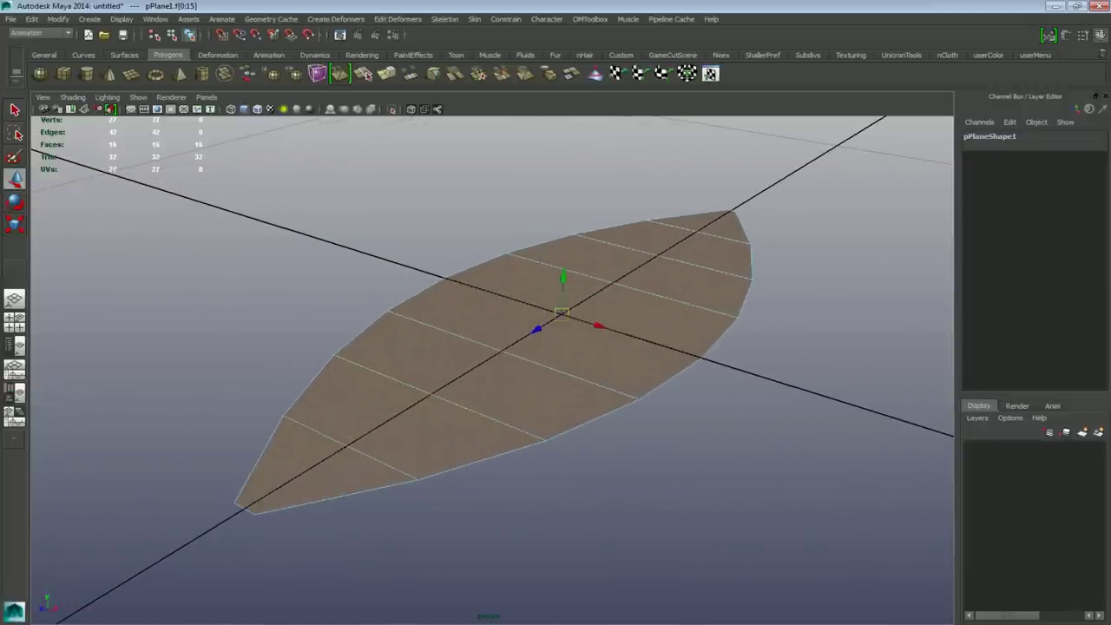
click(386, 73)
drag(282, 419, 281, 410)
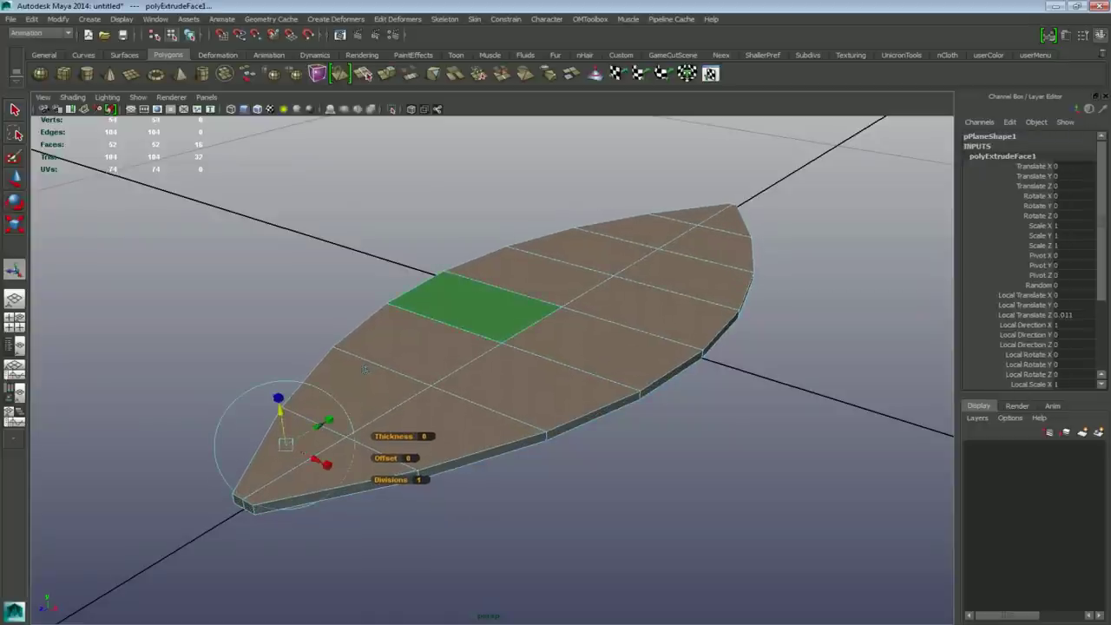
key(F8)
click(608, 511)
scroll(520, 347, down, 3)
alt+drag(521, 347, 547, 367)
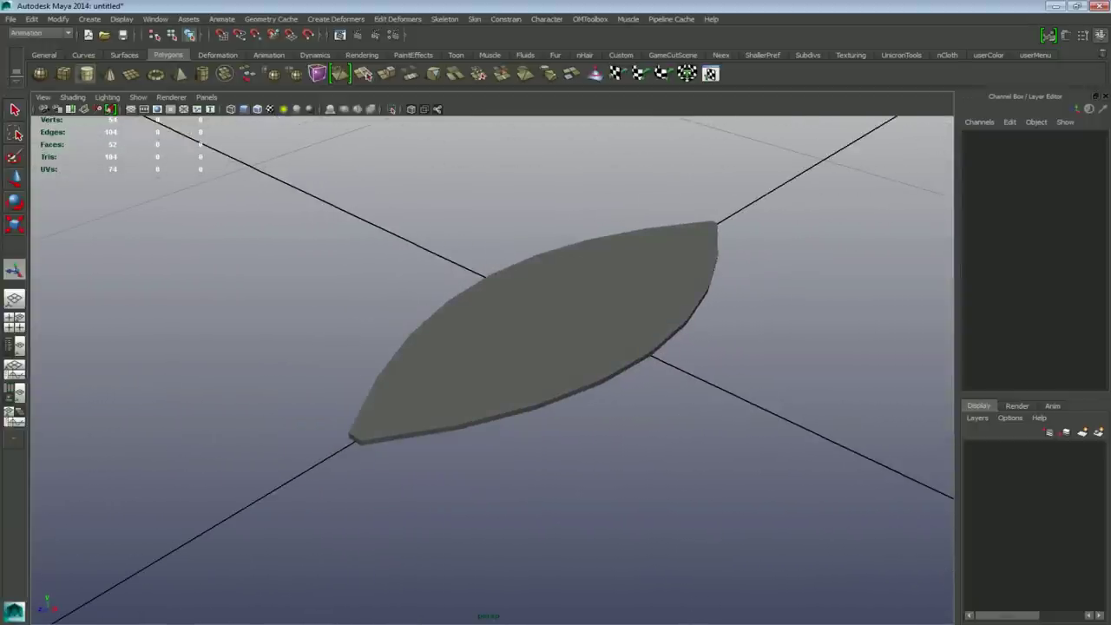
Create a polygon cylinder, scale it uniformly down to about 0.039 and set its Rotate X to -90.
click(87, 73)
key(r)
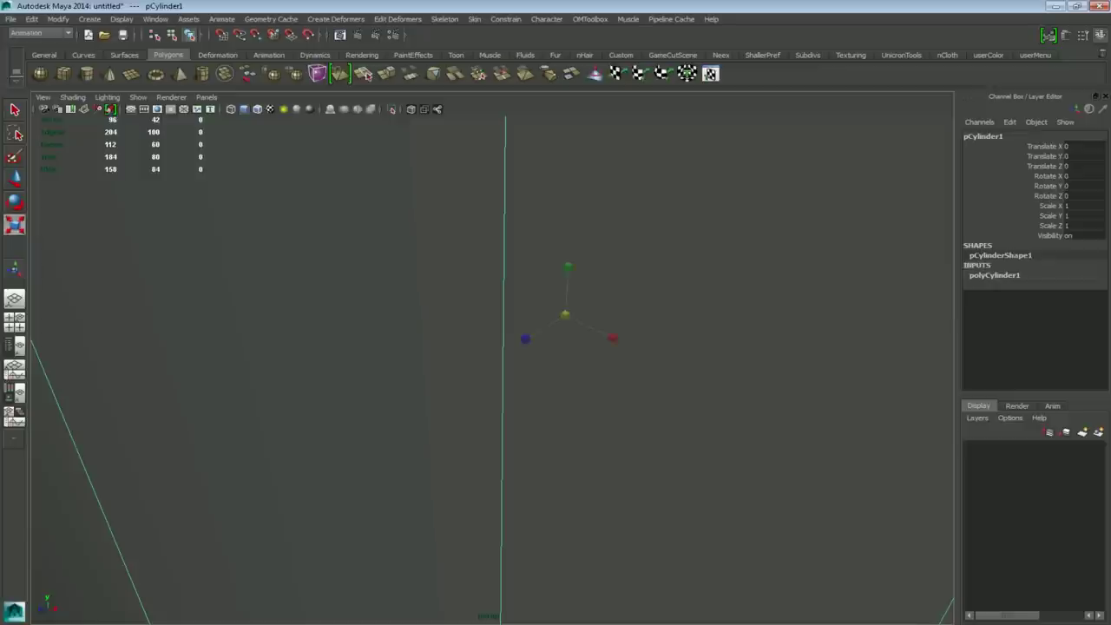
drag(564, 315, 516, 315)
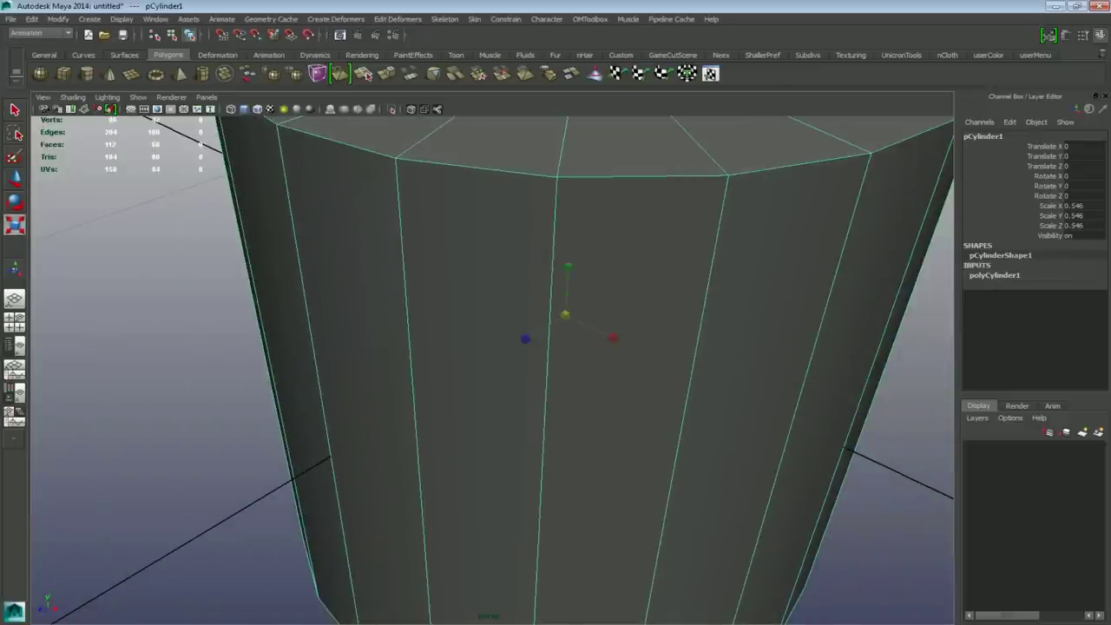
alt+right_drag(516, 315, 503, 315)
drag(565, 315, 548, 281)
key(e)
click(1083, 176)
text(-90)
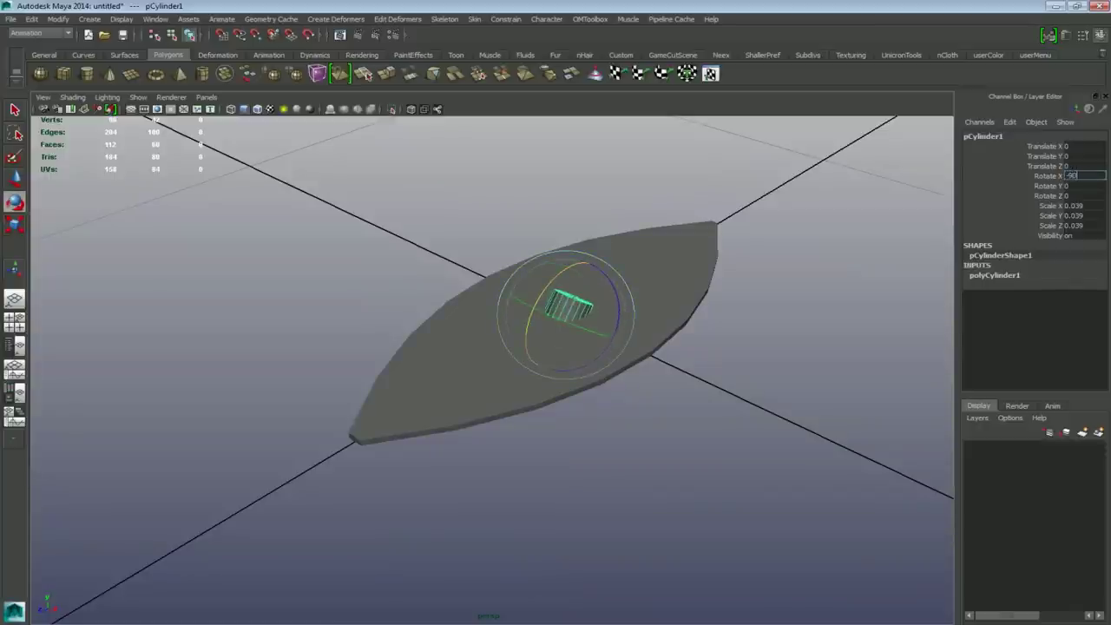
key(Return)
Scale the cylinder into a thin stem spanning the leaf's length, about 0.014 in X and Z and 0.507 in Y.
key(r)
drag(566, 313, 512, 313)
drag(602, 293, 1007, 49)
drag(602, 292, 618, 281)
Set the stem cylinder's Subdivisions Height to 8.
click(995, 275)
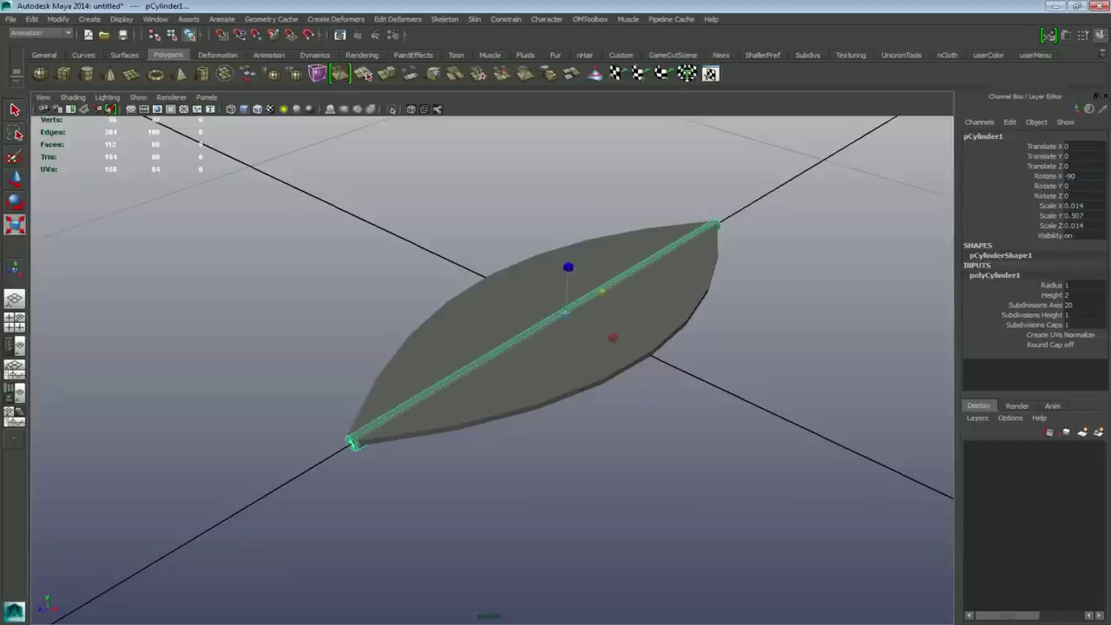
click(1083, 315)
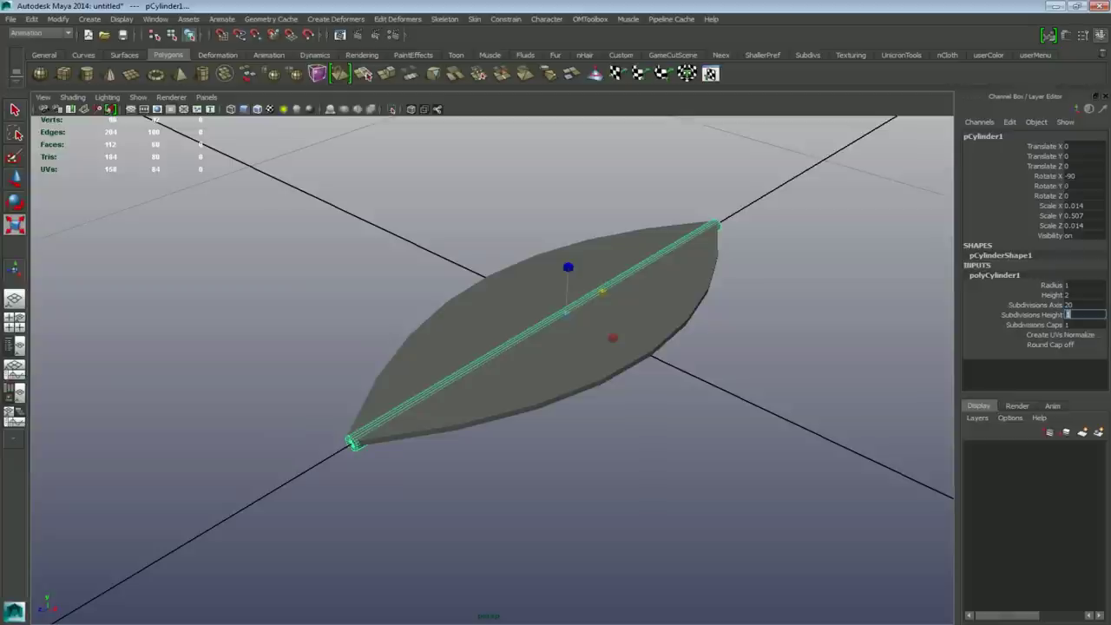
text(8)
key(Return)
shift+click(575, 357)
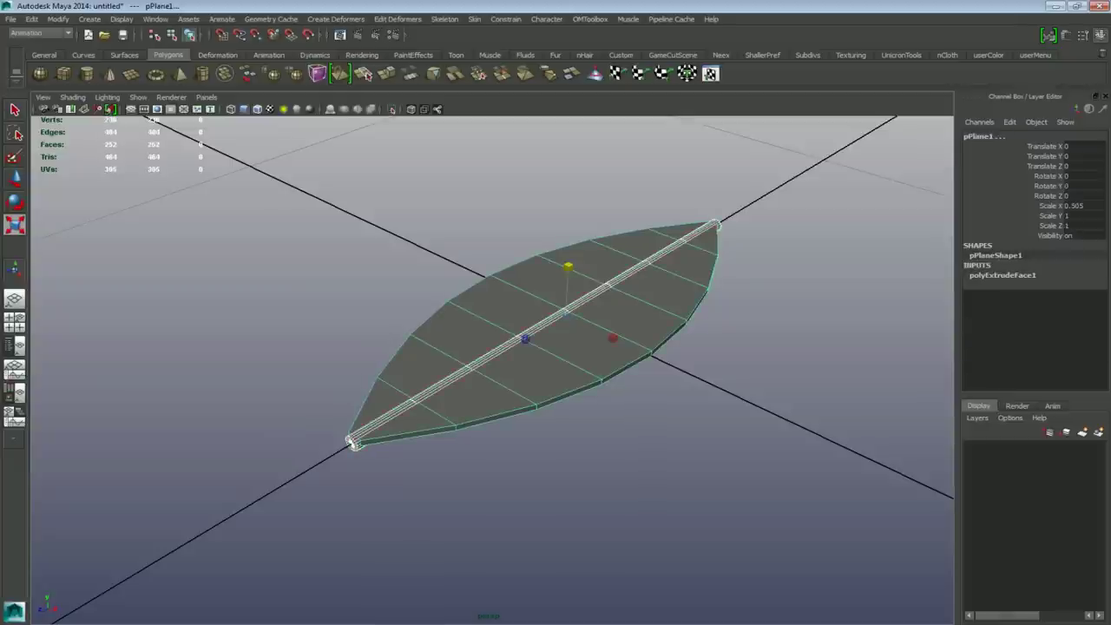
click(556, 469)
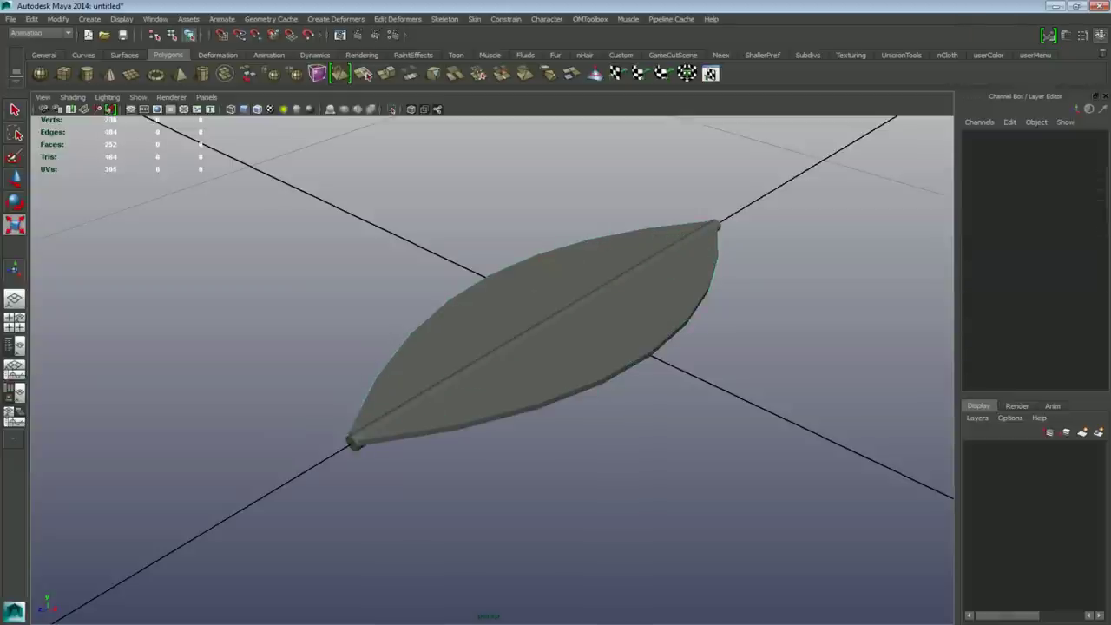
Add a Lattice deformer to the stem cylinder and set its S, T and U Divisions to 2.
click(469, 368)
alt+drag(469, 369, 496, 378)
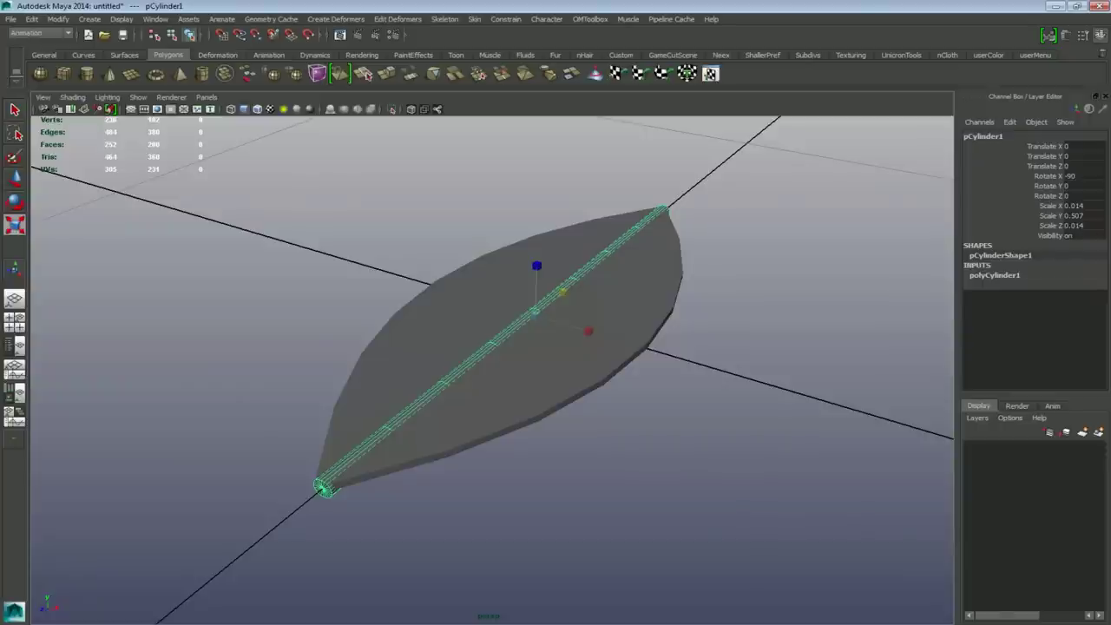
alt+drag(496, 378, 497, 386)
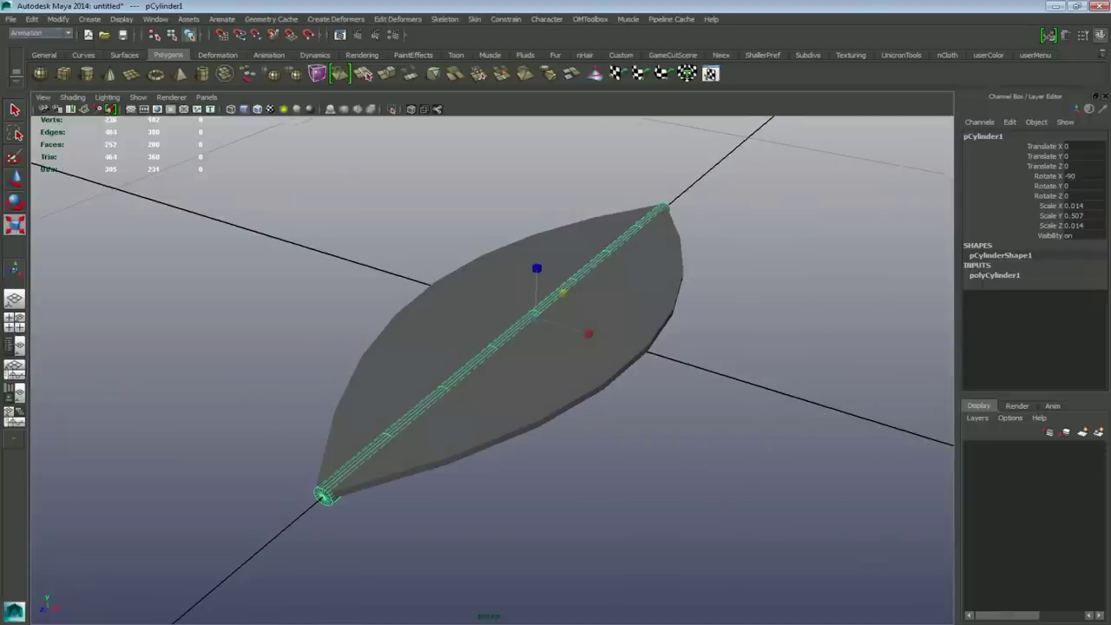
click(271, 19)
mouse_move(335, 19)
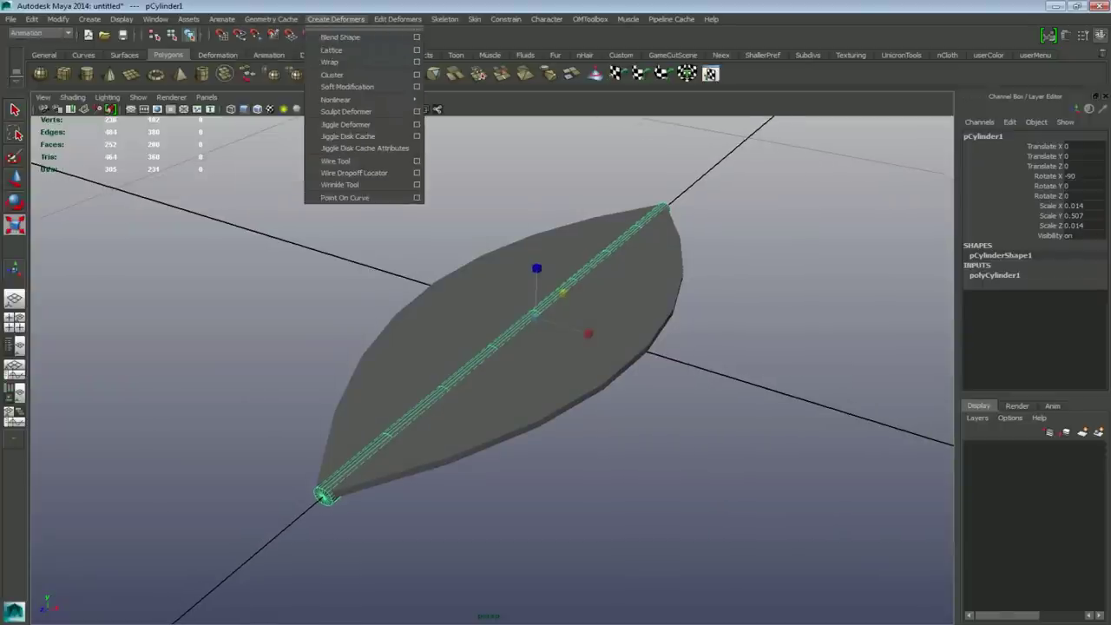
click(333, 50)
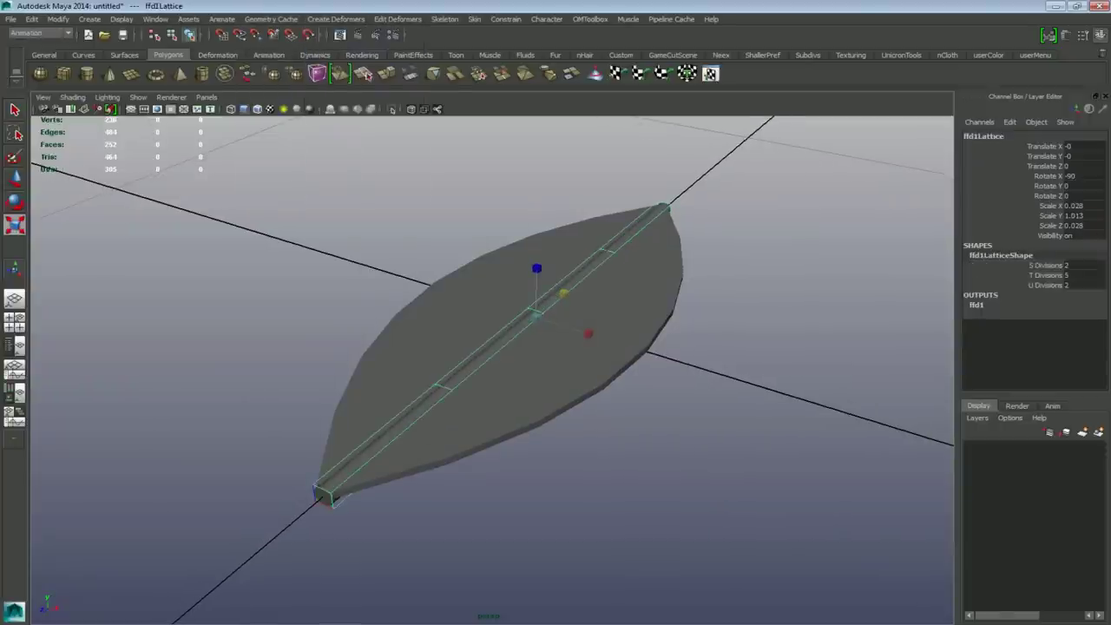
click(1083, 266)
shift+click(1083, 285)
text(2)
key(Return)
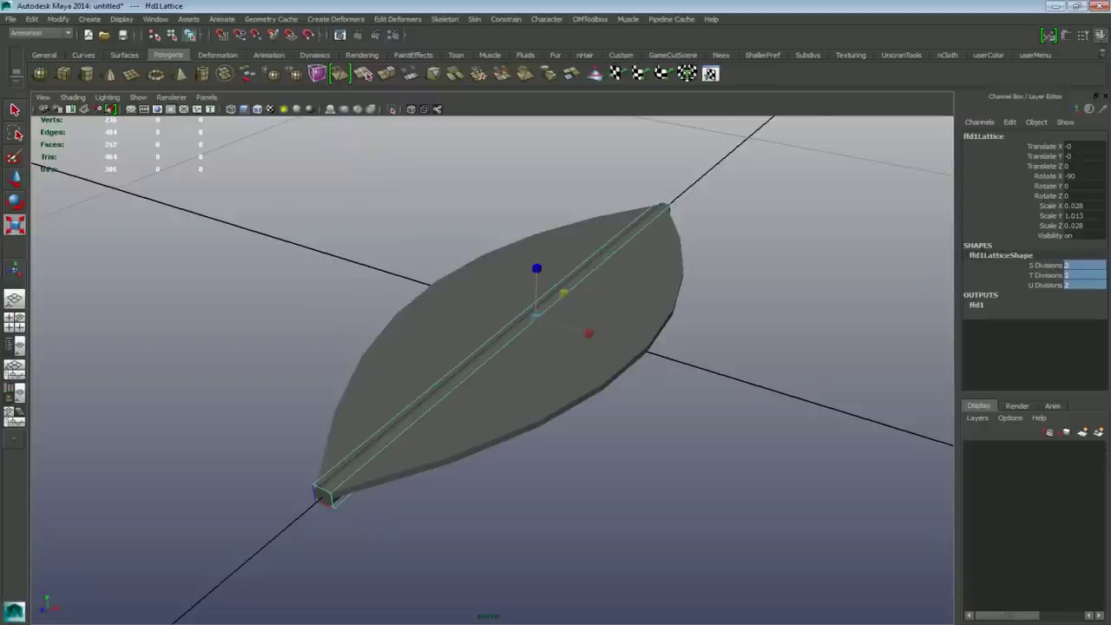
Scale the lattice points at the far end of the stem inward to taper it toward the leaf tip.
alt+drag(538, 347, 498, 346)
key(F9)
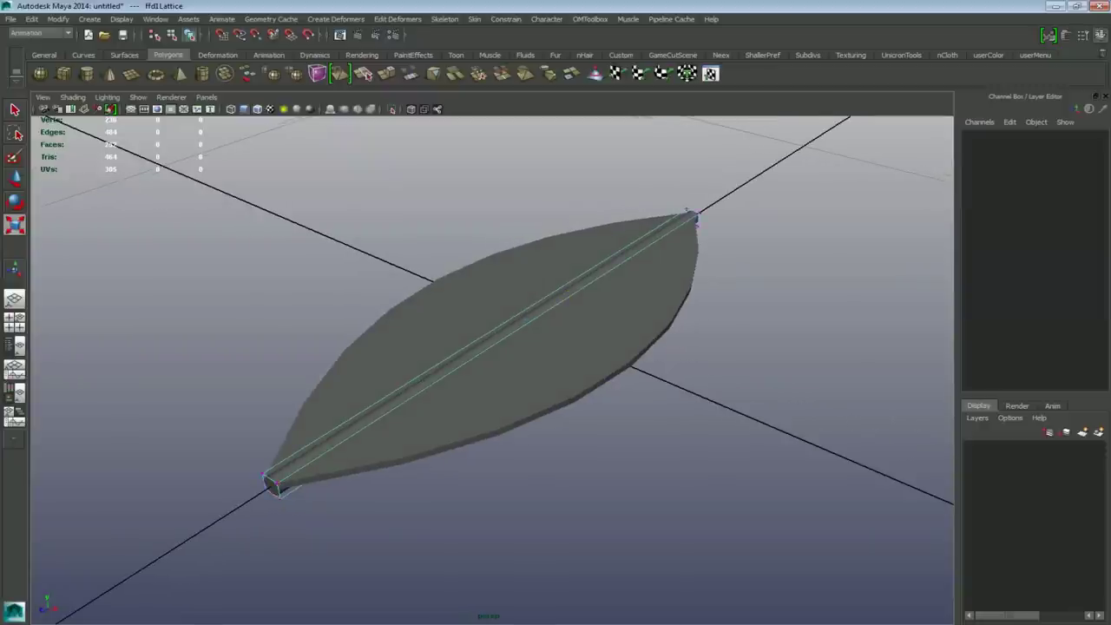
drag(654, 177, 731, 246)
mouse_move(721, 199)
ctrl+mouse_down()
mouse_move(702, 209)
mouse_move(697, 176)
mouse_move(722, 213)
mouse_move(712, 184)
ctrl+mouse_up()
key(w)
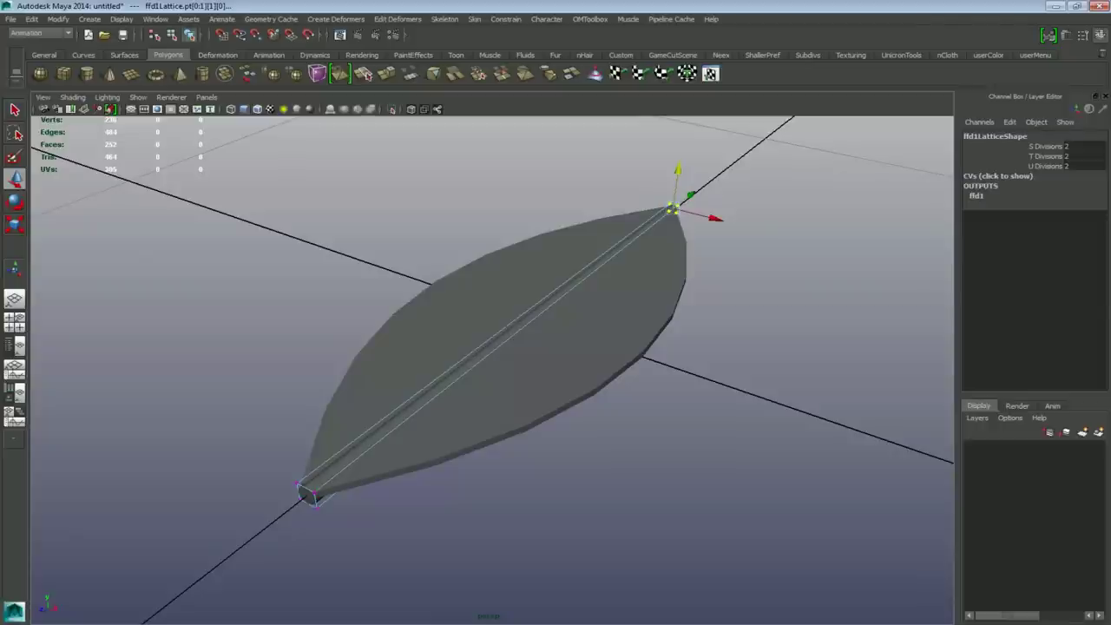
Delete the stem cylinder's construction history.
click(31, 19)
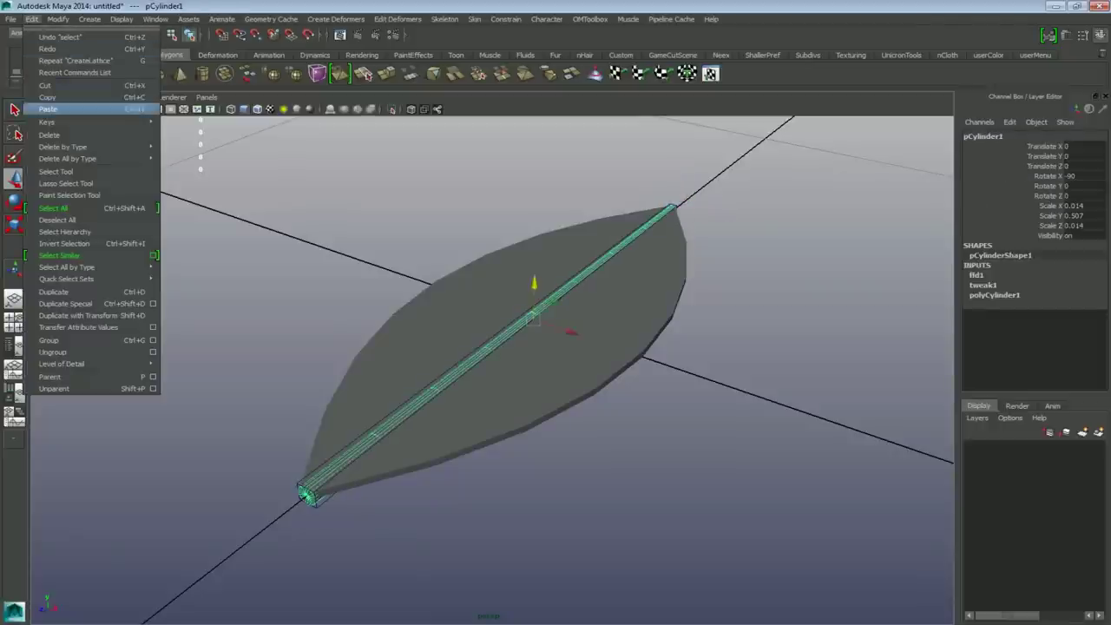
mouse_move(78, 147)
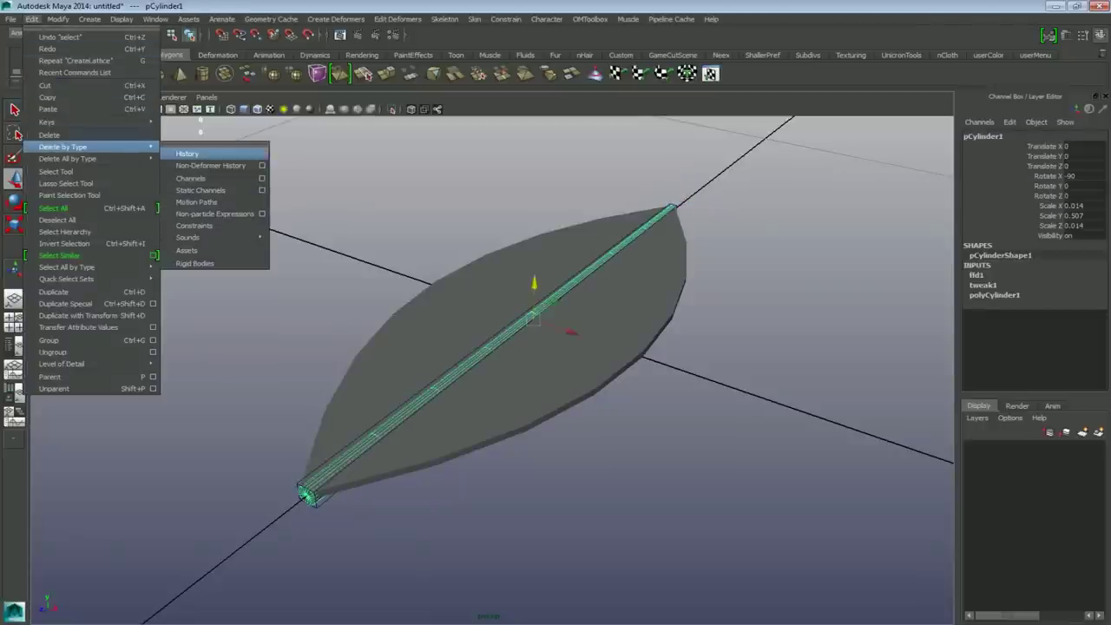
click(188, 154)
Add a Lattice deformer to the thickened leaf and set its S Divisions to 3.
alt+drag(521, 347, 583, 319)
click(612, 372)
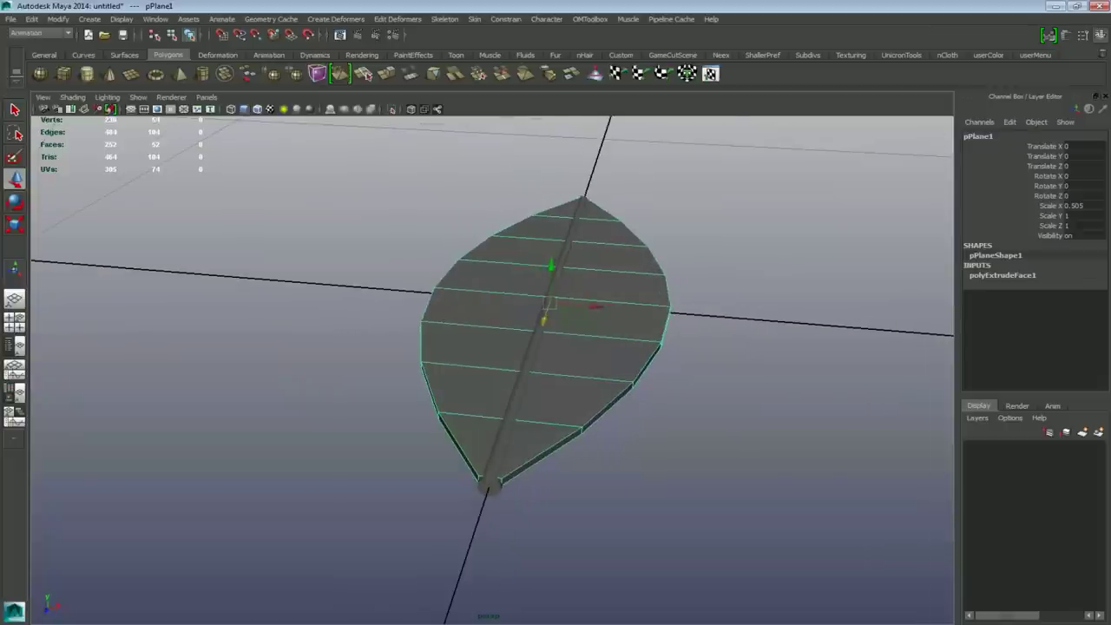
click(222, 19)
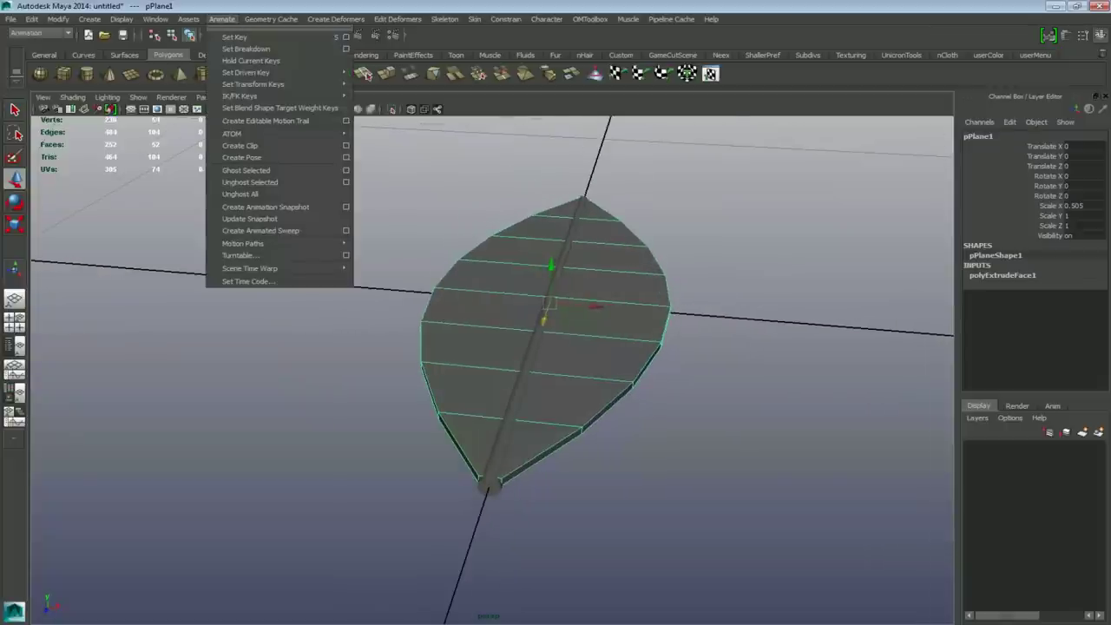
mouse_move(336, 19)
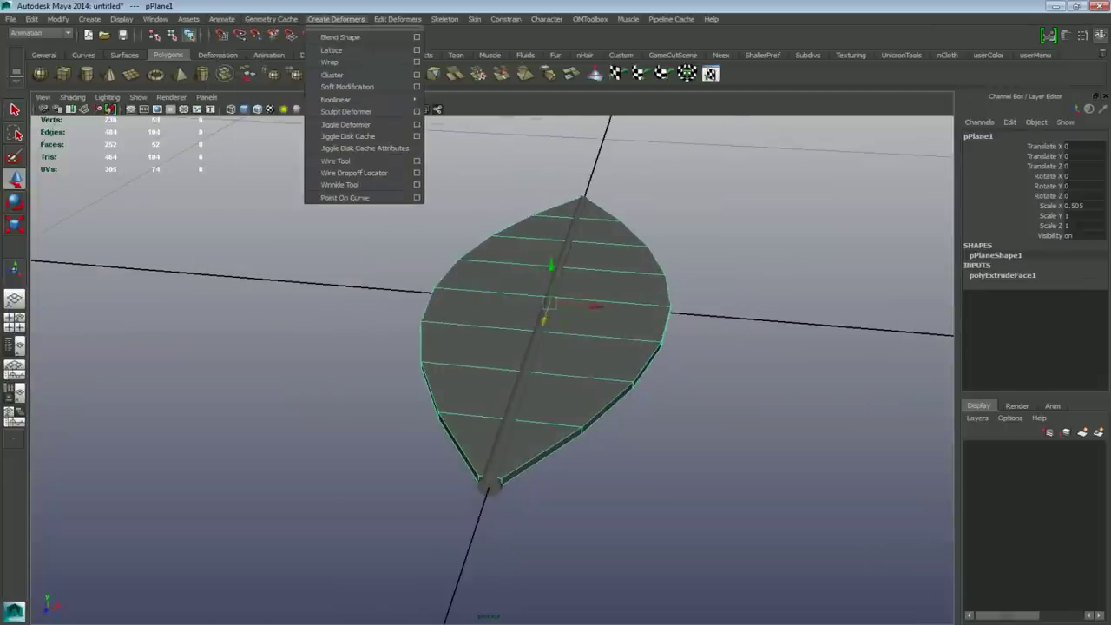
click(333, 50)
alt+drag(520, 347, 552, 334)
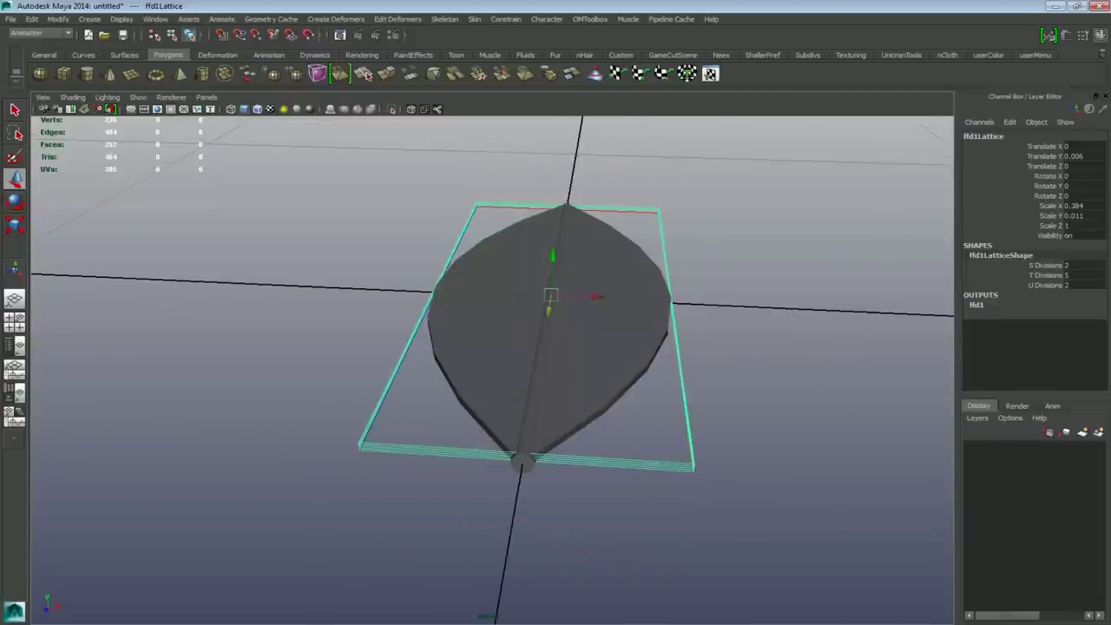
click(1084, 266)
text(3)
key(Return)
Raise the lattice points along both long sides of the leaf to fold it into a V along the stem.
alt+drag(552, 347, 551, 398)
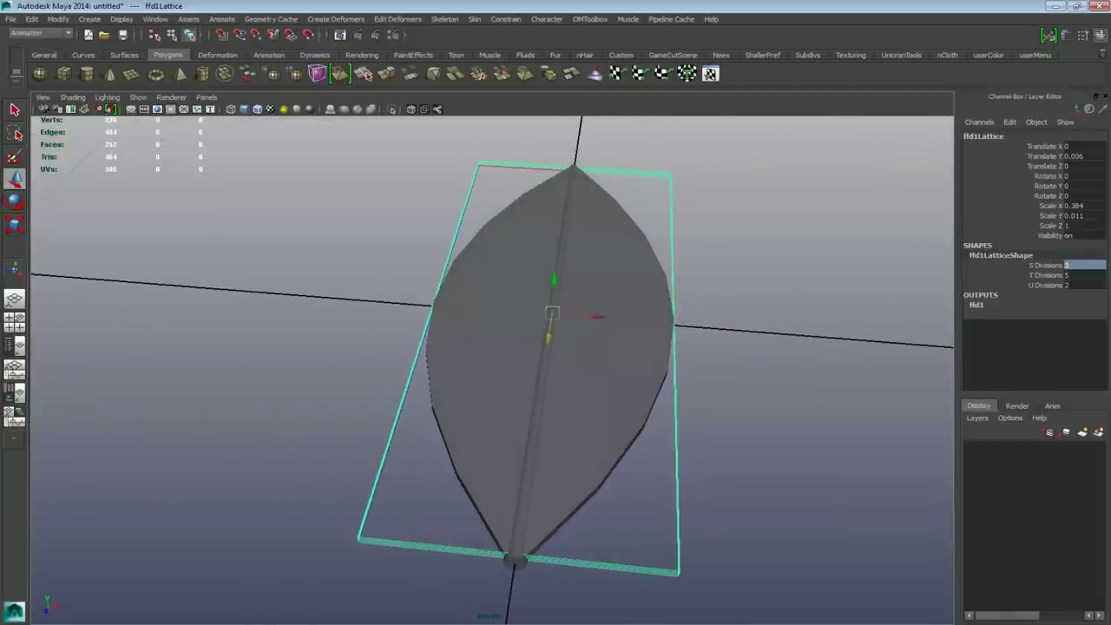
right_drag(675, 390, 675, 347)
alt+drag(659, 373, 664, 298)
drag(510, 307, 588, 434)
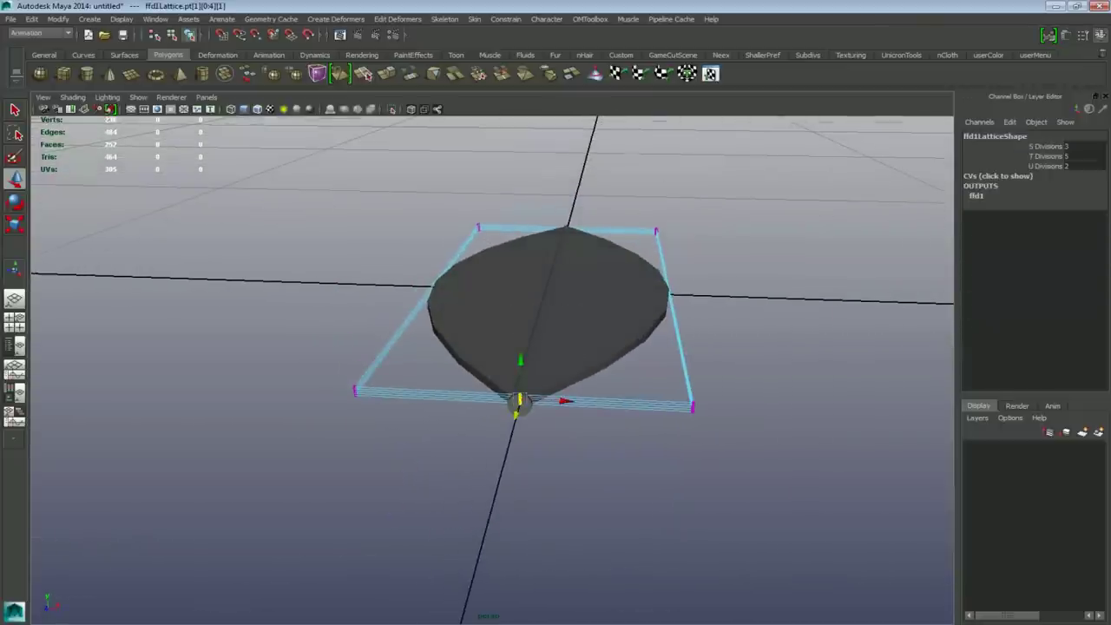
alt+drag(576, 382, 626, 371)
drag(376, 181, 484, 432)
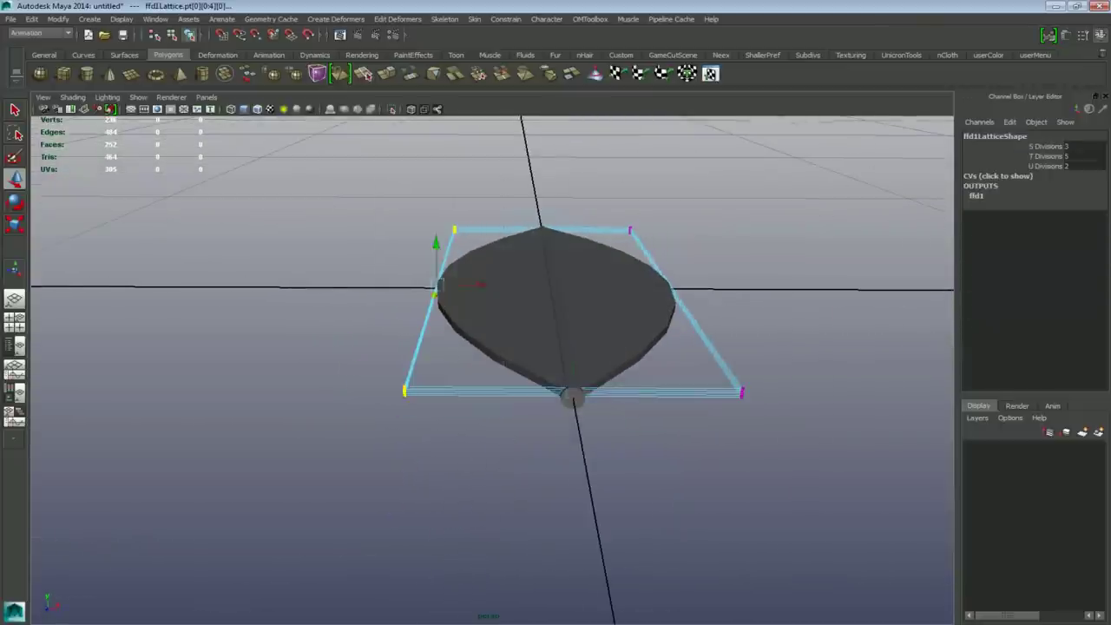
alt+drag(556, 391, 468, 371)
shift+drag(609, 204, 716, 416)
click(548, 245)
drag(548, 246, 571, 204)
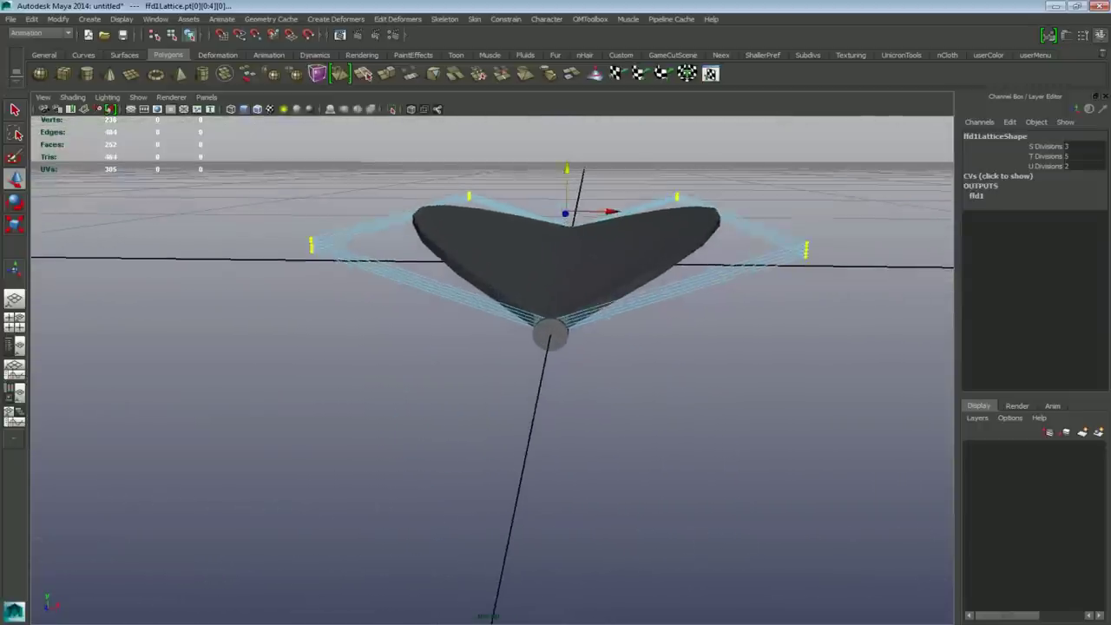
alt+middle_drag(571, 209, 562, 243)
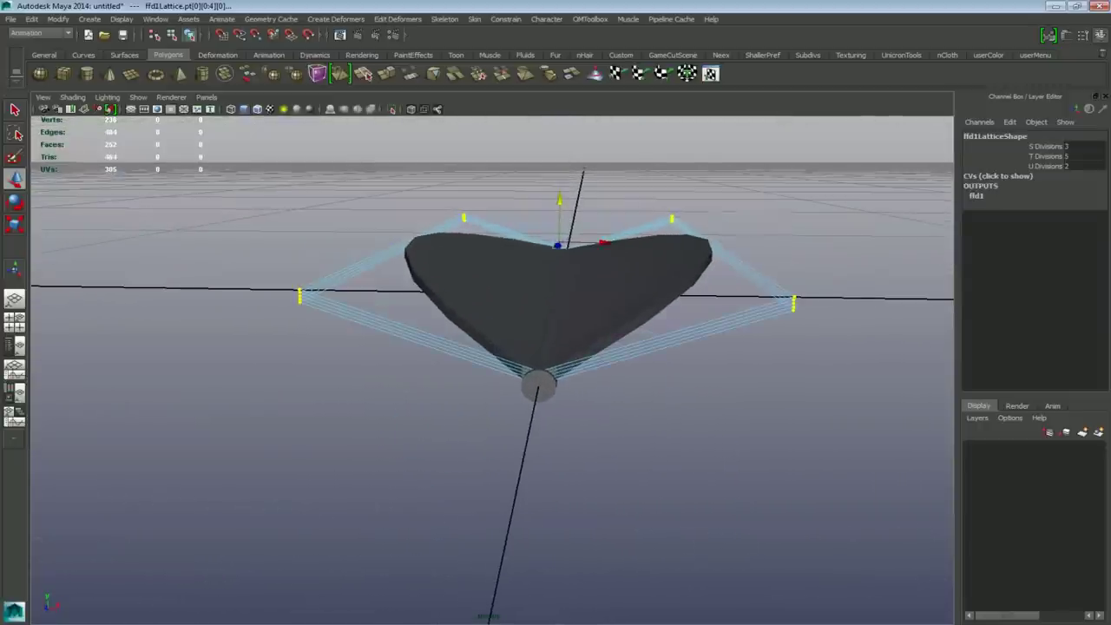
Set the Local Influence S, T and U of the leaf's lattice deformer to 10.
click(977, 196)
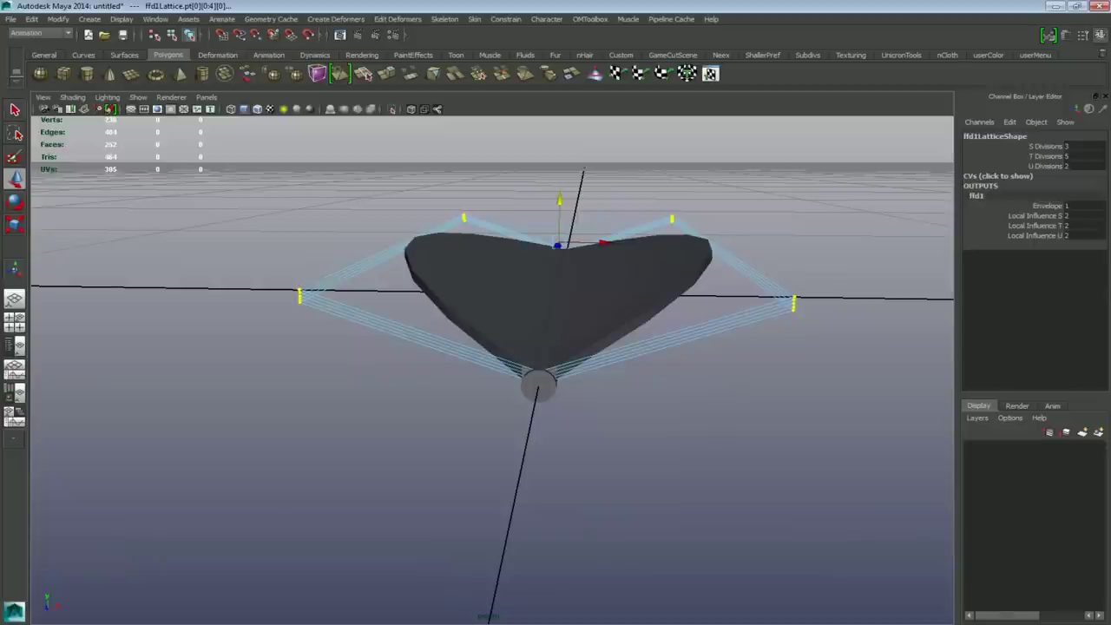
click(1082, 216)
shift+click(1083, 235)
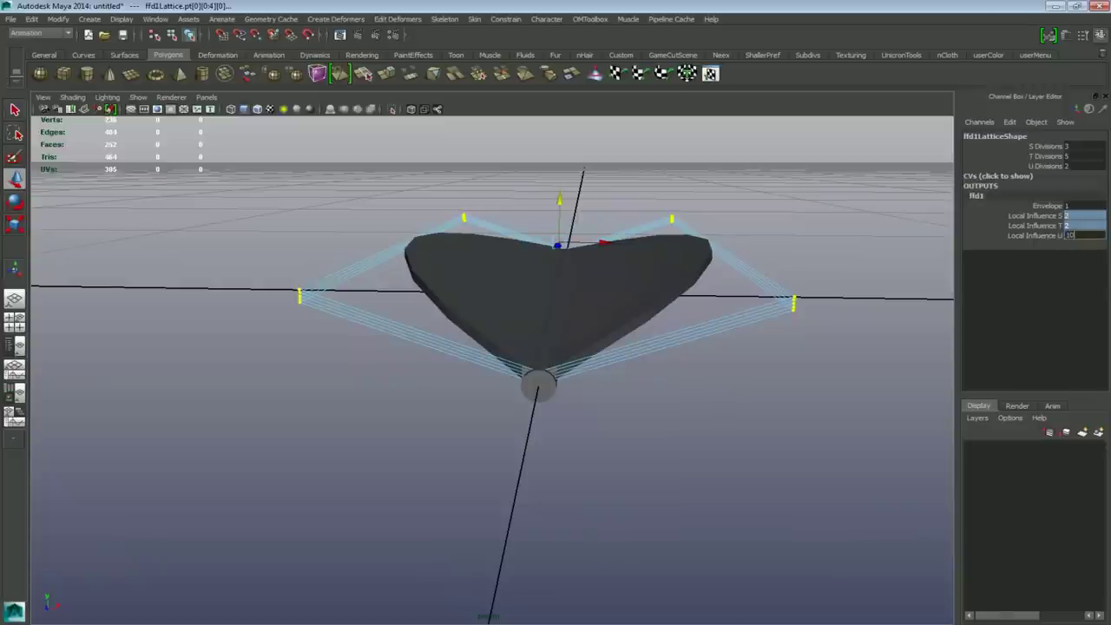
key(Return)
Raise the lattice's side points and lower its middle row to fold the leaf into a smooth V along the stem.
mouse_move(559, 201)
mouse_down()
mouse_move(559, 248)
mouse_move(559, 193)
mouse_up()
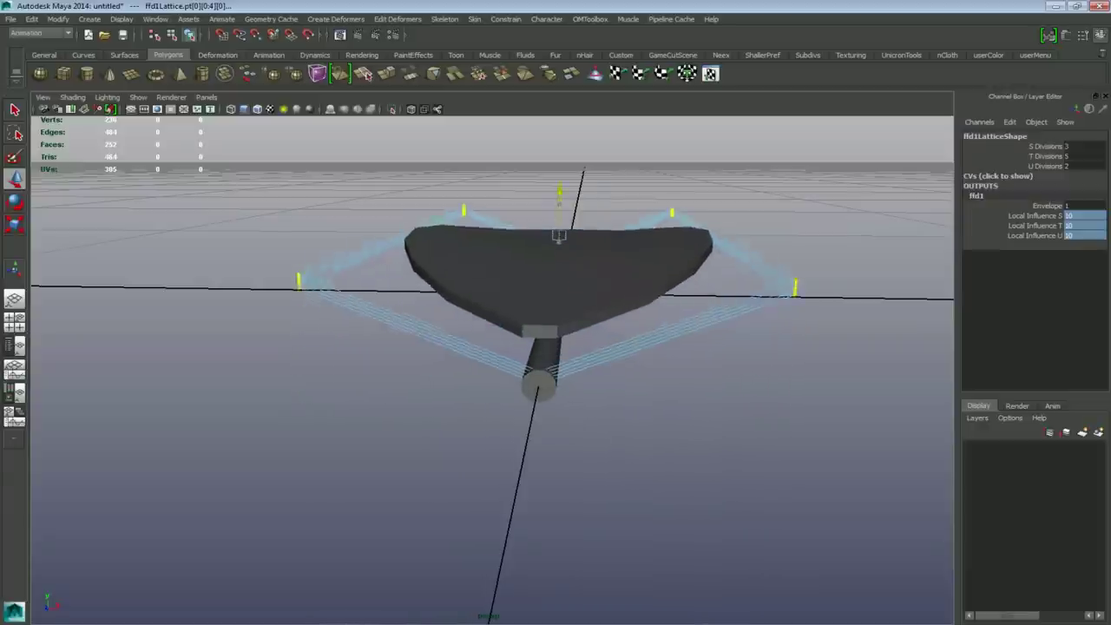
drag(559, 235, 558, 209)
drag(610, 506, 610, 507)
drag(558, 252, 557, 339)
alt+drag(557, 339, 531, 342)
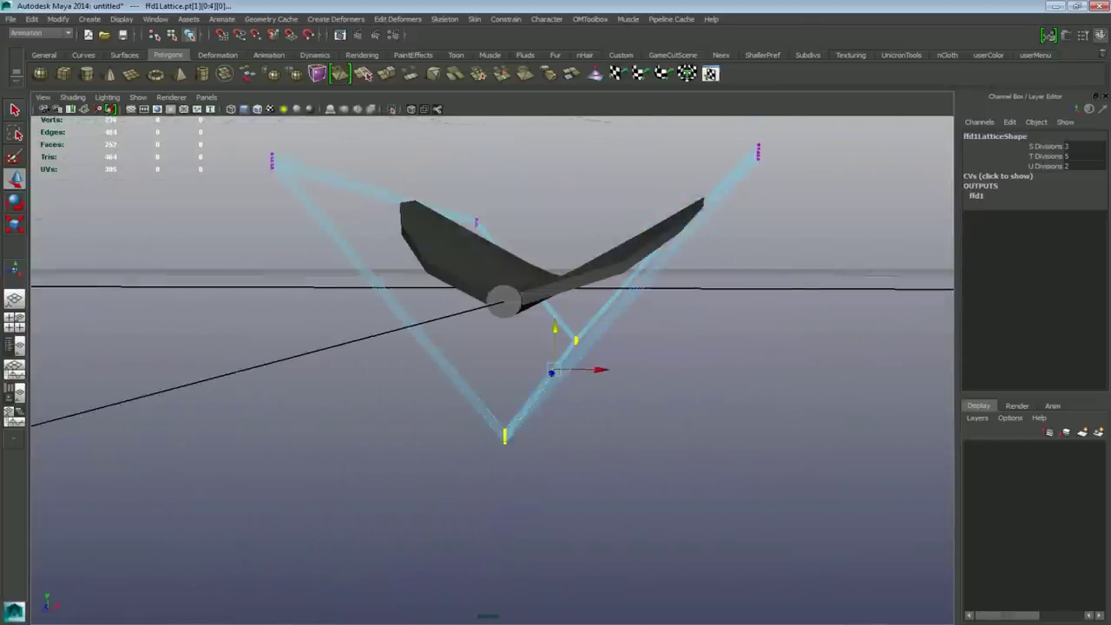
alt+right_drag(531, 343, 460, 330)
drag(310, 169, 706, 246)
mouse_move(545, 187)
mouse_down()
mouse_move(545, 202)
mouse_move(545, 187)
mouse_up()
Select the folded leaf and delete all history in the scene to bake in the lattice shape.
click(520, 290)
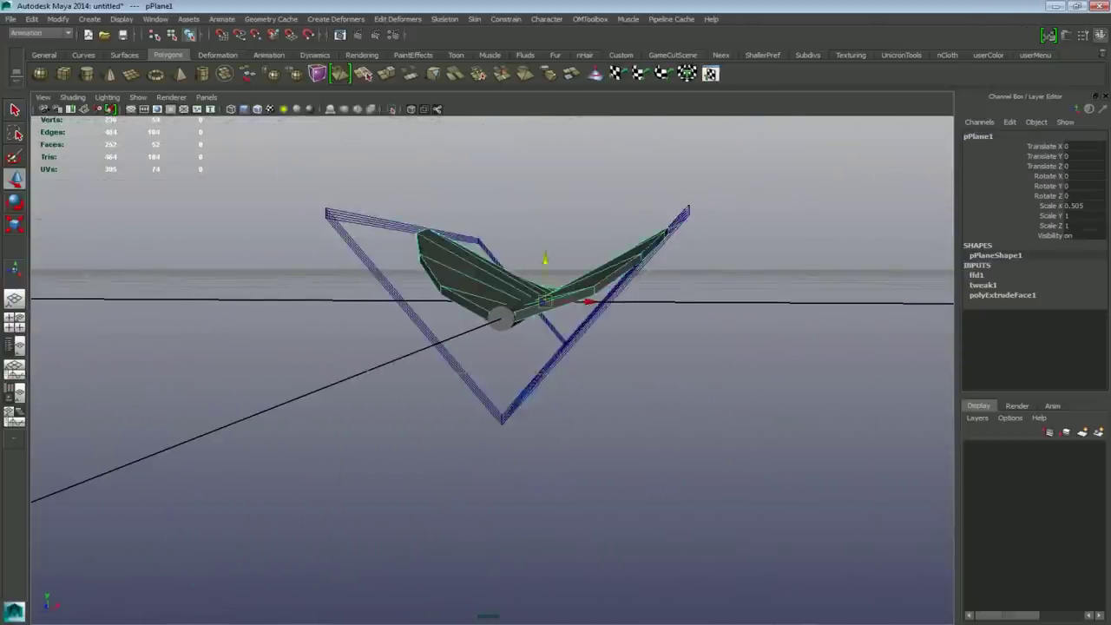
alt+drag(521, 291, 547, 373)
click(32, 19)
mouse_move(67, 159)
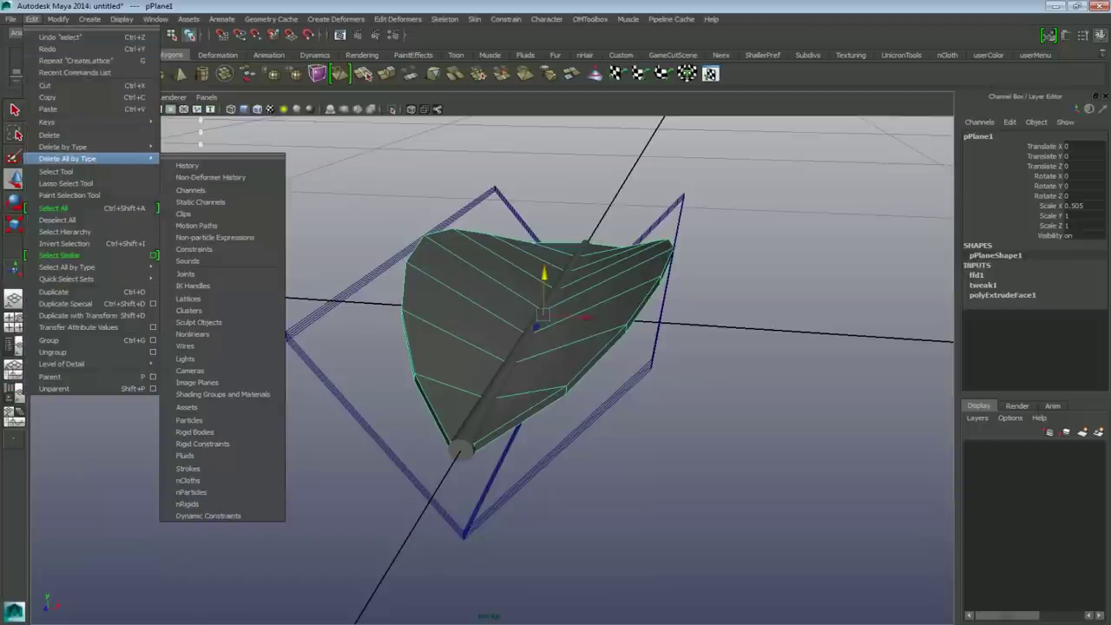
click(187, 166)
Add the stem to the leaf selection and combine both into a single polygon mesh.
alt+drag(485, 347, 386, 346)
shift+click(399, 399)
alt+drag(400, 399, 373, 399)
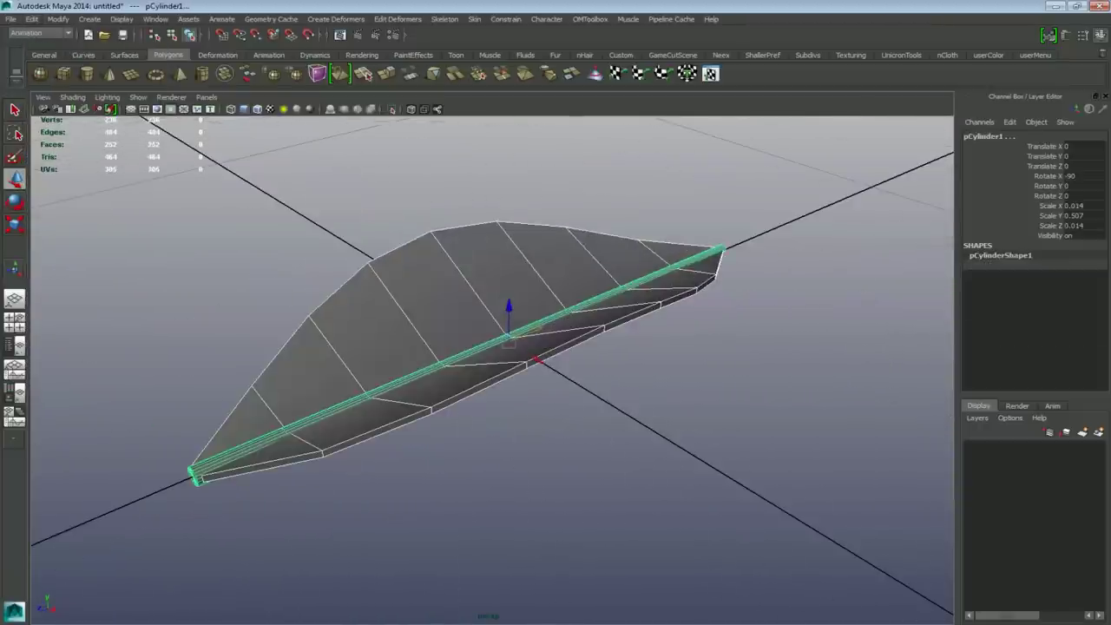
click(40, 33)
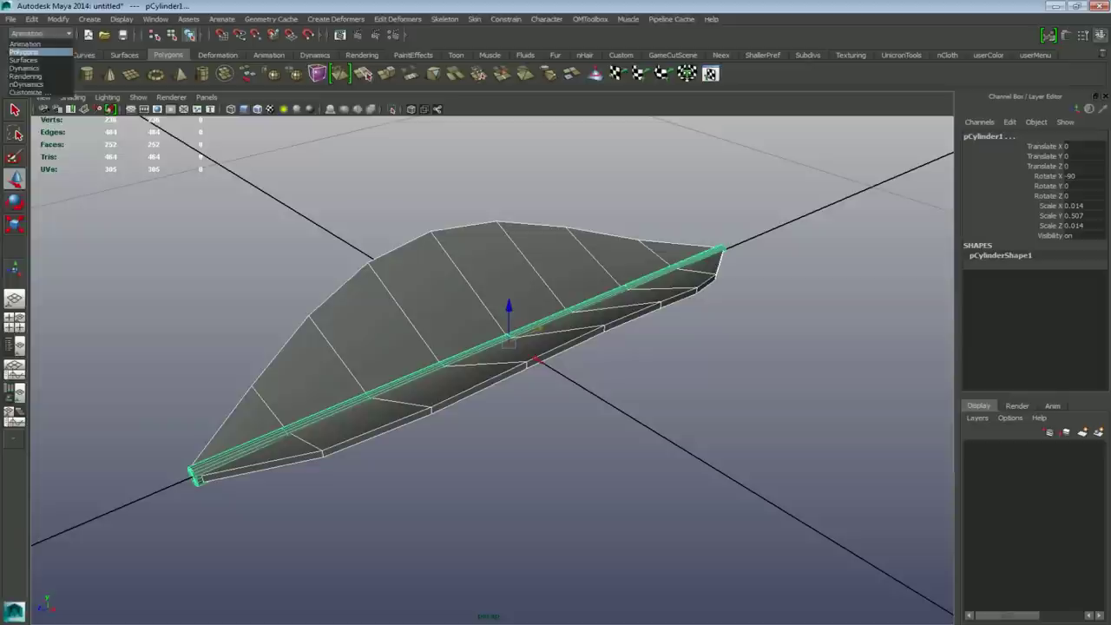
click(28, 51)
click(247, 19)
click(268, 37)
Add a Lattice deformer to the combined leaf with U Divisions 4 and Local Influence S, T and U 10.
alt+drag(364, 347, 386, 286)
alt+middle_drag(386, 286, 424, 291)
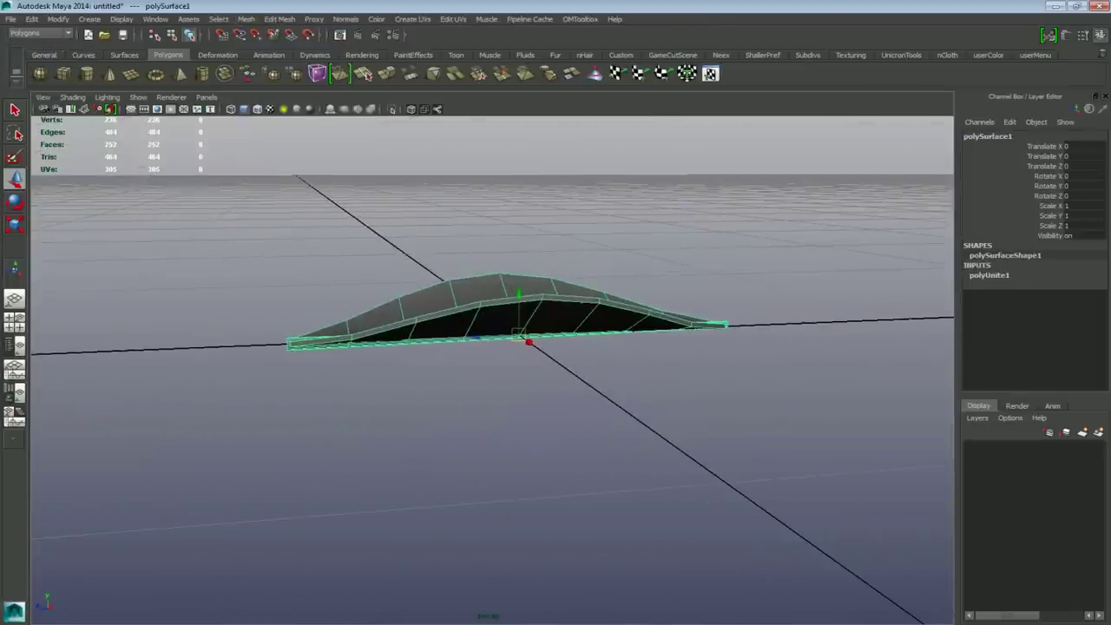
click(40, 33)
click(24, 44)
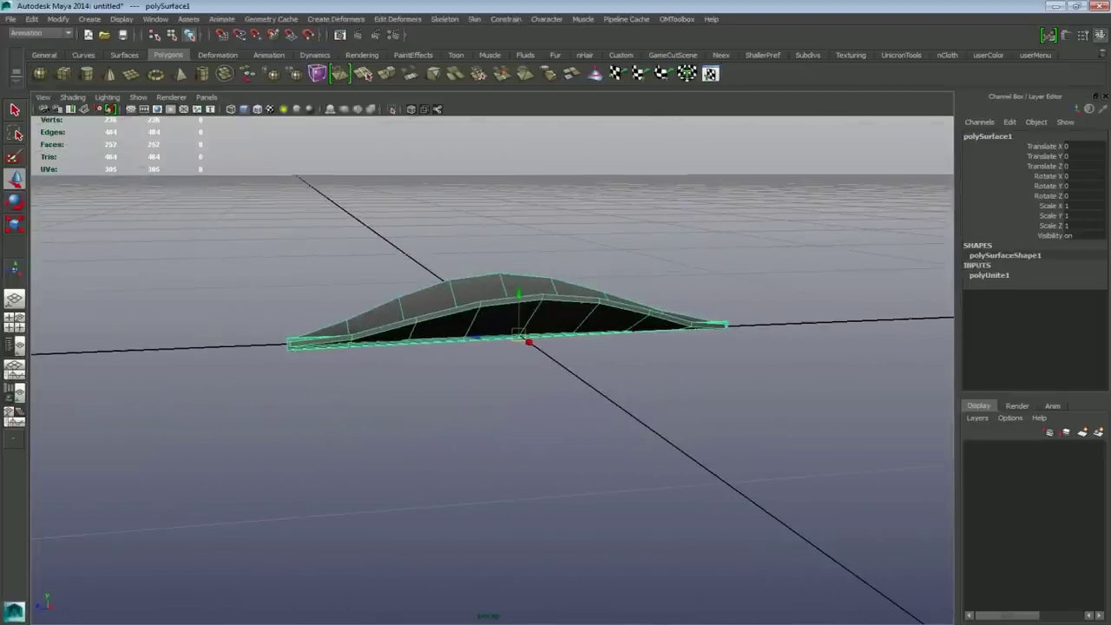
click(336, 19)
click(334, 49)
alt+drag(416, 251, 408, 334)
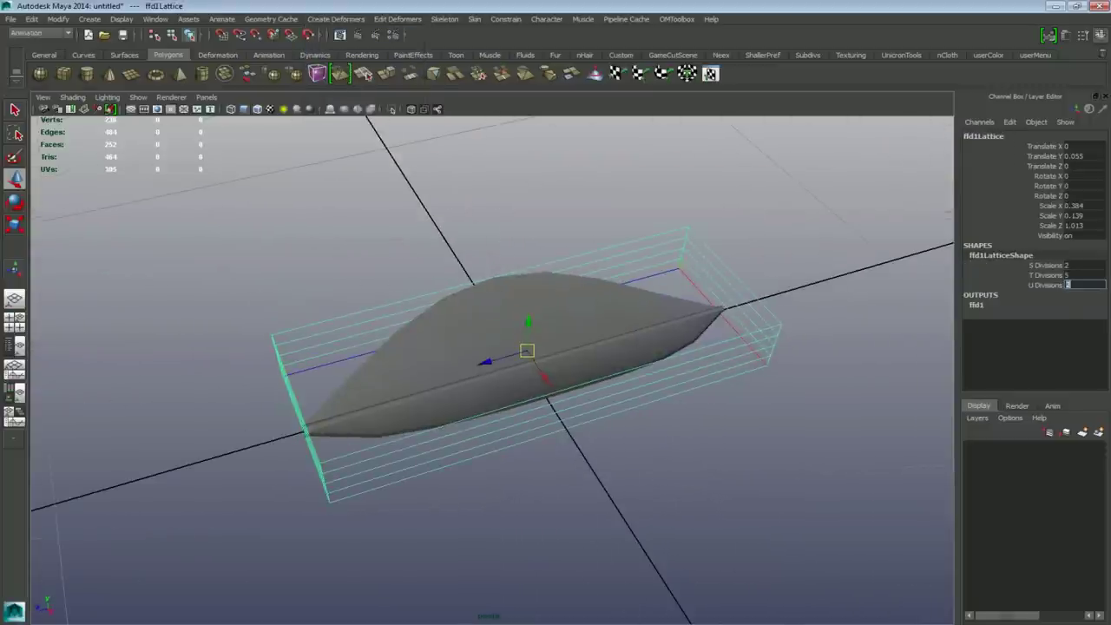
key(Return)
alt+drag(520, 368, 514, 299)
drag(1083, 325, 1083, 345)
key(Return)
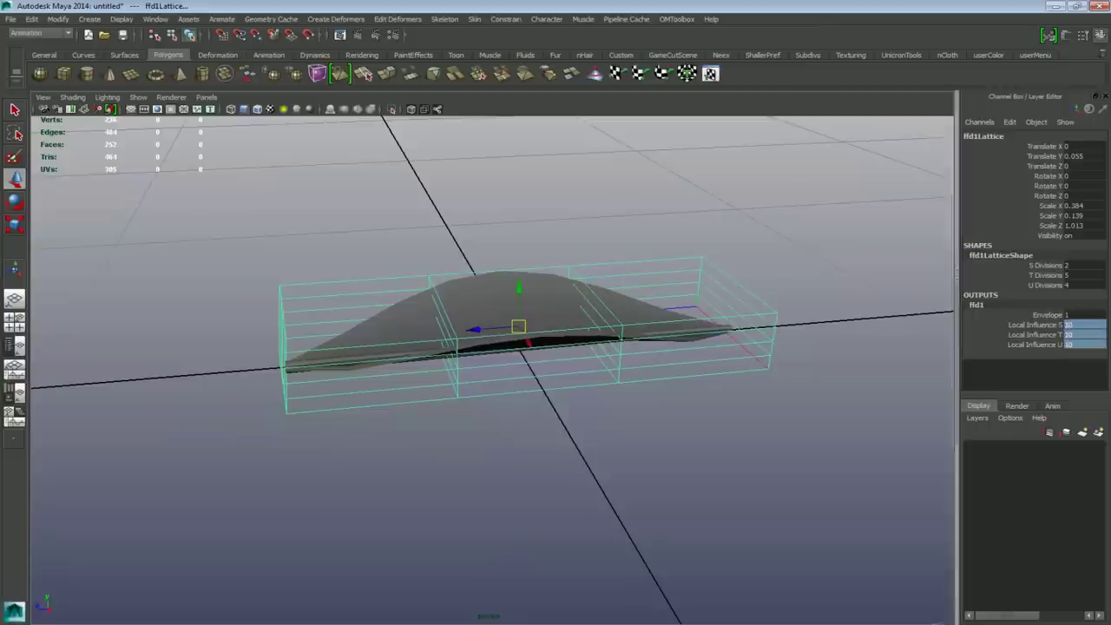
Raise the two middle rows of lattice points to arch the leaf lengthwise and delete the mesh's history.
key(F9)
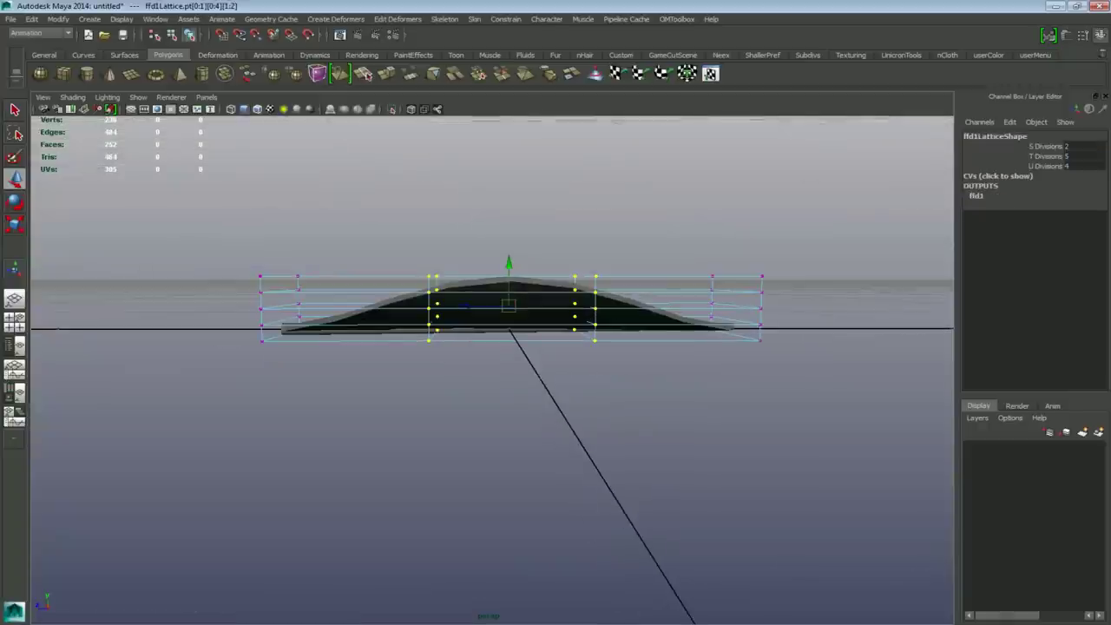
drag(506, 260, 609, 249)
click(499, 291)
alt+drag(499, 290, 524, 325)
click(32, 19)
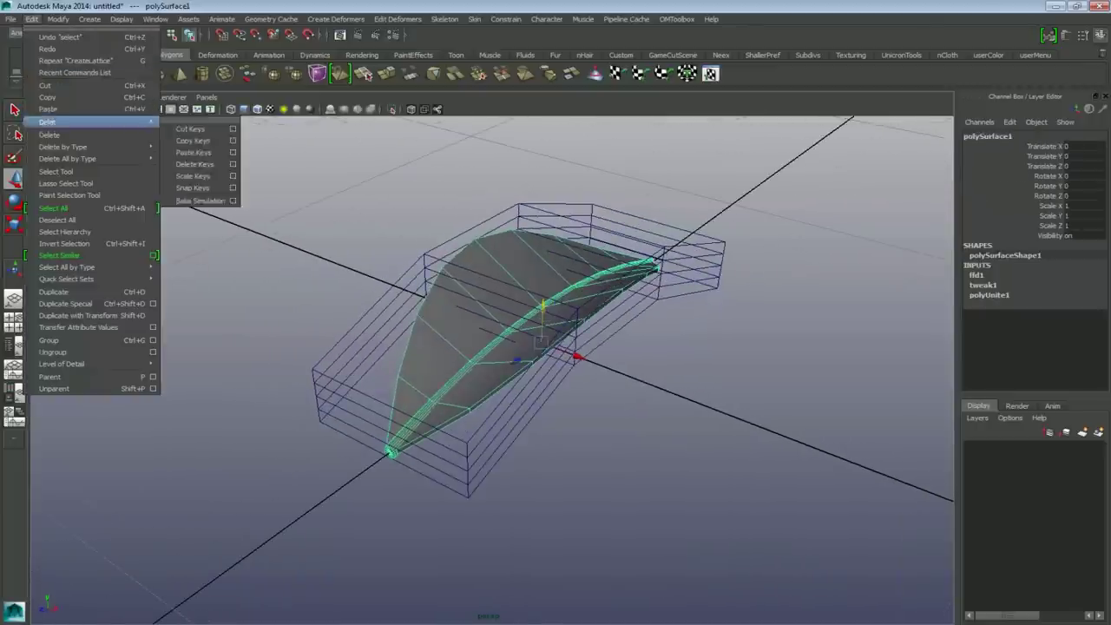
mouse_move(64, 147)
click(188, 153)
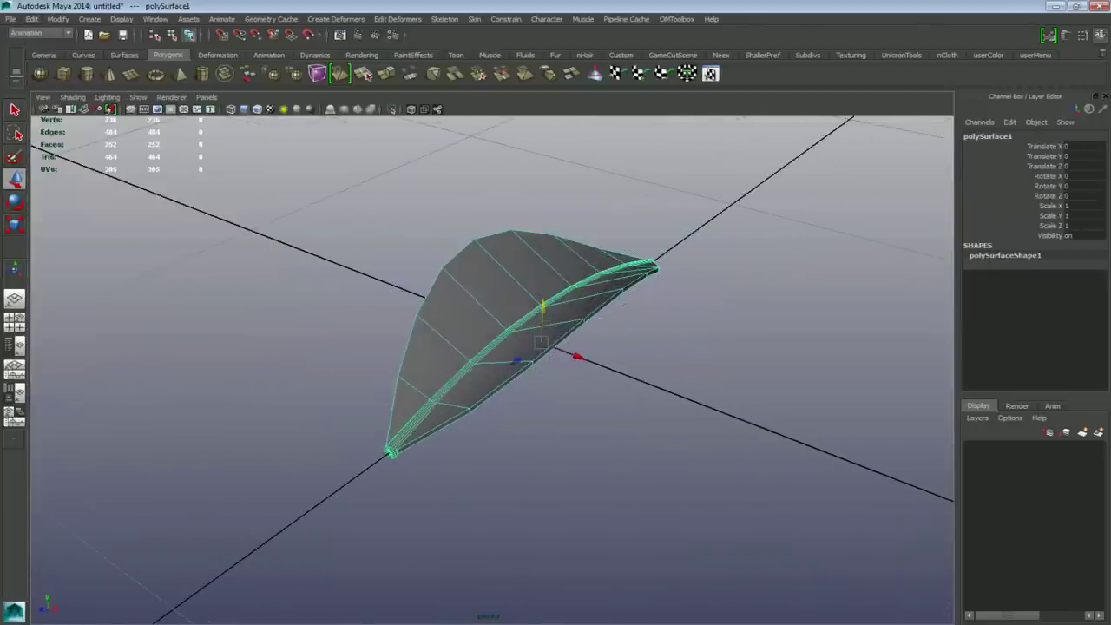
Scale the stem's tip vertices inward and move them back into the leaf so the stem ends within the leaf tip.
alt+drag(485, 286, 538, 316)
alt+right_drag(538, 317, 607, 325)
alt+drag(607, 325, 521, 260)
alt+middle_drag(521, 261, 347, 312)
alt+right_drag(347, 312, 486, 321)
alt+drag(486, 321, 517, 305)
key(F9)
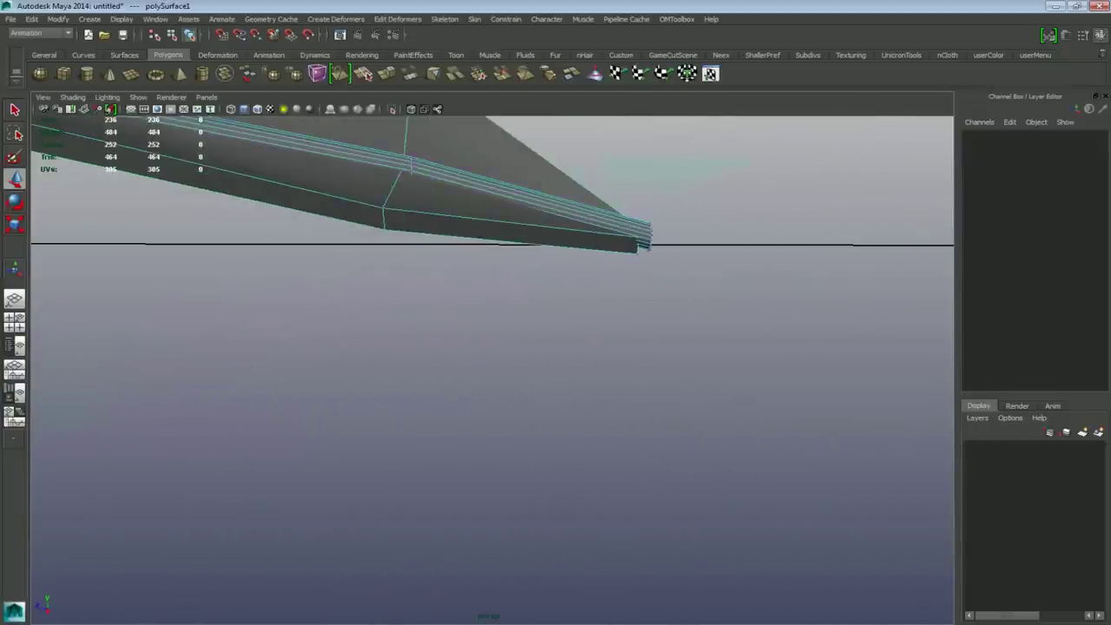
drag(686, 204, 643, 267)
key(r)
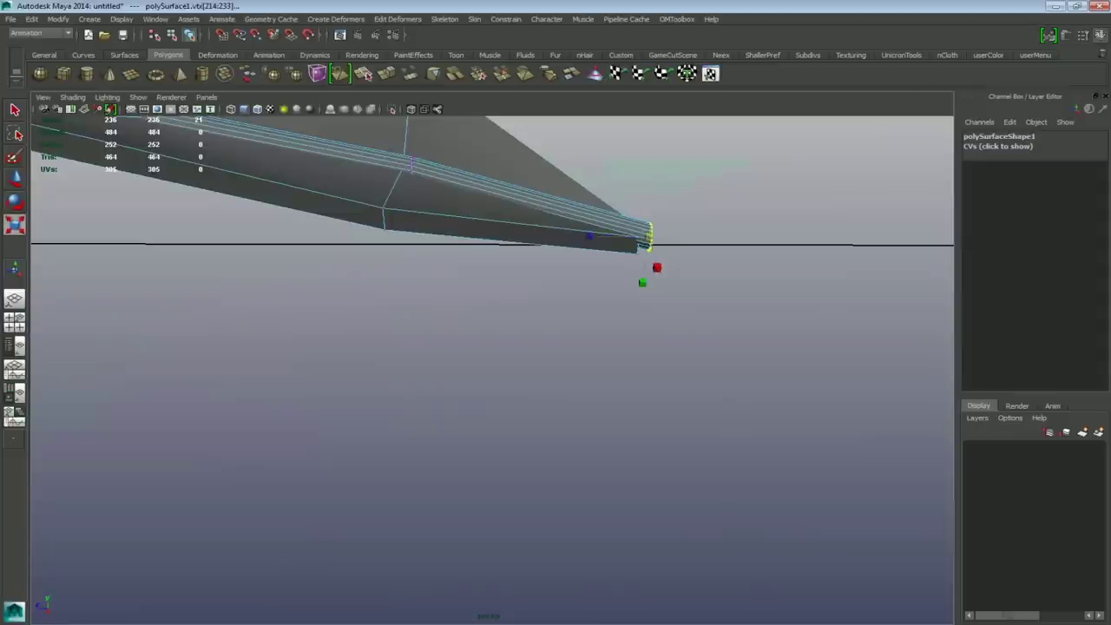
ctrl+drag(589, 236, 540, 236)
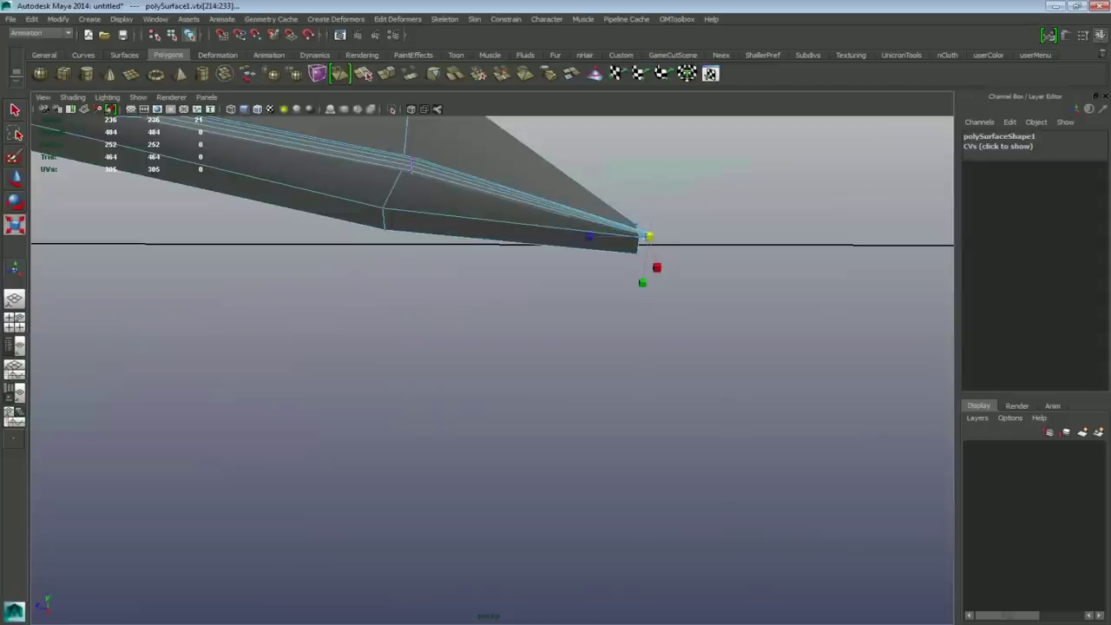
key(w)
drag(607, 236, 596, 236)
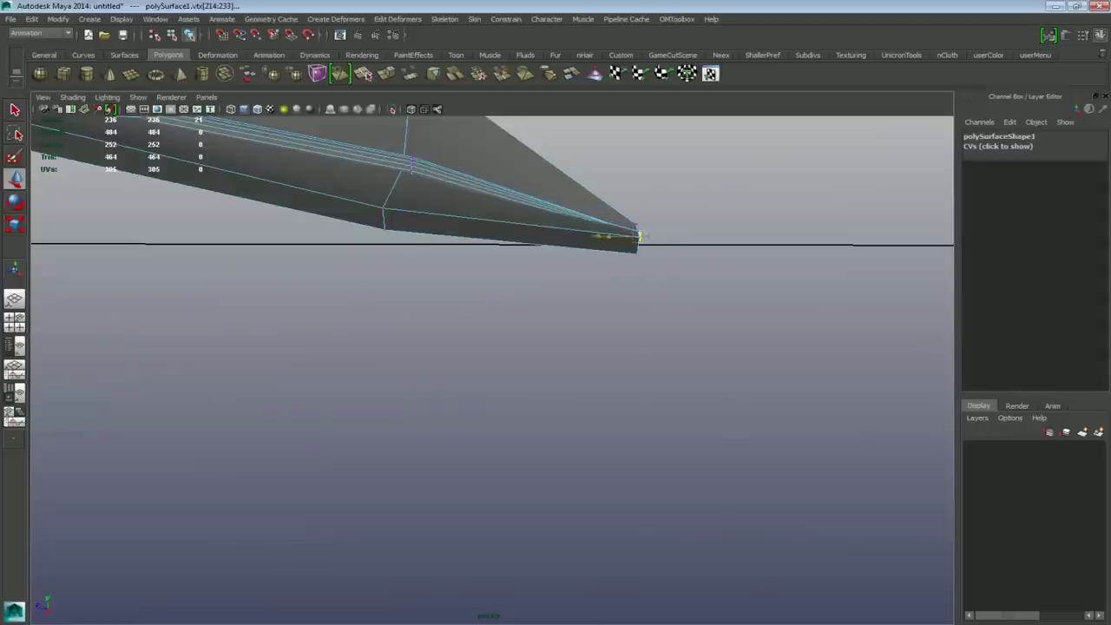
click(590, 338)
alt+drag(538, 339, 668, 429)
alt+middle_drag(512, 382, 738, 295)
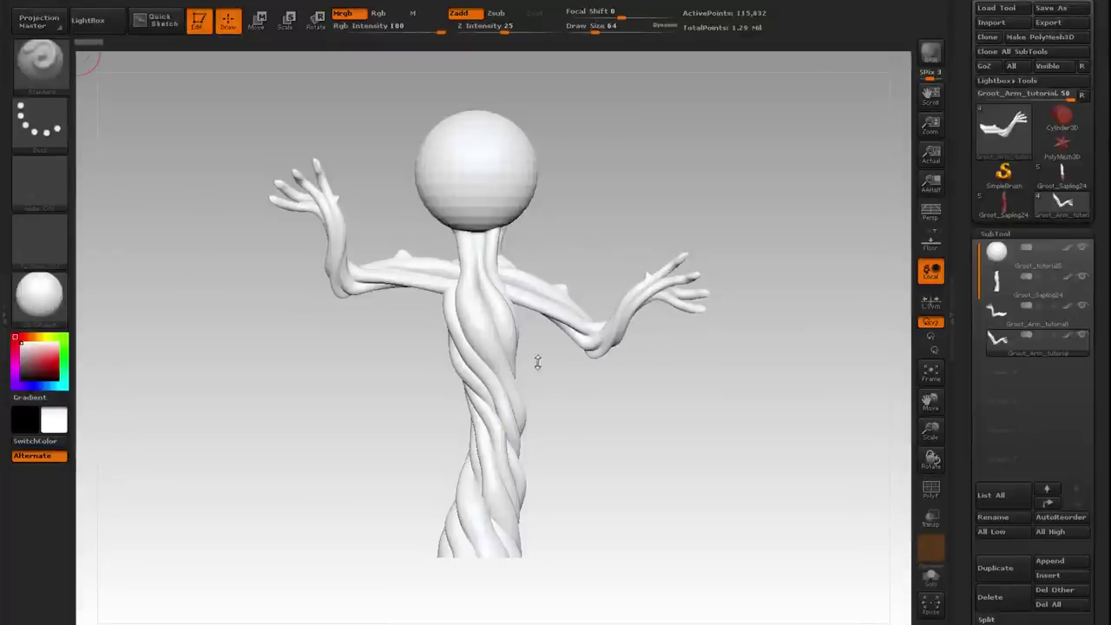
Switch to ZBrush, append a Sphere3D to the Groot tool as a placeholder subtool and make it active.
drag(970, 402, 974, 329)
click(1044, 490)
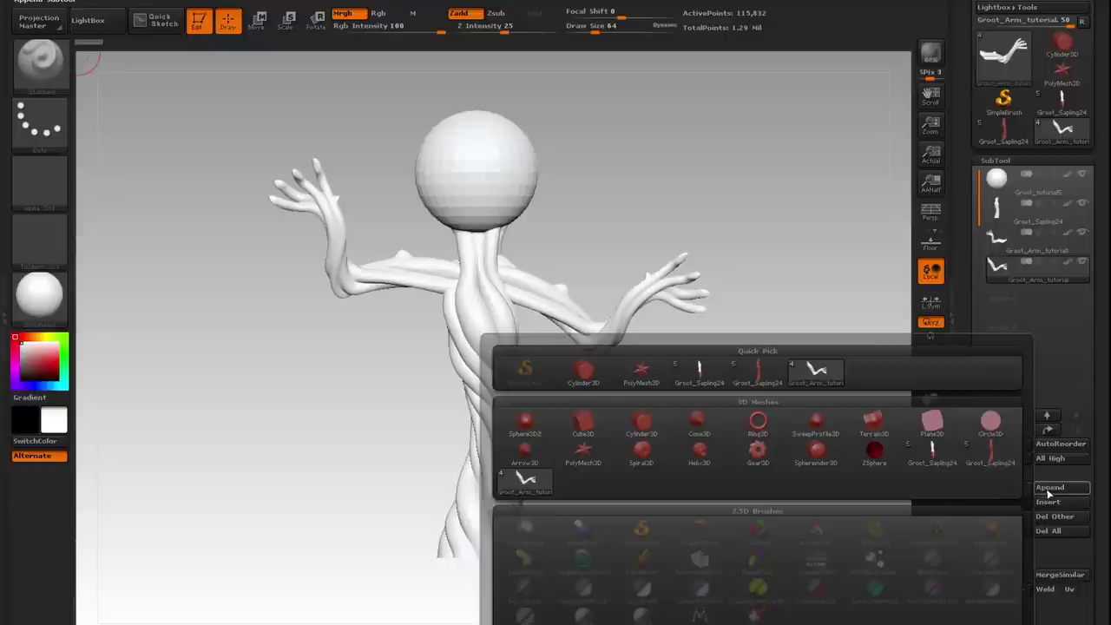
click(527, 423)
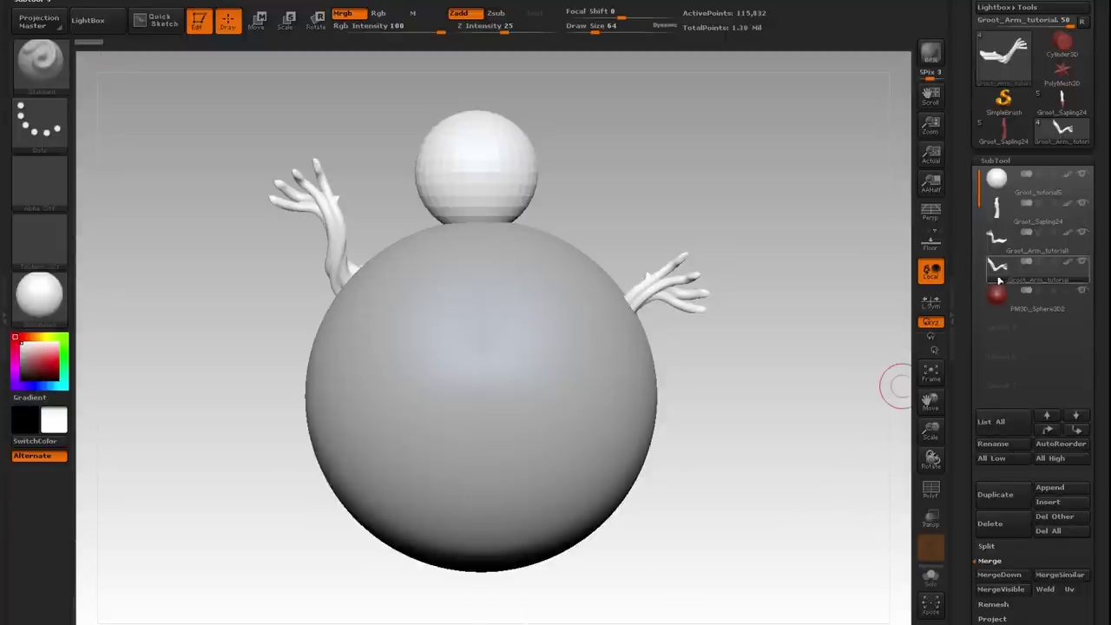
mouse_move(1009, 275)
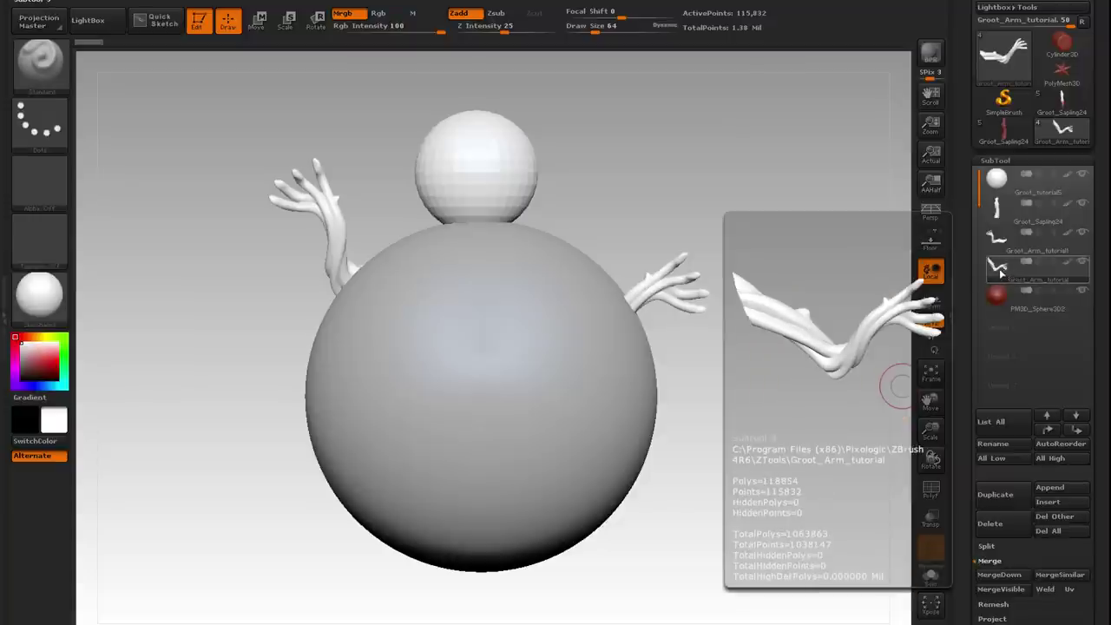
click(998, 296)
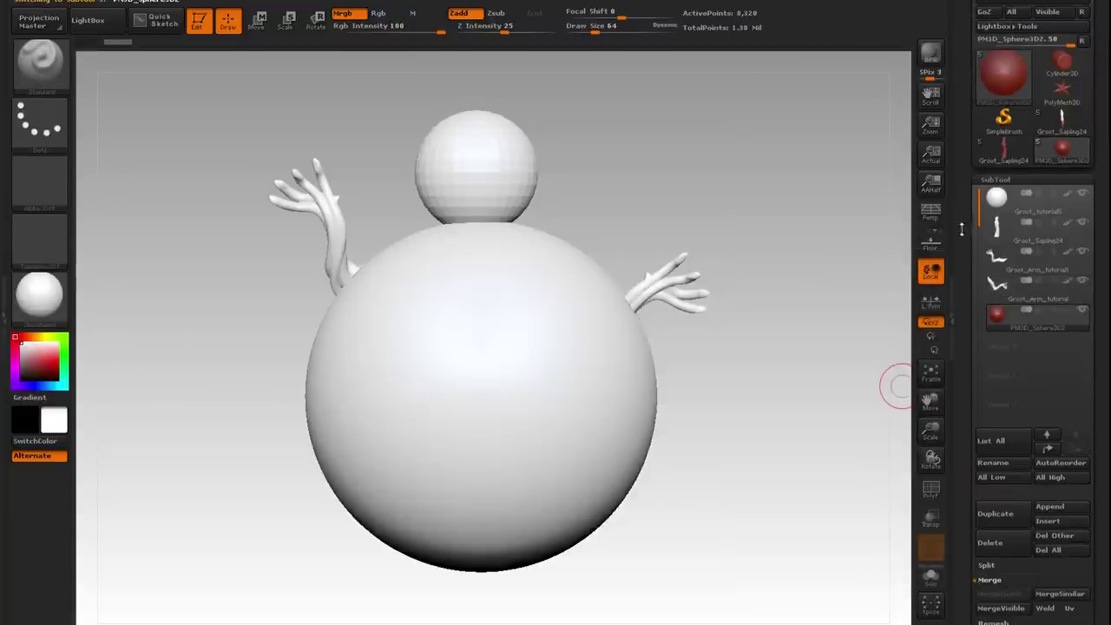
Import leaf.obj from the Desktop to replace the placeholder sphere subtool.
click(1000, 24)
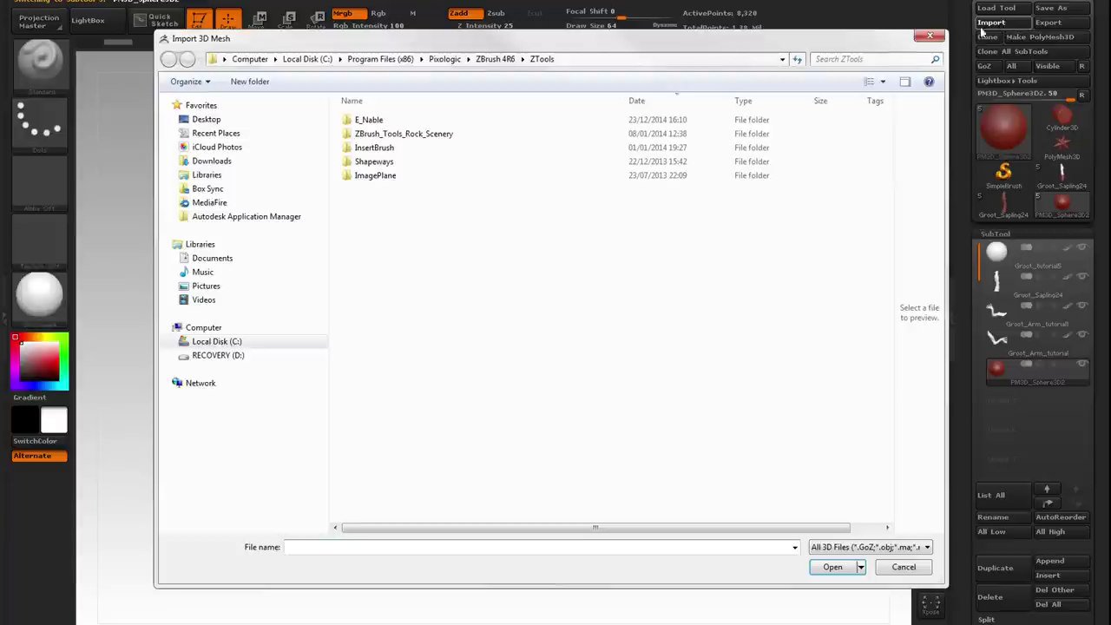
click(215, 119)
click(370, 127)
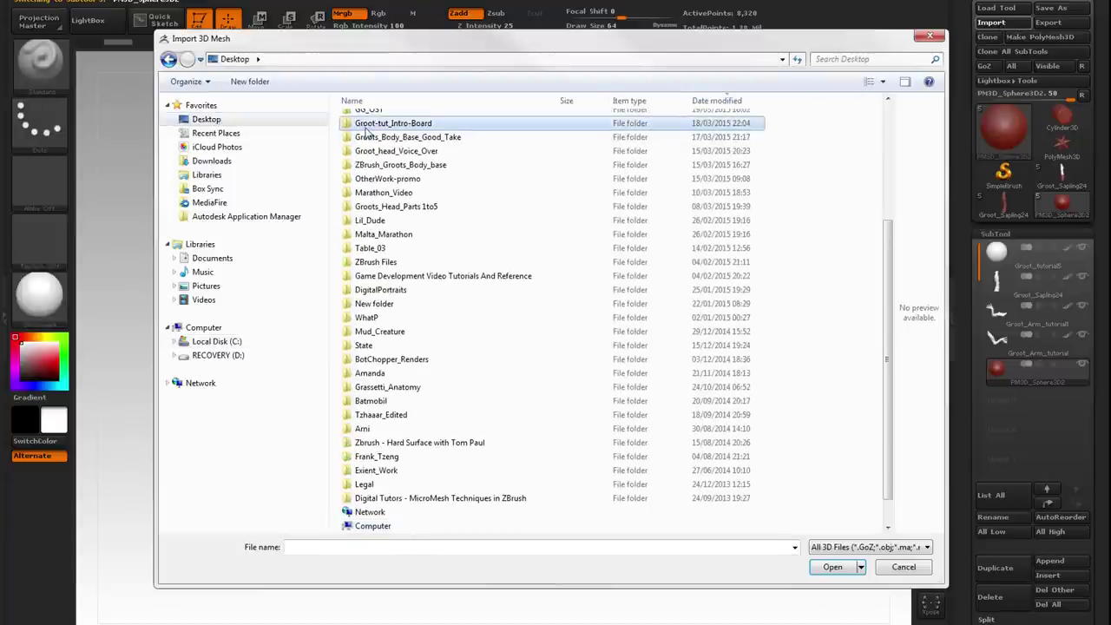
scroll(371, 130, up, 5)
click(374, 135)
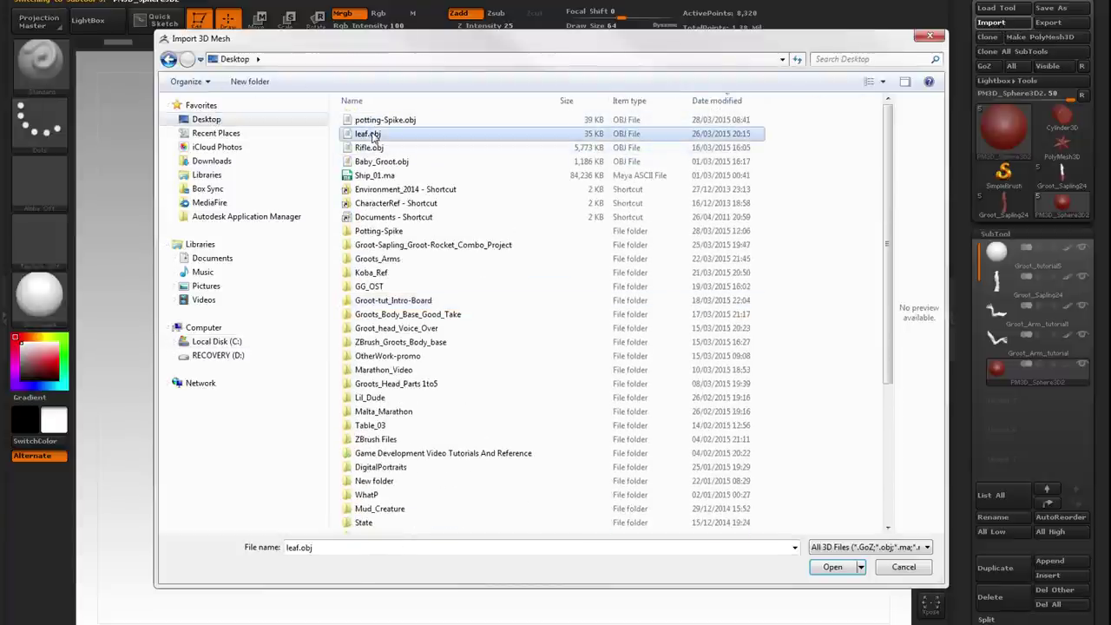
click(824, 564)
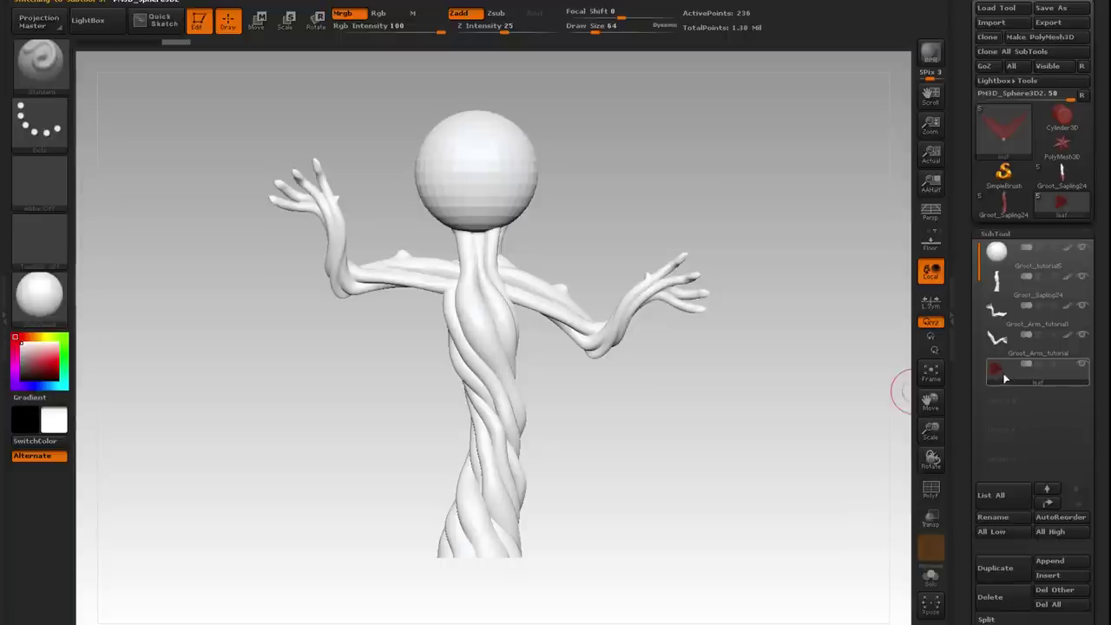
mouse_move(1000, 376)
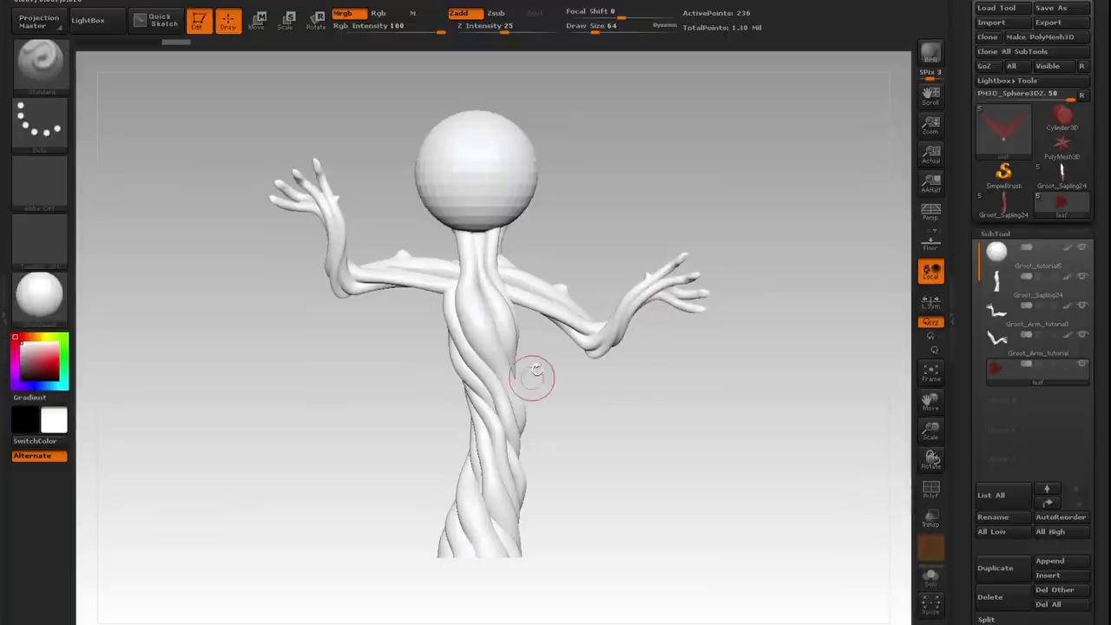
Move the leaf subtool up between the head and the raised hand using a transpose line, and place the line on the leaf.
click(36, 71)
click(597, 343)
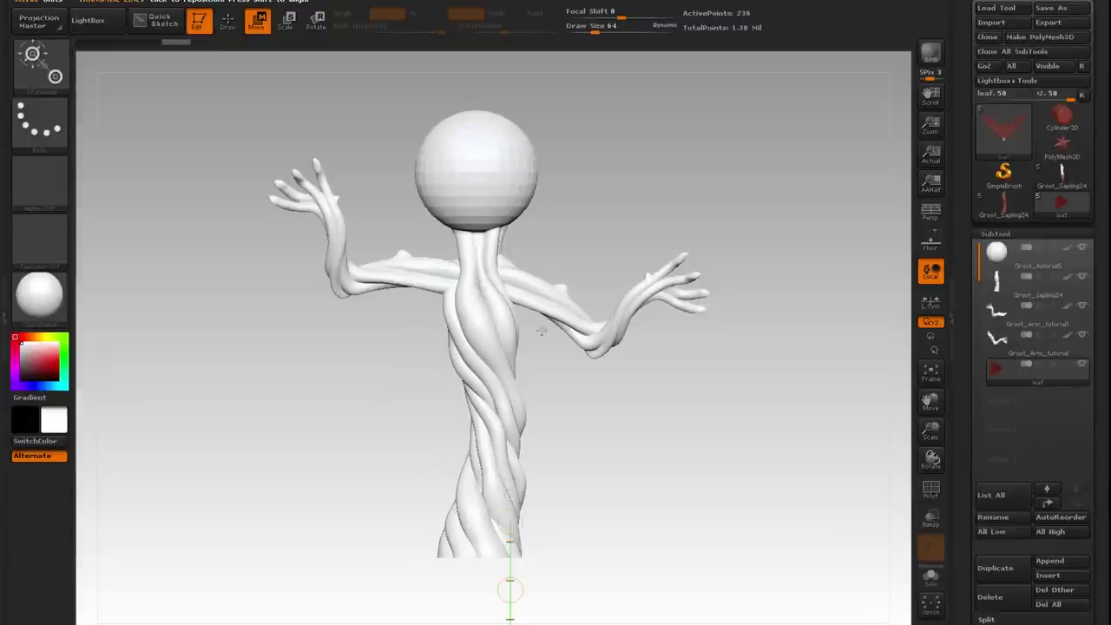
shift+drag(486, 402, 486, 262)
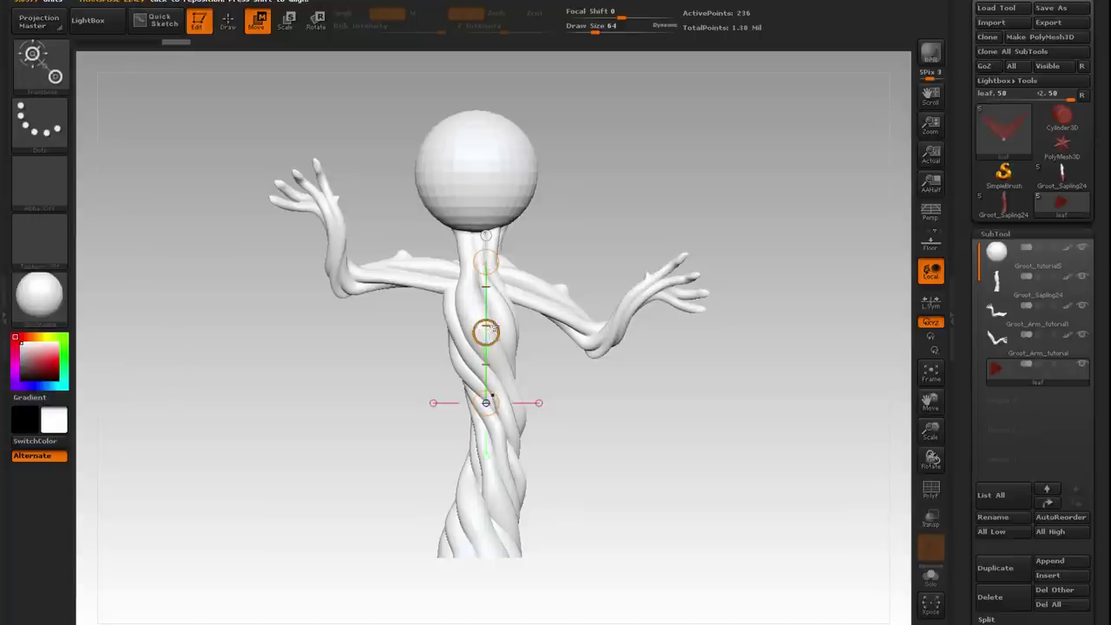
drag(488, 332, 489, 330)
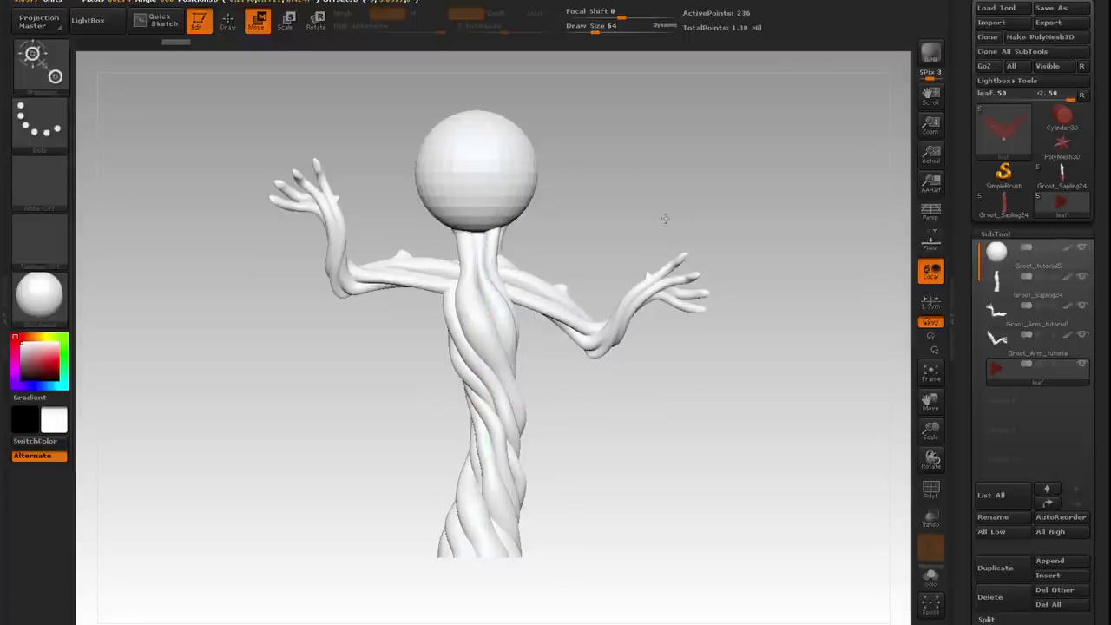
drag(598, 178, 603, 183)
click(597, 247)
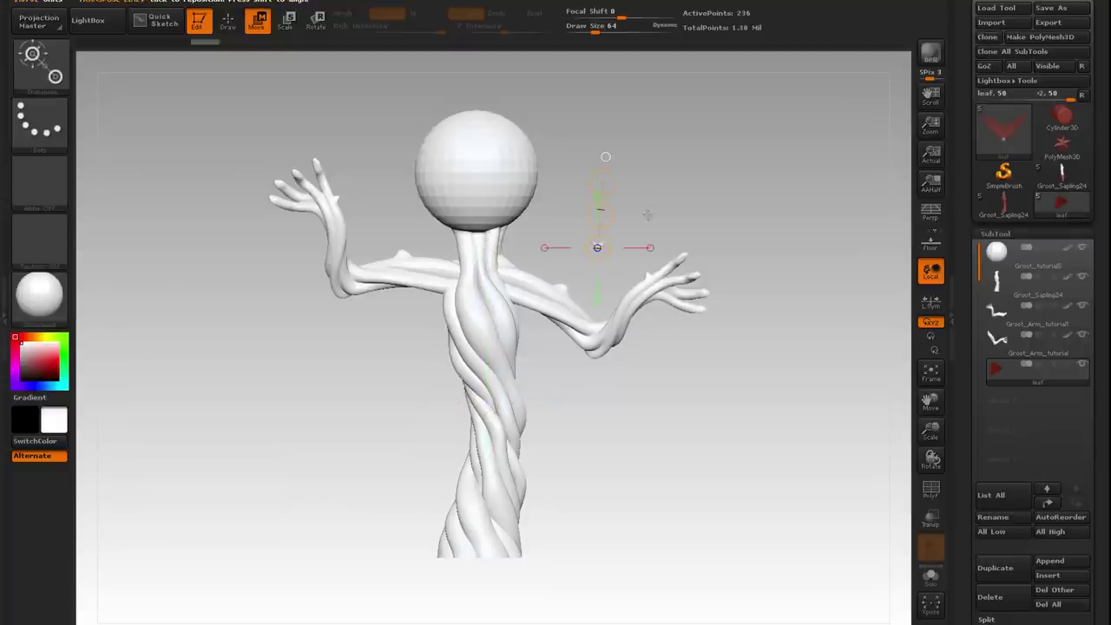
click(930, 375)
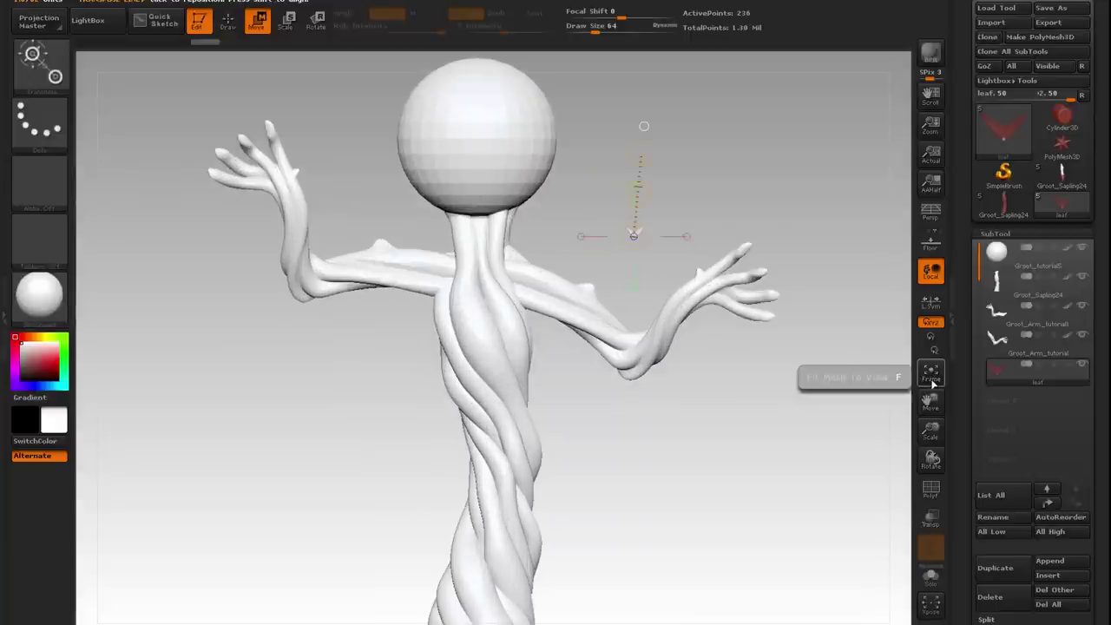
click(933, 383)
drag(932, 433, 719, 247)
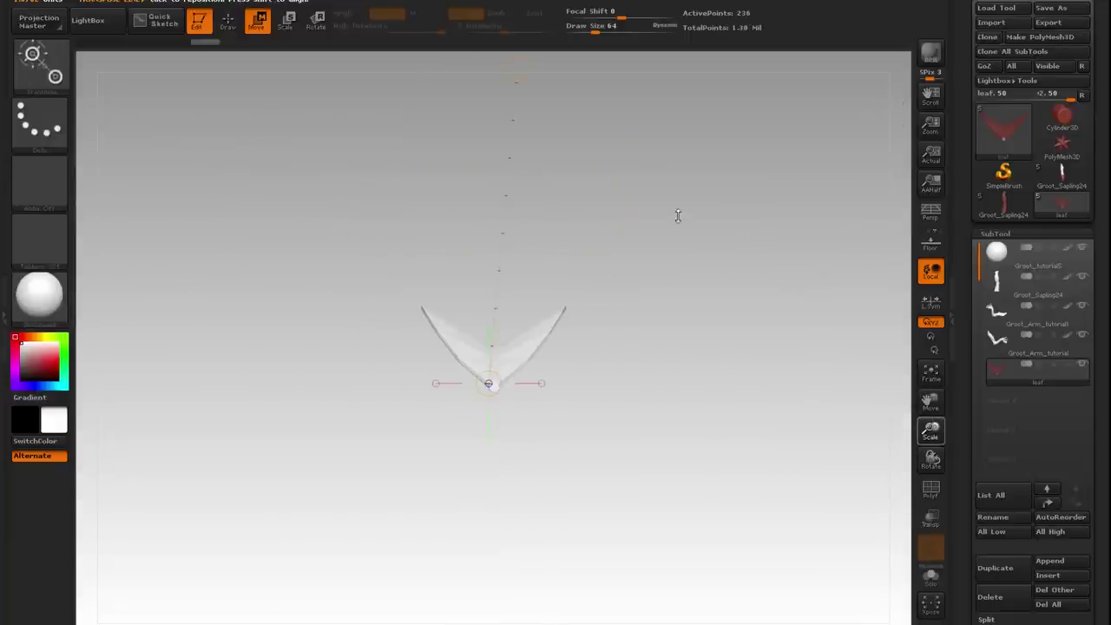
Rotate the leaf subtool with the transpose line so it turns out of its end-on orientation beside the head.
drag(677, 216, 713, 286)
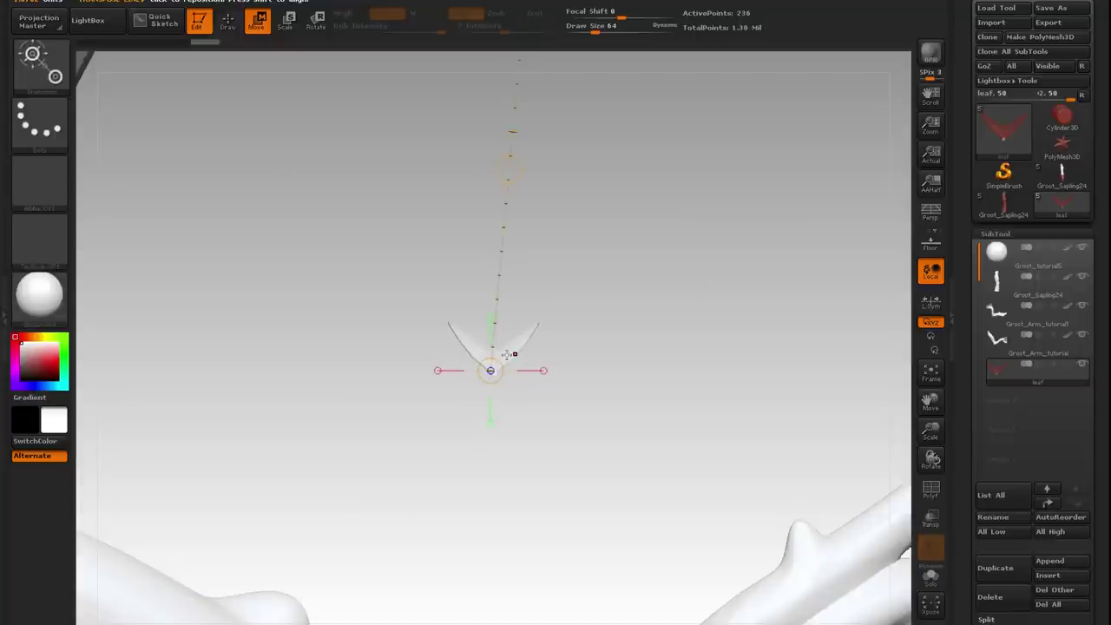
drag(930, 425, 907, 400)
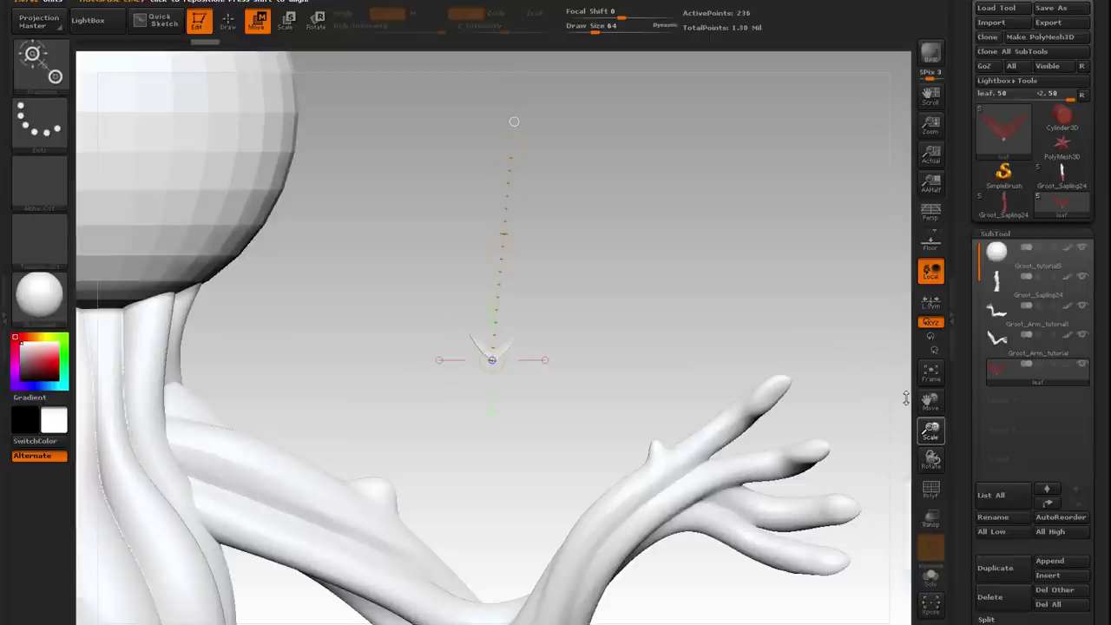
mouse_move(512, 344)
mouse_down()
mouse_move(553, 236)
mouse_move(518, 367)
mouse_move(528, 320)
mouse_up()
click(320, 20)
drag(553, 236, 330, 84)
mouse_move(466, 336)
mouse_down()
mouse_move(568, 388)
mouse_move(515, 213)
mouse_move(495, 199)
mouse_move(491, 215)
mouse_up()
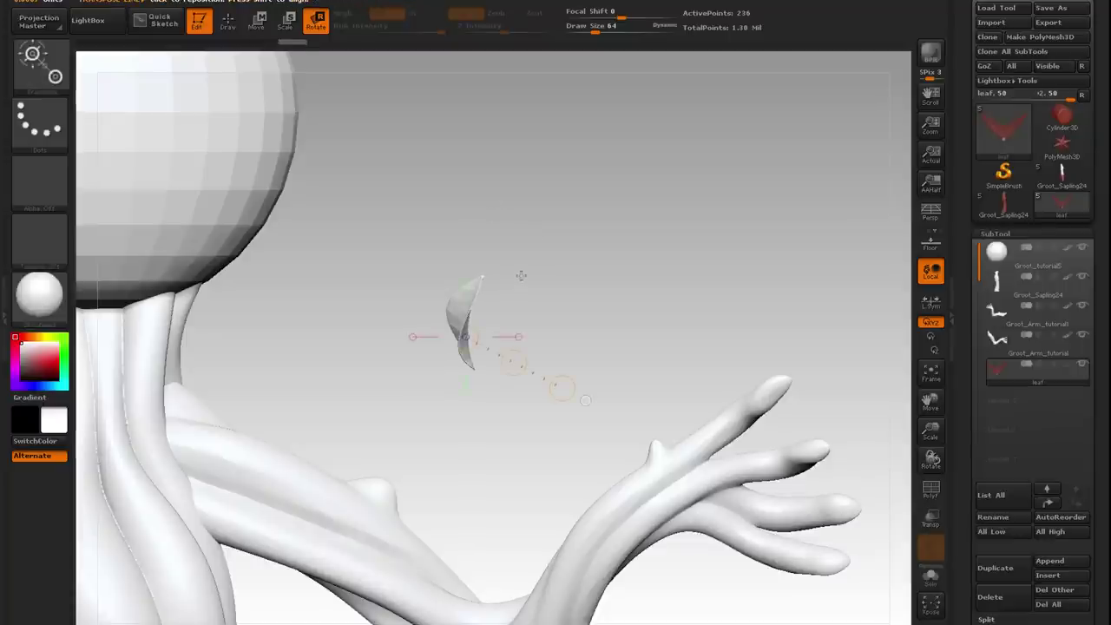
drag(535, 333, 452, 310)
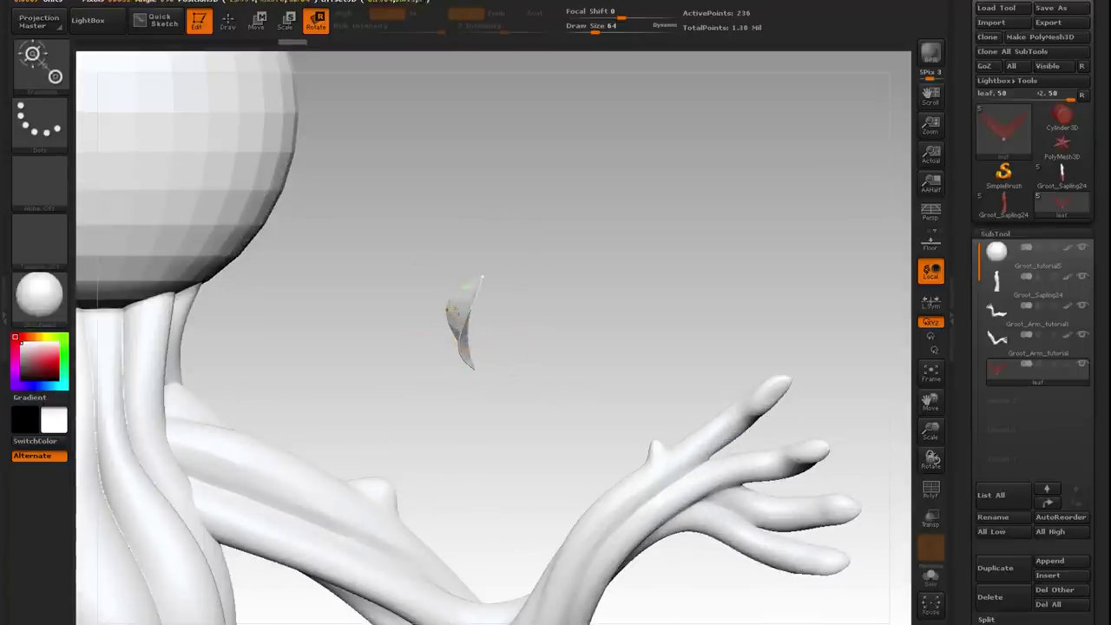
Rotate the leaf further until it stands upright with its broad face to the front and its stem pointing down.
drag(503, 235, 458, 334)
drag(478, 275, 361, 128)
drag(411, 227, 413, 230)
drag(449, 341, 450, 221)
mouse_move(447, 281)
mouse_down()
mouse_move(442, 255)
mouse_move(476, 452)
mouse_up()
Move the leaf onto the small stub on the raised forearm, correcting its placement from the side and from above.
click(257, 21)
drag(449, 341, 656, 363)
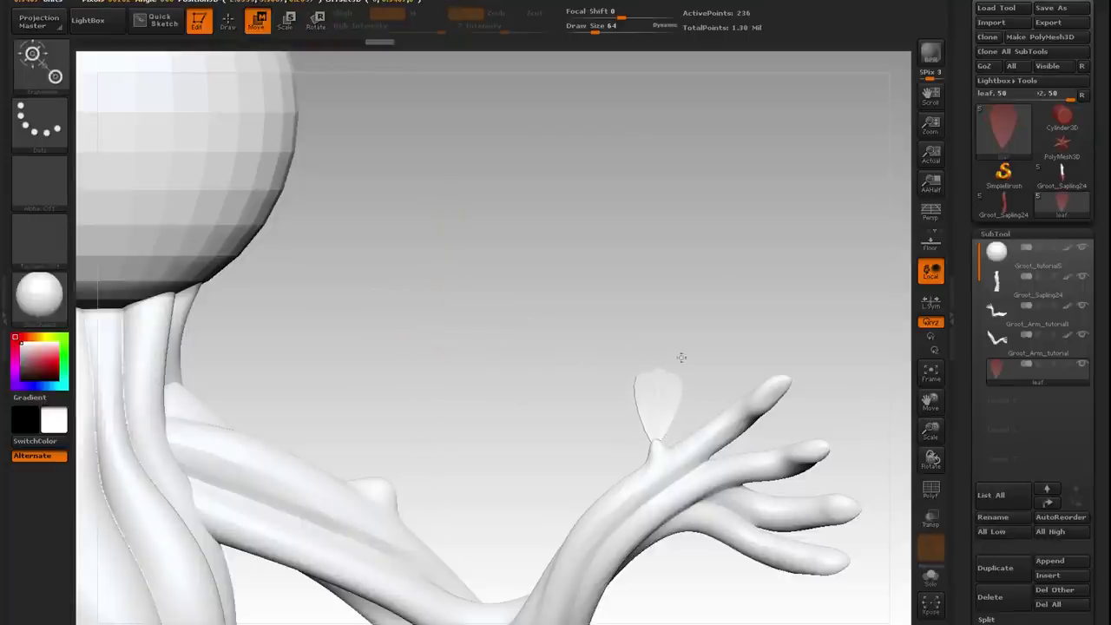
drag(681, 310, 669, 301)
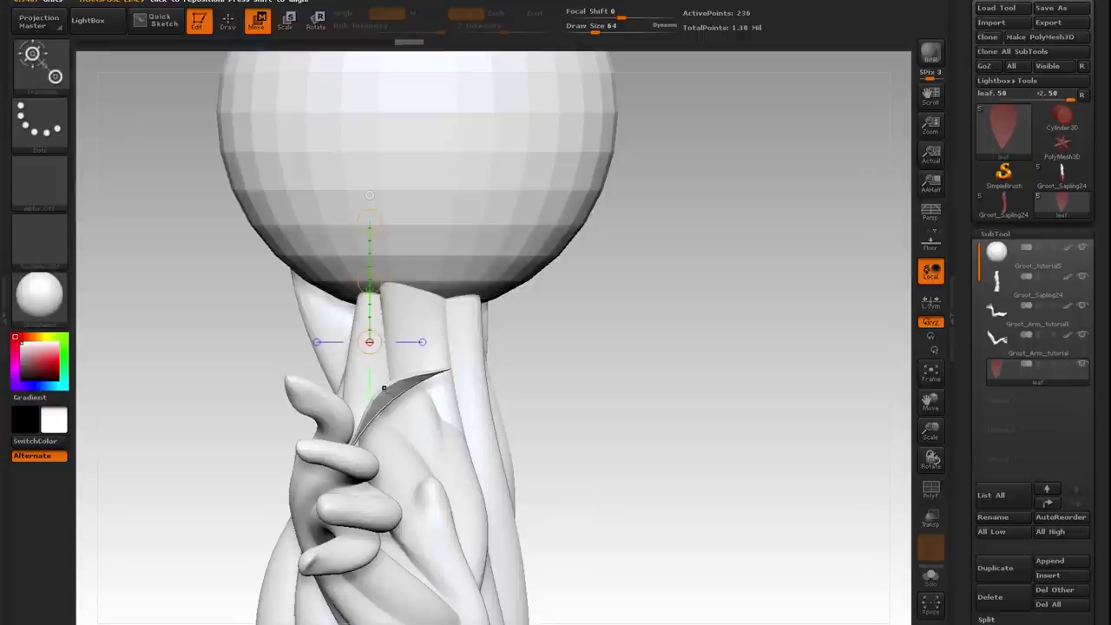
drag(373, 397, 450, 310)
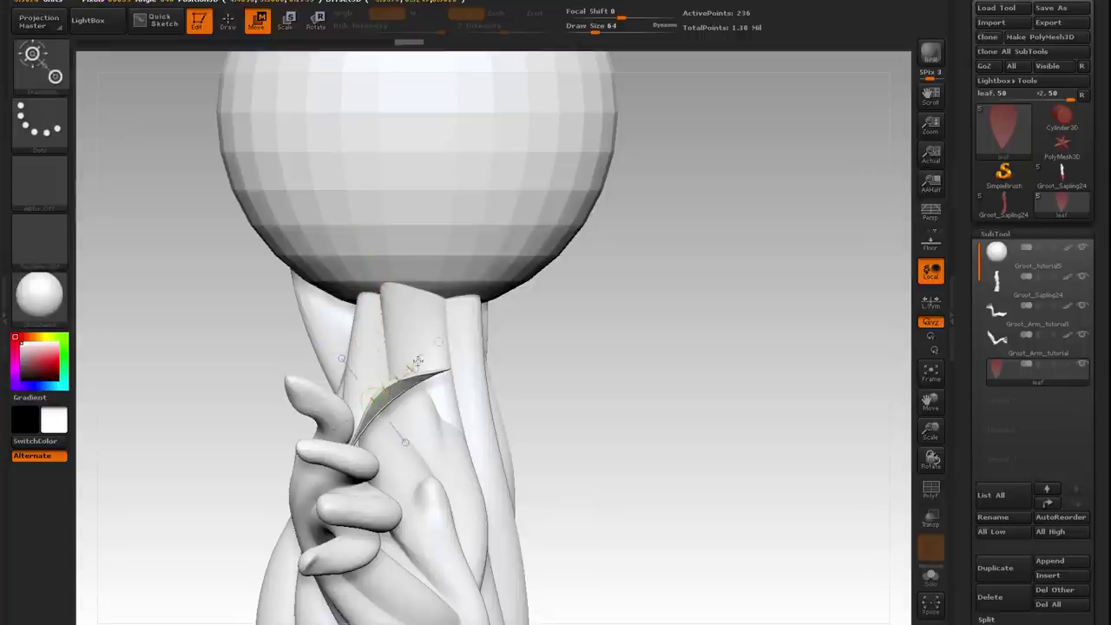
drag(412, 355, 376, 367)
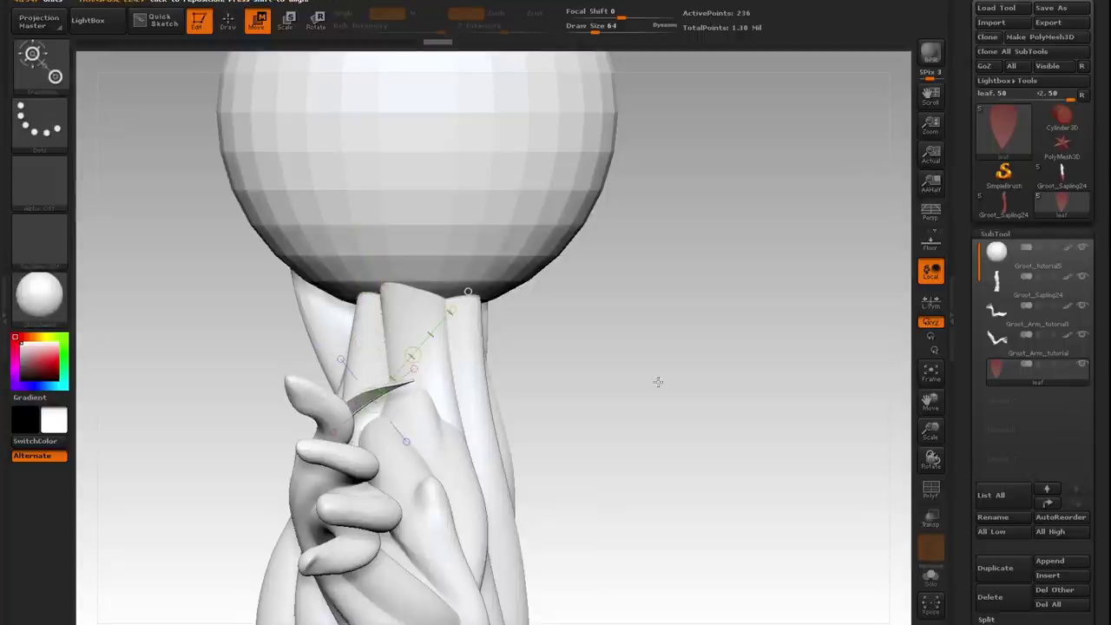
drag(679, 437, 686, 442)
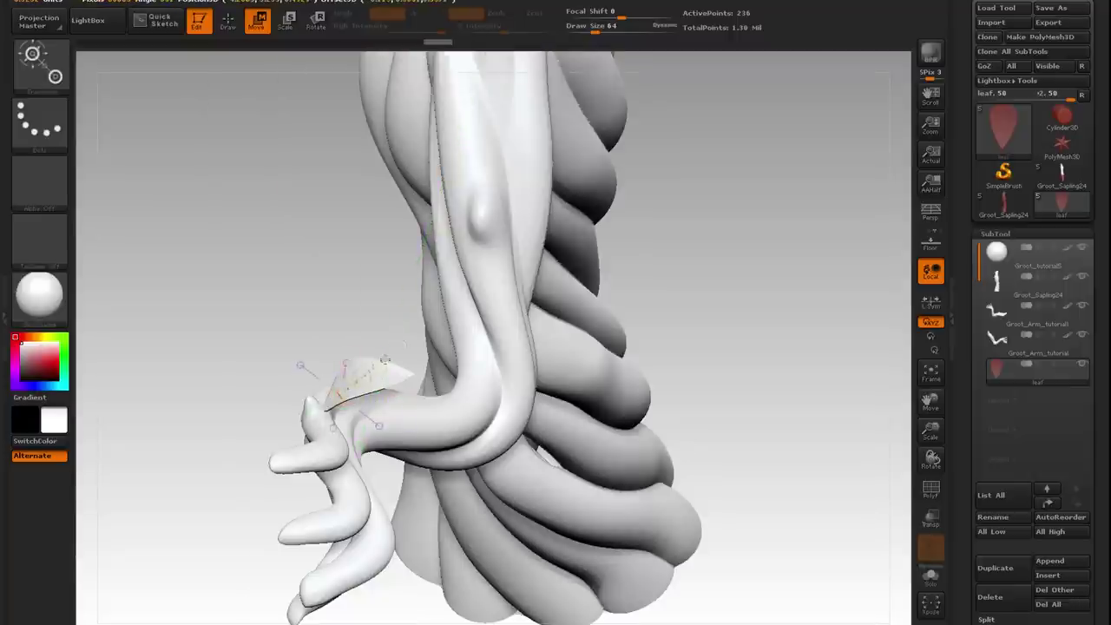
drag(339, 394, 434, 330)
drag(388, 364, 374, 364)
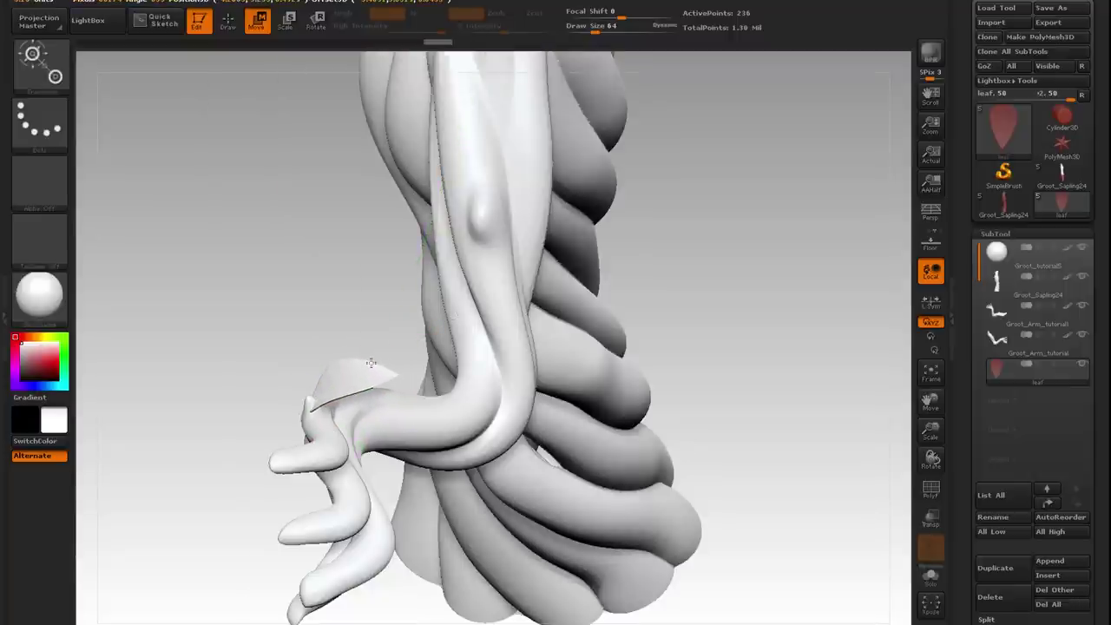
Rotate the leaf about its stem so it leans toward the head above the forearm stub.
drag(821, 458, 849, 386)
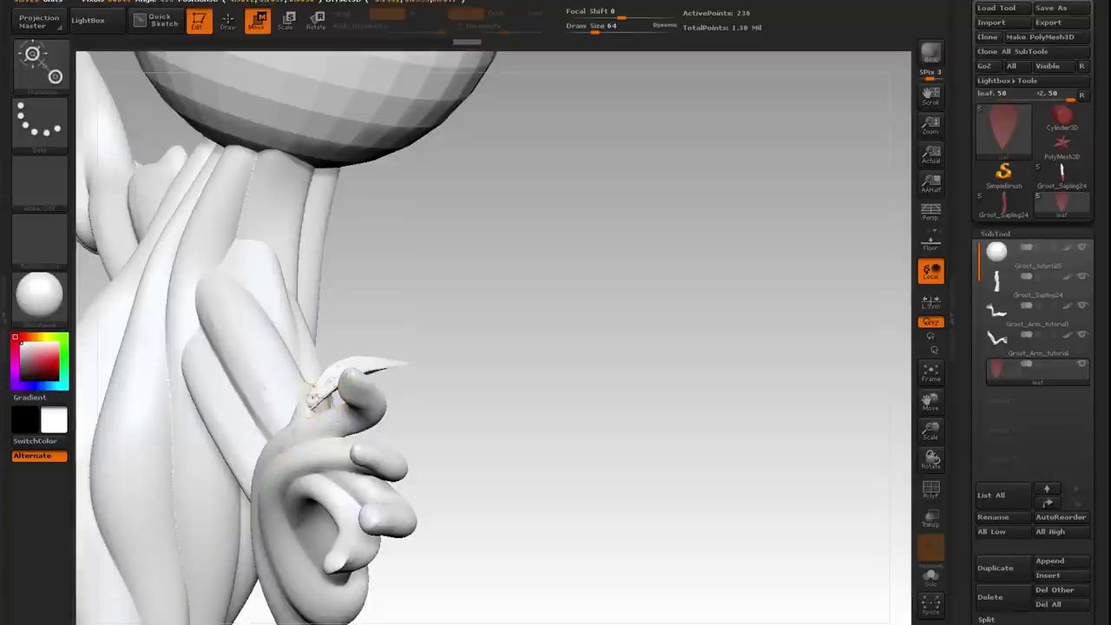
drag(300, 415, 356, 337)
click(316, 21)
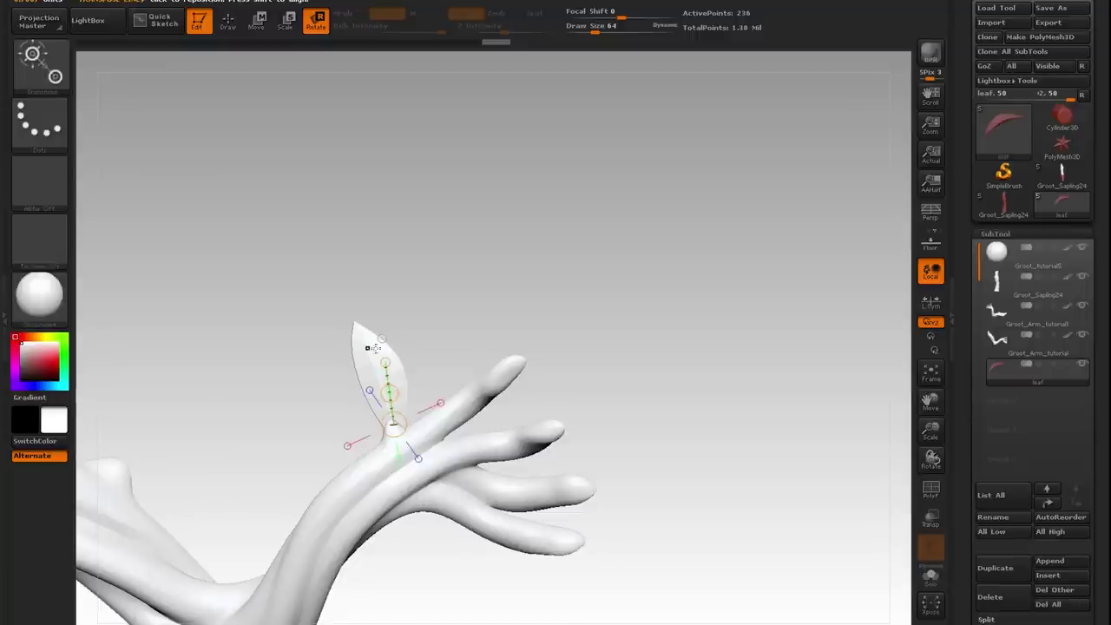
Fine-tune the leaf's position and angle along a new transpose line so its stem meets the tip of the stub.
drag(376, 378, 339, 274)
click(257, 22)
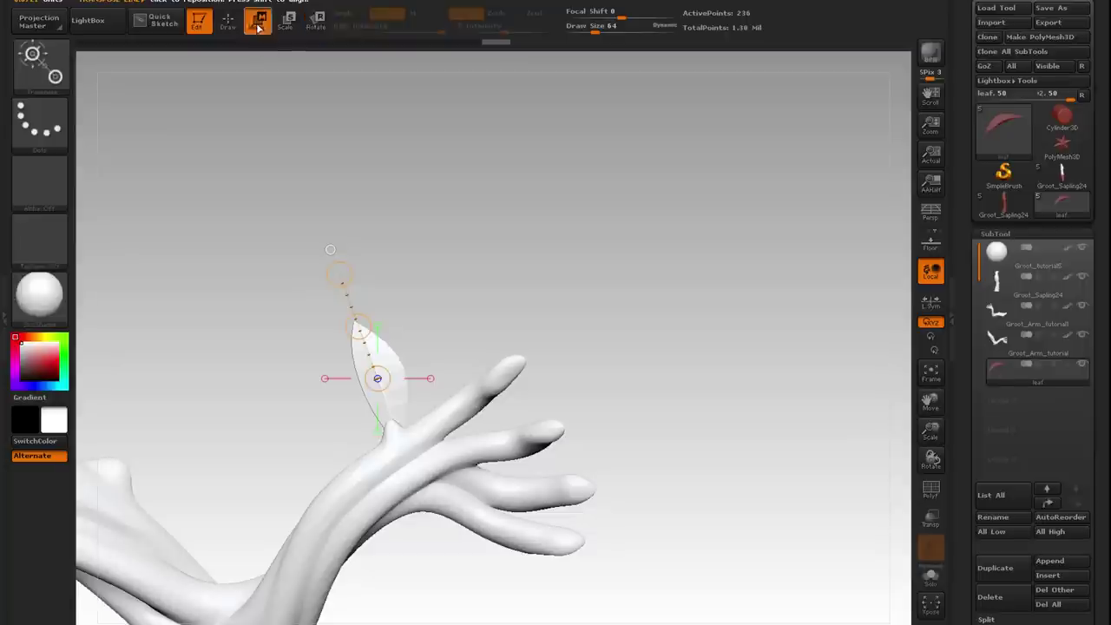
drag(358, 326, 349, 312)
click(315, 20)
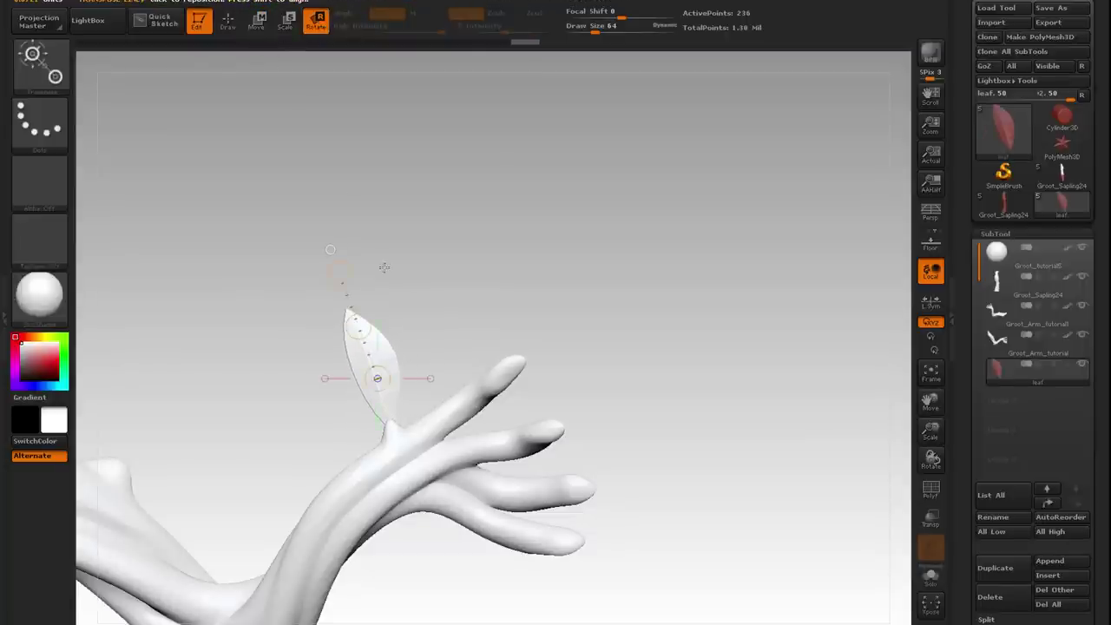
mouse_move(340, 275)
mouse_down()
mouse_move(352, 278)
mouse_move(301, 278)
mouse_move(357, 287)
mouse_move(342, 284)
mouse_up()
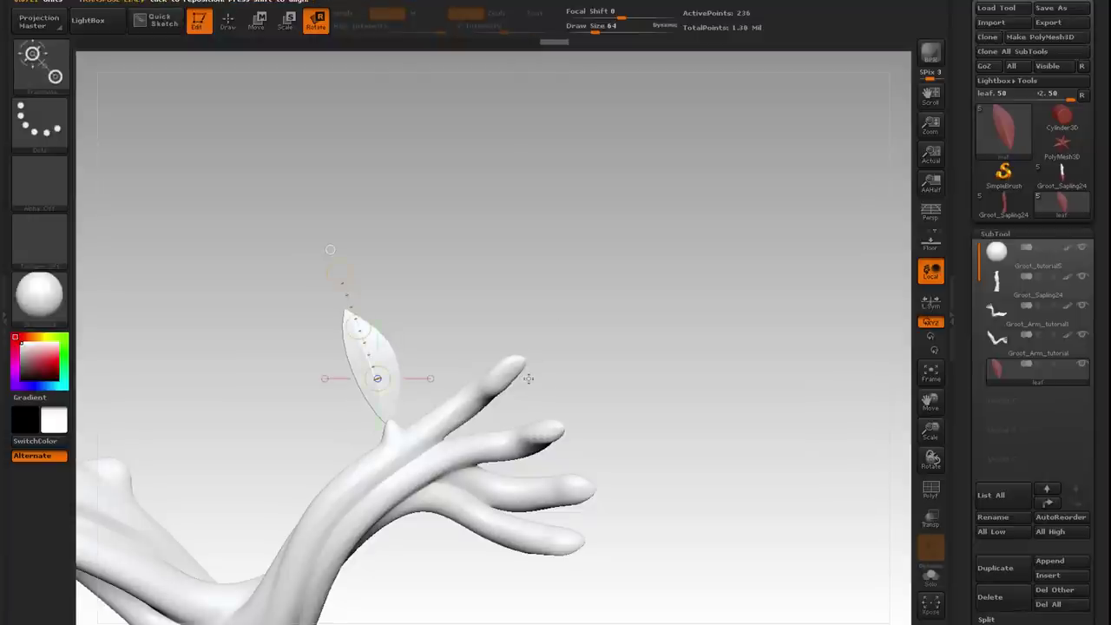
drag(529, 378, 225, 54)
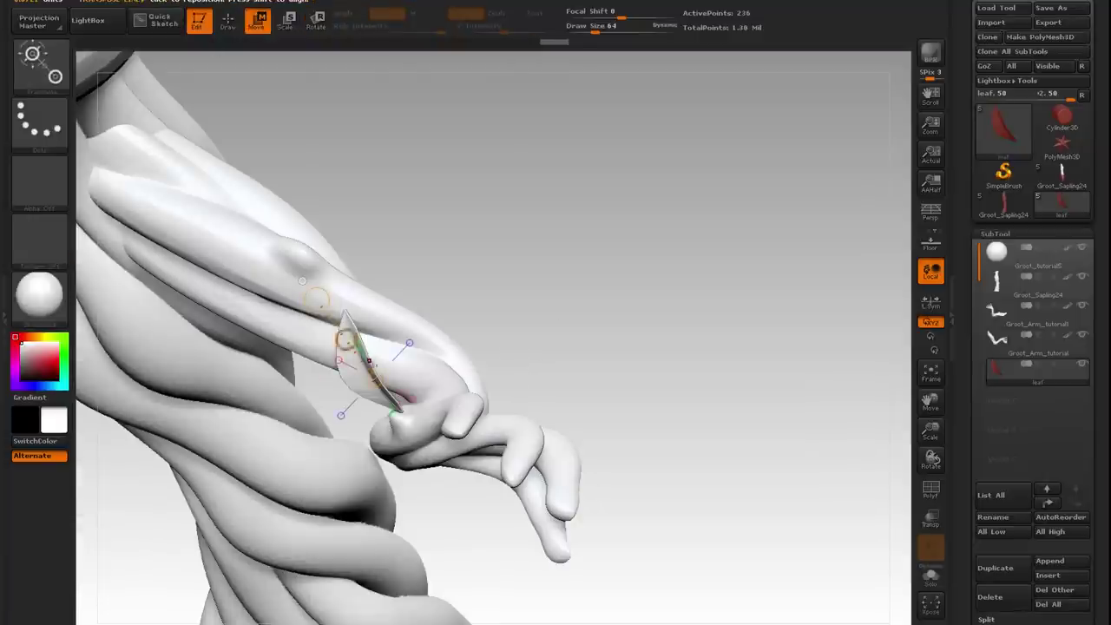
drag(345, 340, 343, 349)
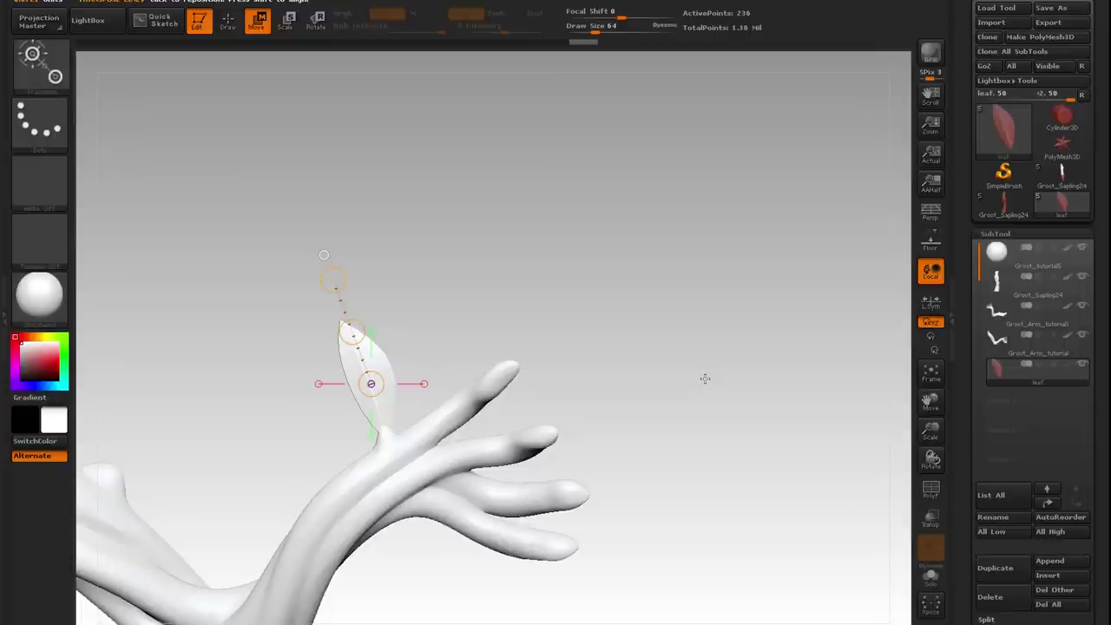
Display the leaf's polyframe and apply Auto Groups to give its separate parts their own polygroups.
click(933, 490)
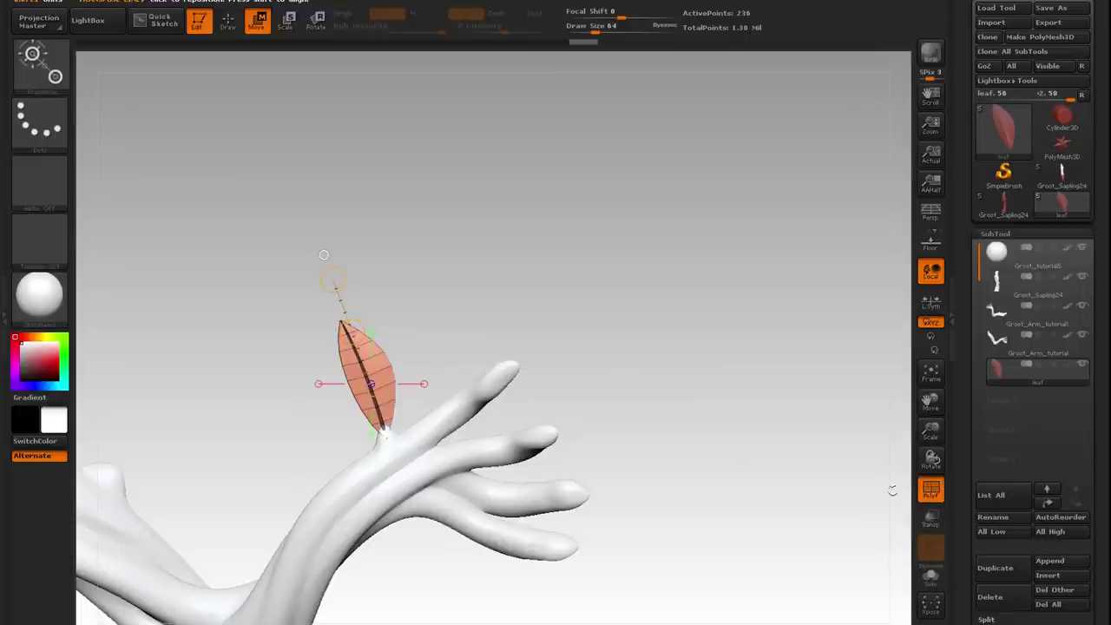
drag(968, 553, 953, 425)
click(997, 484)
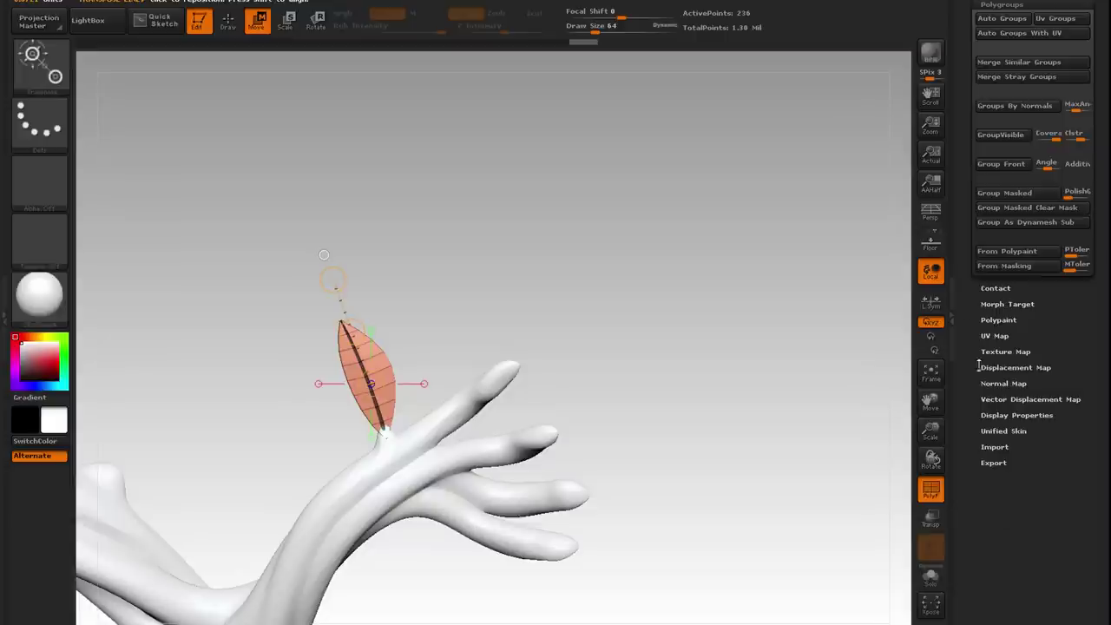
drag(965, 118, 969, 204)
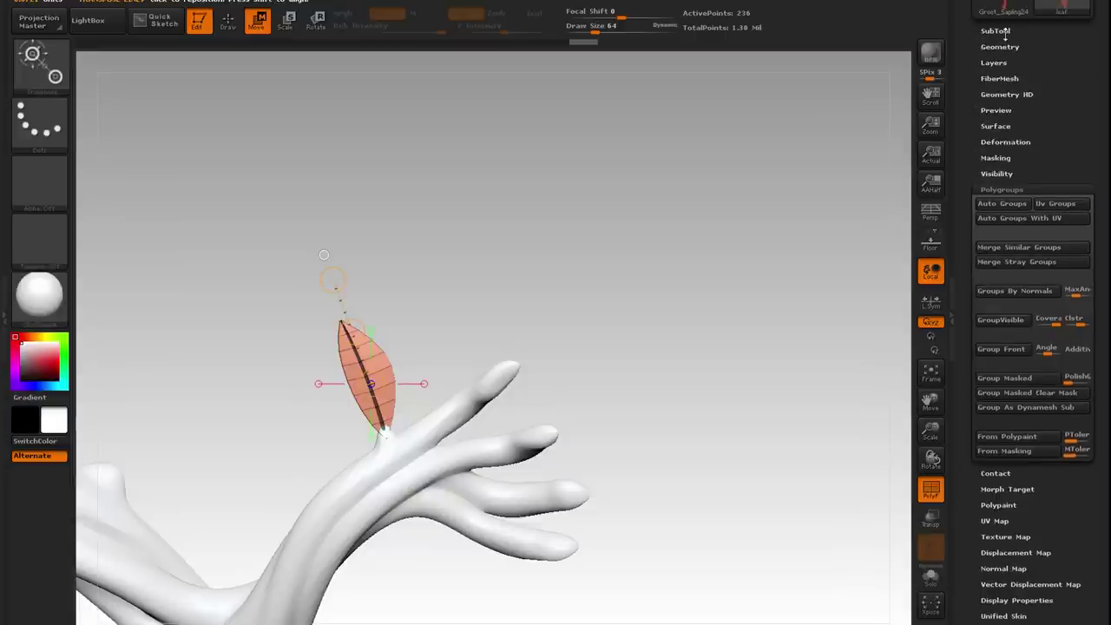
click(999, 203)
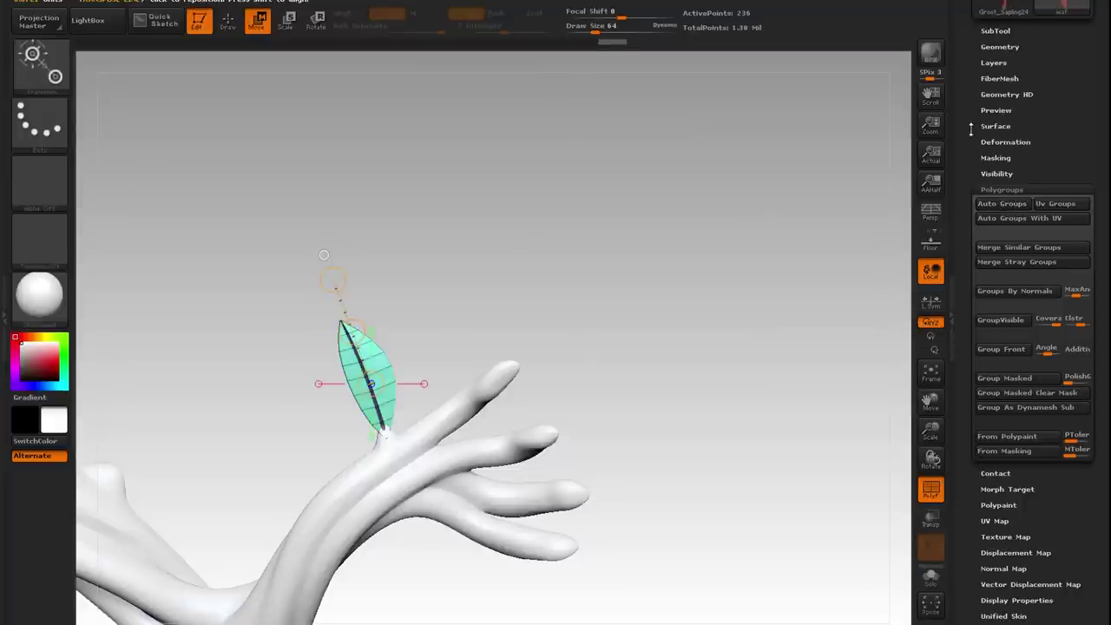
Split the leaf subtool by its polygroups to separate the blade from the stem.
drag(971, 129, 972, 197)
click(995, 99)
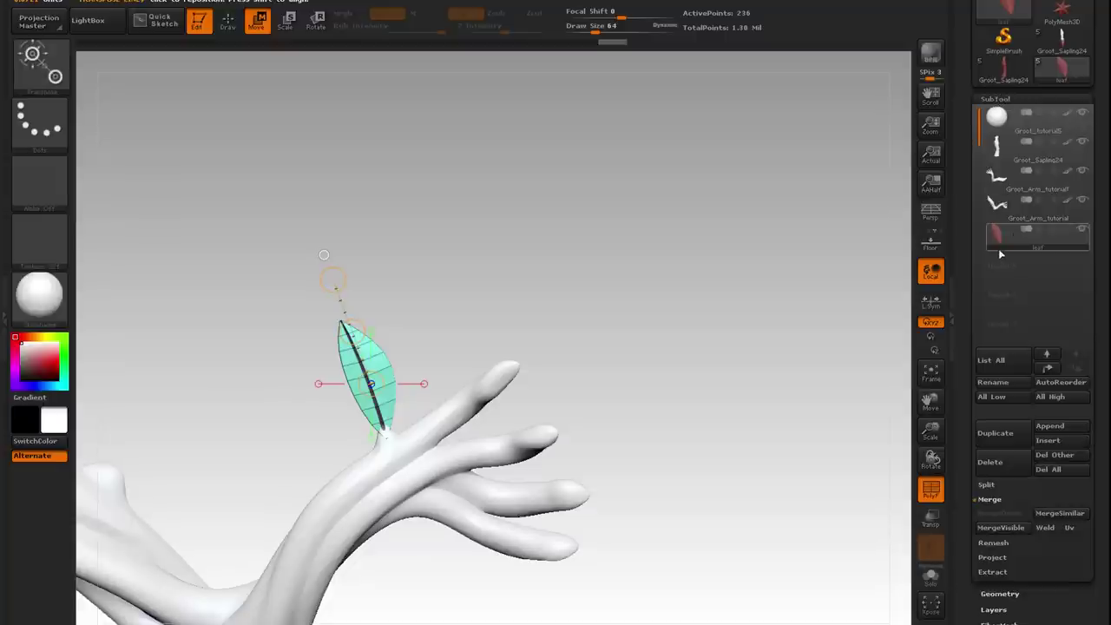
click(986, 486)
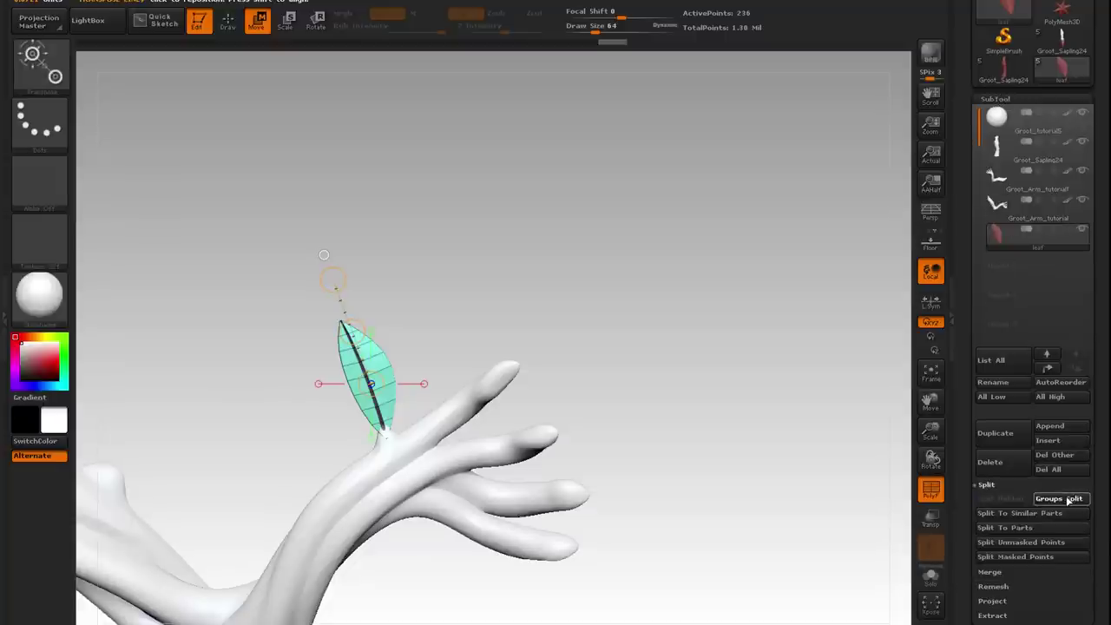
click(1066, 496)
click(859, 525)
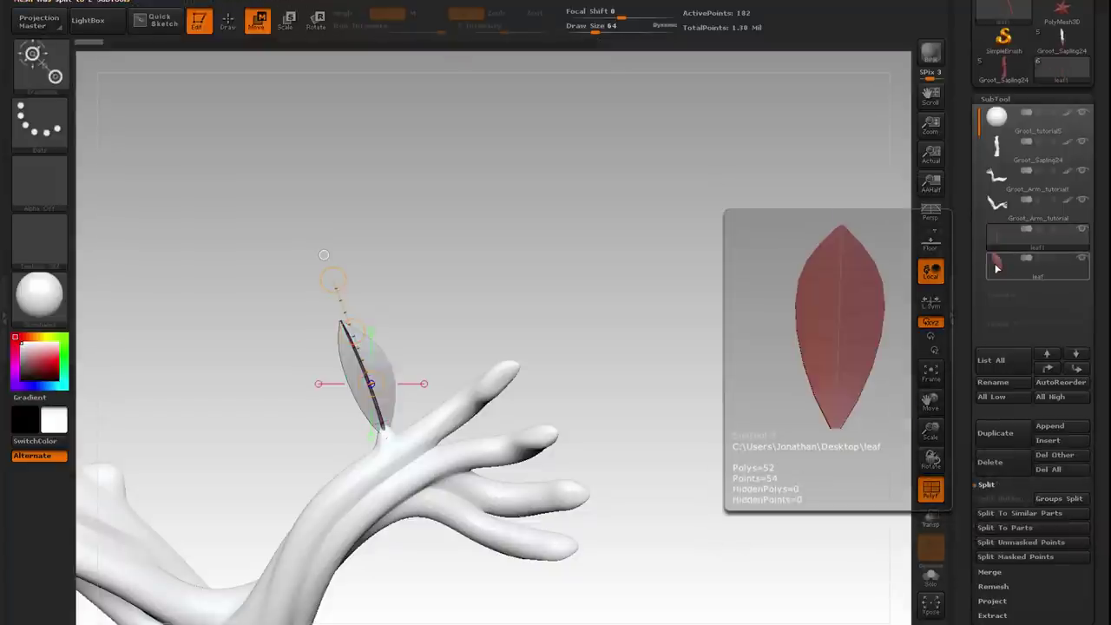
Make the leaf blade subtool active and thicken it with an Inflate deformation of 6.
click(996, 264)
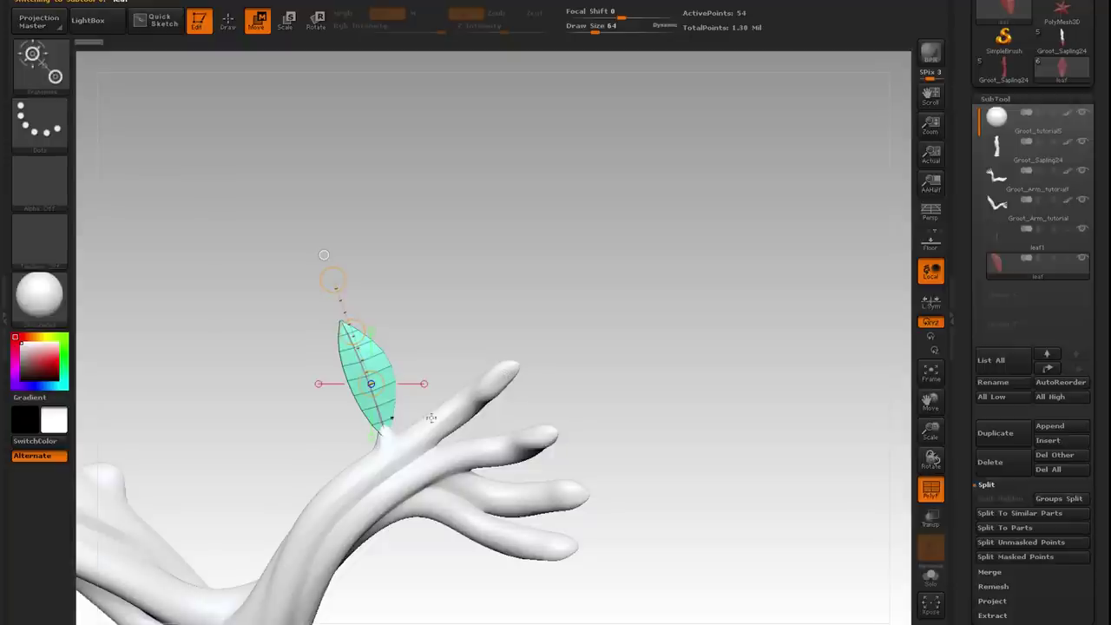
drag(964, 484, 964, 377)
scroll(963, 375, down, 2)
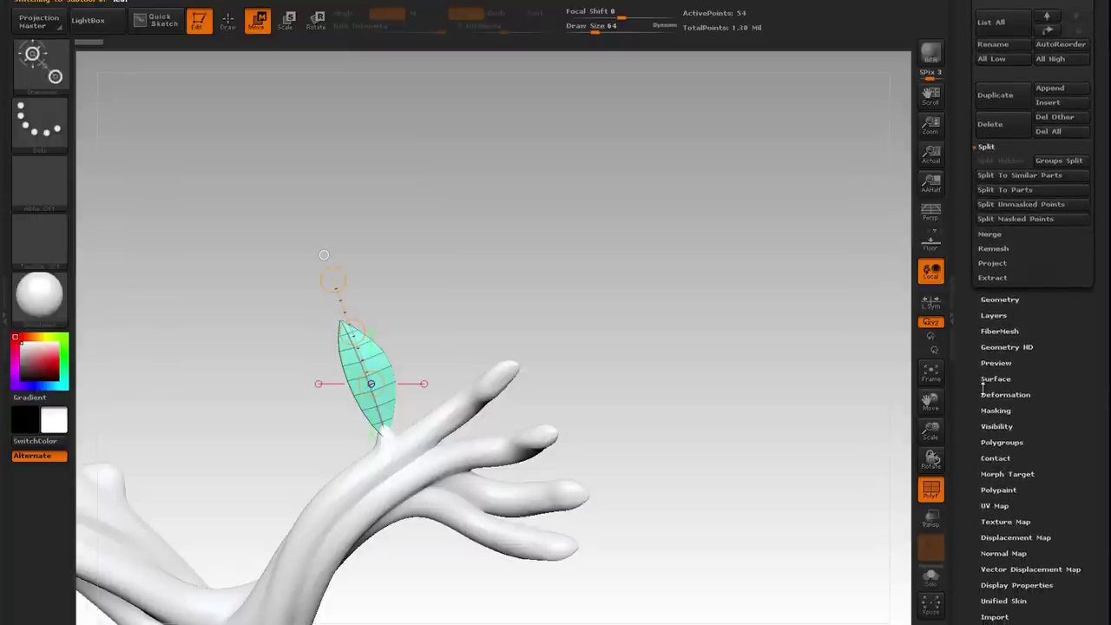
scroll(975, 381, up, 1)
click(984, 401)
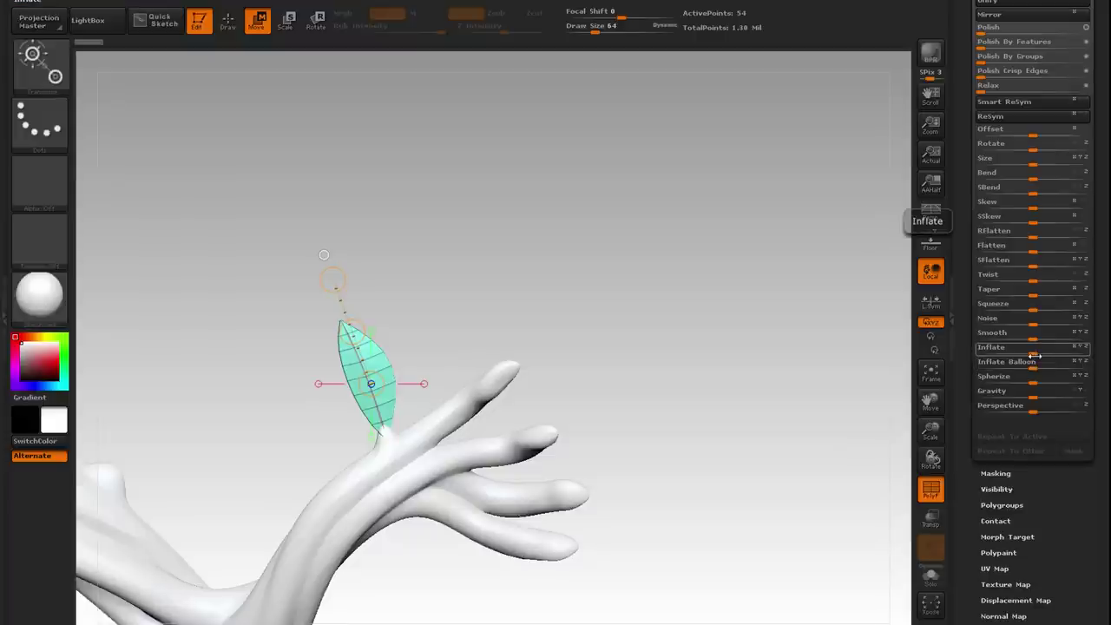
mouse_move(1034, 355)
mouse_down()
mouse_move(1052, 358)
mouse_move(1041, 358)
mouse_up()
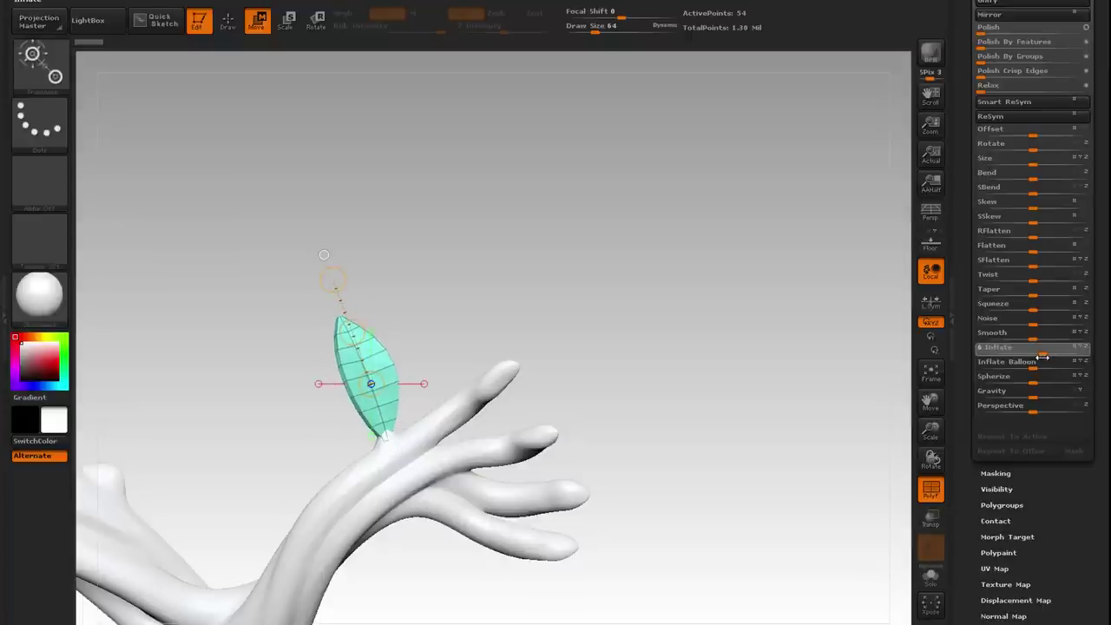
Try converting the leaf blade to a DynaMesh at resolution 256, and undo the conversion.
scroll(998, 152, up, 5)
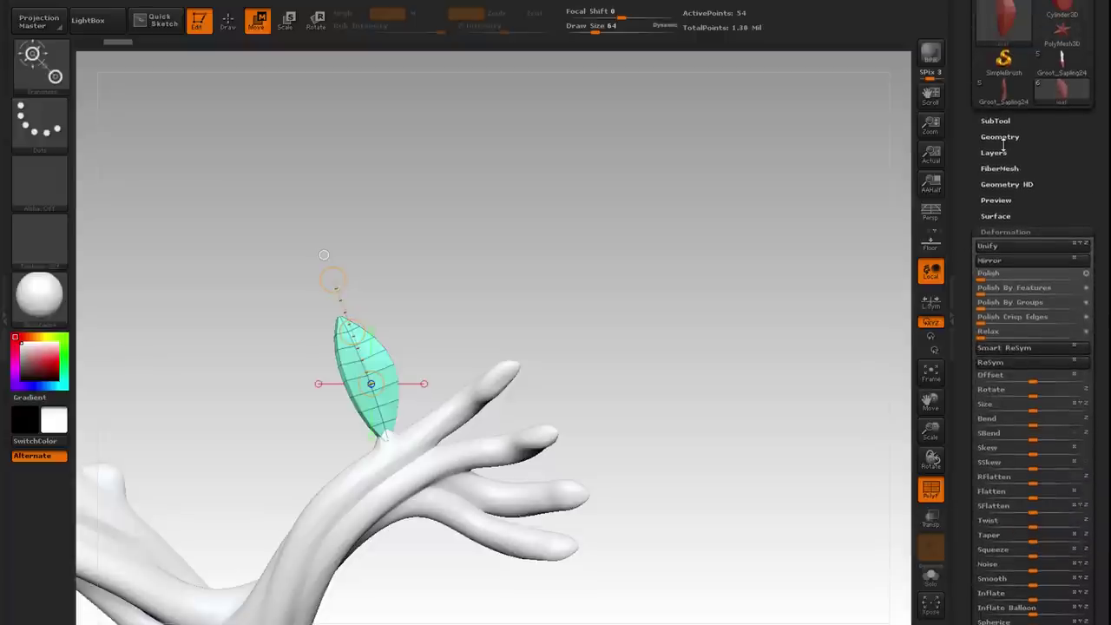
click(1001, 137)
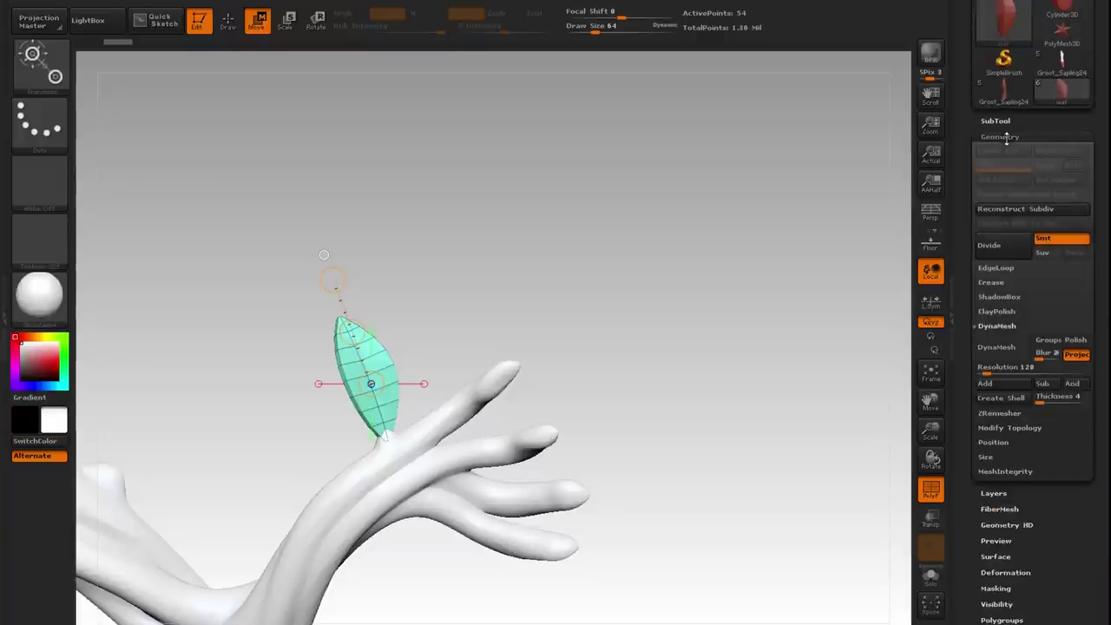
click(994, 371)
text(2)
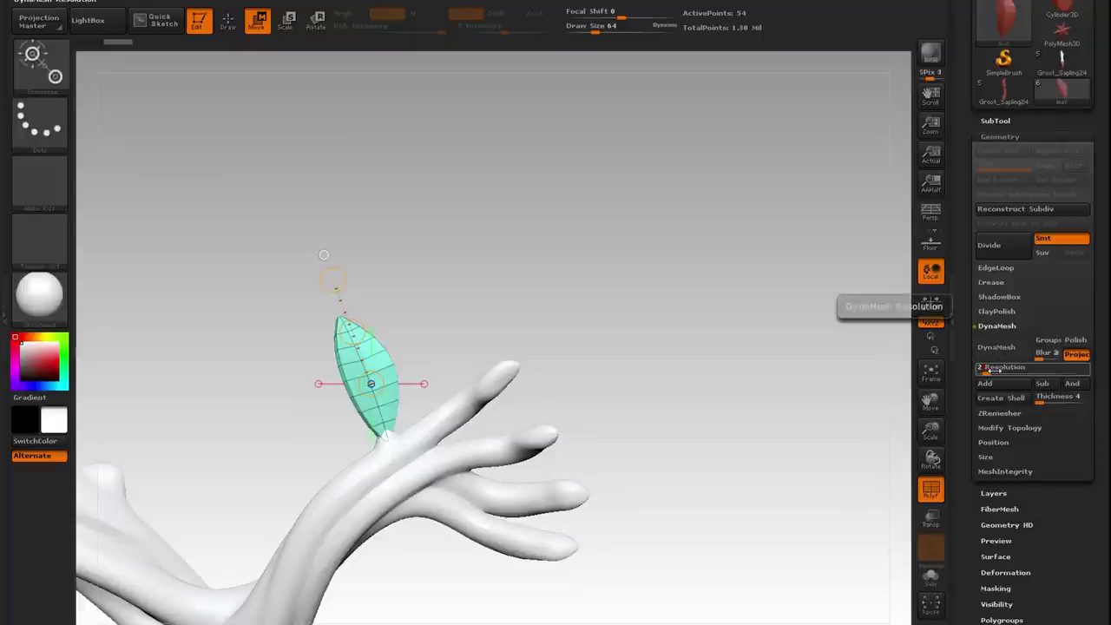
click(1001, 354)
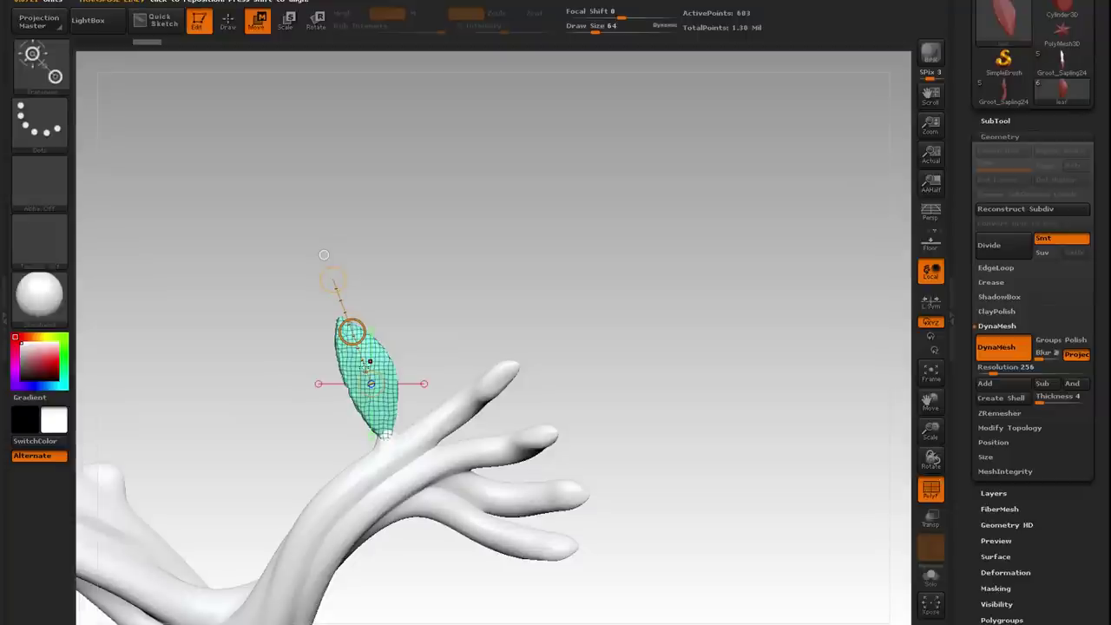
key(ctrl+z)
Set the DynaMesh resolution to 600 and convert the leaf blade to a DynaMesh.
click(1009, 367)
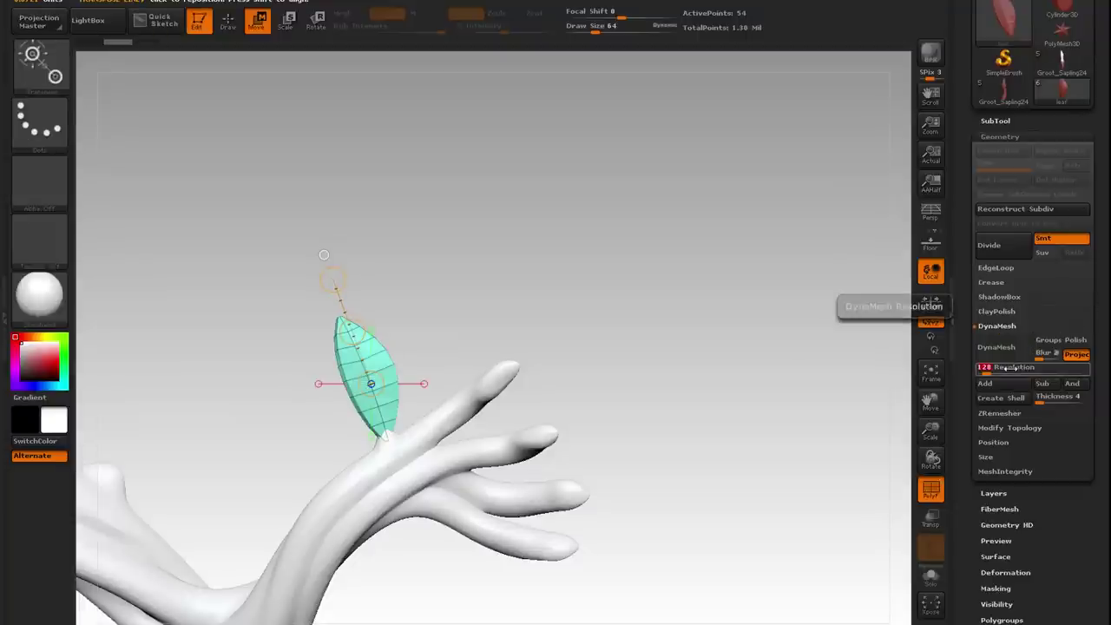
text(600)
key(Return)
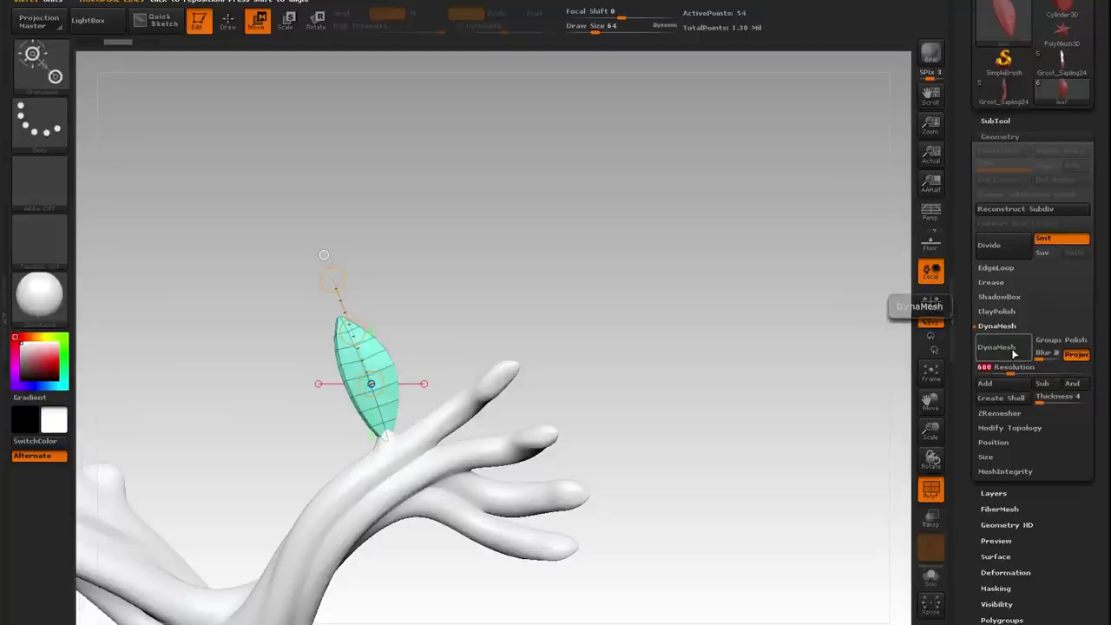
click(996, 347)
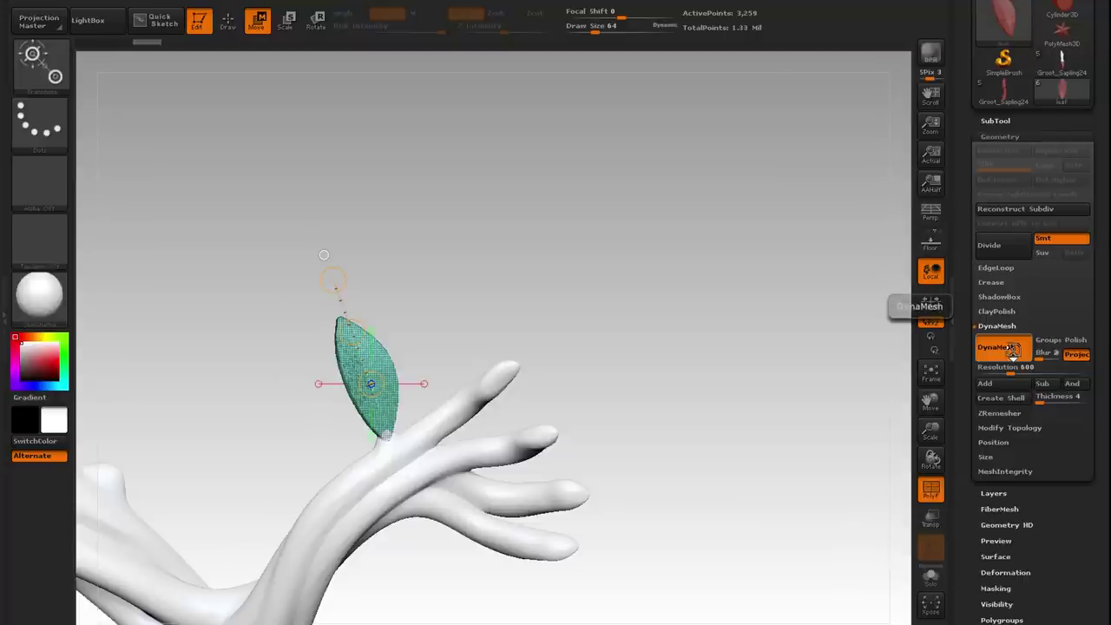
Undo the leaf blade's DynaMesh conversion and convert it again at a resolution of 1024.
key(ctrl+z)
click(1016, 369)
text(1024)
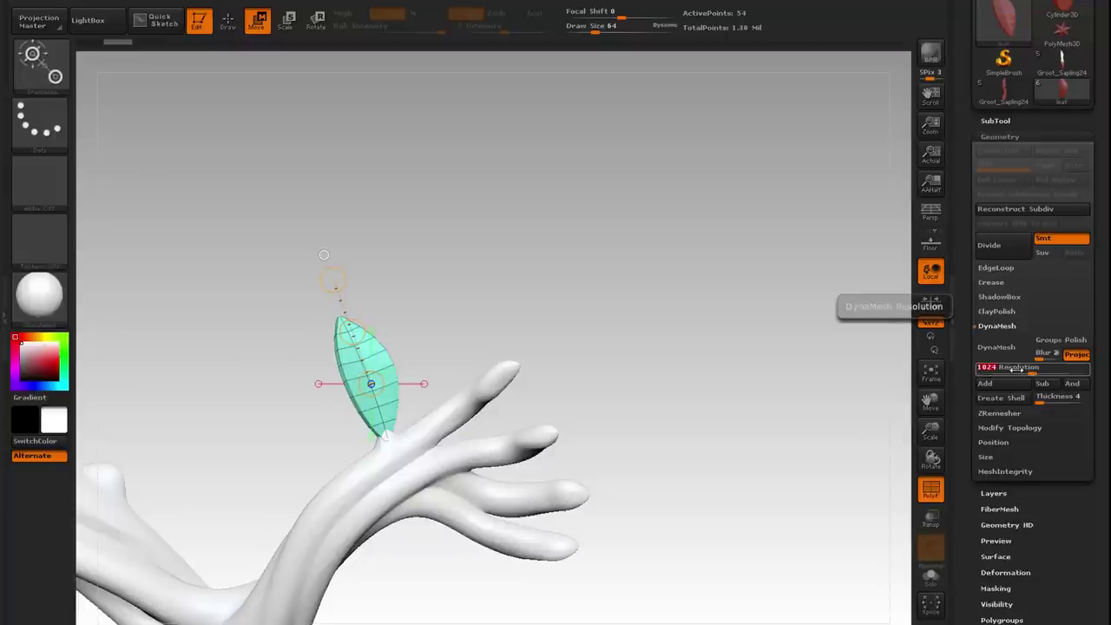
click(1001, 358)
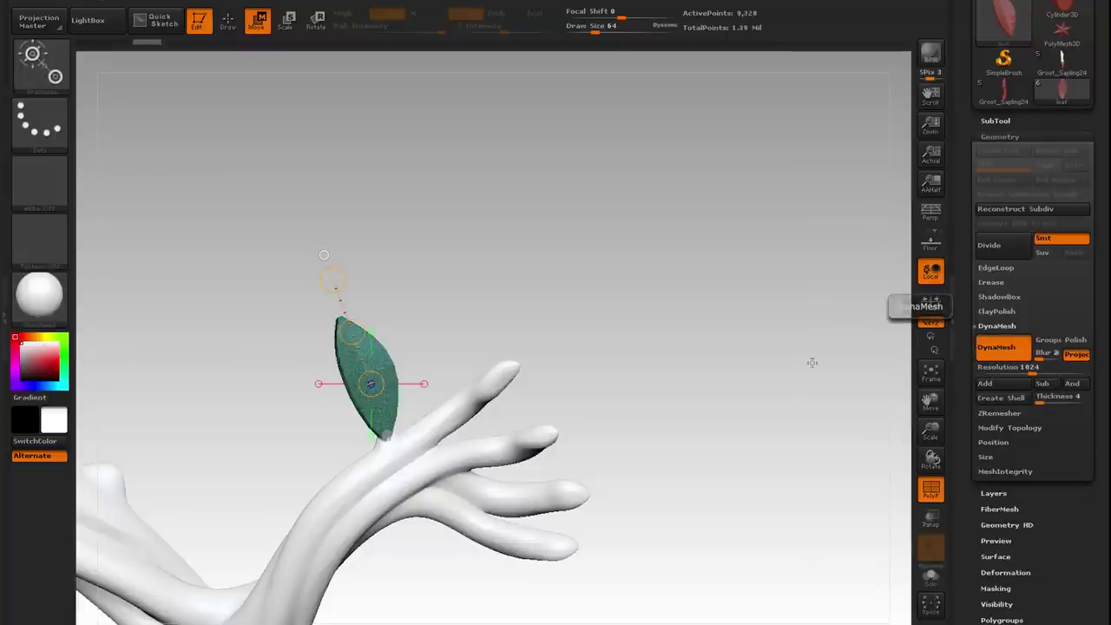
Make the leaf stem subtool active and thicken it with an Inflate deformation of 7.
click(1004, 572)
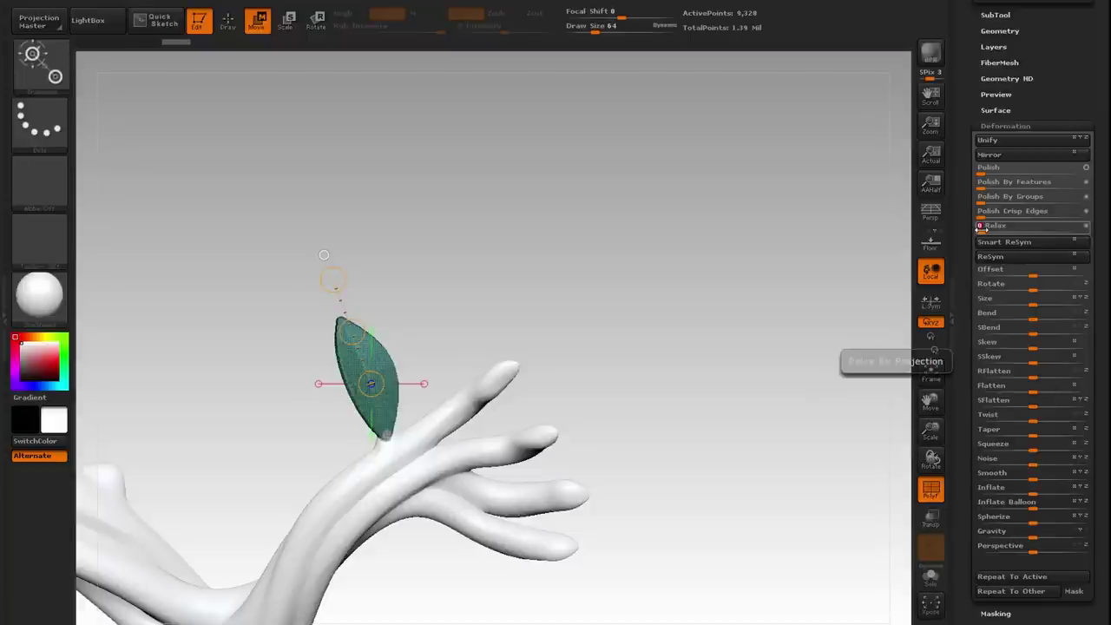
drag(975, 73, 975, 138)
click(994, 91)
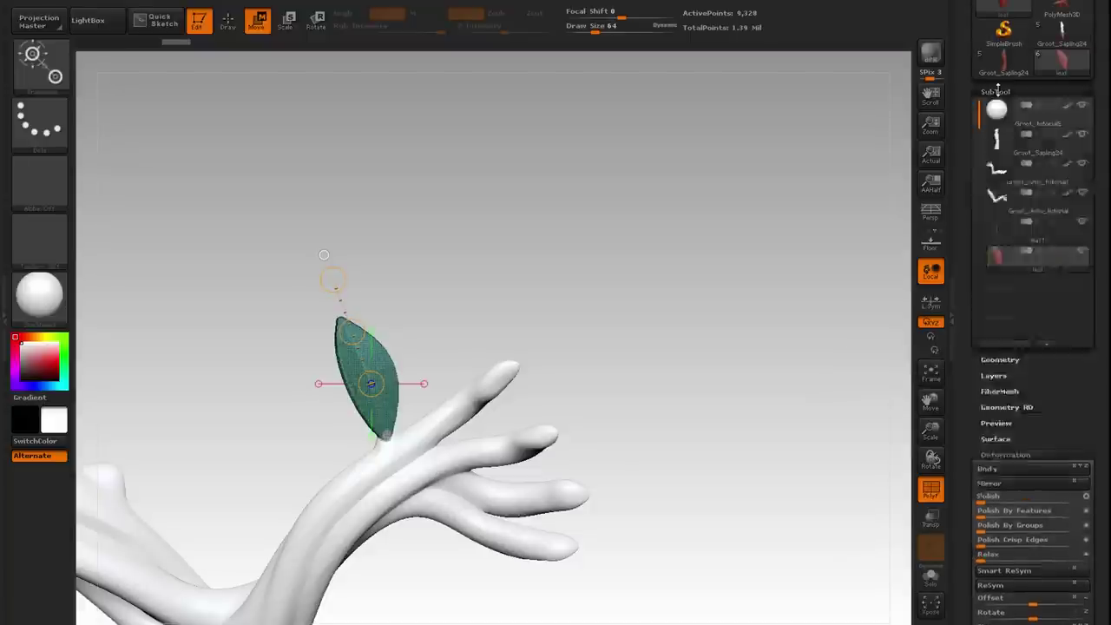
click(998, 225)
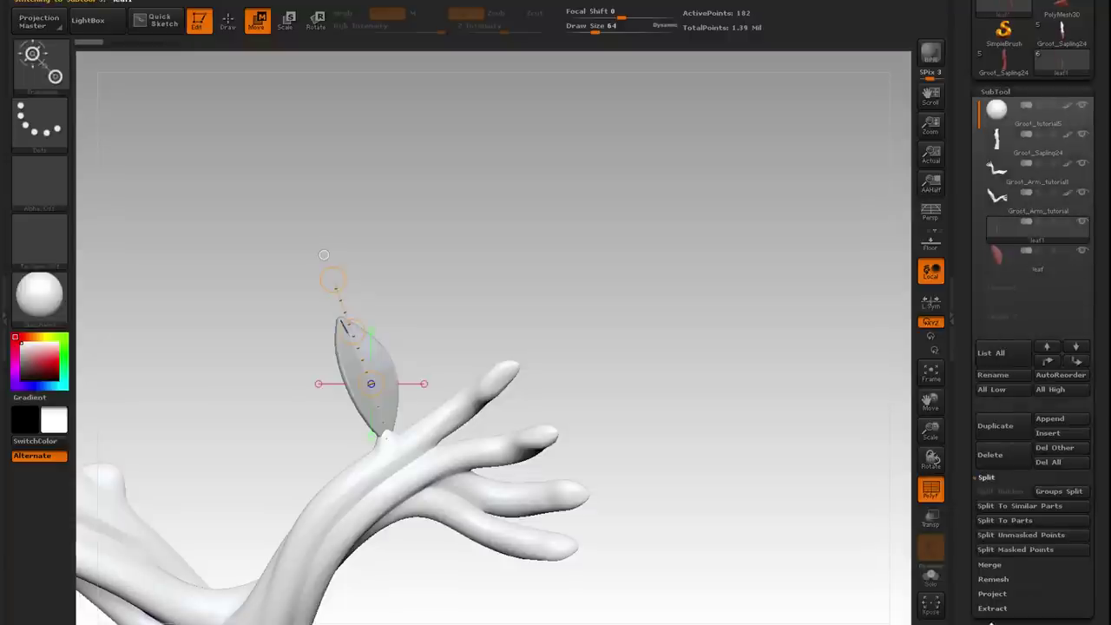
drag(973, 618, 973, 502)
click(1004, 293)
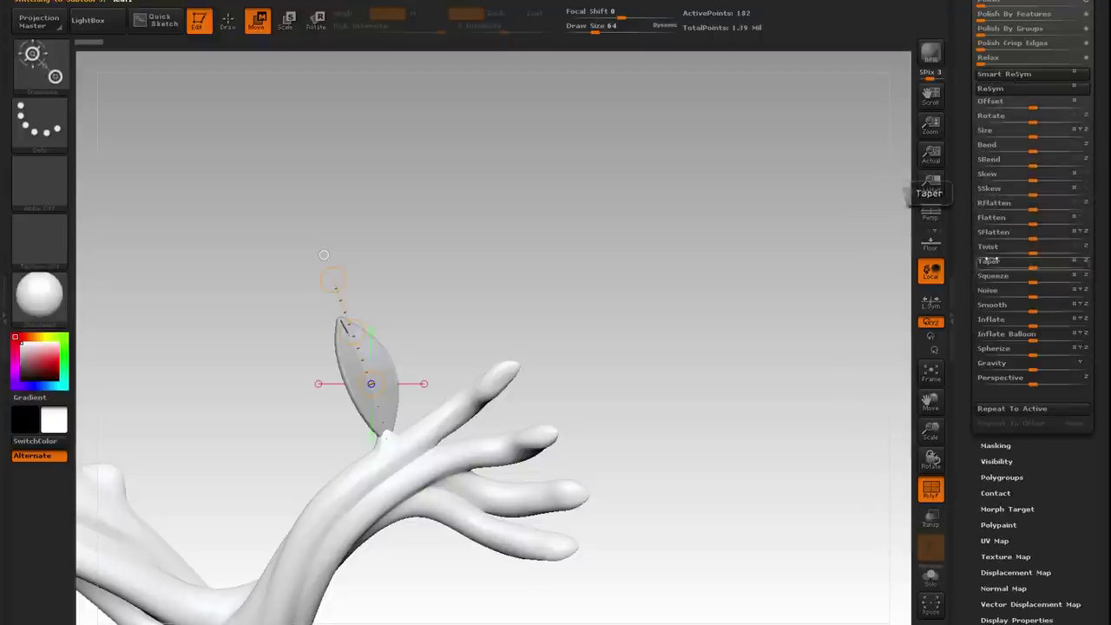
drag(1034, 324, 1042, 323)
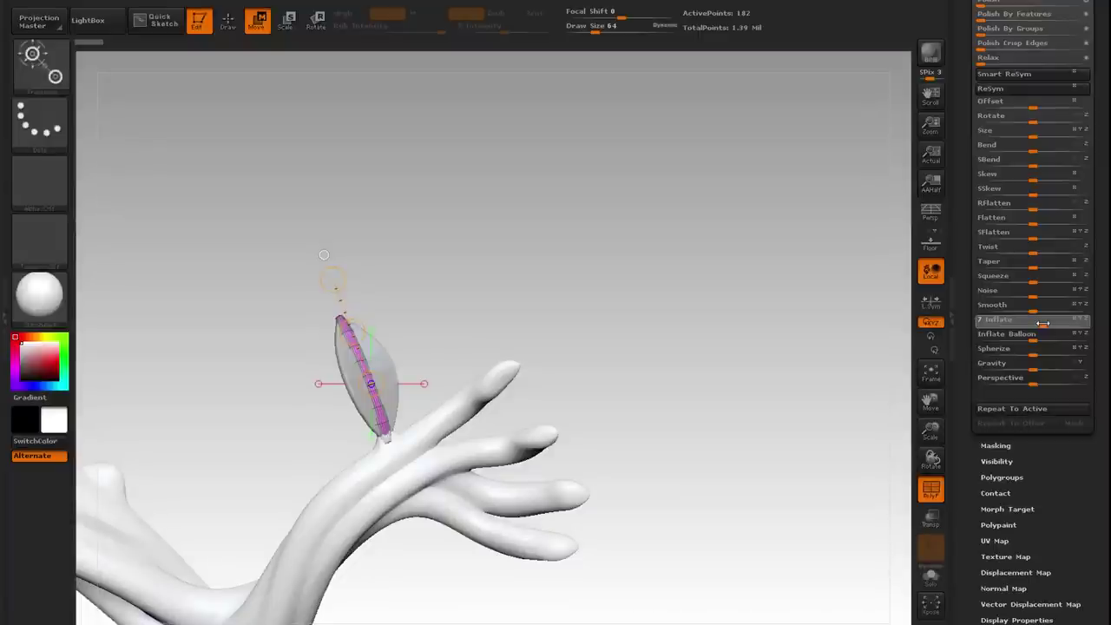
Set the DynaMesh resolution to 1024 and convert the leaf stem to a DynaMesh.
drag(955, 104, 965, 187)
click(1000, 110)
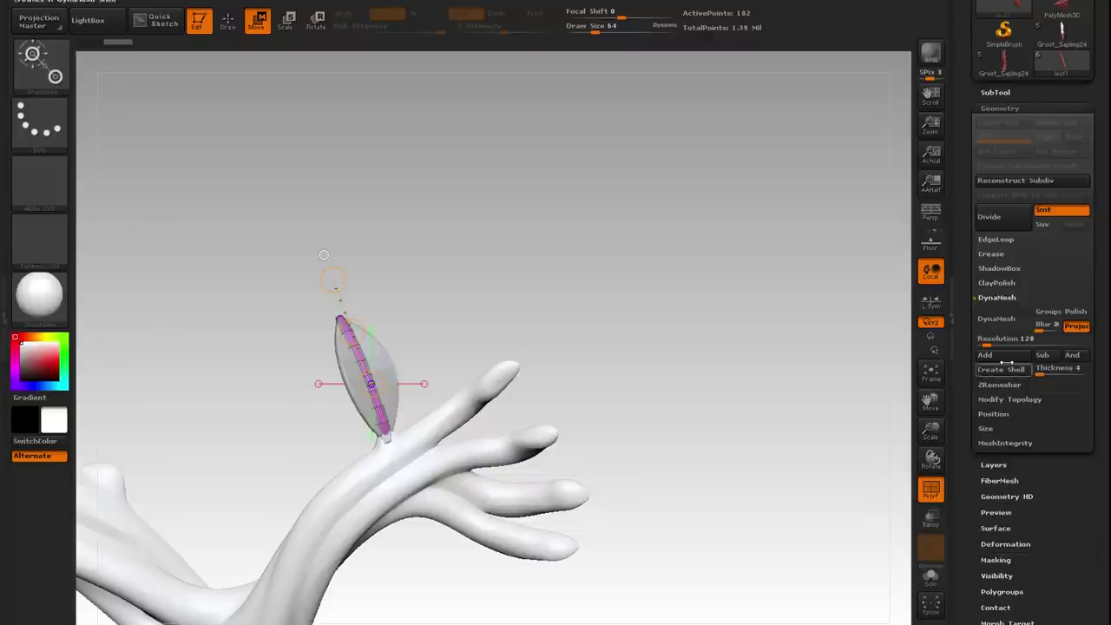
text(1024)
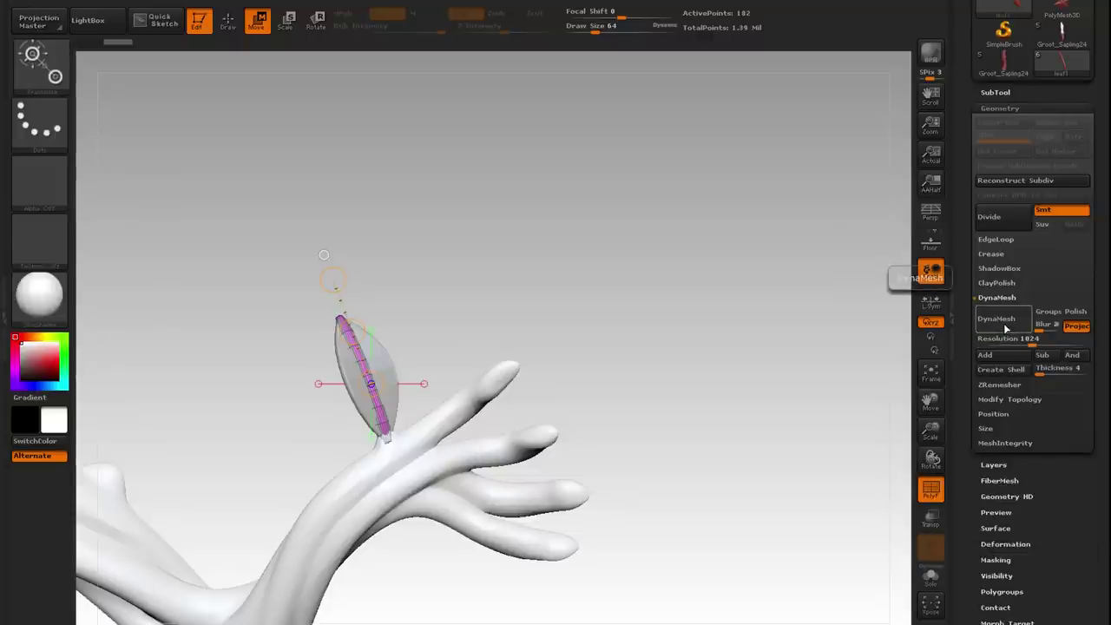
click(1003, 323)
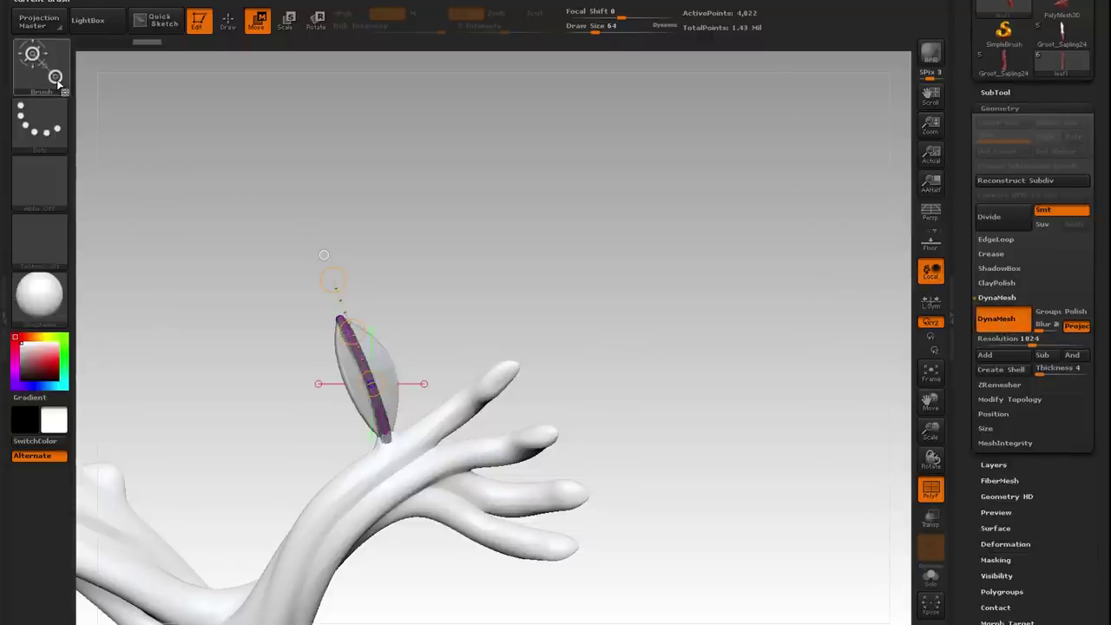
Switch to the Standard brush with a draw size of 32 and smooth along the leaf stem.
click(56, 78)
click(349, 77)
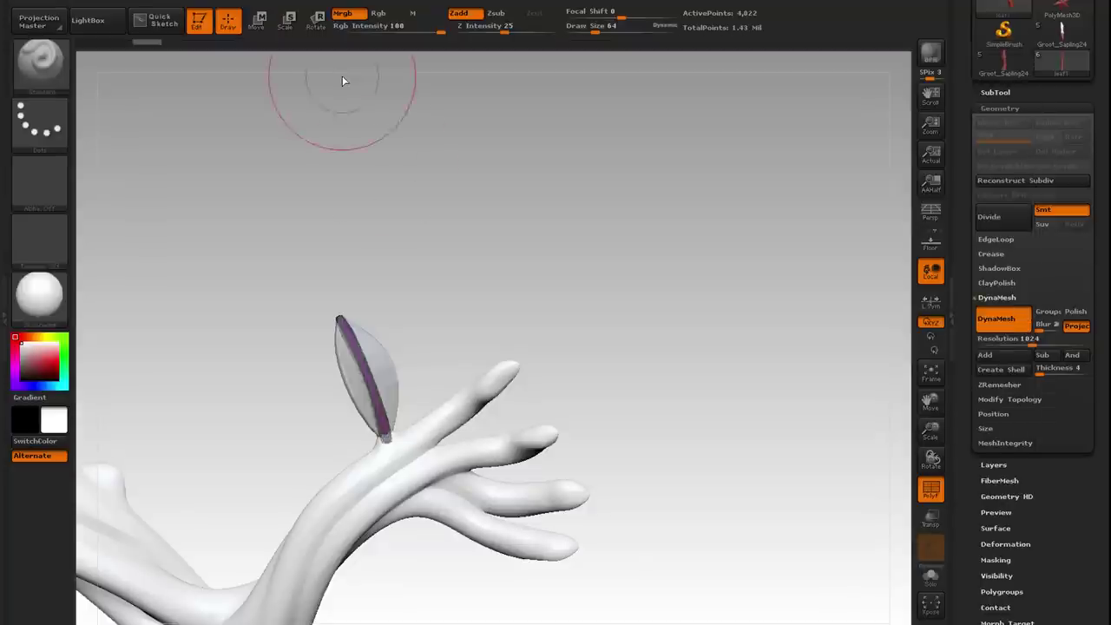
drag(597, 31, 586, 30)
shift+drag(345, 327, 368, 428)
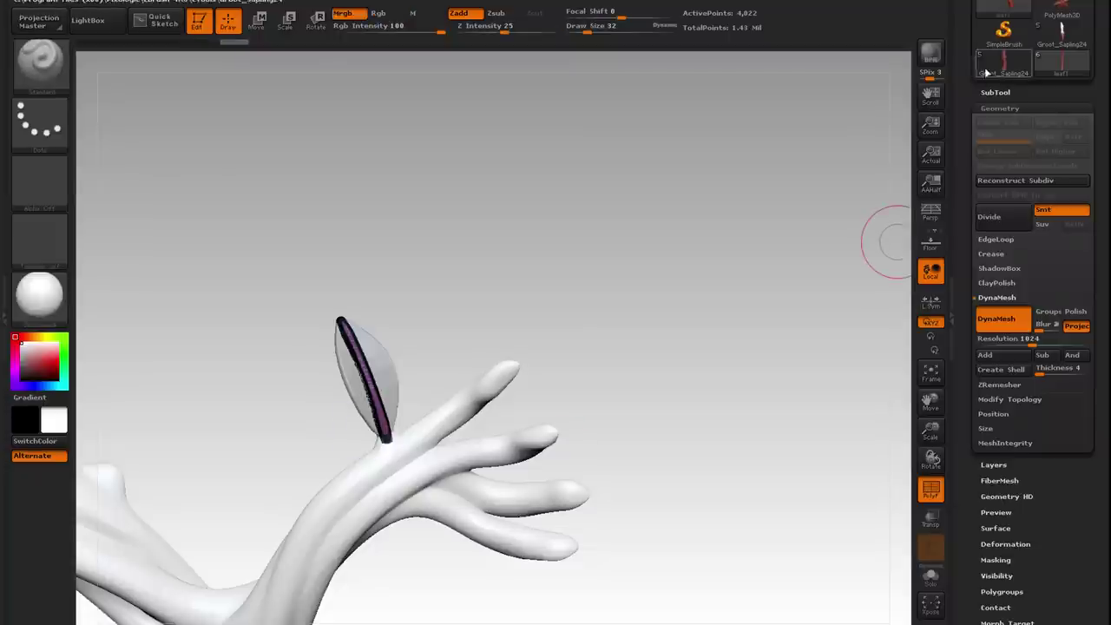
Merge the leaf stem subtool down into the leaf blade subtool.
click(993, 93)
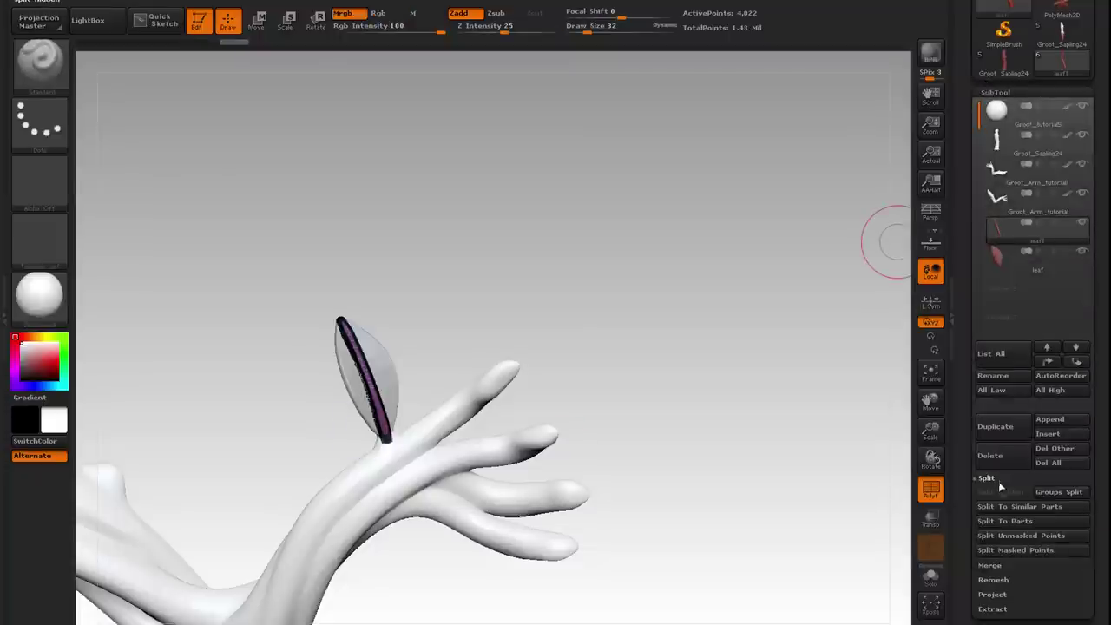
click(990, 564)
click(1014, 511)
click(858, 532)
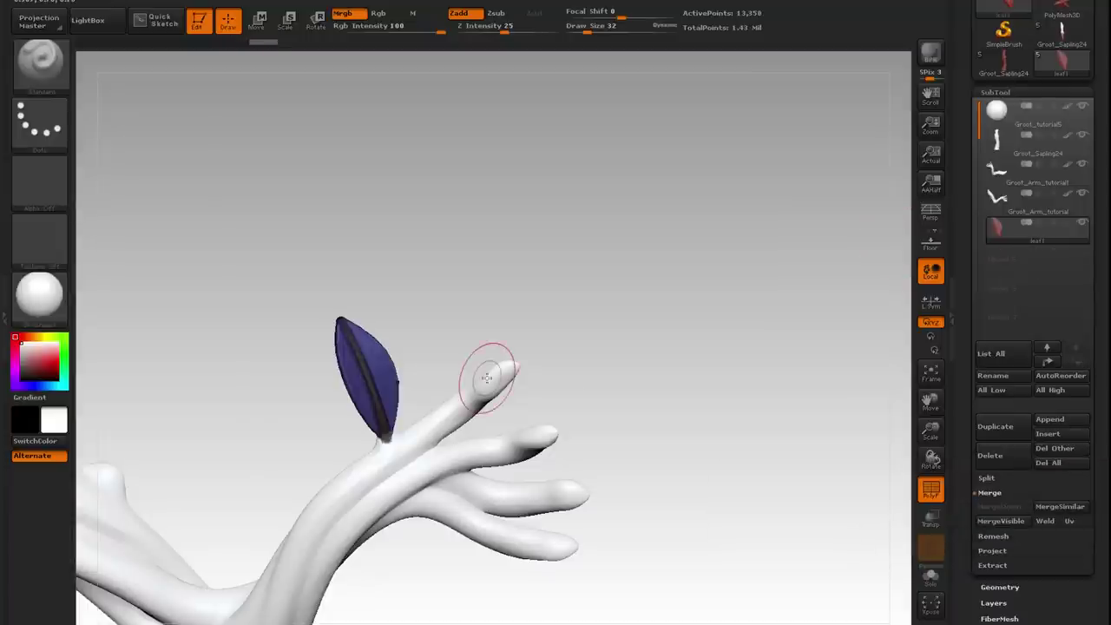
Turn off the polyframe display and fuse the merged leaf into one DynaMesh at resolution 1024.
click(930, 489)
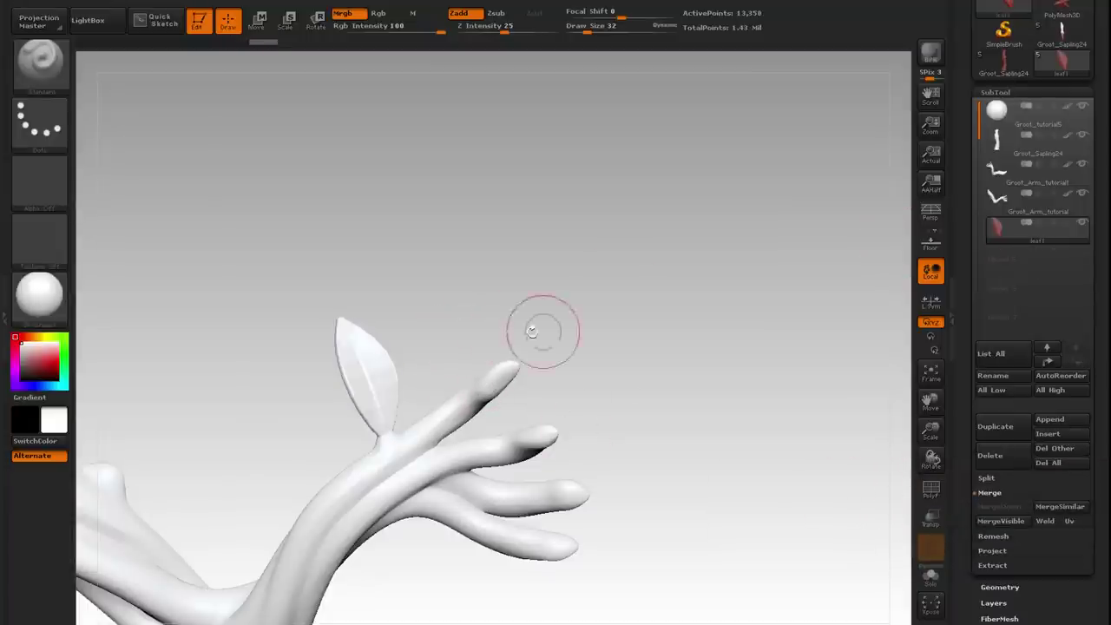
drag(610, 296, 635, 300)
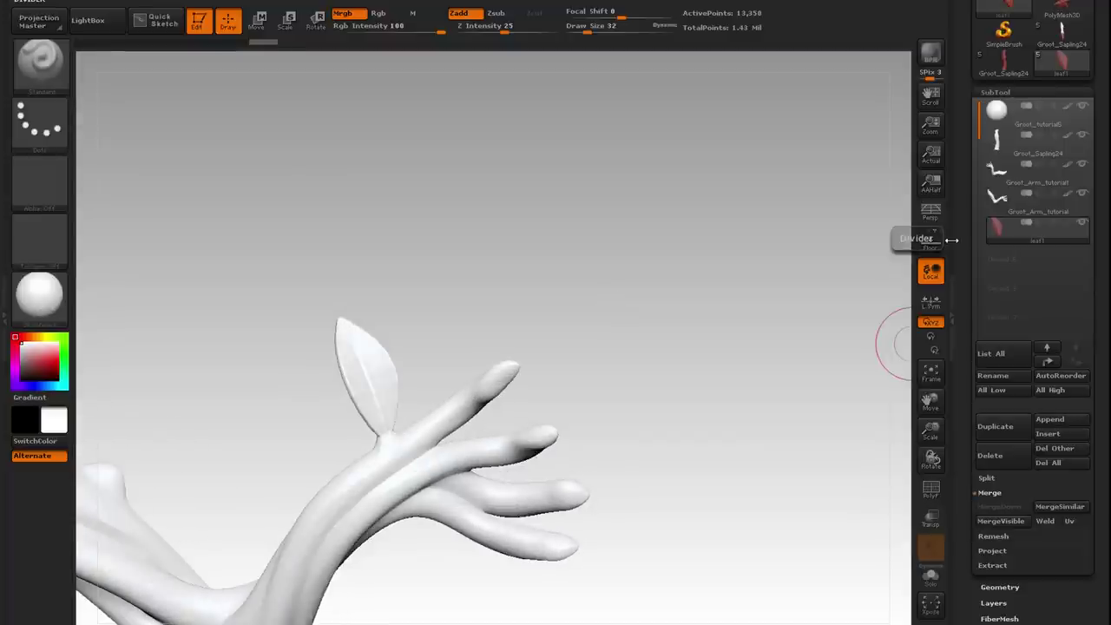
click(999, 586)
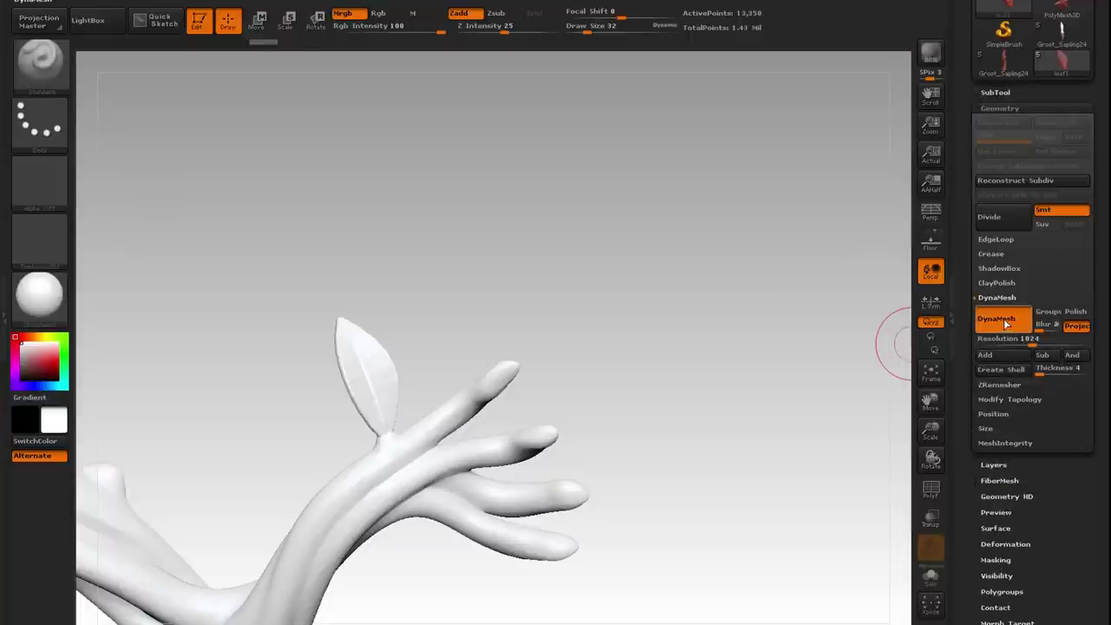
click(1003, 318)
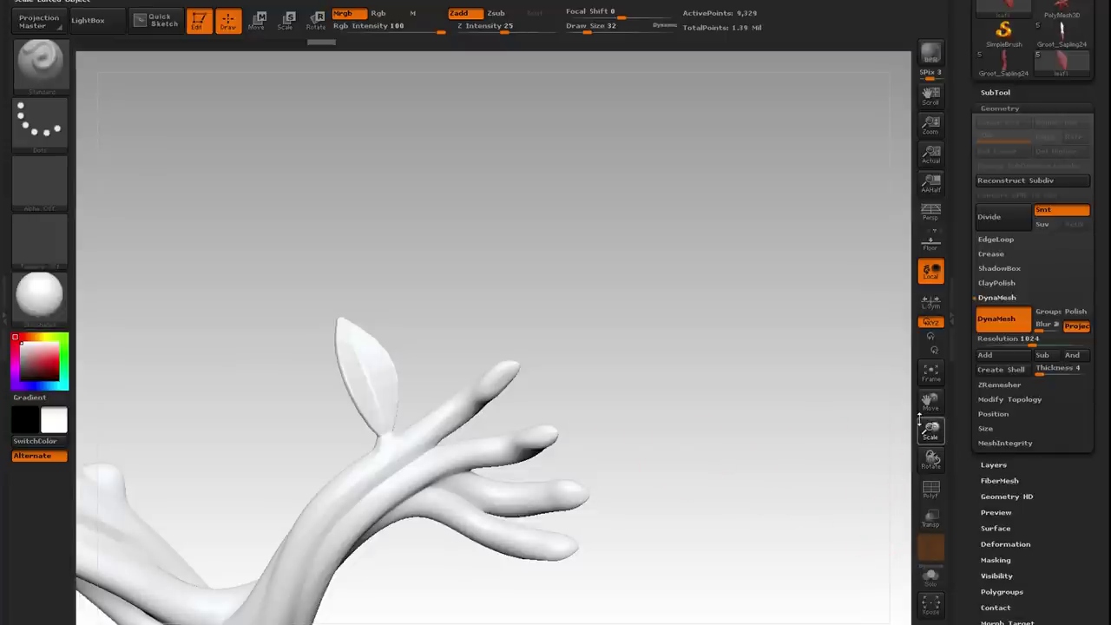
drag(919, 420, 911, 431)
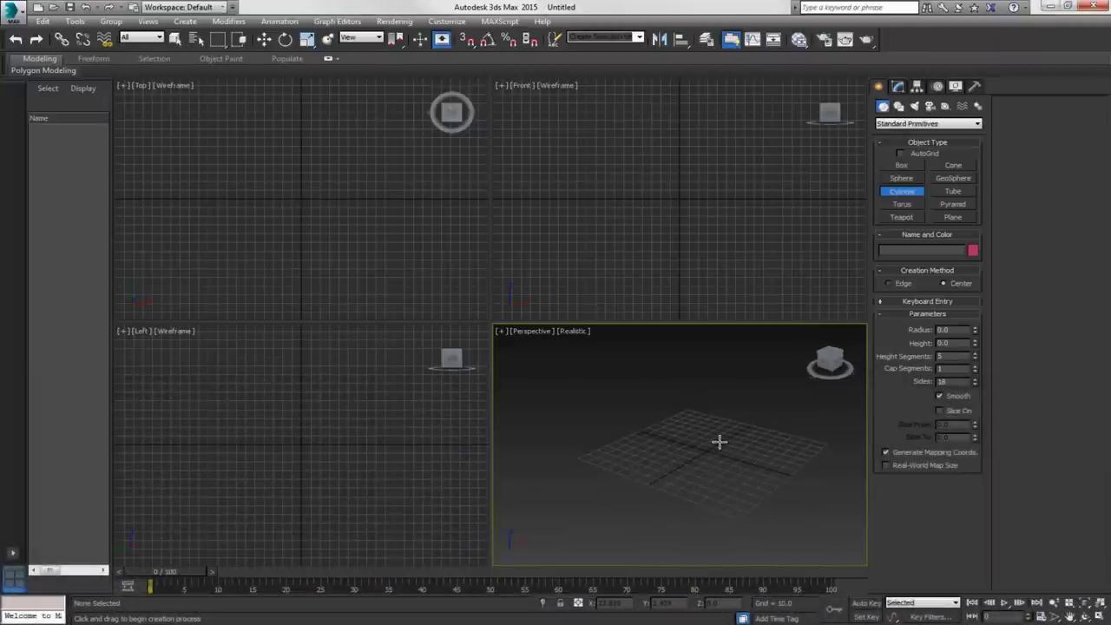
Switch to 3ds Max, maximize the perspective view and create a cylinder of about 16 radius and 45 height at the grid centre.
key(alt+w)
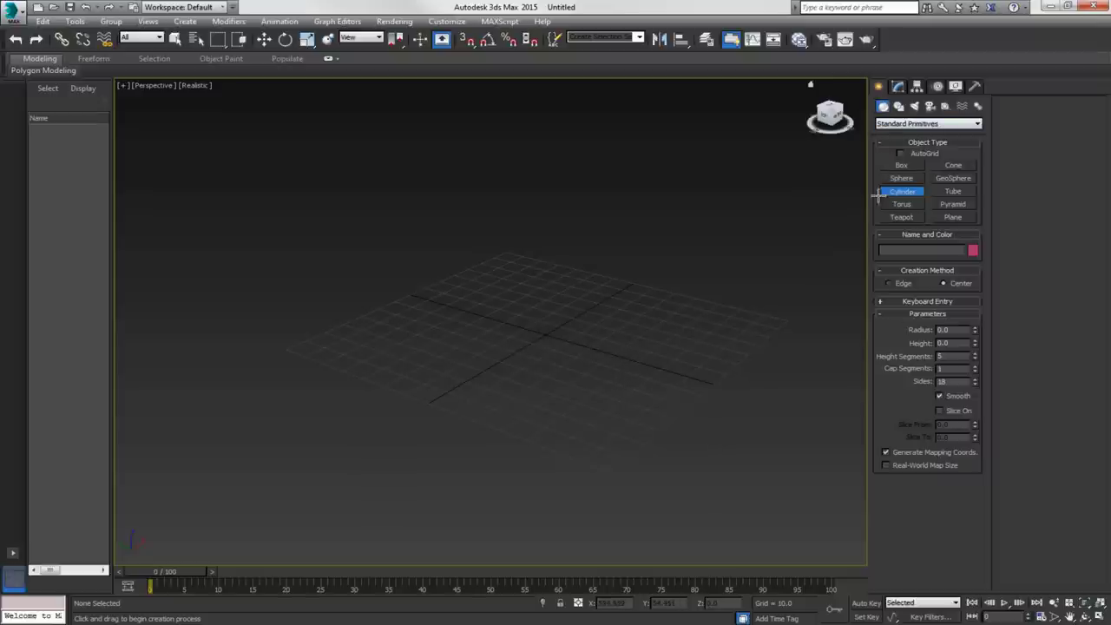
mouse_move(547, 335)
mouse_down()
mouse_move(575, 362)
mouse_move(562, 349)
mouse_up()
click(573, 238)
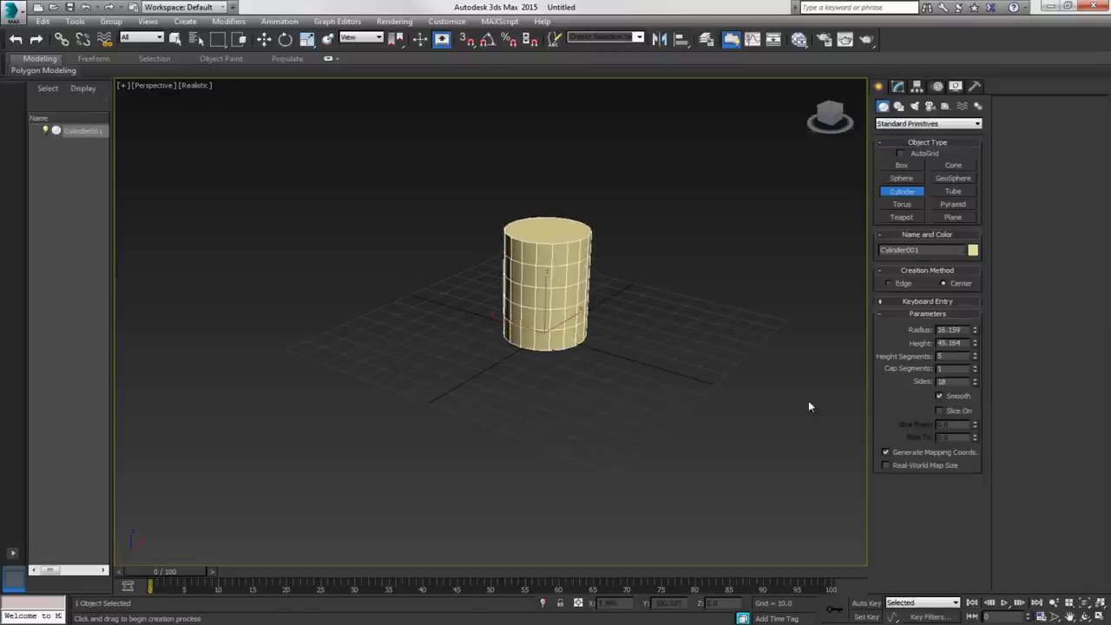
Set the cylinder to 1 height segment and 60 sides.
click(973, 358)
click(973, 358)
click(973, 359)
click(973, 358)
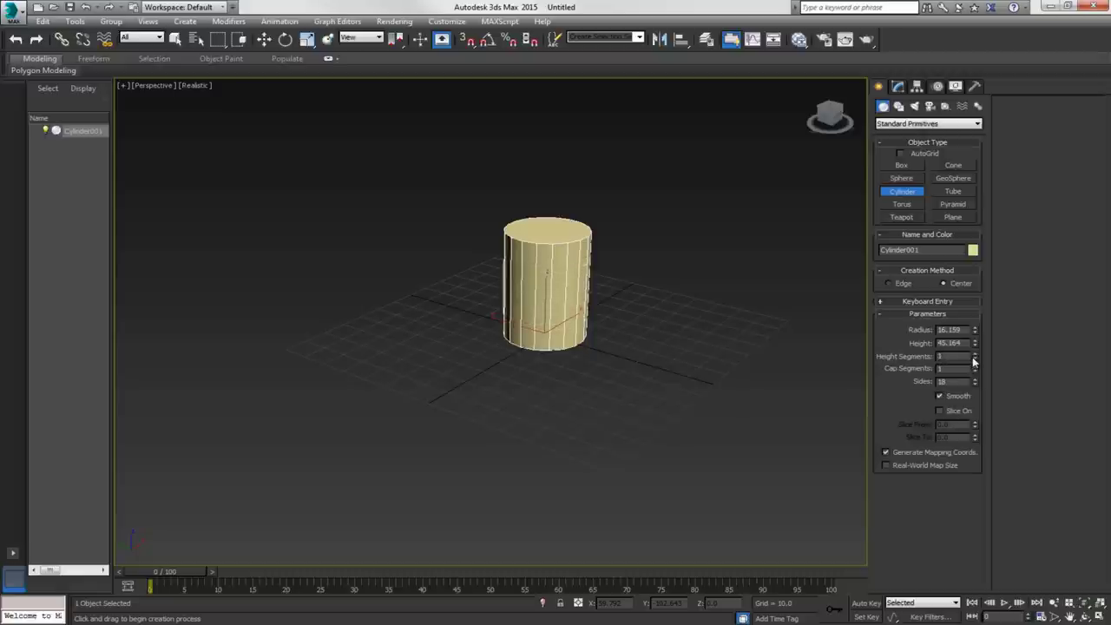
drag(974, 383, 913, 134)
alt+middle_drag(570, 362, 604, 365)
middle_drag(597, 322, 608, 379)
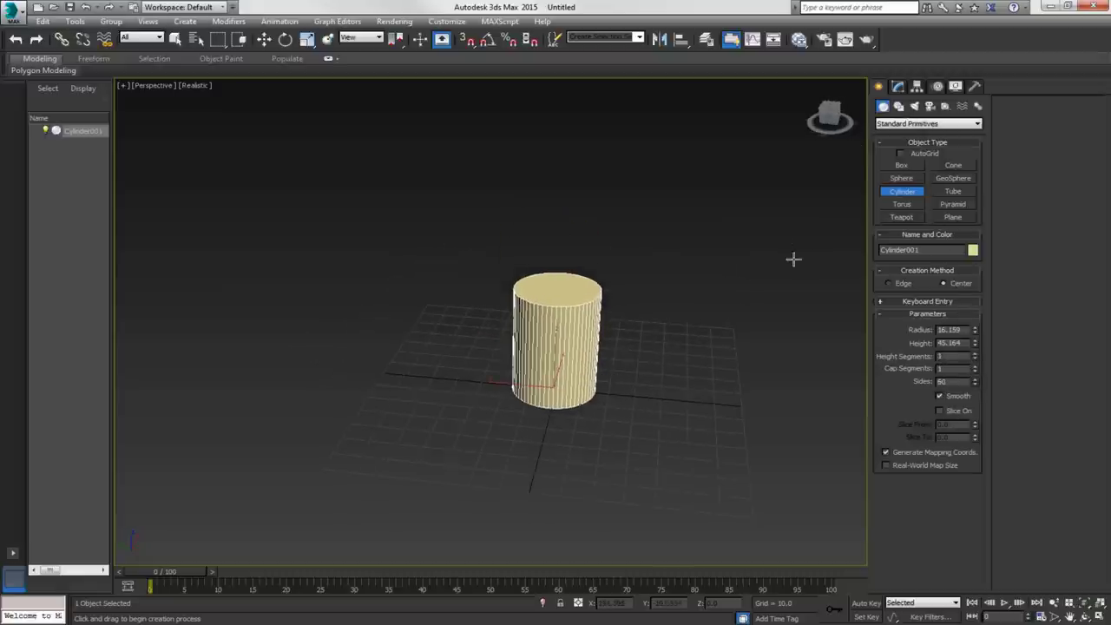
Convert the cylinder to an Editable Poly.
click(897, 87)
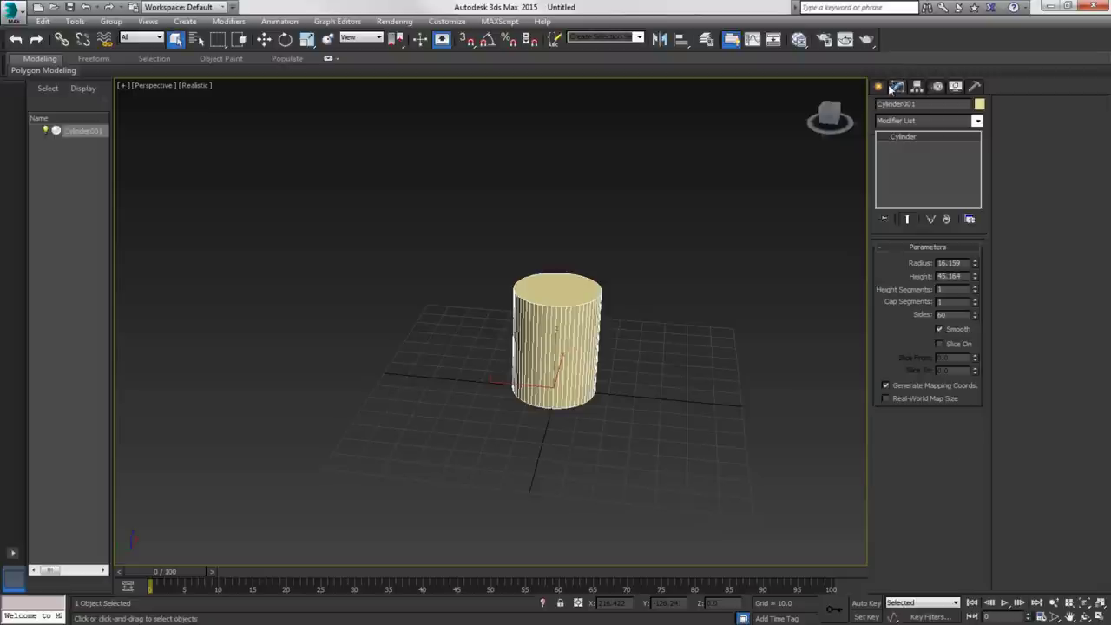
click(878, 88)
click(896, 87)
right_click(927, 160)
click(973, 249)
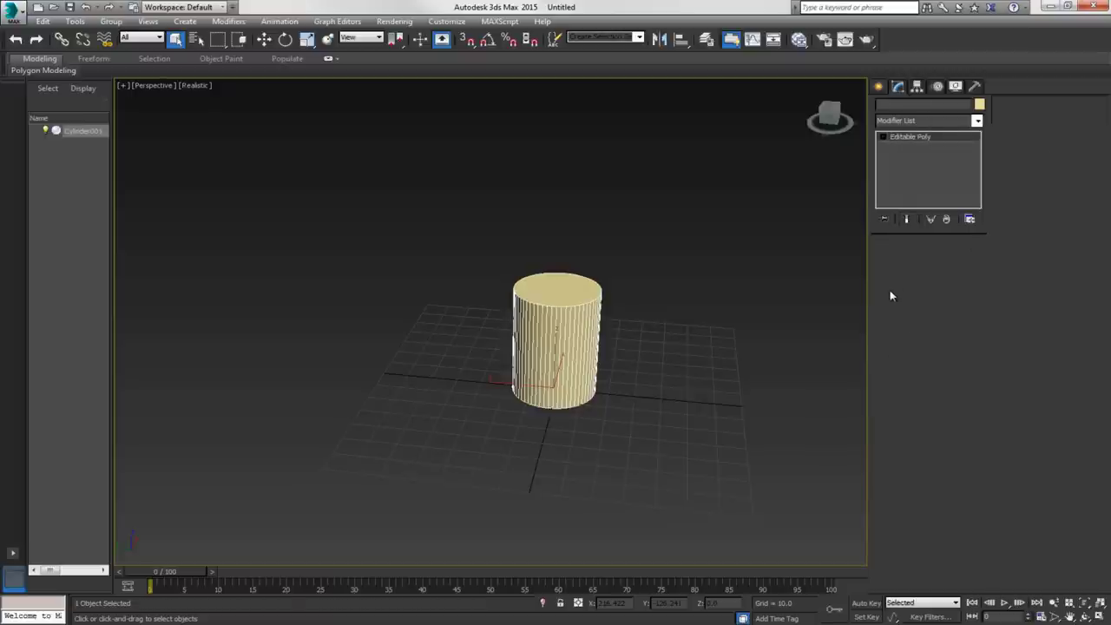
Select the cylinder's bottom ring of vertices and scale it inward to taper the body into a narrow-tipped cone.
click(892, 261)
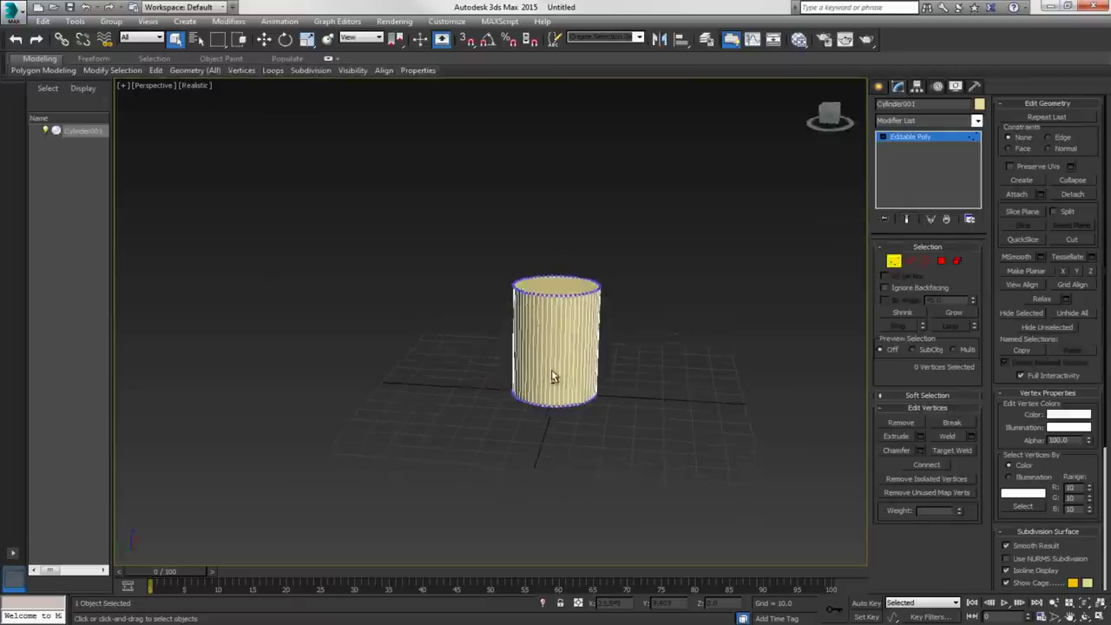
drag(481, 342, 678, 465)
scroll(679, 468, up, 5)
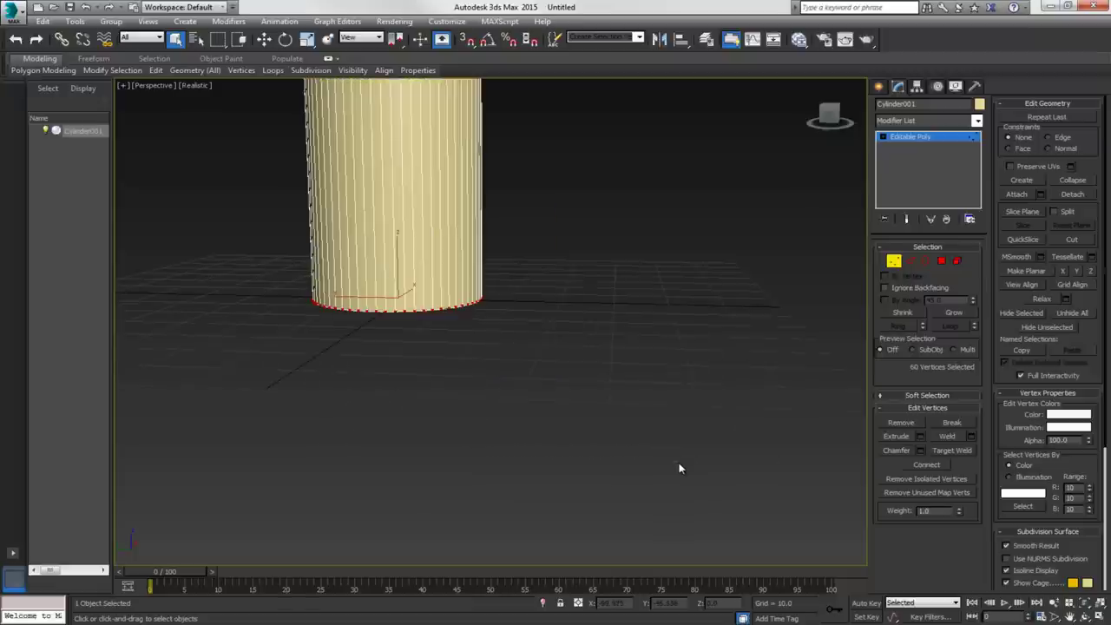
middle_drag(456, 237, 471, 252)
scroll(471, 254, down, 5)
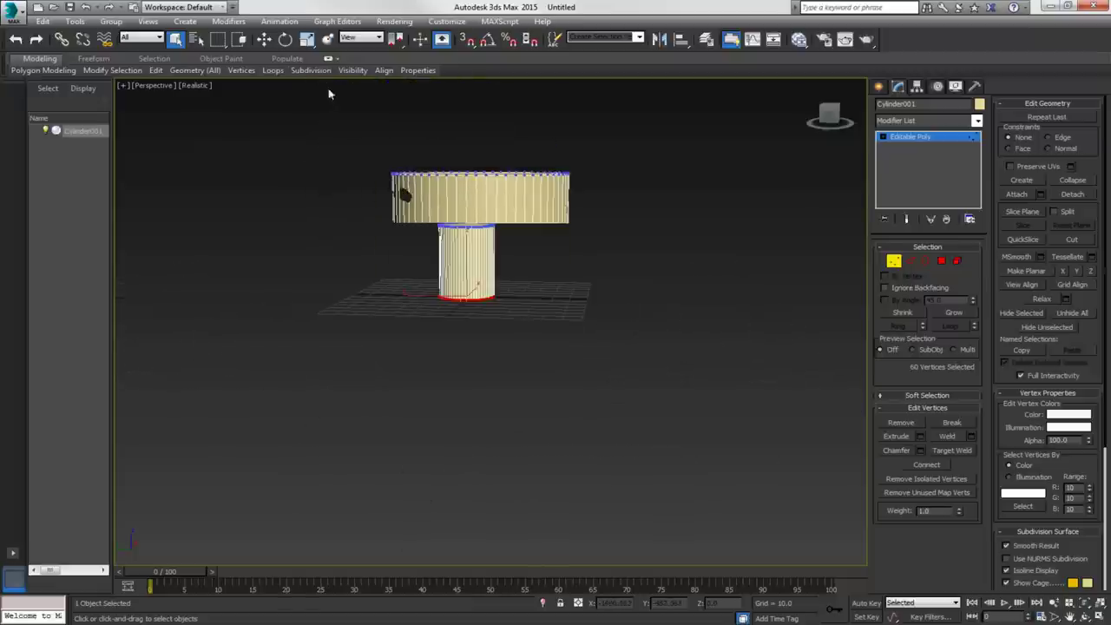
click(310, 41)
scroll(536, 268, up, 6)
drag(491, 313, 483, 382)
drag(457, 492, 466, 559)
scroll(483, 390, down, 1)
scroll(510, 360, down, 5)
scroll(512, 364, up, 3)
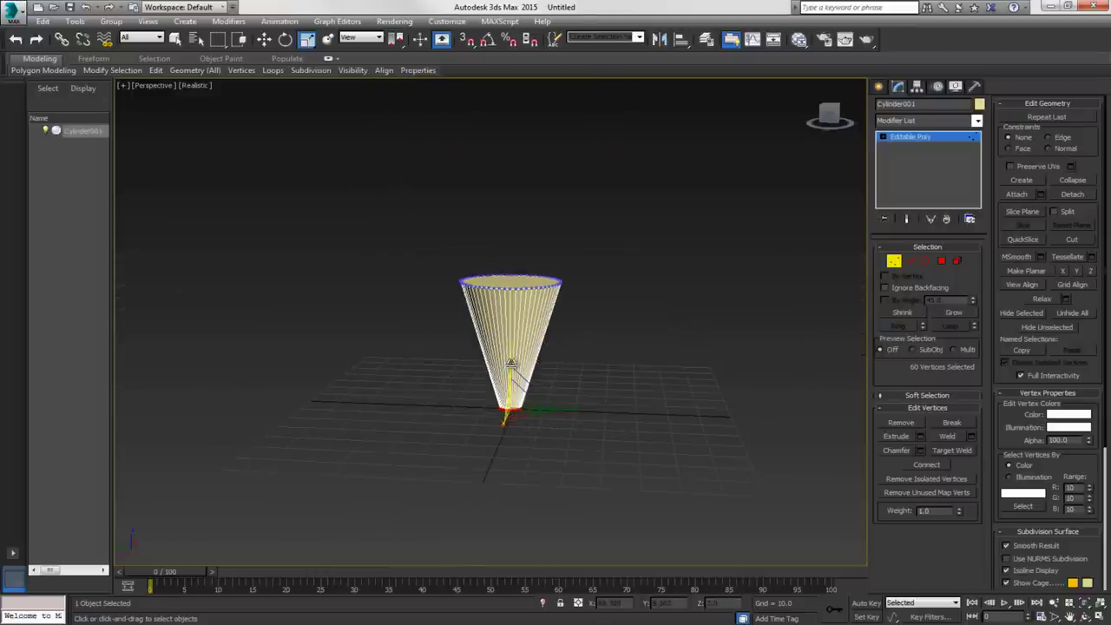
Select the cone's top ring of vertices, scale it outward slightly, and leave vertex editing.
drag(431, 253, 585, 333)
drag(521, 276, 526, 270)
click(893, 261)
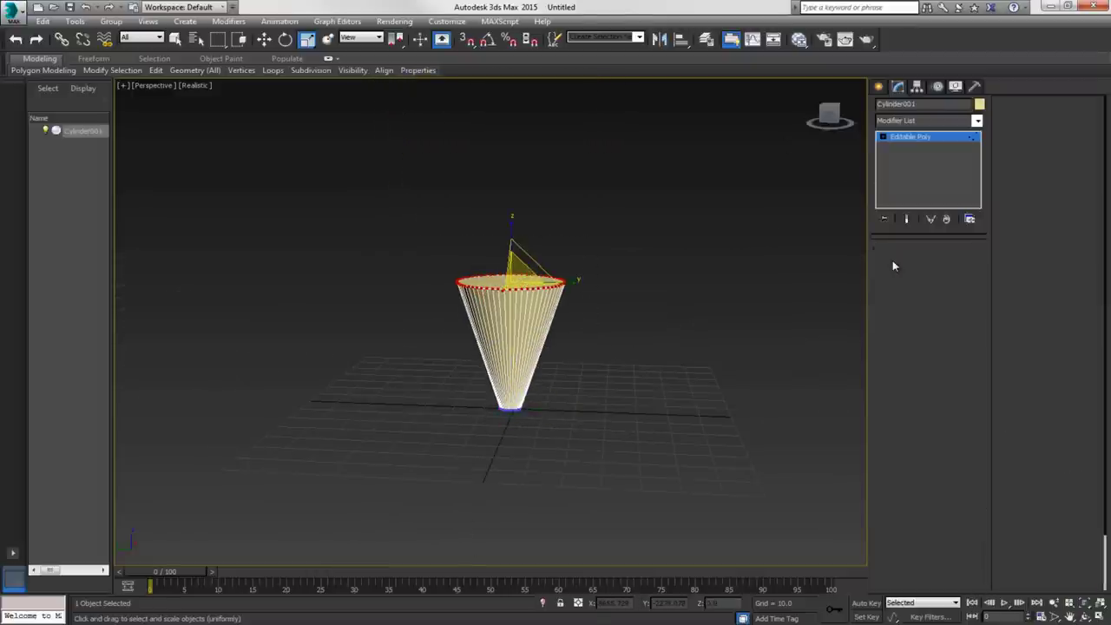
Create a second, much thinner cylinder standing beside the tip of the cone.
click(879, 87)
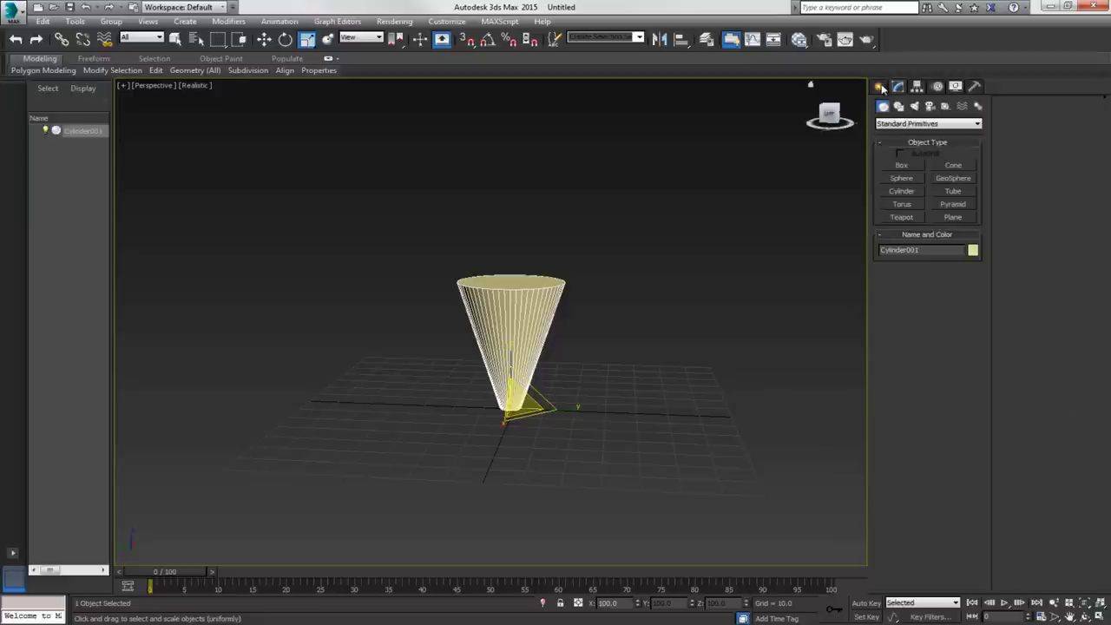
click(902, 192)
drag(518, 421, 523, 425)
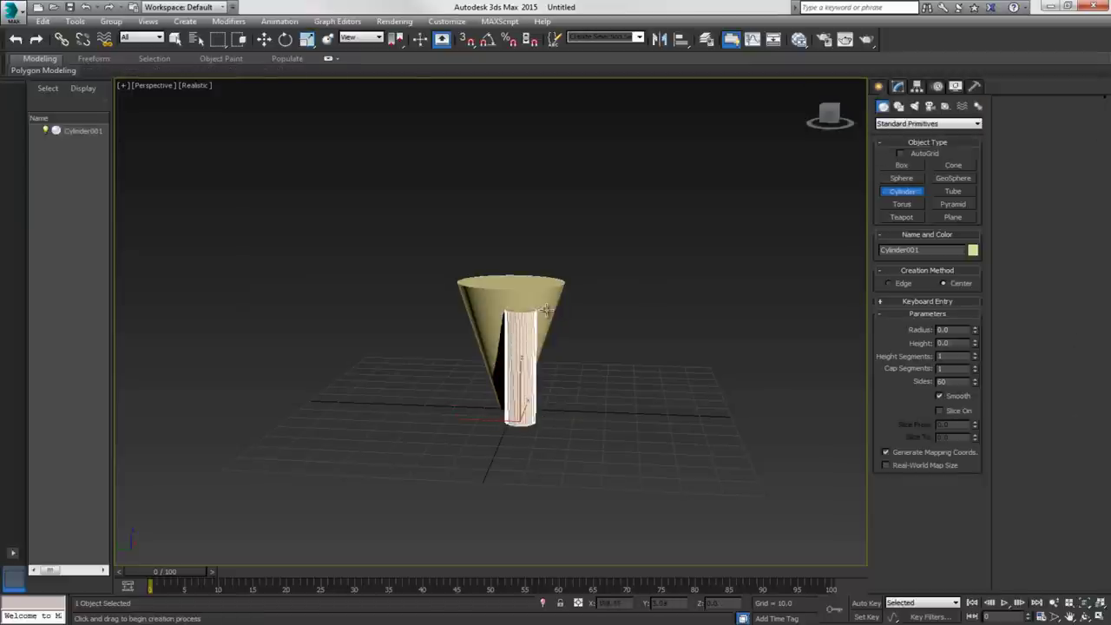
click(524, 309)
Move the thin cylinder onto the cone's axis and raise it so it protrudes from the cone's top.
click(265, 40)
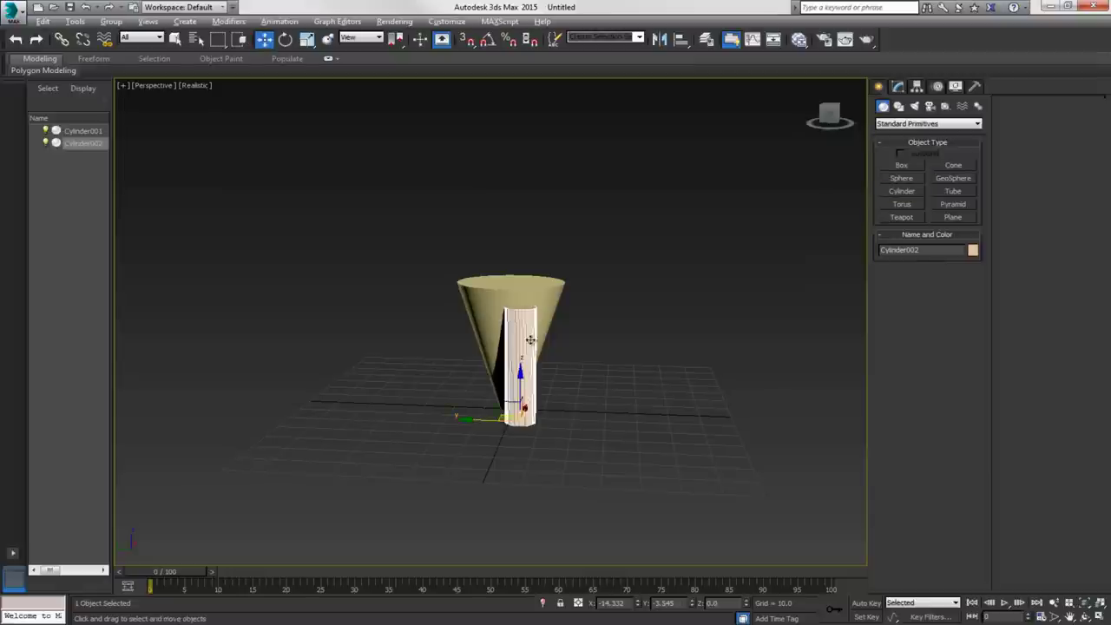
alt+middle_drag(528, 338, 523, 388)
drag(536, 365, 490, 349)
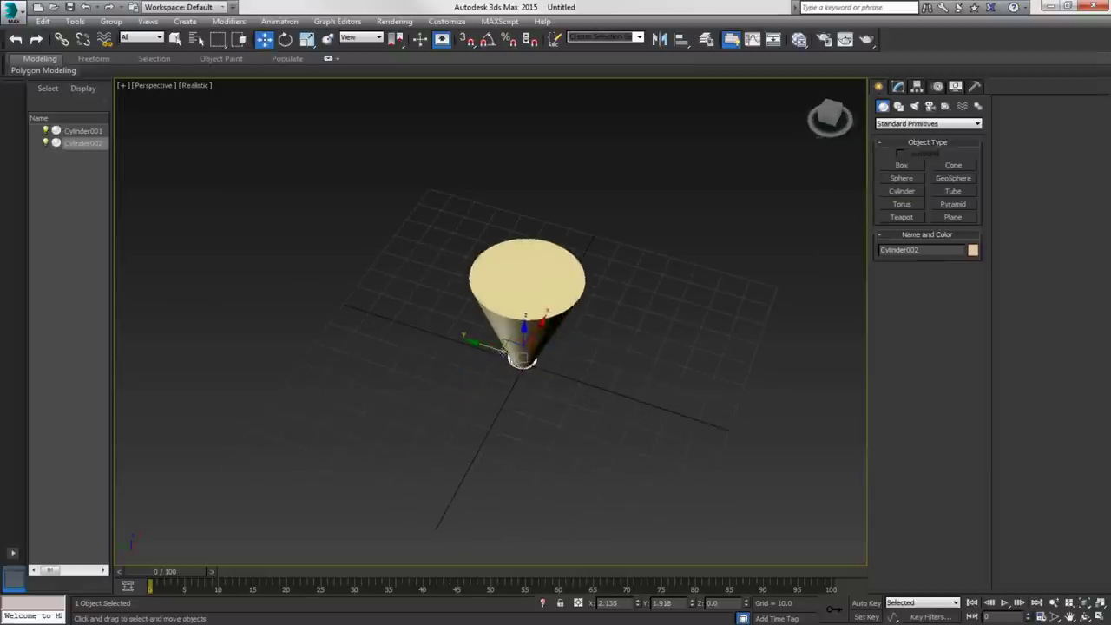
alt+middle_drag(491, 348, 495, 314)
drag(522, 328, 529, 291)
Scale the thin cylinder's height to about 78 percent along Z.
click(306, 39)
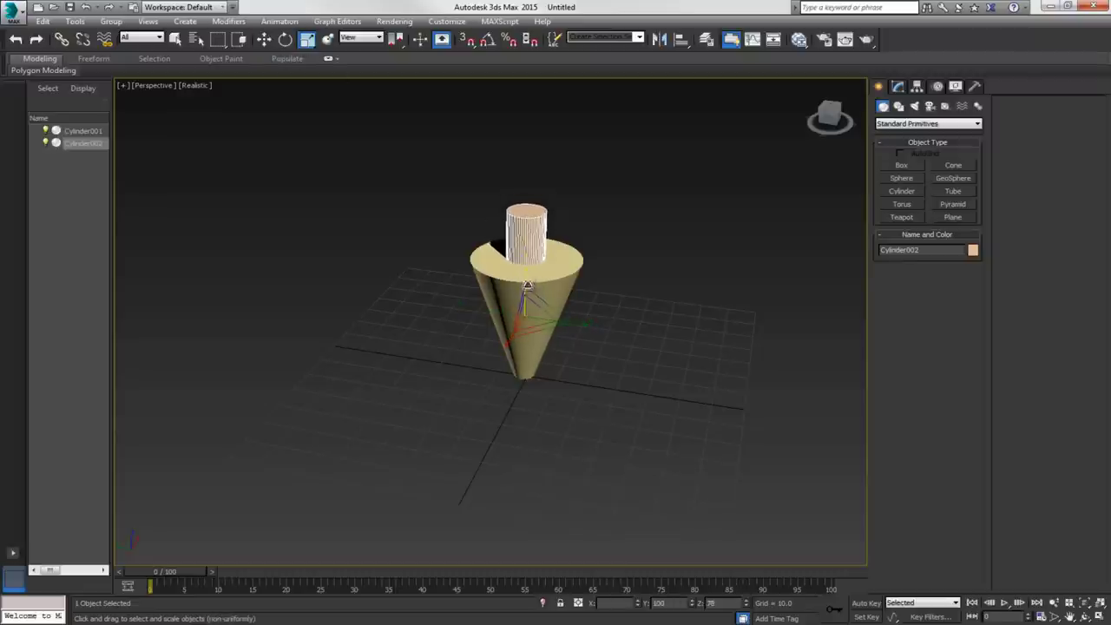
click(264, 39)
mouse_move(532, 229)
alt+middle_down()
mouse_move(555, 306)
mouse_move(553, 230)
alt+middle_up()
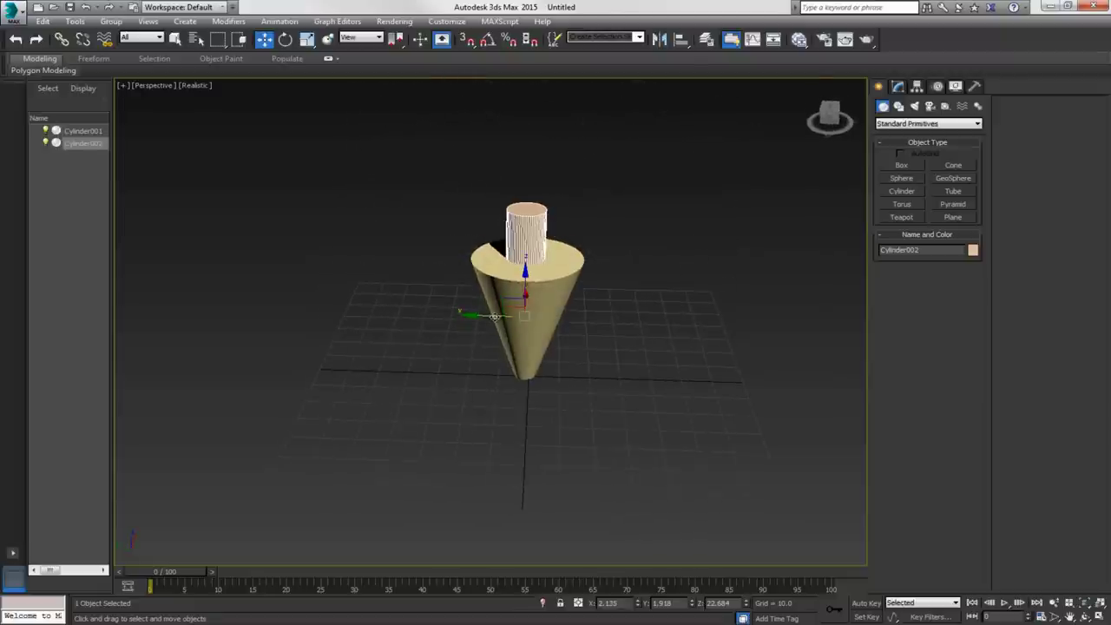
scroll(493, 321, up, 4)
alt+middle_drag(490, 333, 465, 293)
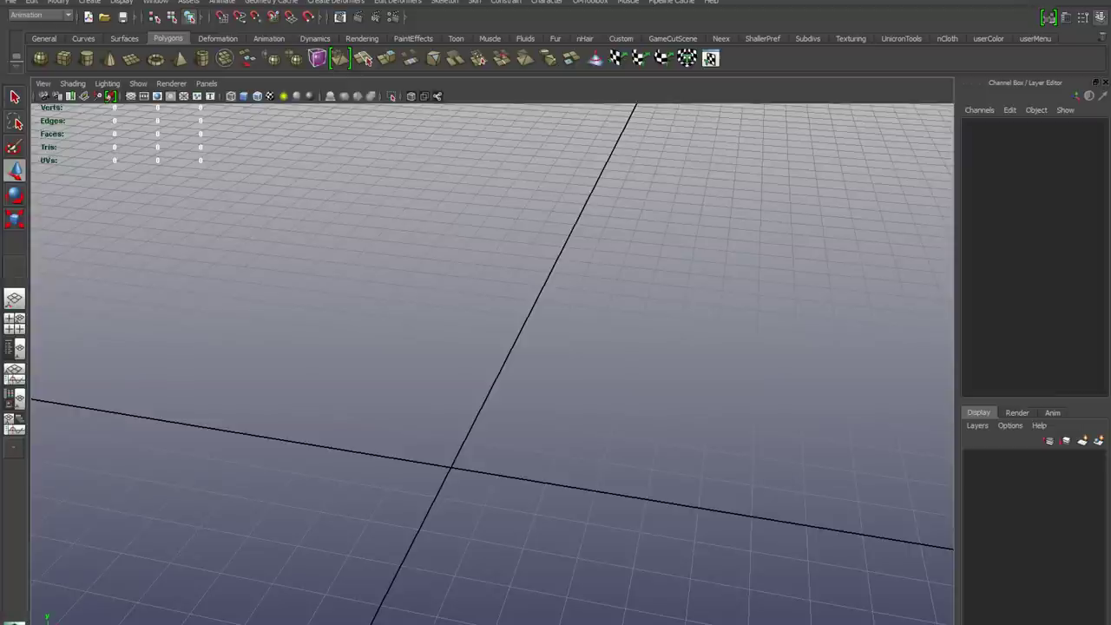
Switch to Maya, create a polygon cylinder at the origin and raise it to about 1.006 in Translate Y.
alt+drag(493, 364, 480, 343)
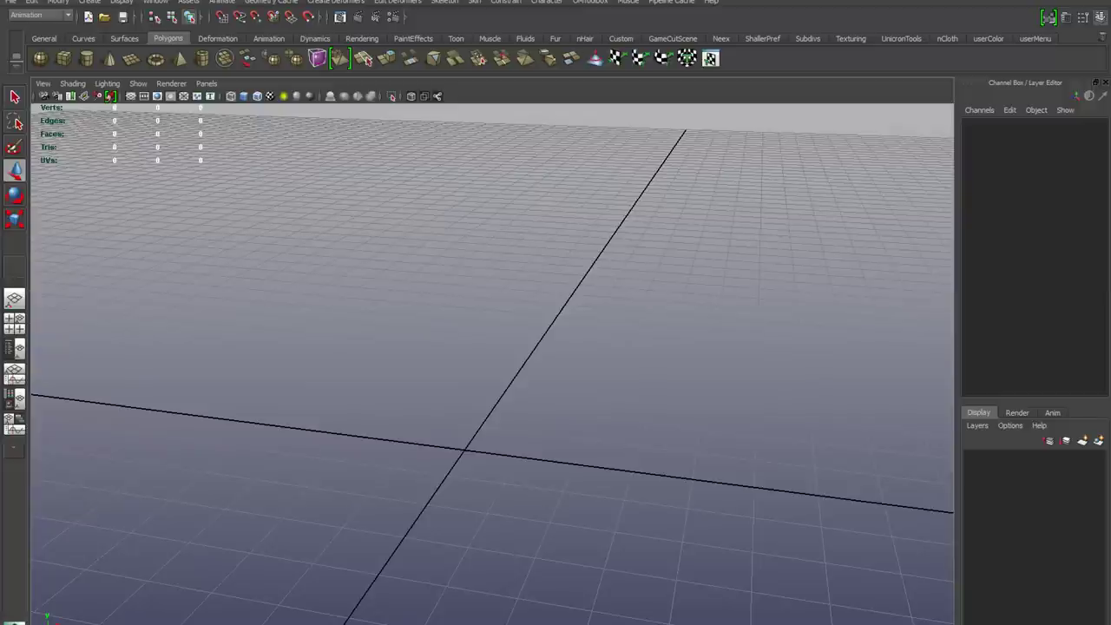
click(86, 59)
alt+drag(485, 373, 486, 337)
drag(471, 396, 488, 373)
Set the polygon cylinder's Subdivisions Axis to 50.
click(995, 274)
alt+drag(556, 347, 621, 390)
click(1034, 305)
middle_drag(660, 348, 772, 348)
alt+drag(555, 364, 461, 302)
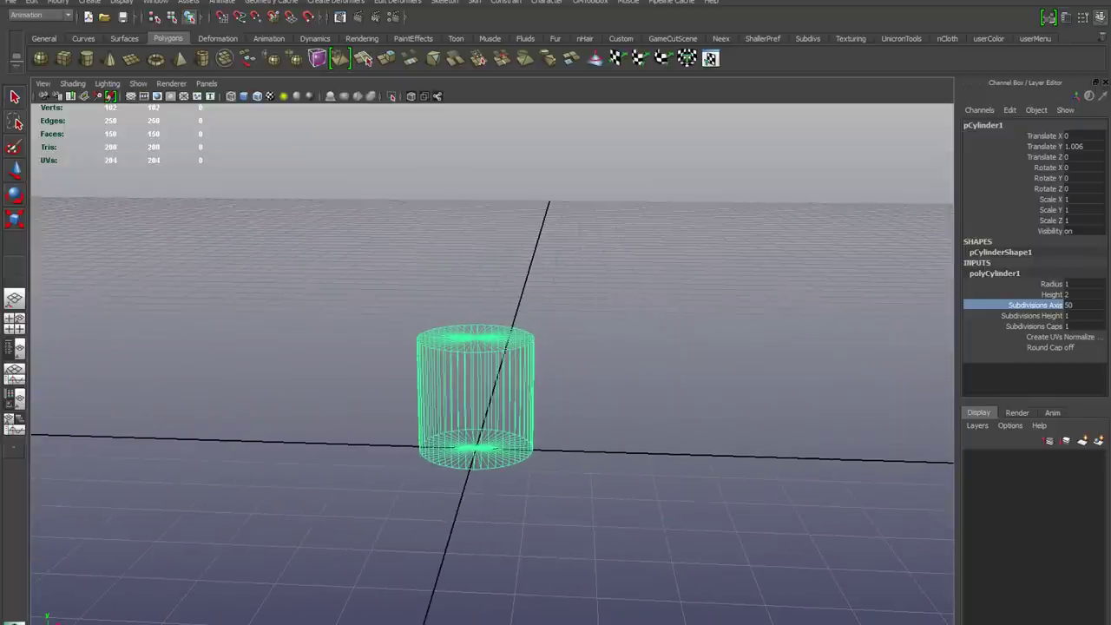
Select the cylinder's bottom vertices and scale them inward to form a narrow tip.
key(F9)
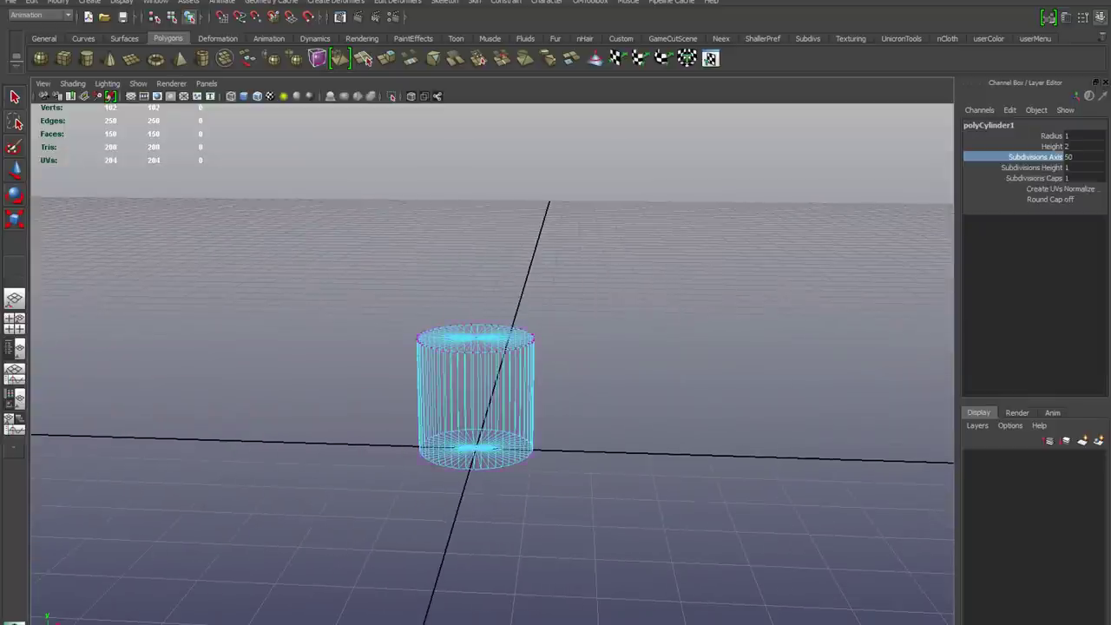
alt+drag(521, 364, 525, 328)
drag(380, 394, 608, 492)
key(w)
key(r)
alt+drag(521, 364, 394, 354)
Select the cone's top vertices and move them upward to make it taller, then deselect it.
drag(382, 290, 565, 357)
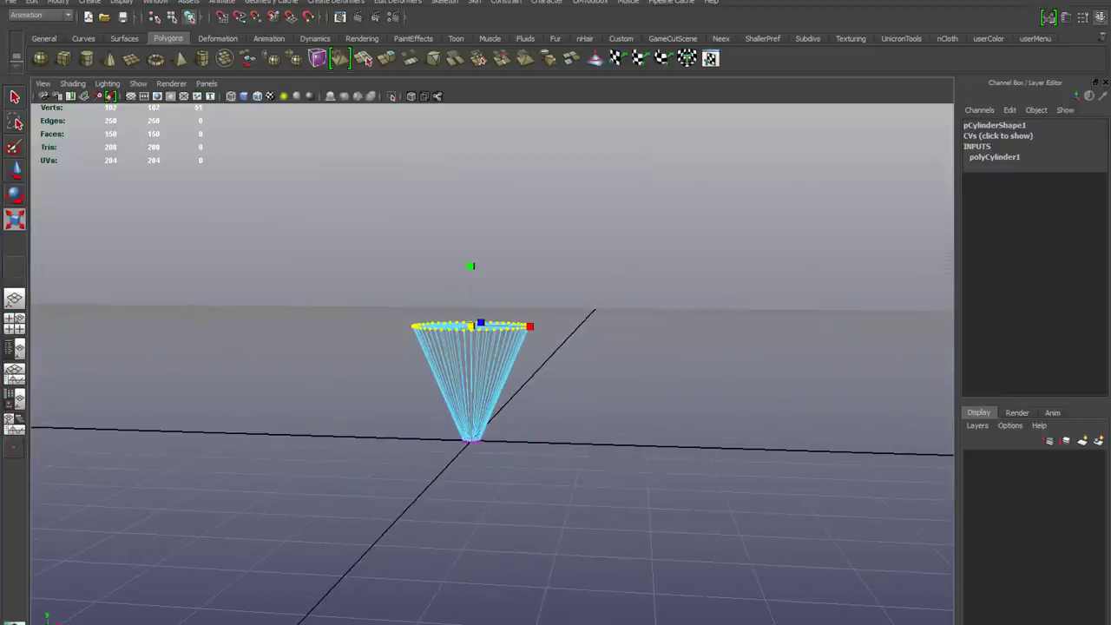
key(w)
drag(471, 280, 471, 248)
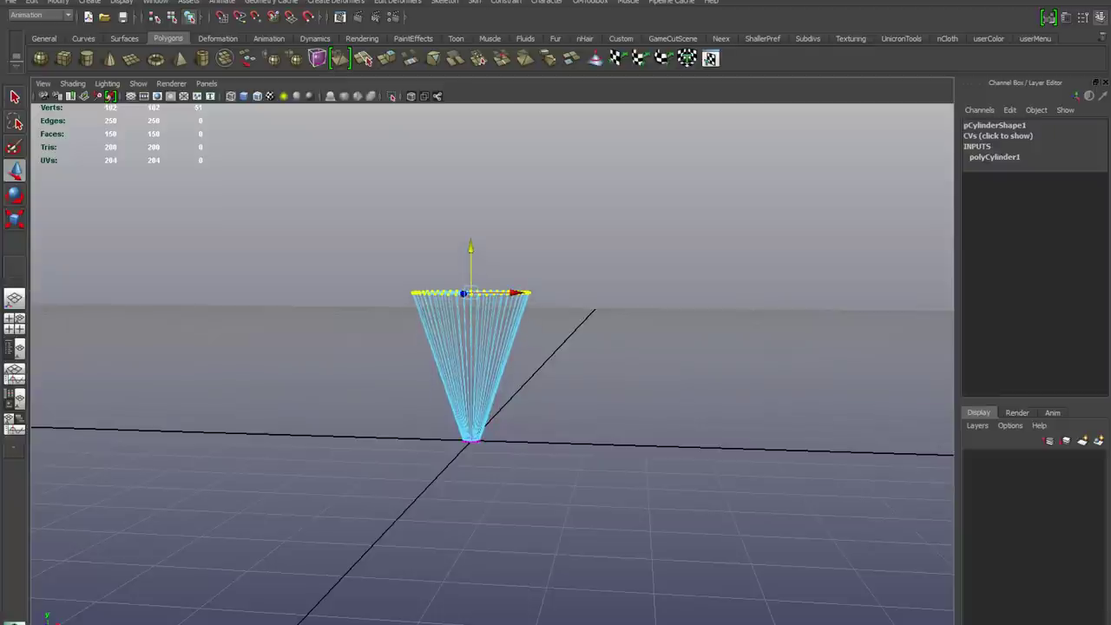
click(599, 260)
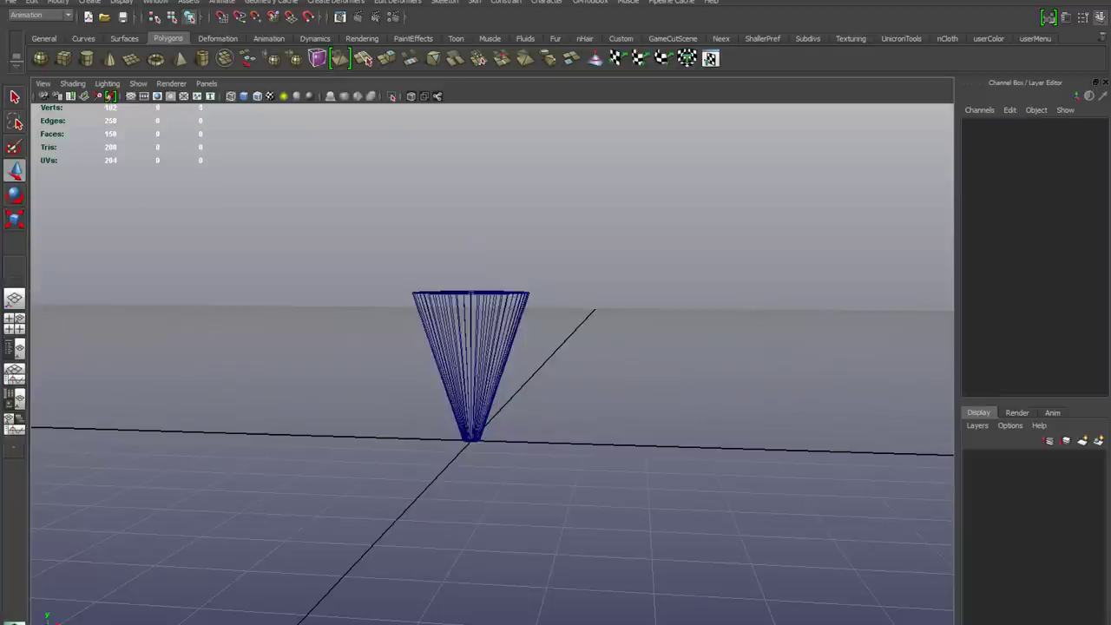
Create a second polygon cylinder, raise it to the cone's top, and scale it uniformly to about 0.318.
alt+drag(598, 260, 623, 304)
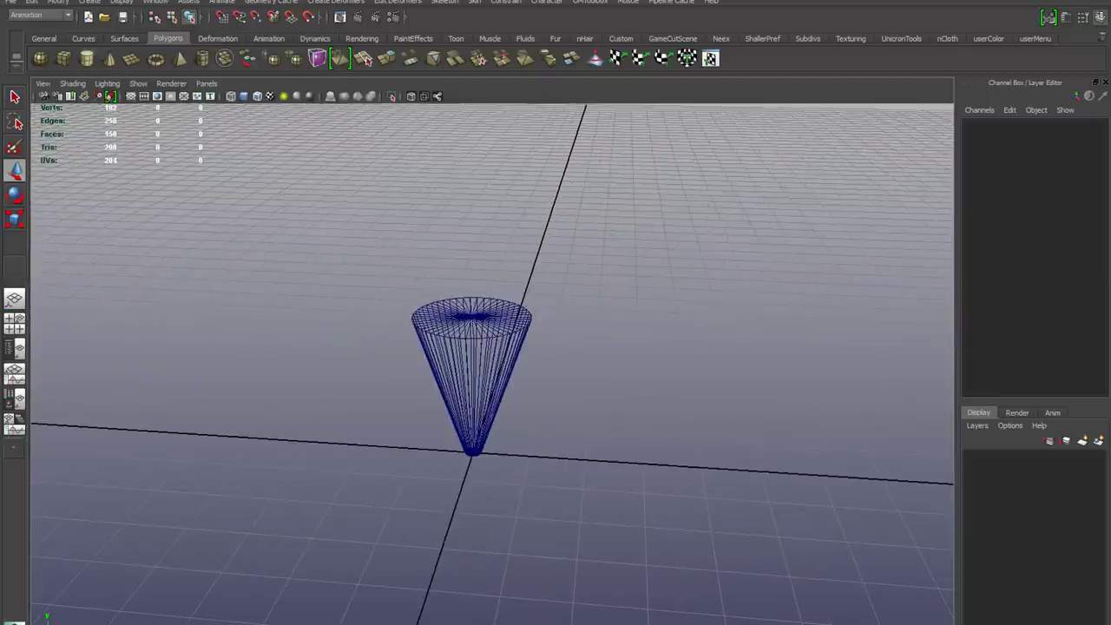
click(87, 58)
drag(472, 414, 471, 271)
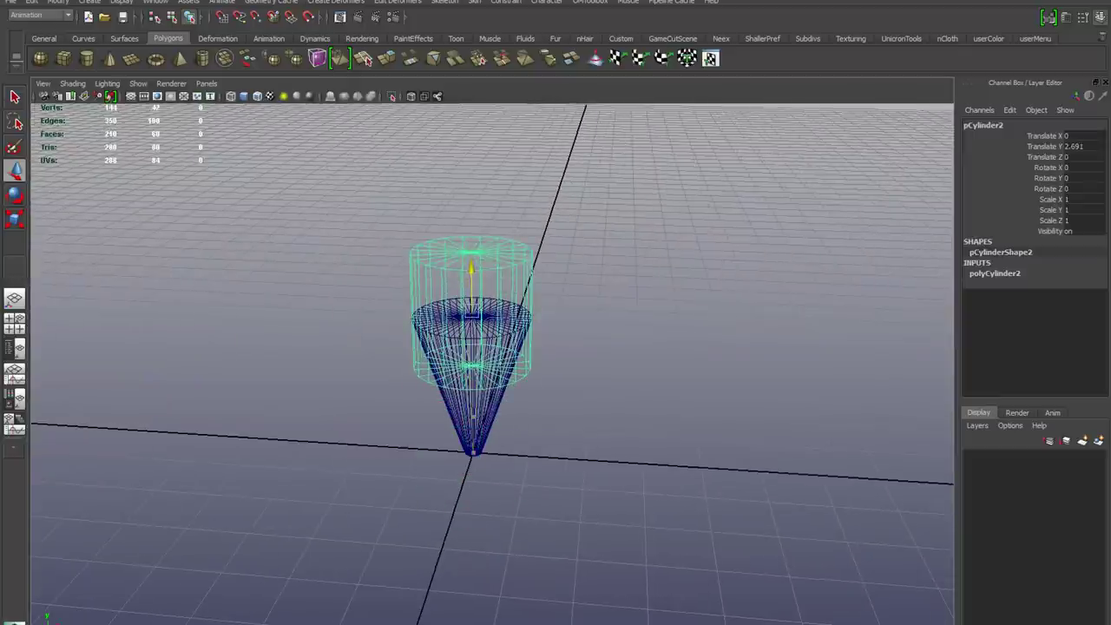
key(r)
drag(471, 314, 419, 314)
Set the small cylinder's Subdivisions Axis to 45.
click(995, 274)
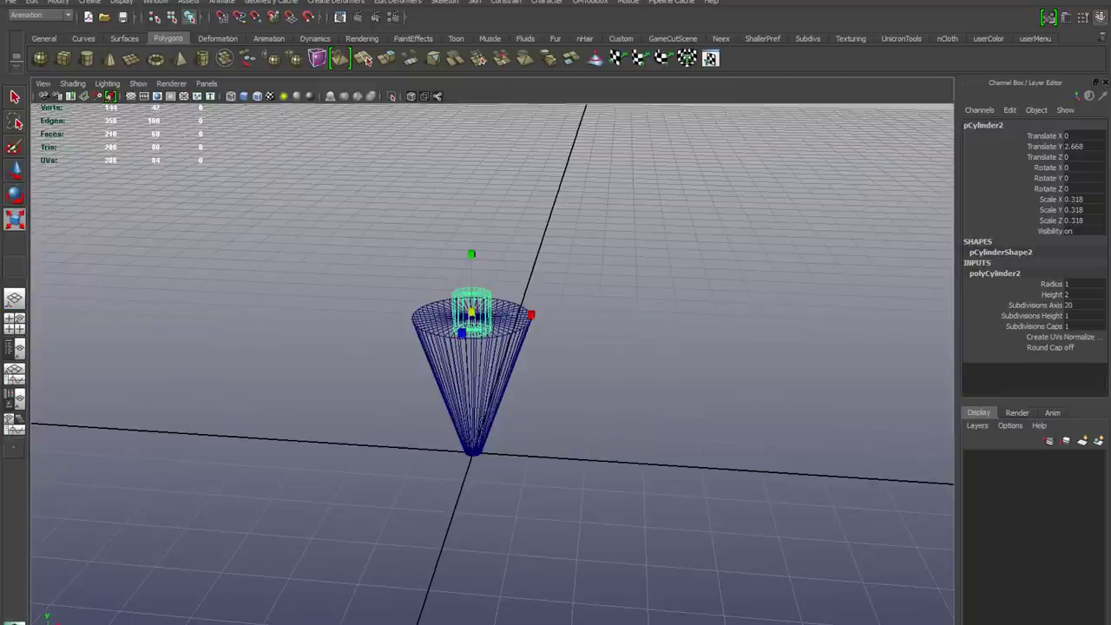
click(1034, 305)
middle_drag(694, 347, 798, 347)
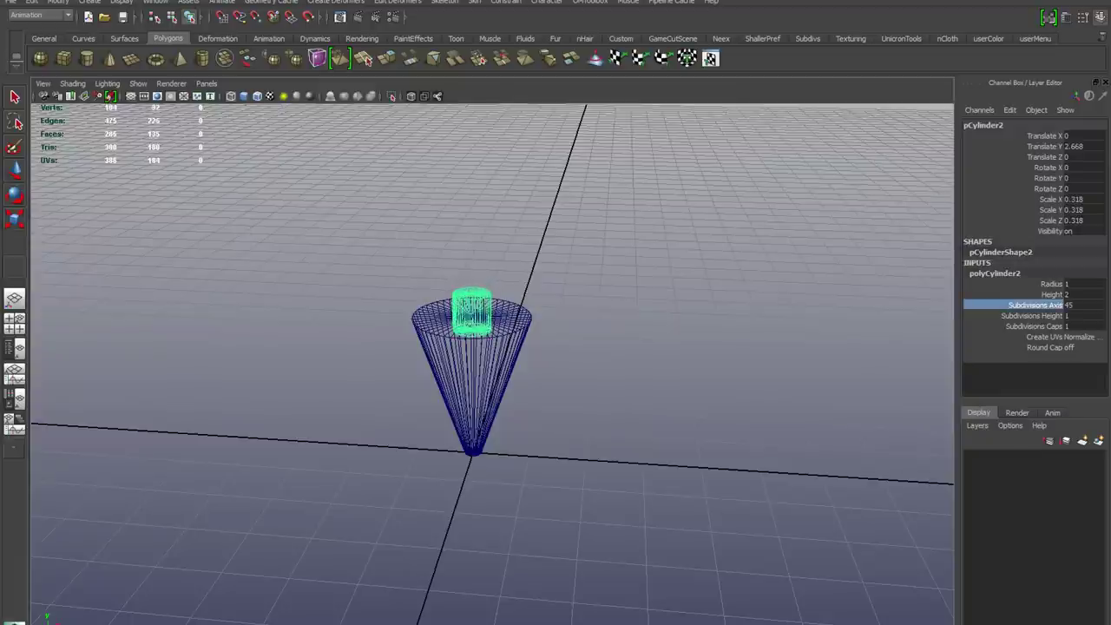
Raise the small cylinder to about 2.878 in Translate Y so it sits on the cone, and display the models shaded.
key(w)
alt+drag(555, 373, 559, 330)
drag(473, 249, 473, 236)
scroll(492, 365, up, 4)
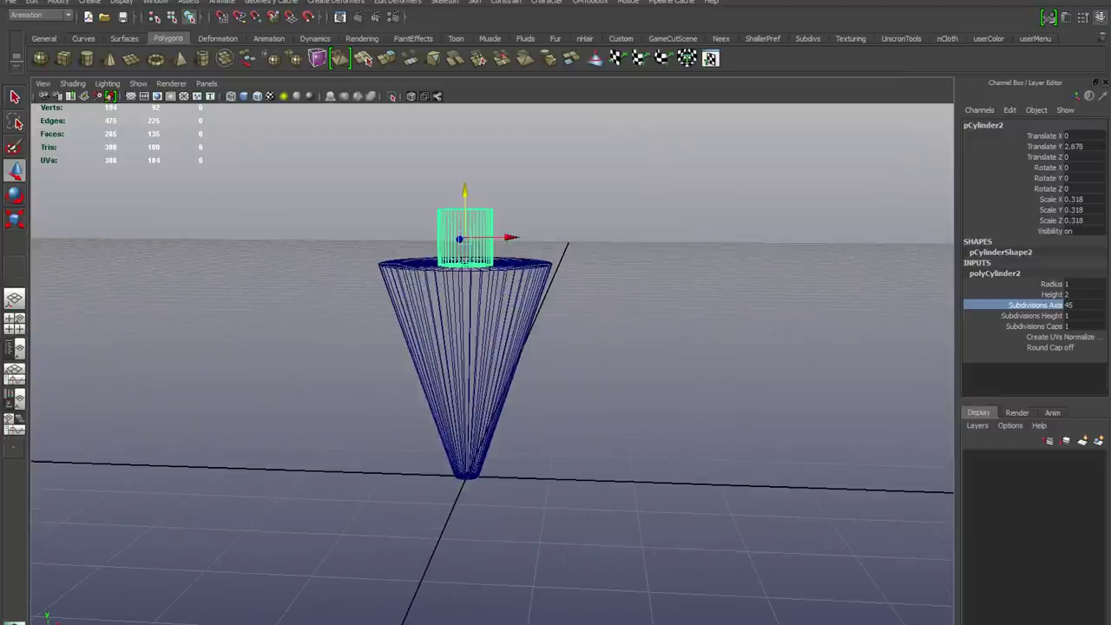
key(5)
alt+drag(492, 365, 483, 373)
alt+middle_drag(483, 373, 493, 404)
scroll(492, 364, up, 2)
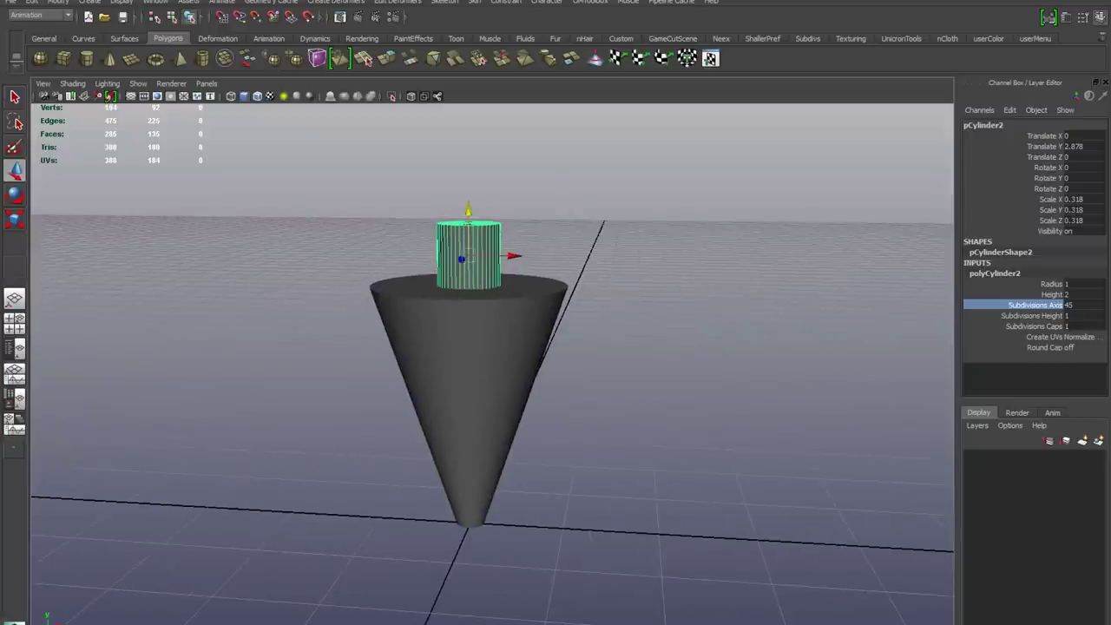
Scale the small cylinder uniformly to about 0.276, stretch it vertically, and deselect it.
key(r)
drag(468, 256, 457, 256)
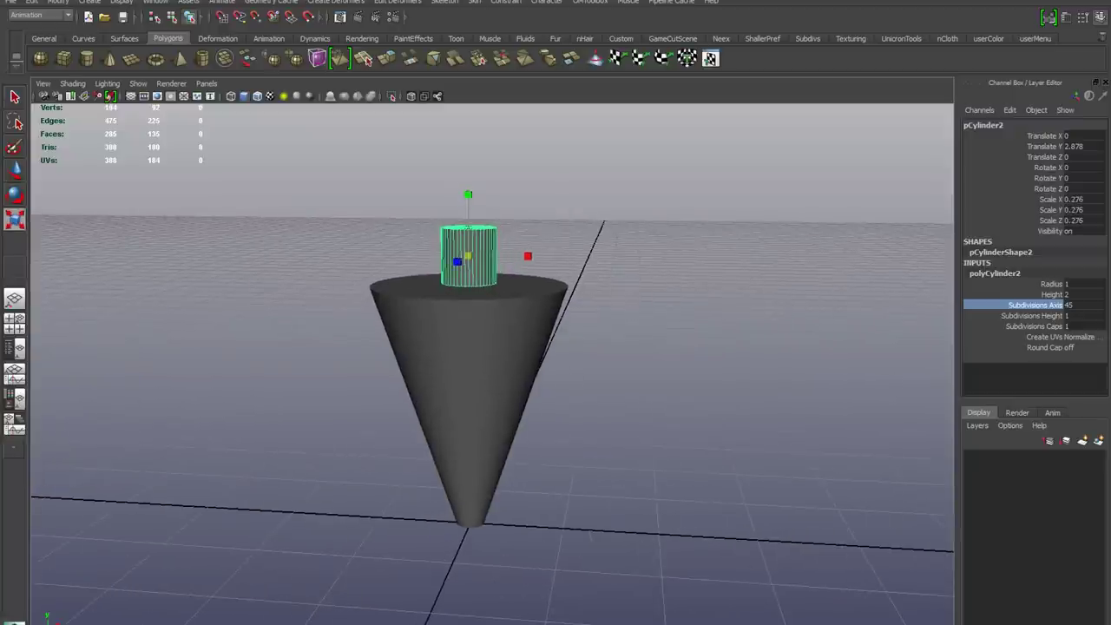
drag(468, 194, 441, 182)
key(w)
click(607, 261)
mouse_move(607, 260)
alt+mouse_down()
mouse_move(642, 270)
mouse_move(623, 264)
alt+mouse_up()
alt+right_drag(608, 264, 590, 264)
alt+middle_drag(590, 263, 603, 290)
alt+right_drag(604, 290, 638, 291)
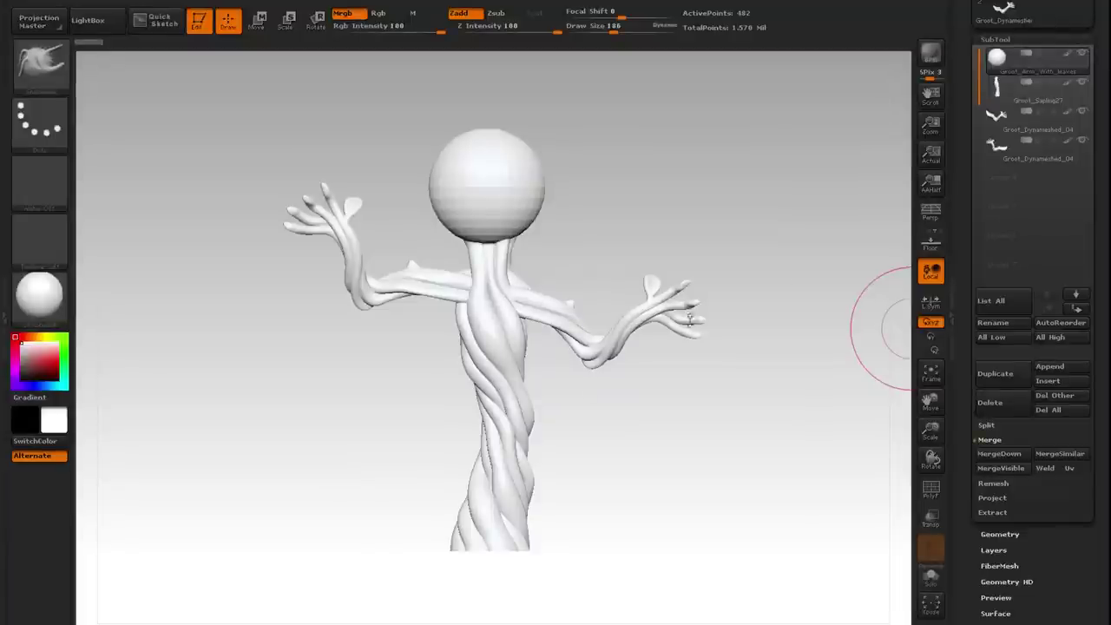
Switch to ZBrush and append a Sphere3D subtool to the Groot model.
click(1052, 367)
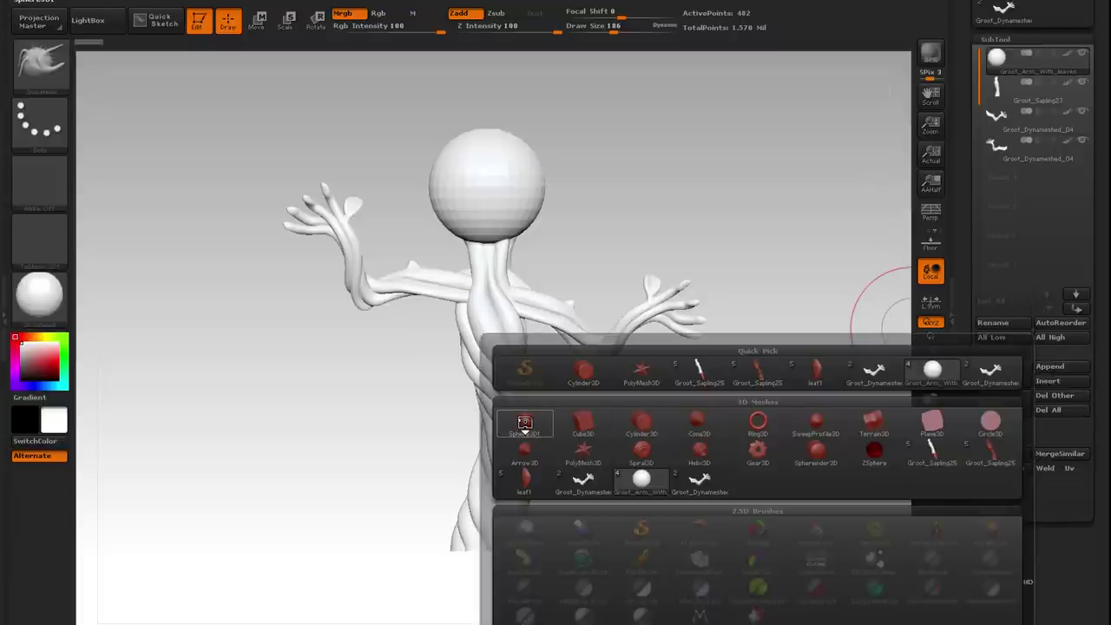
click(525, 423)
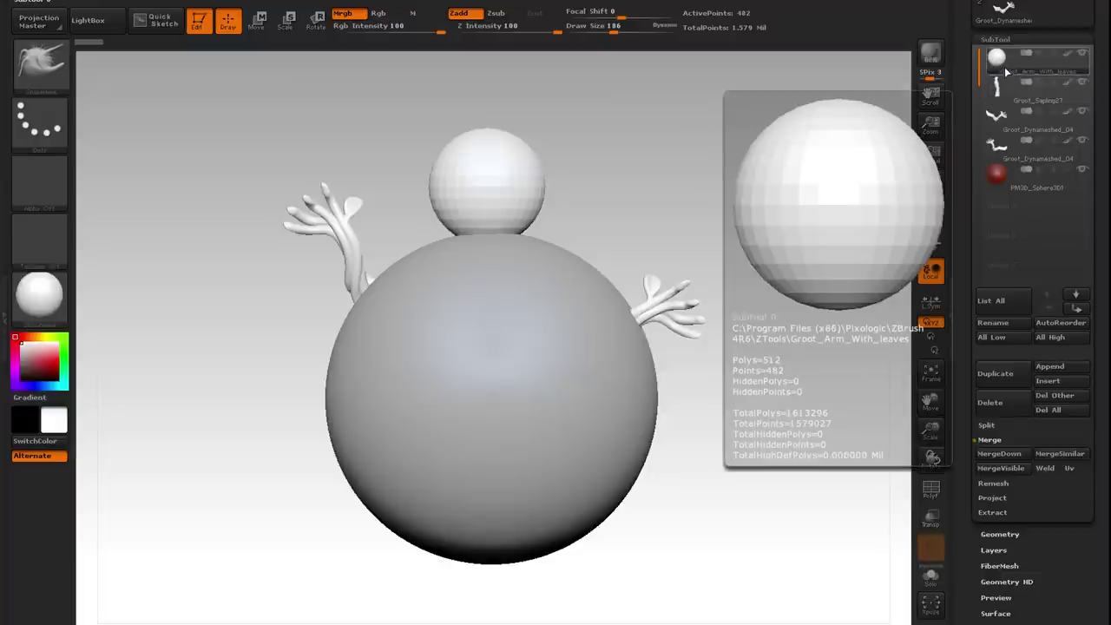
Replace the appended sphere subtool with the potting-Spike.obj mesh imported from the Desktop.
click(991, 176)
drag(966, 178, 961, 292)
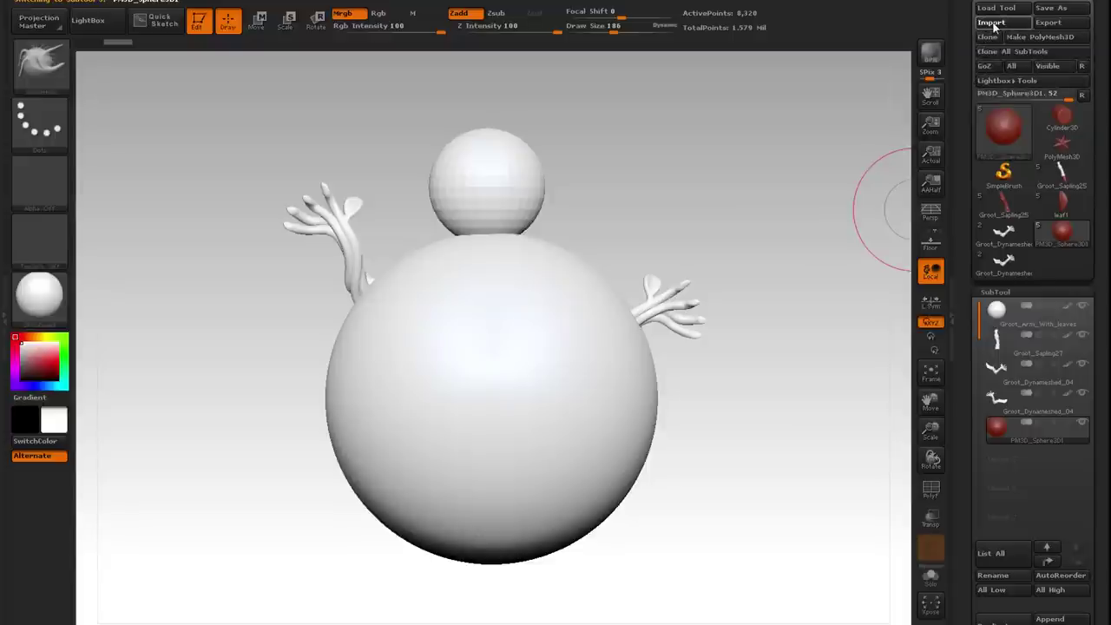
click(991, 23)
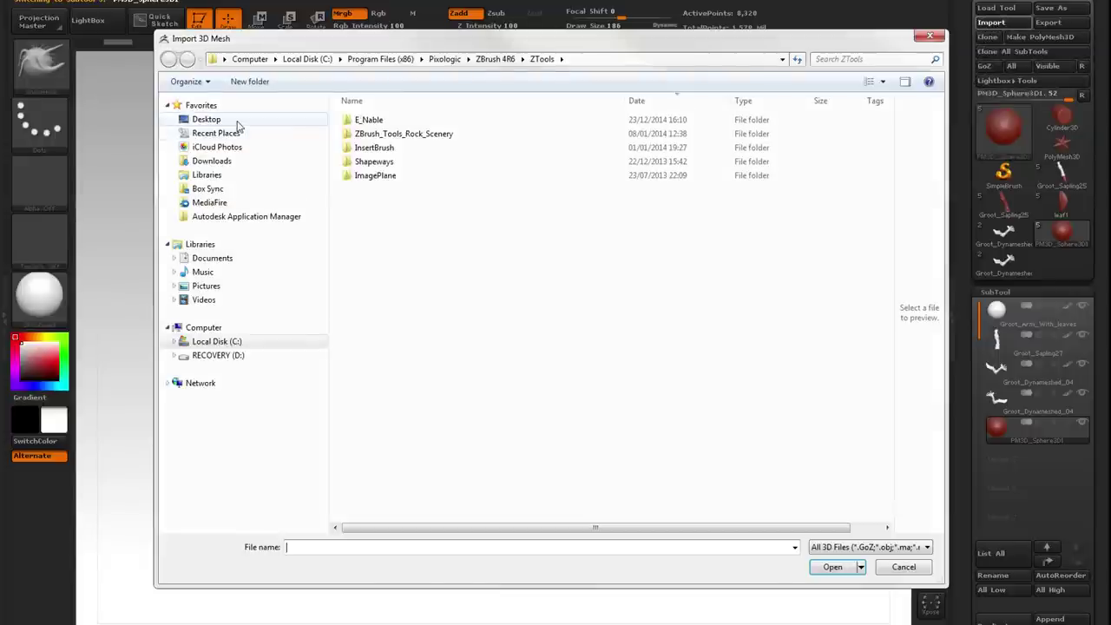
click(236, 121)
scroll(389, 137, up, 5)
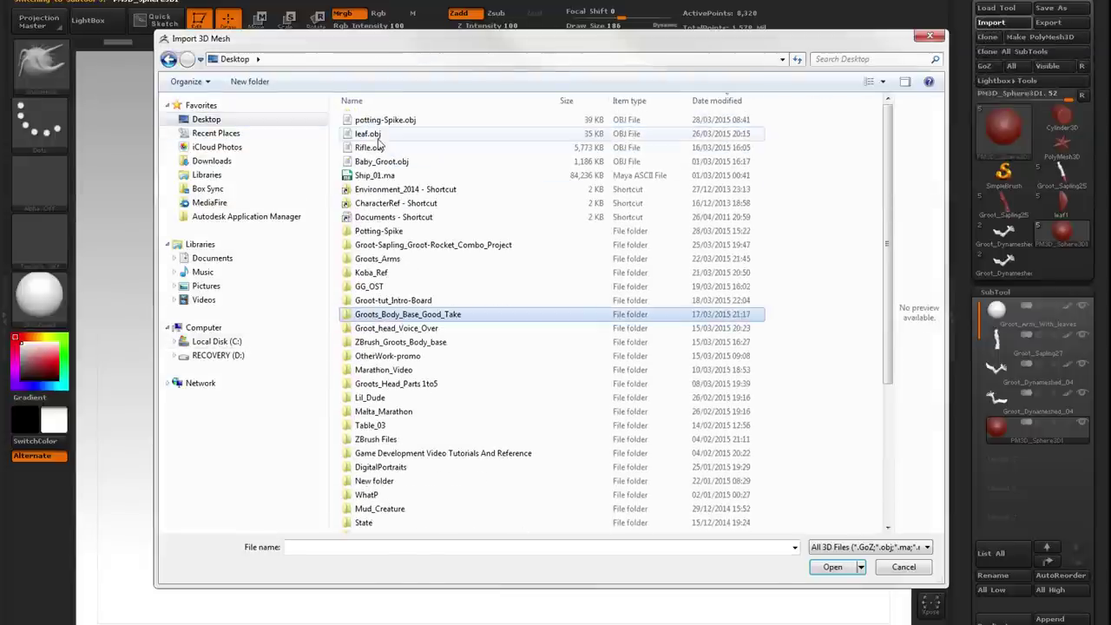
click(389, 121)
click(833, 564)
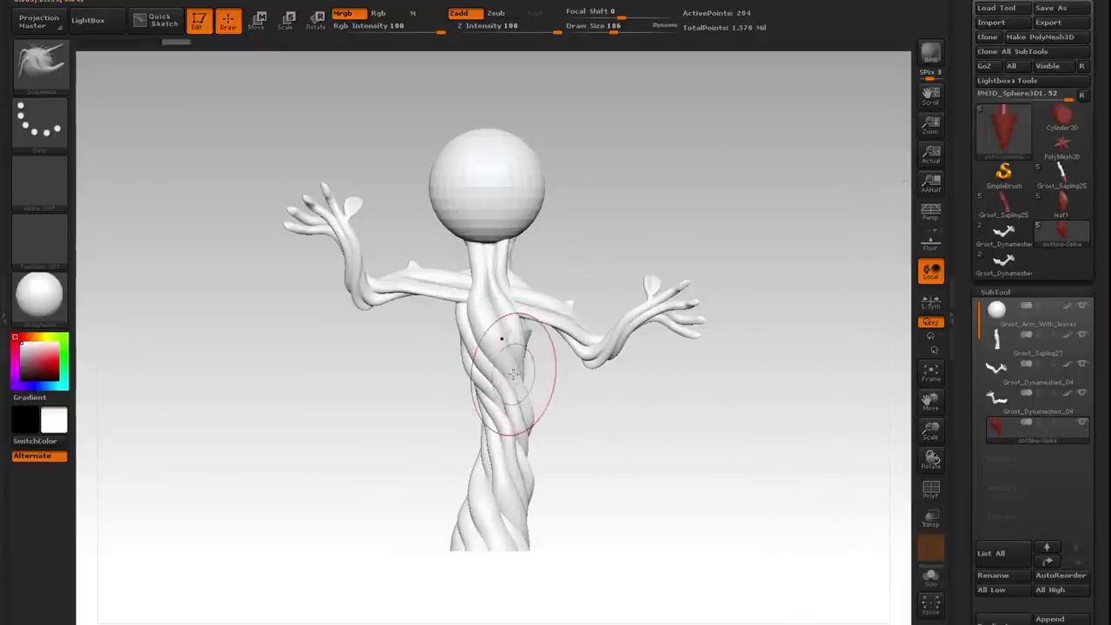
Move the spike straight down with the Transpose tool so it sits below the trunk's base.
click(36, 63)
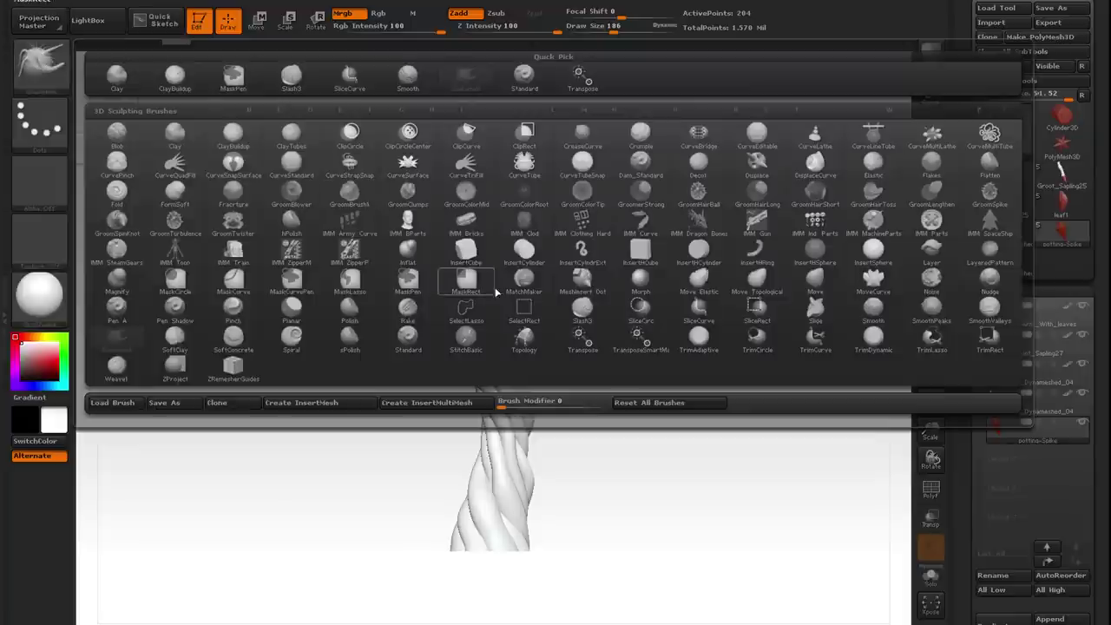
click(578, 337)
drag(504, 363, 503, 249)
drag(504, 307, 498, 529)
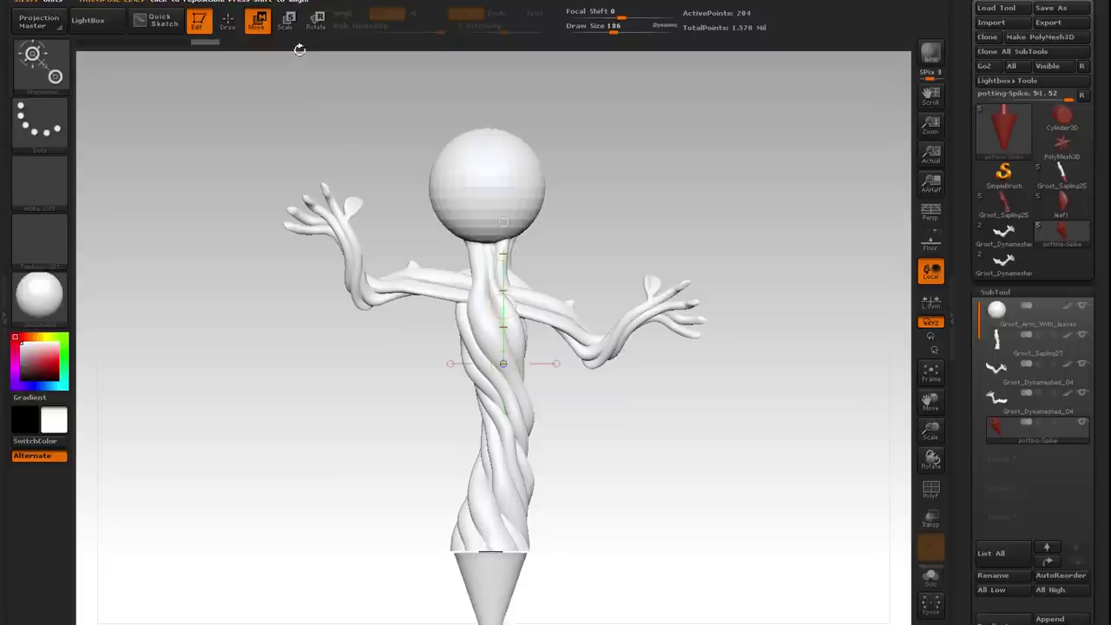
Scale the spike up and lower it until its flat rim meets the bottom of Groot's trunk.
click(286, 19)
mouse_move(493, 591)
mouse_down()
mouse_move(483, 190)
mouse_move(477, 236)
mouse_move(475, 208)
mouse_up()
click(257, 23)
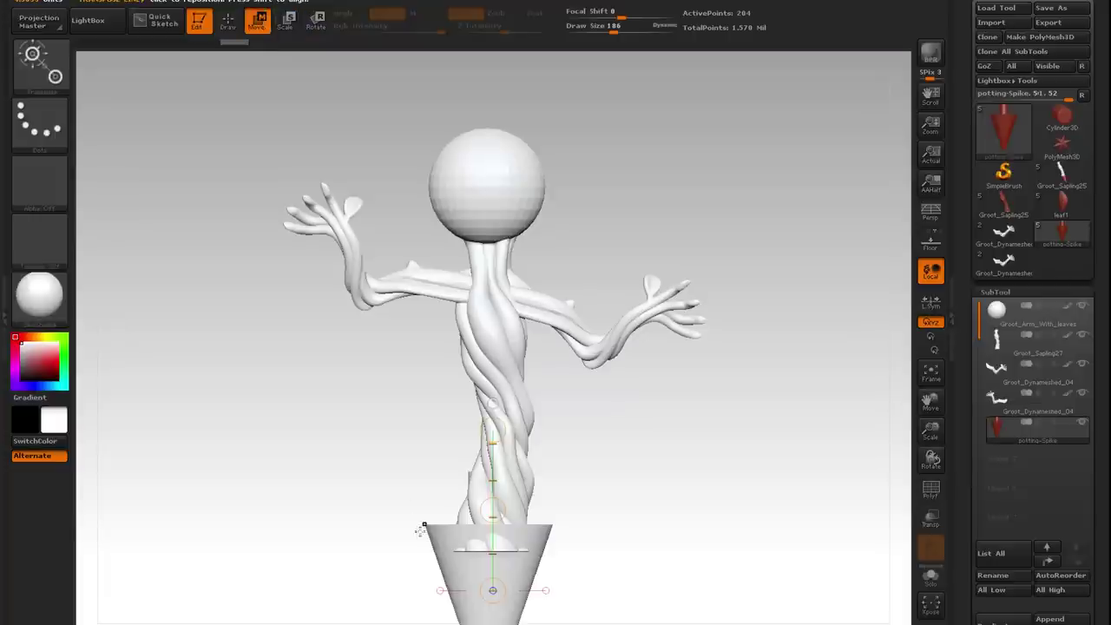
drag(493, 510, 494, 536)
mouse_move(590, 505)
mouse_down()
mouse_move(560, 508)
mouse_move(552, 547)
mouse_move(529, 532)
mouse_move(565, 478)
mouse_move(547, 516)
mouse_up()
drag(622, 479, 925, 460)
drag(924, 397, 918, 367)
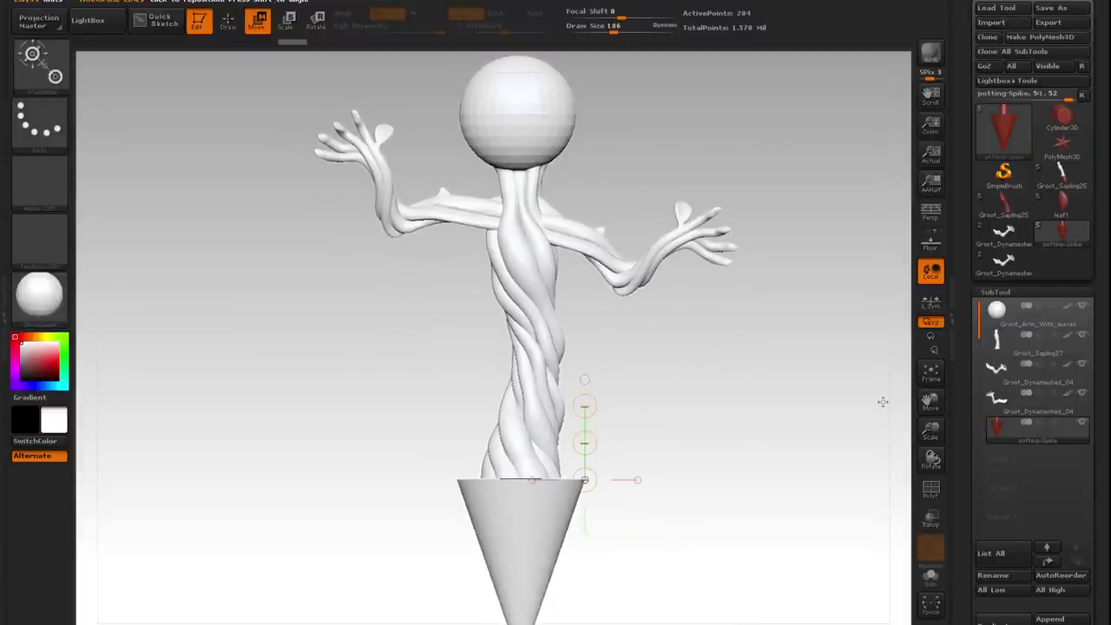
alt+drag(720, 528, 727, 544)
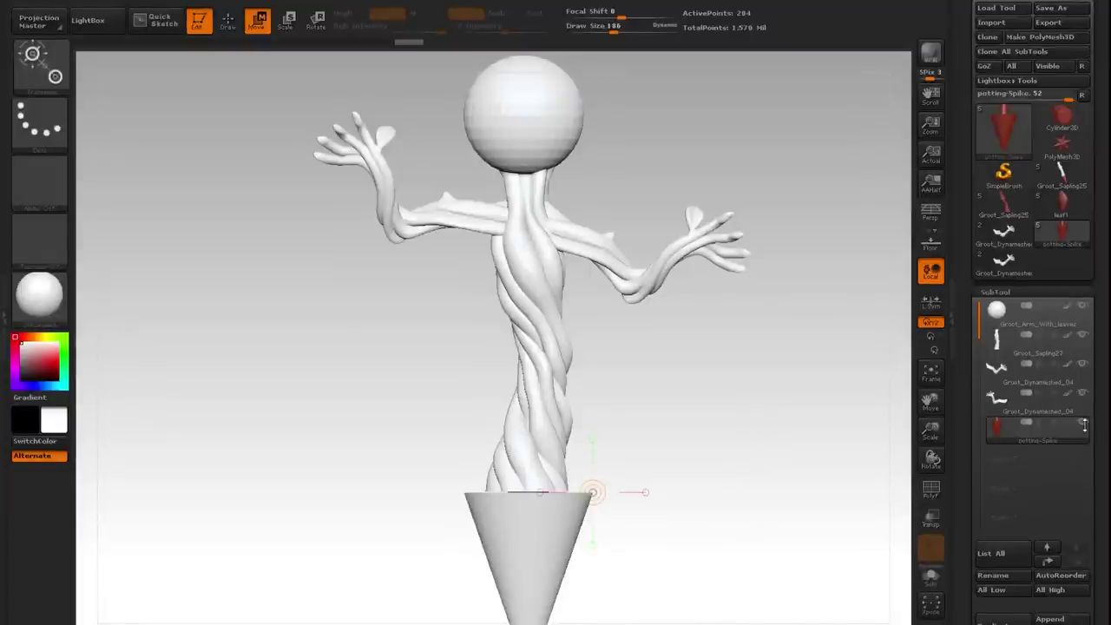
Isolate the spike subtool and show its polygon wireframe to examine the cone and peg.
click(937, 374)
click(942, 373)
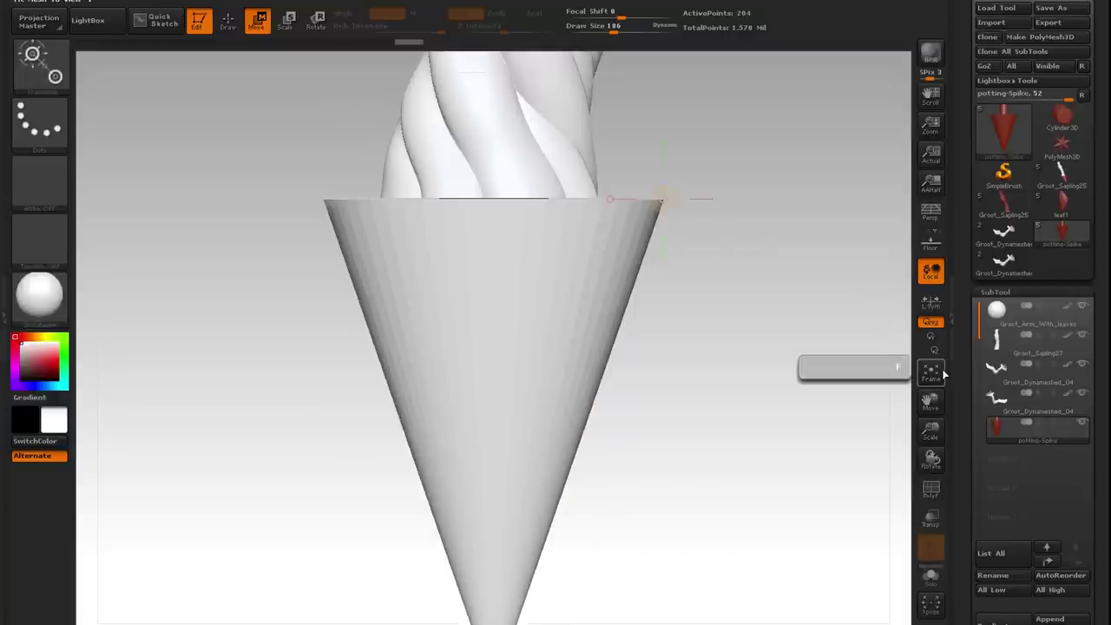
click(1085, 424)
drag(697, 370, 706, 417)
click(932, 491)
drag(930, 396, 948, 436)
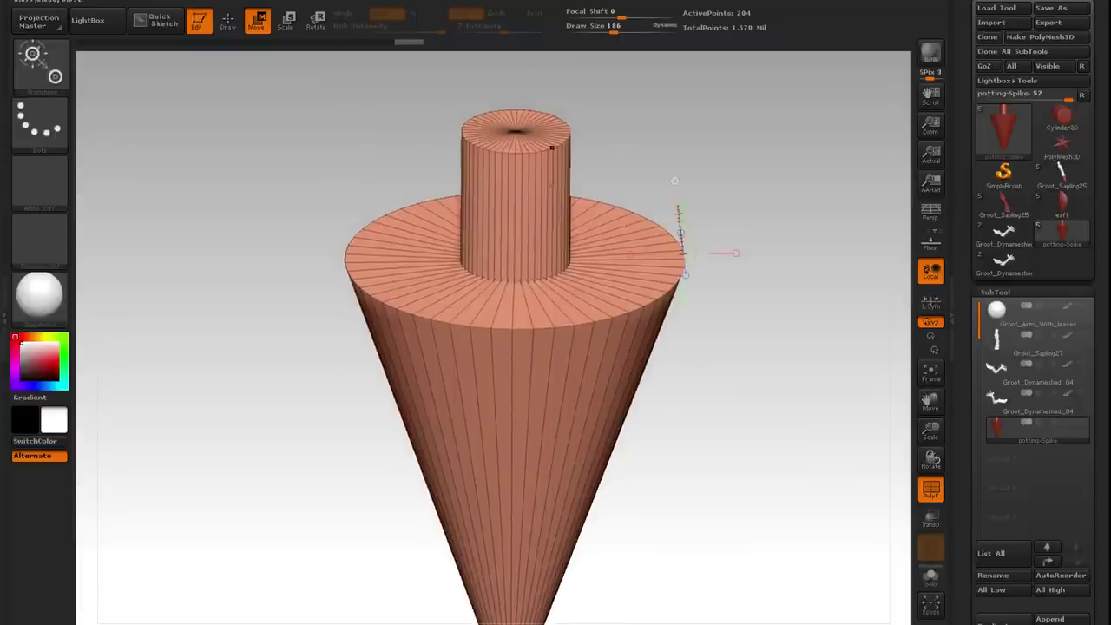
drag(723, 422, 721, 394)
DynaMesh the spike at resolution 512 and soften its edges slightly with the Relax deformation.
drag(967, 563, 976, 459)
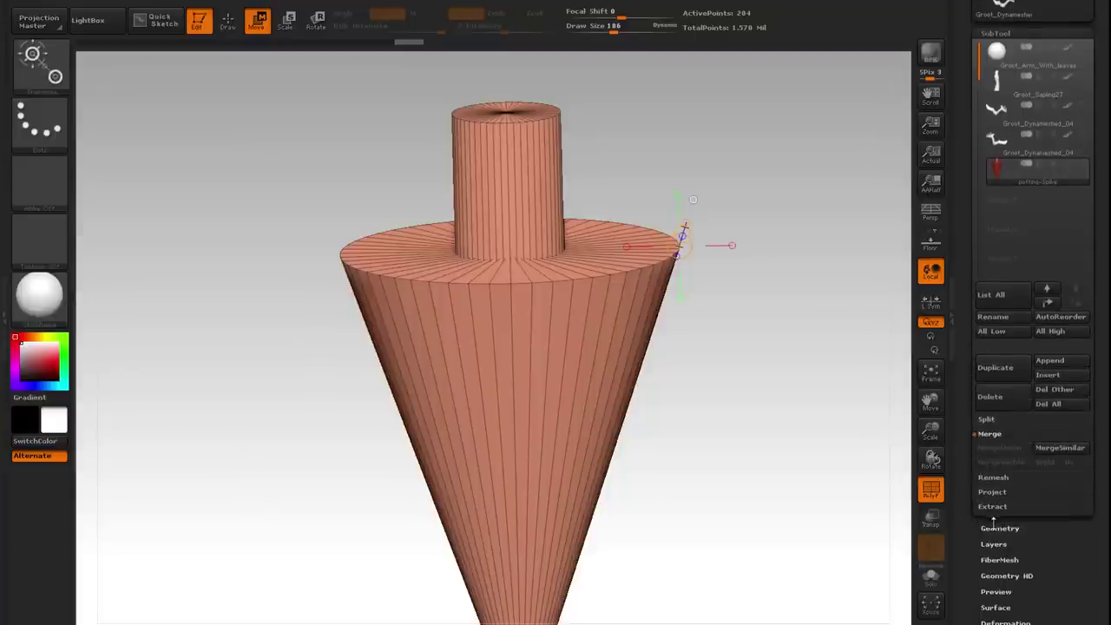
click(1000, 527)
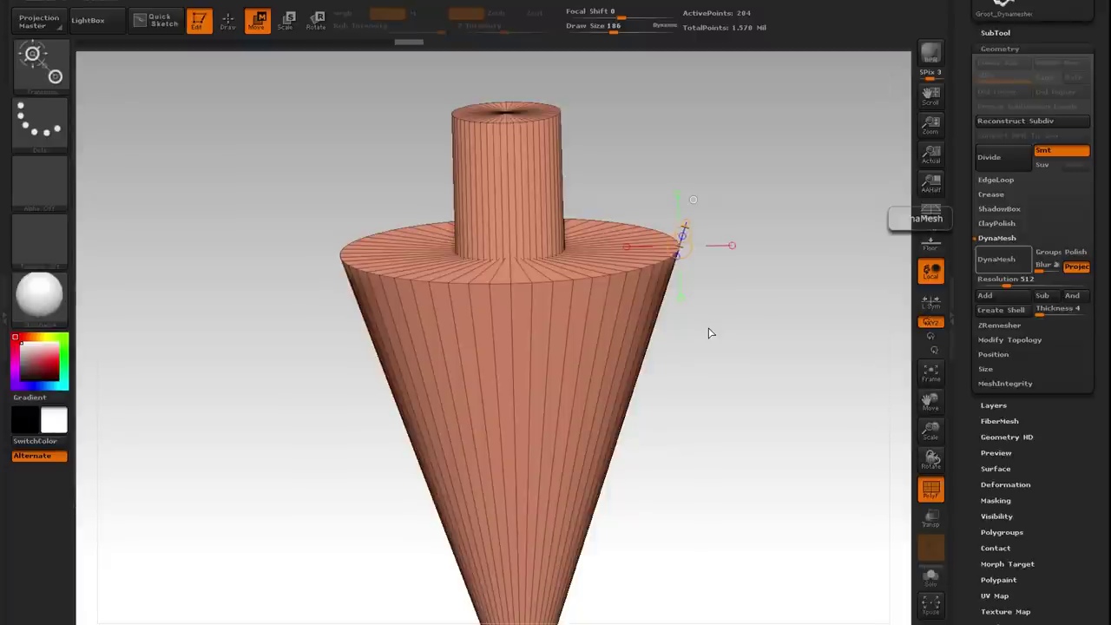
drag(710, 333, 714, 402)
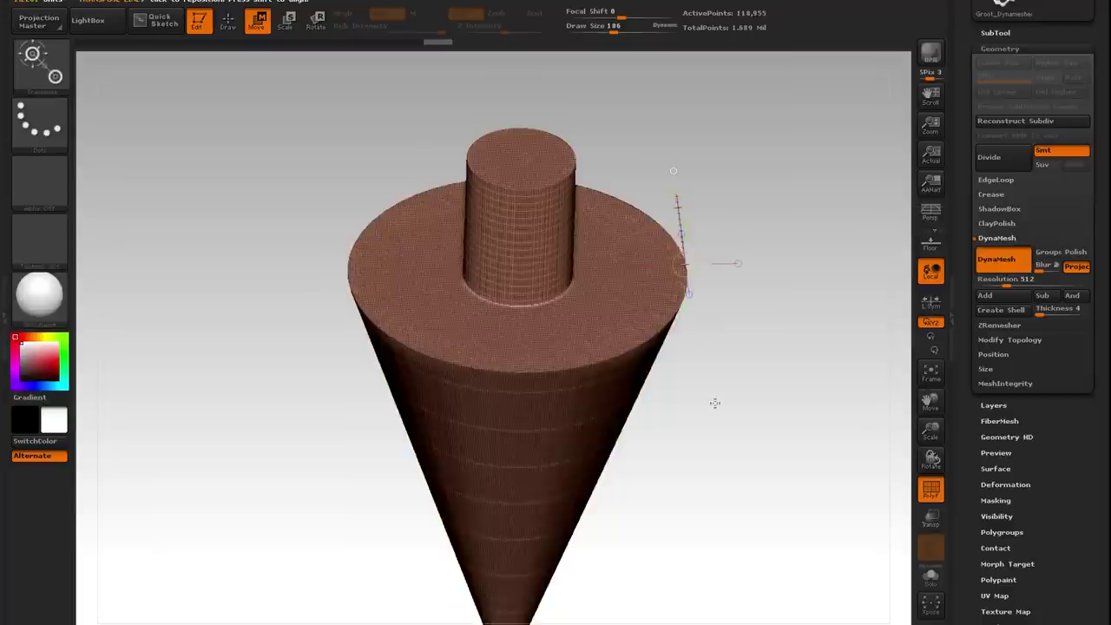
click(1005, 484)
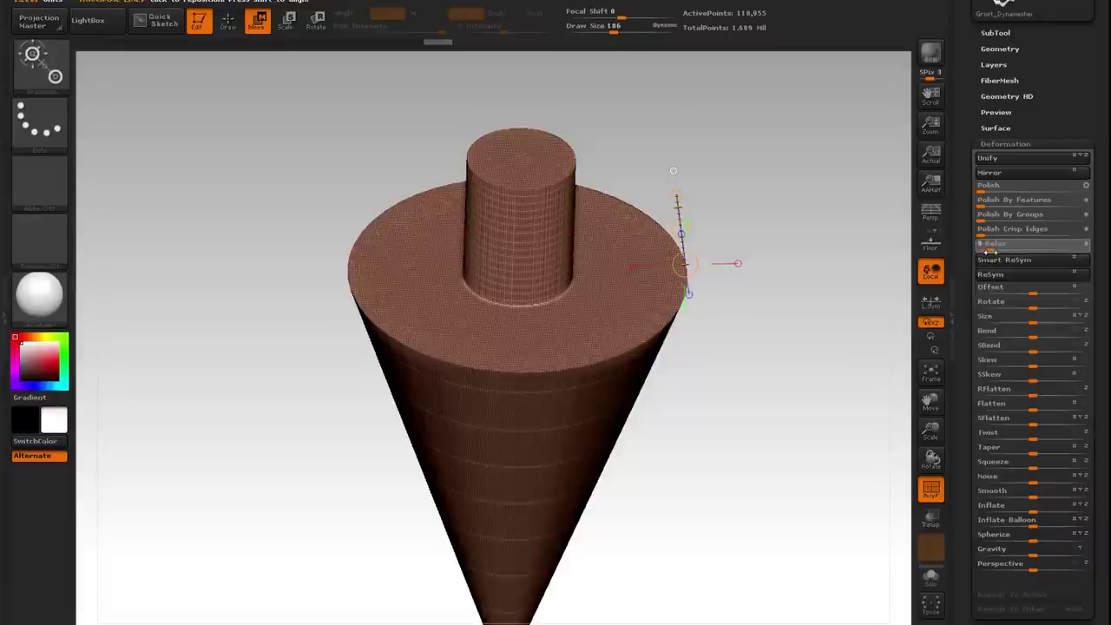
drag(751, 474, 751, 421)
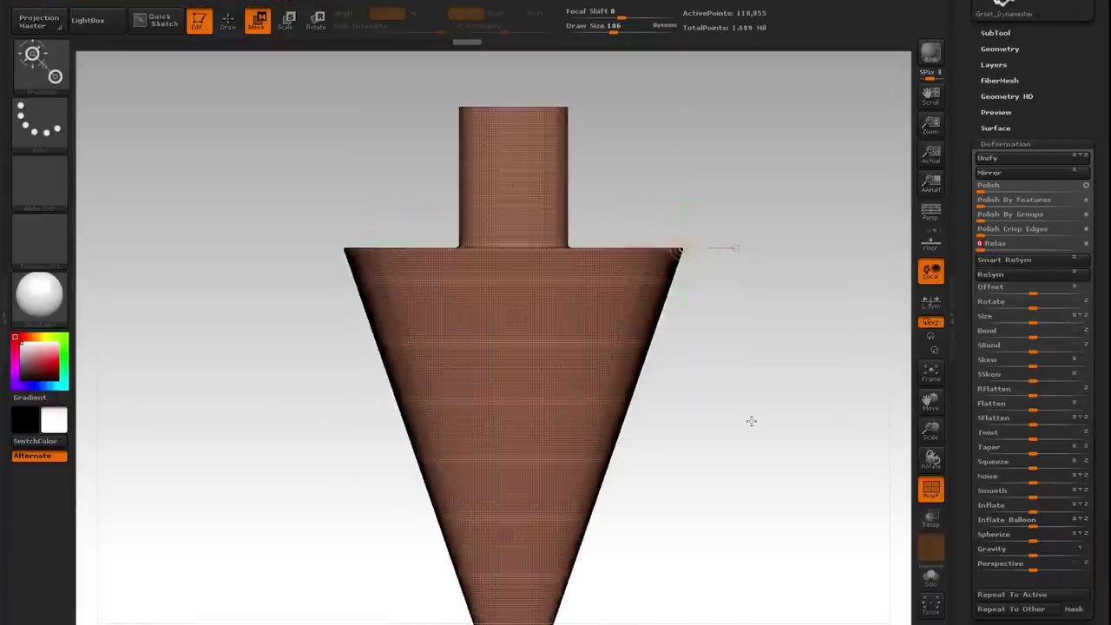
Show the other subtools again with transparency on to check how the peg fits inside the trunk.
drag(981, 85, 979, 109)
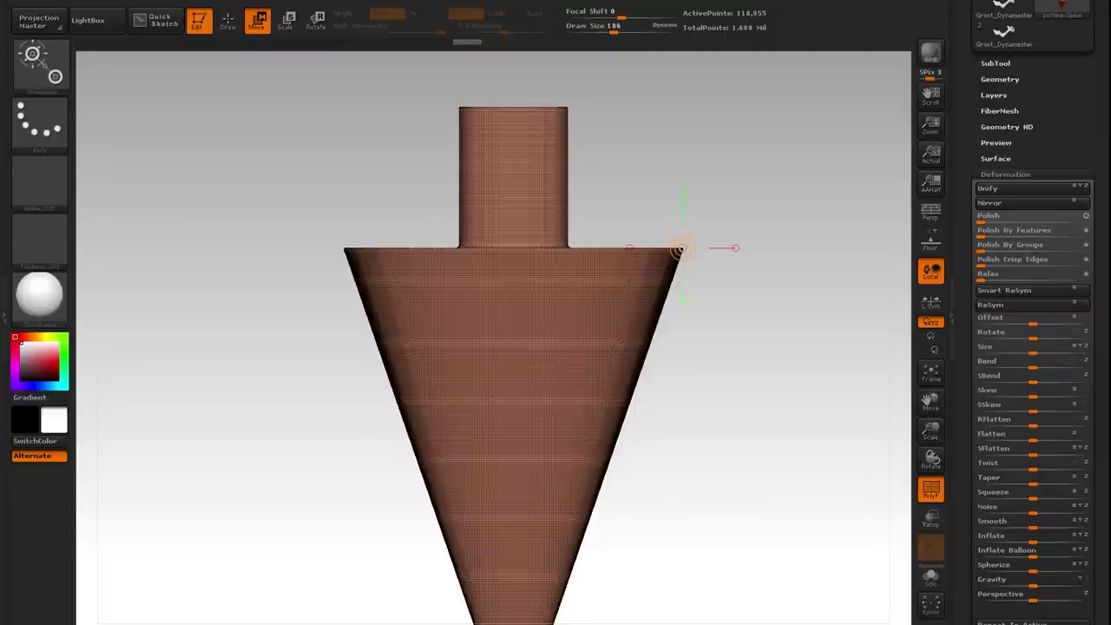
drag(962, 90, 962, 127)
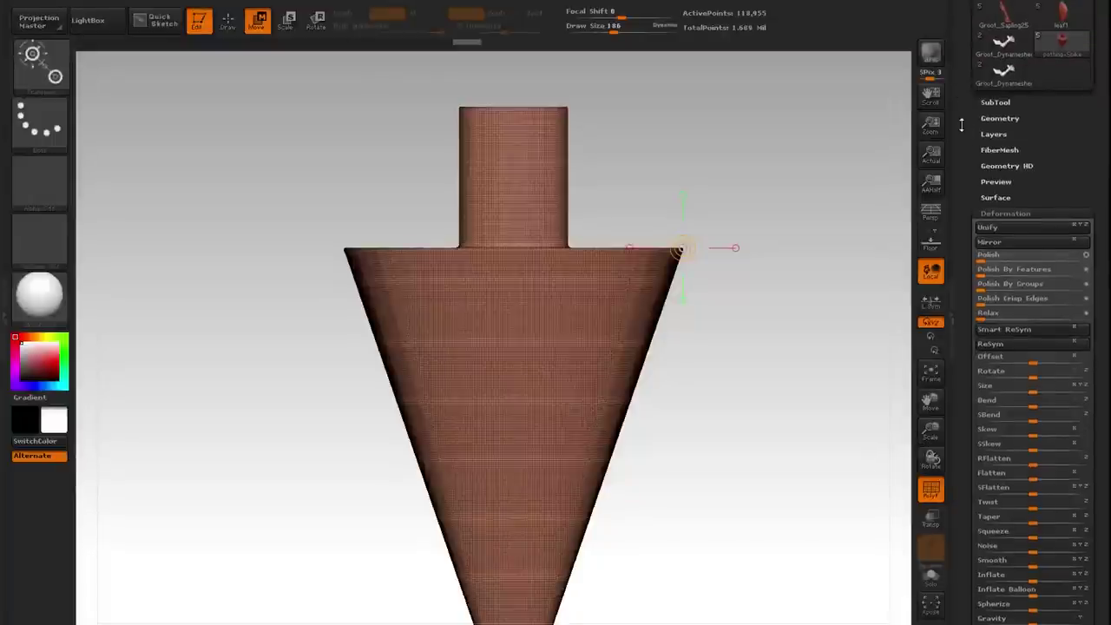
click(993, 103)
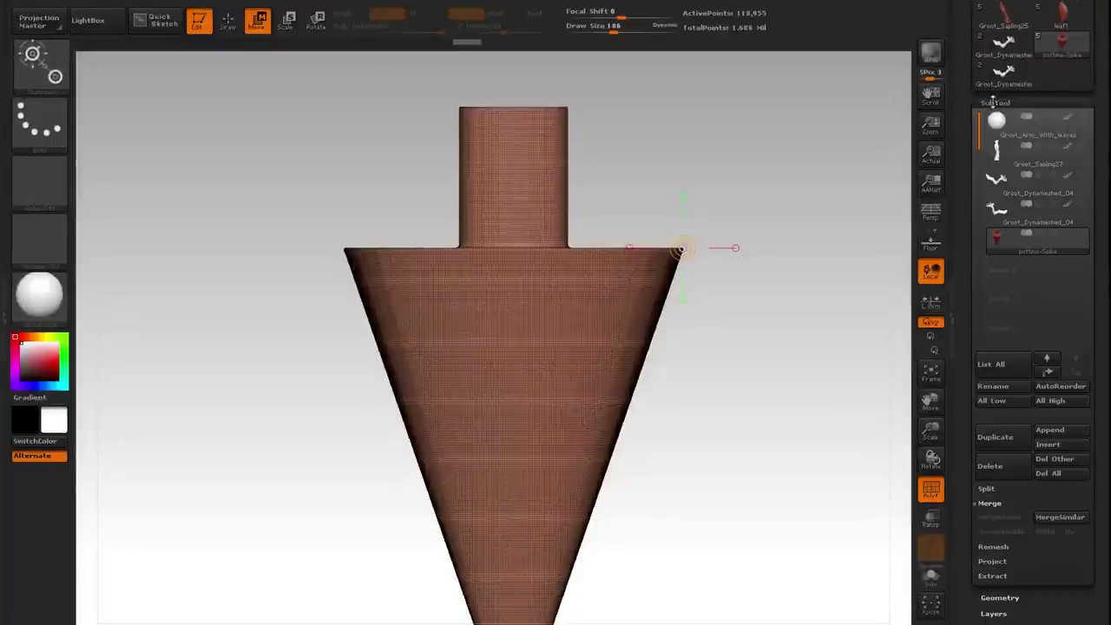
click(1082, 233)
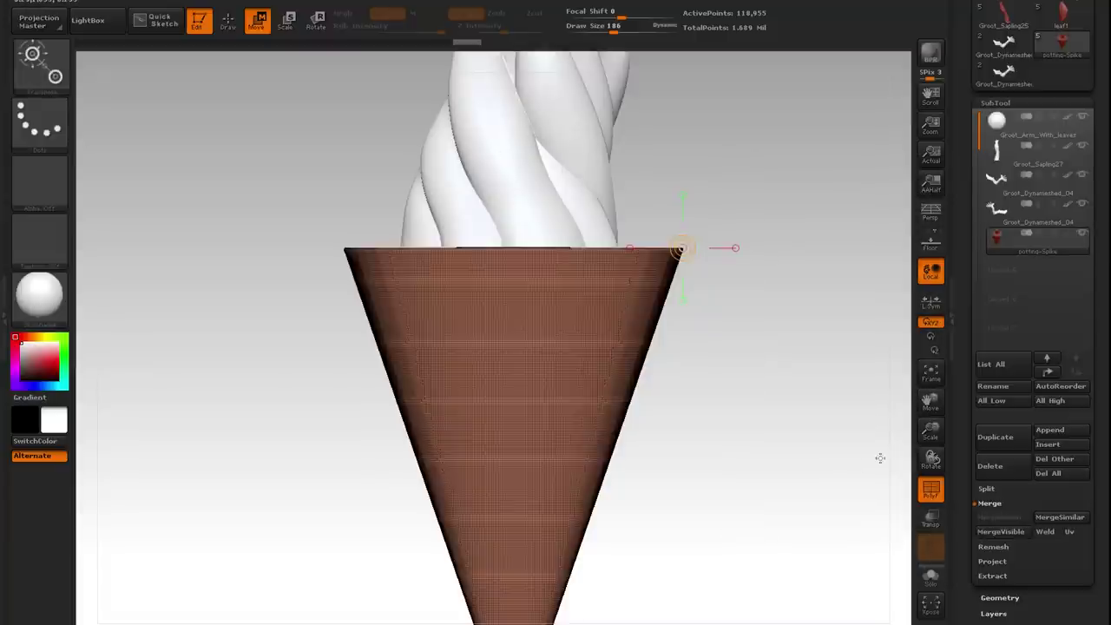
click(934, 518)
drag(934, 466, 949, 518)
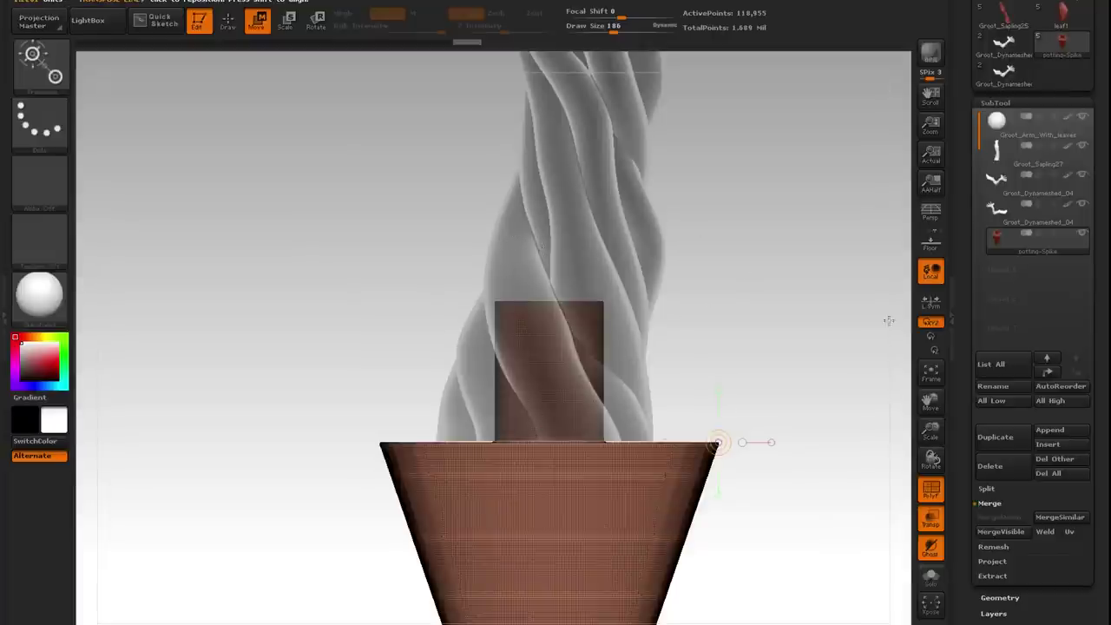
Duplicate the spike subtool and isolate the selected potting-Spike1 from the Groot parts.
mouse_move(1004, 241)
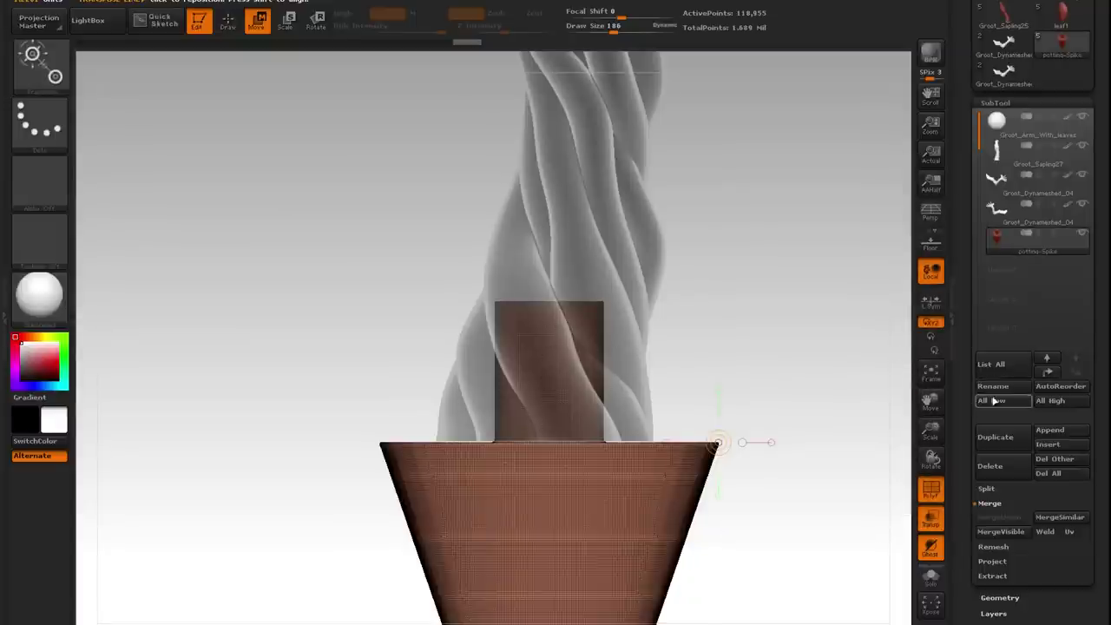
click(995, 438)
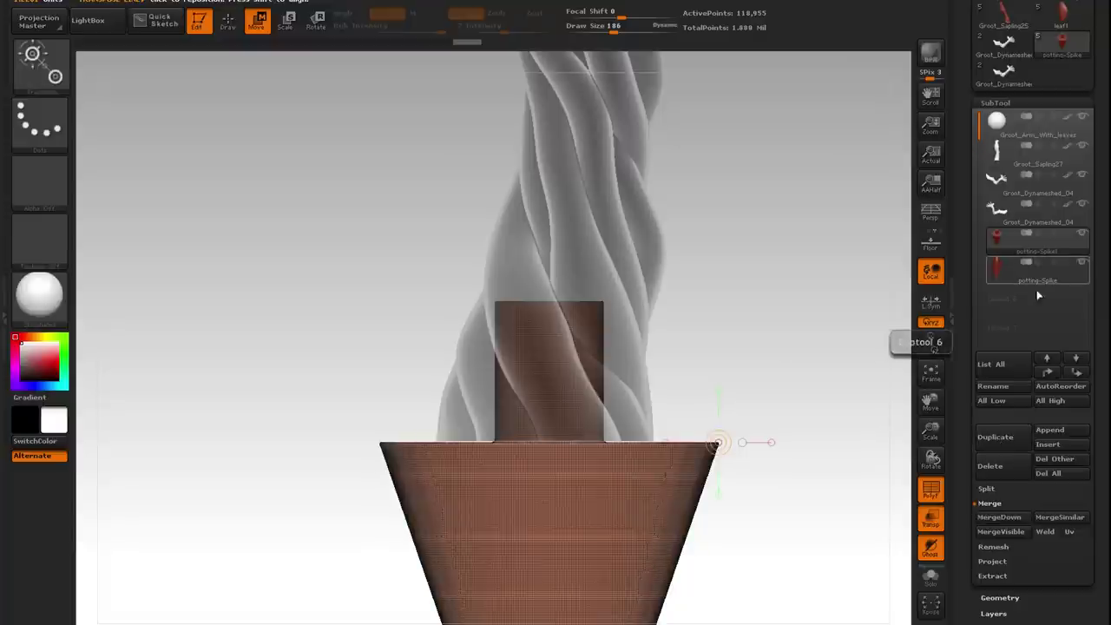
click(1083, 237)
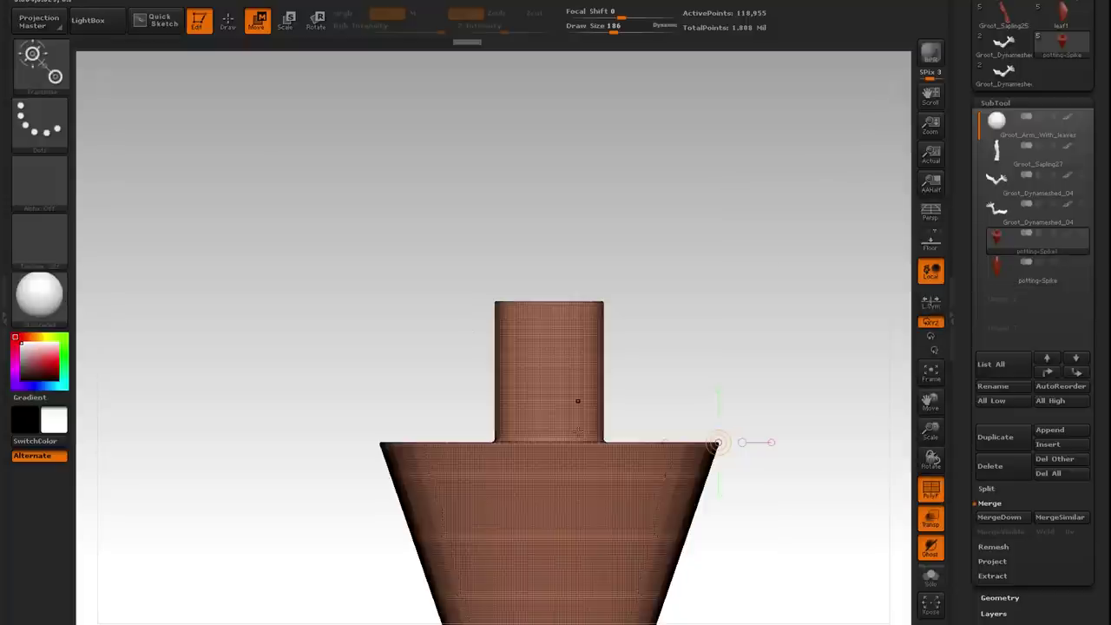
Enlarge potting-Spike1 slightly with the Inflate deformation.
drag(960, 497, 966, 412)
click(1003, 504)
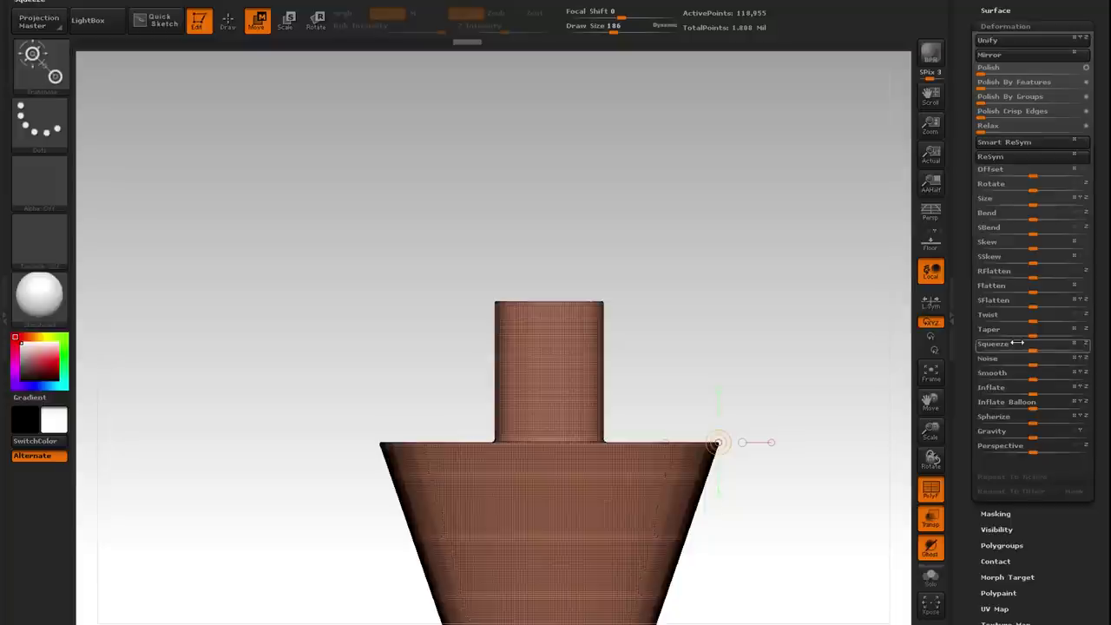
click(1032, 393)
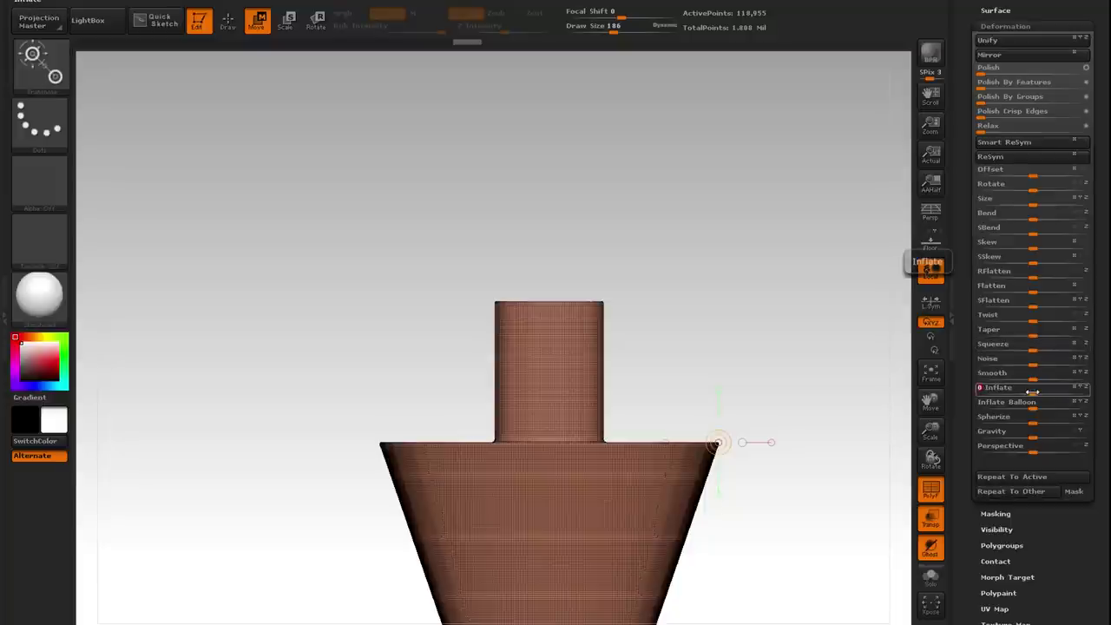
key(Return)
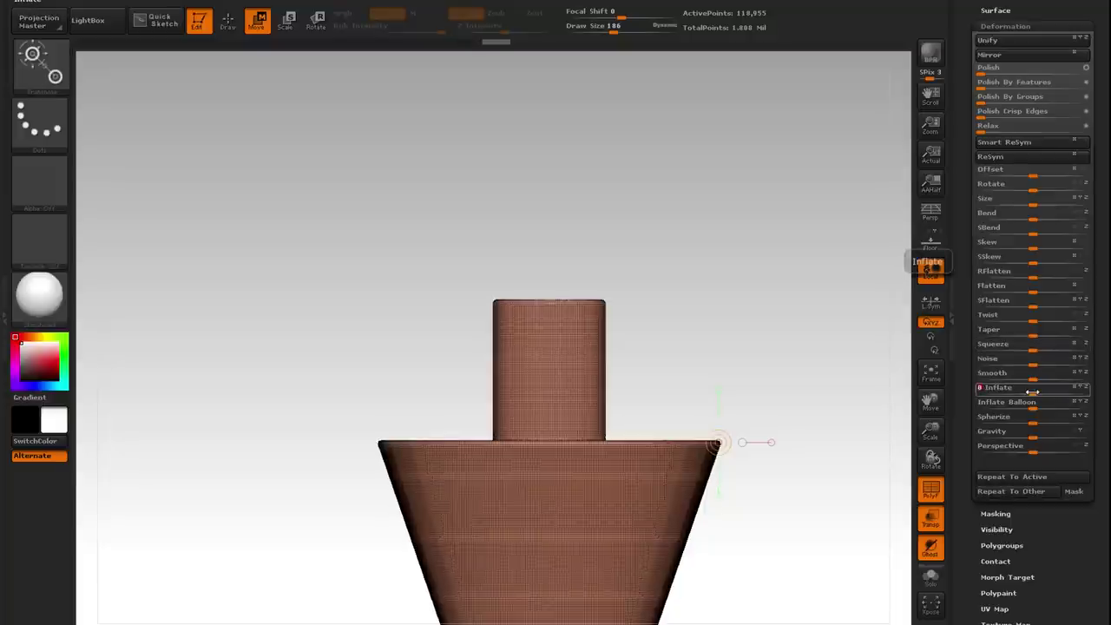
Run DynaMesh on the inflated spike again at resolution 512 and return to the subtool list.
drag(967, 85, 963, 161)
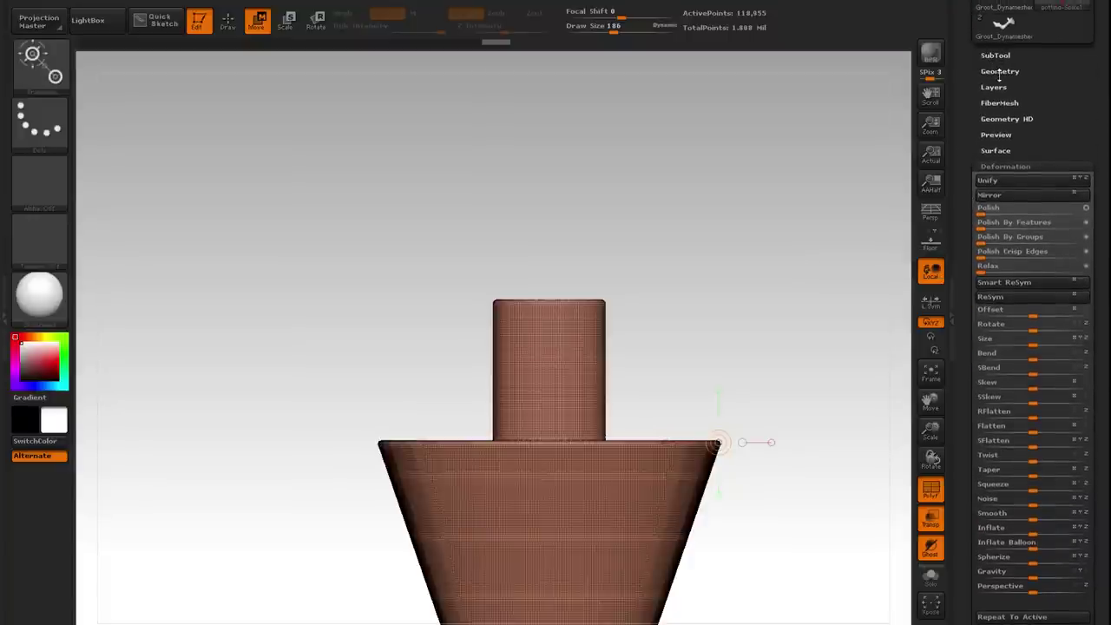
click(998, 72)
click(1004, 283)
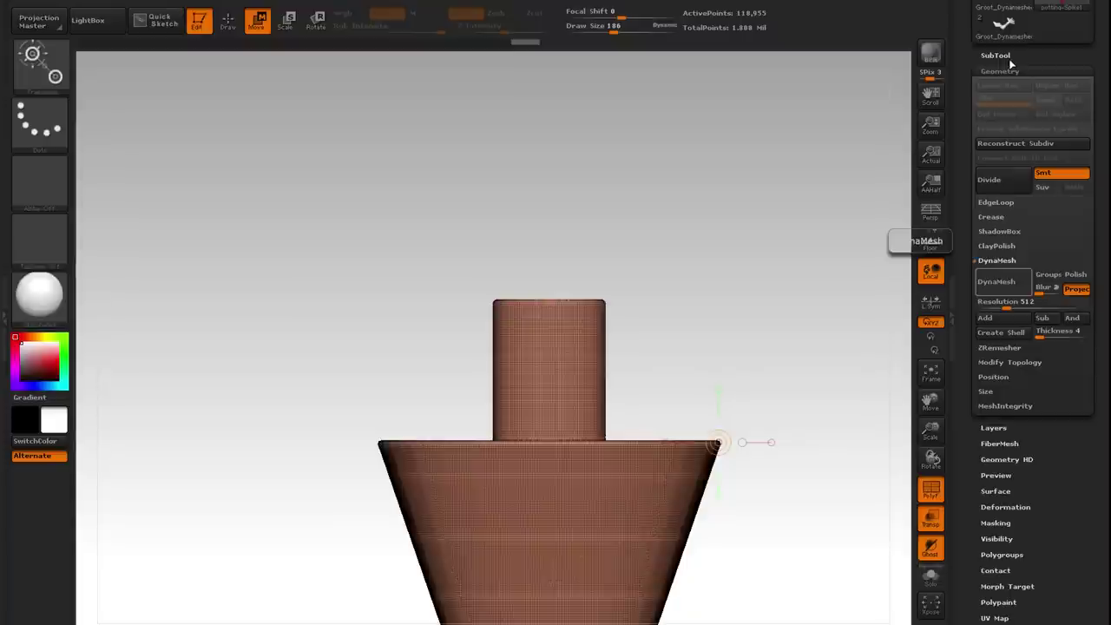
click(1009, 61)
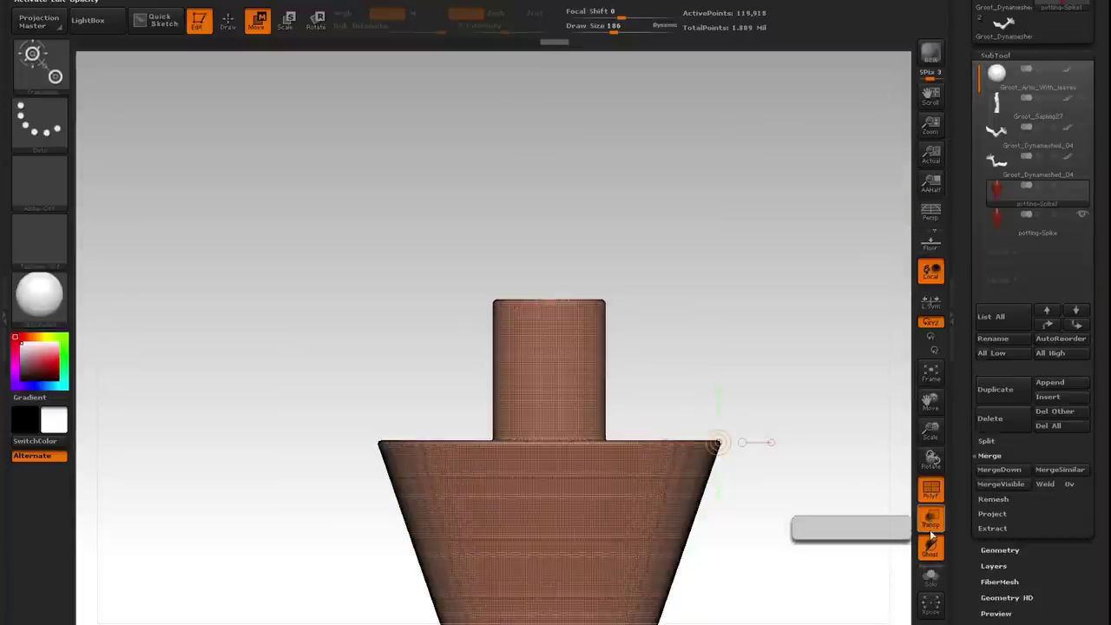
Turn off the wireframe and toggle the spike copies' visibility to compare the inflated spike with the original.
click(934, 489)
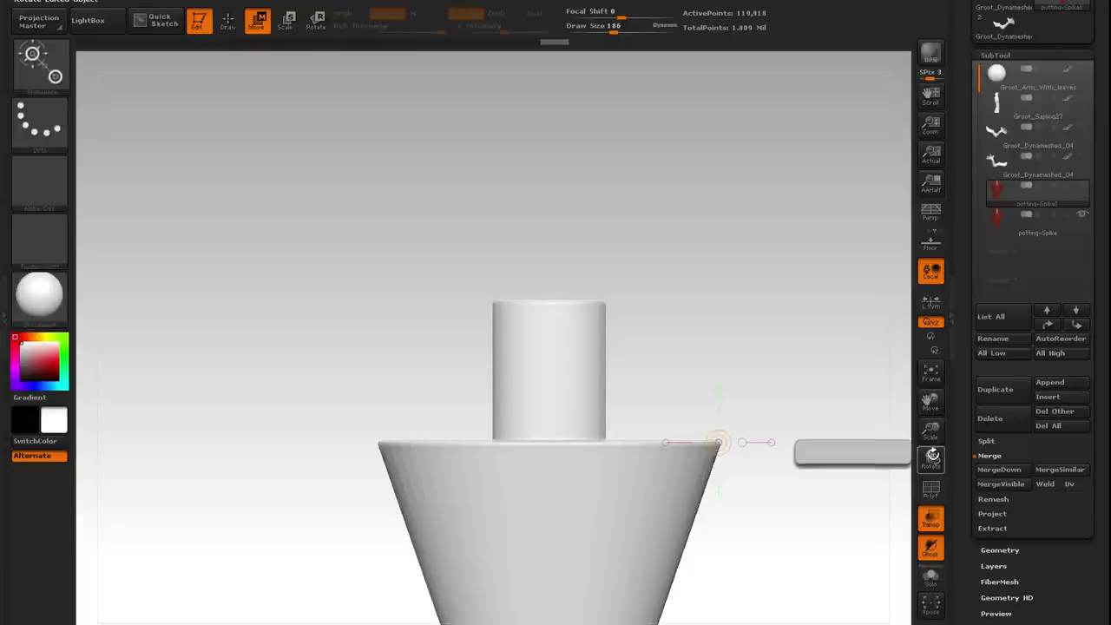
drag(933, 434, 938, 483)
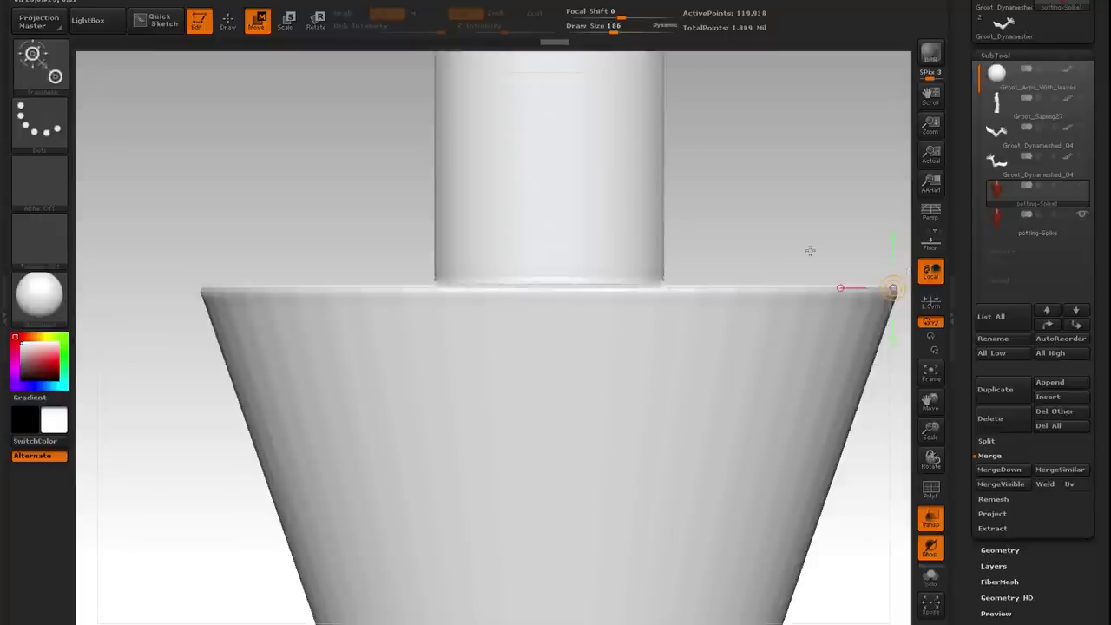
click(1084, 218)
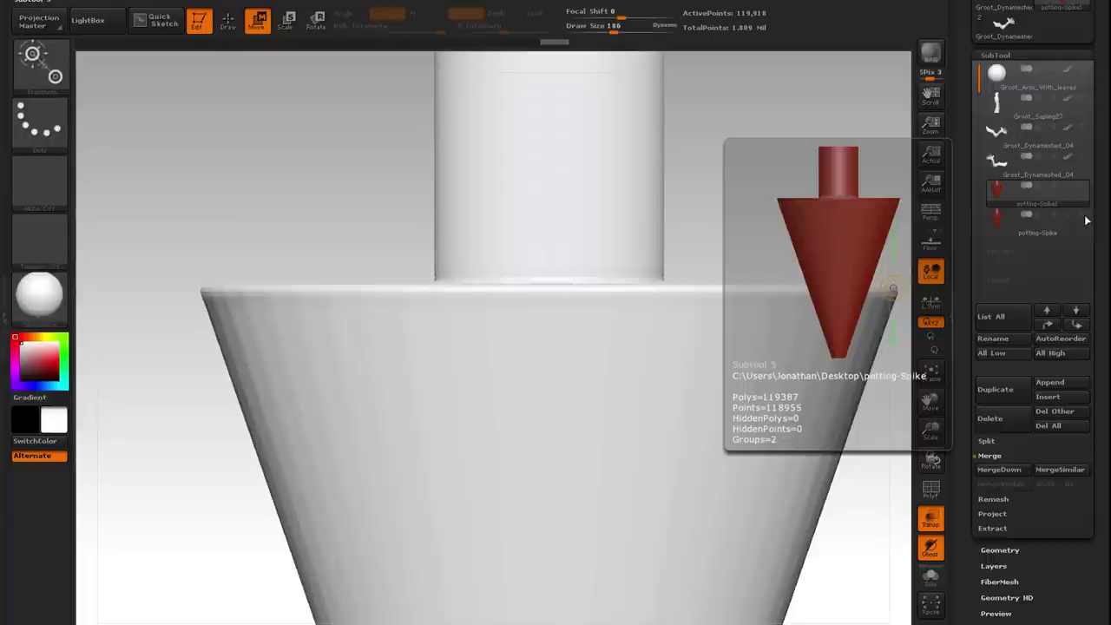
click(1085, 218)
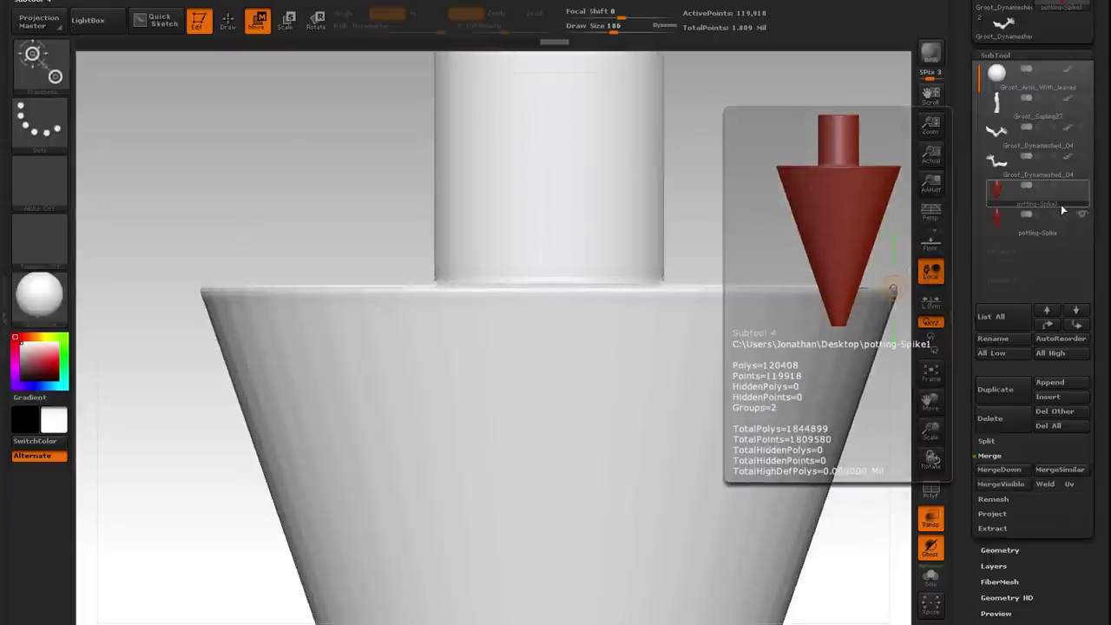
mouse_move(1082, 217)
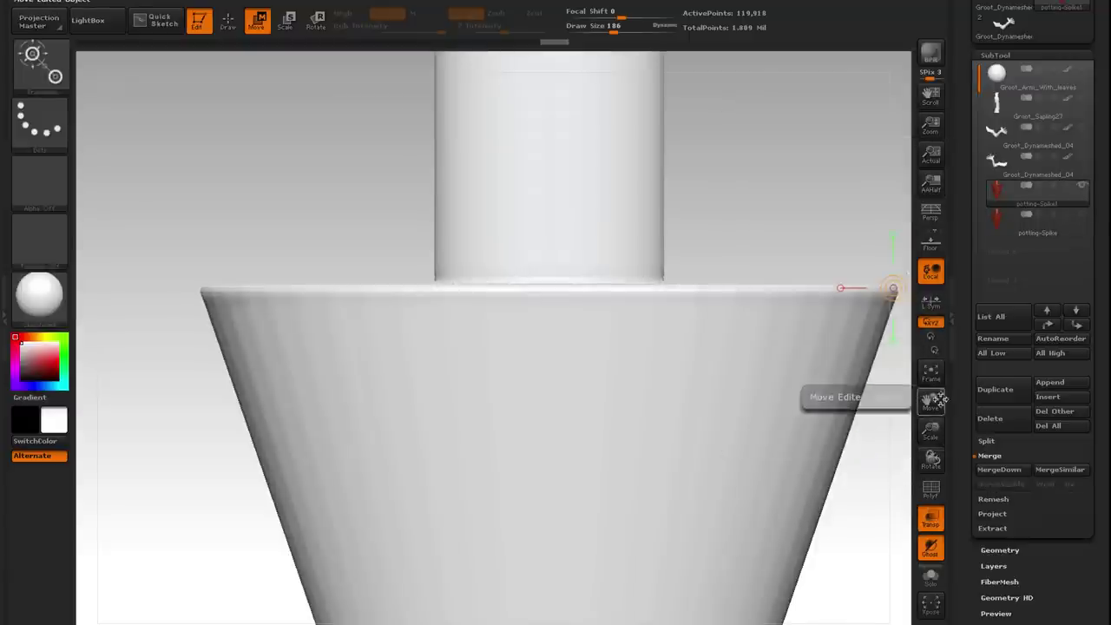
Show the Groot sapling trunk again and group the inflated potting-Spike1 as a DynaMesh subtractive.
drag(931, 428, 885, 367)
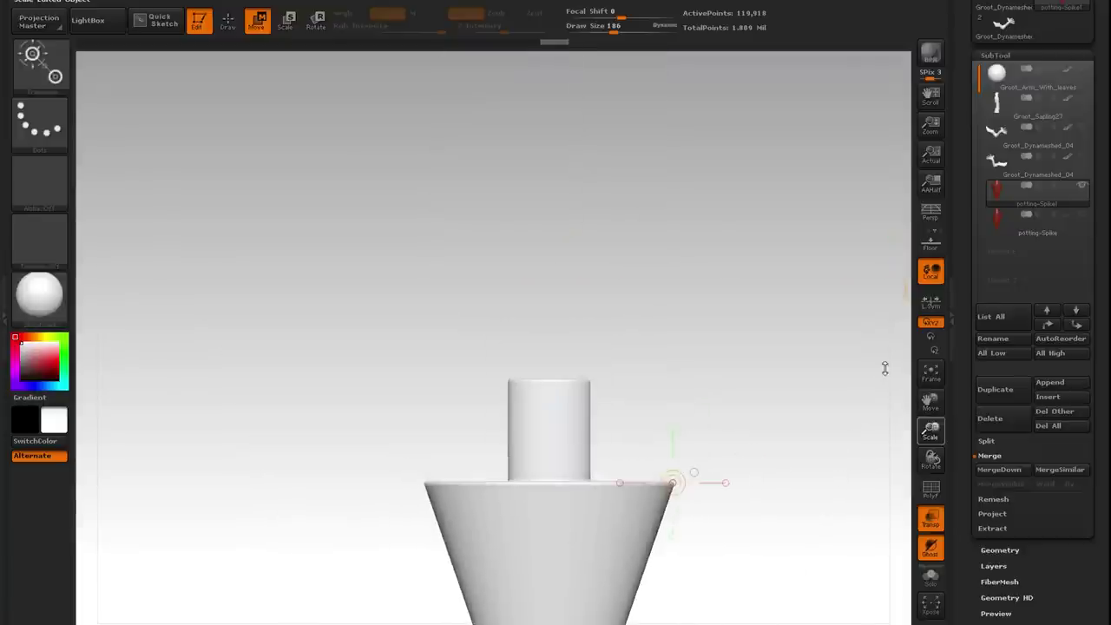
click(1082, 100)
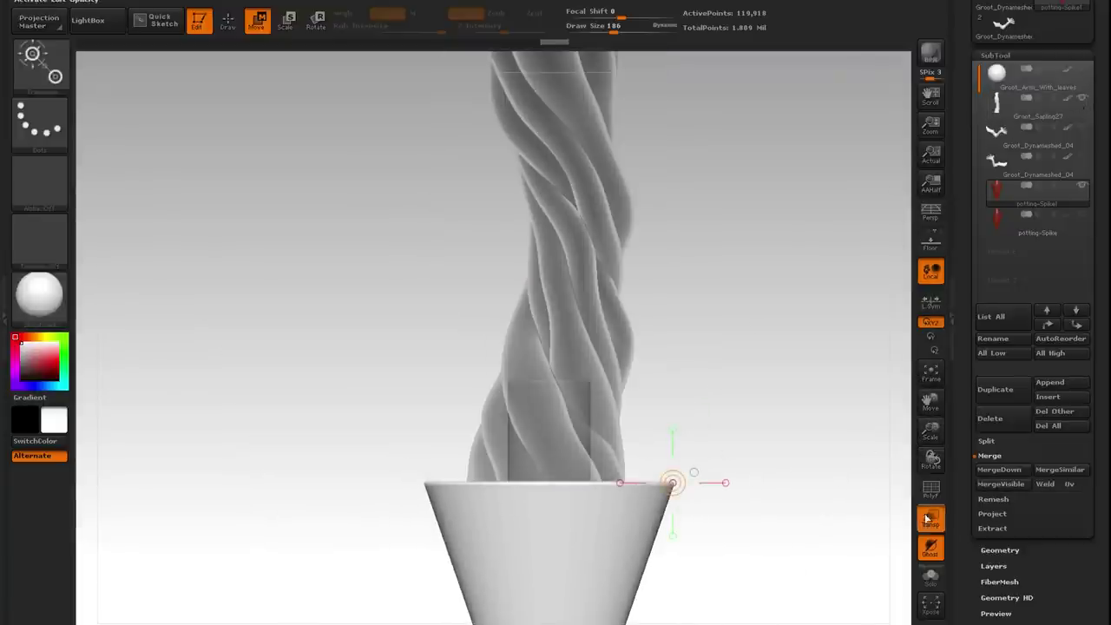
drag(973, 568, 968, 514)
click(941, 492)
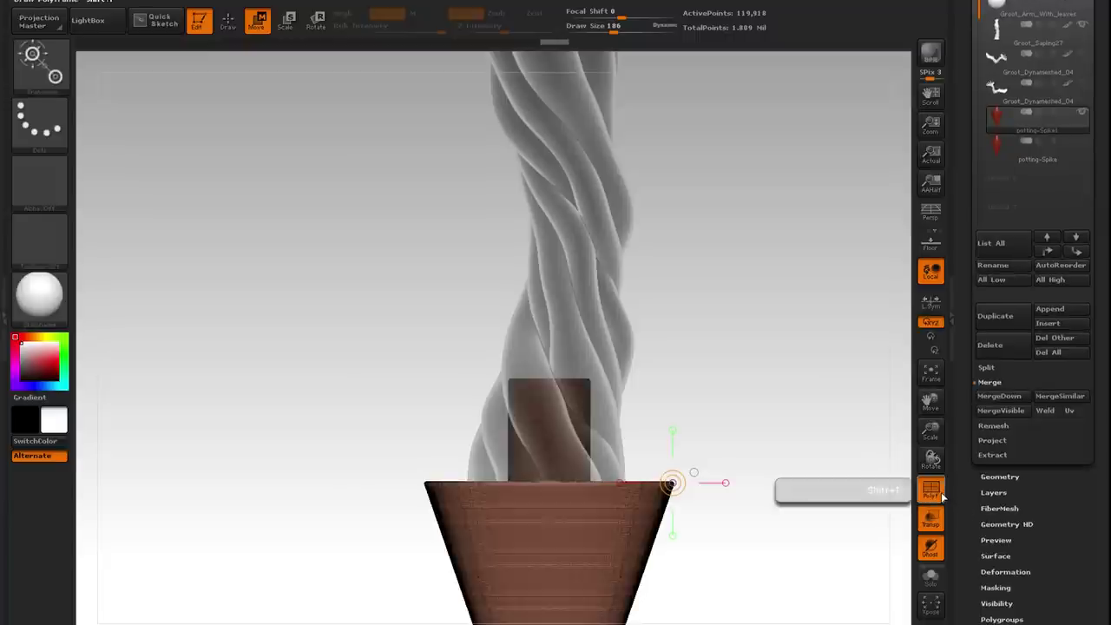
drag(1051, 570, 1052, 526)
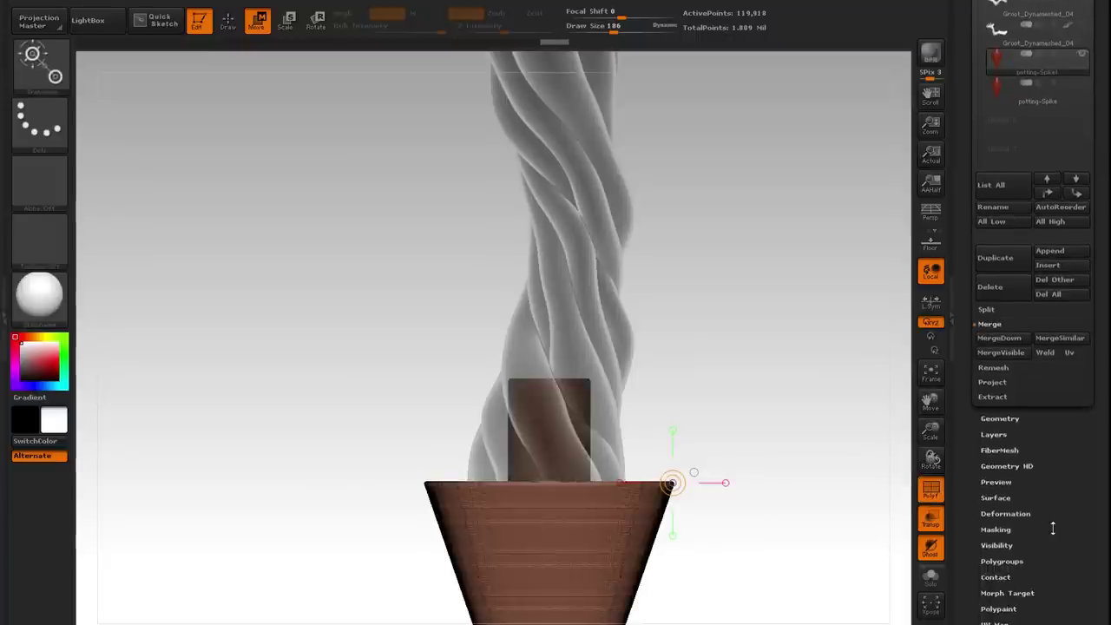
click(1000, 558)
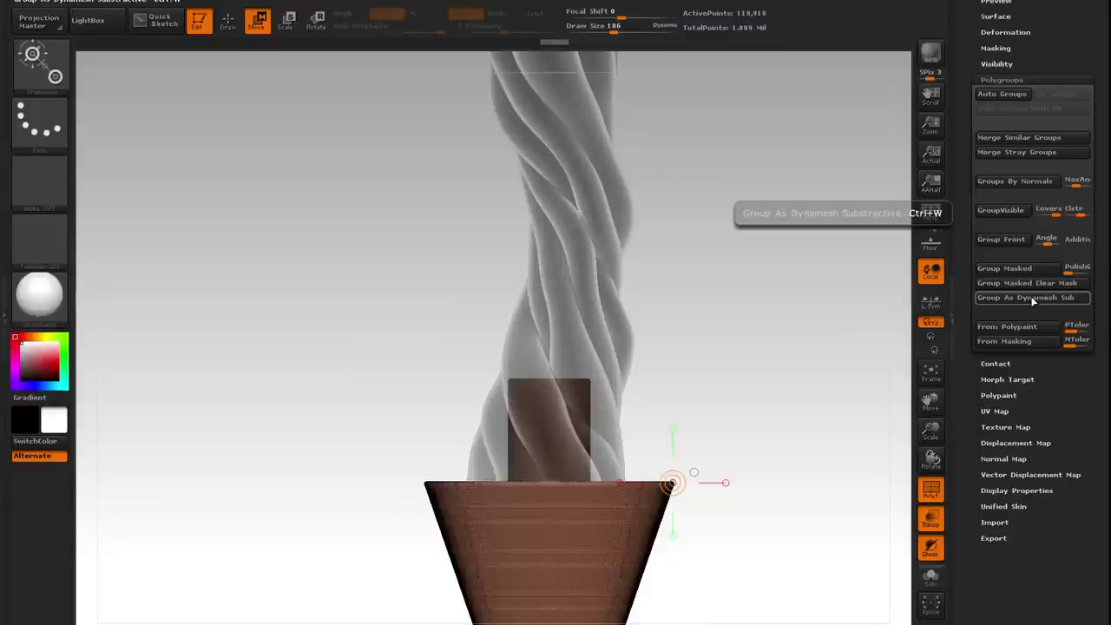
click(1033, 300)
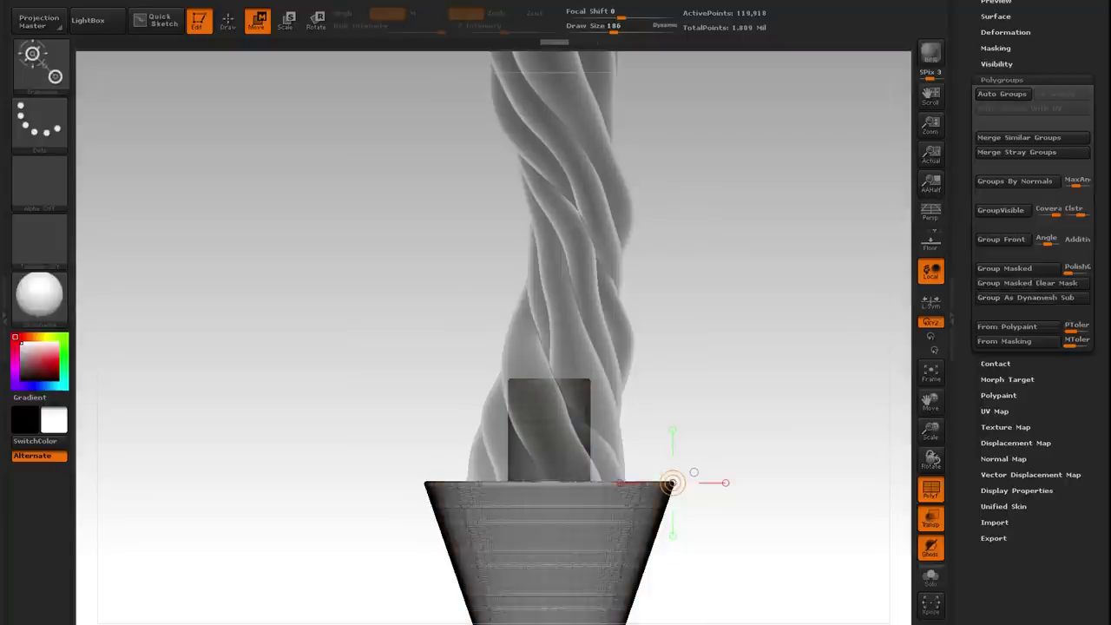
Move potting-Spike1 directly below the sapling trunk in the subtool order and merge it down into the trunk.
drag(956, 283, 956, 384)
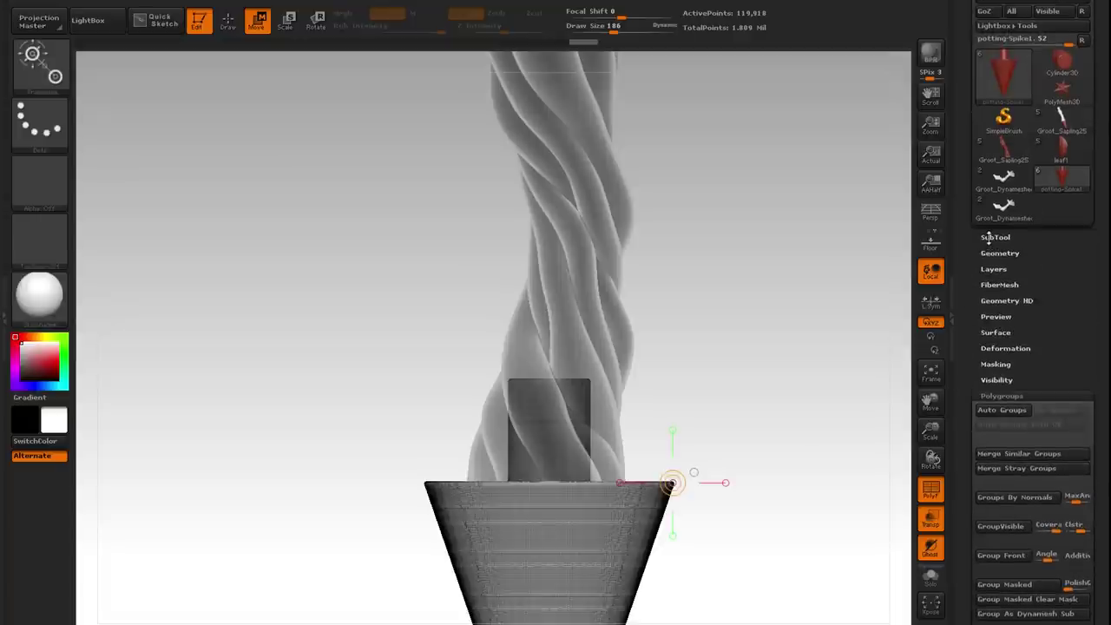
click(991, 237)
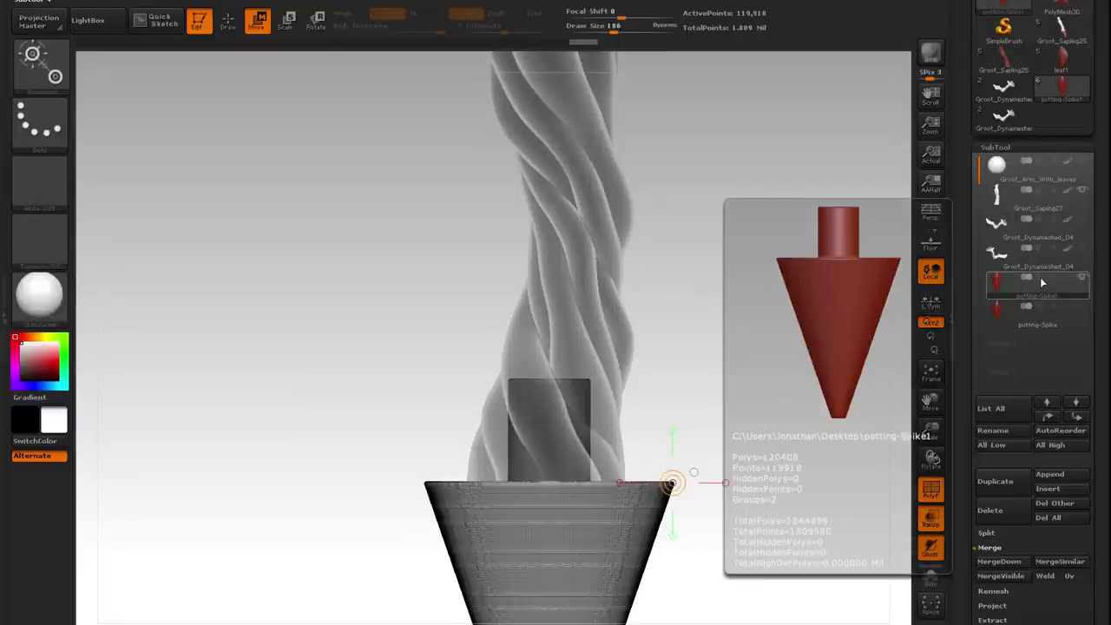
click(1044, 416)
click(1043, 415)
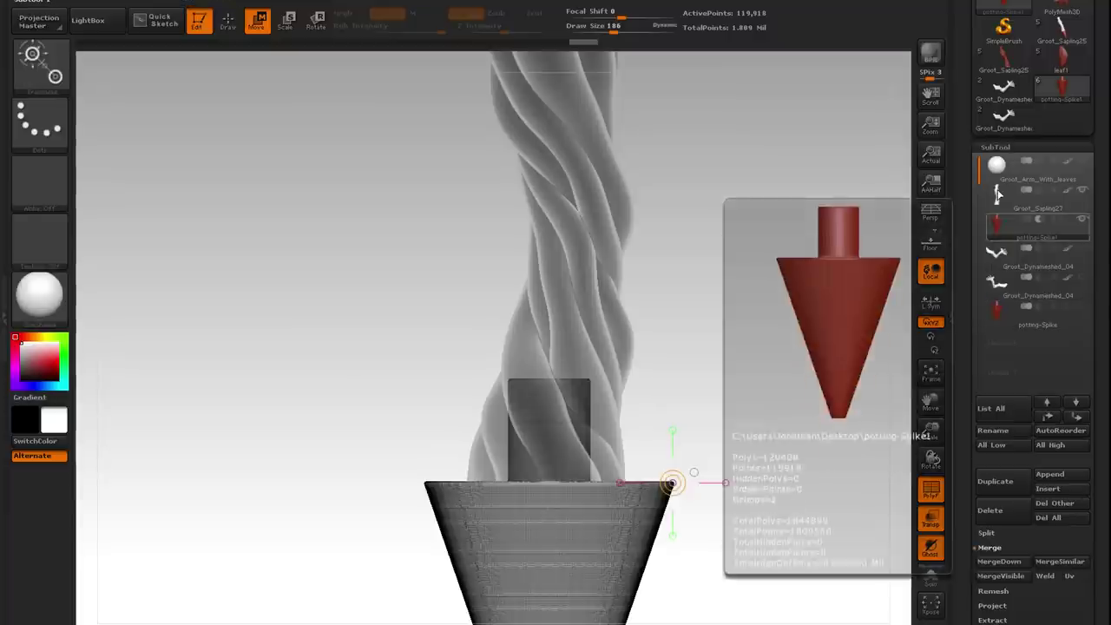
click(998, 195)
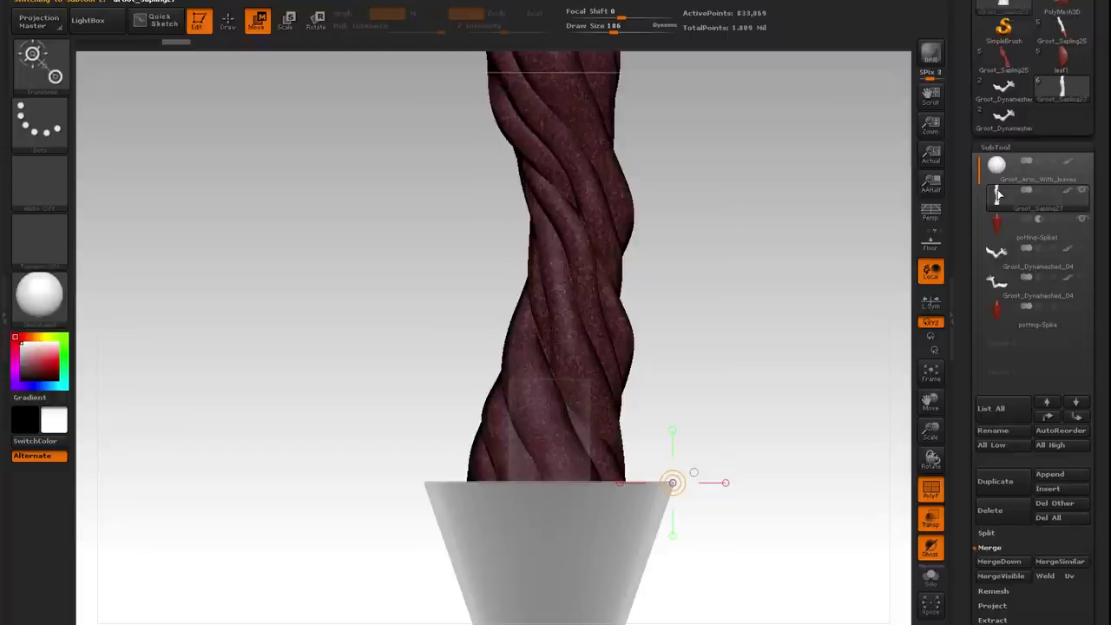
click(998, 562)
click(858, 594)
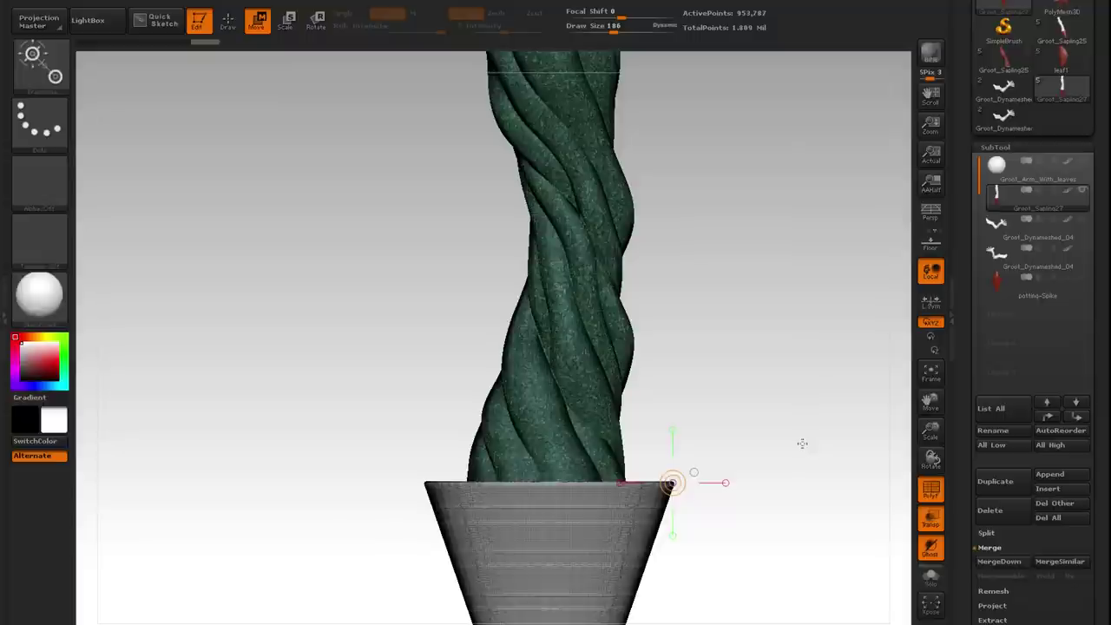
Re-run DynaMesh on the merged trunk at resolution 1024 to subtract the inflated spike.
drag(968, 601, 984, 548)
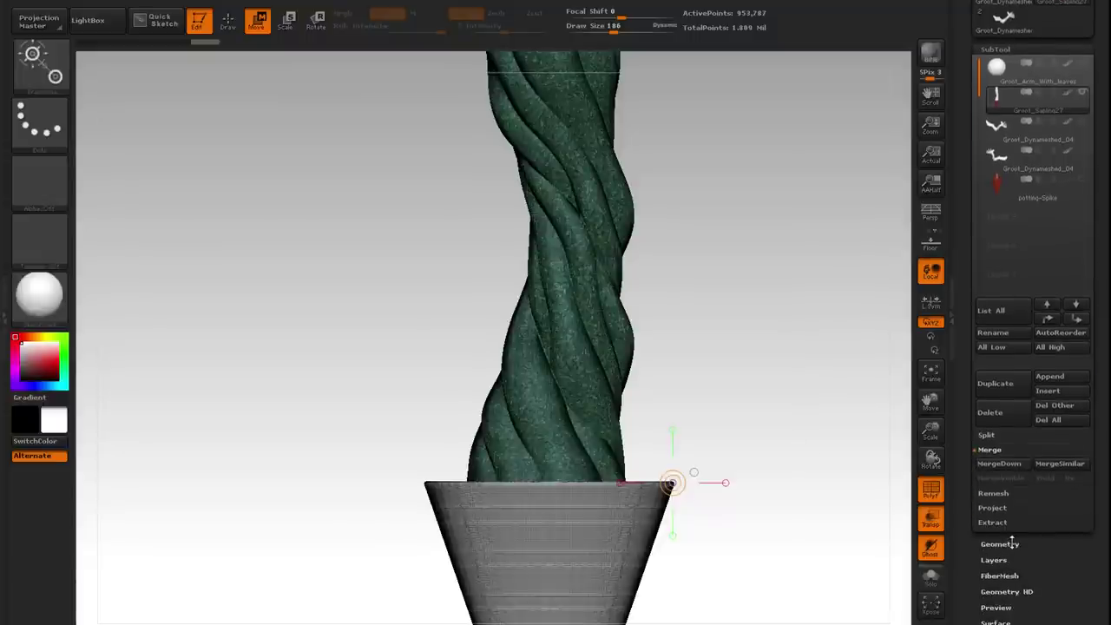
click(1012, 543)
click(998, 276)
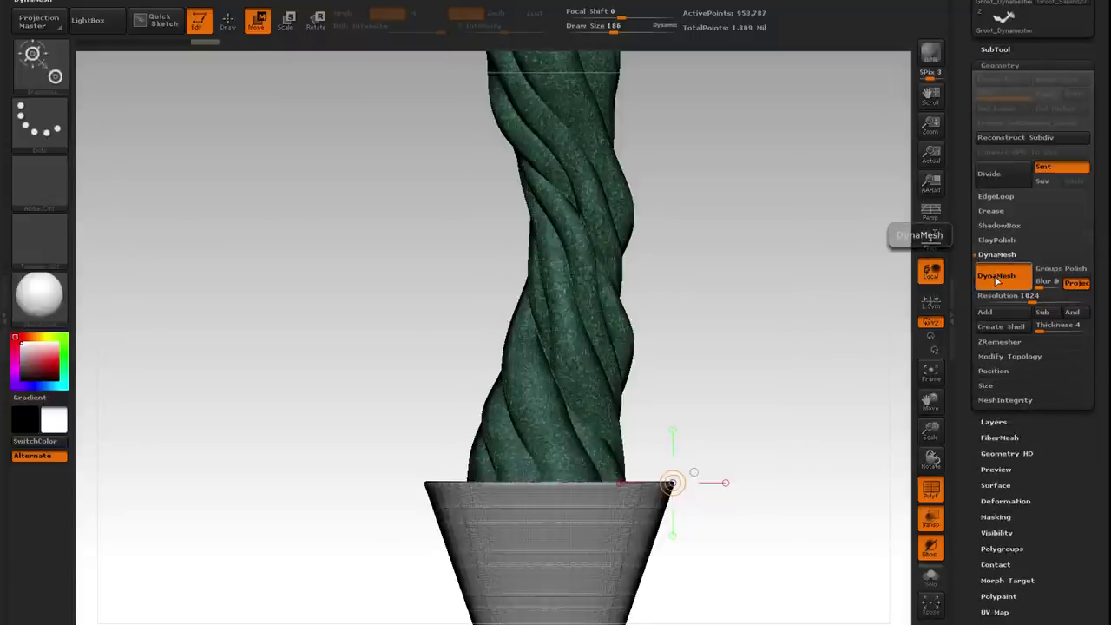
click(997, 276)
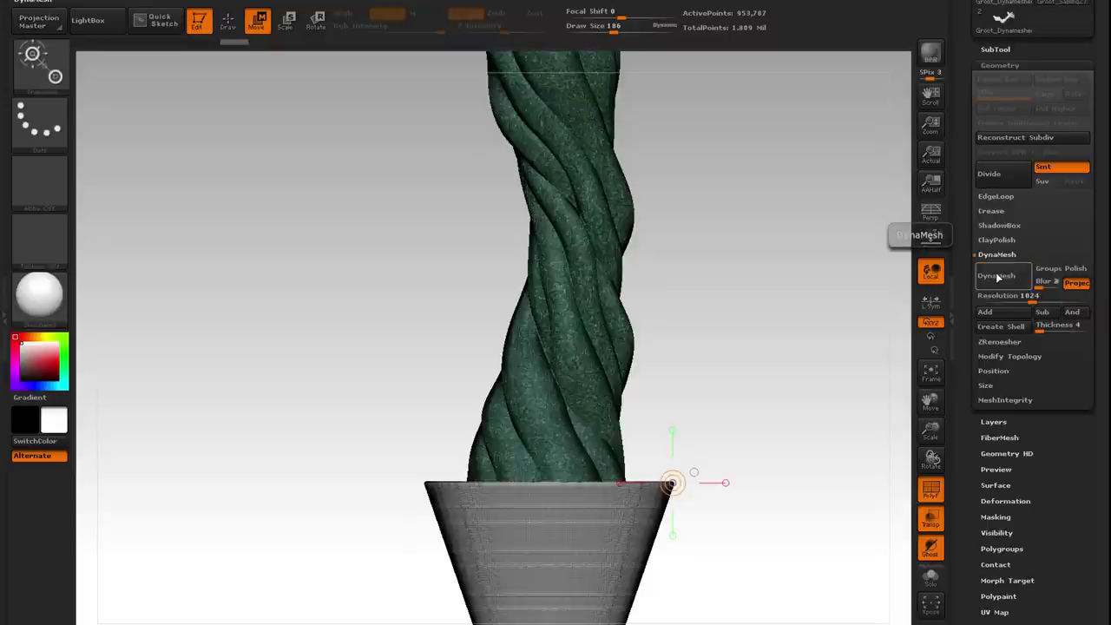
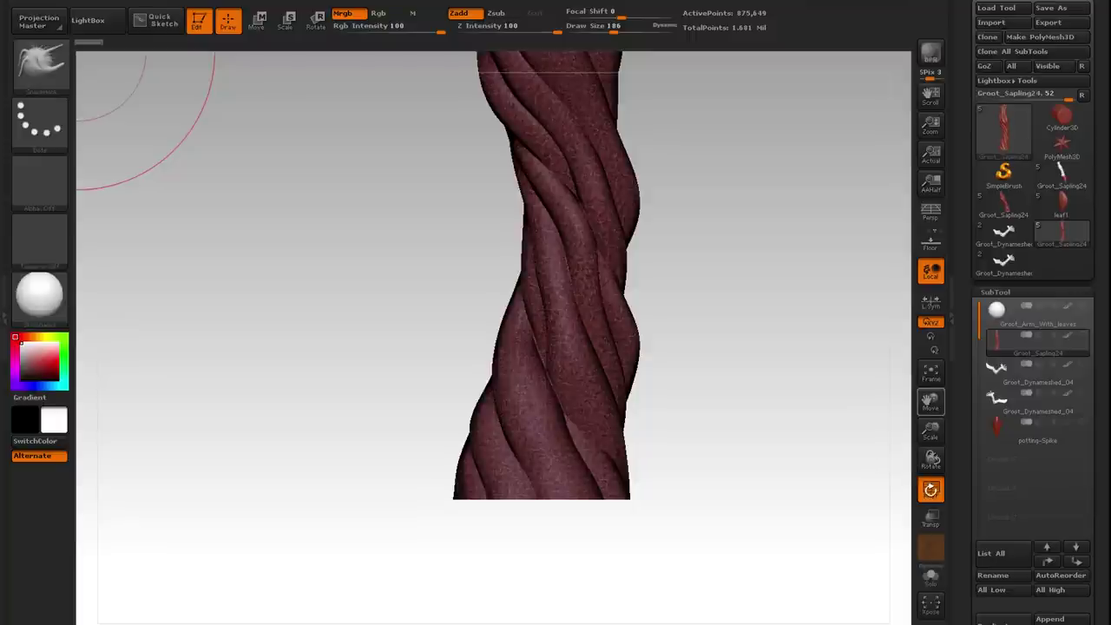
Inspect the socket in the trunk's underside without wireframe and check the potting spike's fit with transparency on.
click(930, 489)
drag(740, 448, 743, 360)
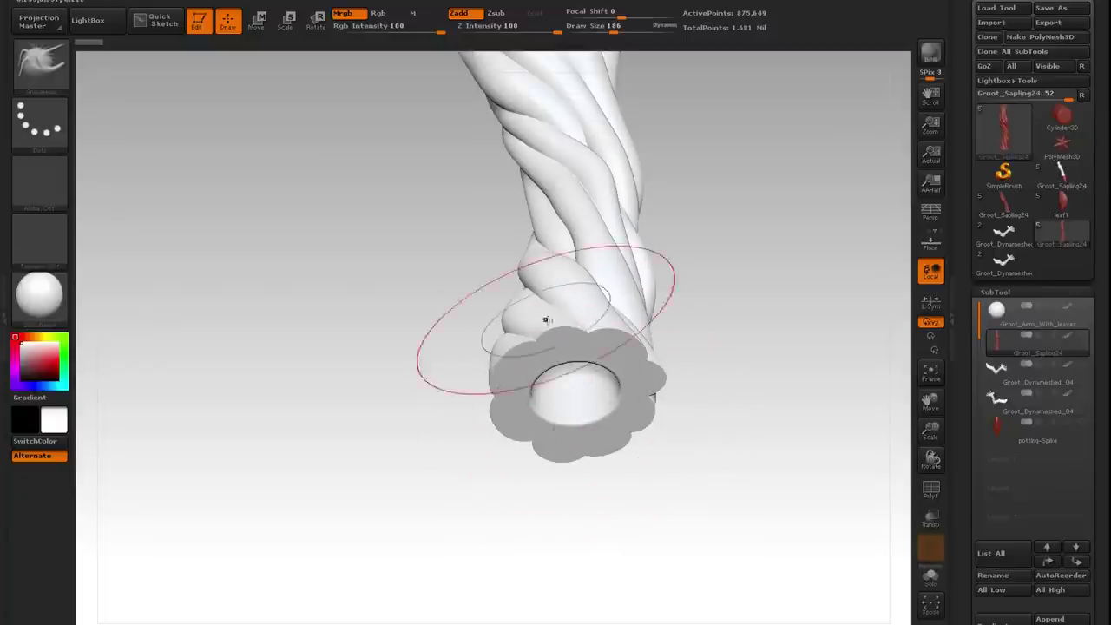
drag(742, 422, 743, 511)
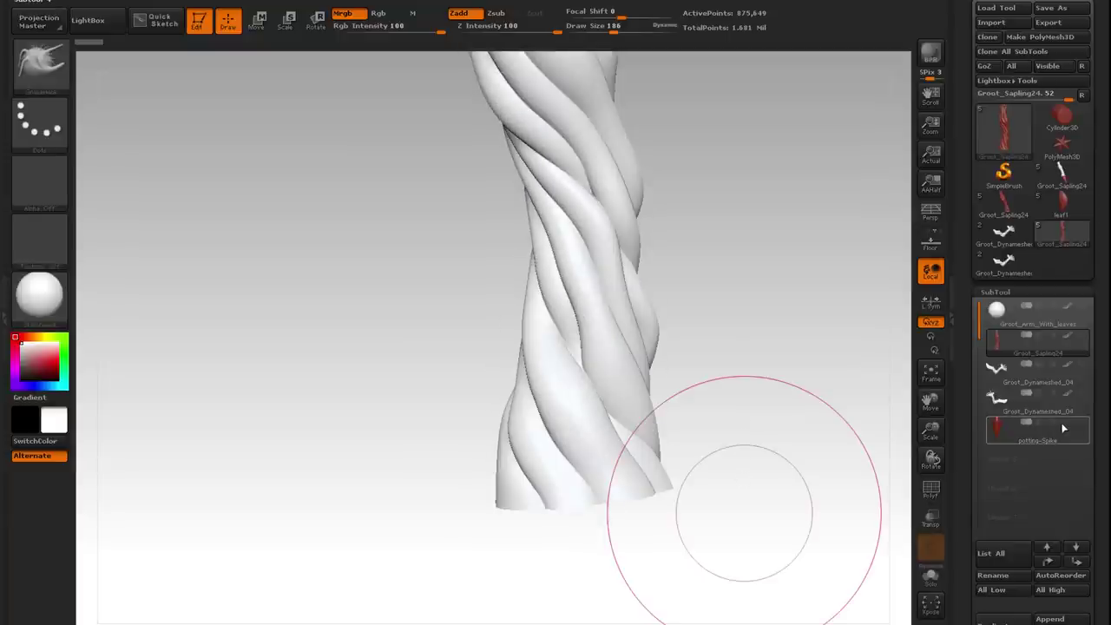
click(1083, 425)
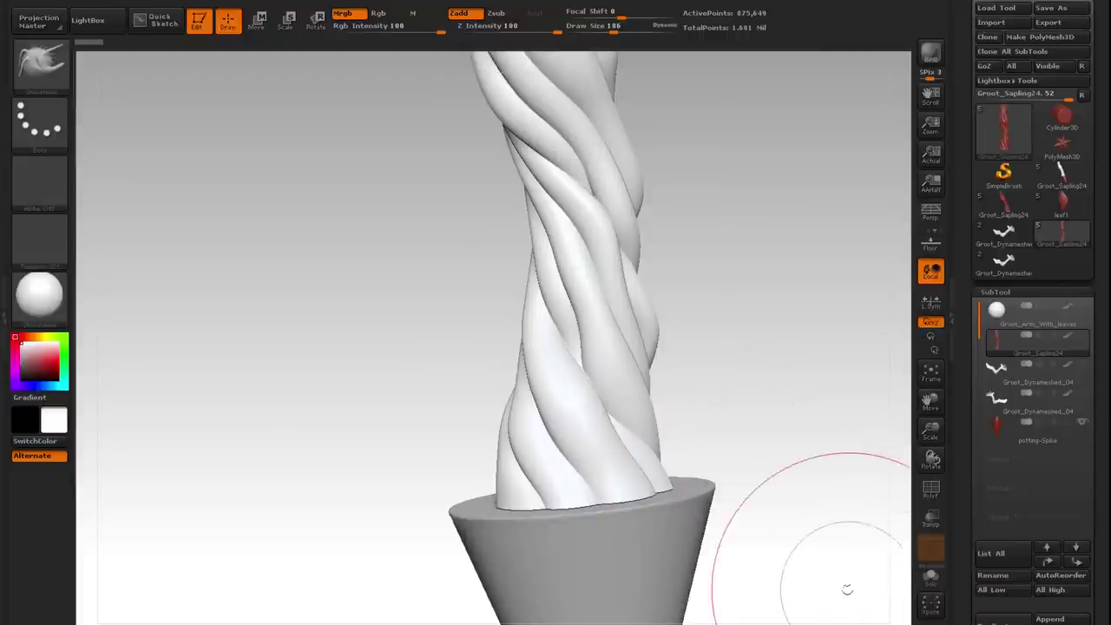
click(931, 519)
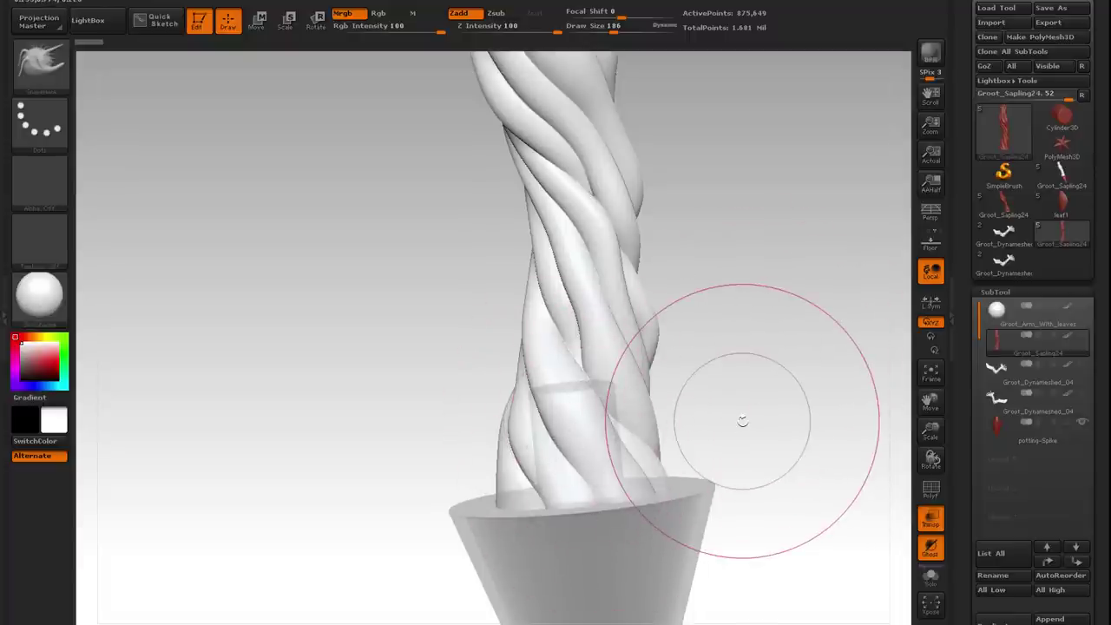
shift+drag(766, 379, 755, 396)
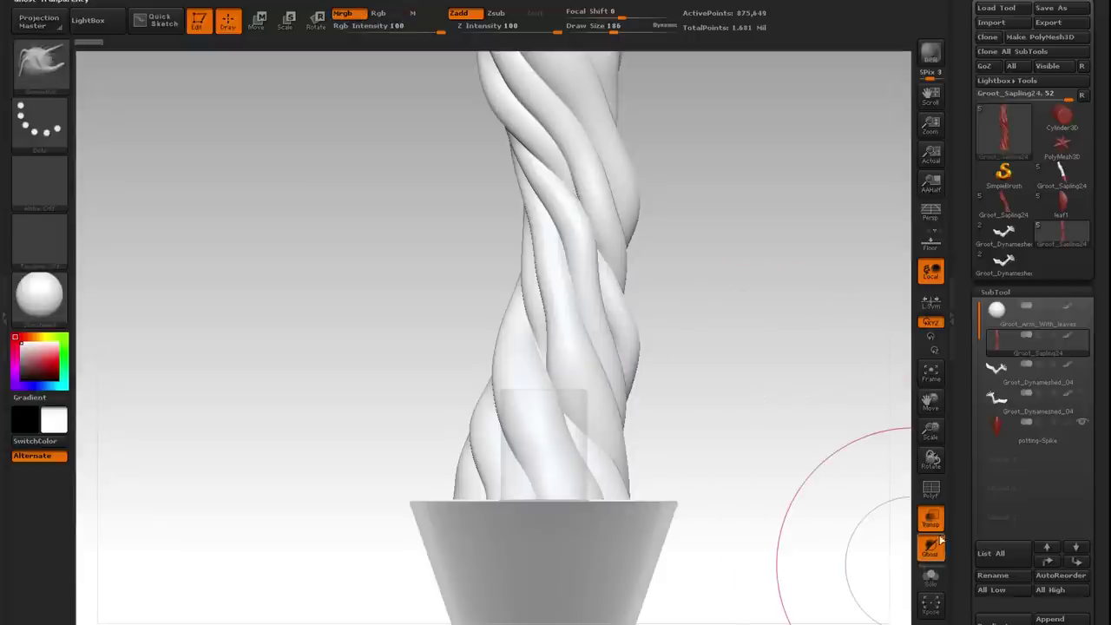
Turn off transparency, show all the subtools again and frame the complete model.
click(930, 519)
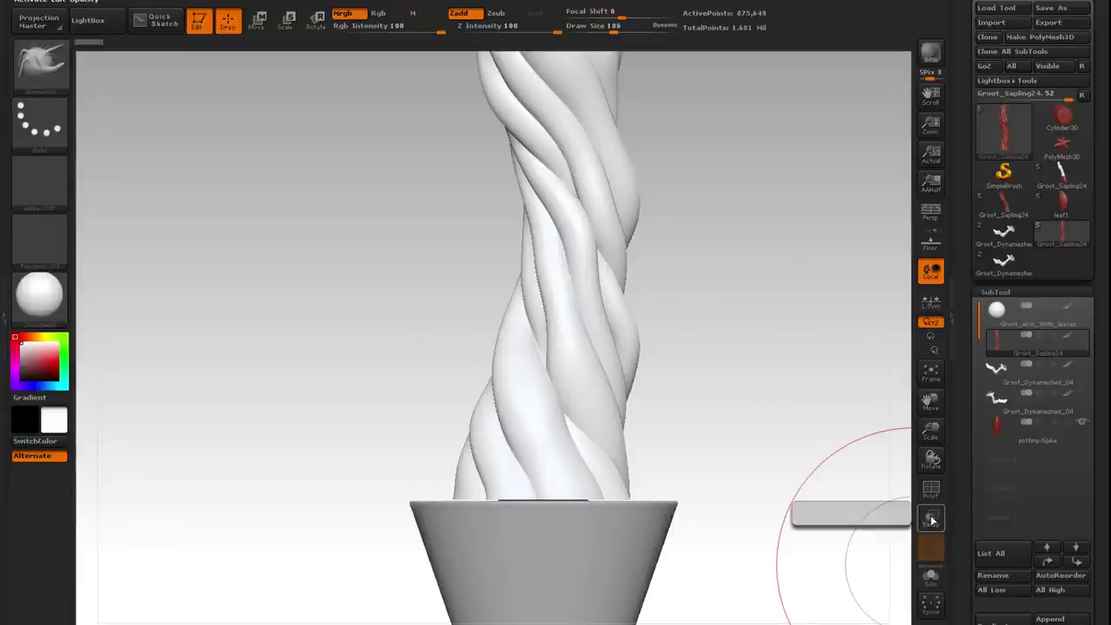
click(1080, 335)
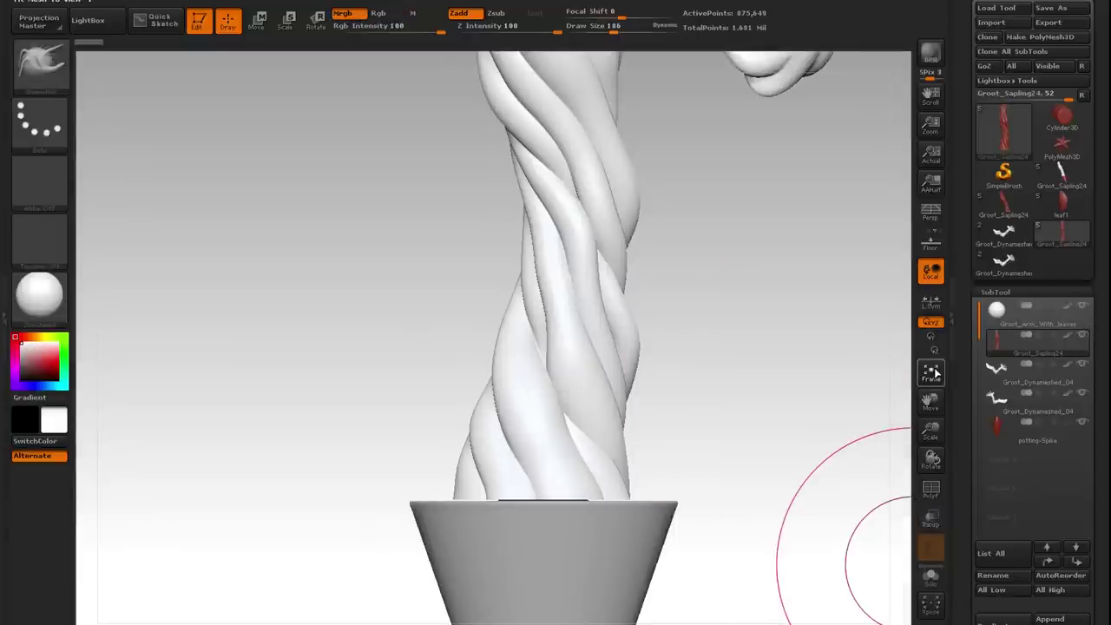
click(932, 373)
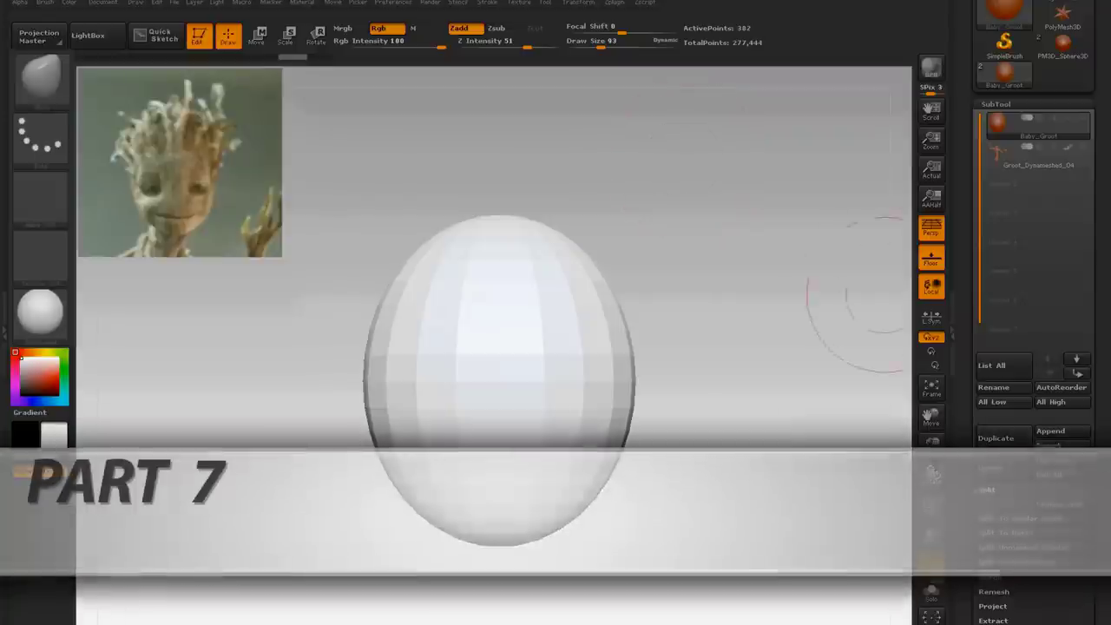
Set the draw size to 145 and shape the flat face and jaw of the Baby_Groot sphere in side view.
mouse_move(613, 43)
mouse_down()
mouse_move(598, 43)
mouse_move(609, 43)
mouse_up()
mouse_move(694, 198)
alt+mouse_down()
mouse_move(832, 188)
mouse_move(831, 198)
alt+mouse_up()
drag(569, 517, 526, 538)
drag(518, 481, 497, 471)
drag(700, 520, 752, 508)
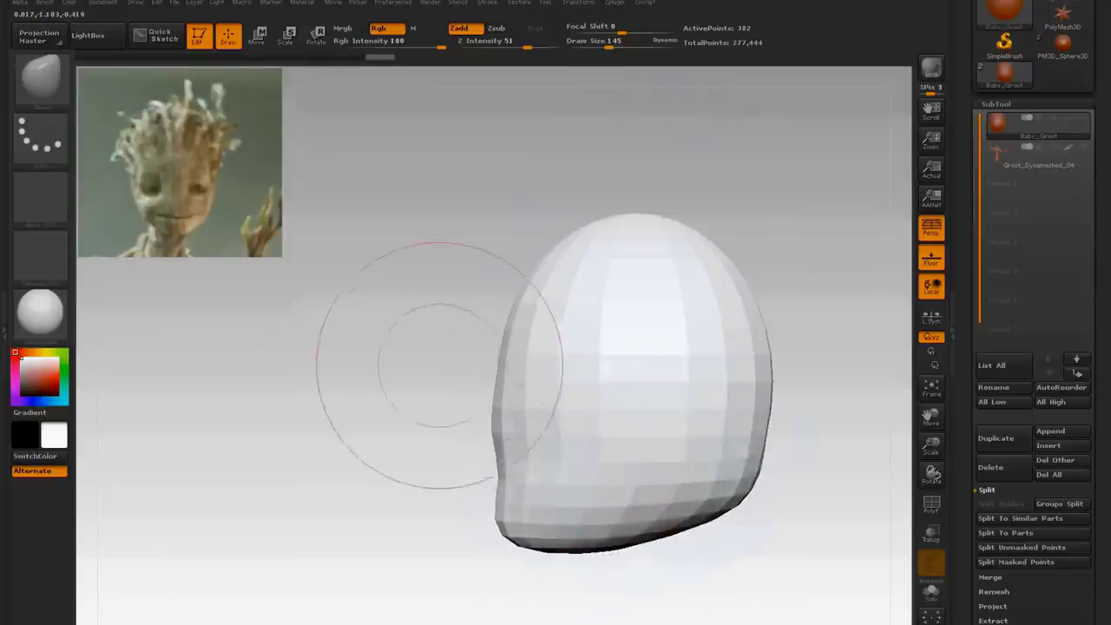
Enlarge the brush to draw size 192 and reshape the head's sides and upper back from front and side.
shift+drag(439, 365, 573, 352)
drag(609, 44, 615, 43)
drag(930, 416, 812, 395)
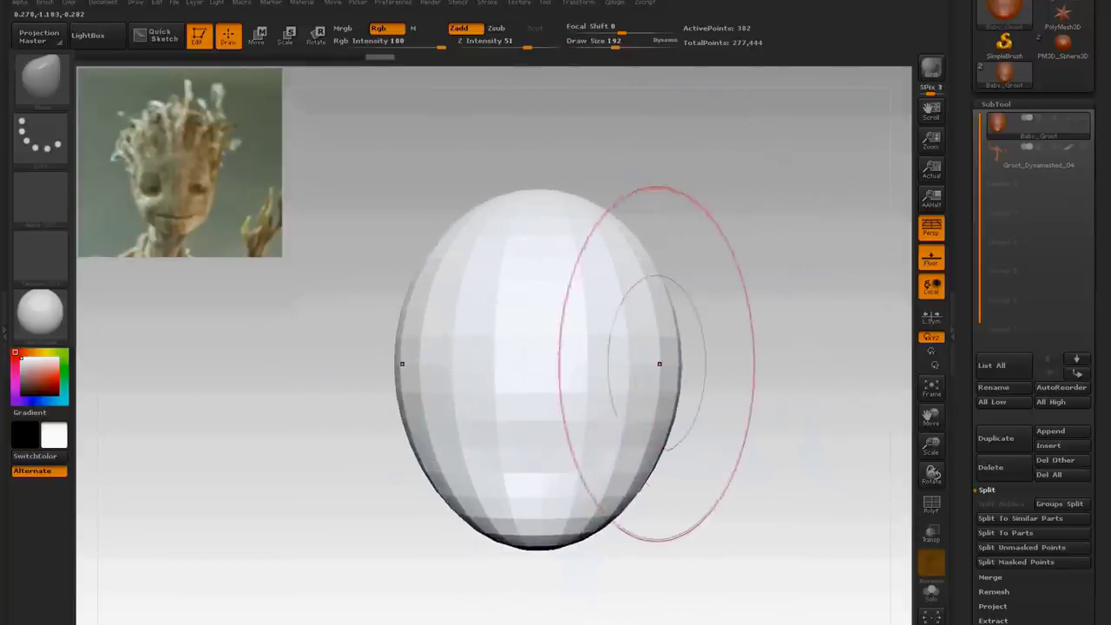
drag(659, 365, 650, 365)
drag(630, 269, 654, 256)
drag(779, 229, 694, 234)
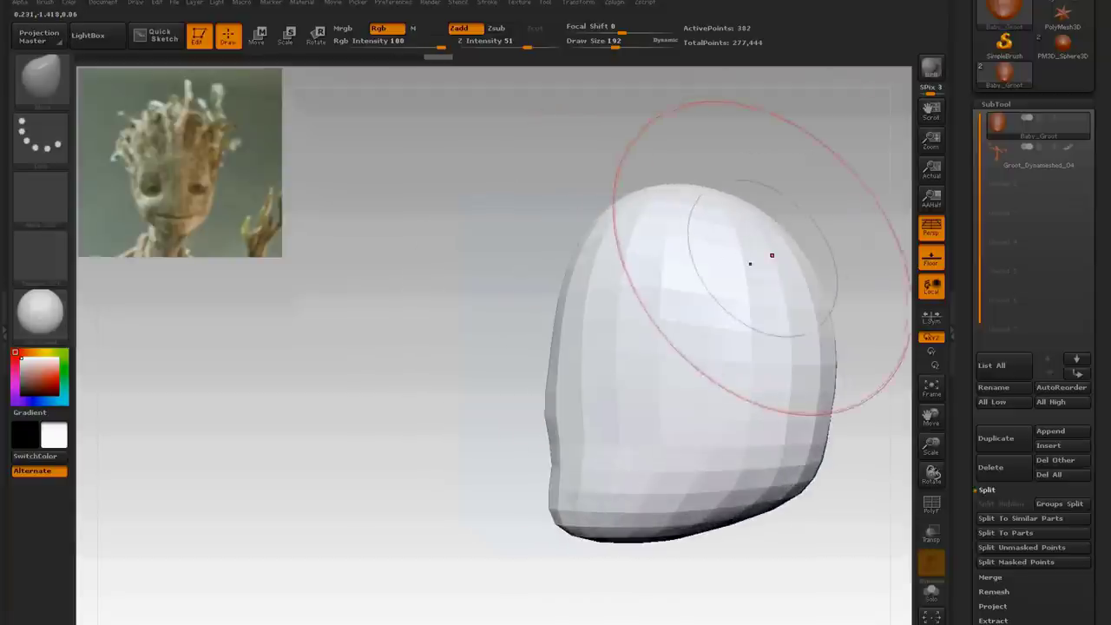
drag(763, 257, 778, 234)
Reshape the crown with varying brush sizes, raising the forehead and rear of the head with a dip between them.
drag(615, 44, 599, 43)
drag(605, 44, 612, 43)
drag(598, 147, 538, 161)
drag(590, 201, 577, 152)
drag(612, 43, 607, 43)
drag(390, 347, 468, 347)
drag(659, 186, 663, 169)
drag(434, 347, 373, 348)
mouse_move(724, 247)
mouse_down()
mouse_move(718, 218)
mouse_move(732, 226)
mouse_up()
drag(607, 43, 615, 43)
drag(513, 249, 527, 243)
shift+drag(413, 308, 449, 304)
Set the draw size to 47, try pushing in the eye area, and divide the head to subdivision level 2.
drag(615, 43, 600, 43)
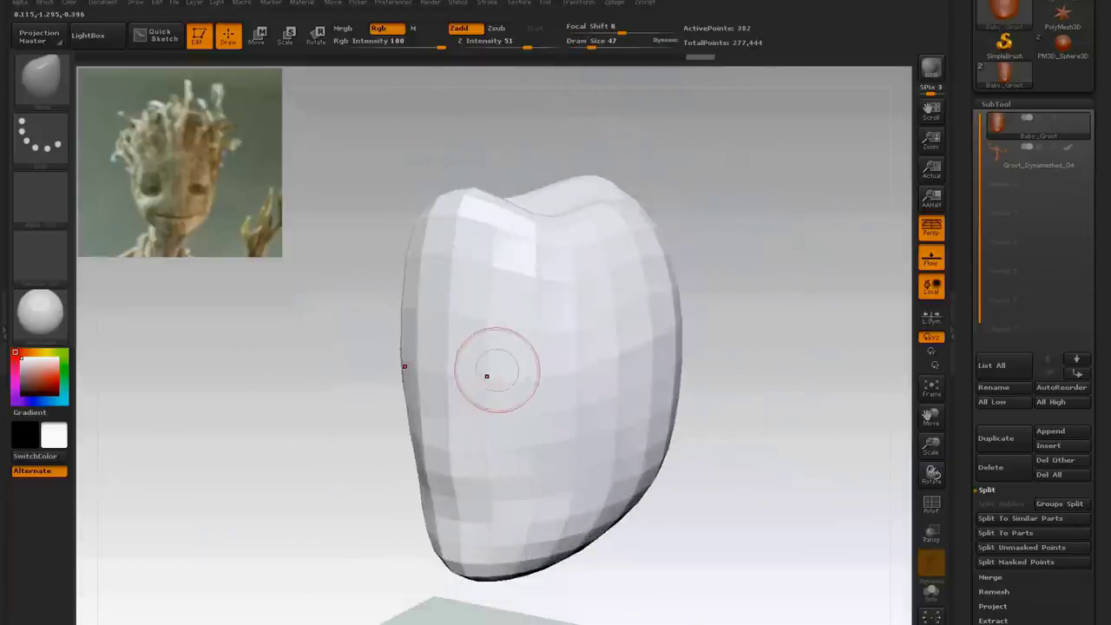
drag(483, 367, 495, 322)
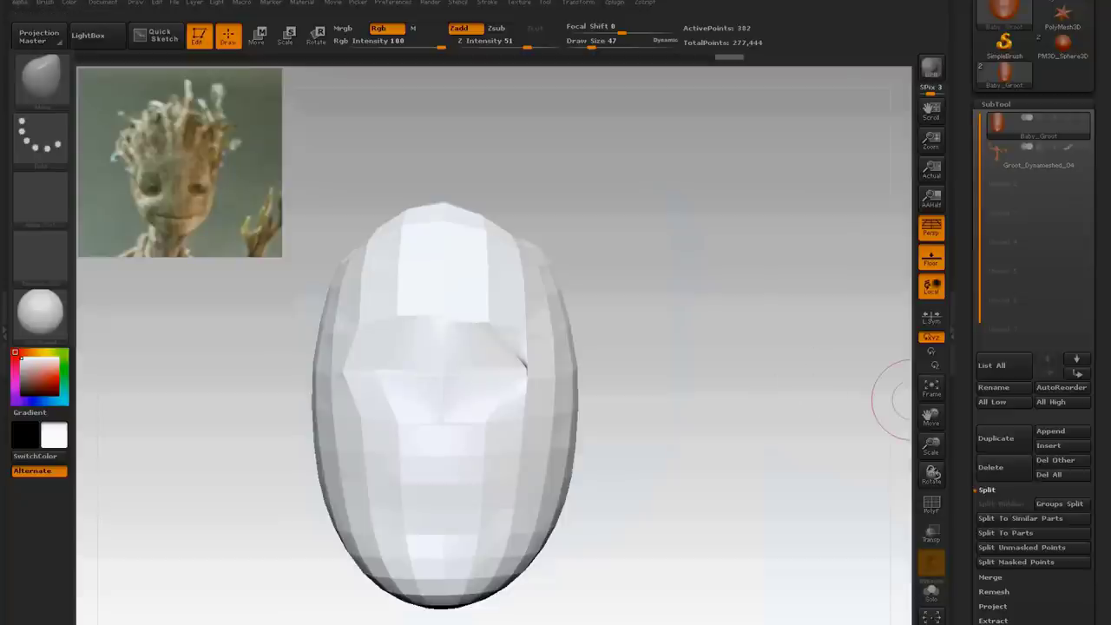
click(1000, 120)
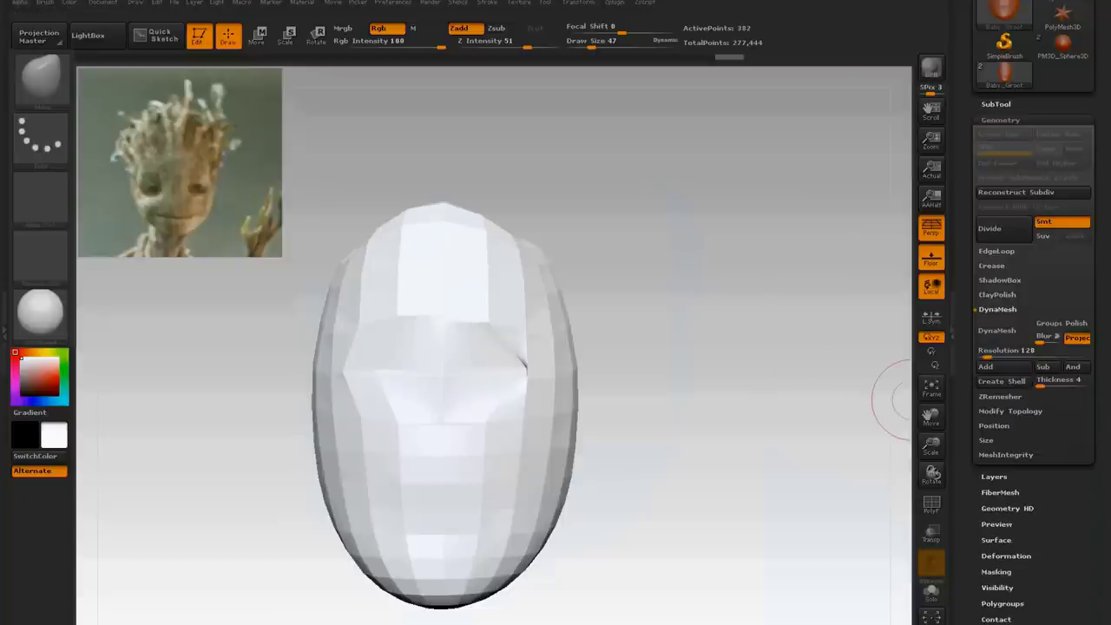
click(989, 228)
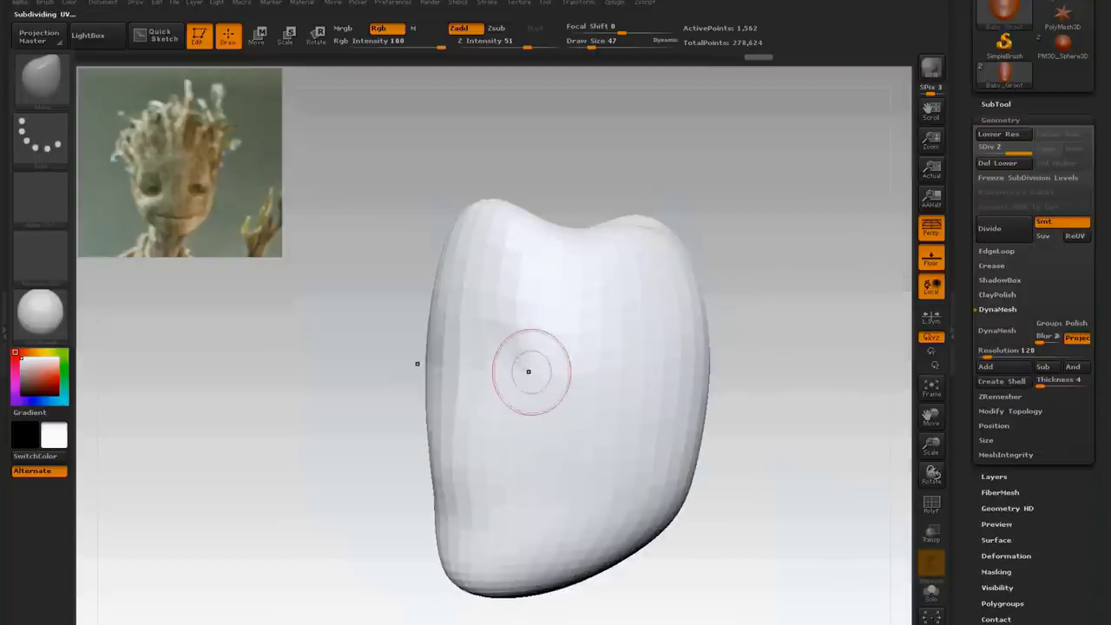
Push in both eye sockets symmetrically and shape the hollow cheeks and angular jaw.
drag(527, 371, 547, 365)
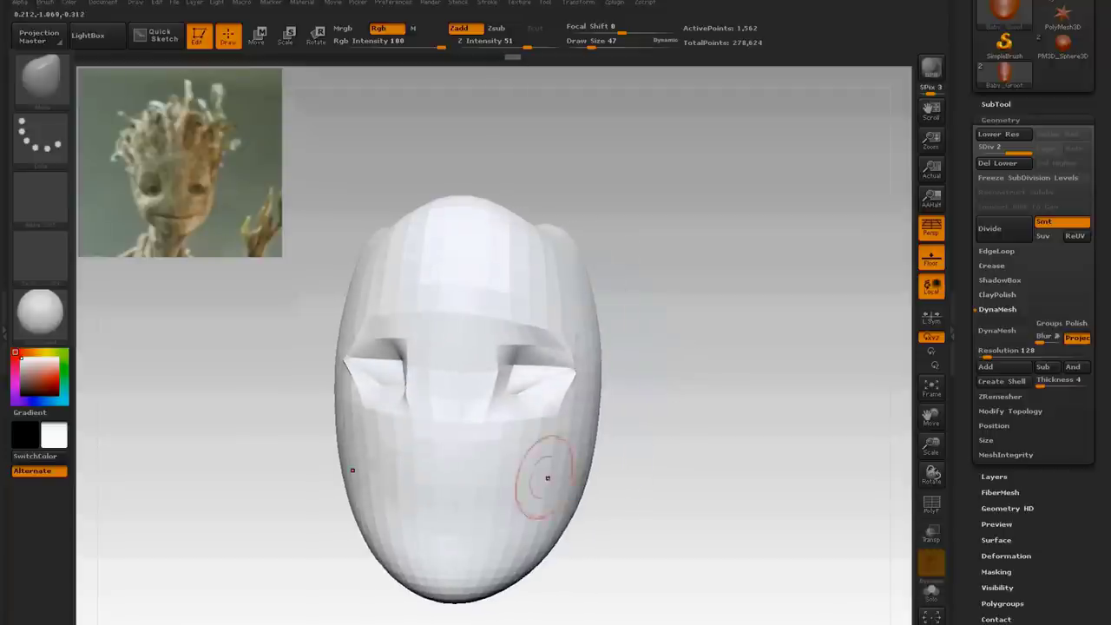
drag(547, 478, 554, 447)
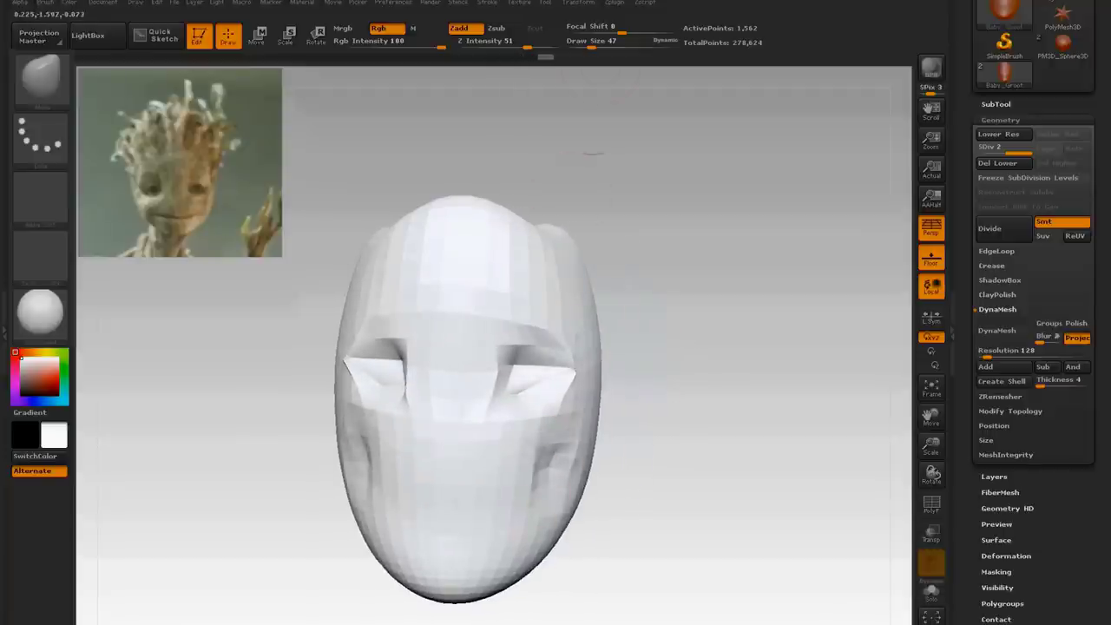
mouse_move(530, 562)
mouse_down()
mouse_move(515, 555)
mouse_move(557, 518)
mouse_up()
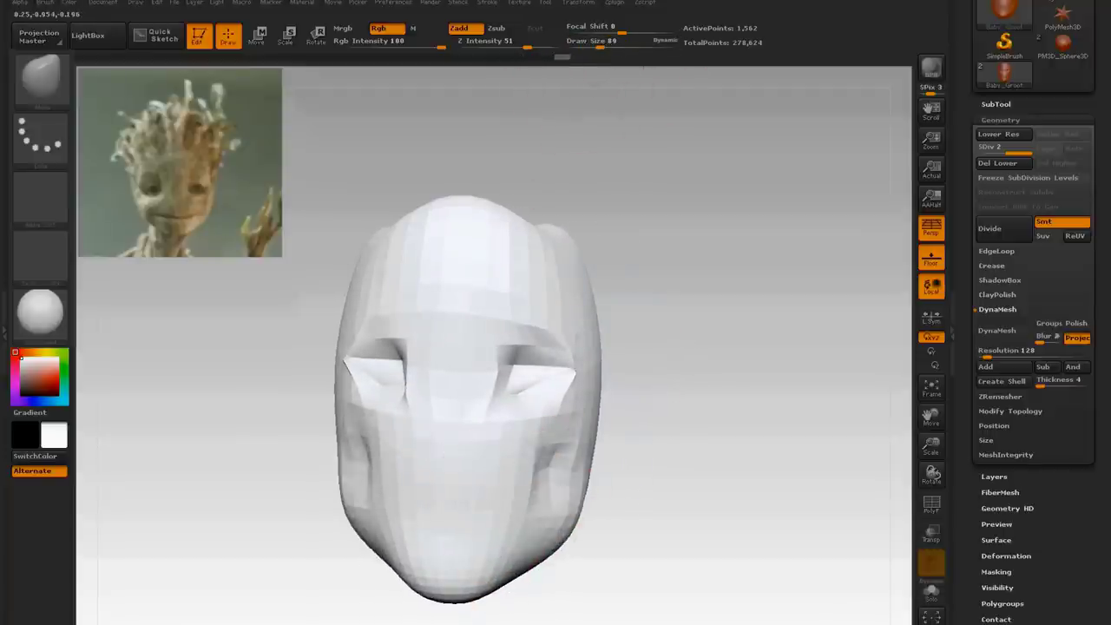
drag(656, 467, 655, 420)
Divide the head to subdivision level 4, delete its lower levels and convert it to DynaMesh at resolution 128.
click(1004, 228)
click(1004, 228)
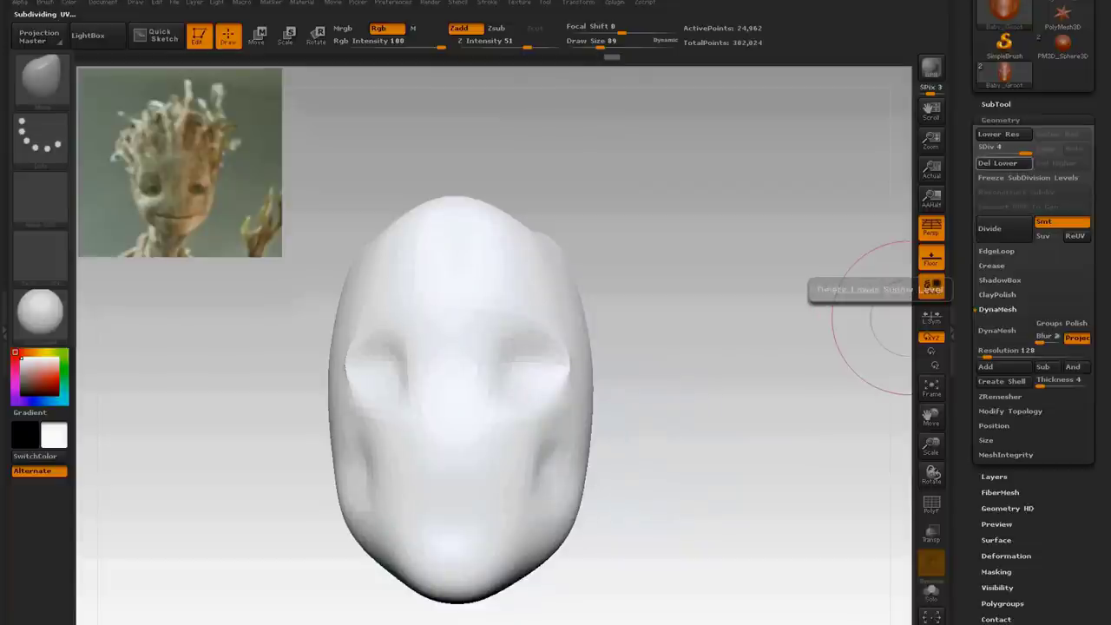
click(1003, 163)
click(996, 330)
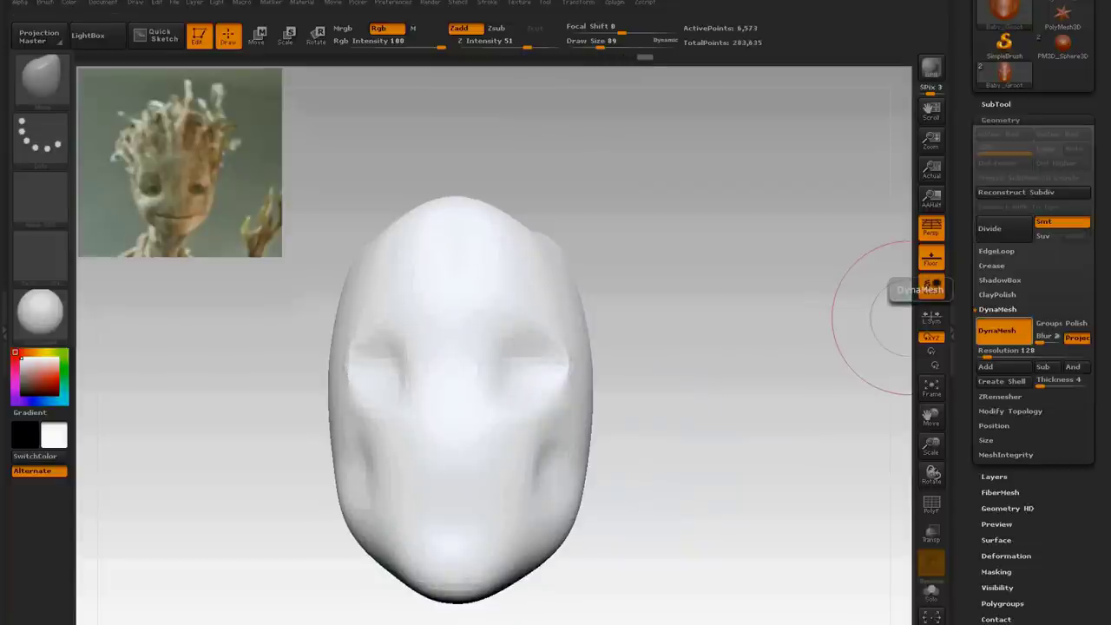
Smooth the eye area and reshape both eye sockets symmetrically with the Move brush at draw size 56.
mouse_move(506, 352)
shift+mouse_down()
mouse_move(540, 357)
mouse_move(547, 382)
shift+mouse_up()
click(588, 42)
drag(589, 43, 594, 43)
drag(685, 182, 582, 189)
mouse_move(408, 375)
mouse_down()
mouse_move(512, 375)
mouse_move(519, 354)
mouse_up()
drag(527, 323, 529, 333)
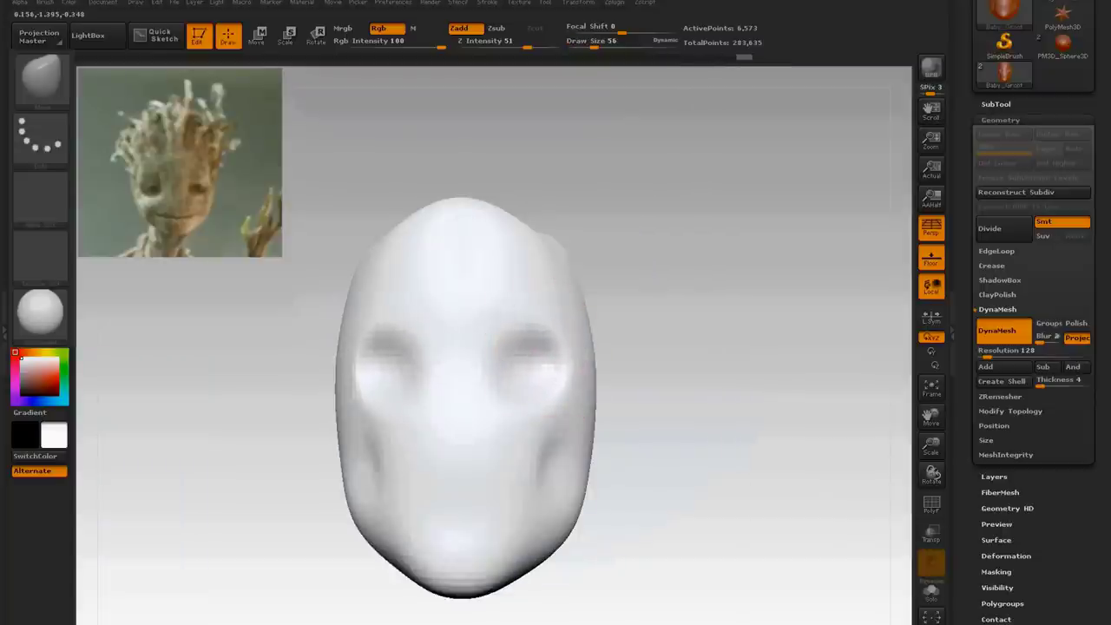
Reshape the upper sides of the skull symmetrically into broad, blunt corners beside the raised forehead.
drag(568, 263, 583, 238)
drag(676, 283, 619, 284)
drag(711, 231, 651, 233)
mouse_move(684, 271)
mouse_down()
mouse_move(697, 260)
mouse_move(679, 262)
mouse_up()
drag(602, 45, 610, 44)
drag(705, 403, 717, 401)
drag(689, 493, 677, 479)
drag(610, 44, 603, 44)
Pull a short, blocky neck out below the jaw and update the head's DynaMesh.
mouse_move(764, 451)
mouse_down()
mouse_move(855, 451)
mouse_move(807, 460)
mouse_up()
drag(694, 530, 685, 522)
drag(781, 465, 729, 473)
mouse_move(712, 543)
mouse_down()
mouse_move(707, 530)
mouse_move(774, 585)
mouse_move(735, 592)
mouse_move(707, 574)
mouse_move(694, 583)
mouse_up()
drag(601, 596, 812, 590)
drag(741, 598, 763, 597)
ctrl+drag(837, 555, 867, 525)
click(931, 388)
mouse_move(855, 434)
mouse_down()
mouse_move(903, 455)
mouse_move(877, 390)
mouse_up()
Carve a wide smiling mouth line with the Dam Standard brush at draw size 30 and Z Intensity 33, and update the DynaMesh.
key(b)
key(d)
key(s)
drag(603, 45, 587, 46)
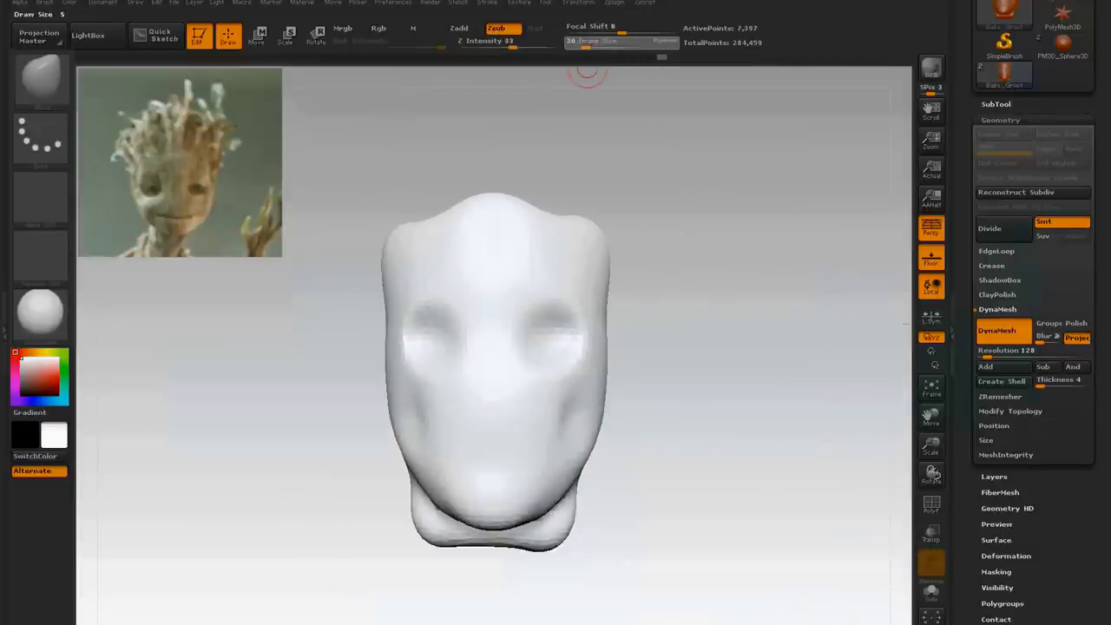
drag(422, 434, 551, 444)
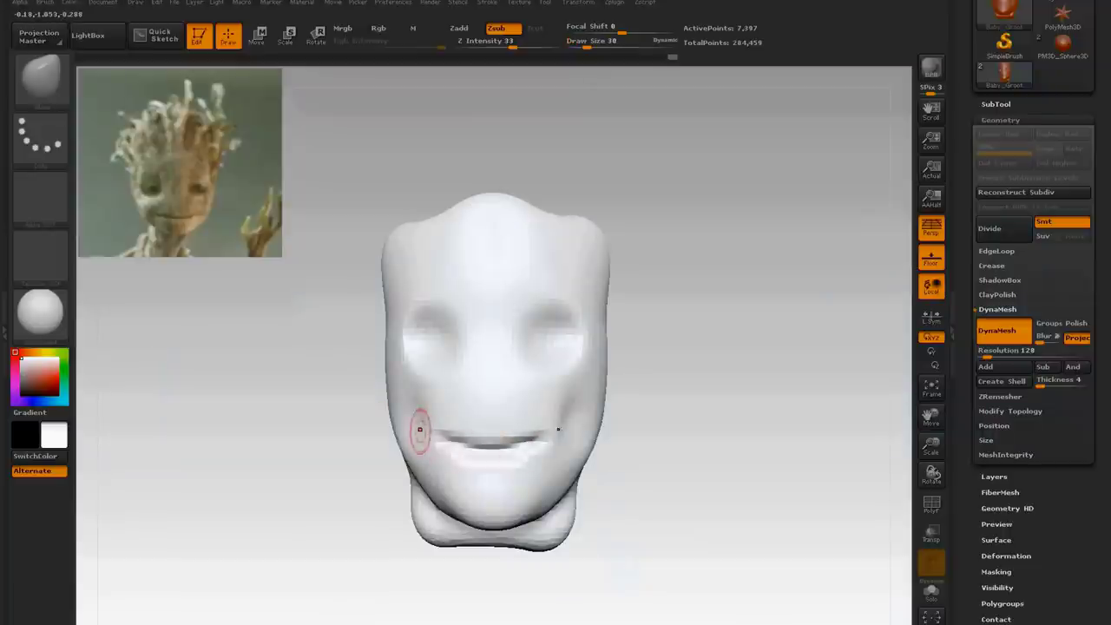
ctrl+drag(706, 387, 752, 423)
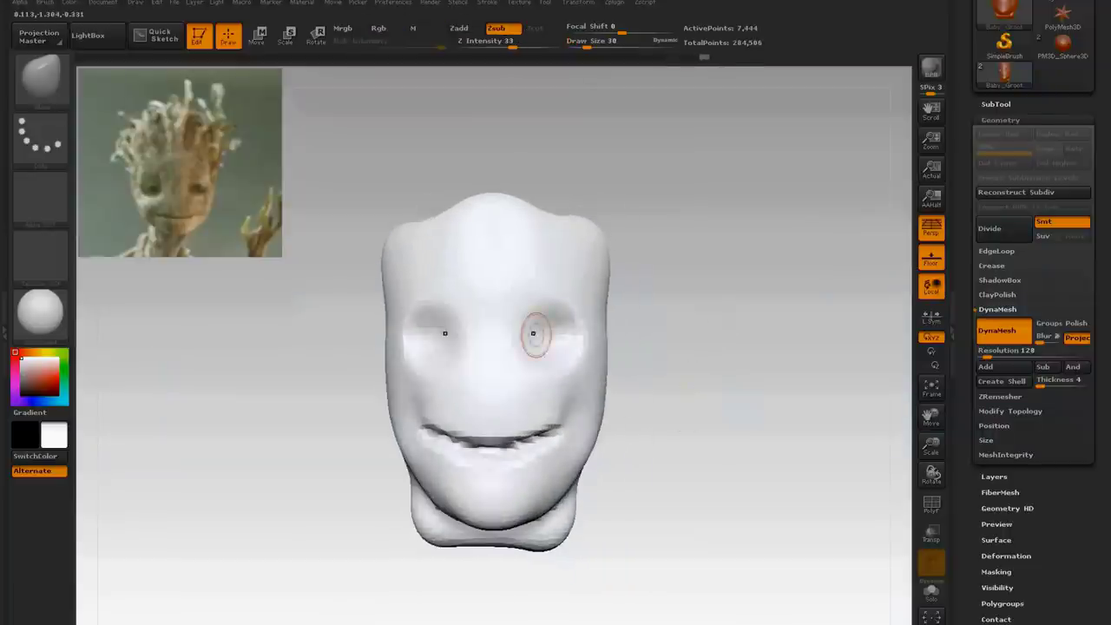
Carve creases above the eyes, set Z Intensity to 14, soften the mouth line and update the DynaMesh.
drag(528, 304, 545, 307)
key(ctrl+z)
click(482, 44)
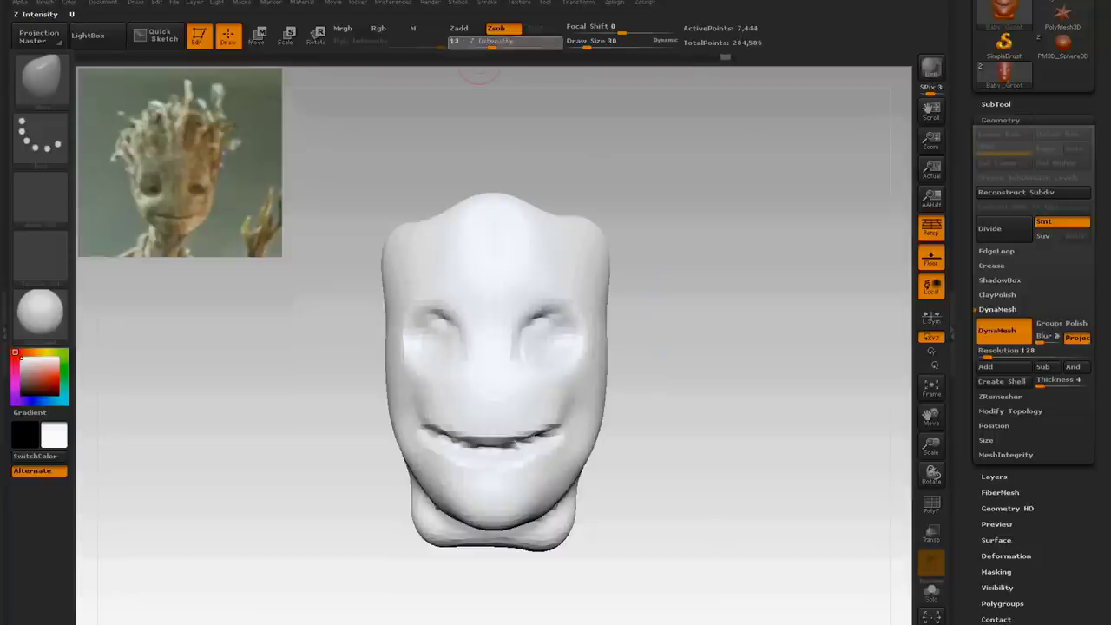
shift+drag(422, 431, 487, 444)
ctrl+drag(617, 261, 628, 288)
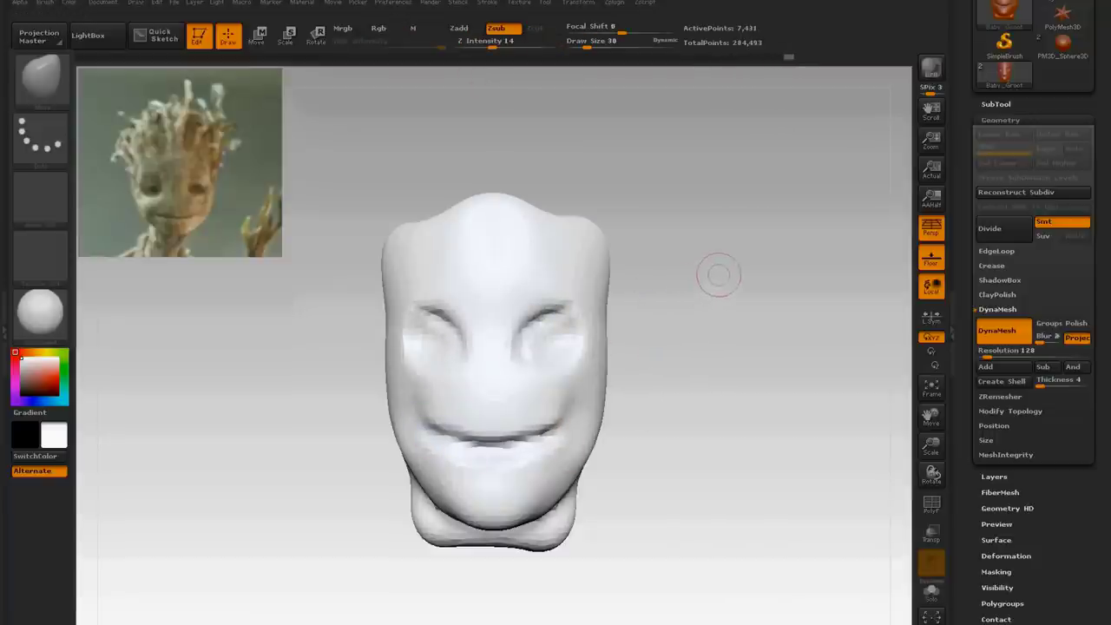
Reposition the mouth corners and adjust both cheeks with the Move brush at draw size 42.
mouse_move(563, 404)
mouse_down()
mouse_move(564, 418)
mouse_move(599, 425)
mouse_move(571, 432)
mouse_up()
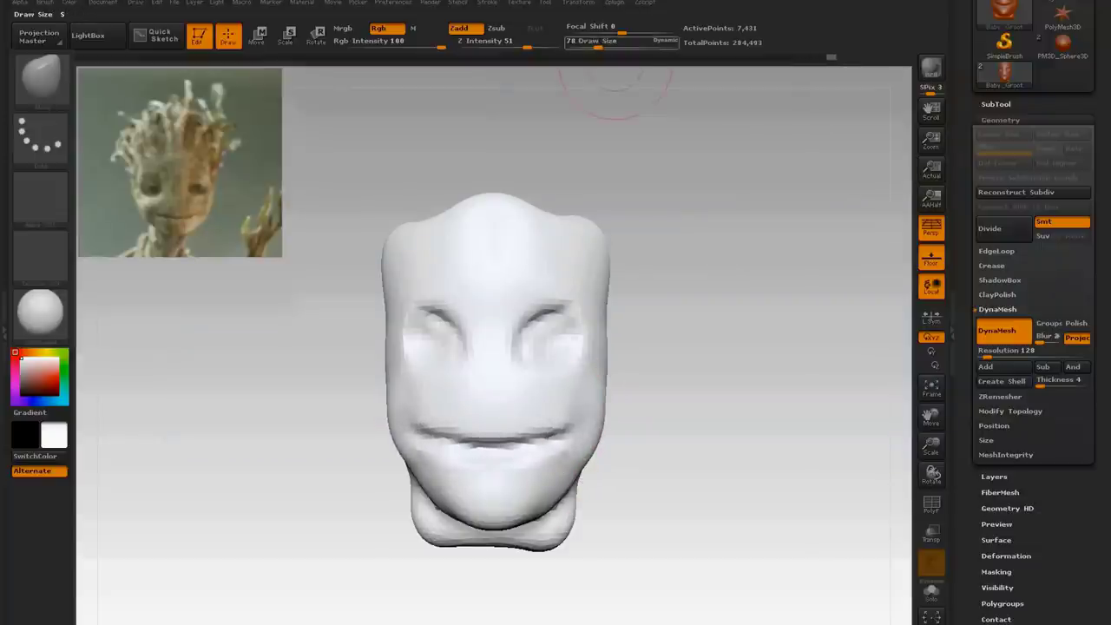
drag(597, 43, 590, 43)
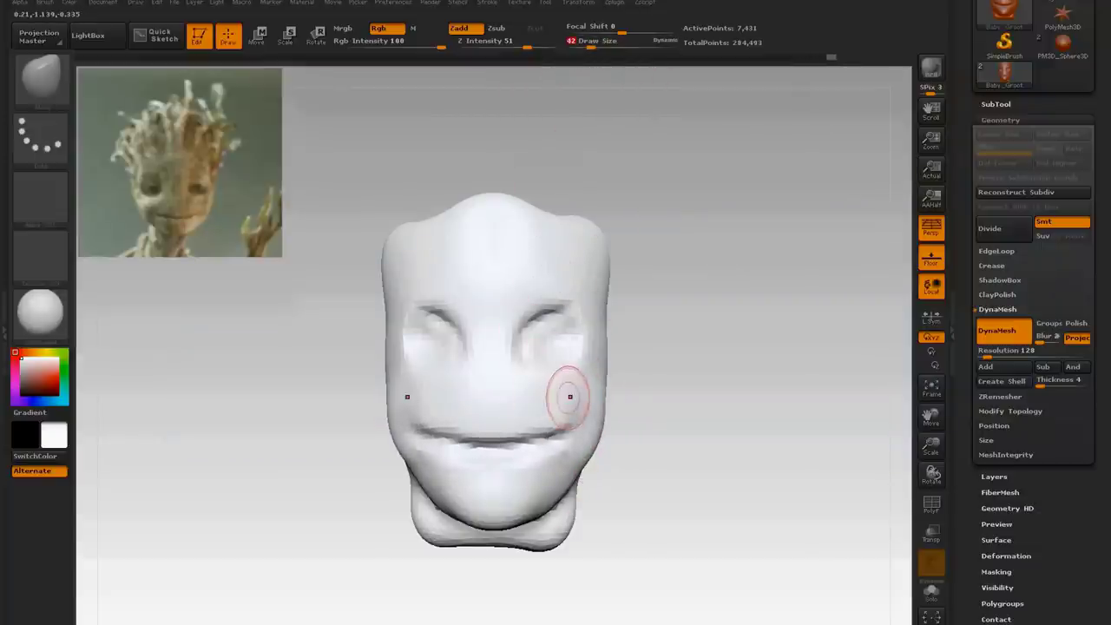
drag(569, 396, 573, 388)
drag(656, 359, 649, 389)
drag(582, 403, 578, 405)
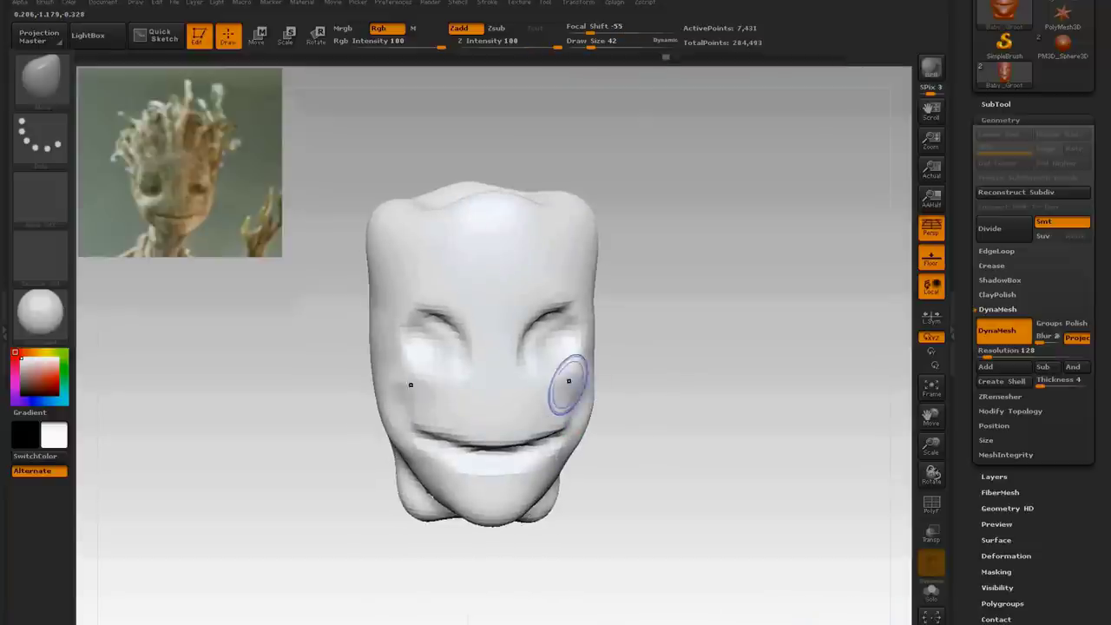
Adjust the brow creases, lips and cheeks symmetrically with the Move brush at draw size 72.
drag(591, 44, 597, 43)
drag(694, 246, 699, 213)
drag(564, 307, 526, 329)
drag(668, 356, 666, 401)
drag(510, 440, 531, 437)
mouse_move(664, 395)
mouse_down()
mouse_move(720, 403)
mouse_move(642, 347)
mouse_move(668, 407)
mouse_up()
drag(578, 391, 579, 395)
drag(634, 439, 632, 386)
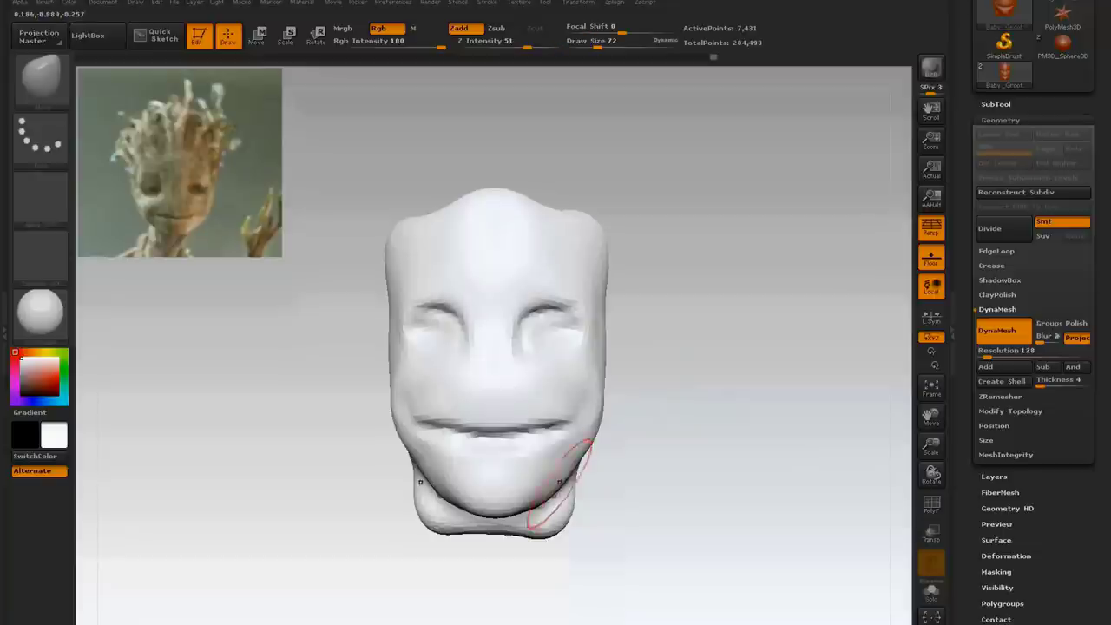
Adjust the chin and the base of the neck, with the draw size set to 75 for the neck.
drag(609, 67, 607, 67)
mouse_move(497, 501)
mouse_down()
mouse_move(542, 494)
mouse_move(557, 513)
mouse_move(495, 523)
mouse_up()
drag(637, 513, 664, 510)
mouse_move(756, 503)
mouse_down()
mouse_move(672, 500)
mouse_move(733, 474)
mouse_up()
drag(605, 46, 597, 46)
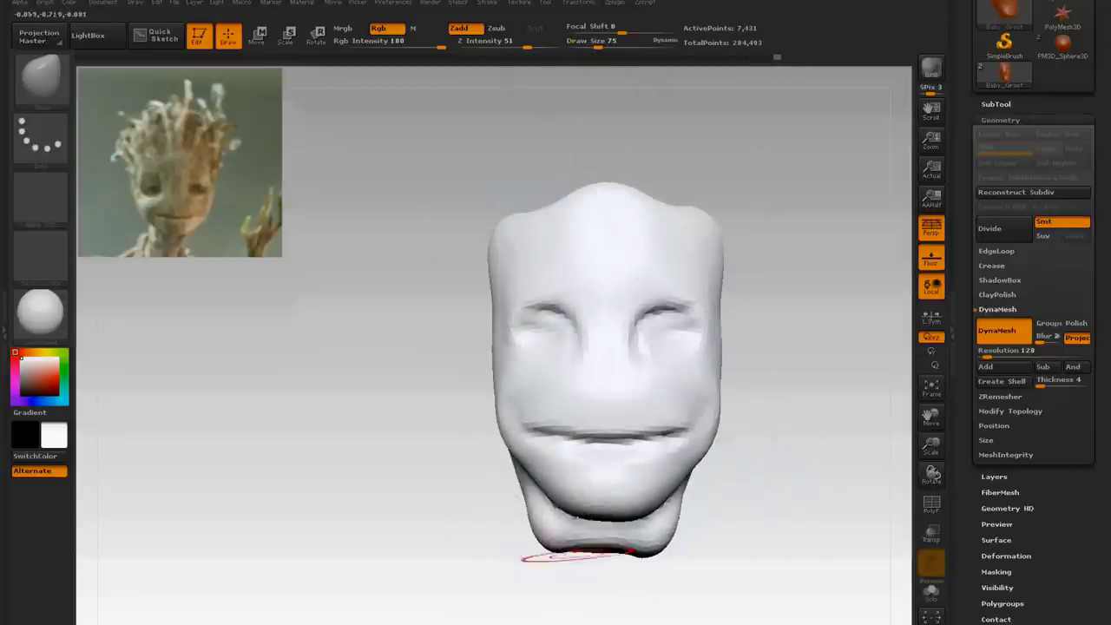
mouse_move(579, 554)
mouse_down()
mouse_move(590, 566)
mouse_move(649, 558)
mouse_up()
Refine the brow, nose bridge and mouth in profile, smoothing the front of the face.
mouse_move(931, 418)
mouse_down()
mouse_move(831, 420)
mouse_move(842, 417)
mouse_up()
drag(689, 302, 576, 303)
drag(439, 347, 430, 354)
drag(431, 410, 435, 368)
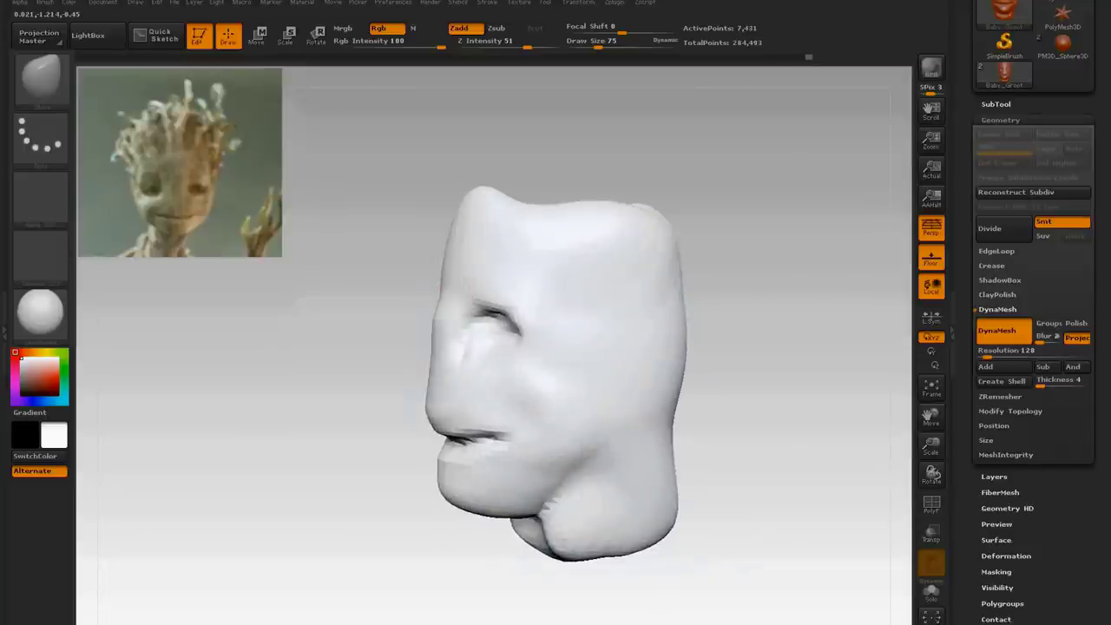
shift+drag(432, 281, 386, 280)
drag(467, 355, 478, 349)
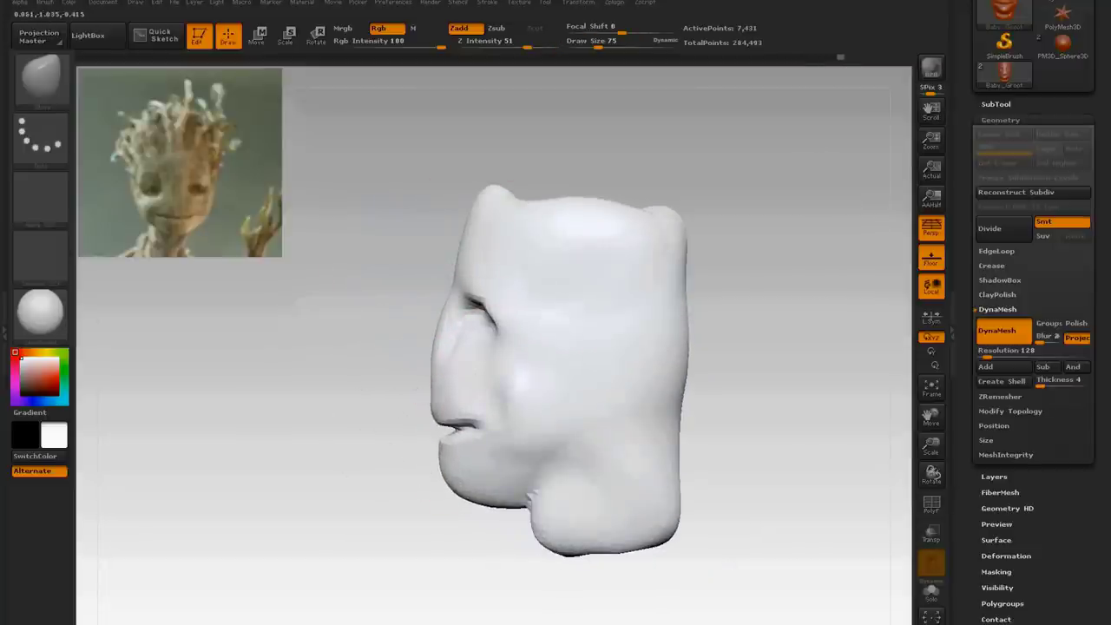
shift+drag(382, 388, 451, 388)
drag(498, 422, 491, 409)
Append a Sphere3D as a new subtool for the eye and select it.
drag(931, 416, 1028, 425)
click(995, 104)
click(1060, 431)
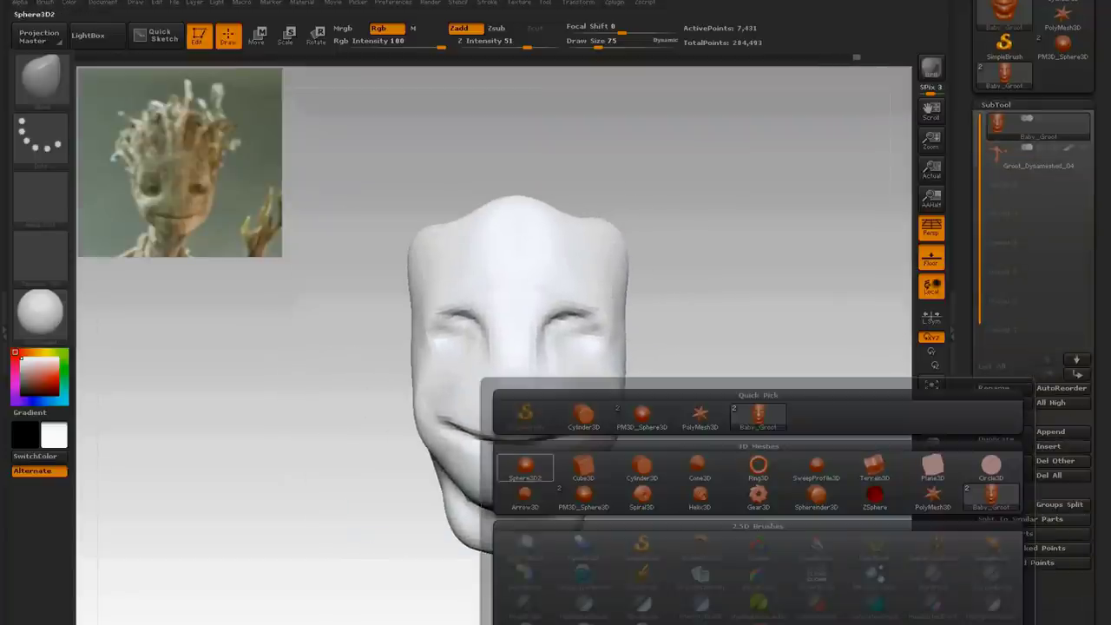
click(526, 469)
click(1038, 178)
Move the sphere toward the head and scale it down to eye size, about 0.1167.
key(w)
drag(486, 616, 540, 512)
click(999, 120)
key(e)
mouse_move(643, 527)
shift+mouse_down()
mouse_move(631, 287)
mouse_move(643, 518)
shift+mouse_up()
drag(643, 406, 569, 215)
key(e)
drag(569, 334, 644, 243)
Position the sphere in one eye socket, aligning it from the front and side of the head.
key(w)
shift+drag(764, 365, 590, 364)
drag(570, 335, 686, 295)
drag(628, 315, 894, 310)
drag(712, 320, 716, 318)
drag(382, 555, 532, 594)
key(f)
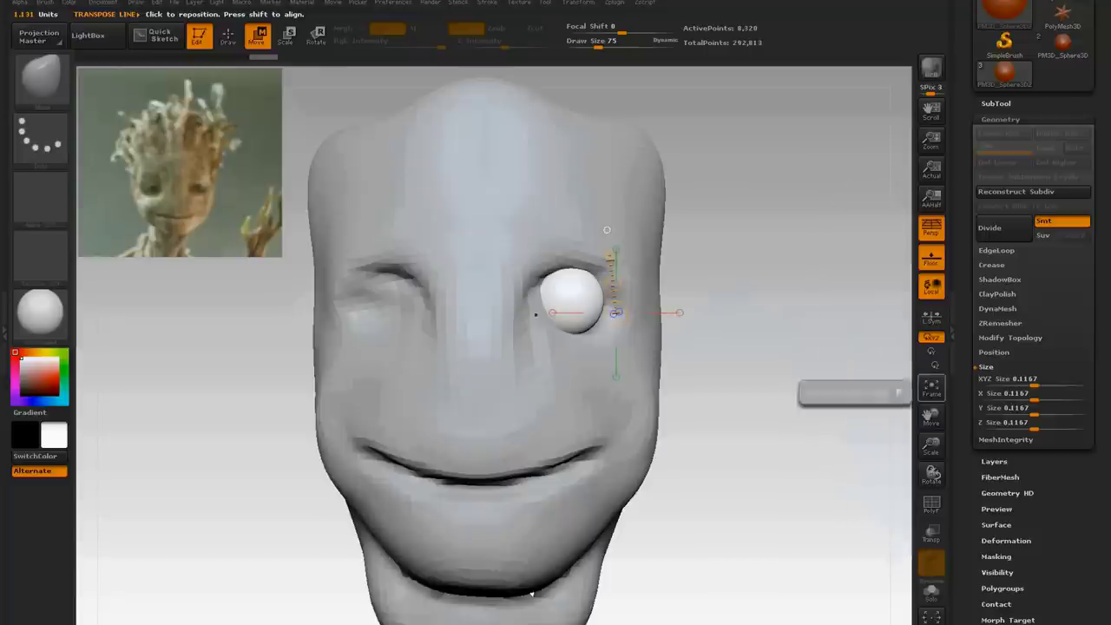
drag(569, 295, 570, 191)
drag(562, 242, 570, 244)
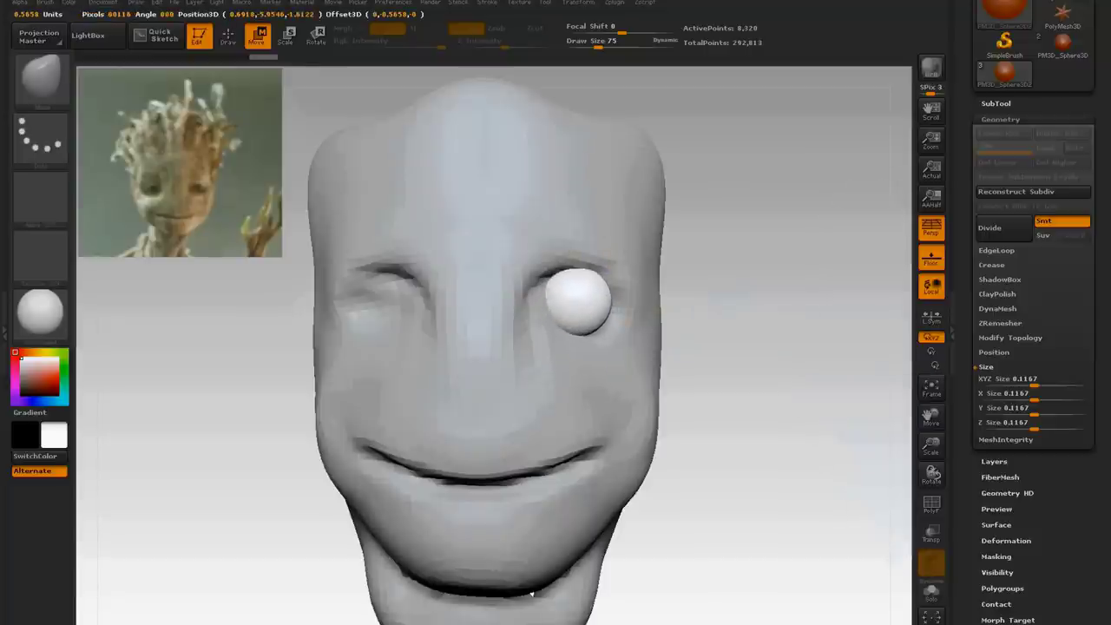
Duplicate the eye sphere and mirror one copy into the opposite eye socket.
click(995, 103)
click(1003, 438)
drag(967, 451, 966, 234)
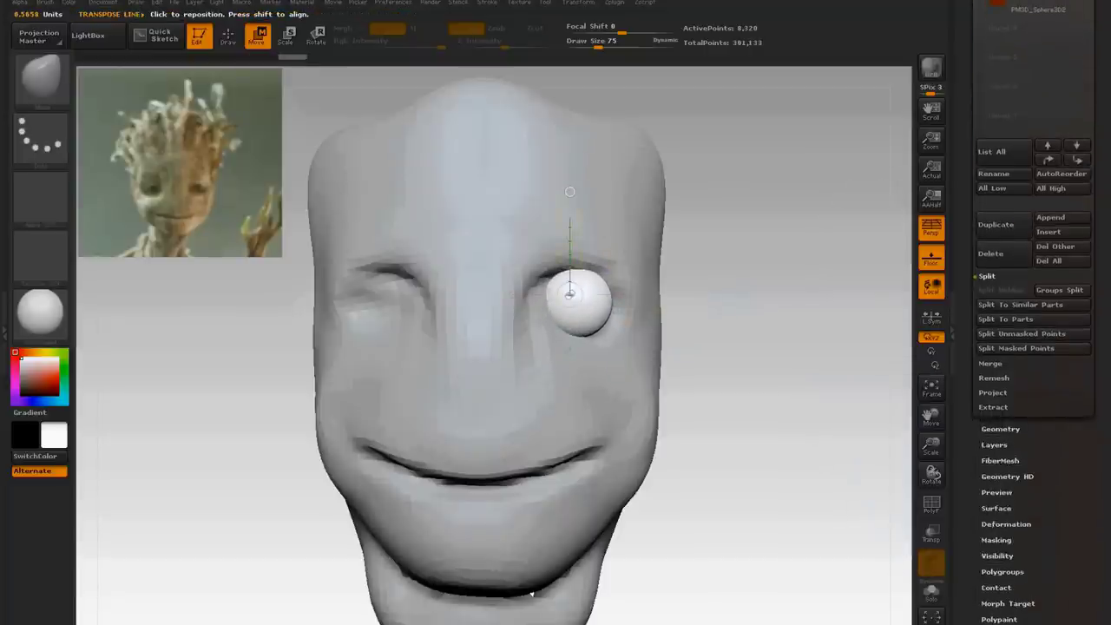
click(1003, 520)
click(994, 29)
drag(930, 445, 927, 426)
drag(967, 96, 968, 290)
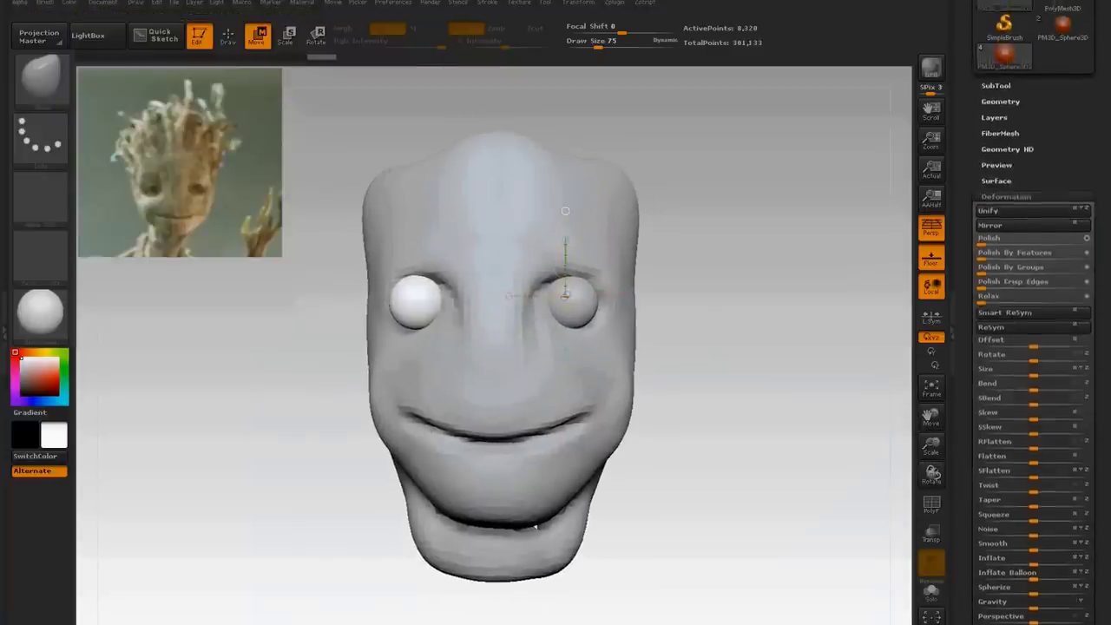
Select the Baby_Groot head subtool and smooth its nose bridge and lips in profile.
click(996, 84)
click(1033, 100)
key(q)
drag(711, 303, 599, 312)
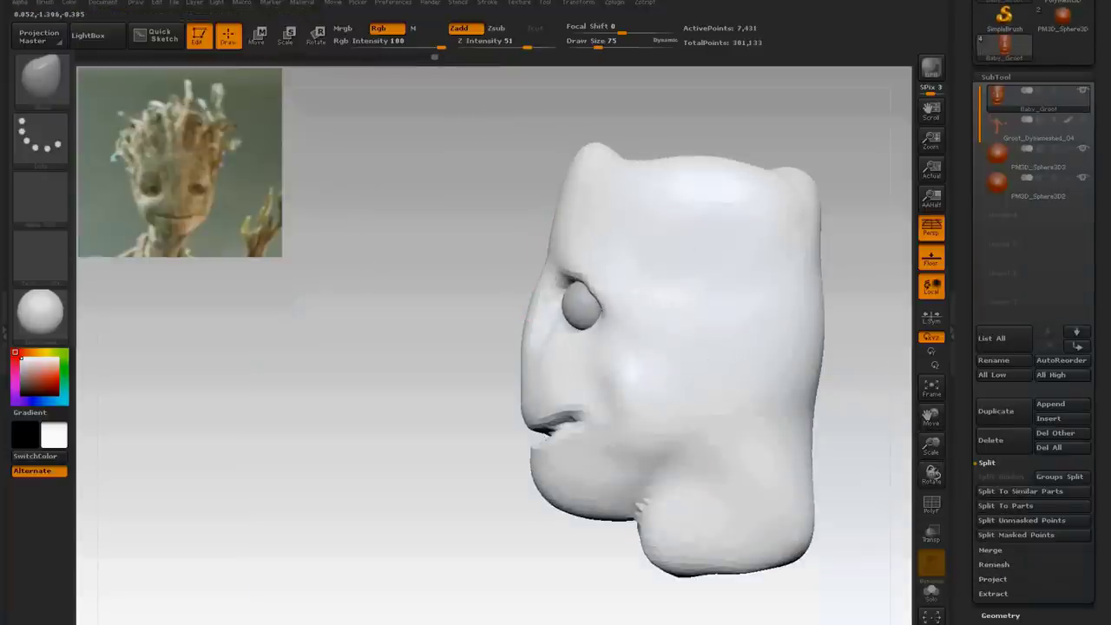
shift+drag(553, 246, 519, 314)
shift+drag(536, 437, 545, 434)
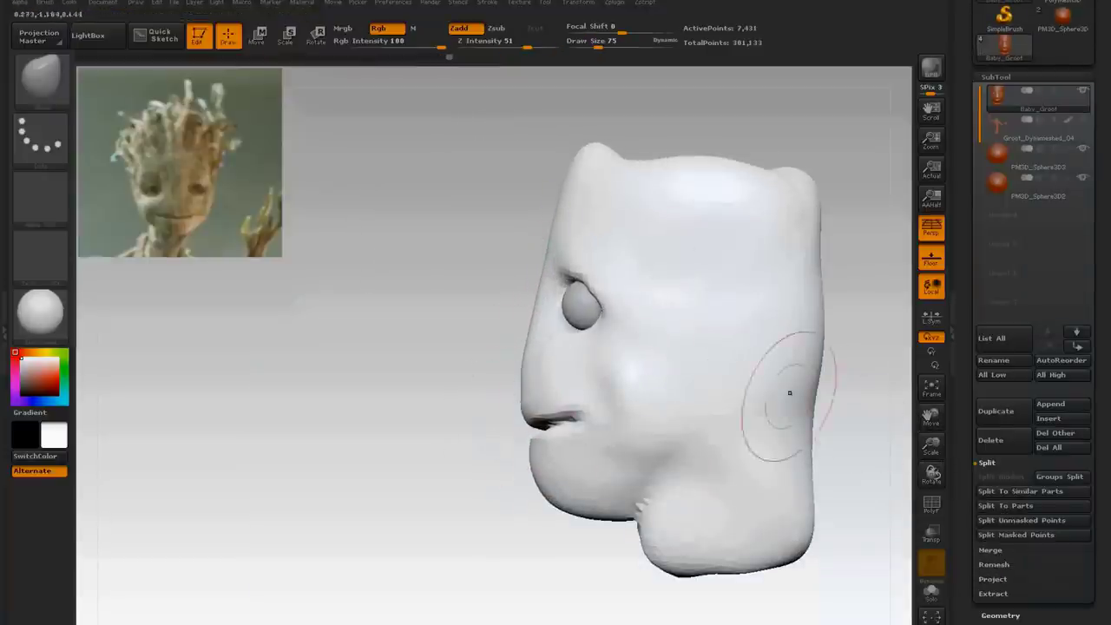
Rebuild the head's DynaMesh at resolution 256.
click(1000, 615)
click(997, 282)
click(1003, 304)
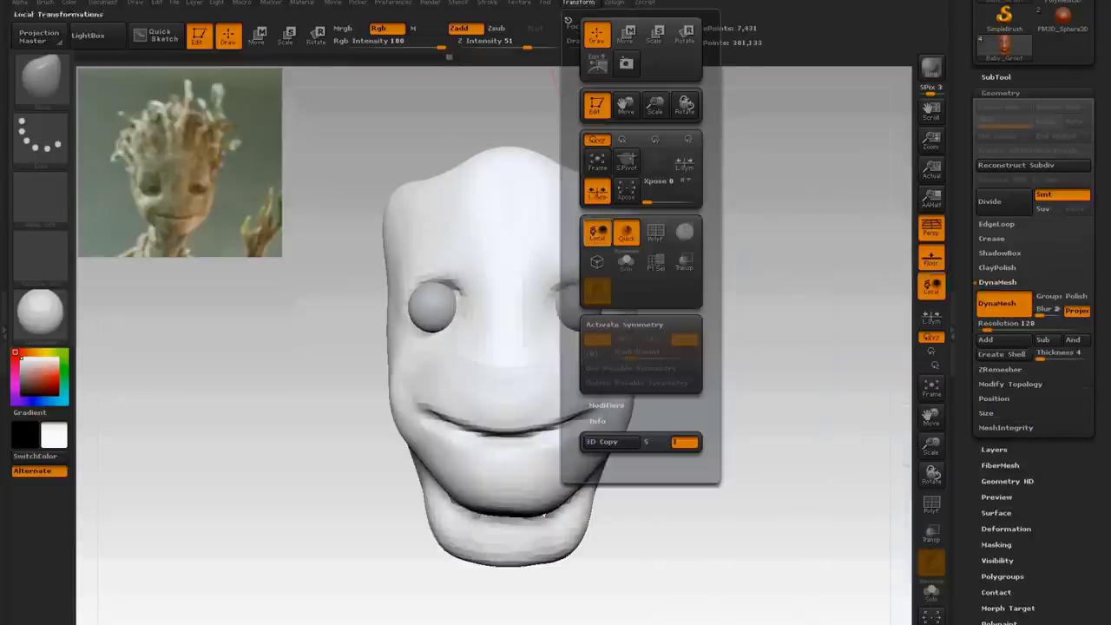
click(1003, 304)
drag(986, 328, 994, 329)
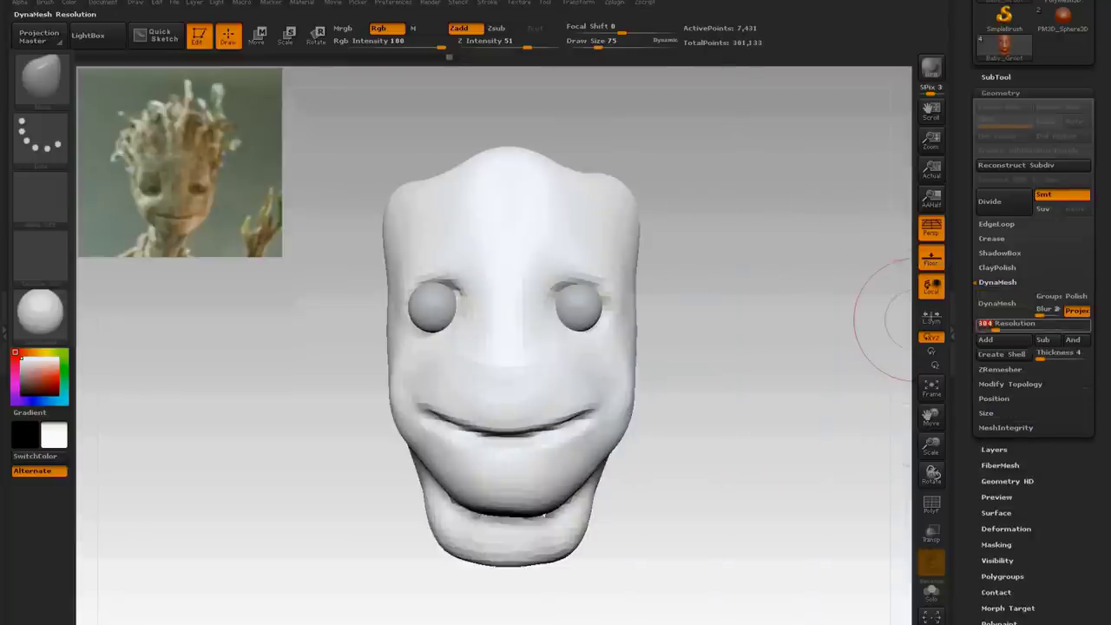
click(1003, 304)
Smooth the upper lip and slim the neck below the jaw.
mouse_move(476, 418)
shift+mouse_down()
mouse_move(491, 414)
mouse_move(480, 430)
shift+mouse_up()
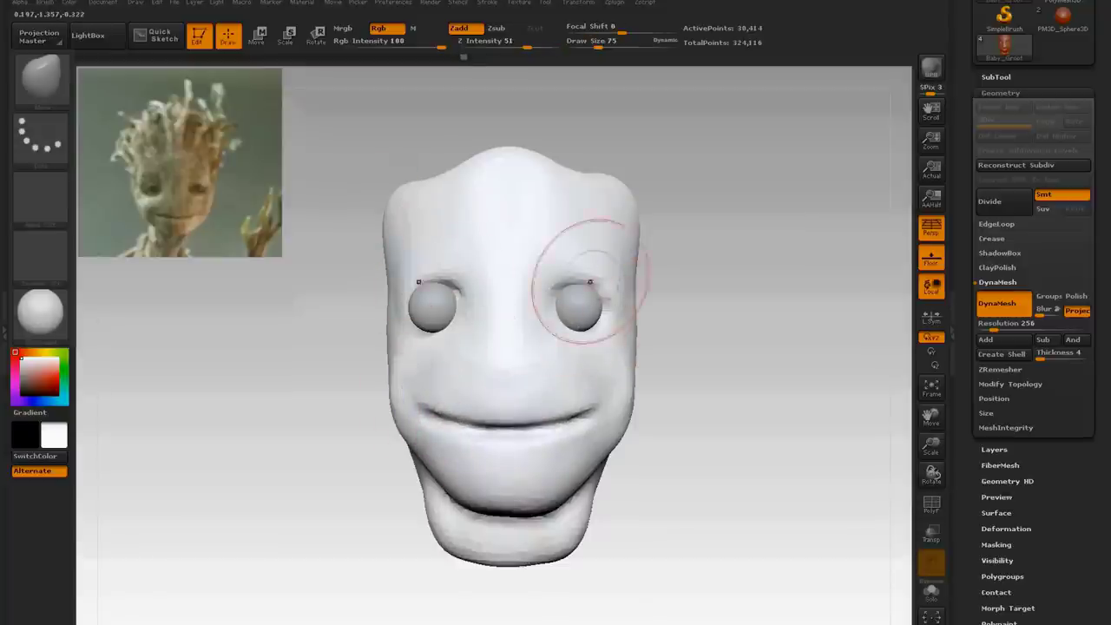
mouse_move(690, 262)
mouse_down()
mouse_move(647, 299)
mouse_move(653, 317)
mouse_up()
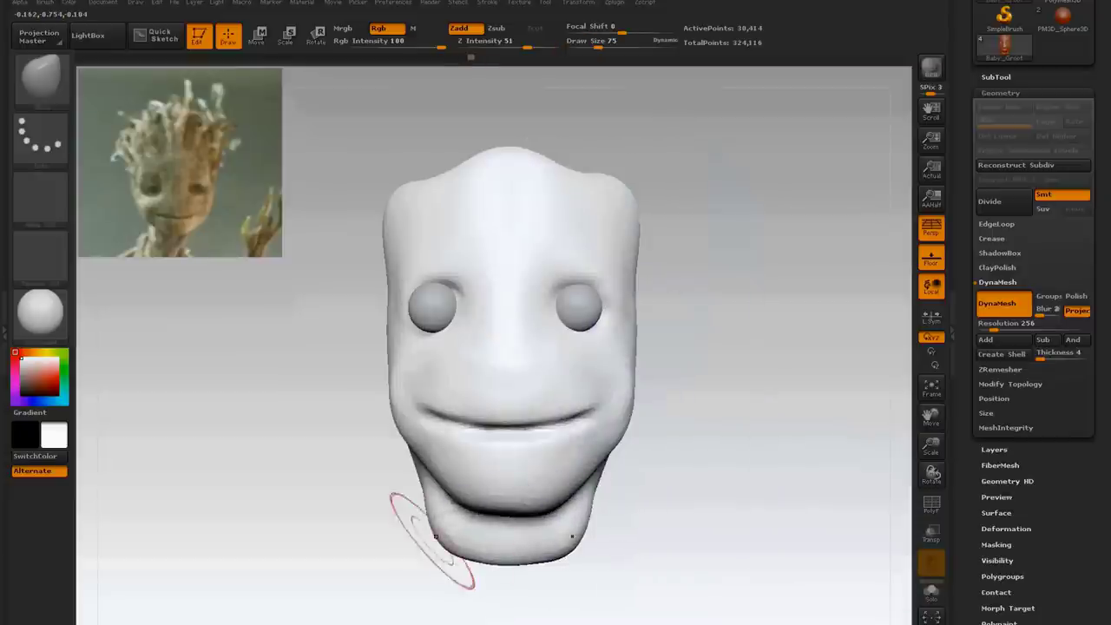
mouse_move(347, 468)
mouse_down()
mouse_move(422, 444)
mouse_move(423, 473)
mouse_up()
shift+drag(556, 535, 599, 535)
alt+drag(404, 457, 459, 488)
mouse_move(586, 534)
mouse_down()
mouse_move(397, 483)
mouse_move(686, 446)
mouse_up()
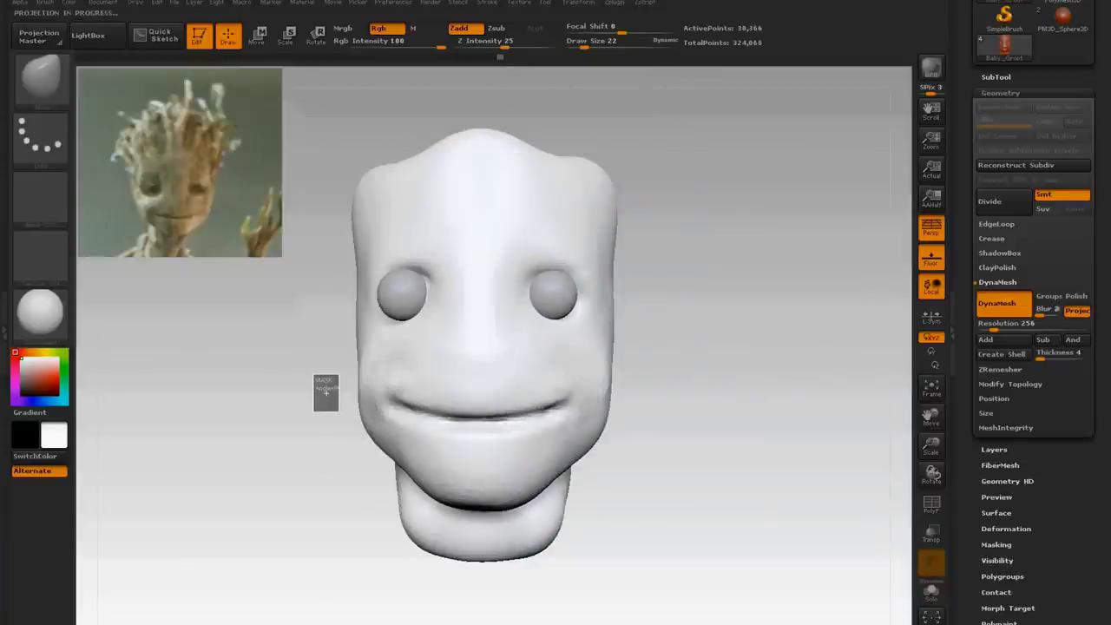
Carve small creases at the mouth corners at draw size 22 and Z Intensity 14, and smooth them at size 50.
key(alt)
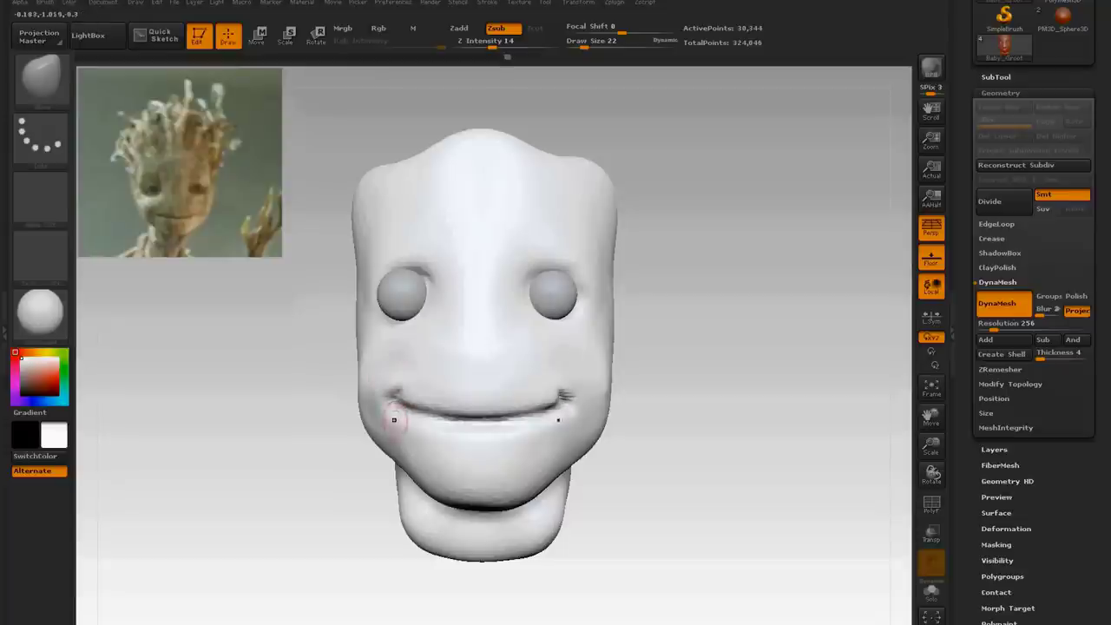
click(592, 43)
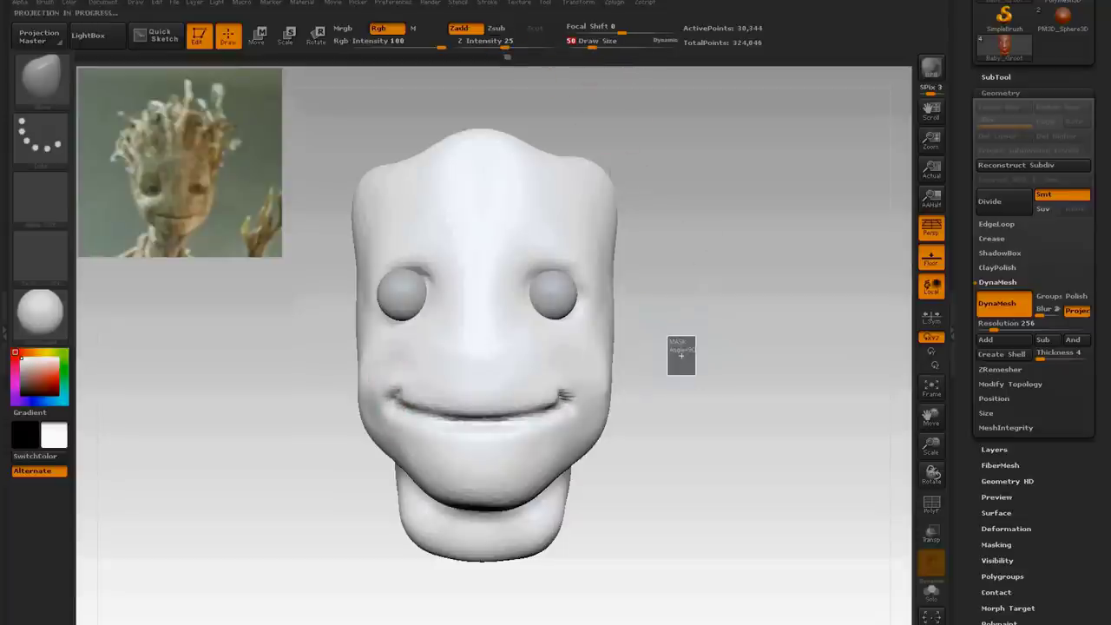
mouse_move(569, 392)
shift+mouse_down()
mouse_move(565, 400)
mouse_move(581, 394)
shift+mouse_up()
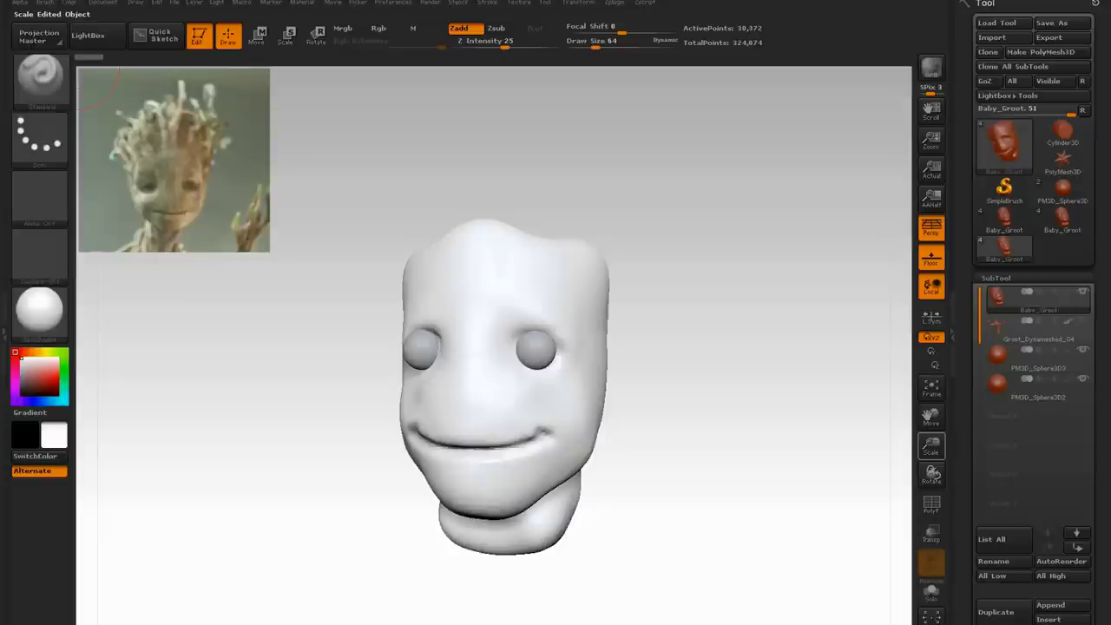
Merge the two eye spheres down into a single subtool.
drag(1098, 417, 1098, 252)
click(990, 515)
click(1001, 529)
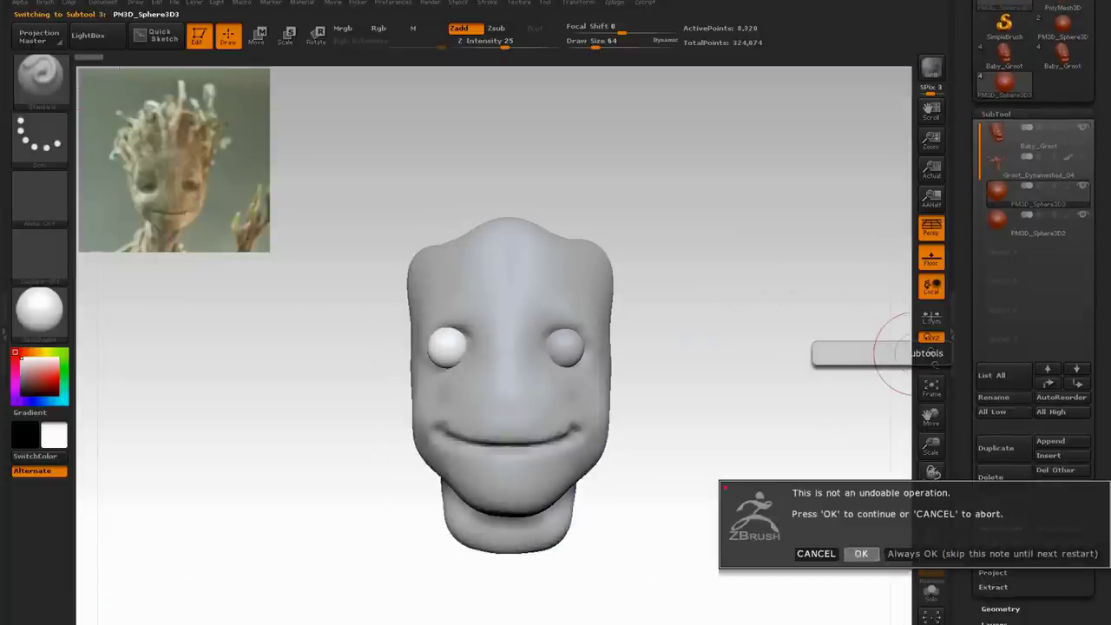
click(860, 554)
Convert the merged eyes to DynaMesh at resolution 1024.
drag(1099, 524, 1098, 413)
click(999, 497)
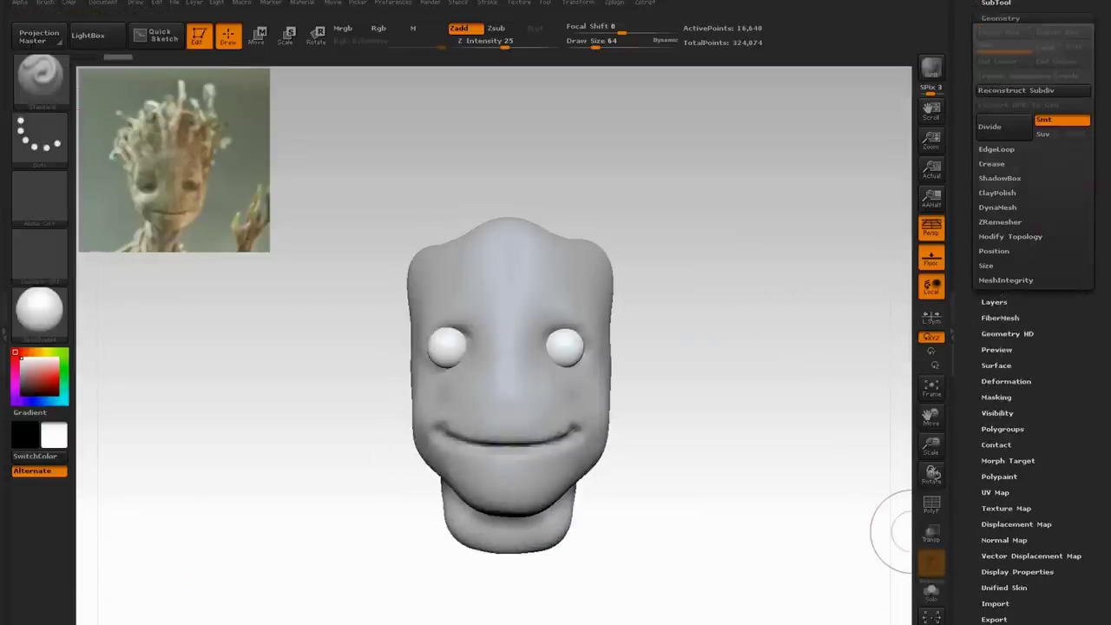
click(997, 207)
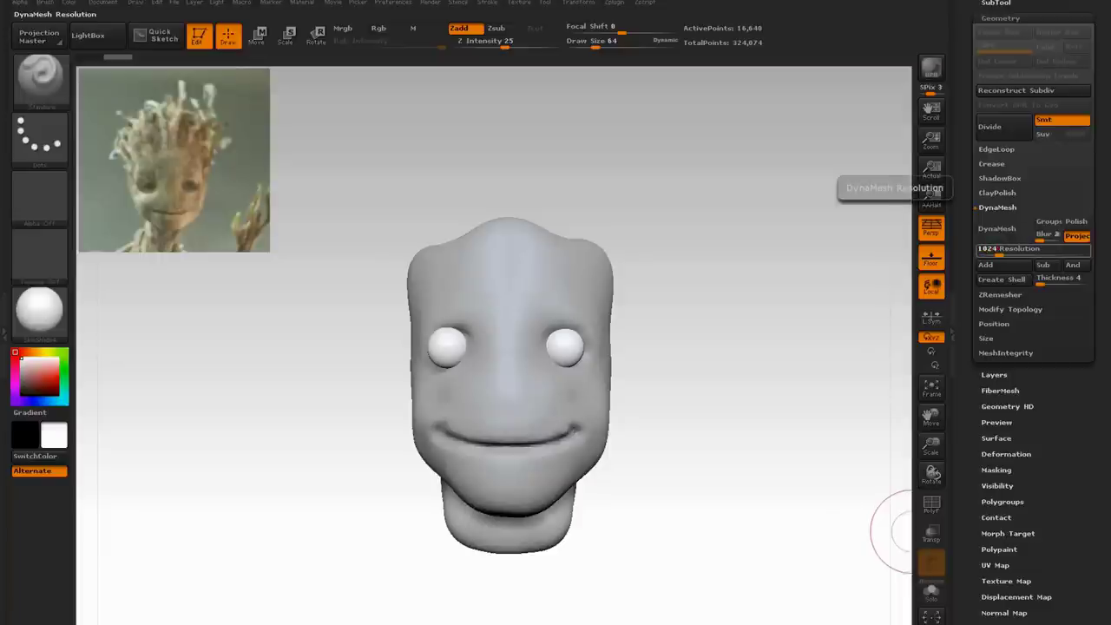
key(Return)
click(1003, 229)
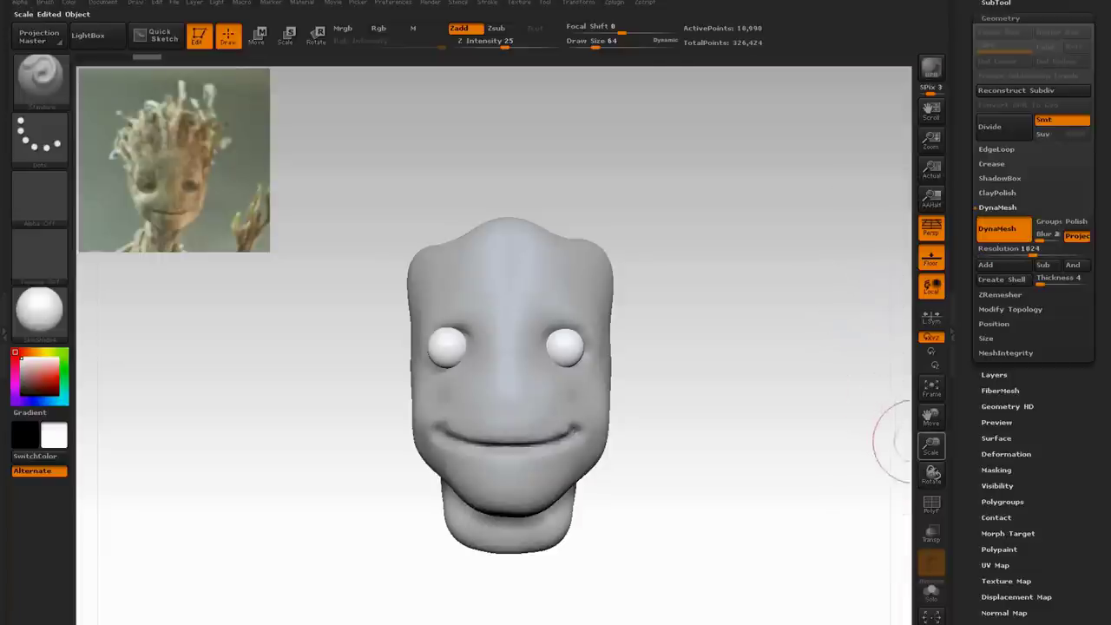
Turn on the polyframe display and mask the upper half of both eyes.
drag(929, 445, 931, 418)
click(930, 388)
click(931, 504)
mouse_move(807, 328)
mouse_down()
mouse_move(746, 364)
mouse_move(803, 317)
mouse_up()
ctrl+drag(302, 250, 673, 312)
drag(744, 309, 748, 310)
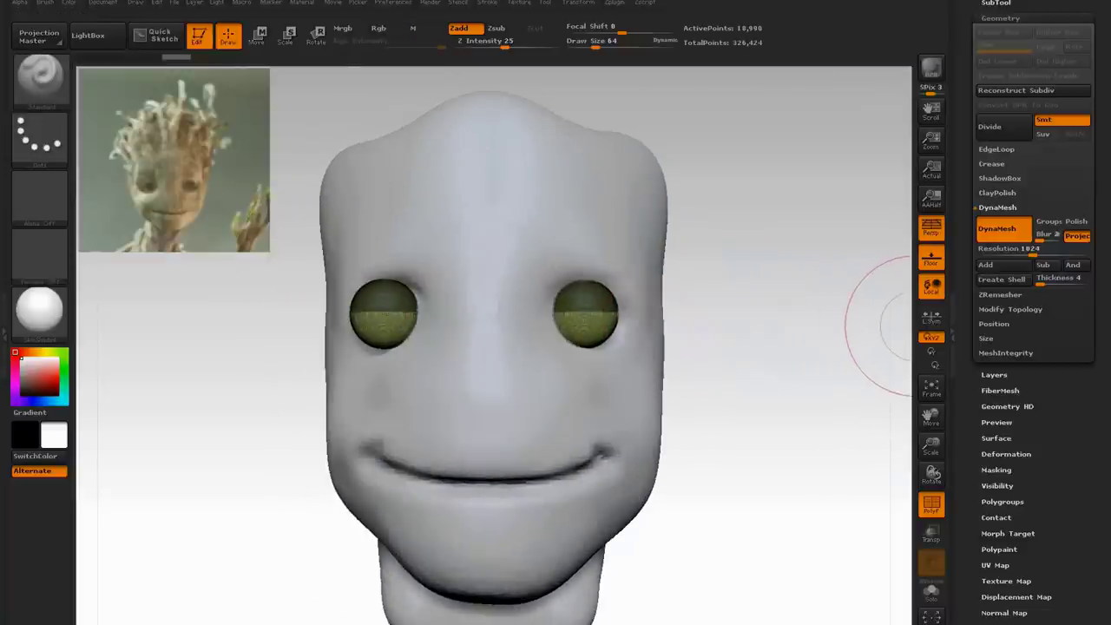
Extract upper eyelid shells from the masked halves of the eyes at thickness 0.01 and accept them as a new subtool.
drag(965, 304, 965, 376)
click(994, 76)
click(992, 545)
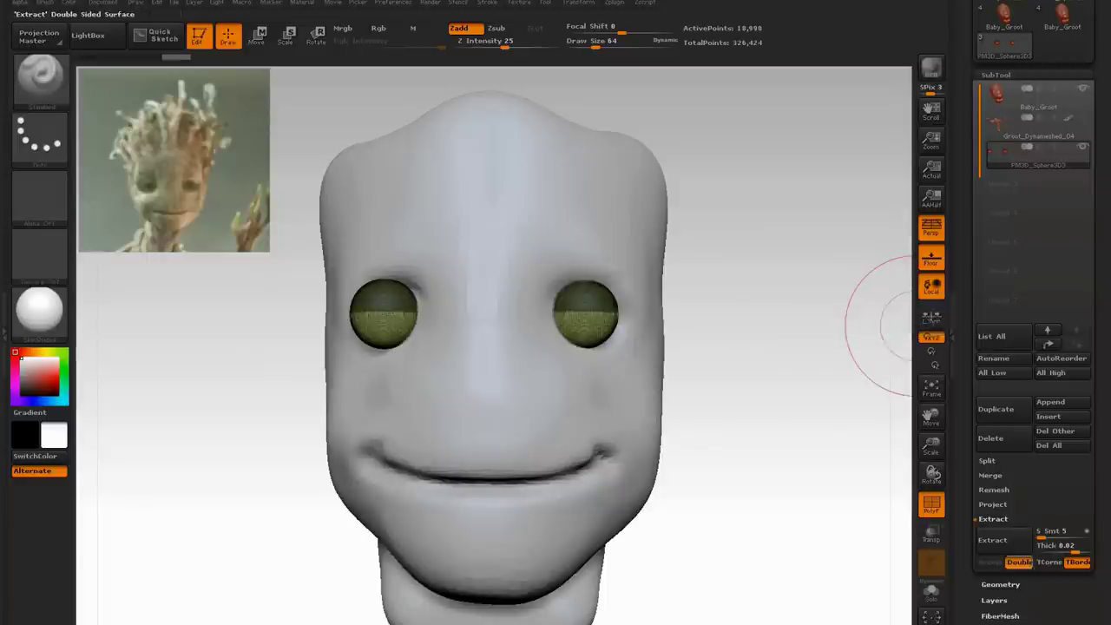
click(998, 540)
click(1062, 546)
text(0)
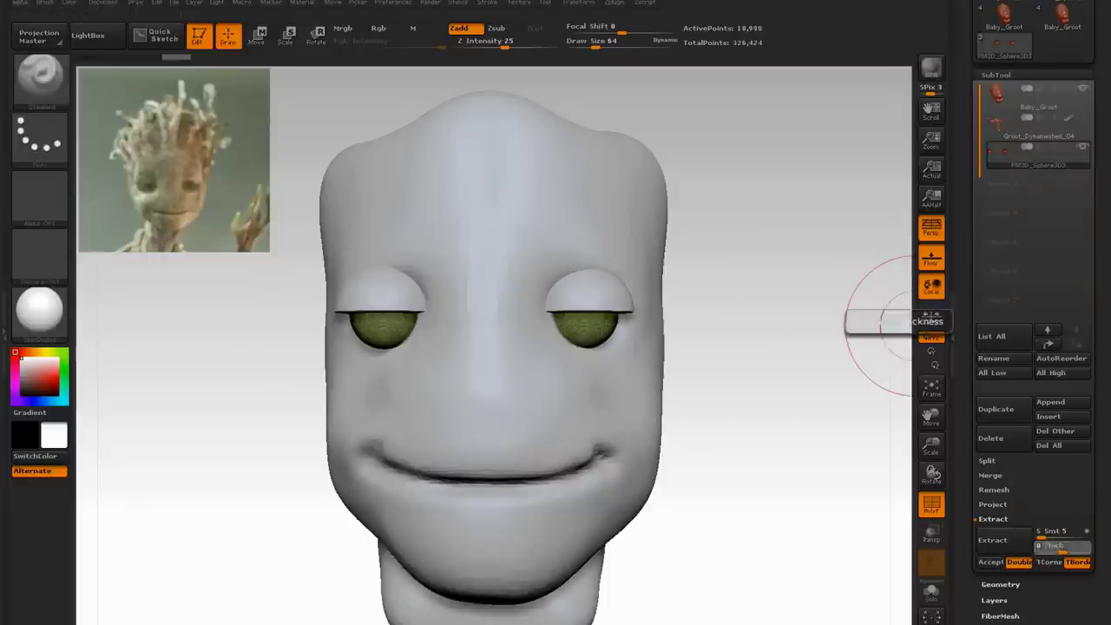
text(.01)
key(Return)
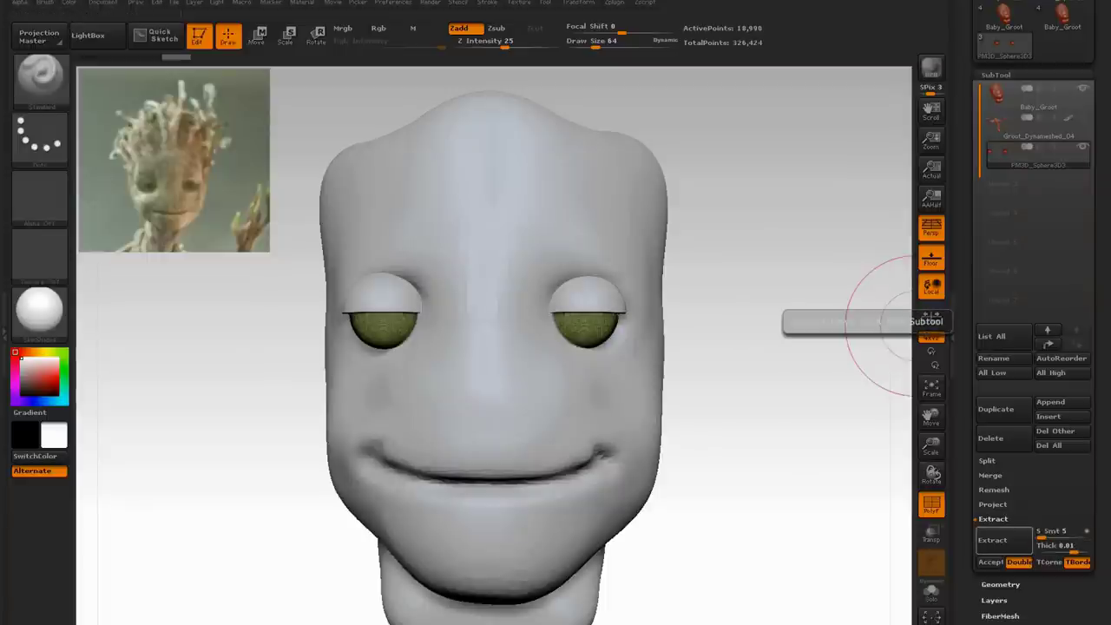
click(990, 562)
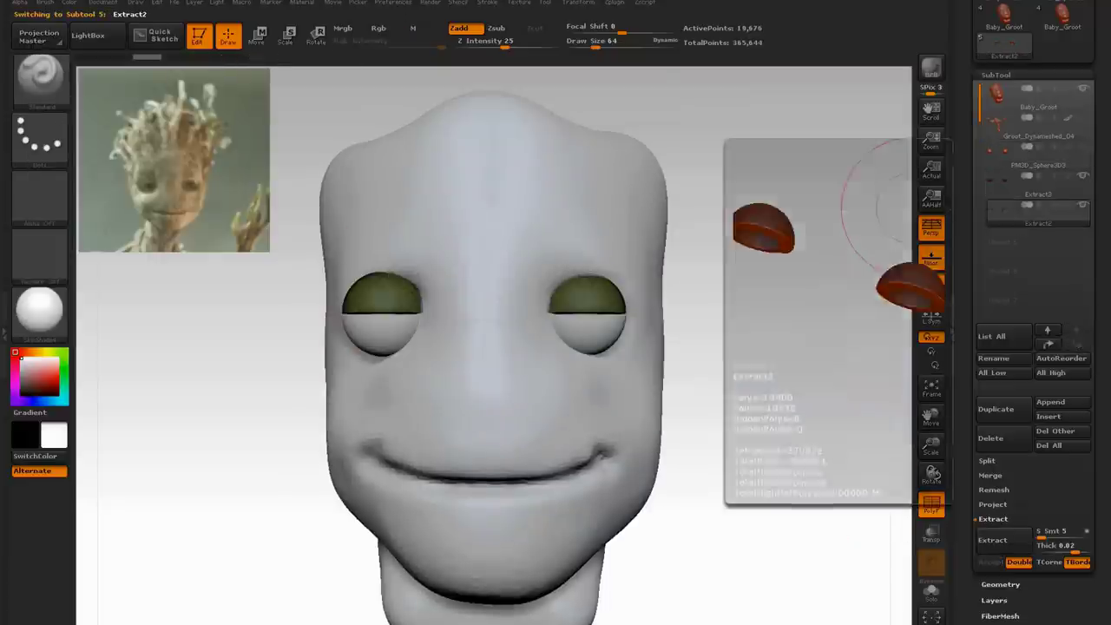
Select the lower eyelid subtool, turn off the polyframe display and choose the Move brush at draw size 50.
click(1038, 185)
drag(813, 270, 692, 293)
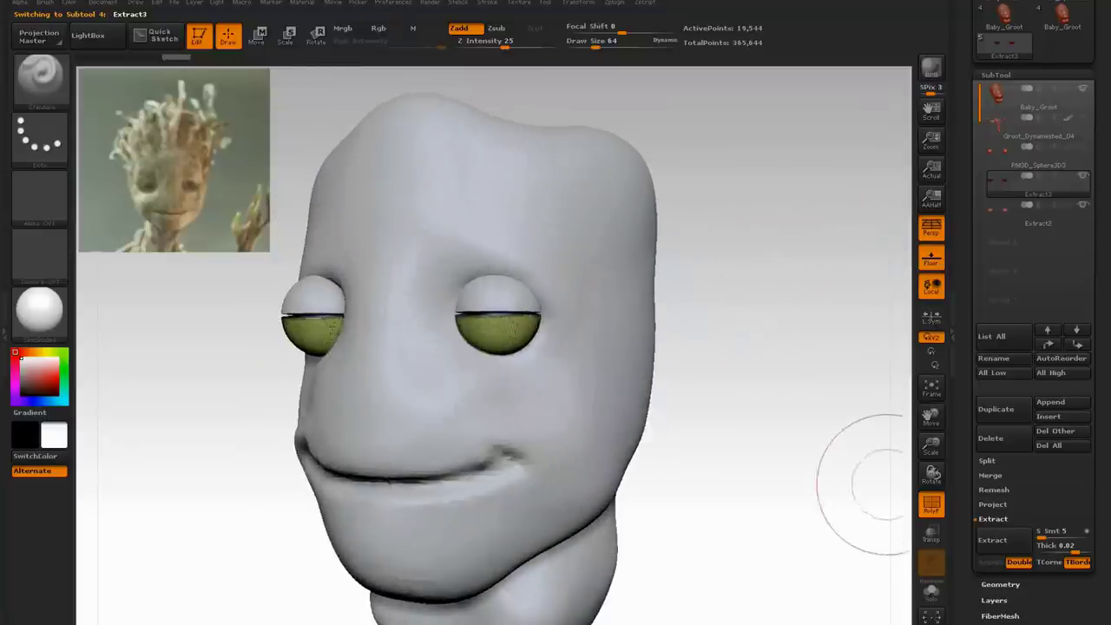
click(931, 504)
click(41, 82)
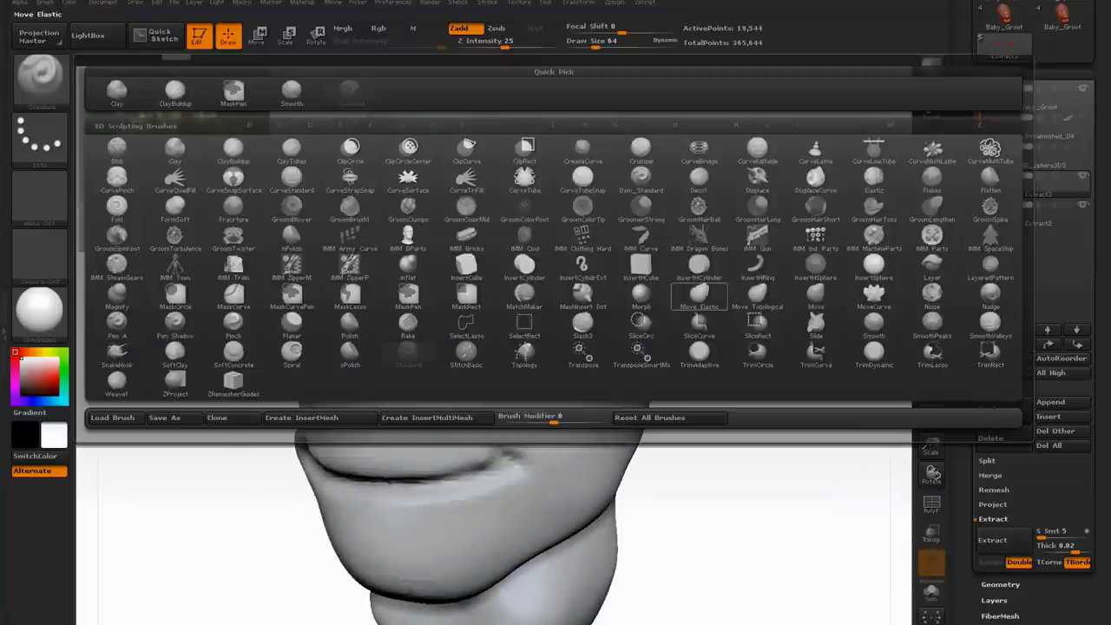
click(816, 296)
drag(745, 293, 681, 295)
drag(596, 43, 592, 43)
drag(223, 355, 416, 300)
Activate symmetry and pull the rims of the lower eyelids down to open the eyes.
right_click(539, 314)
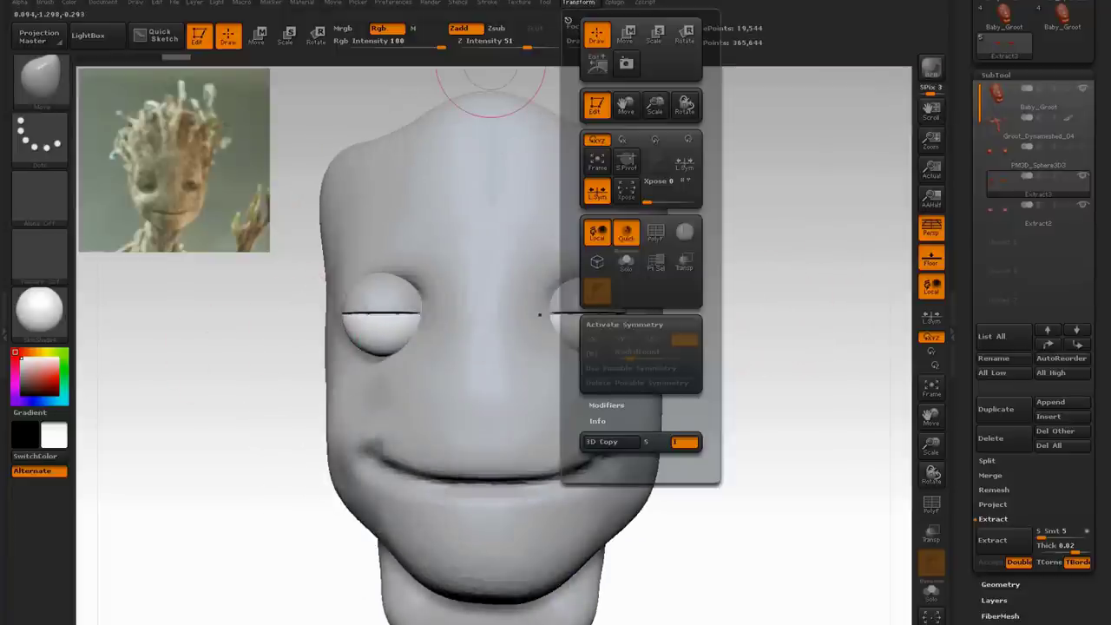
drag(591, 318, 592, 329)
drag(781, 373, 701, 373)
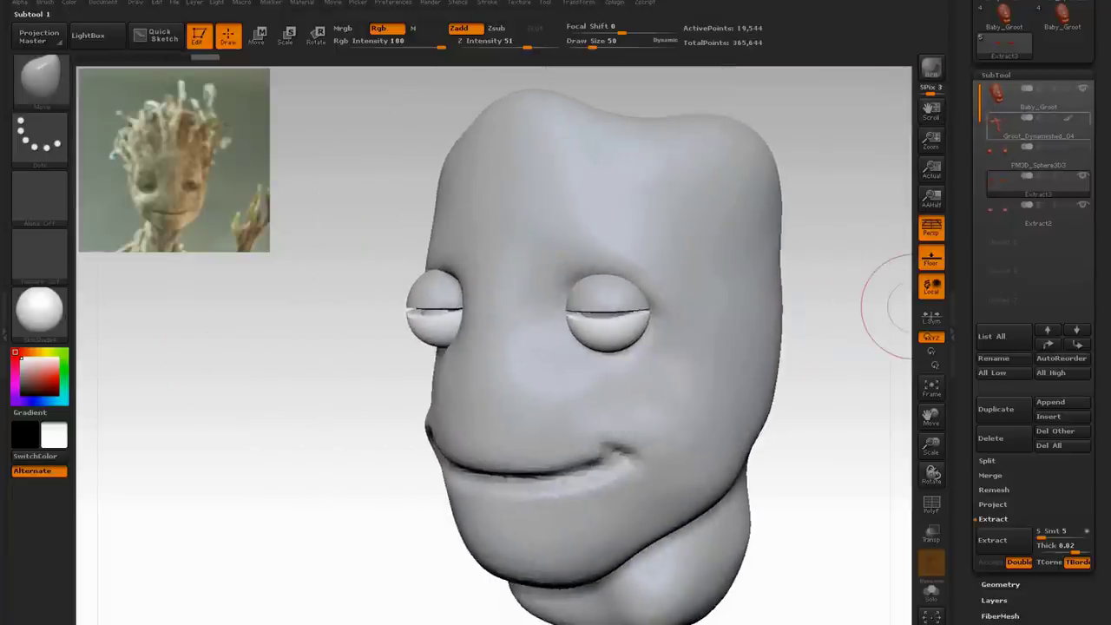
drag(787, 287, 664, 290)
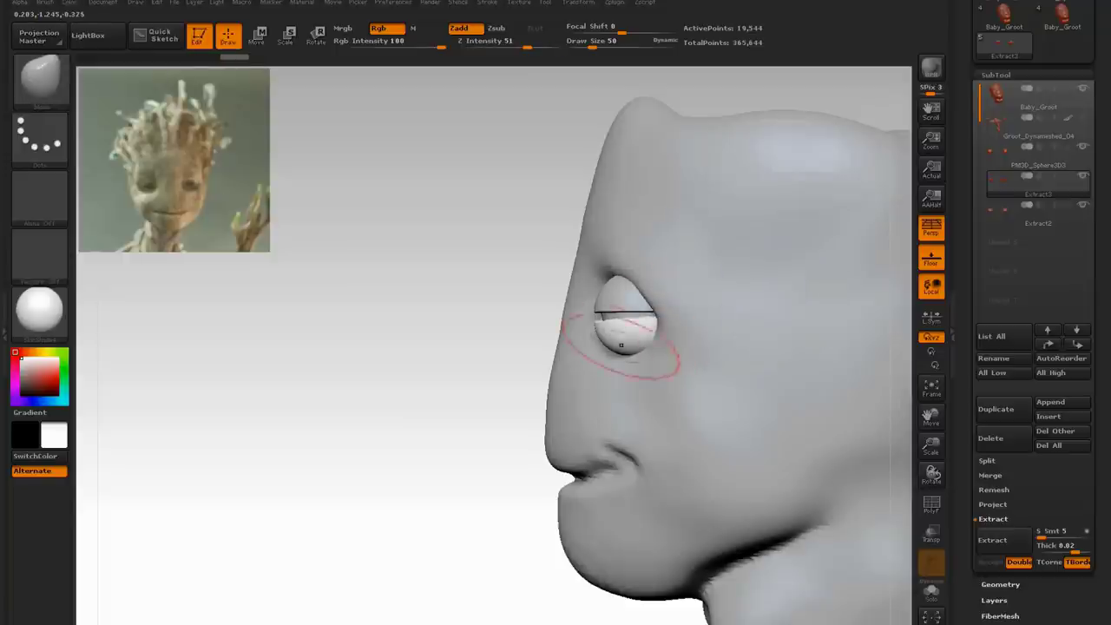
drag(461, 312, 611, 314)
drag(593, 324, 597, 335)
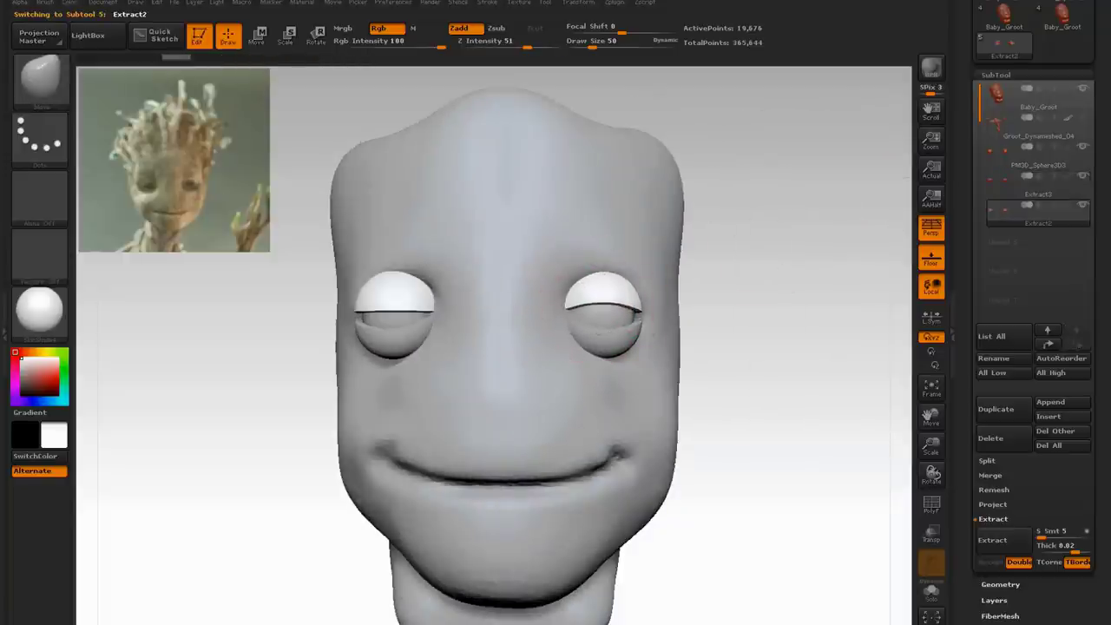
Undo the one-sided upper eyelid move, activate symmetry for the upper eyelids and reshape their rims into an arch.
key(ctrl+z)
click(578, 3)
click(629, 324)
mouse_move(601, 311)
mouse_down()
mouse_move(621, 299)
mouse_move(582, 301)
mouse_move(575, 319)
mouse_up()
click(1036, 184)
drag(816, 304, 709, 293)
Select the Baby_Groot head and reshape the lips and mouth corners with the Move brush at draw size 50.
click(1037, 97)
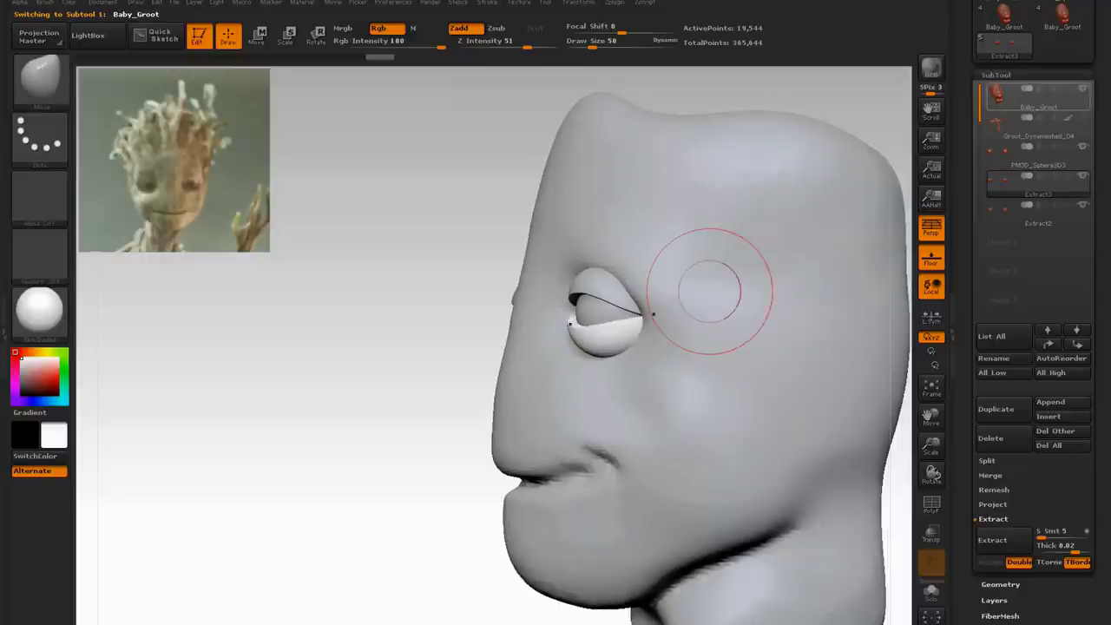
shift+right_drag(709, 291, 672, 293)
mouse_move(356, 325)
right_down()
mouse_move(490, 327)
mouse_move(425, 322)
right_up()
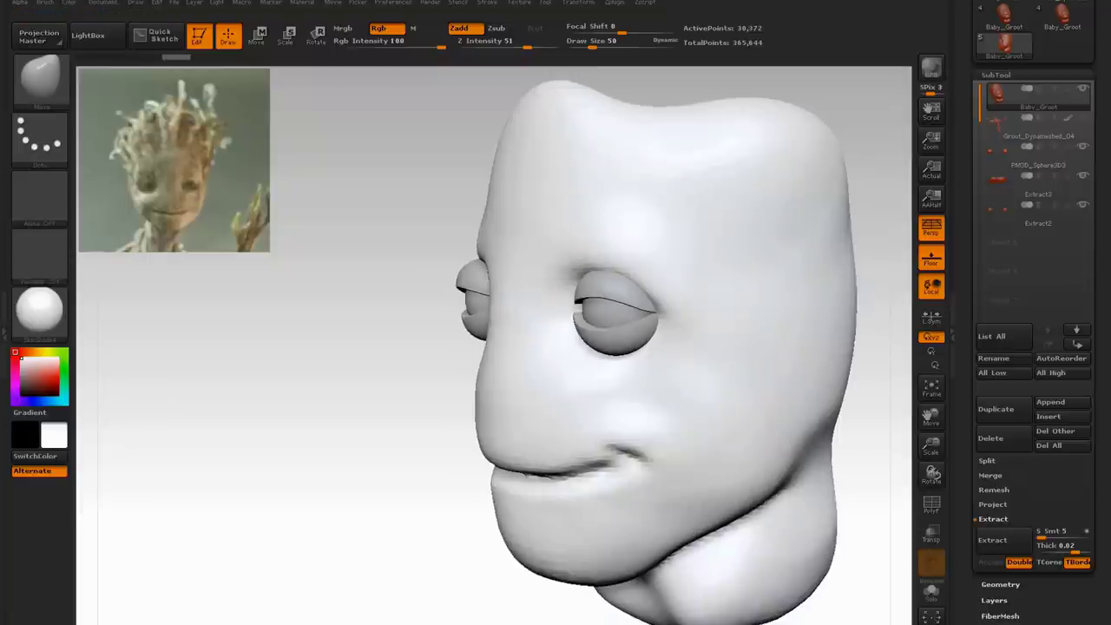
drag(431, 353, 373, 352)
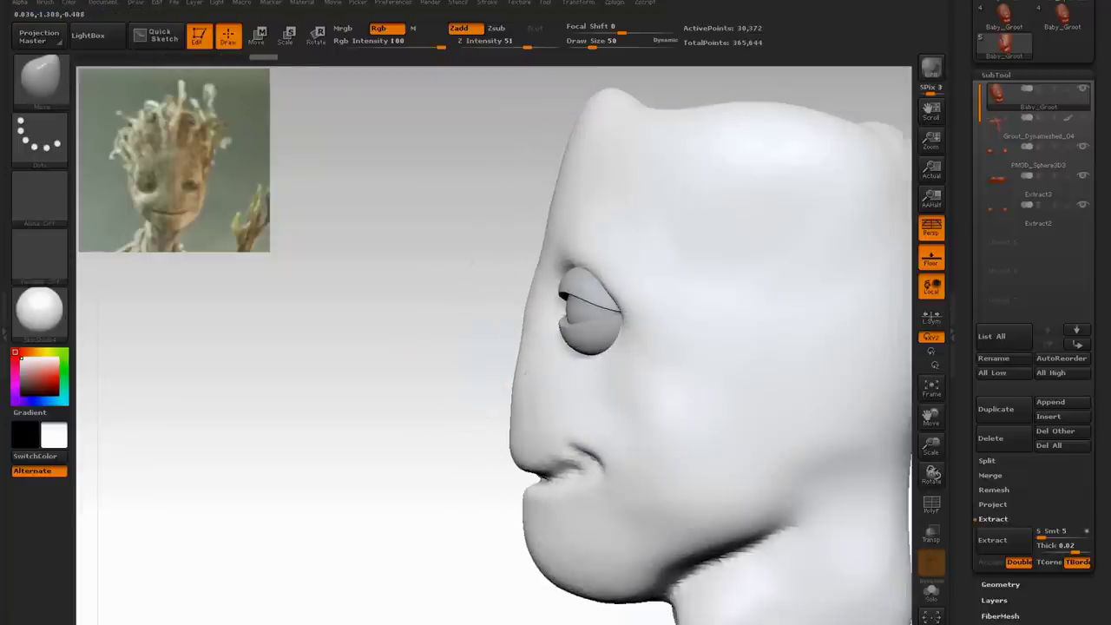
drag(373, 351, 512, 358)
mouse_move(556, 453)
mouse_down()
mouse_move(571, 451)
mouse_move(536, 480)
mouse_move(498, 479)
mouse_up()
drag(469, 486, 533, 474)
drag(562, 469, 577, 452)
drag(576, 456, 575, 445)
Refine the smile line and mouth corners with the Move brush, reducing the draw size to 37.
drag(591, 44, 588, 44)
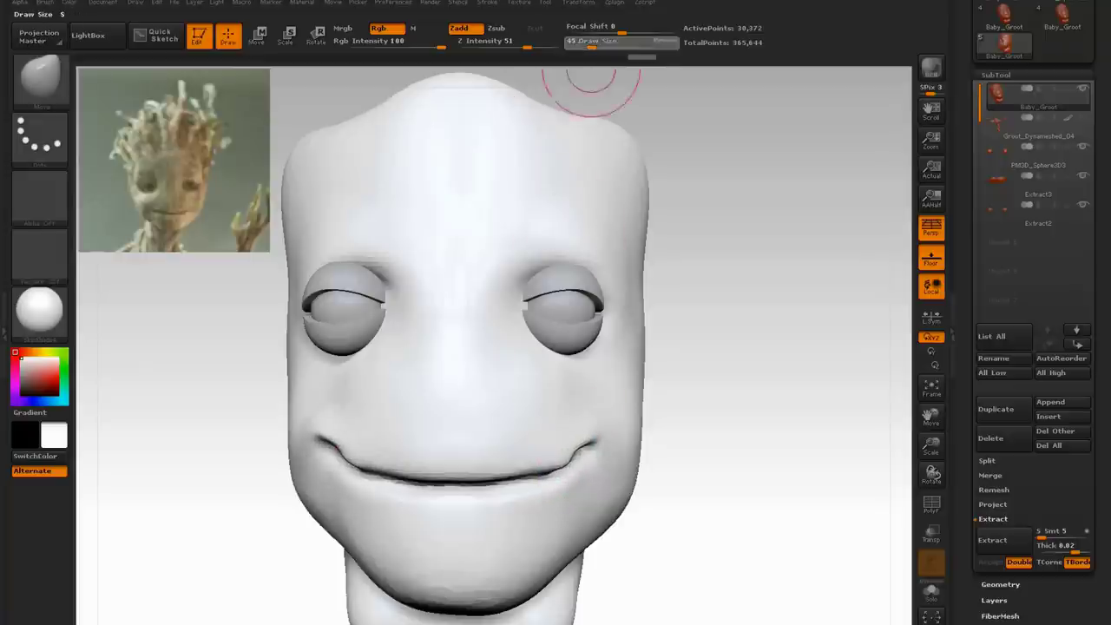
mouse_move(585, 444)
mouse_down()
mouse_move(555, 468)
mouse_move(577, 470)
mouse_up()
mouse_move(536, 483)
mouse_down()
mouse_move(499, 478)
mouse_move(542, 466)
mouse_up()
mouse_move(573, 447)
mouse_down()
mouse_move(557, 478)
mouse_move(602, 445)
mouse_up()
mouse_move(724, 364)
mouse_down()
mouse_move(643, 408)
mouse_move(670, 417)
mouse_move(644, 404)
mouse_up()
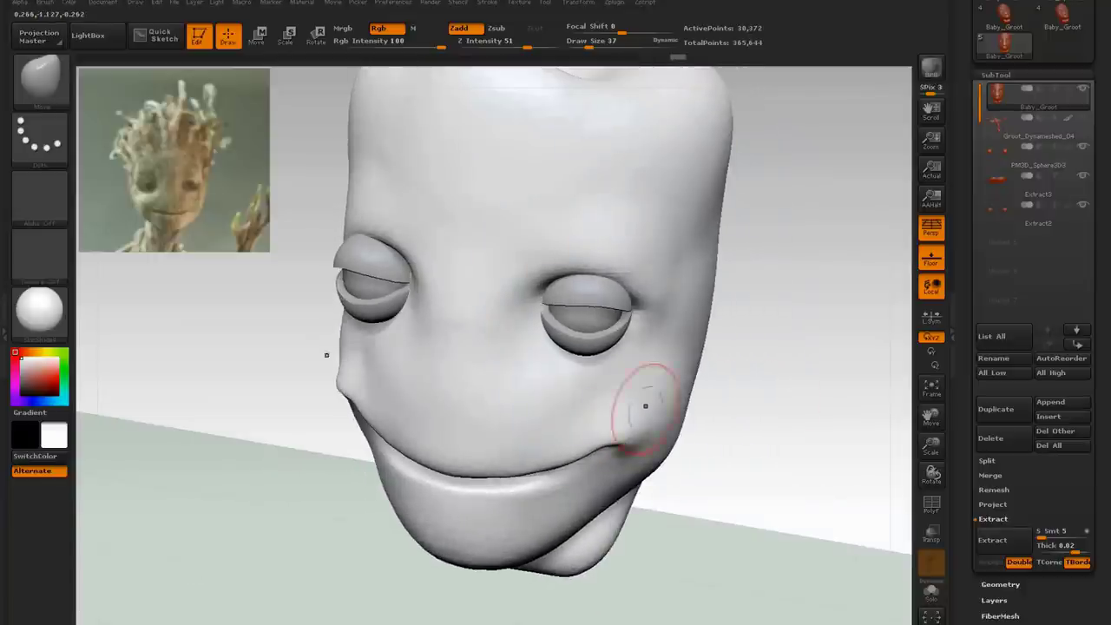
drag(736, 422, 785, 391)
Adjust the mouth corners at draw size 24 and smooth the cheek just above them.
click(585, 43)
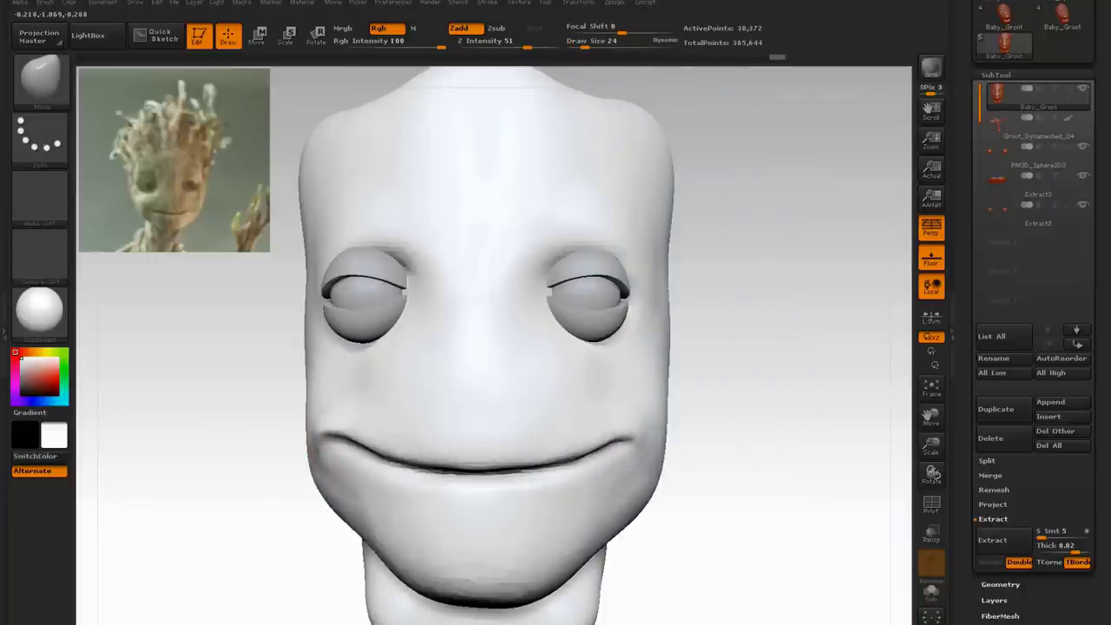
drag(337, 448, 341, 454)
drag(213, 429, 260, 432)
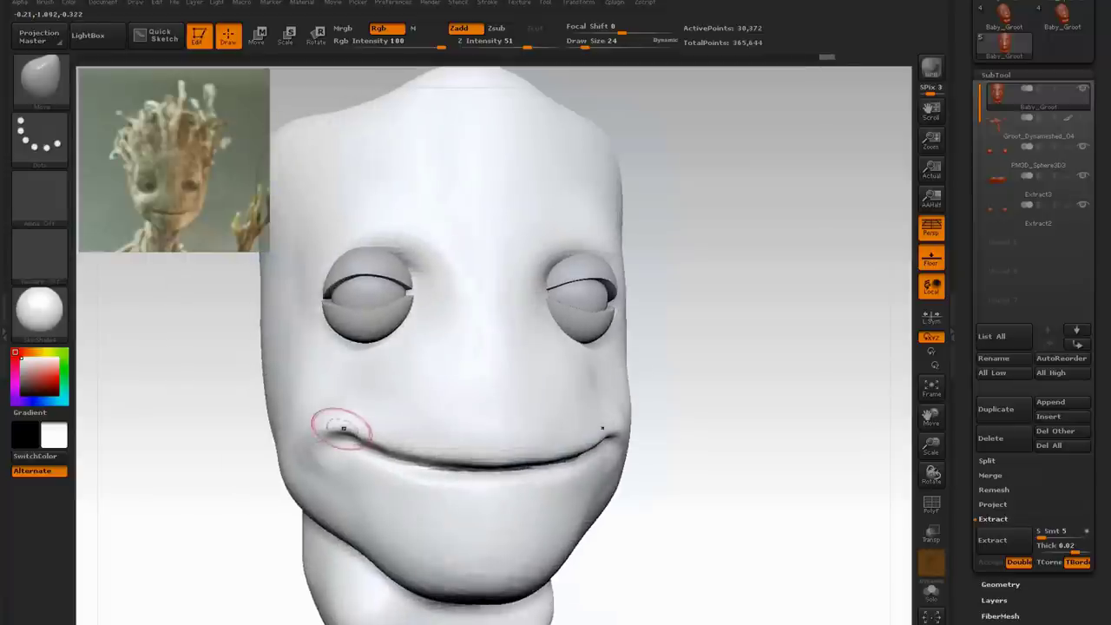
mouse_move(382, 426)
shift+mouse_down()
mouse_move(429, 405)
mouse_move(382, 387)
shift+mouse_up()
drag(803, 405, 749, 411)
Remesh the head with DynaMesh at resolution 512.
click(1000, 584)
click(995, 318)
text(512)
key(Return)
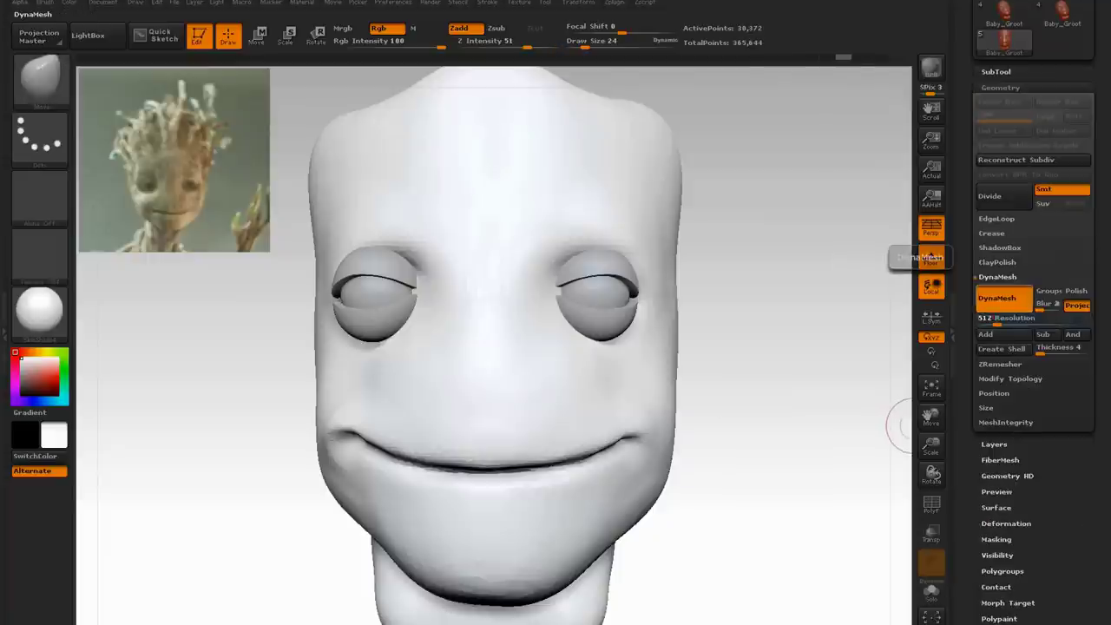
click(1003, 298)
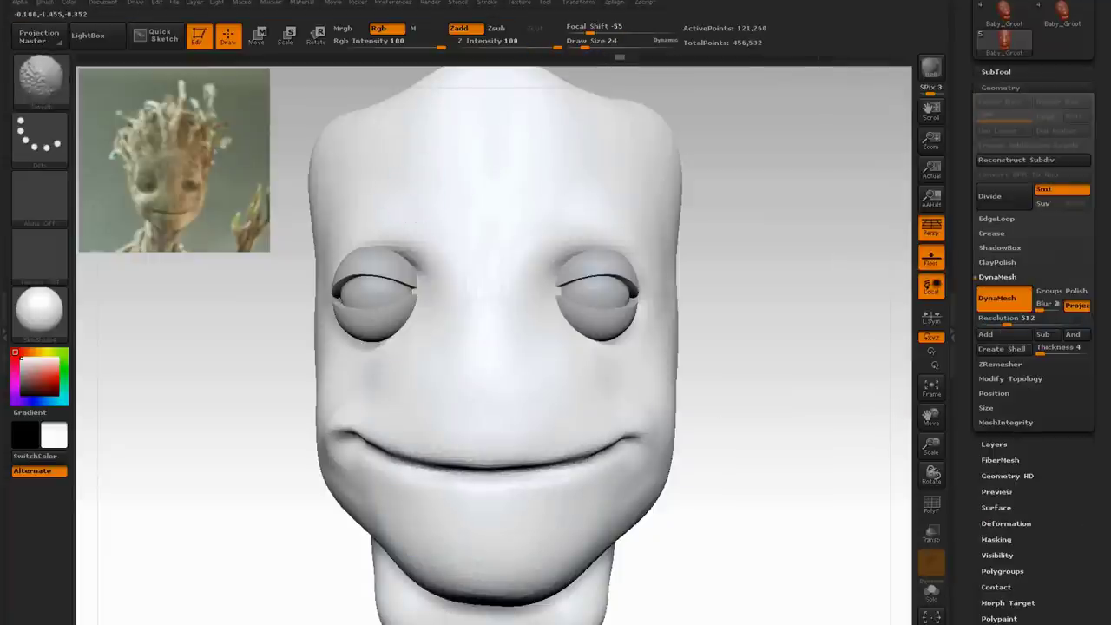
Nudge the temples inward with the Move brush at draw size 59, and pinch the brow and nose area at Z Intensity 20.
drag(585, 45, 594, 45)
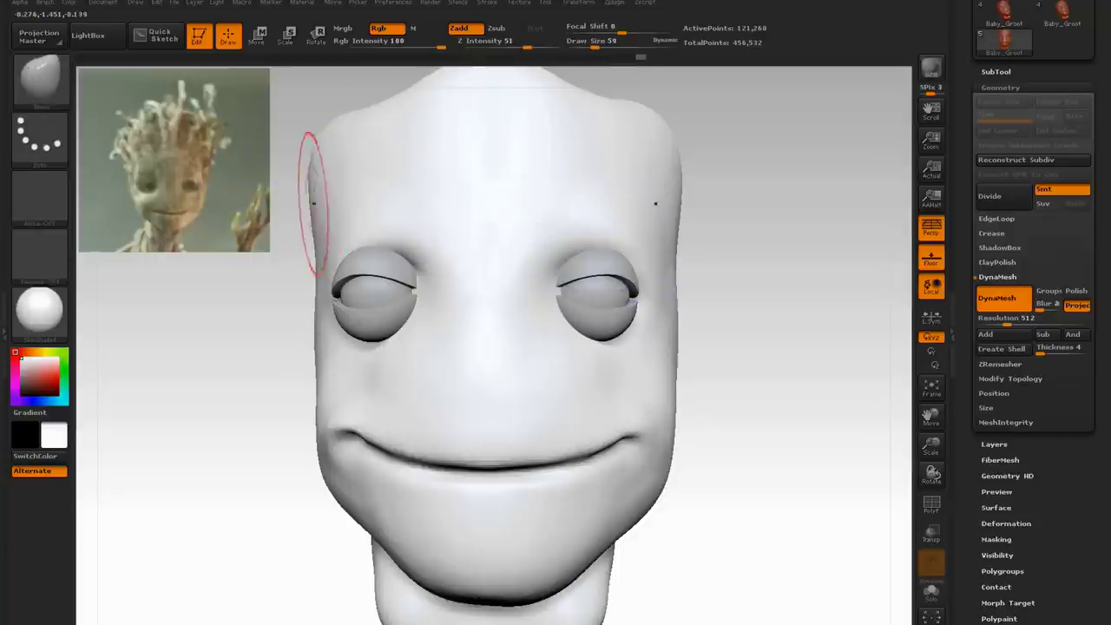
drag(313, 203, 319, 205)
drag(319, 166, 325, 191)
click(41, 82)
click(292, 351)
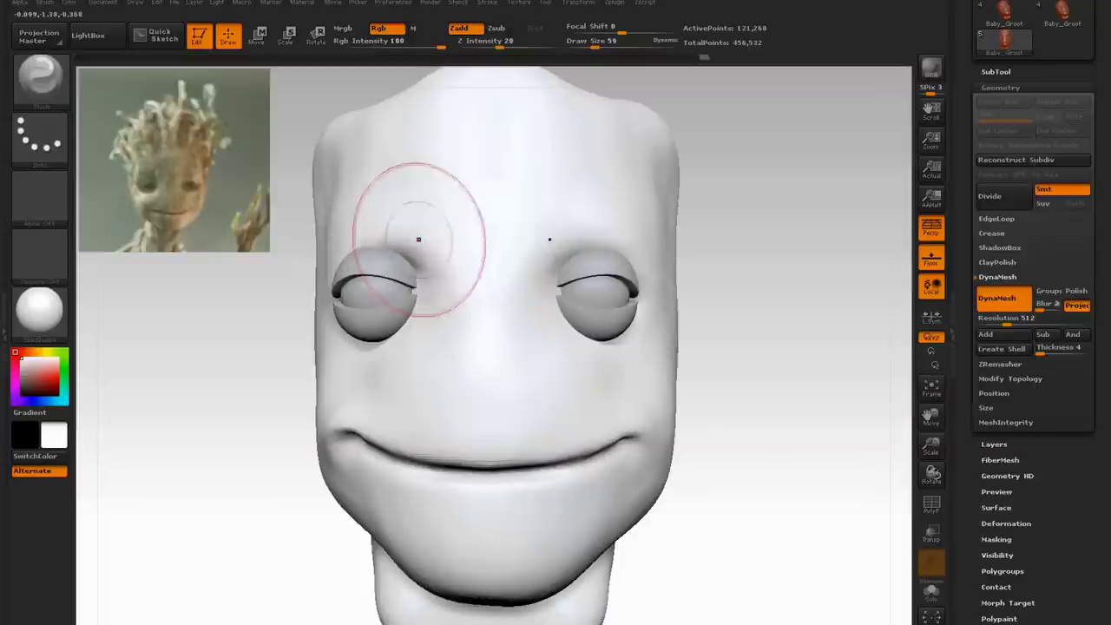
mouse_move(768, 160)
mouse_down()
mouse_move(712, 190)
mouse_move(707, 160)
mouse_up()
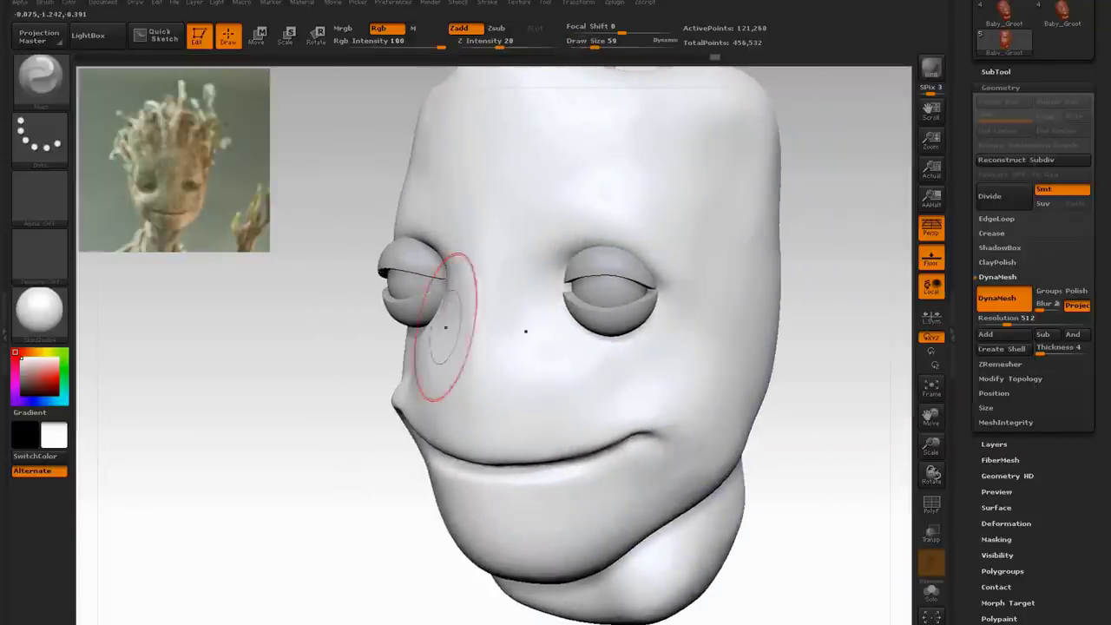
Try a Move brush pull on the cheek, undo it, and smooth the area with a smaller brush.
click(41, 82)
click(291, 92)
mouse_move(811, 299)
mouse_down()
mouse_move(868, 295)
mouse_move(846, 308)
mouse_up()
drag(592, 347, 596, 368)
drag(807, 347, 650, 339)
key(ctrl+z)
key(bracketleft)
key(bracketleft)
key(bracketleft)
shift+drag(556, 333, 548, 345)
Reshape the neck and the area under the jaw from the side with the Move brush at draw size 72.
drag(408, 352, 674, 416)
drag(931, 445, 872, 418)
drag(364, 484, 570, 498)
click(602, 43)
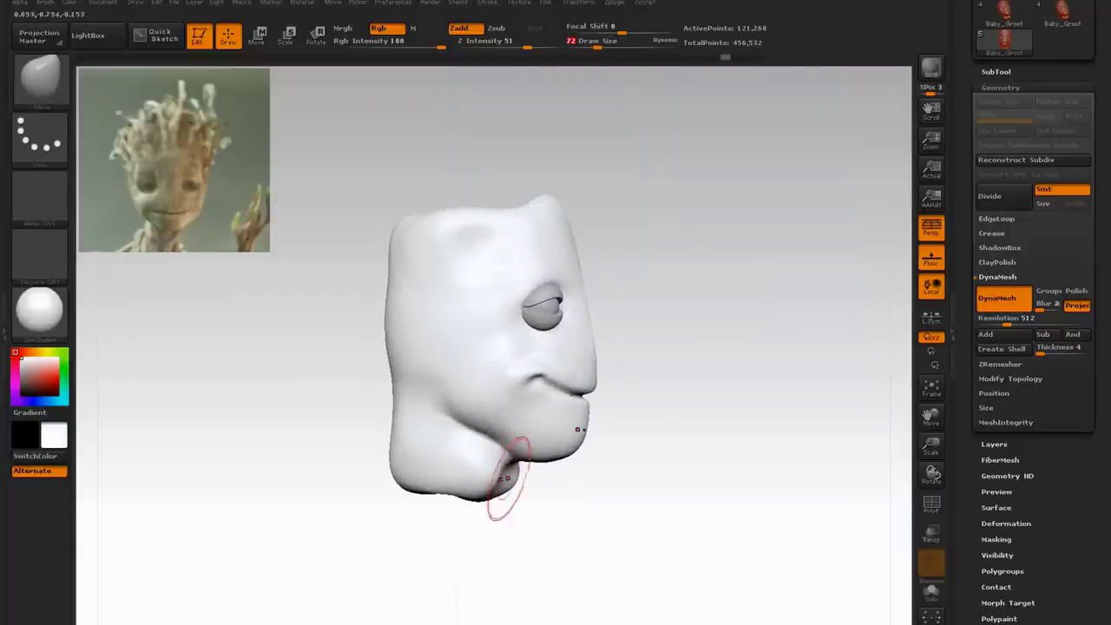
drag(506, 478, 515, 473)
shift+drag(416, 459, 387, 475)
drag(399, 438, 399, 460)
mouse_move(368, 499)
mouse_down()
mouse_move(352, 499)
mouse_move(369, 497)
mouse_up()
Adjust the profile of the back of the head with a larger Move brush.
click(606, 43)
drag(382, 317, 374, 314)
drag(380, 274, 386, 271)
Widen the sides of the head and pull the jaw and lower cheeks inward with the Move brush.
drag(729, 276, 650, 282)
click(601, 42)
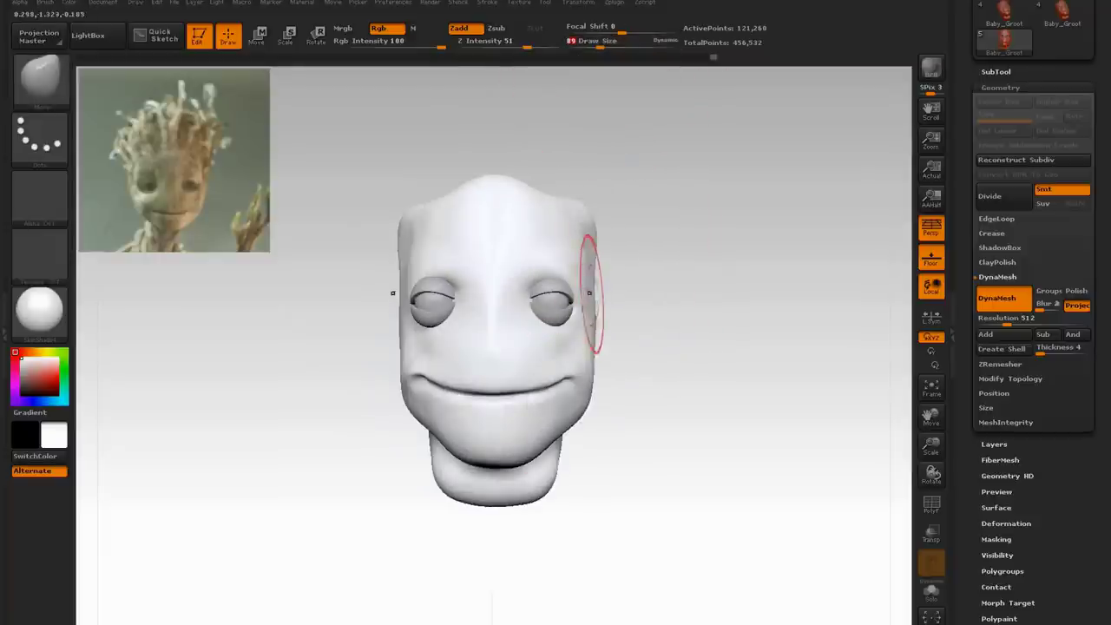
click(609, 42)
drag(590, 296, 596, 296)
drag(592, 250, 597, 250)
drag(555, 436, 551, 432)
drag(600, 308, 603, 308)
drag(597, 373, 578, 364)
Tighten the mouth line with the Pinch brush at draw size 45 and Z Intensity 20.
click(601, 41)
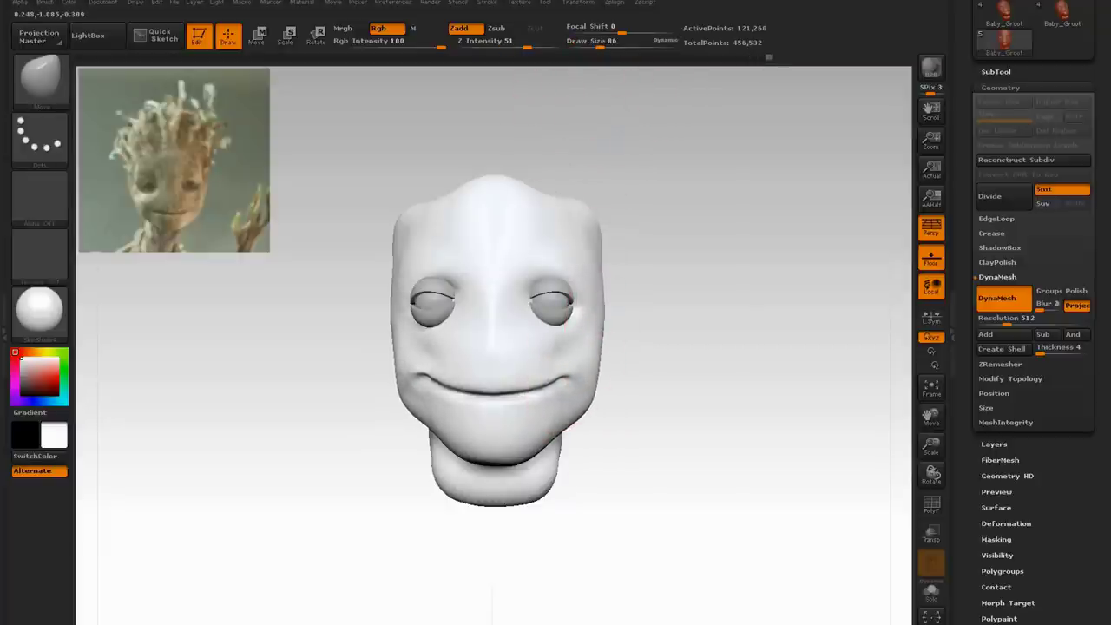
drag(382, 364, 574, 373)
click(592, 42)
click(40, 80)
click(232, 326)
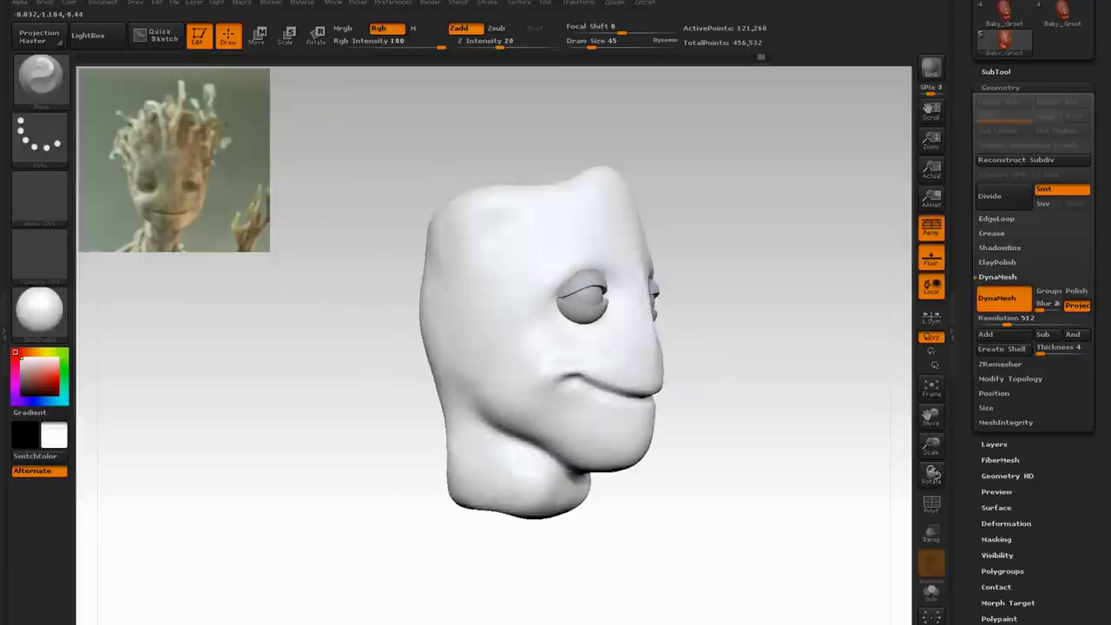
drag(721, 394, 618, 383)
drag(478, 389, 590, 387)
mouse_move(802, 368)
mouse_down()
mouse_move(734, 340)
mouse_move(712, 374)
mouse_up()
Pull the area below the mouth corners down with the Move brush at draw size 45.
key(b)
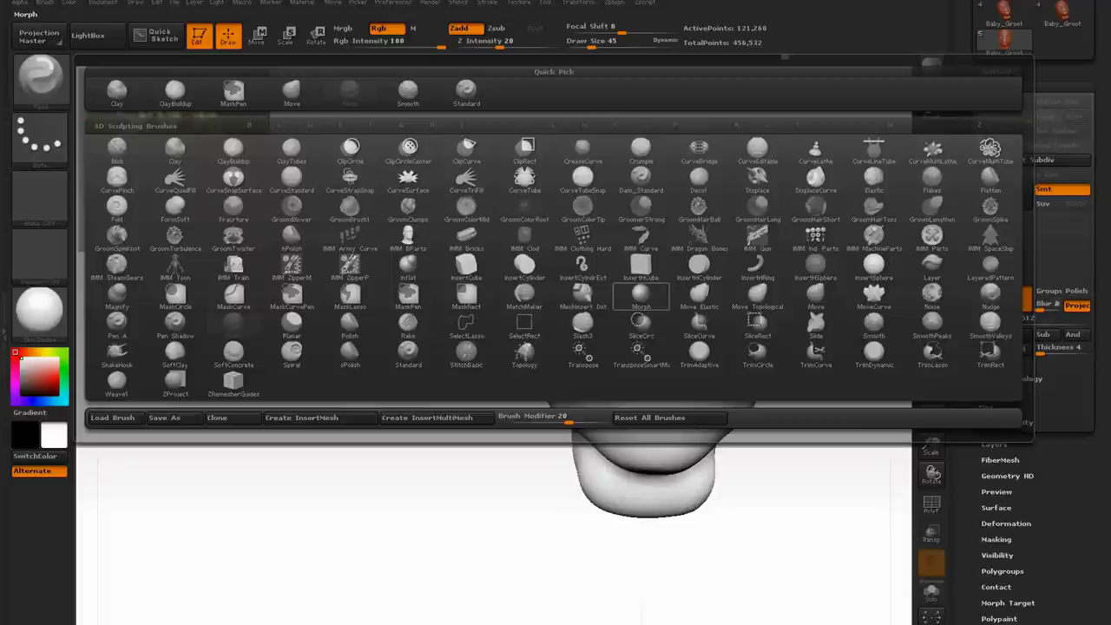
click(816, 296)
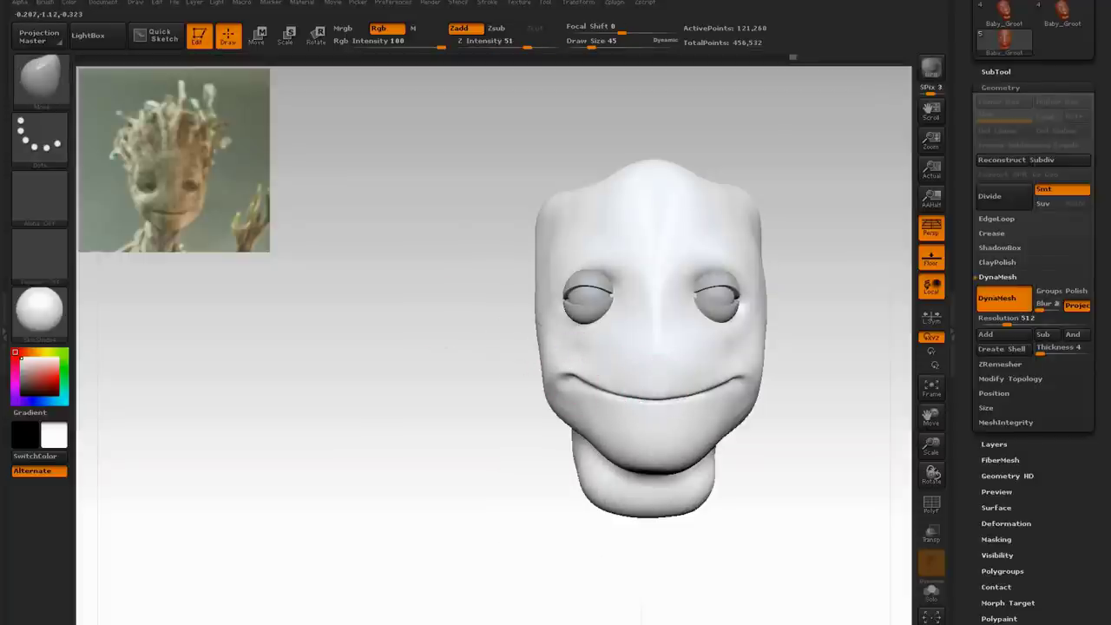
mouse_move(564, 390)
mouse_down()
mouse_move(572, 380)
mouse_move(564, 416)
mouse_up()
drag(475, 374, 566, 376)
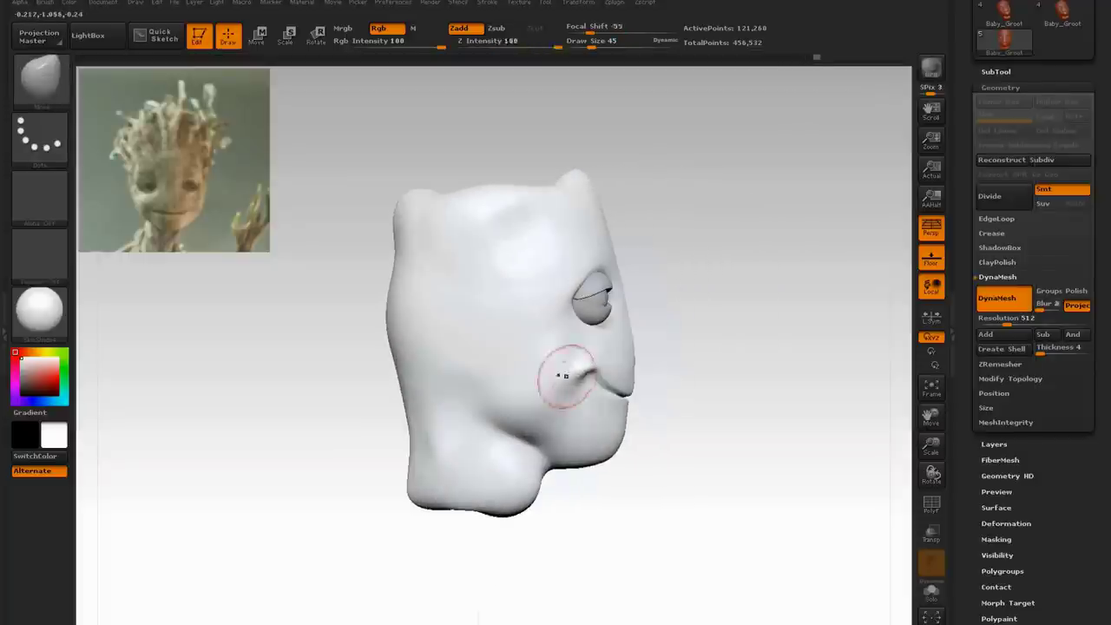
Crease the mouth corners with Dam_Standard at draw size 20 and Z Intensity 14, smooth them and update the head's DynaMesh.
key(b)
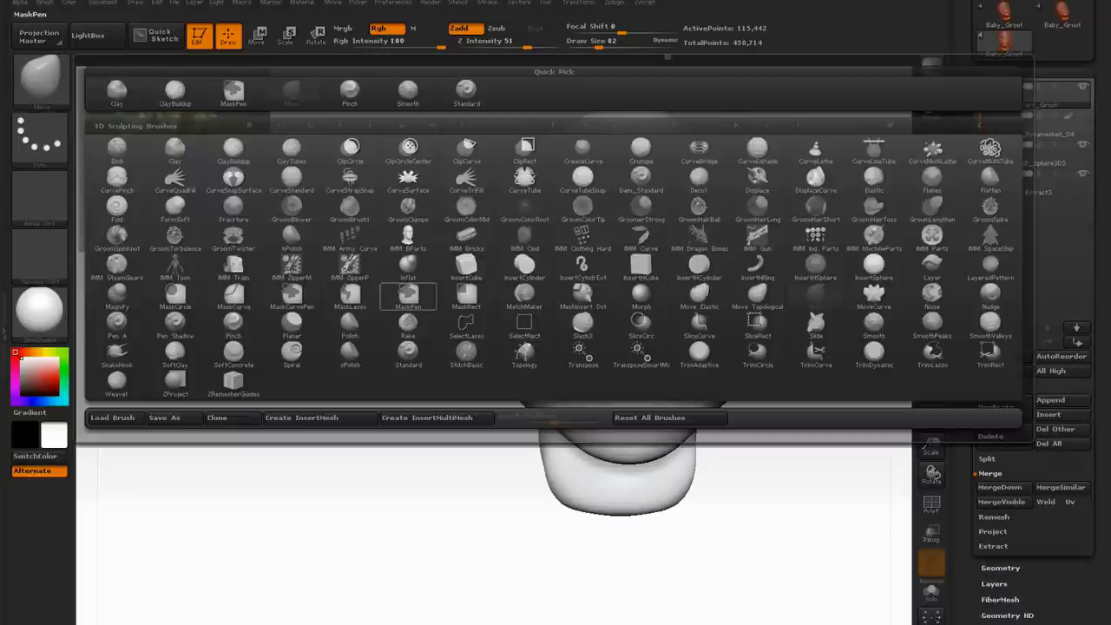
click(641, 180)
drag(598, 44, 587, 43)
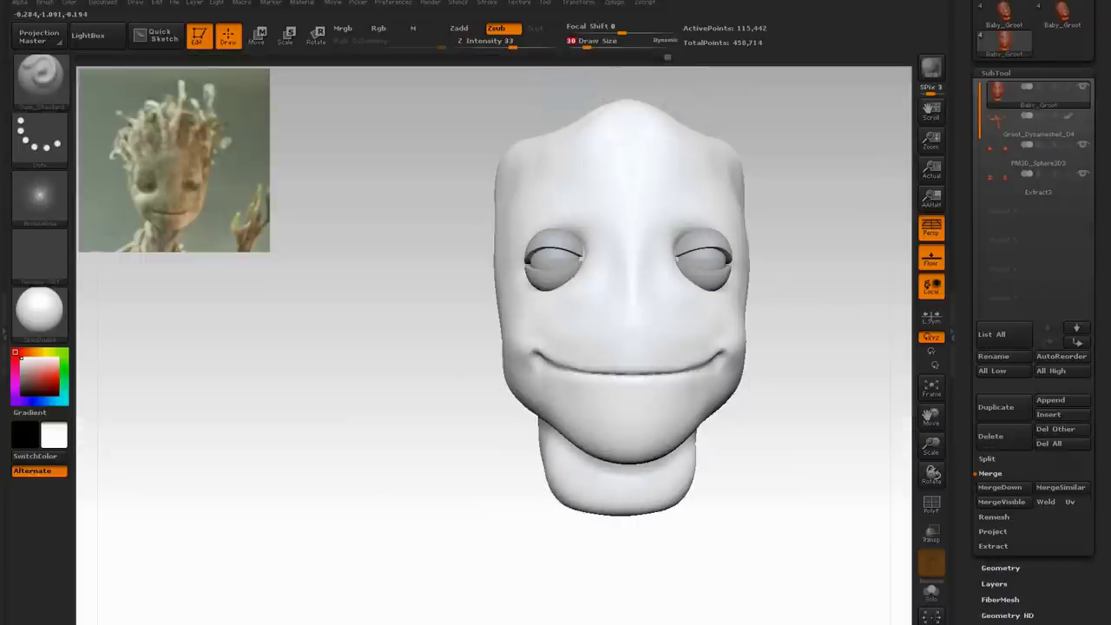
drag(473, 368, 569, 361)
click(583, 43)
key(ctrl+z)
click(492, 44)
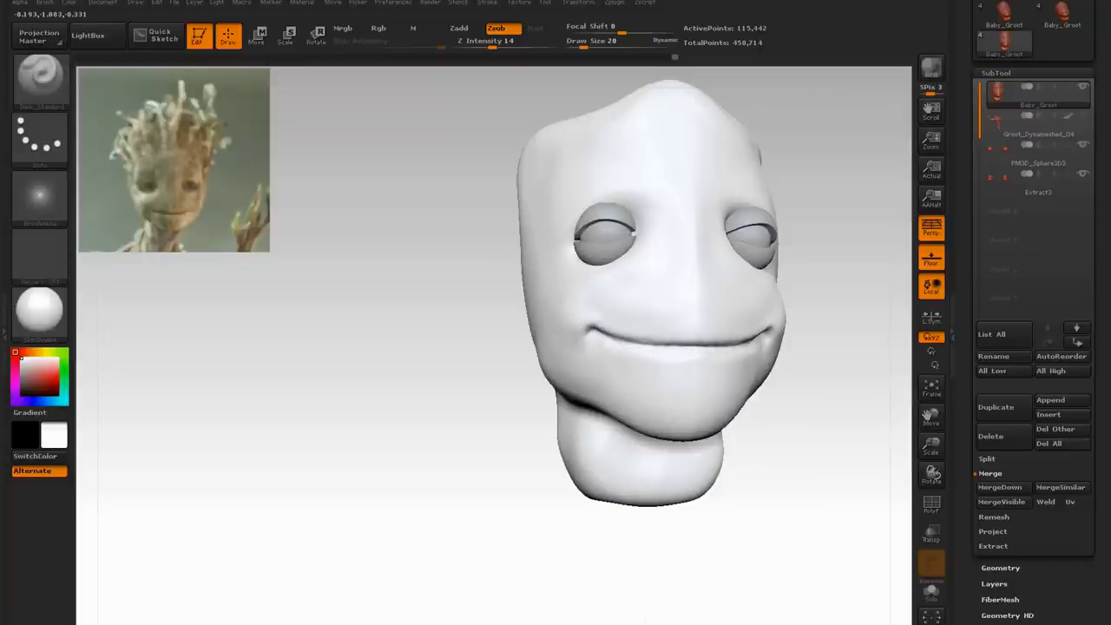
drag(468, 369, 582, 363)
drag(686, 363, 555, 357)
shift+drag(600, 336, 678, 347)
ctrl+drag(487, 352, 474, 364)
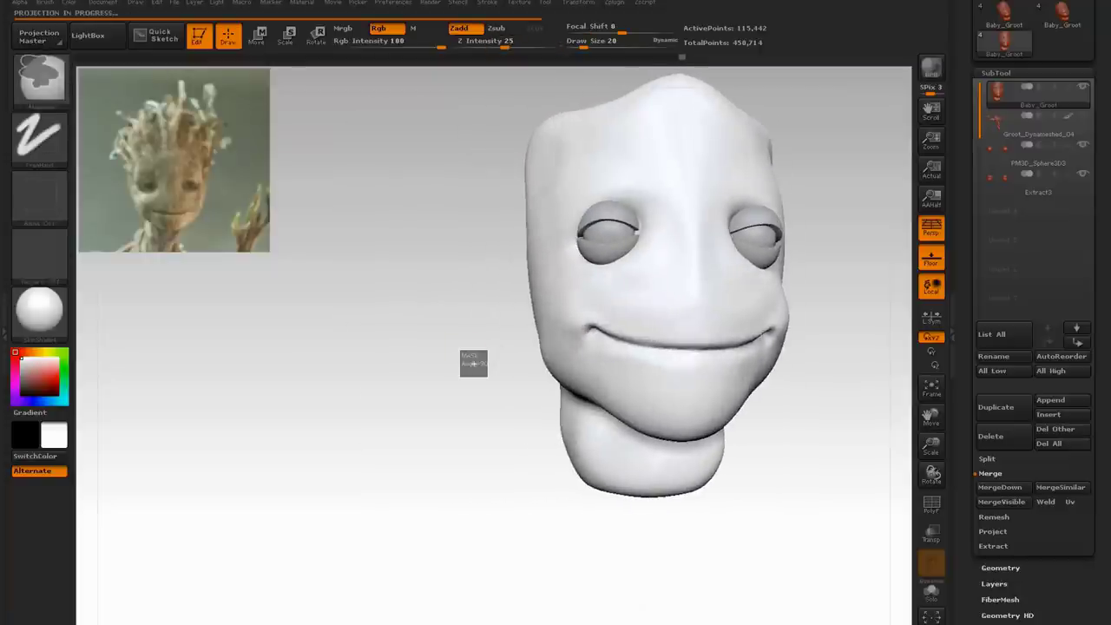
Reorder the eyelid subtool directly below the Baby_Groot head and merge the eyelids into the head.
click(1038, 181)
click(1047, 342)
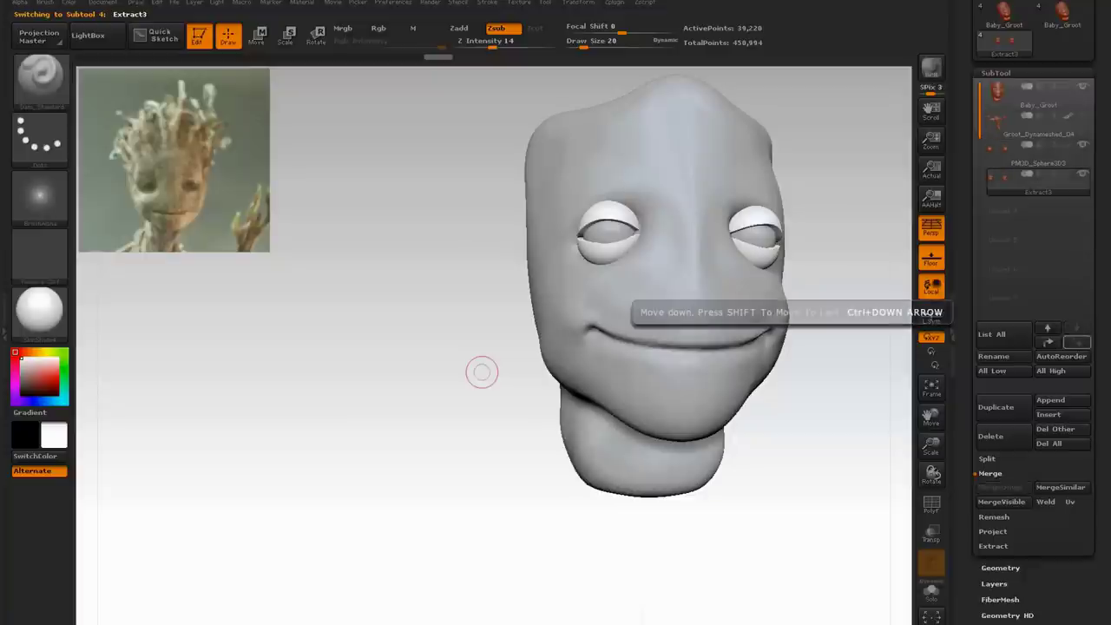
click(1077, 342)
key(ctrl+Up)
key(ctrl+Up)
click(1038, 95)
click(1001, 487)
click(861, 512)
Rebuild the merged head with DynaMesh at resolution 704 and smooth the eyelids into the face.
shift+drag(859, 509, 811, 468)
click(1000, 568)
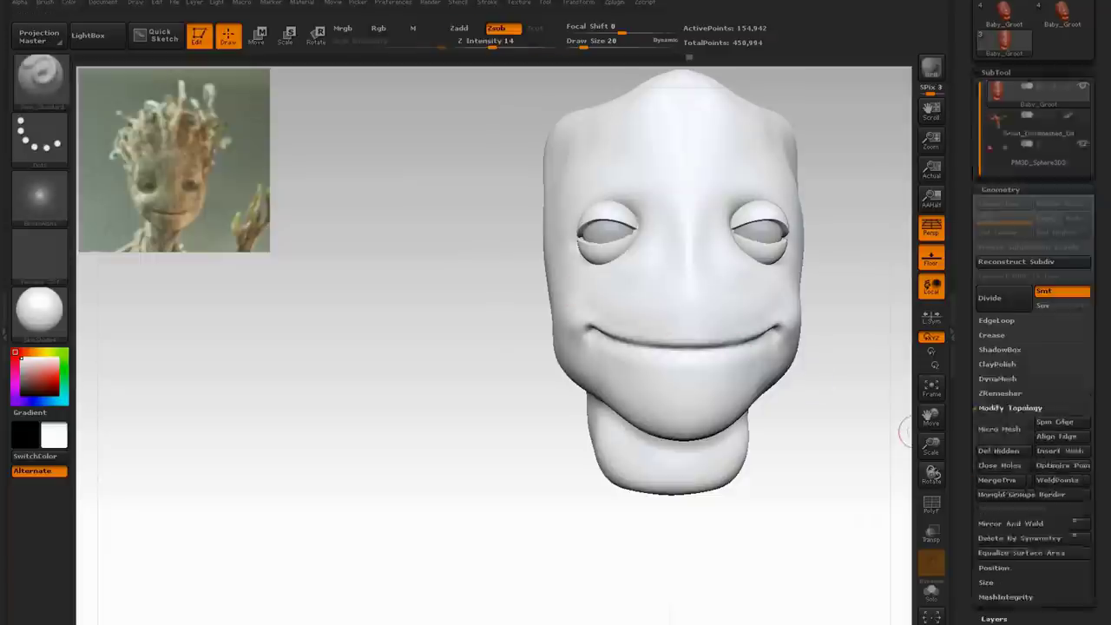
click(997, 278)
text(700 Resolution)
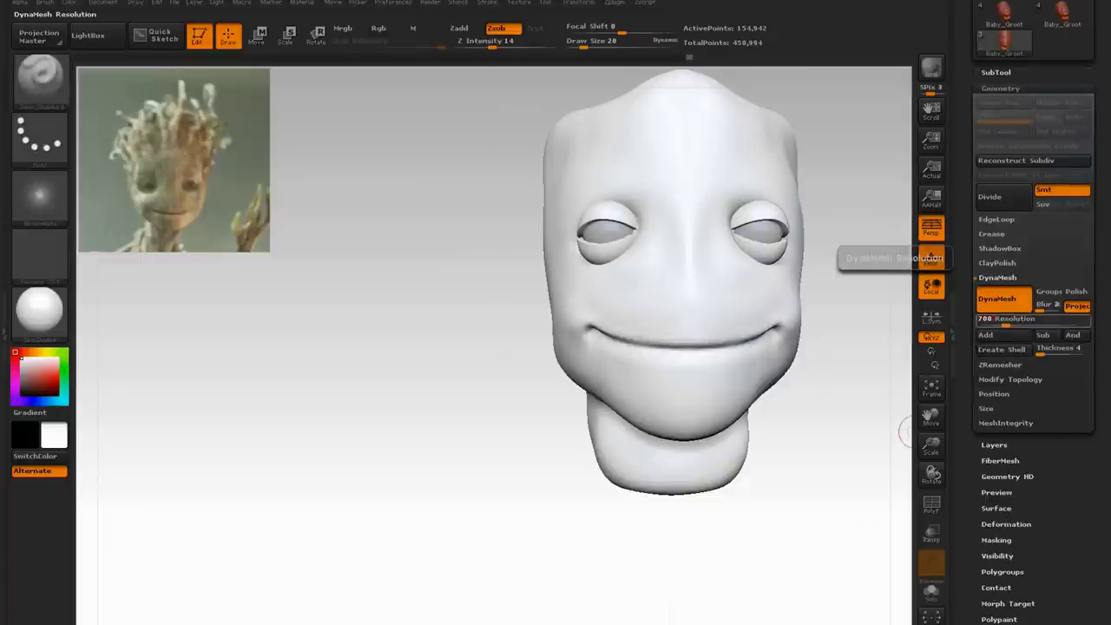
key(Return)
click(1003, 299)
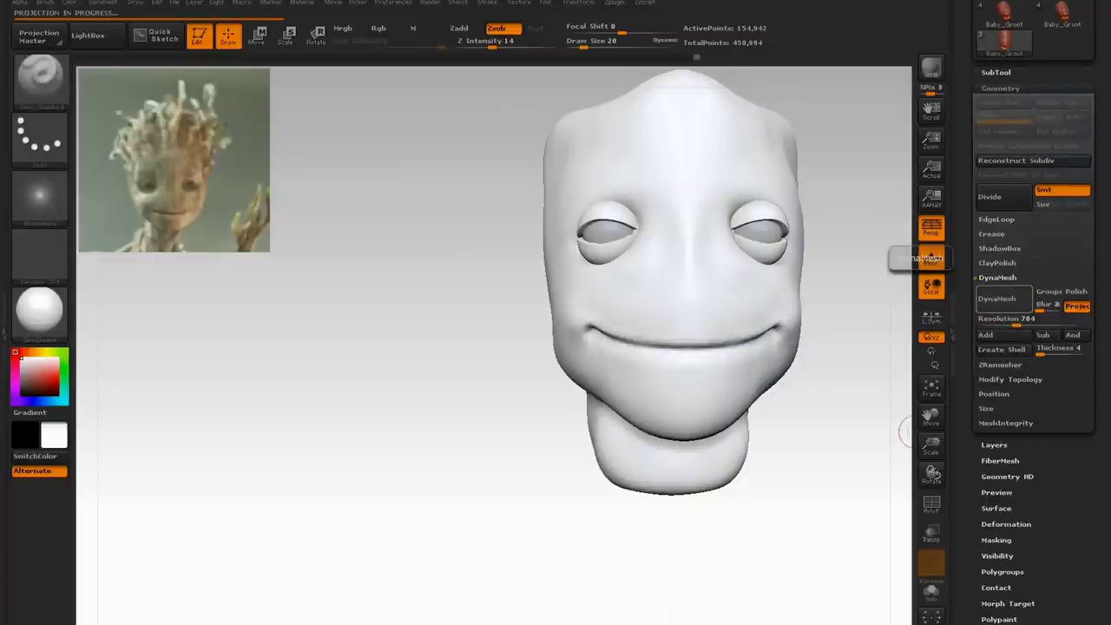
key(shift)
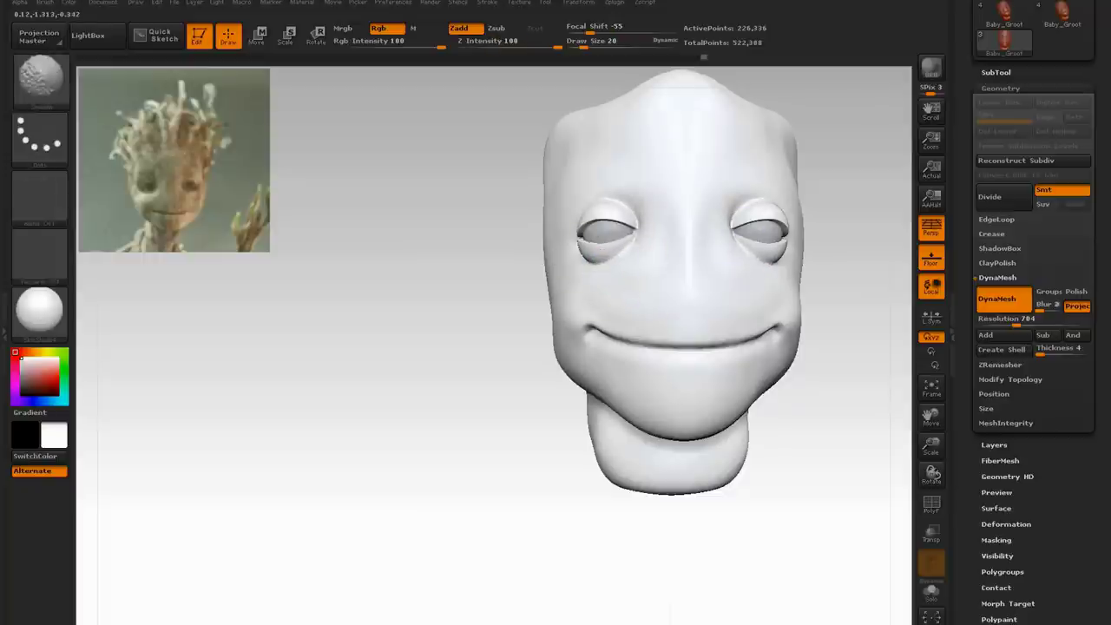
mouse_move(855, 269)
mouse_down()
mouse_move(763, 276)
mouse_move(851, 293)
mouse_up()
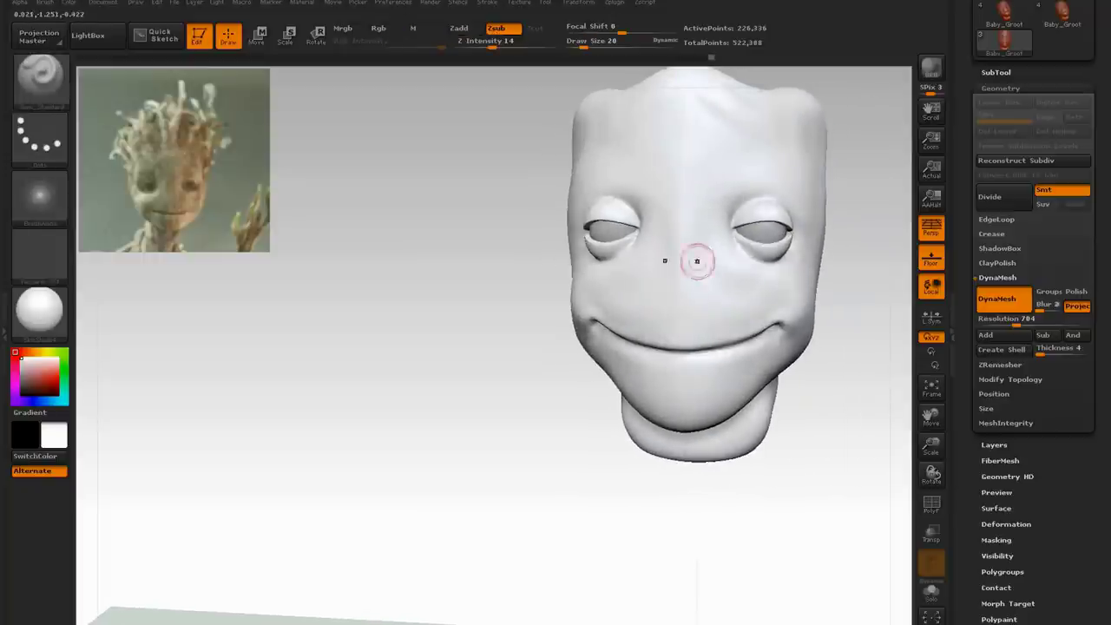
click(41, 83)
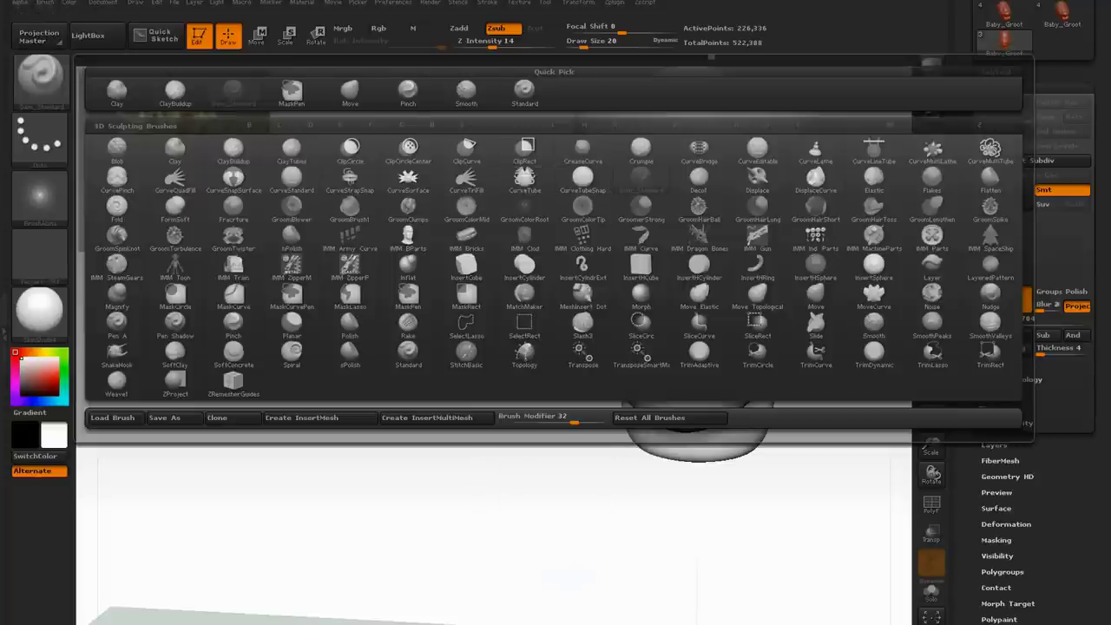
click(232, 92)
shift+drag(498, 285, 521, 299)
mouse_move(931, 418)
mouse_down()
mouse_move(820, 490)
mouse_move(829, 485)
mouse_up()
click(595, 42)
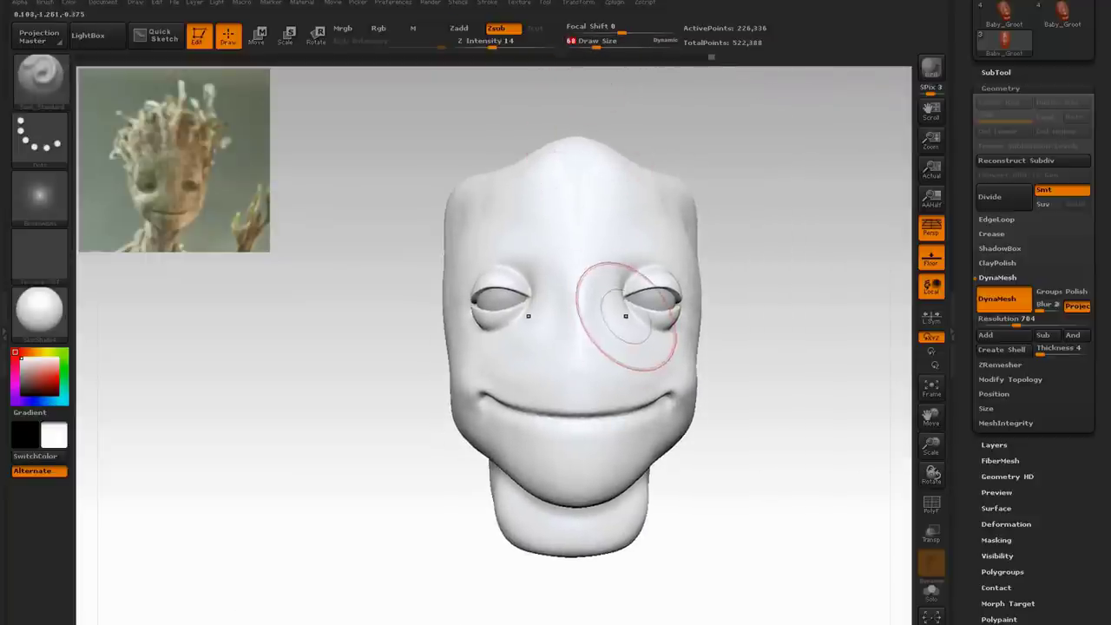
click(593, 43)
drag(748, 312, 673, 310)
click(591, 42)
click(589, 42)
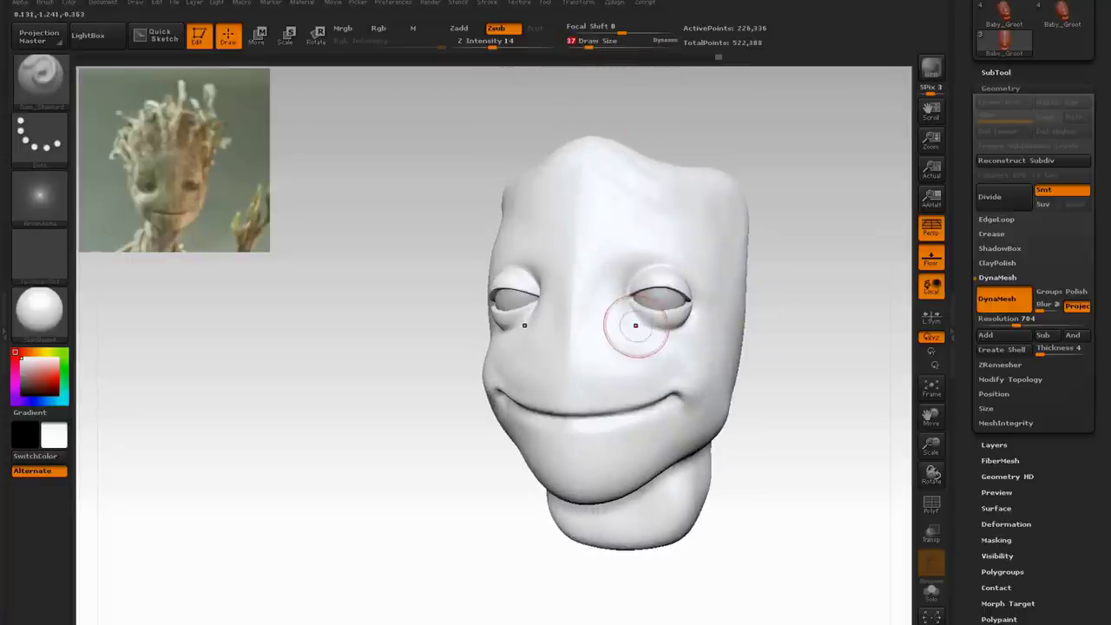
Build up the areas beside the nose and under the eyes with ClayBuildup at draw size 32 and Z Intensity 20.
click(41, 80)
click(174, 93)
click(587, 42)
mouse_move(639, 326)
mouse_down()
mouse_move(692, 321)
mouse_move(691, 302)
mouse_up()
mouse_move(625, 270)
mouse_down()
mouse_move(609, 334)
mouse_move(618, 341)
mouse_up()
drag(617, 302, 604, 359)
drag(614, 314, 611, 377)
mouse_move(837, 333)
mouse_down()
mouse_move(772, 338)
mouse_move(842, 337)
mouse_up()
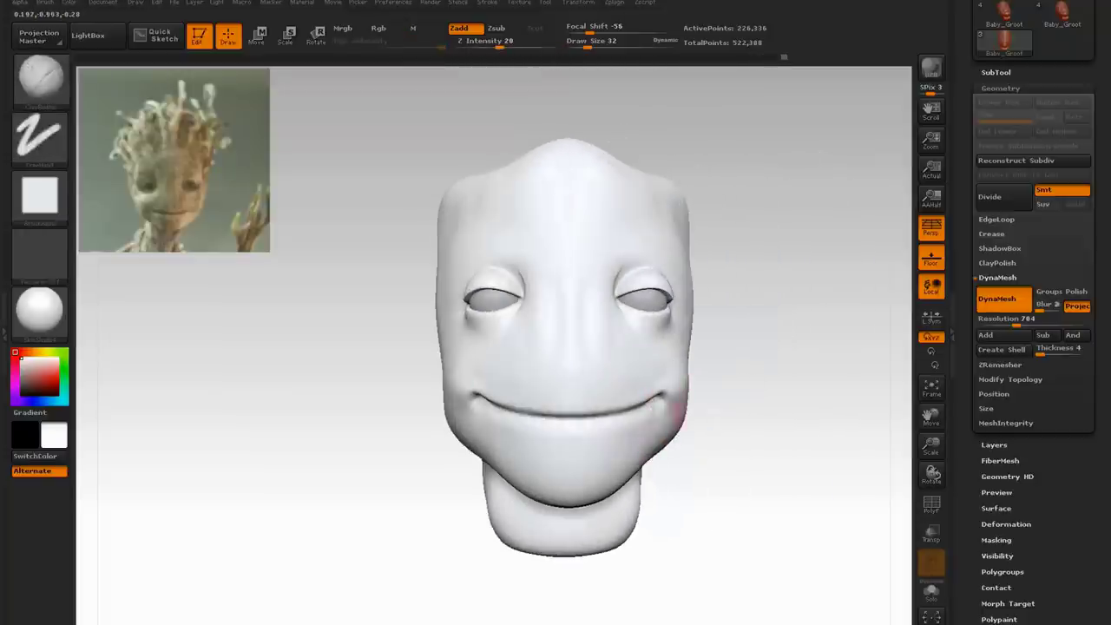
Build up the cheek folds around the mouth corners with ClayBuildup and smooth them.
drag(707, 397, 658, 397)
mouse_move(667, 432)
shift+mouse_down()
mouse_move(661, 389)
mouse_move(602, 330)
mouse_move(649, 374)
shift+mouse_up()
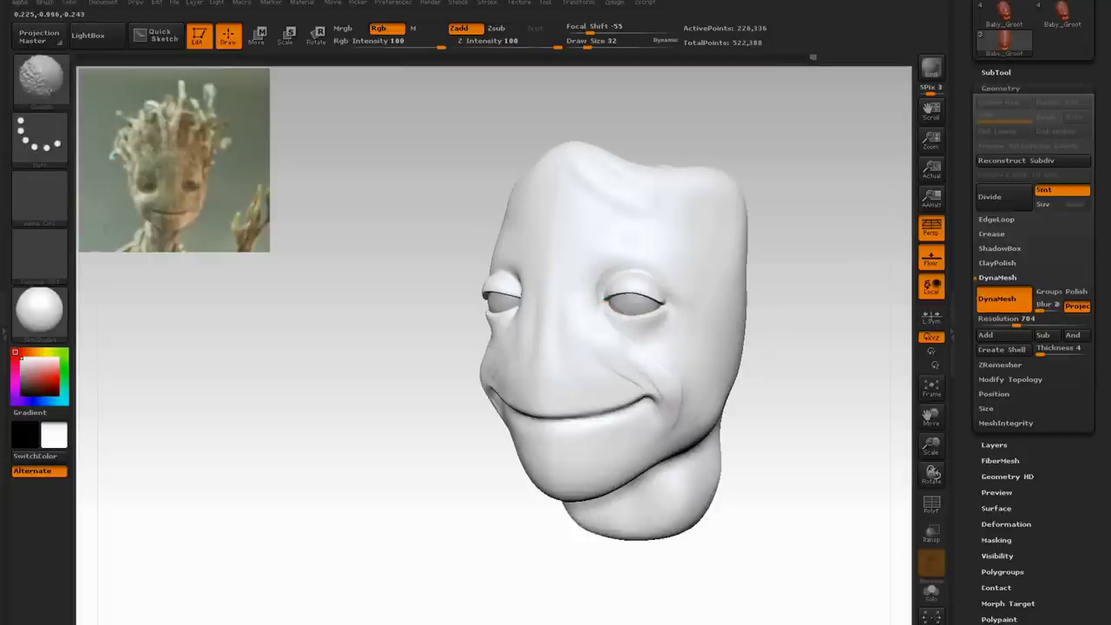
shift+drag(774, 345, 813, 347)
Add volume to the brow ridges above the eyelids with ClayBuildup and smooth them into the forehead and temples.
drag(631, 264, 673, 264)
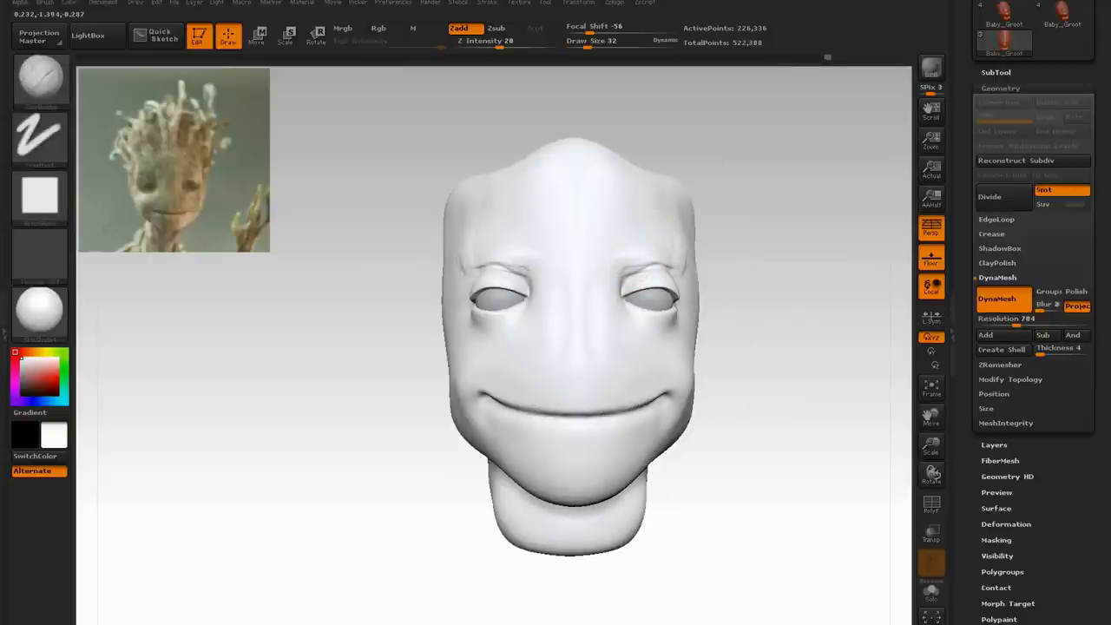
key(shift)
drag(752, 243, 690, 245)
key(shift)
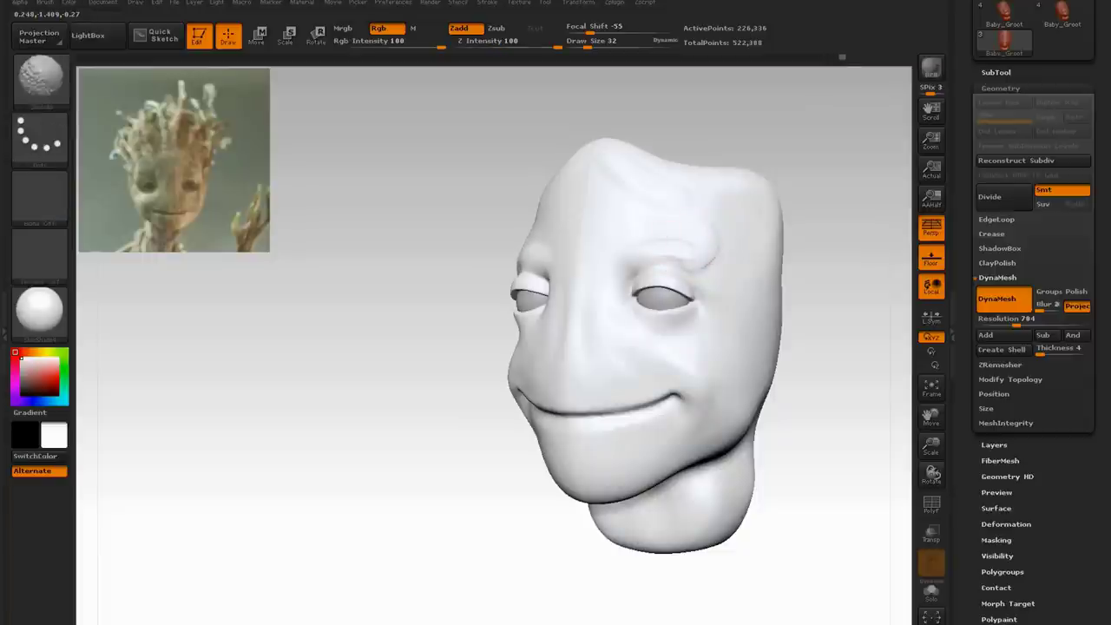
shift+drag(790, 262, 807, 266)
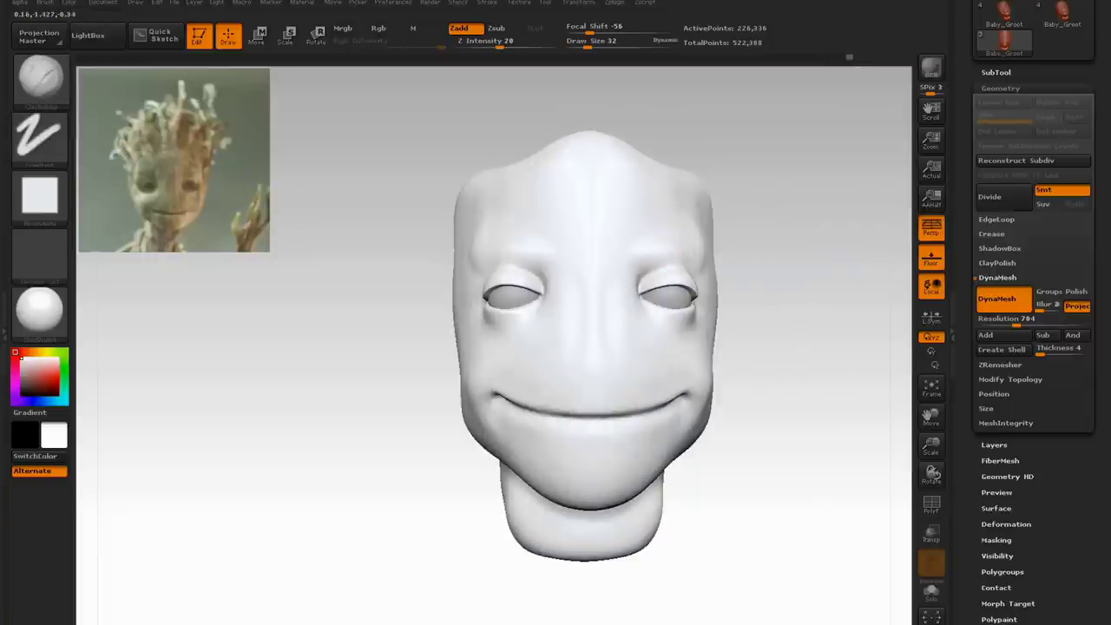
key(shift)
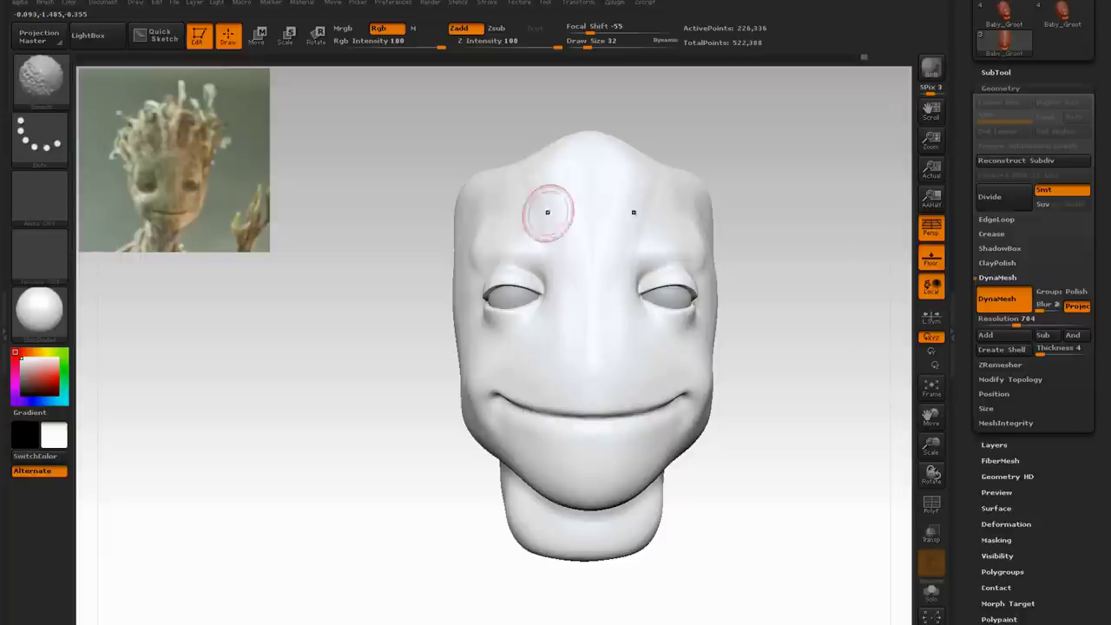
drag(762, 259, 690, 254)
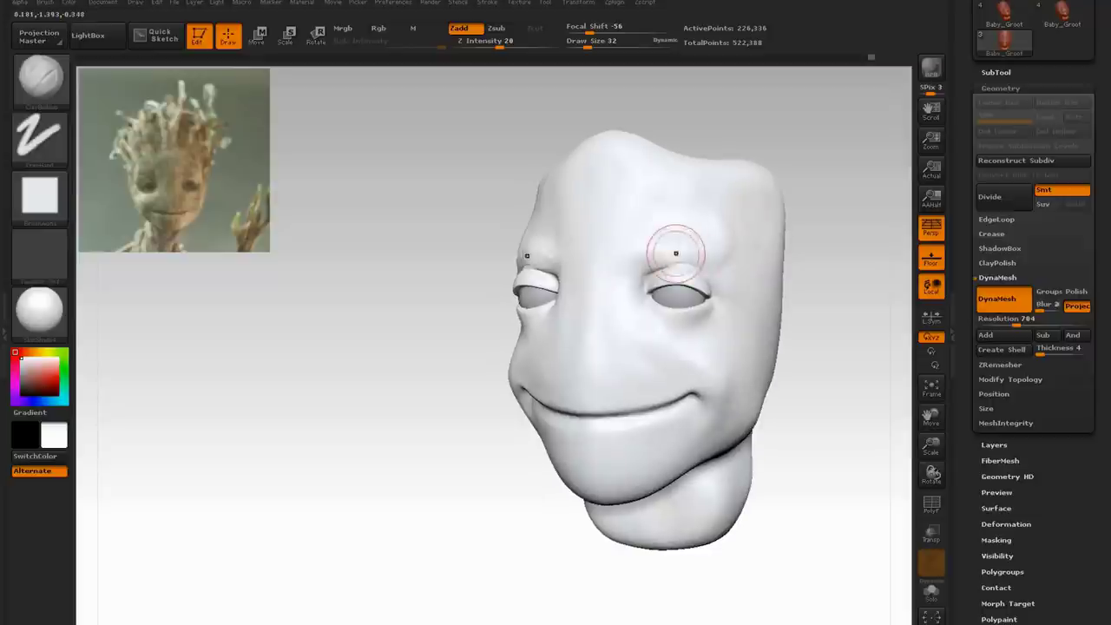
key(shift)
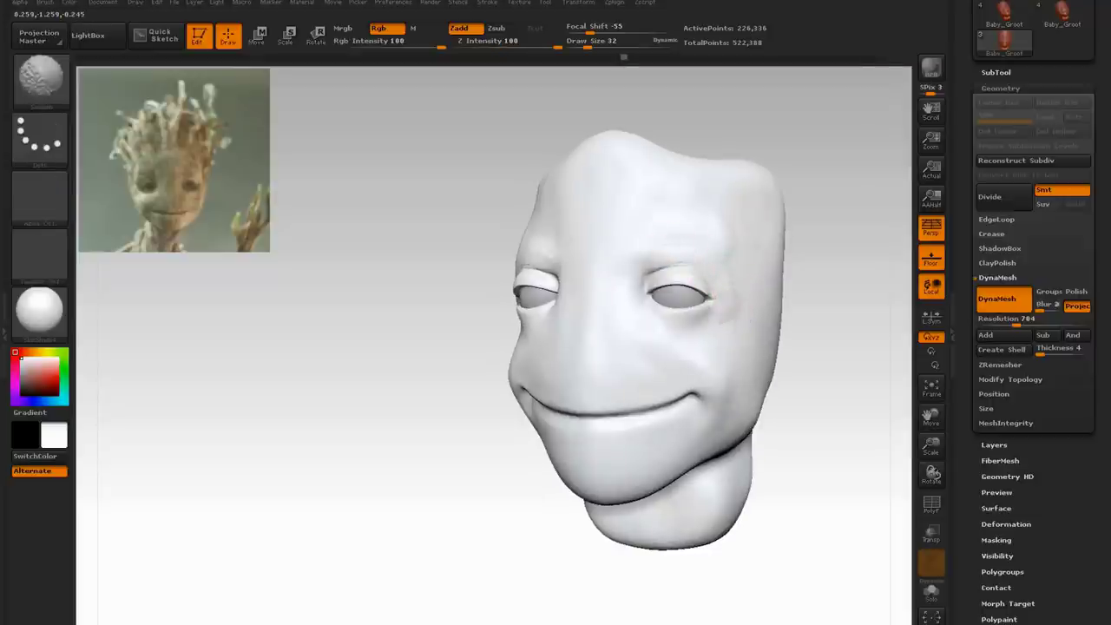
shift+drag(429, 253, 493, 312)
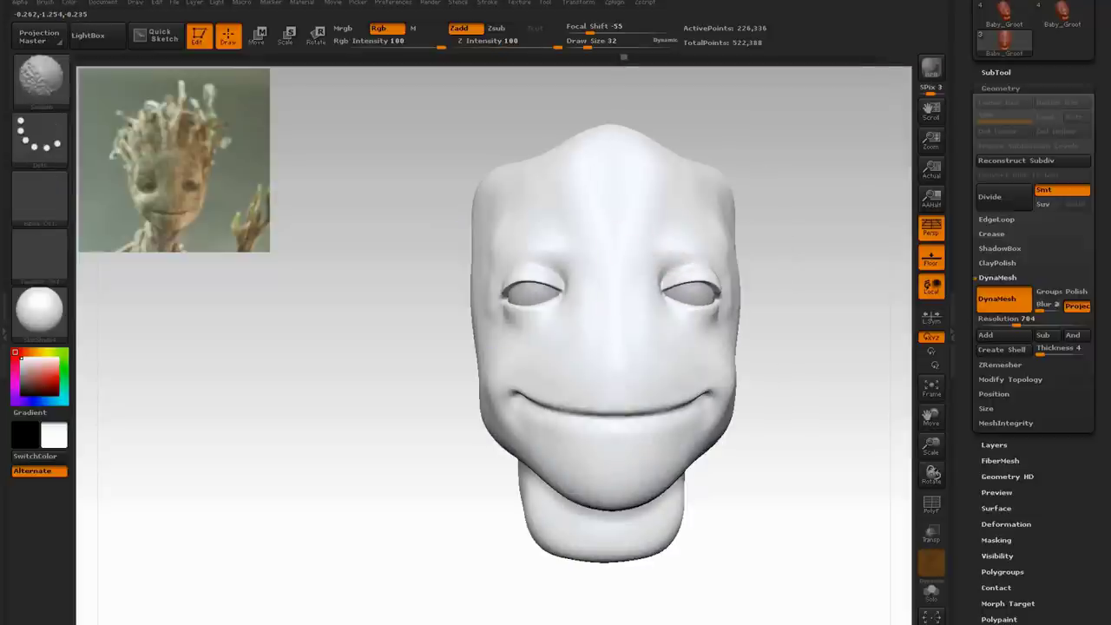
Reshape the eye openings and lift the mouth corners with the Move brush at draw size 53.
click(41, 80)
click(346, 93)
drag(590, 42, 597, 42)
drag(566, 294, 535, 270)
key(ctrl+z)
drag(598, 42, 593, 41)
mouse_move(538, 299)
mouse_down()
mouse_move(538, 309)
mouse_move(533, 281)
mouse_move(534, 307)
mouse_up()
drag(522, 397, 518, 390)
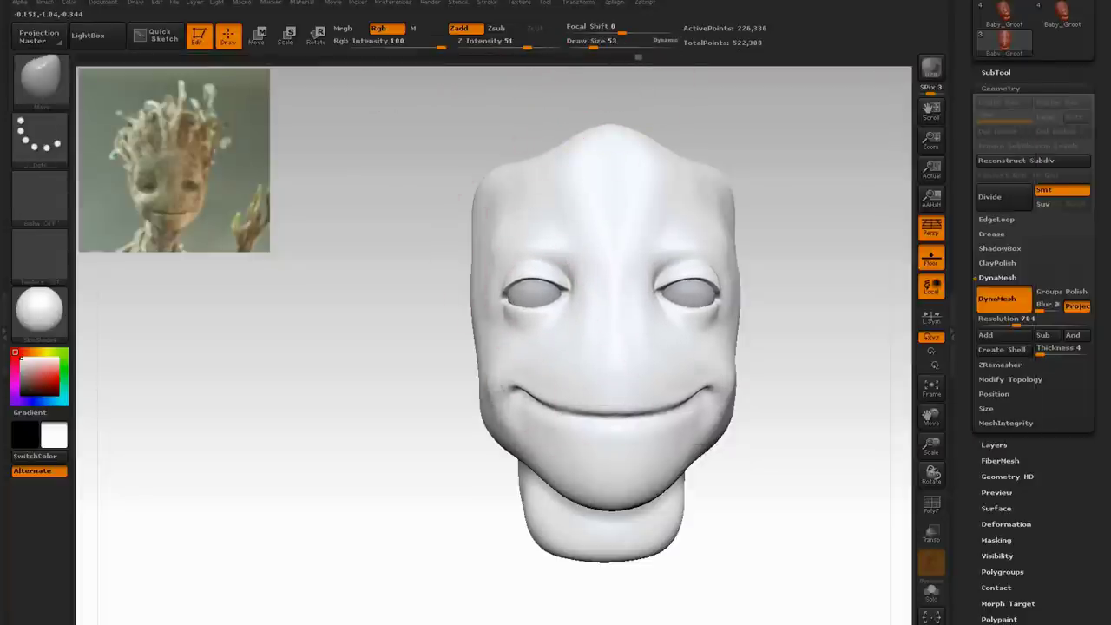
drag(781, 464, 620, 443)
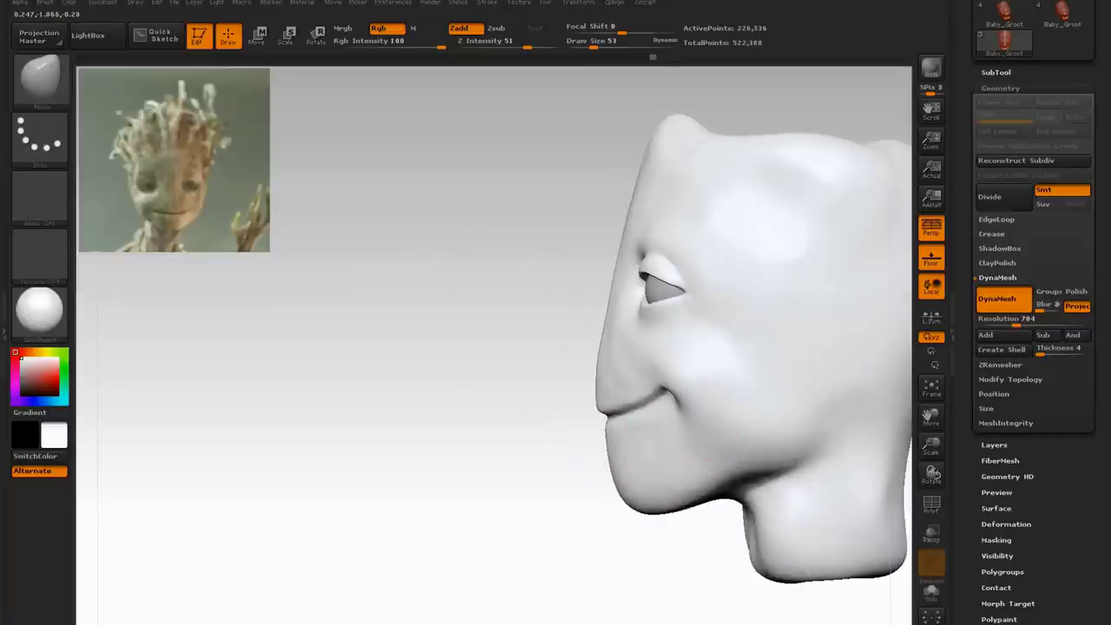
mouse_move(528, 406)
shift+mouse_down()
mouse_move(694, 403)
mouse_move(721, 325)
shift+mouse_up()
mouse_move(633, 329)
mouse_down()
mouse_move(551, 331)
mouse_move(623, 327)
mouse_up()
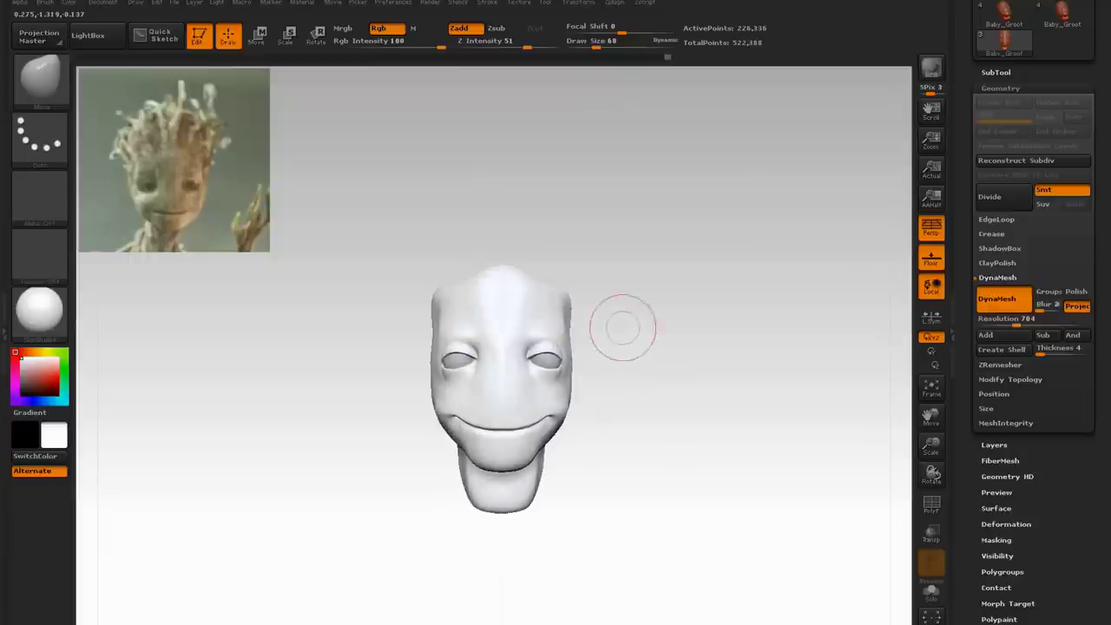
Append a Sphere3D as a new subtool and make it the active subtool.
drag(965, 260, 965, 348)
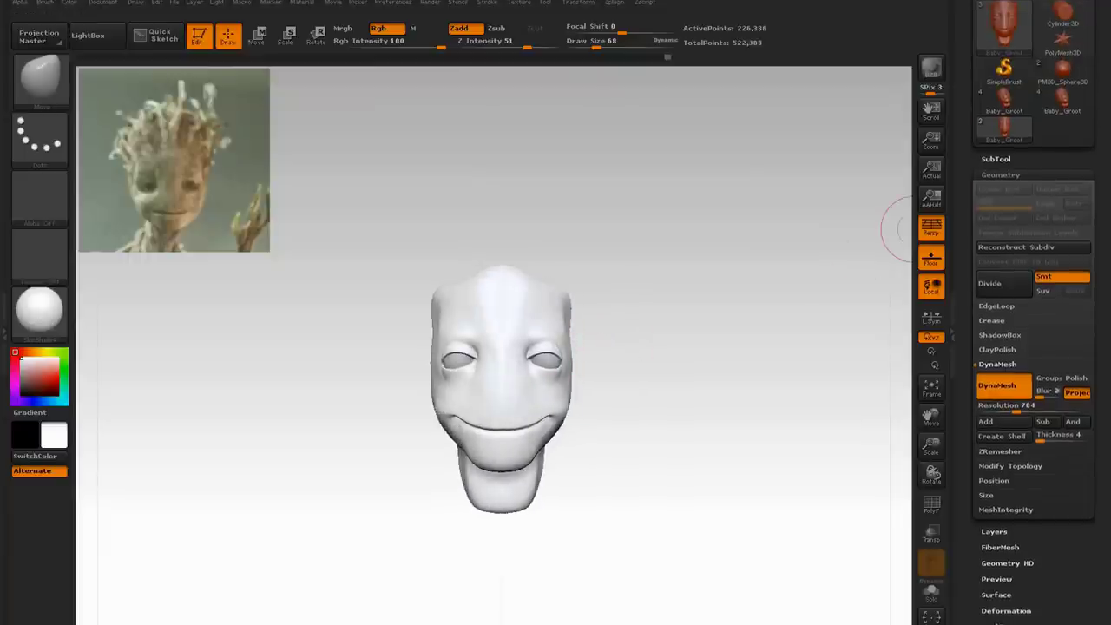
click(995, 159)
click(1051, 487)
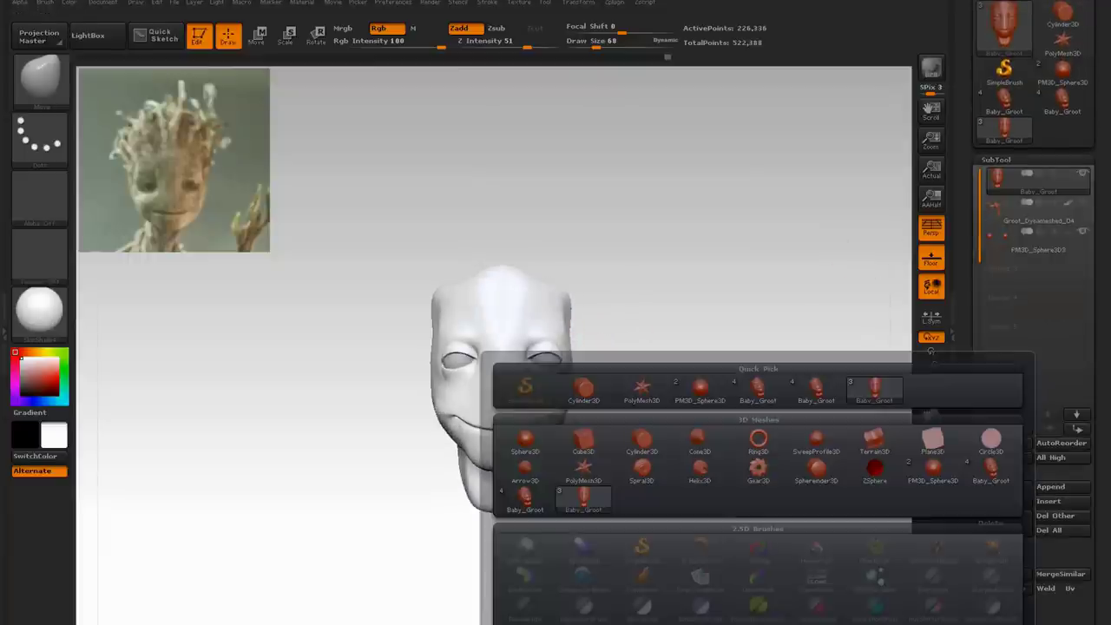
click(525, 442)
click(1038, 269)
Shrink the sphere with Transpose and place it on top of the head near the forehead.
click(40, 80)
click(581, 353)
drag(533, 500, 642, 234)
mouse_move(581, 423)
mouse_down()
mouse_move(509, 563)
mouse_move(554, 222)
mouse_move(556, 238)
mouse_up()
drag(642, 243, 473, 245)
drag(300, 276, 369, 184)
drag(335, 230, 486, 226)
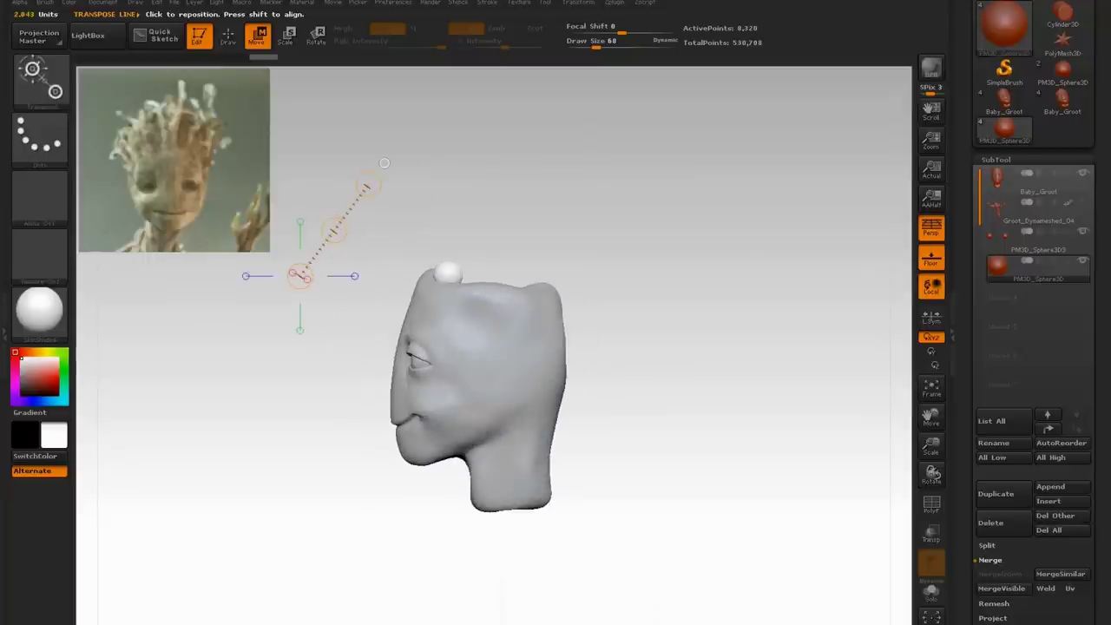
Convert the small sphere to DynaMesh at resolution 256 and display its polyframe.
drag(1100, 364, 1099, 354)
click(996, 149)
click(999, 164)
text(256)
key(Return)
click(1003, 376)
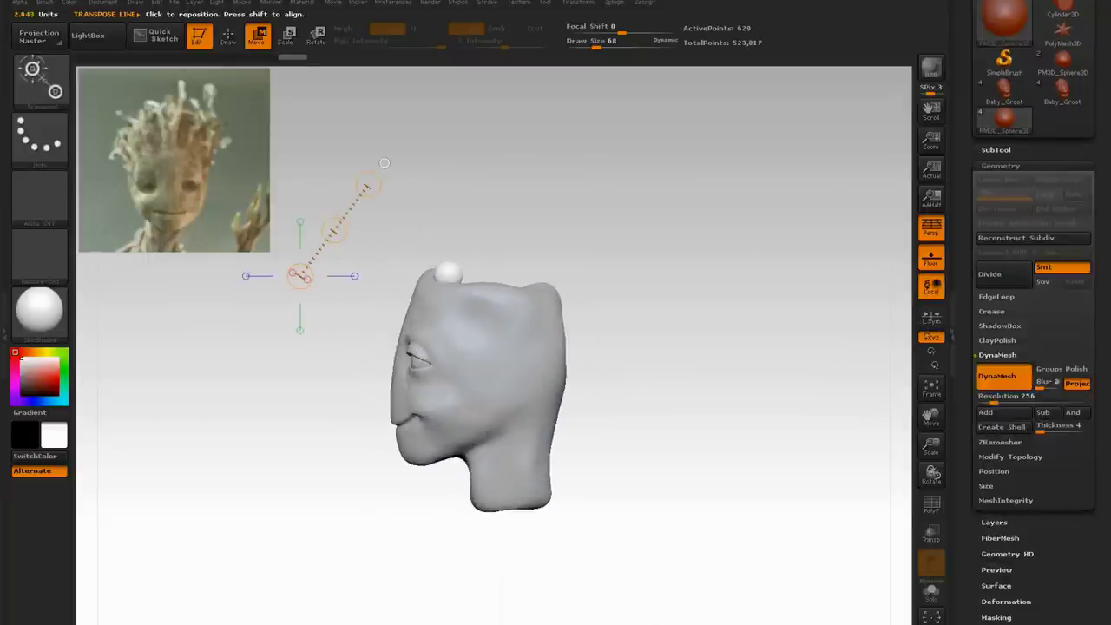
click(931, 504)
Pull the sphere into a tapering branch with SnakeHook at draw size 68, and bend it at draw size 150.
click(41, 82)
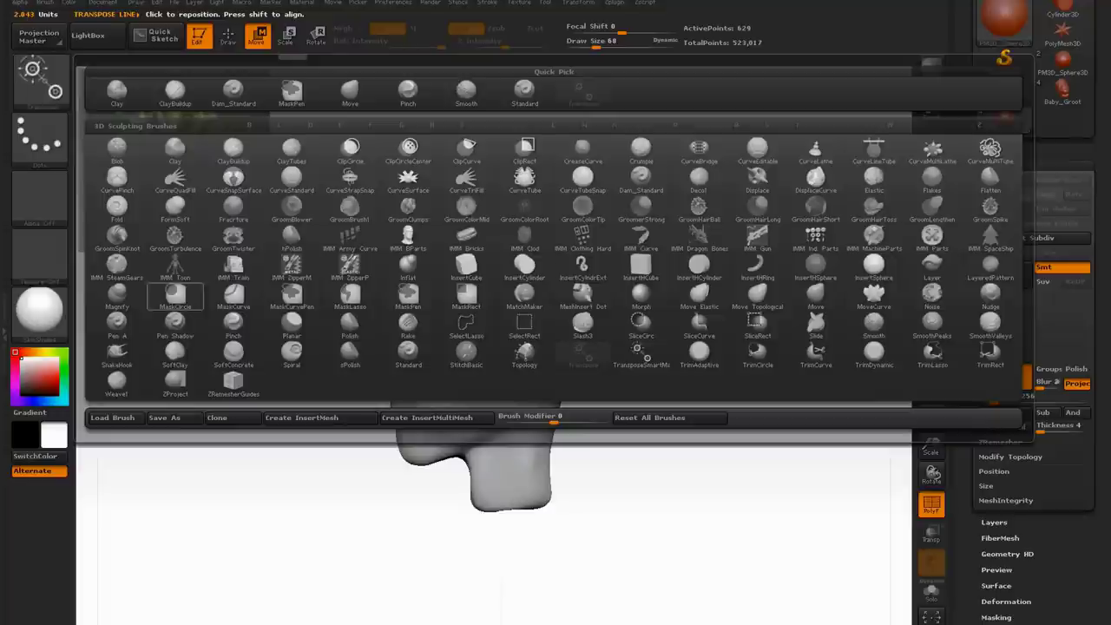
click(117, 354)
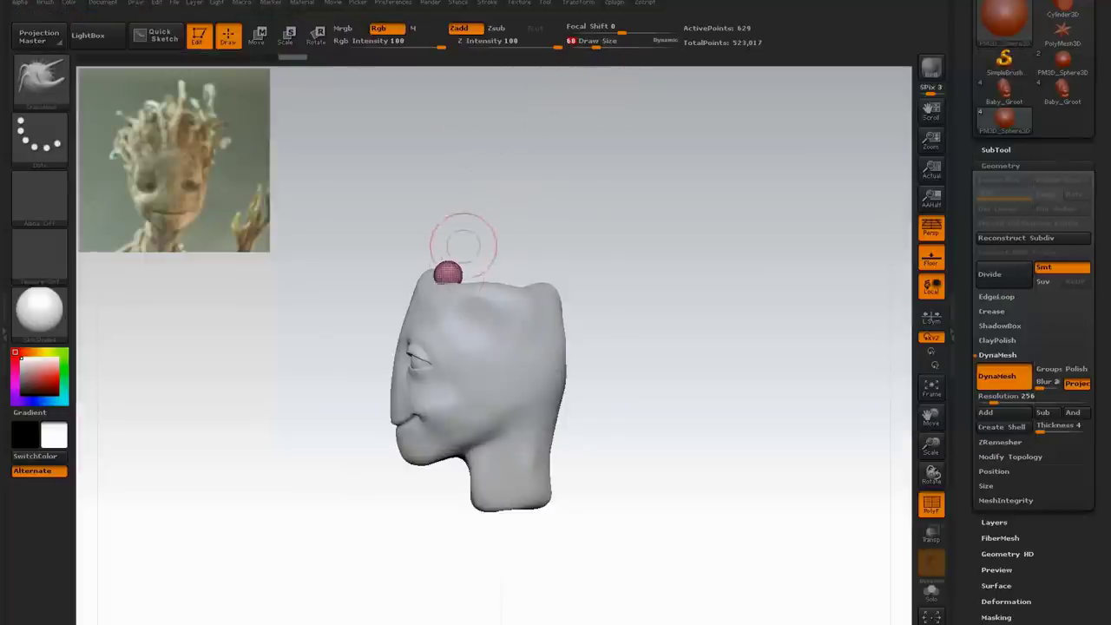
mouse_move(459, 253)
mouse_down()
mouse_move(515, 214)
mouse_move(598, 217)
mouse_up()
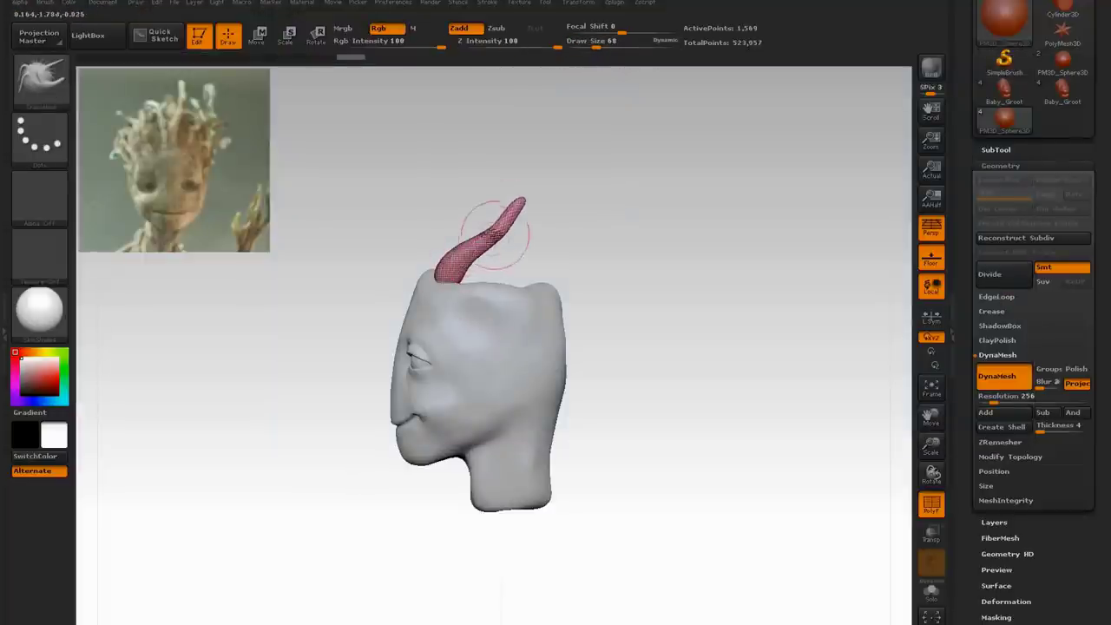
click(608, 44)
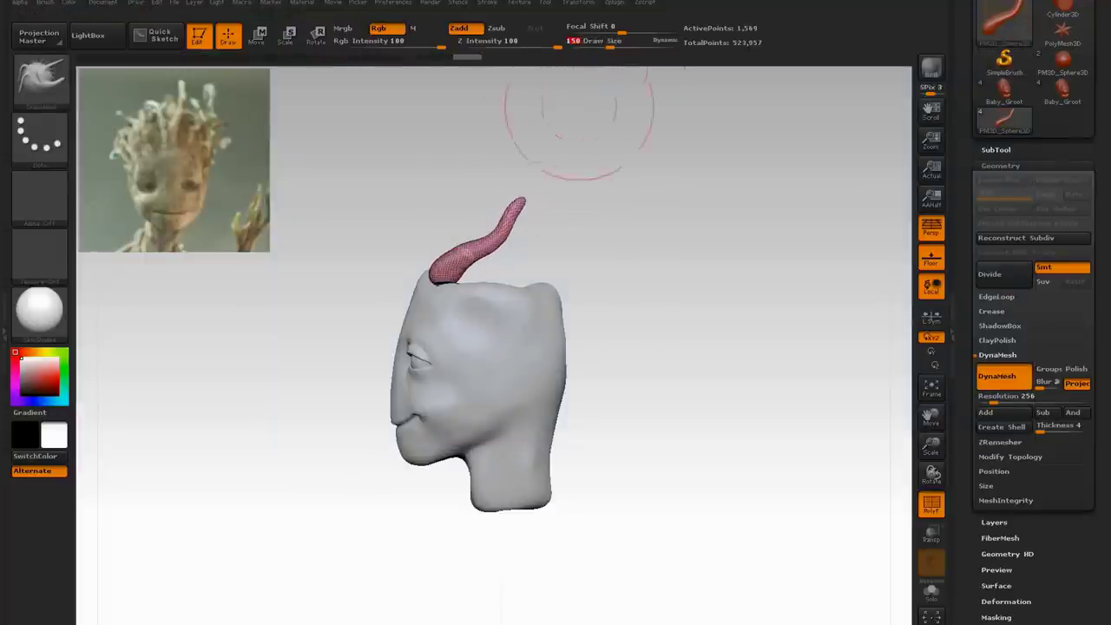
drag(527, 236, 536, 230)
drag(453, 259, 531, 224)
Adjust the branch from the front with SnakeHook at draw size 93 and update its DynaMesh at resolution 512.
key(bracketleft)
key(bracketleft)
drag(625, 269, 759, 276)
drag(505, 265, 508, 280)
drag(850, 364, 720, 364)
text(512)
key(Return)
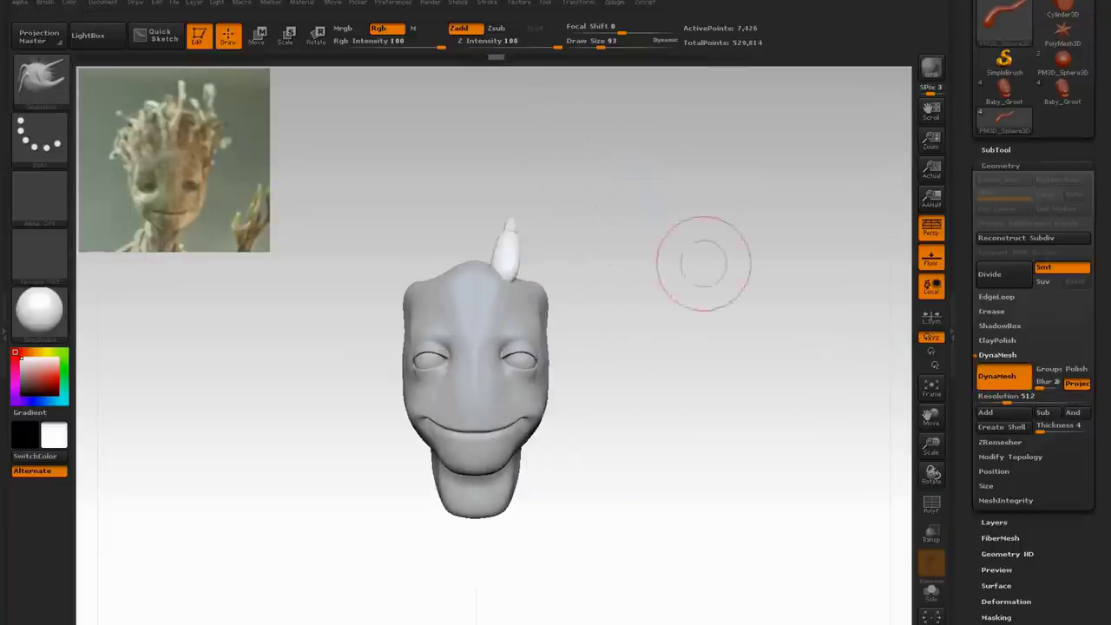
Duplicate the branch subtool and move the copy beside the original with Transpose.
mouse_move(704, 264)
mouse_down()
mouse_move(603, 270)
mouse_move(707, 264)
mouse_up()
click(995, 150)
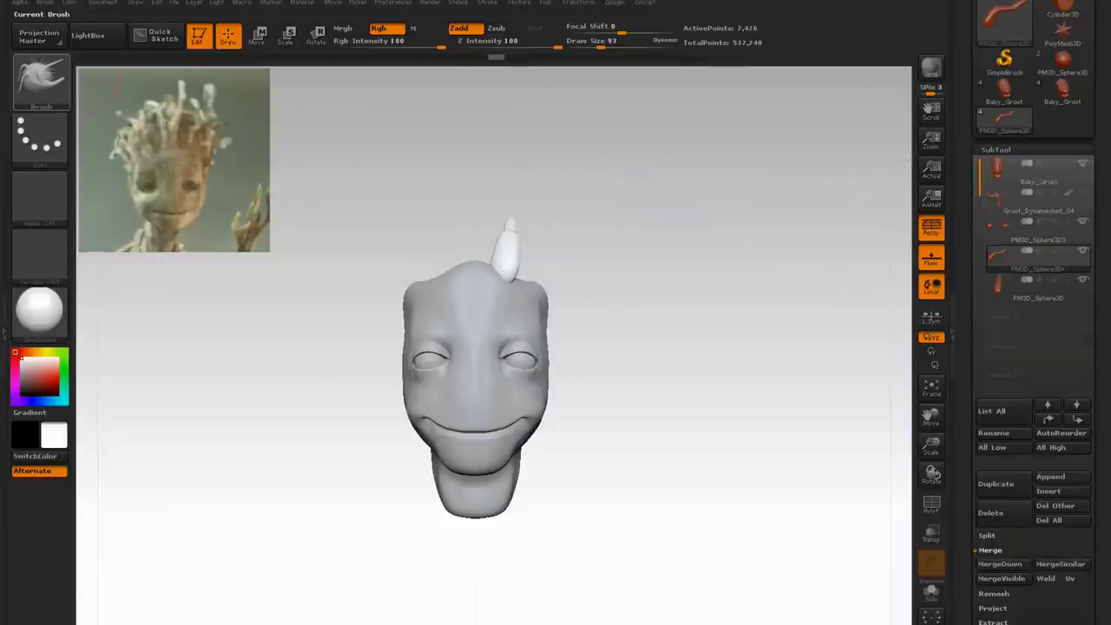
click(41, 82)
key(w)
ctrl+drag(511, 236, 533, 246)
drag(704, 264, 572, 265)
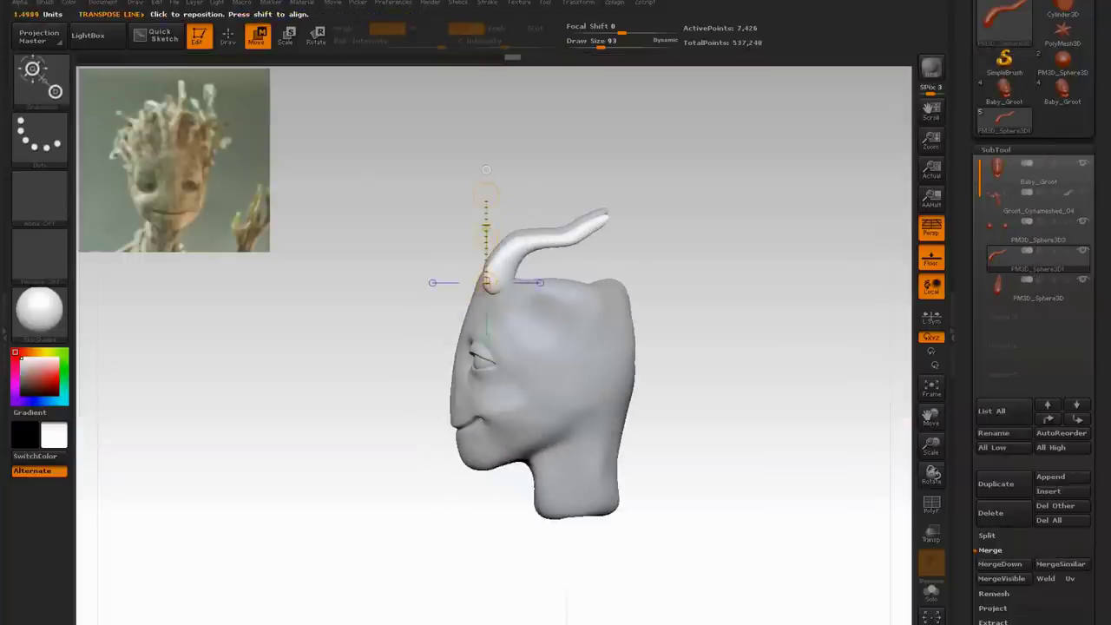
Bend the duplicated branch with a large Move brush so its shape differs from the first branch.
click(41, 82)
click(815, 297)
click(615, 43)
mouse_move(659, 261)
mouse_down()
mouse_move(785, 262)
mouse_move(767, 273)
mouse_up()
drag(555, 243, 550, 229)
drag(677, 261, 638, 326)
drag(558, 219, 562, 214)
drag(676, 278, 646, 251)
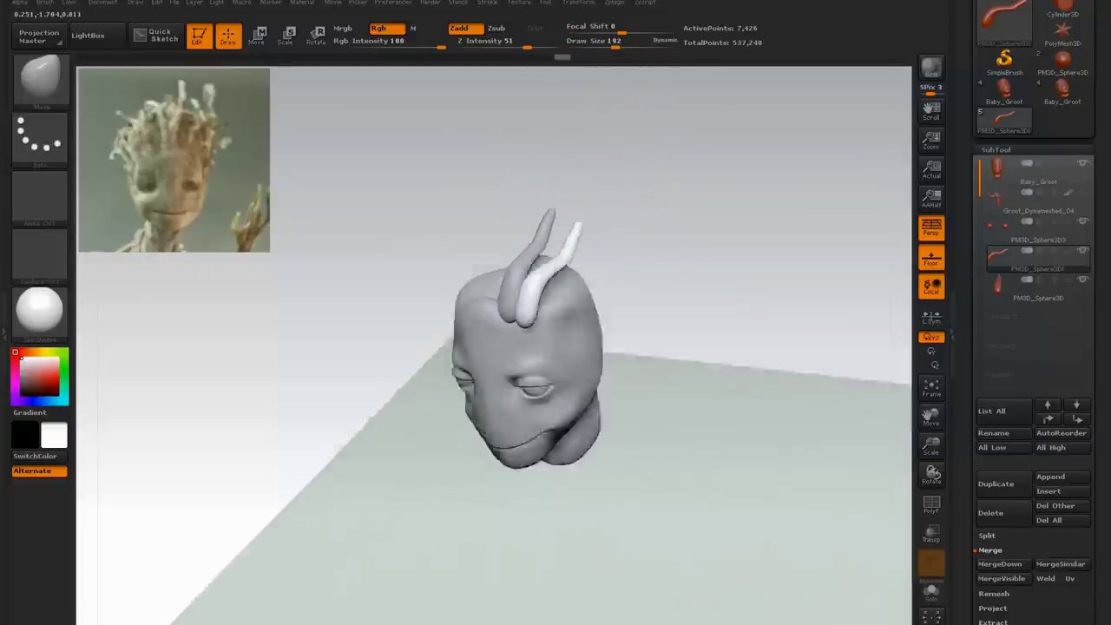
drag(573, 211, 567, 214)
drag(642, 286, 738, 239)
drag(659, 282, 651, 343)
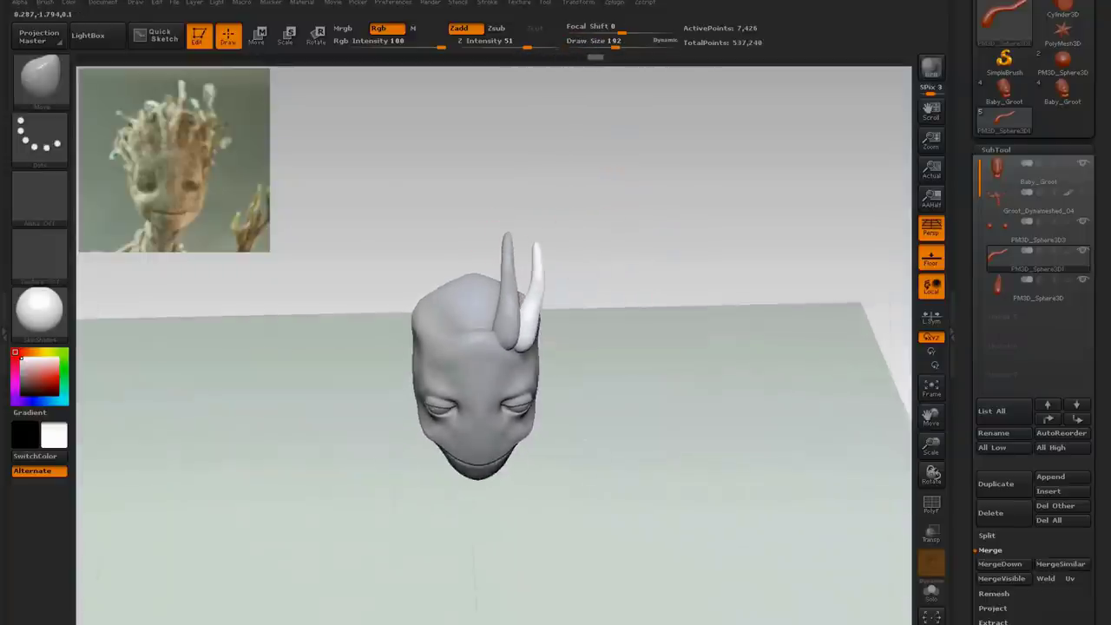
Twist the duplicated branch with the Spiral brush at draw size 131 and Z Intensity 10.
click(41, 82)
click(291, 351)
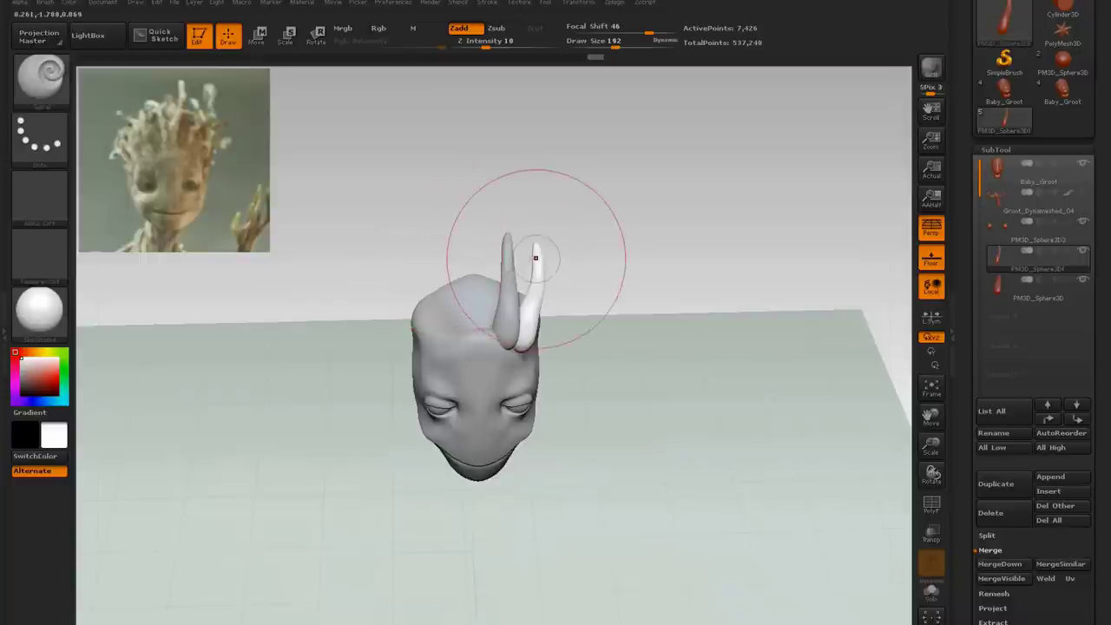
drag(615, 46, 607, 46)
drag(532, 316, 526, 342)
mouse_move(659, 339)
mouse_down()
mouse_move(657, 268)
mouse_move(581, 271)
mouse_move(611, 273)
mouse_up()
Duplicate the branch, move the copy to the back of the head with Transpose, and rotate it to point backwards.
click(1002, 483)
click(40, 80)
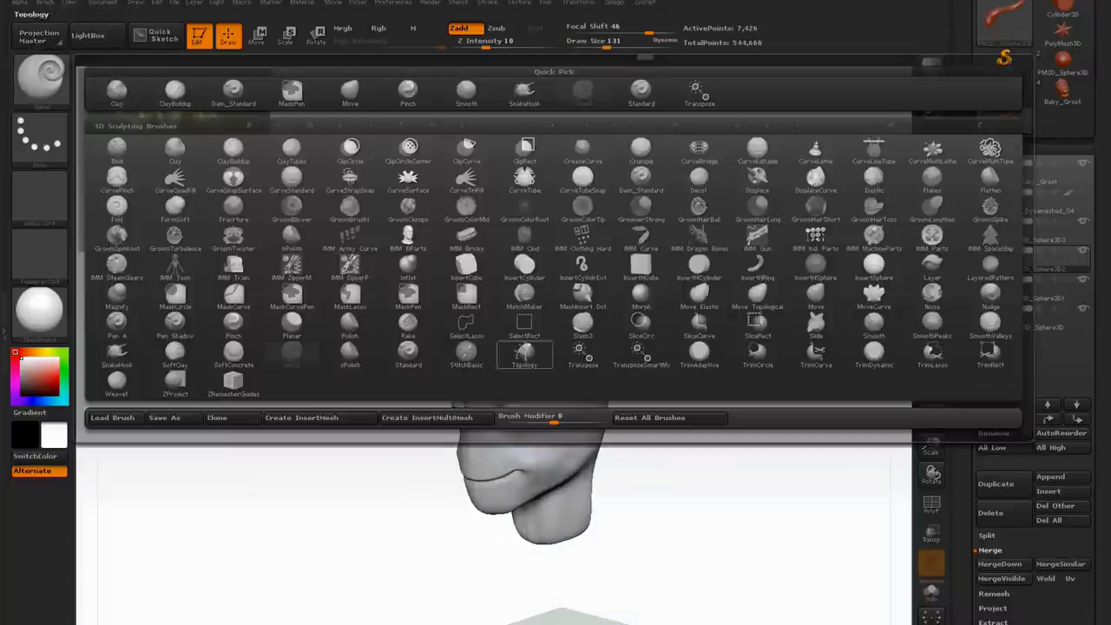
click(583, 352)
drag(616, 234, 564, 236)
drag(548, 281, 583, 282)
mouse_move(634, 252)
mouse_down()
mouse_move(689, 252)
mouse_move(642, 252)
mouse_up()
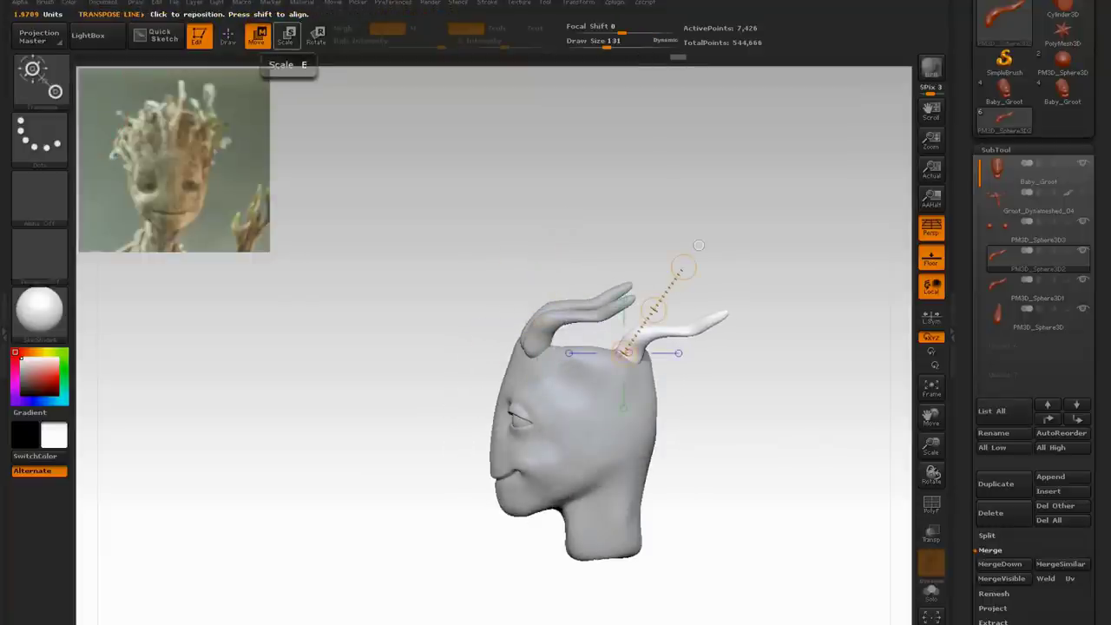
click(316, 34)
drag(653, 308, 685, 334)
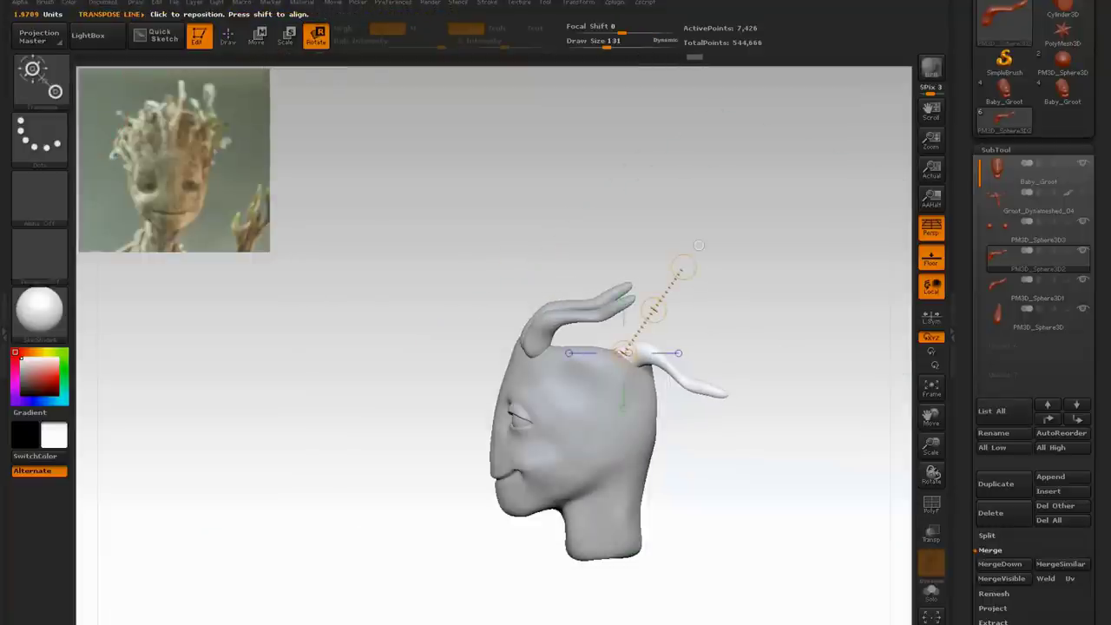
drag(685, 334, 694, 312)
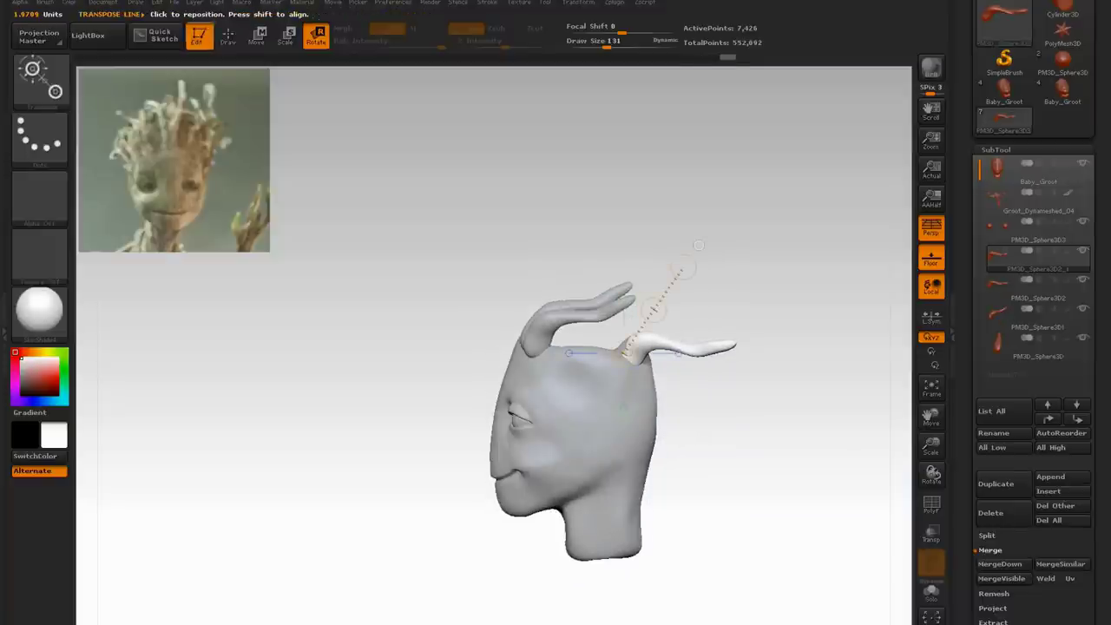
Duplicate the rear branch with Transpose Rotate active and place the copy on the side of the head behind the front branches.
ctrl+drag(654, 310, 587, 304)
mouse_move(564, 261)
shift+mouse_down()
mouse_move(629, 262)
mouse_move(551, 260)
shift+mouse_up()
Reshape the new side branch from several angles with the Move brush at draw size 113 so it sits beside the front branches.
click(40, 80)
click(626, 91)
click(614, 58)
click(614, 44)
drag(614, 58, 758, 57)
click(603, 44)
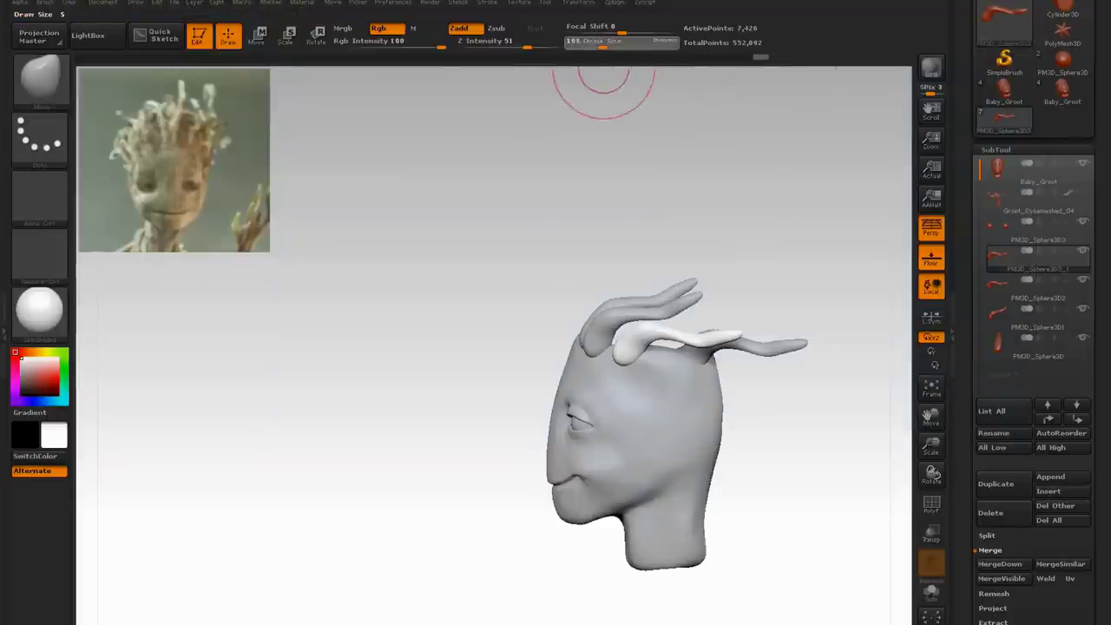
drag(930, 445, 928, 447)
drag(929, 416, 869, 366)
drag(930, 445, 930, 477)
drag(928, 417, 825, 356)
drag(607, 278, 681, 278)
drag(447, 226, 459, 219)
drag(642, 277, 569, 278)
drag(476, 232, 457, 220)
drag(607, 287, 655, 286)
drag(456, 213, 444, 219)
drag(642, 278, 650, 329)
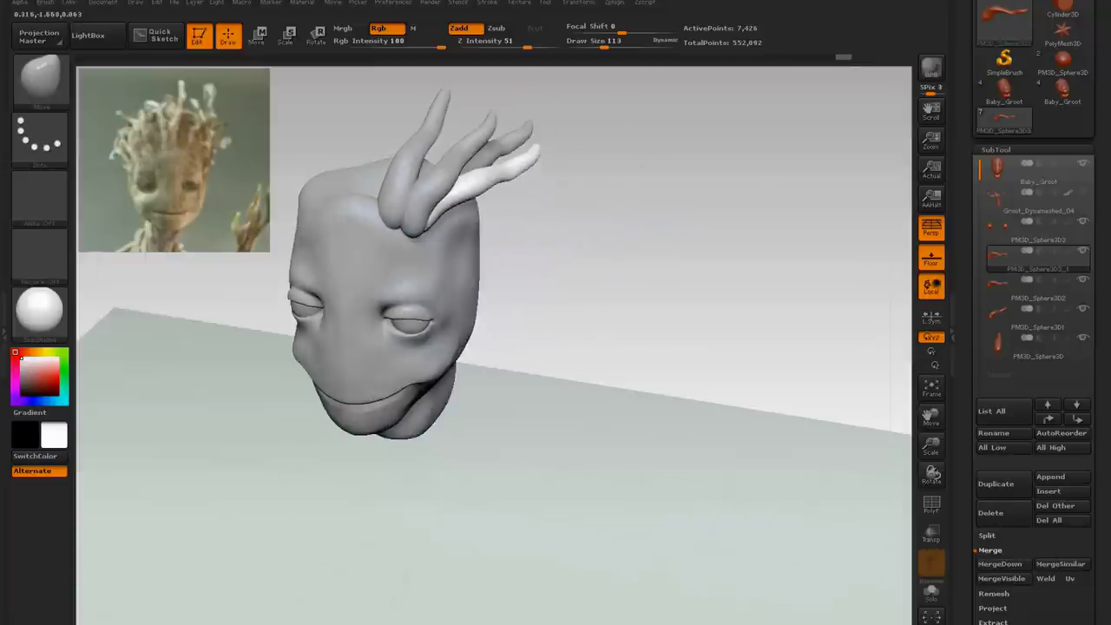
Refine the curve of the side branch with the Move brush at draw size 118.
key(space)
click(426, 192)
drag(445, 188, 423, 174)
drag(642, 330, 599, 282)
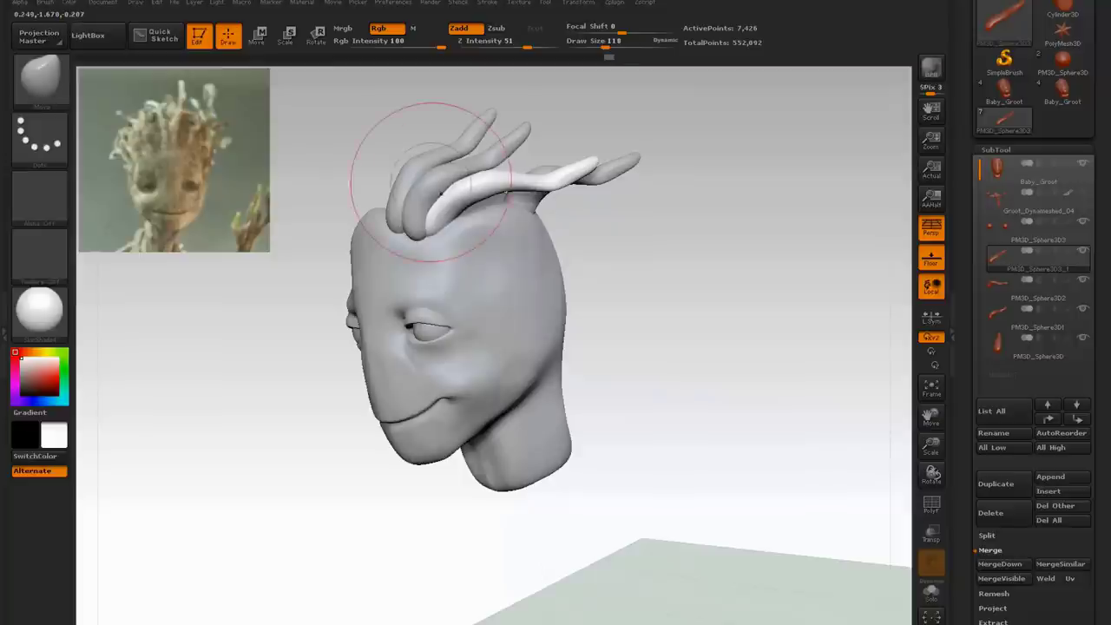
Switch between the front branch subtools to smooth and nudge them together, using the Move brush at draw size 105.
click(597, 43)
alt+click(493, 151)
click(589, 43)
drag(625, 251, 694, 282)
key(ctrl)
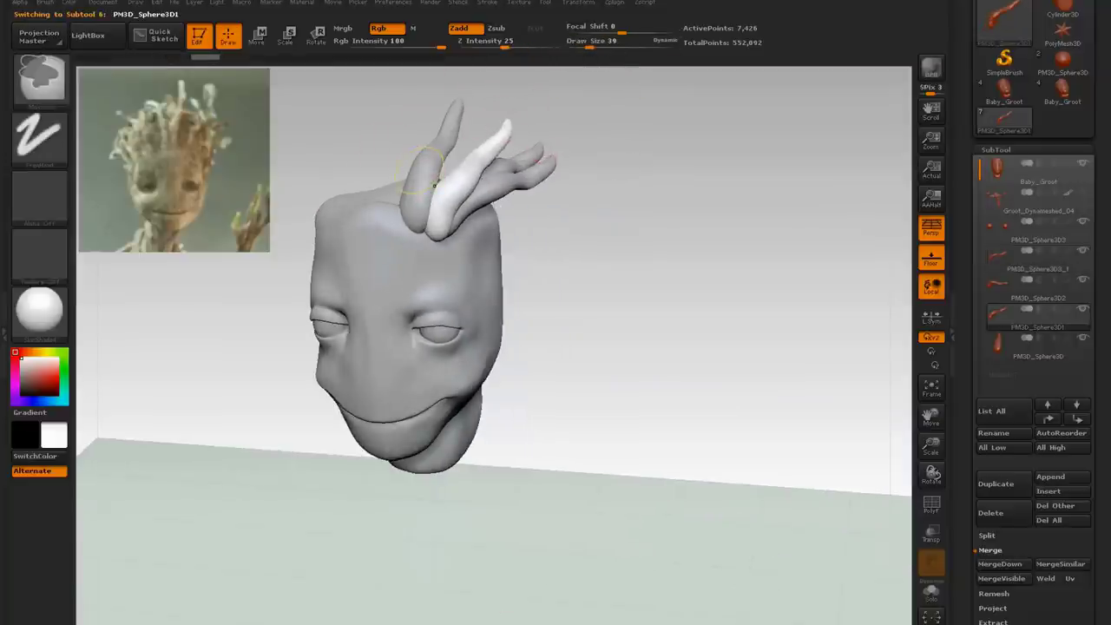
alt+click(422, 166)
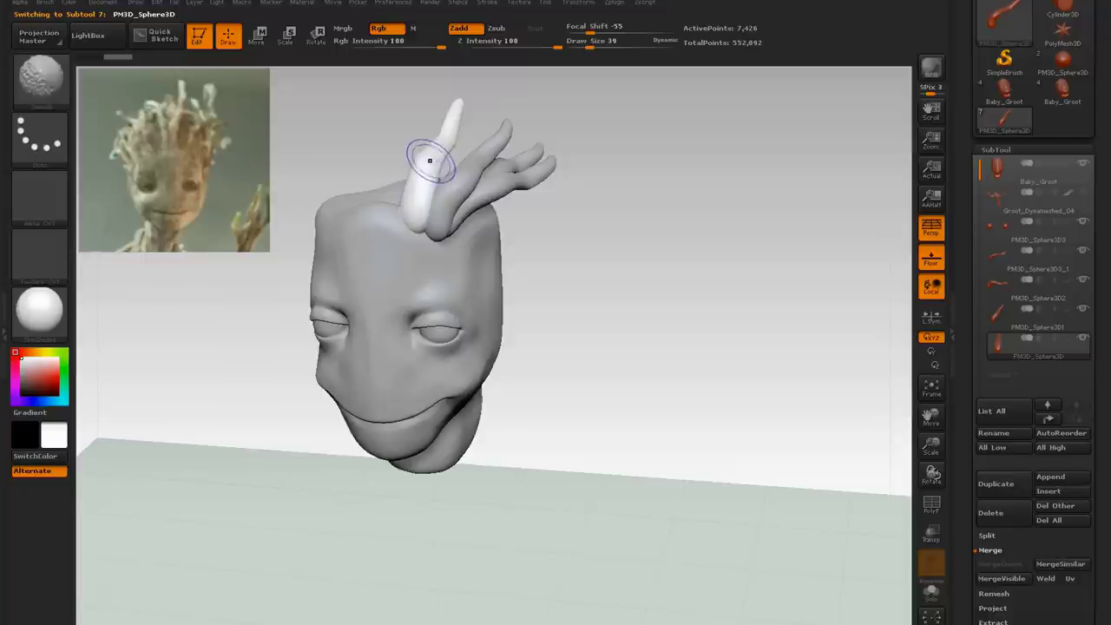
alt+click(488, 184)
mouse_move(488, 183)
shift+mouse_down()
mouse_move(429, 208)
mouse_move(448, 220)
shift+mouse_up()
alt+click(431, 178)
alt+click(458, 198)
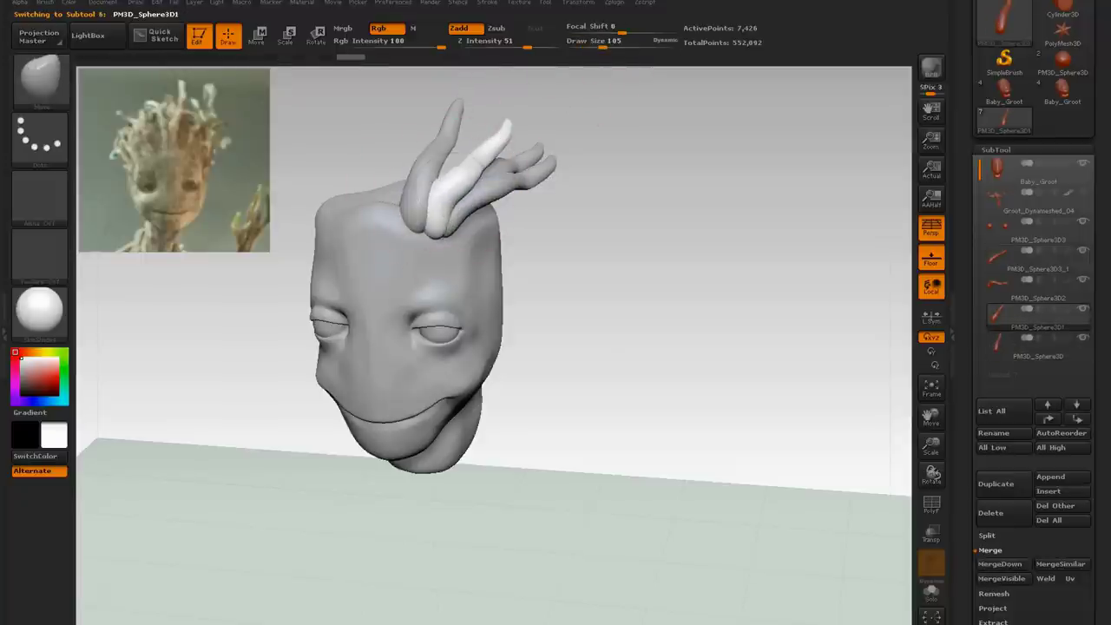
Duplicate the second front branch and shift the copy among the other branches with Transpose Move.
drag(781, 195, 914, 190)
click(1004, 483)
click(40, 78)
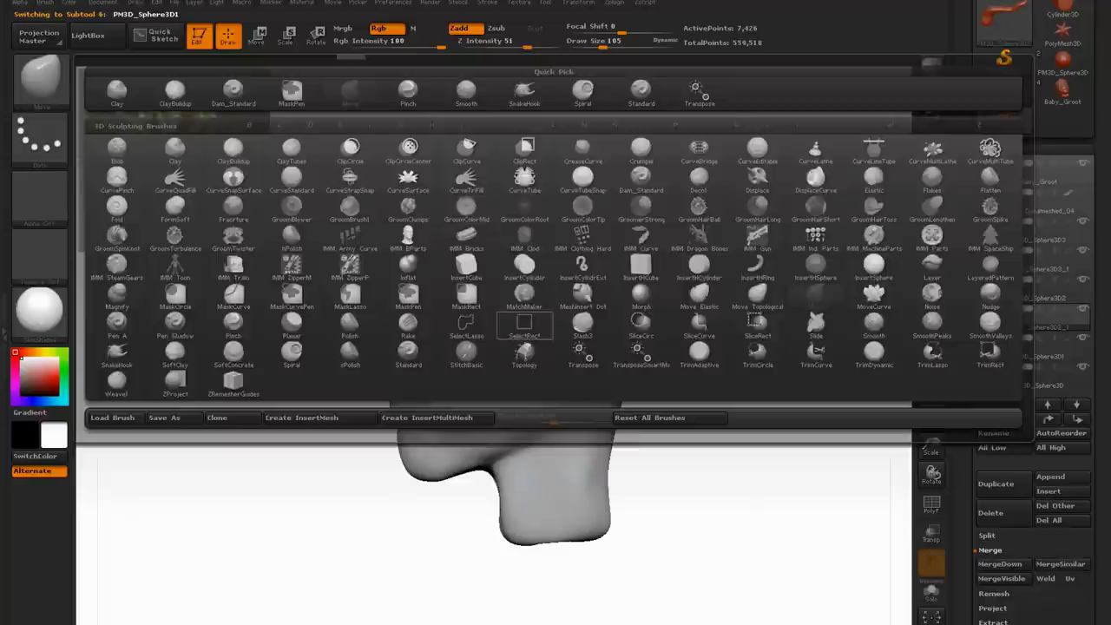
click(257, 36)
drag(473, 179, 513, 194)
drag(521, 113, 496, 114)
drag(546, 237, 593, 185)
drag(676, 130, 772, 134)
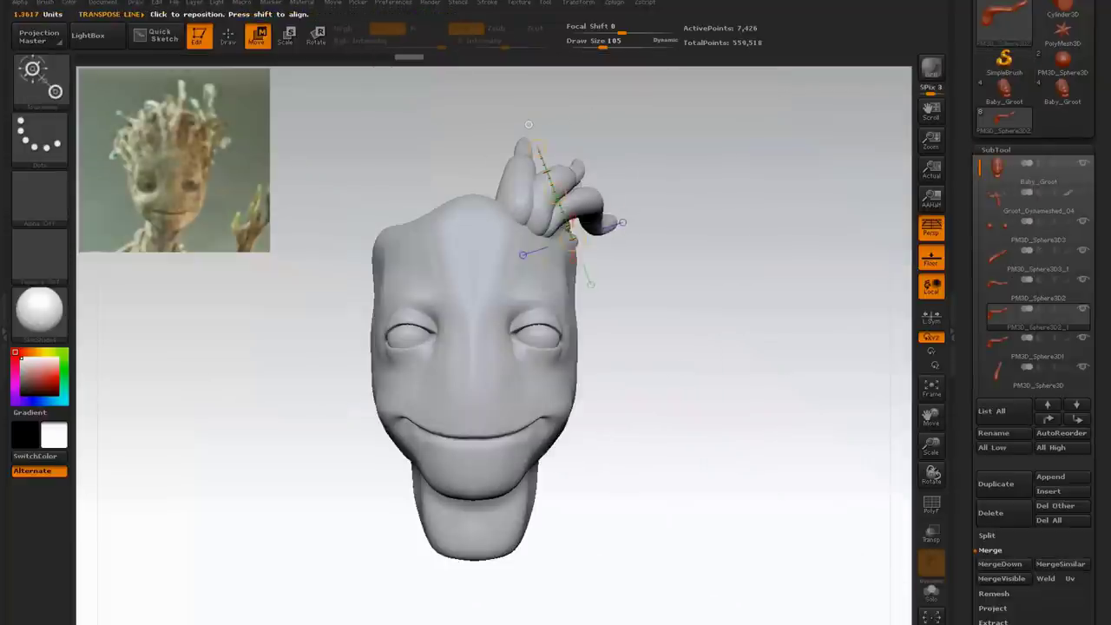
drag(568, 227, 579, 232)
drag(694, 138, 555, 137)
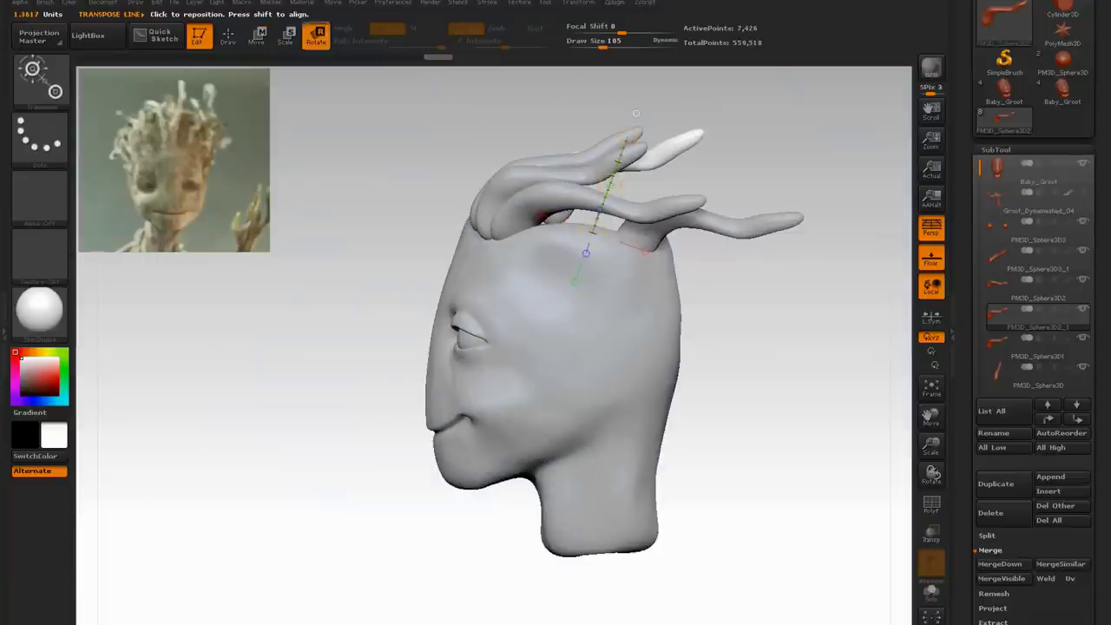
Rotate the copied branch upright and seat its base at the top centre of the forehead.
drag(618, 149, 664, 134)
mouse_move(663, 134)
mouse_down()
mouse_move(579, 62)
mouse_move(625, 86)
mouse_up()
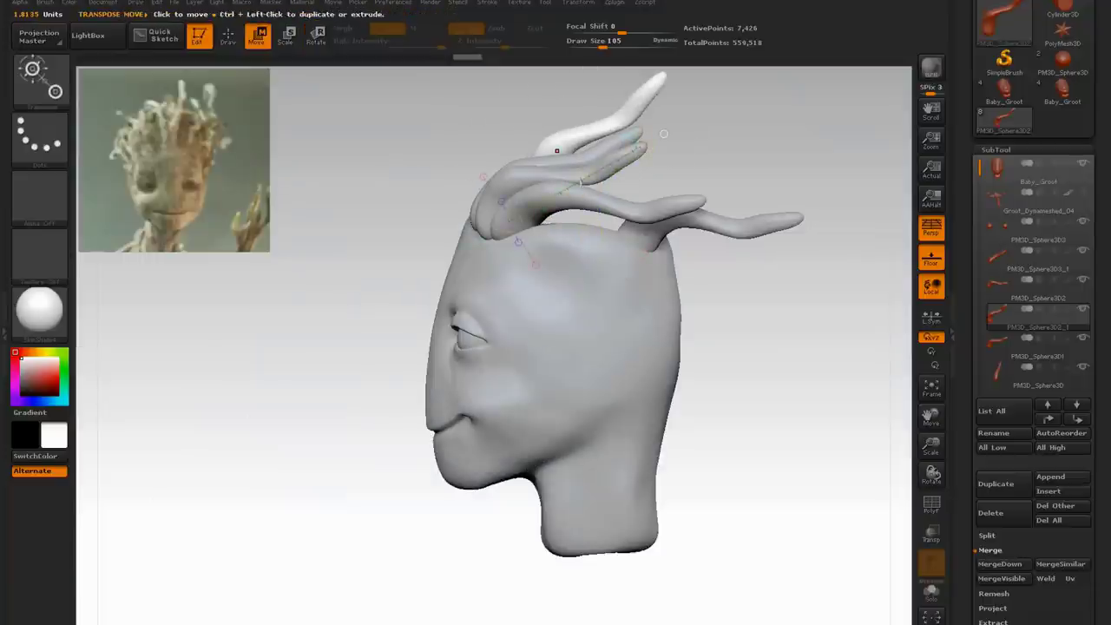
drag(580, 182, 526, 210)
drag(663, 147, 785, 143)
drag(564, 134, 517, 128)
drag(738, 157, 486, 157)
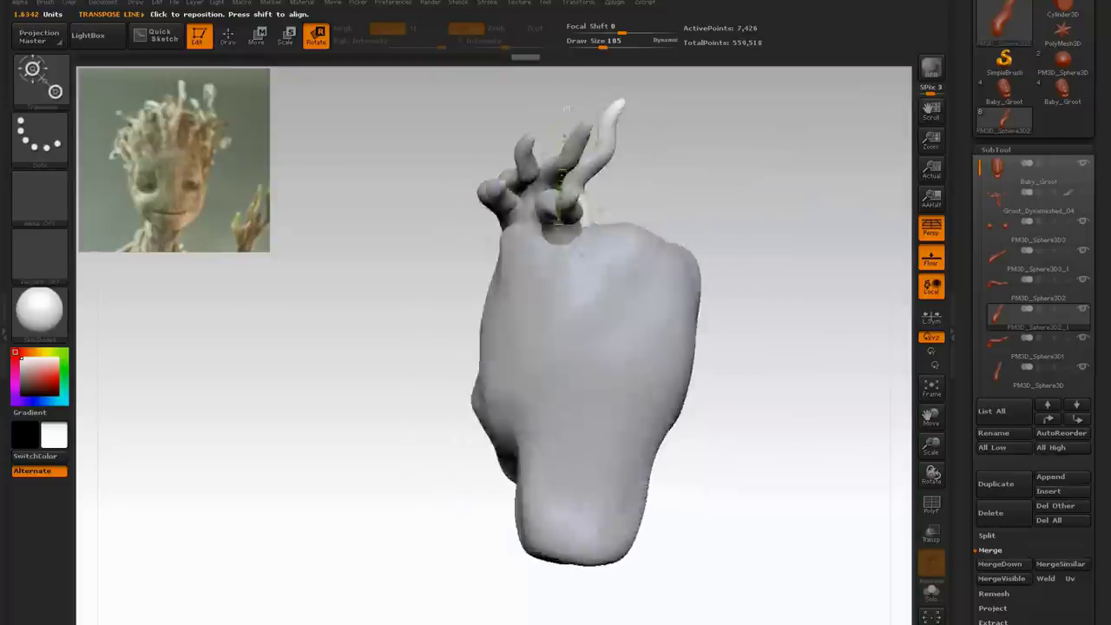
drag(566, 108, 575, 112)
key(w)
drag(547, 168, 555, 168)
drag(737, 156, 677, 160)
Reorder the branch subtools and combine the three side branches into one subtool with MergeDown.
click(1013, 375)
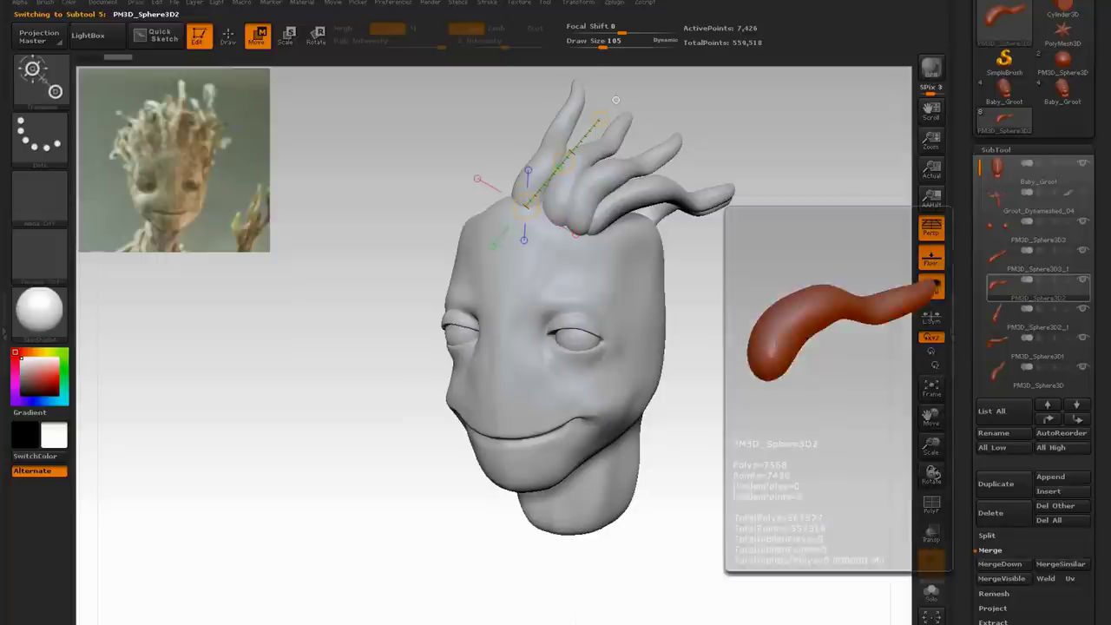
click(1014, 317)
click(1013, 346)
click(1001, 564)
click(861, 590)
click(1048, 419)
click(1013, 259)
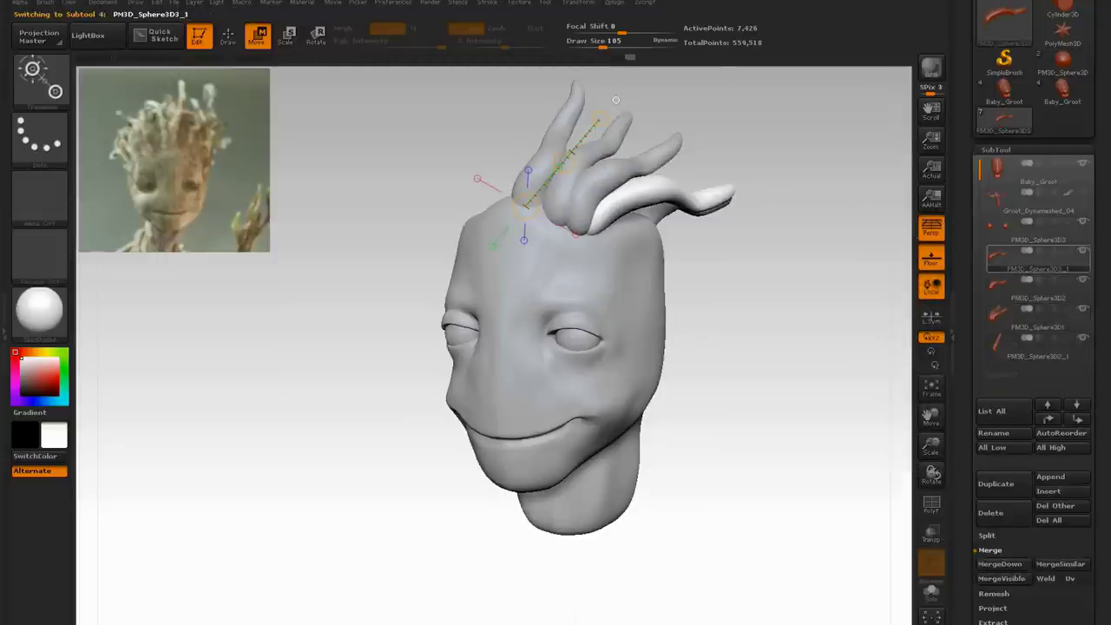
click(1002, 564)
click(862, 588)
Duplicate the merged side branches and mirror the copy across X with the Deformation Mirror.
drag(764, 364, 825, 369)
click(996, 484)
drag(1041, 524, 1041, 339)
click(1007, 547)
click(991, 164)
mouse_move(772, 234)
mouse_down()
mouse_move(764, 286)
mouse_move(771, 230)
mouse_up()
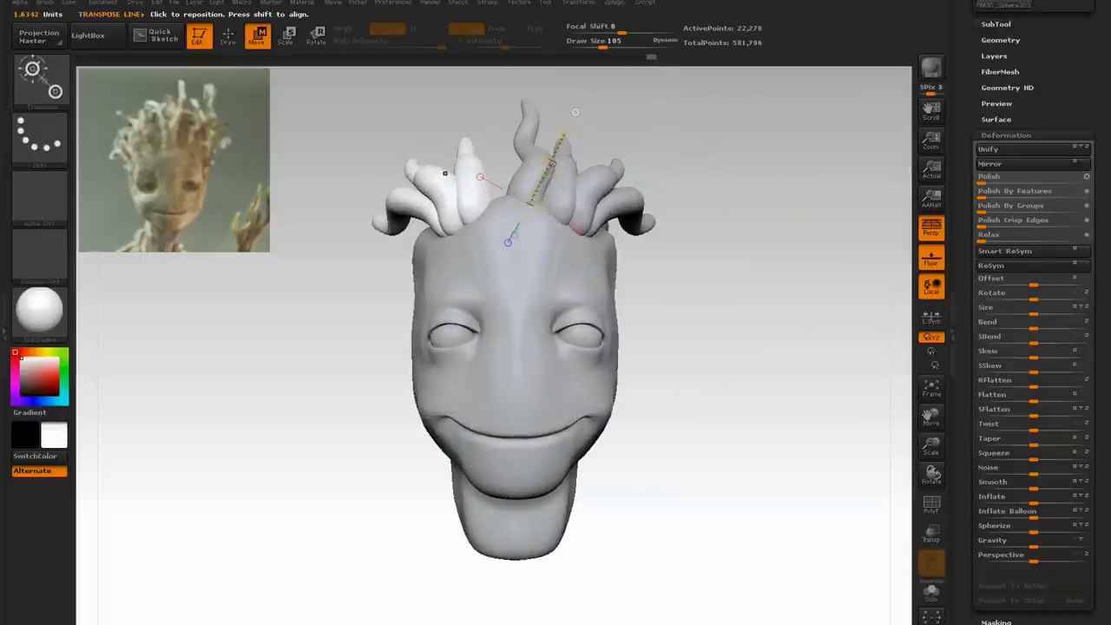
Reshape the mirrored branches with the Move brush at draw size 175 so they differ from the originals.
click(41, 80)
click(814, 296)
click(612, 44)
drag(461, 186, 498, 203)
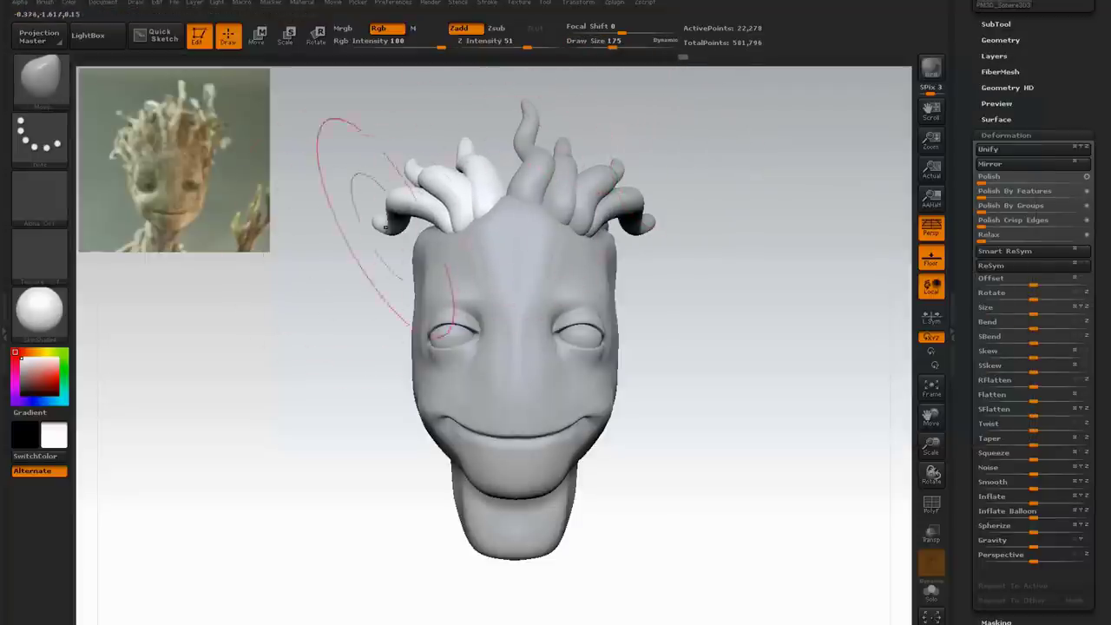
drag(330, 329, 512, 334)
drag(373, 173, 386, 156)
drag(781, 339, 608, 321)
Separate the mirrored branches into their own subtools with Groups Split.
drag(1097, 204, 1097, 331)
click(995, 151)
click(988, 535)
click(1059, 551)
click(862, 576)
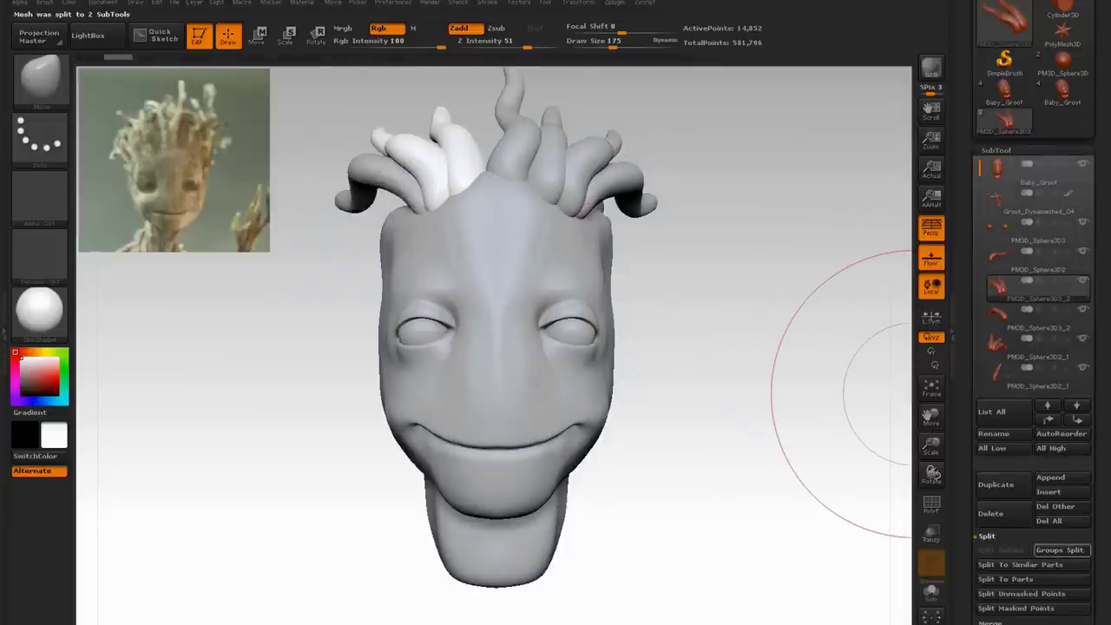
click(1059, 550)
click(863, 576)
Assign Auto Groups to the pair of mirrored branches still joined and divide them with Groups Split.
drag(1097, 564, 1098, 276)
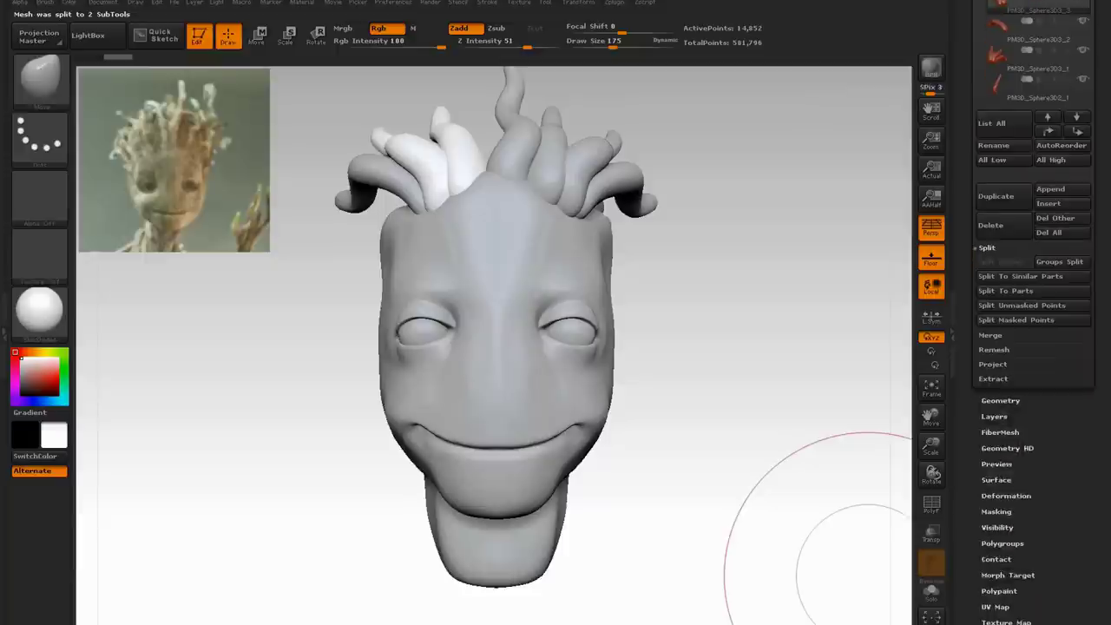
click(1002, 543)
drag(1097, 111, 1097, 231)
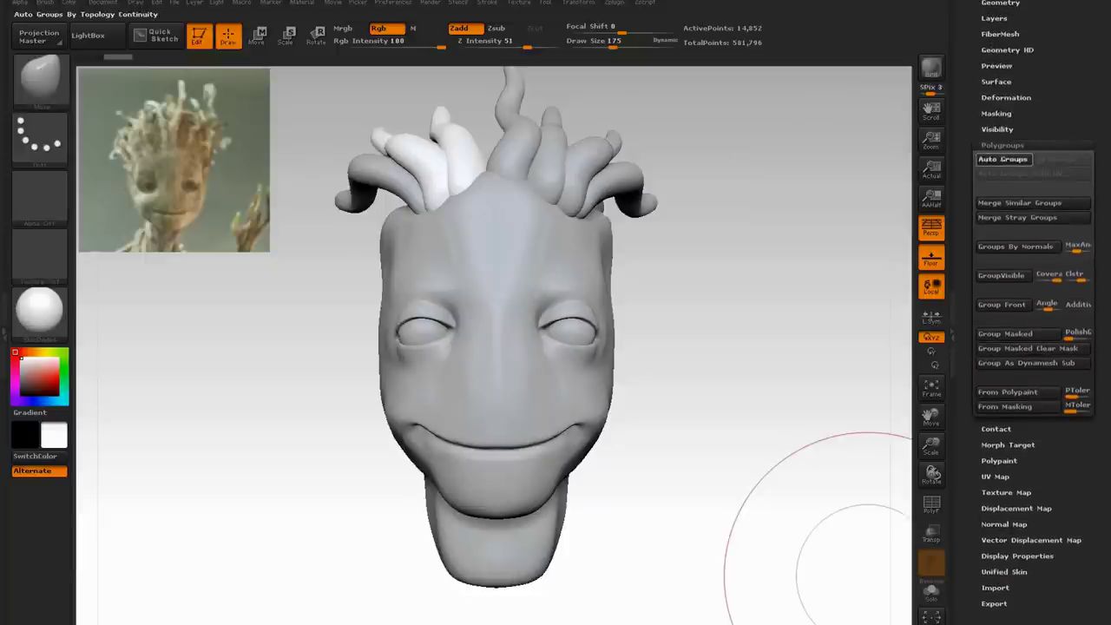
click(1003, 159)
drag(1098, 159, 1098, 318)
click(996, 148)
click(1059, 520)
click(862, 546)
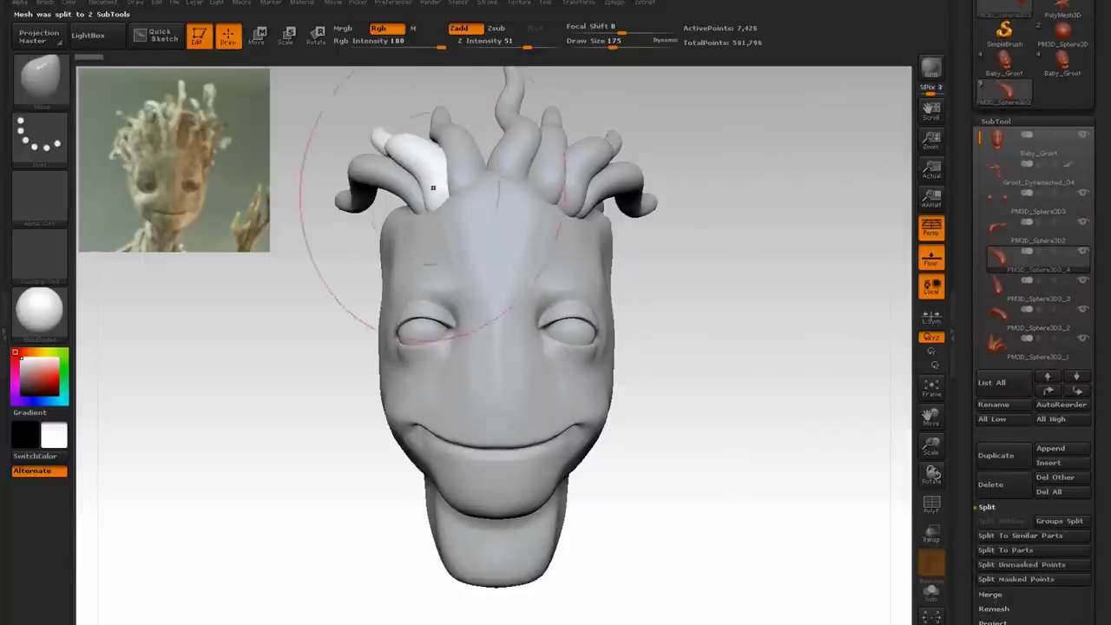
key(w)
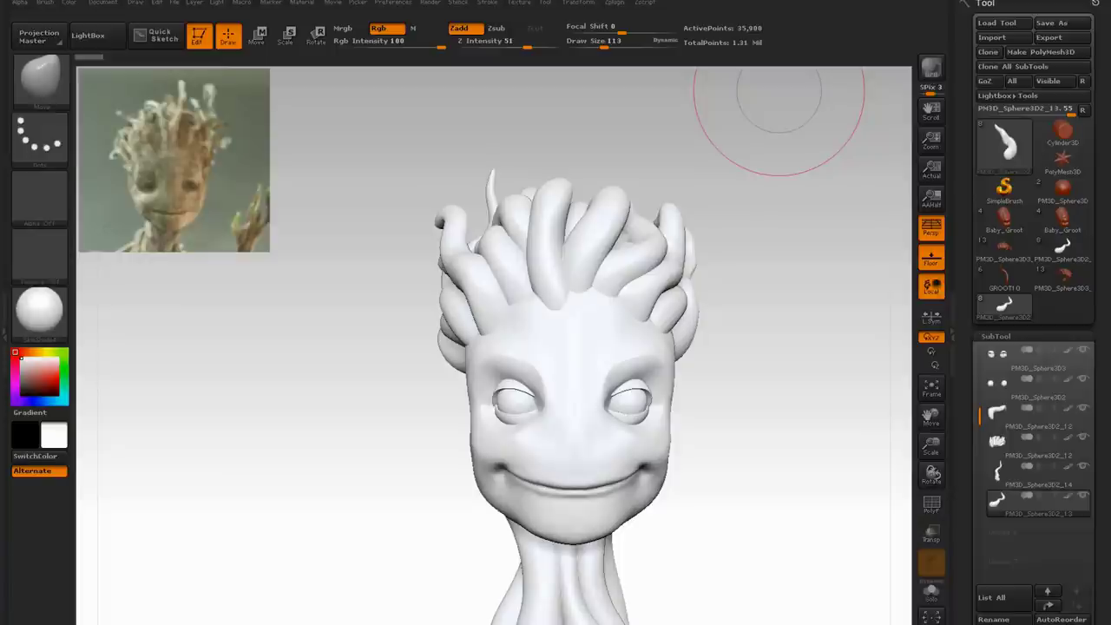
Display the polygroups with Polyframe and split the combined hair branches subtool into individual subtools with Groups Split.
mouse_move(779, 91)
mouse_down()
mouse_move(777, 139)
mouse_move(686, 251)
mouse_move(790, 231)
mouse_up()
drag(801, 379, 646, 379)
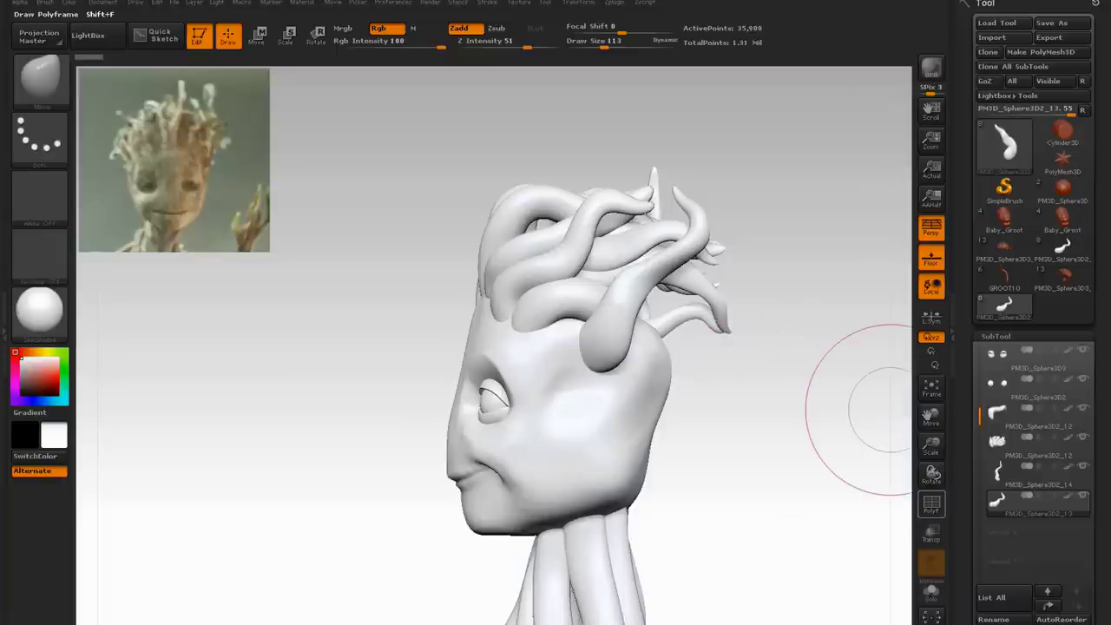
click(931, 504)
mouse_move(815, 369)
mouse_down()
mouse_move(875, 372)
mouse_move(768, 377)
mouse_up()
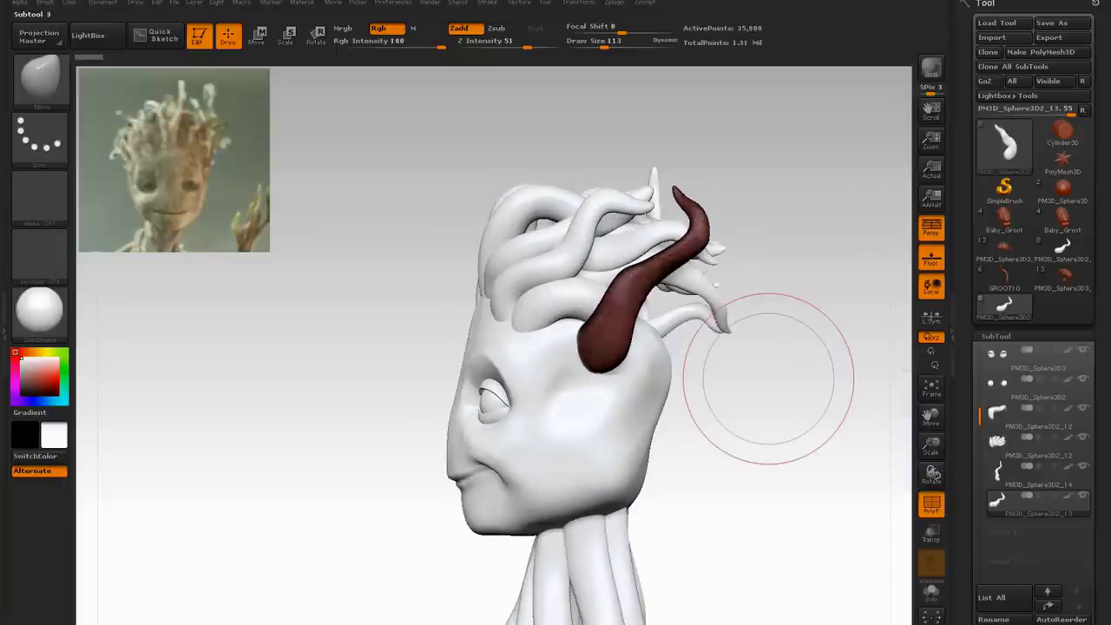
drag(814, 428, 860, 428)
drag(966, 486, 966, 90)
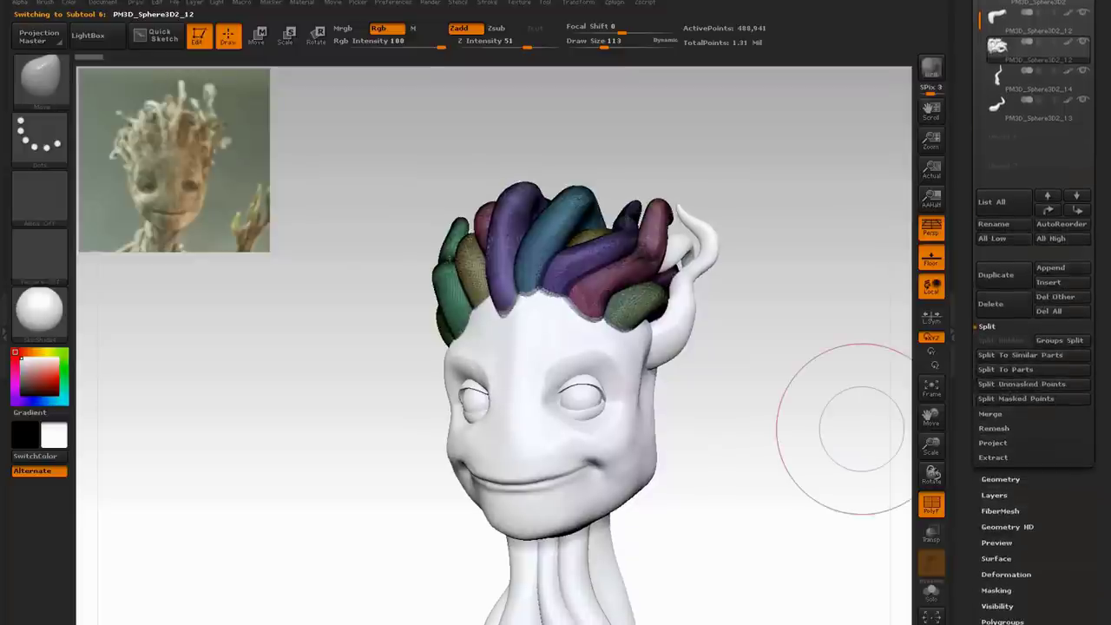
click(1058, 340)
click(862, 367)
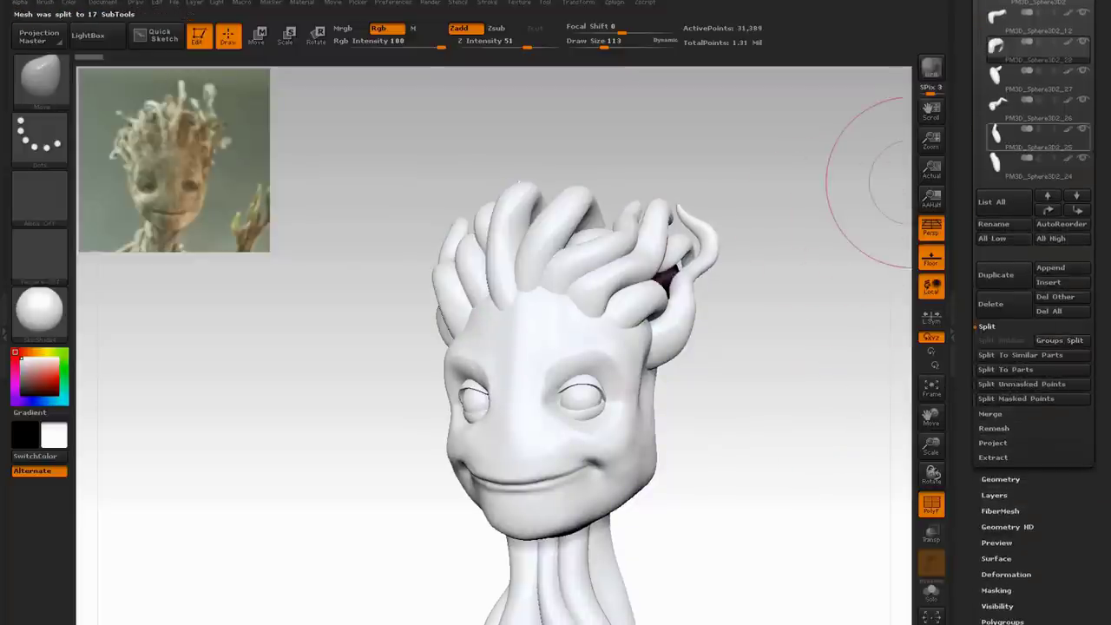
Hide the floor grid, duplicate the side hair branch, and move the copy out behind the head with Transpose.
drag(606, 44, 599, 44)
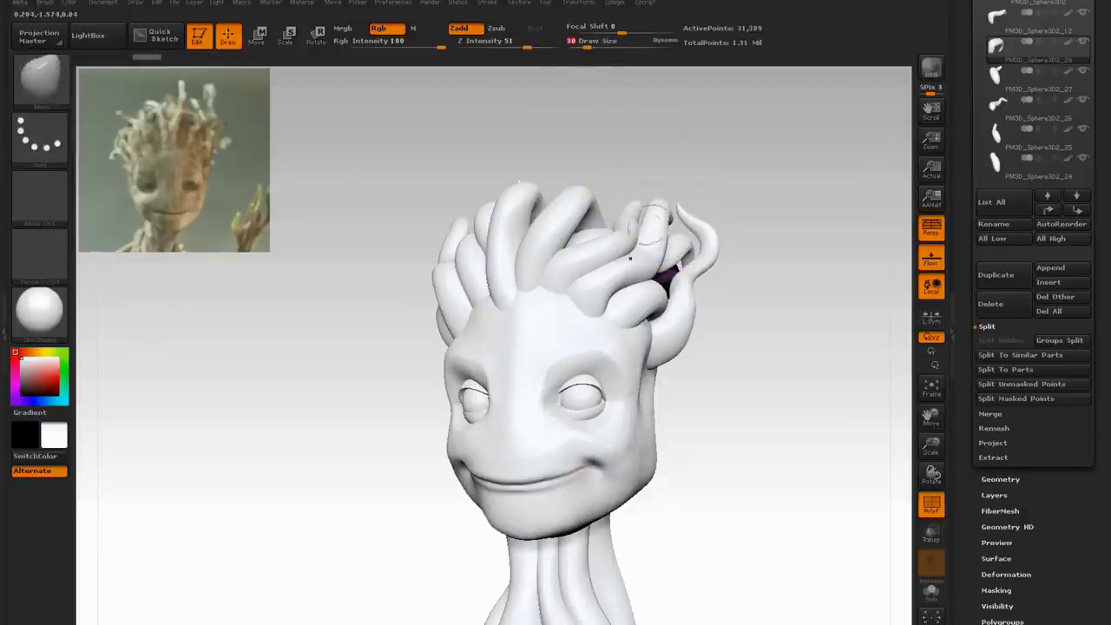
drag(867, 261, 785, 286)
click(930, 257)
click(1003, 275)
click(40, 80)
click(583, 355)
mouse_move(612, 279)
mouse_down()
mouse_move(686, 220)
mouse_move(724, 271)
mouse_up()
drag(689, 309, 750, 234)
mouse_move(751, 234)
mouse_down()
mouse_move(763, 249)
mouse_move(770, 373)
mouse_move(787, 331)
mouse_up()
drag(718, 274, 760, 309)
Rotate the copied branch so its thick end points down, turn off Polyframe, and move it against the back of the head.
key(r)
drag(816, 374, 766, 283)
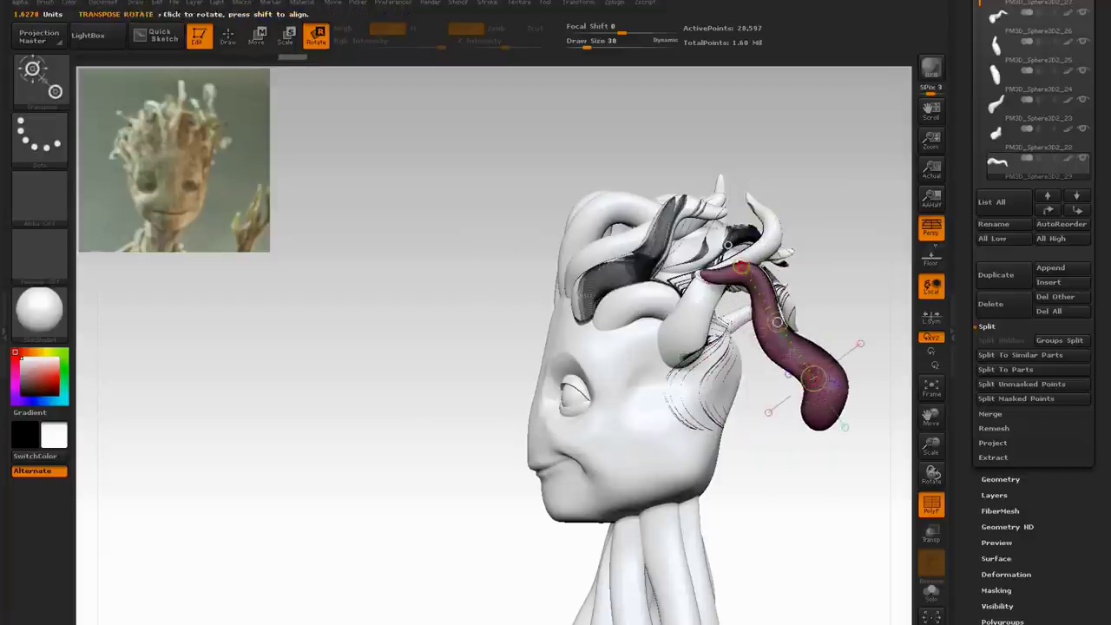
drag(795, 230, 902, 264)
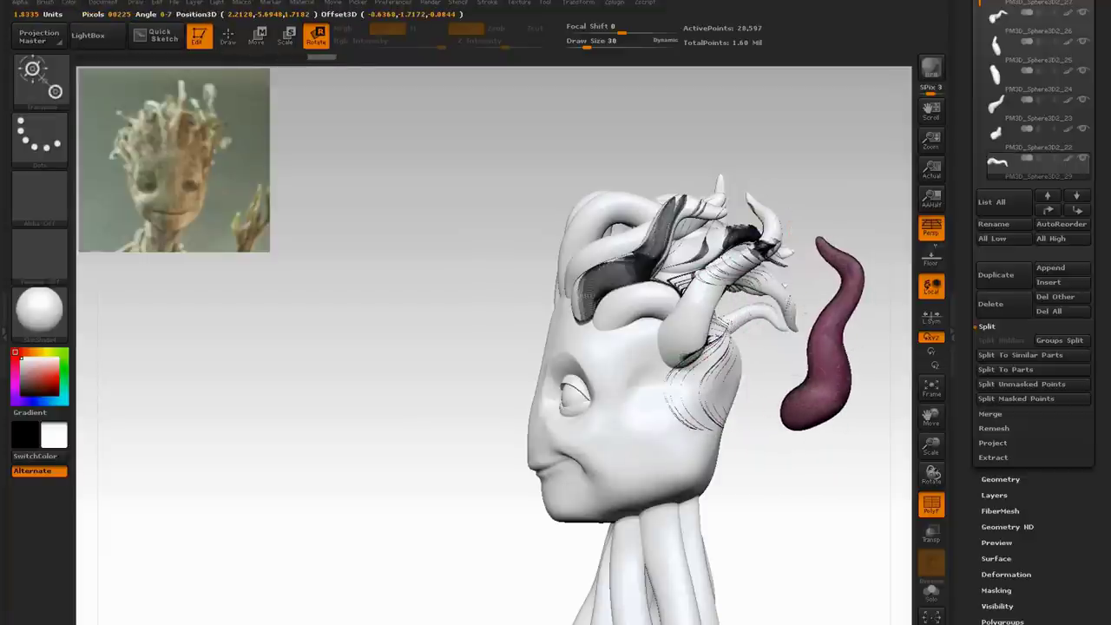
click(931, 504)
drag(804, 304, 720, 262)
drag(796, 232, 812, 382)
key(ctrl+z)
drag(784, 285, 642, 276)
drag(756, 224, 739, 347)
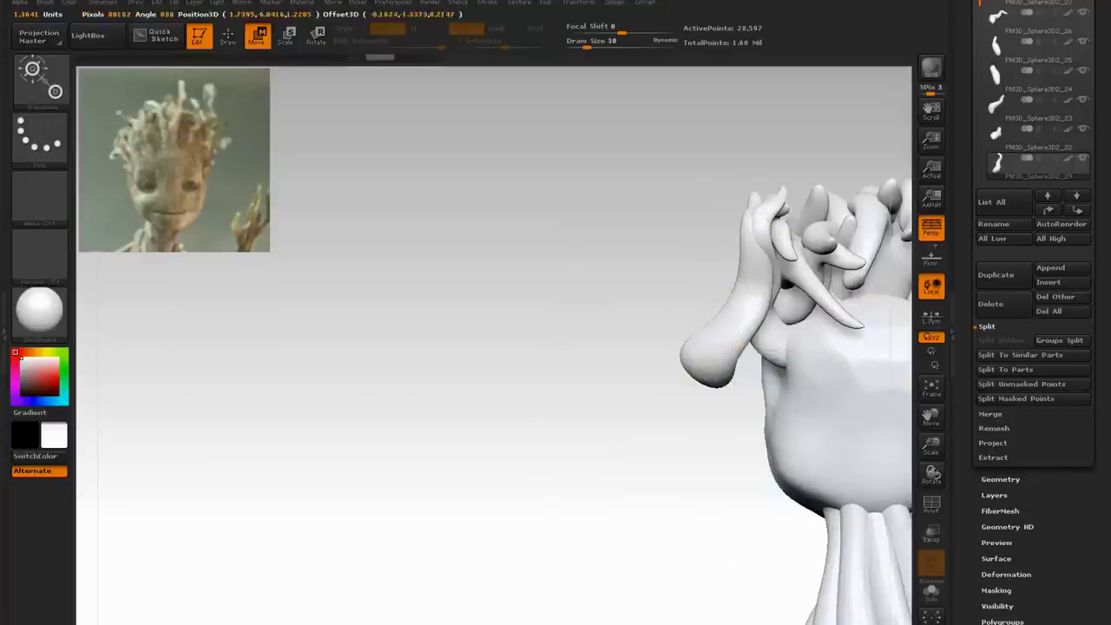
Adjust the copied branch's rotation and position from behind so its base sits on the back of the head.
key(r)
drag(927, 415, 556, 354)
drag(366, 139, 351, 142)
key(w)
drag(338, 230, 407, 226)
mouse_move(694, 287)
mouse_down()
mouse_move(807, 286)
mouse_move(738, 284)
mouse_move(727, 272)
mouse_up()
Switch to the Move brush and adjust its draw size for reshaping the copied branch at the back of the head.
key(b)
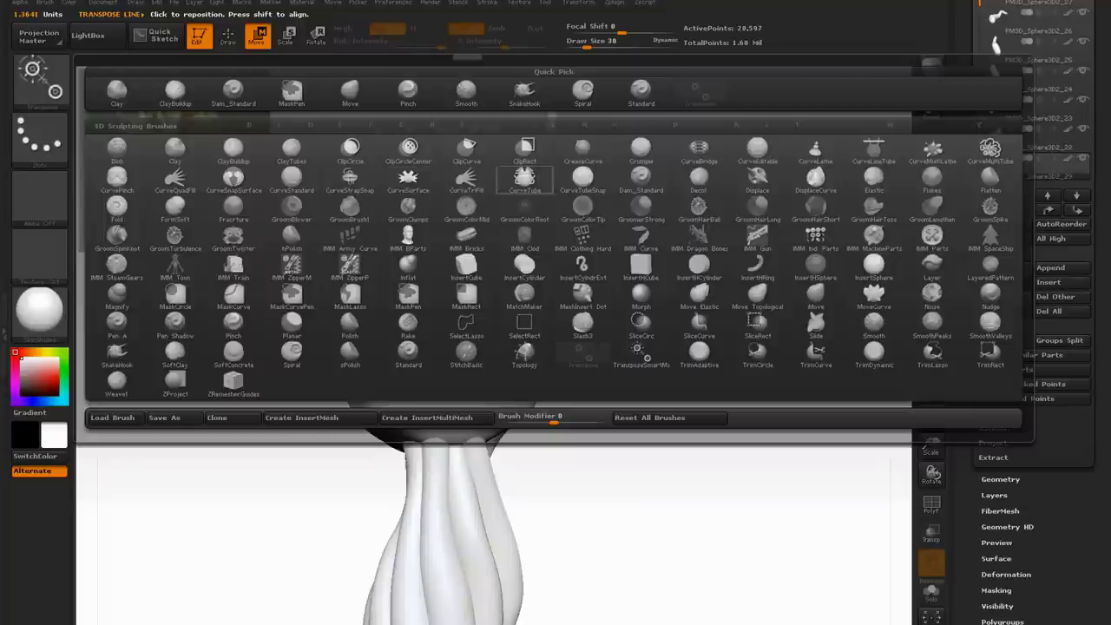
click(466, 93)
drag(603, 43, 605, 44)
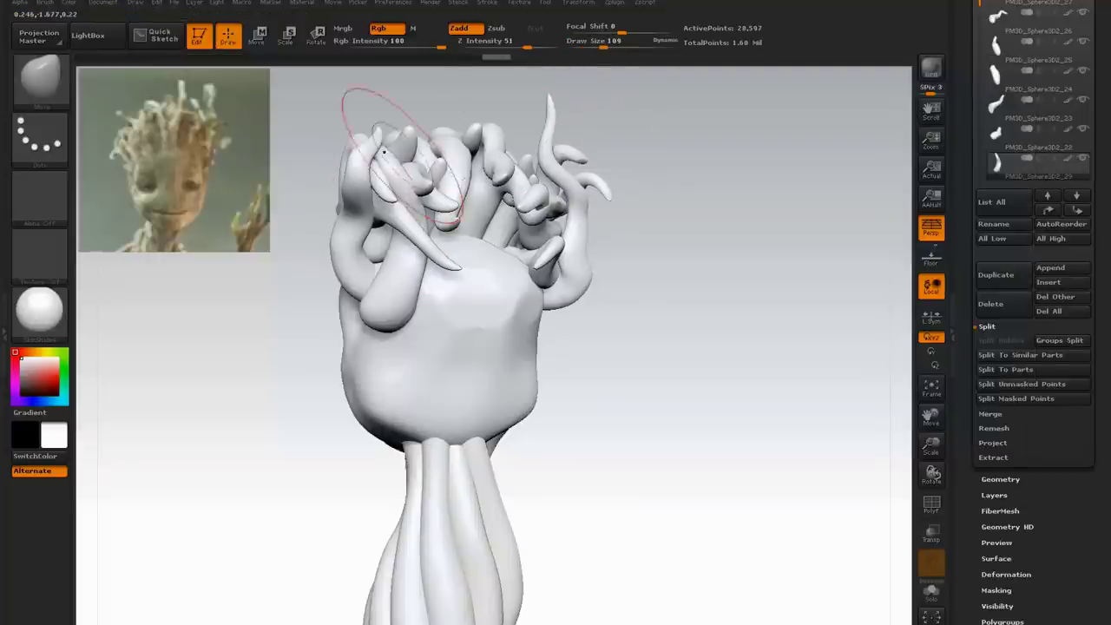
mouse_move(694, 286)
mouse_down()
mouse_move(738, 356)
mouse_move(703, 348)
mouse_up()
drag(603, 43, 591, 44)
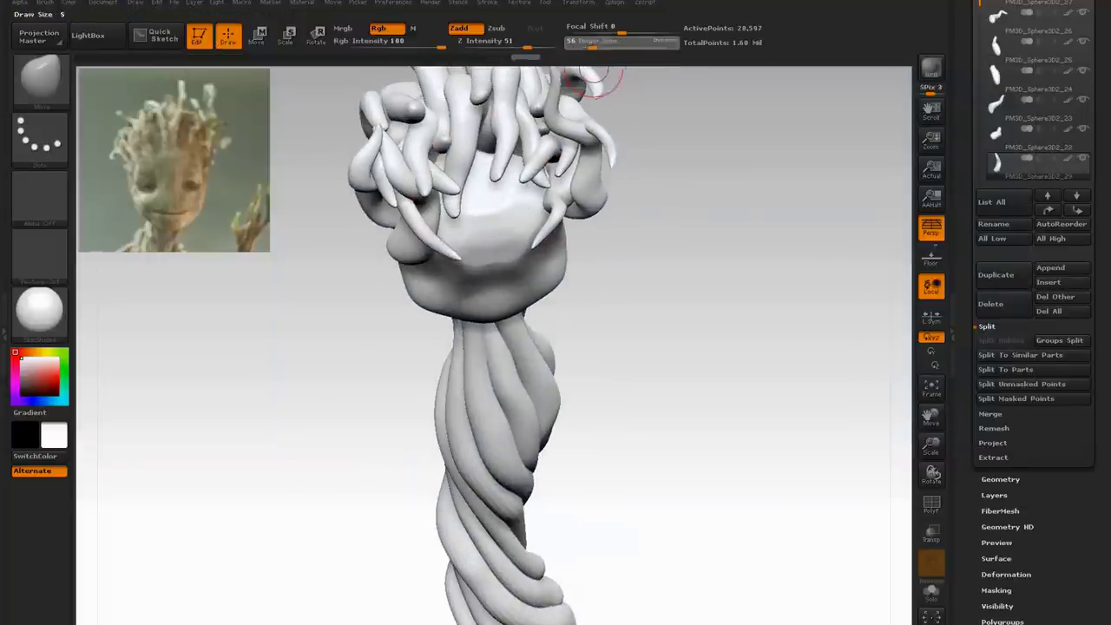
Display Polyframe, select the short curved branch among the back hair, and nudge it with the Move brush.
key(shift+f)
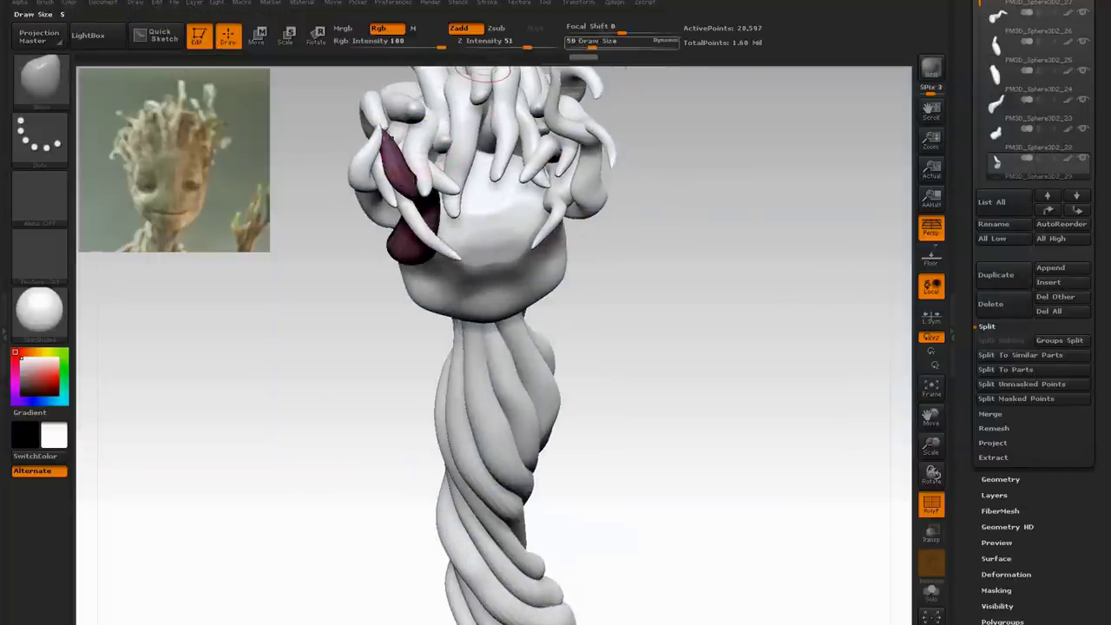
alt+click(417, 141)
drag(406, 180, 411, 178)
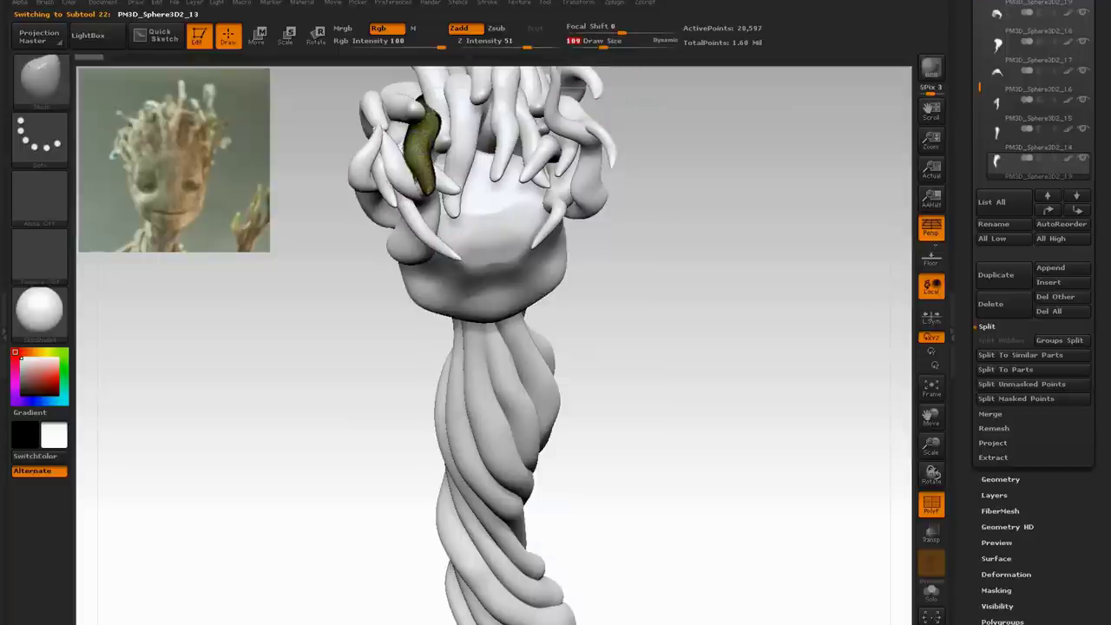
drag(931, 418, 997, 475)
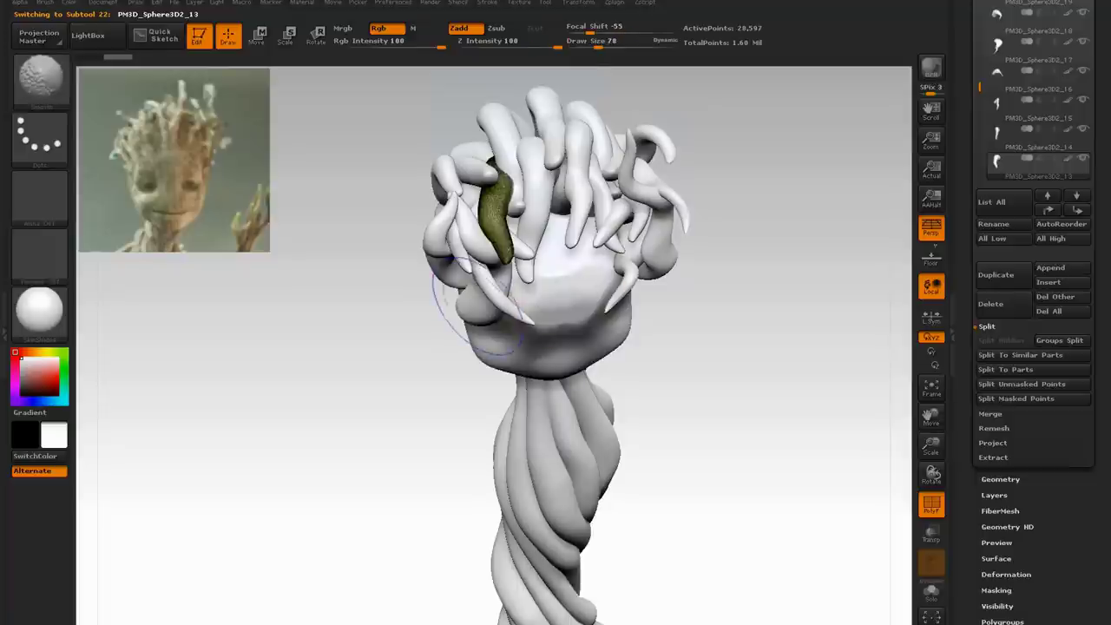
Select the long pointed branch at the back of the head and reshape it with the Move brush at draw size 75.
alt+click(473, 305)
drag(424, 385, 423, 318)
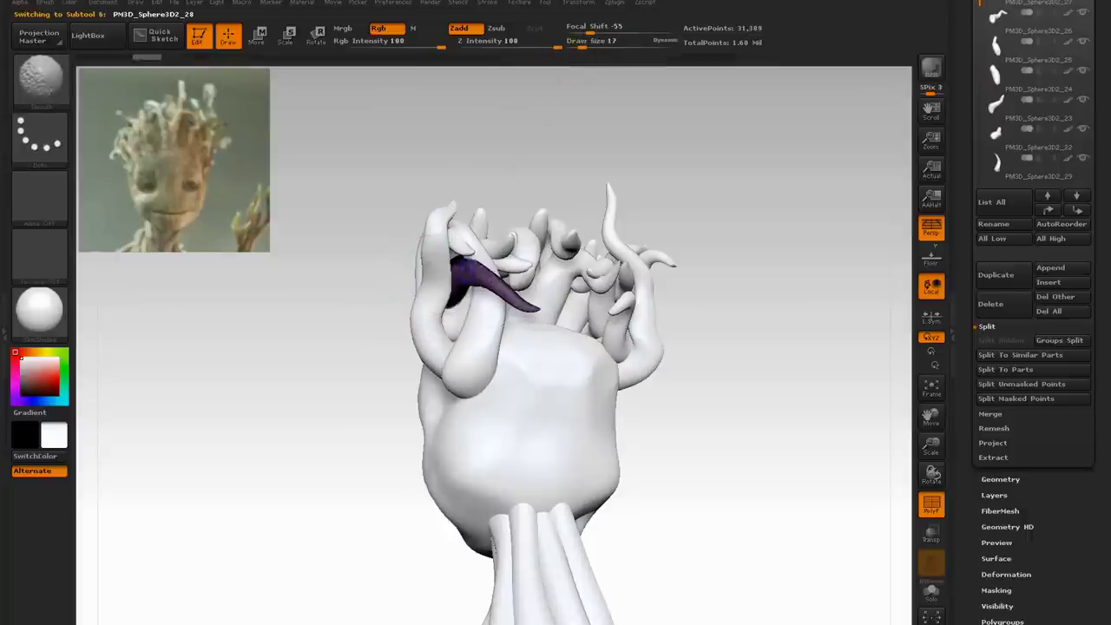
drag(585, 42, 599, 61)
drag(404, 295, 380, 340)
mouse_move(409, 379)
mouse_down()
mouse_move(425, 401)
mouse_move(428, 387)
mouse_up()
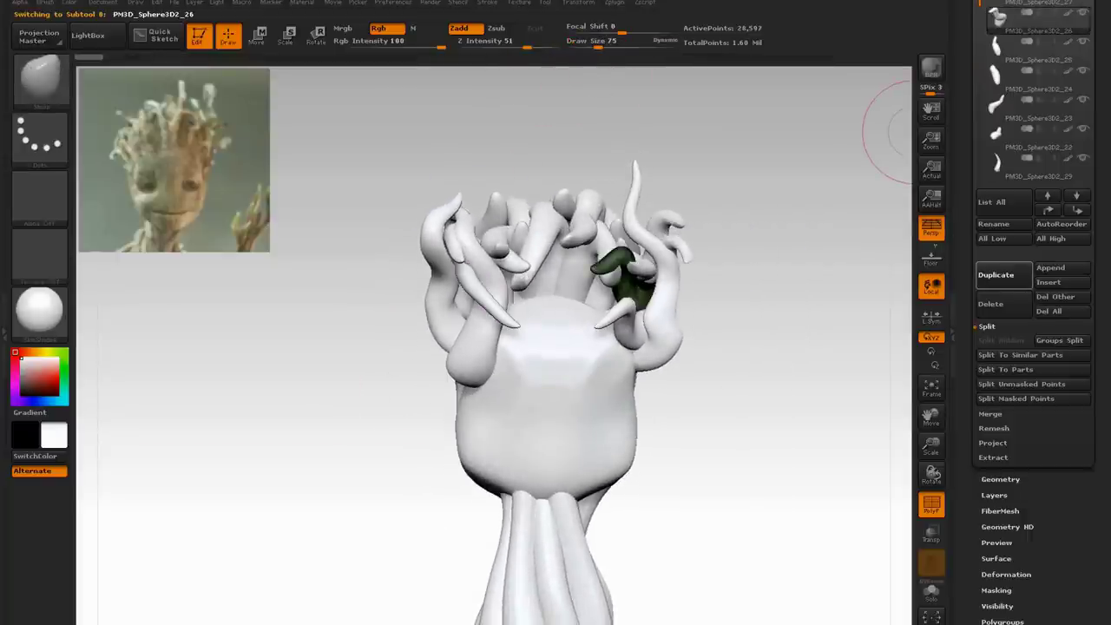
Duplicate the curled hair branch on the opposite side and move the copy out behind the head with Transpose.
key(b)
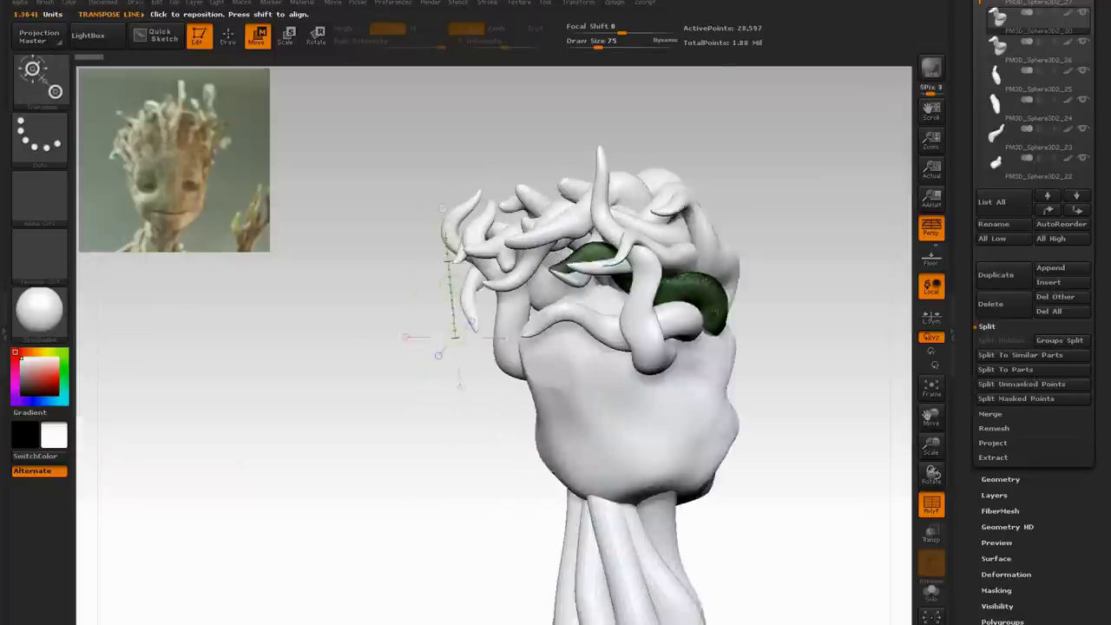
drag(434, 400, 347, 377)
drag(568, 278, 489, 239)
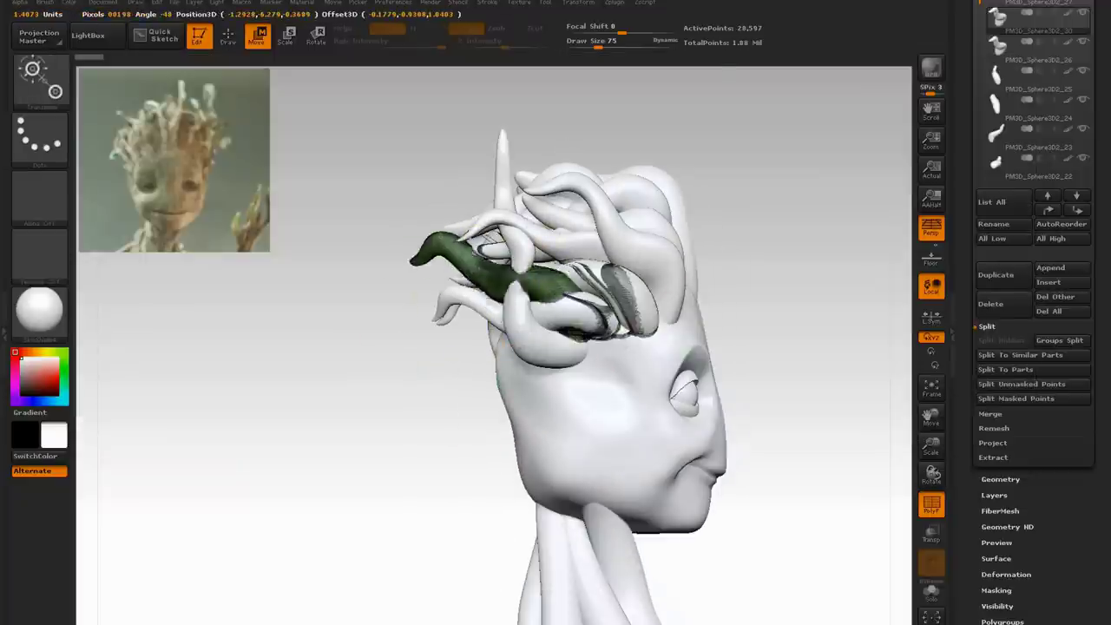
drag(700, 269, 642, 324)
mouse_move(506, 371)
mouse_down()
mouse_move(393, 300)
mouse_move(484, 298)
mouse_move(481, 207)
mouse_up()
Turn off Polyframe and rotate the copied branch until its tip points up and its thick end meets the head.
key(shift+f)
drag(499, 341, 484, 345)
drag(501, 387, 491, 264)
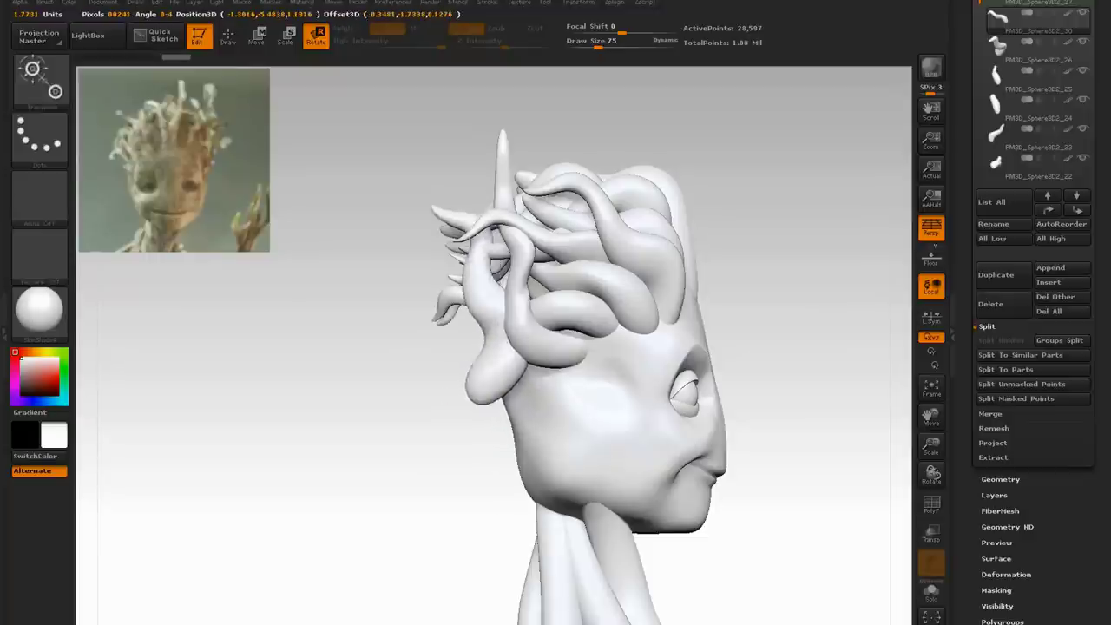
drag(490, 347, 505, 344)
drag(512, 362, 502, 198)
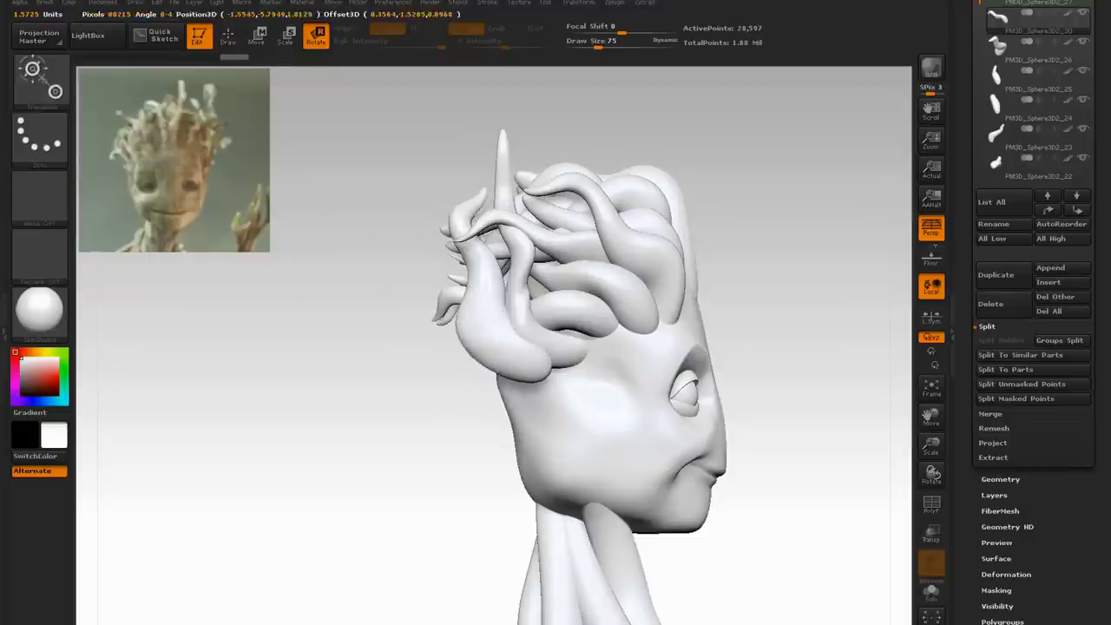
Adjust the copied branch's rotation and position so its base sits against the back of the head below the other branches.
key(w)
drag(365, 347, 568, 347)
drag(504, 330, 488, 199)
key(r)
key(w)
drag(496, 264, 489, 267)
mouse_move(227, 282)
mouse_down()
mouse_move(314, 272)
mouse_move(150, 271)
mouse_up()
Switch to the Move brush with a draw size of 118 and check the hair crown from the front.
key(b)
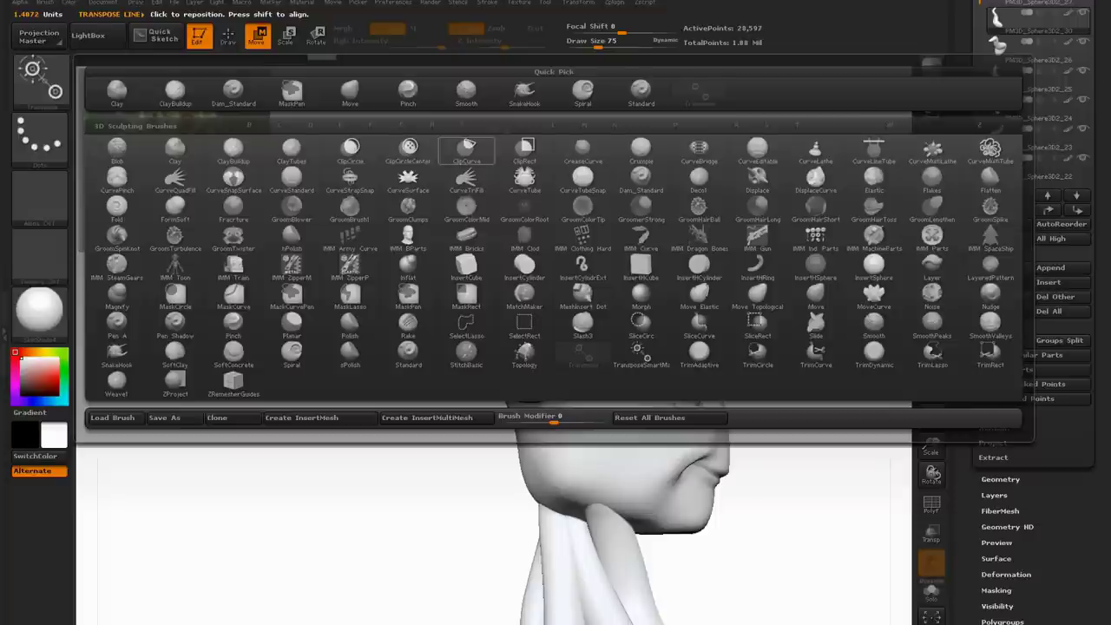
click(350, 93)
click(605, 43)
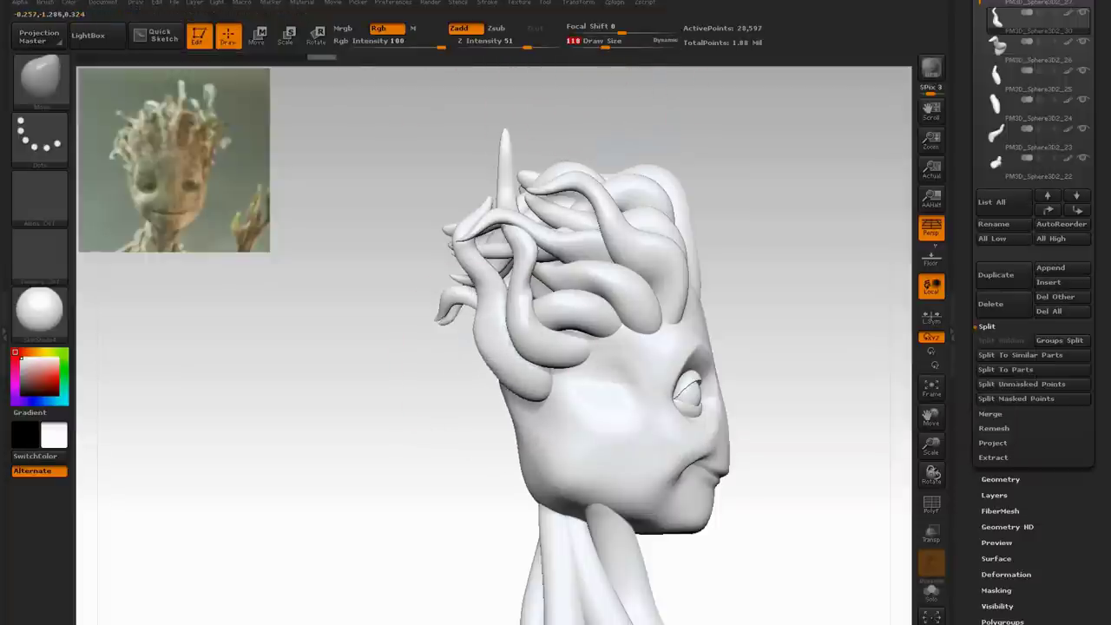
drag(177, 286, 314, 275)
drag(677, 318, 382, 314)
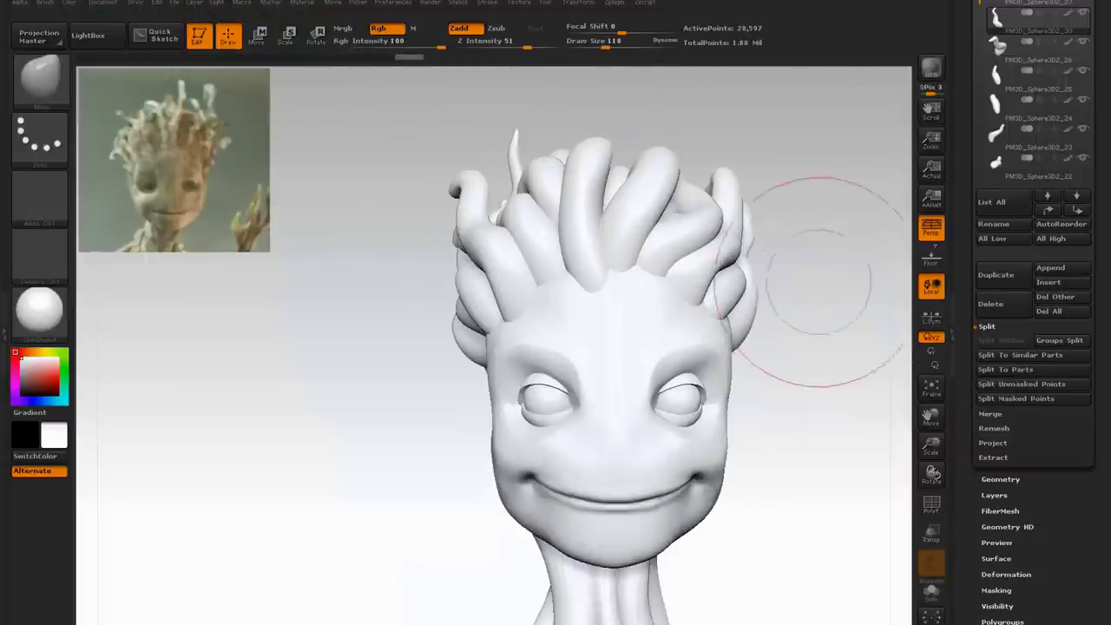
drag(819, 280, 556, 291)
Examine the hair crown from several sides, selecting its branch subtools one after another.
alt+click(489, 298)
drag(781, 347, 677, 364)
alt+click(446, 327)
alt+click(434, 415)
alt+click(384, 288)
alt+click(330, 385)
alt+click(484, 496)
alt+click(433, 338)
alt+click(357, 338)
drag(780, 261, 711, 260)
alt+click(238, 521)
alt+click(382, 235)
alt+click(395, 355)
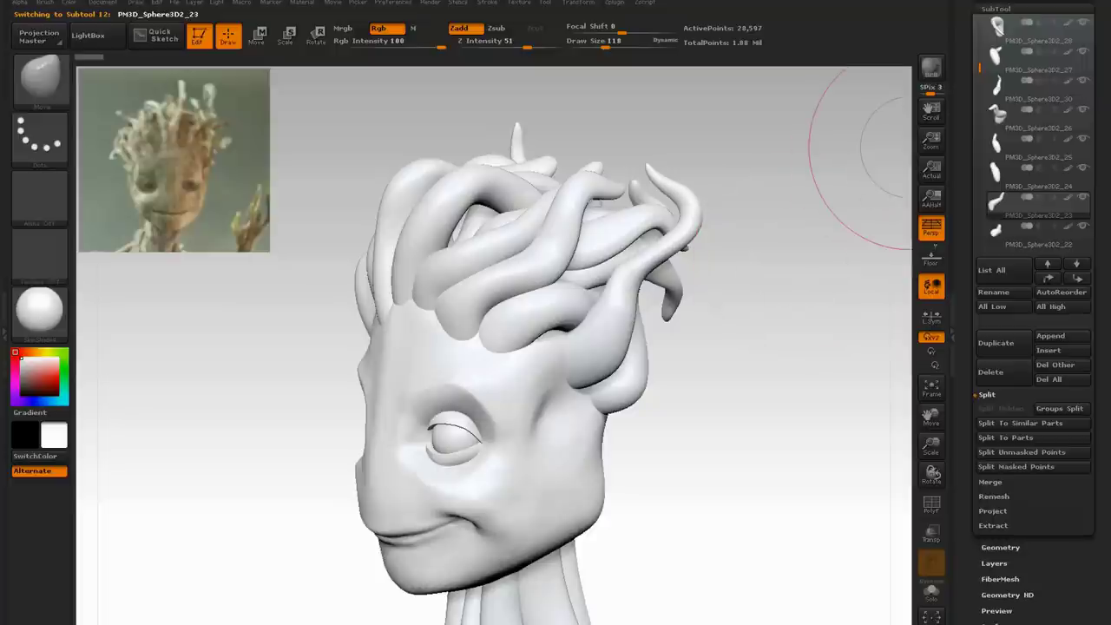
Display Polyframe, select the first hair branch subtool, and merge all hair branches below it into one subtool with MergeDown.
click(1024, 87)
click(924, 500)
drag(767, 338, 788, 397)
drag(980, 68, 980, 35)
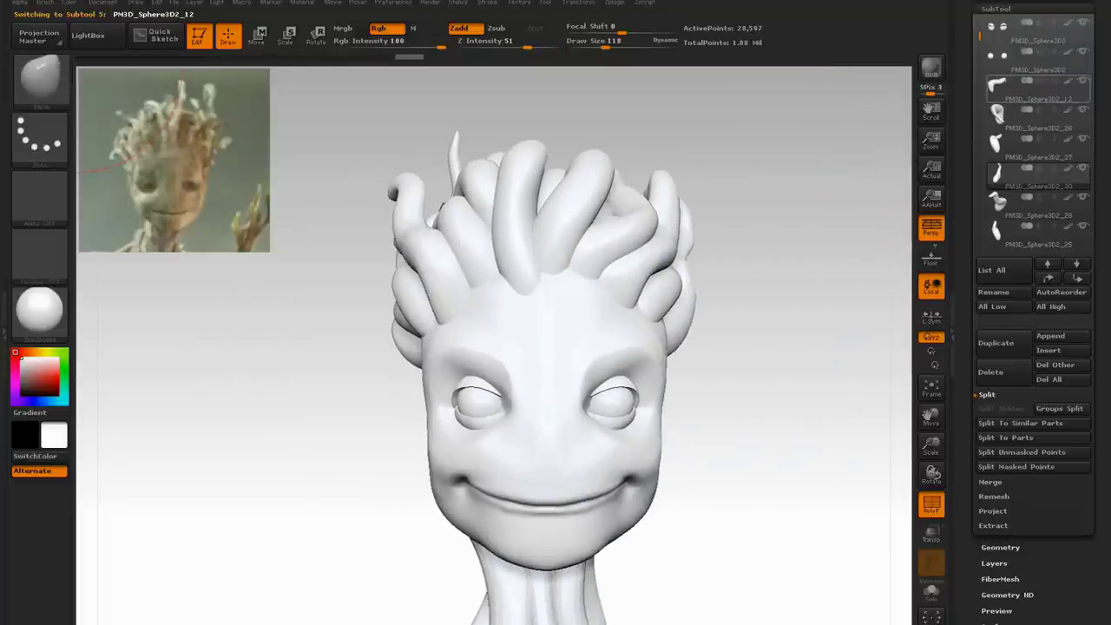
click(990, 481)
click(999, 423)
click(999, 424)
click(999, 422)
click(999, 424)
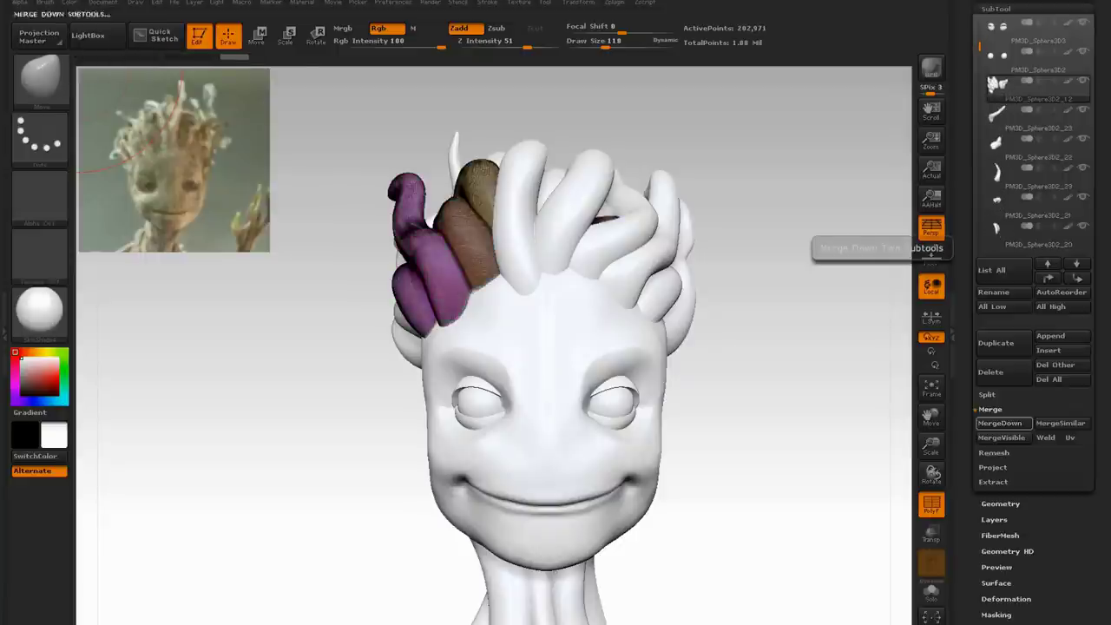
click(1000, 424)
click(1000, 423)
click(999, 423)
click(999, 423)
click(999, 423)
click(1000, 423)
click(1000, 423)
click(1000, 423)
click(1000, 423)
click(999, 423)
click(1000, 423)
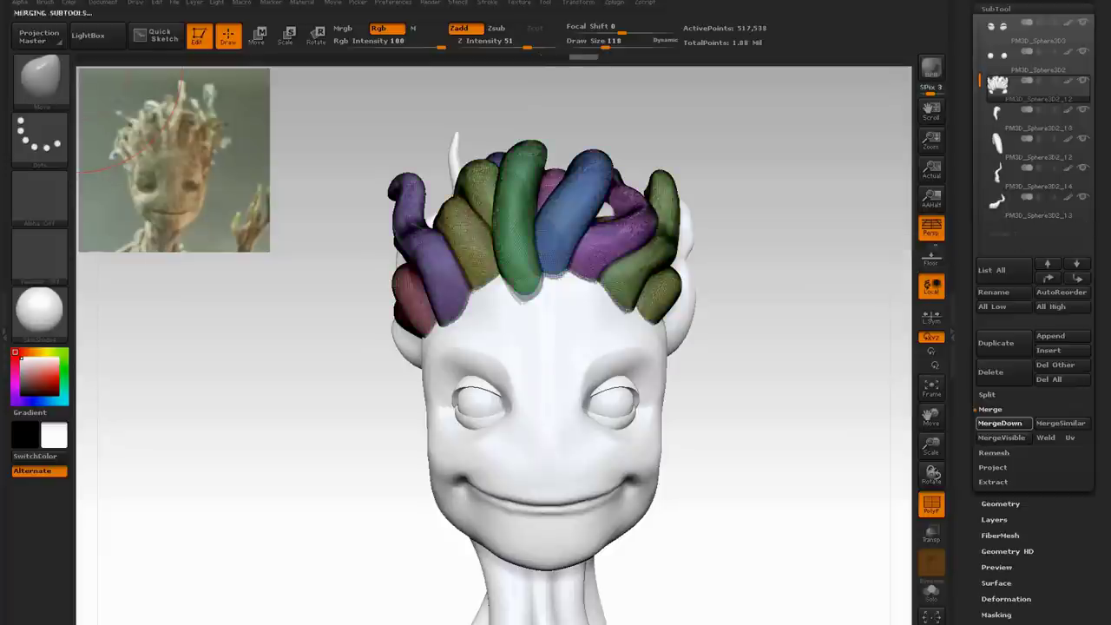
click(1000, 423)
click(999, 423)
click(999, 424)
click(990, 410)
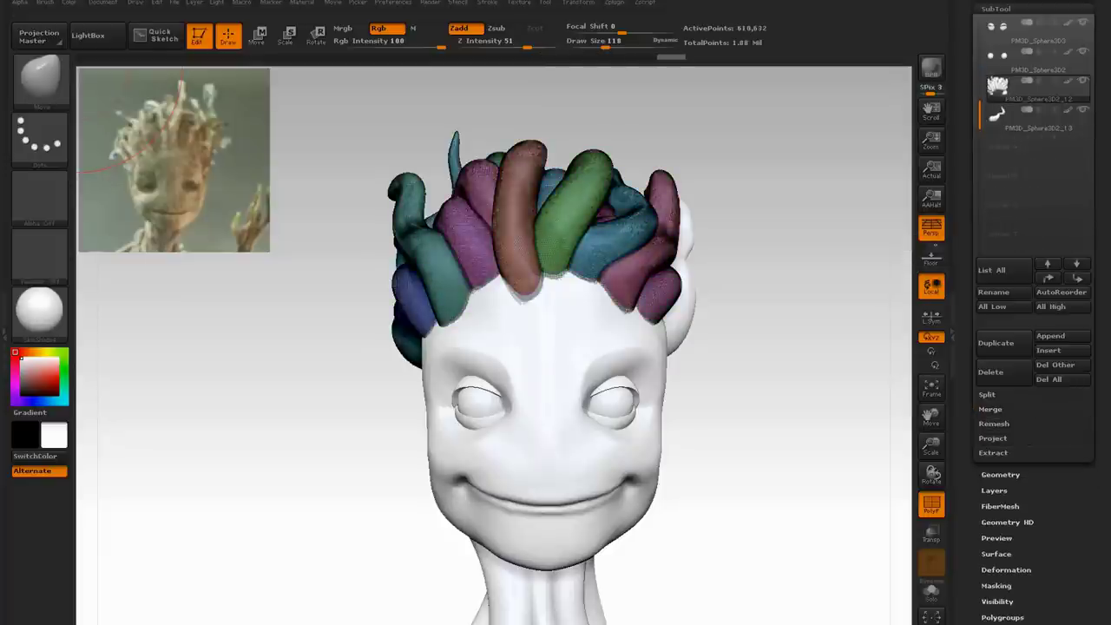
click(990, 410)
click(999, 423)
Move the merged hair up the subtool list below the head, and merge the hair and eyelids into the head subtool.
click(1049, 277)
click(1048, 277)
drag(979, 136, 980, 38)
click(1036, 60)
click(1000, 424)
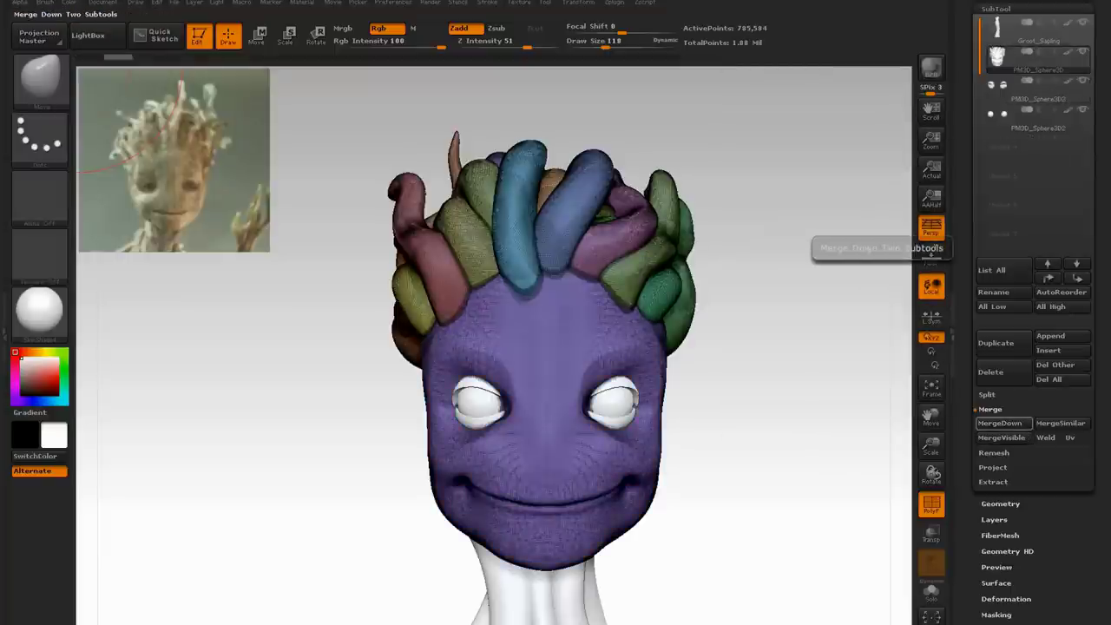
click(999, 424)
drag(1007, 386, 1006, 383)
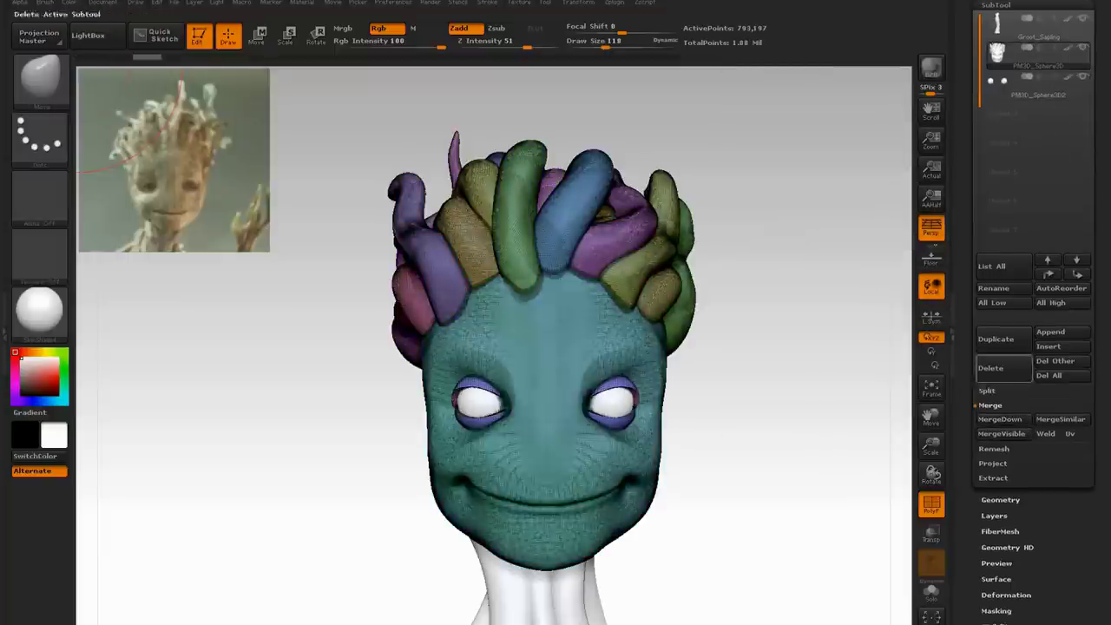
Remesh the merged head with DynaMesh at a resolution of 1024 and turn off Polyframe.
click(1000, 499)
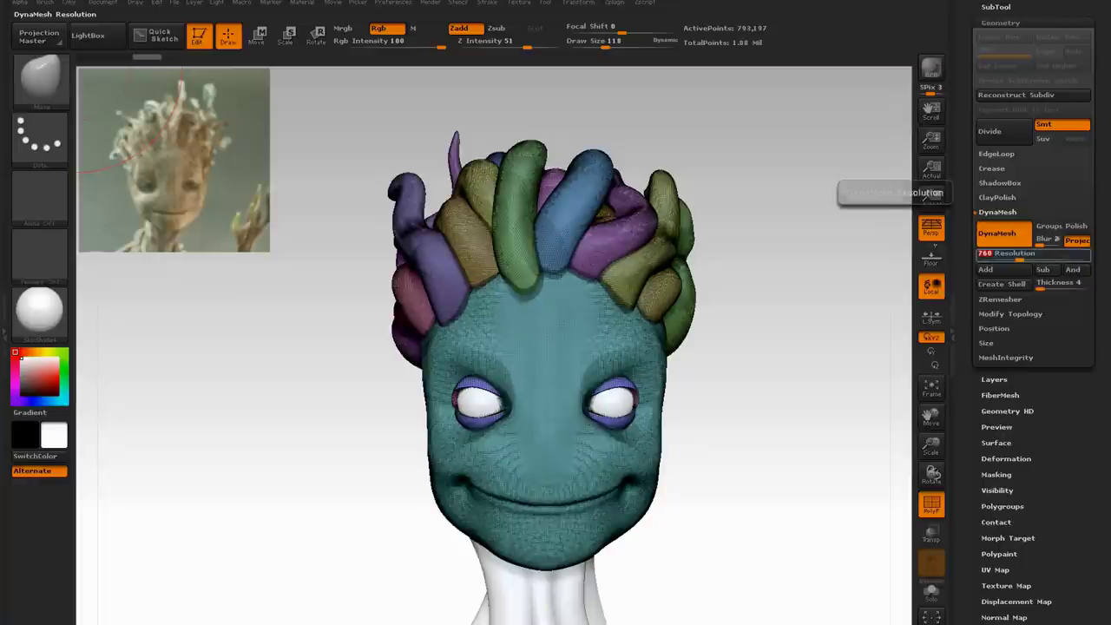
text(1024)
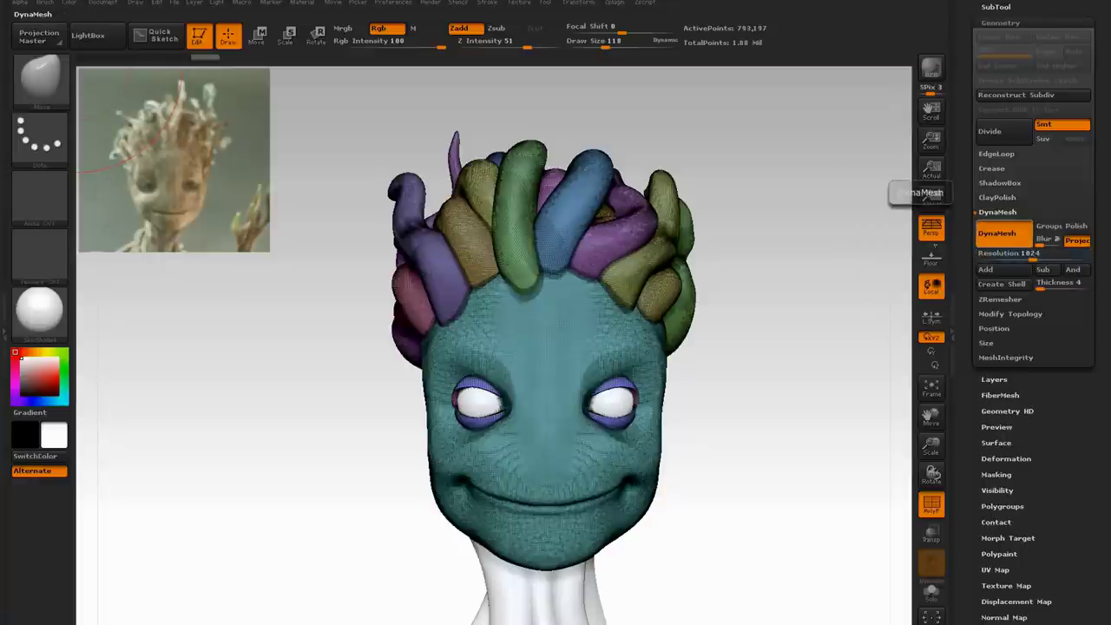
click(1003, 233)
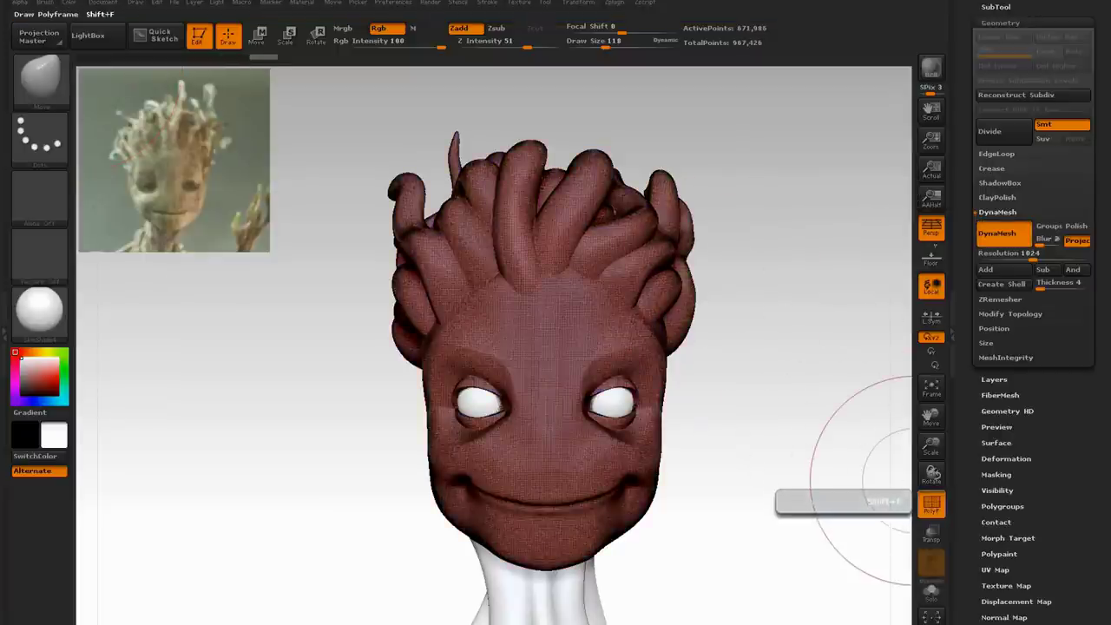
click(930, 502)
Smooth the seams where the hair branches join the forehead and temple, using a Smooth brush of draw size 53.
click(598, 41)
shift+drag(548, 284, 548, 273)
click(593, 43)
shift+drag(629, 304, 640, 283)
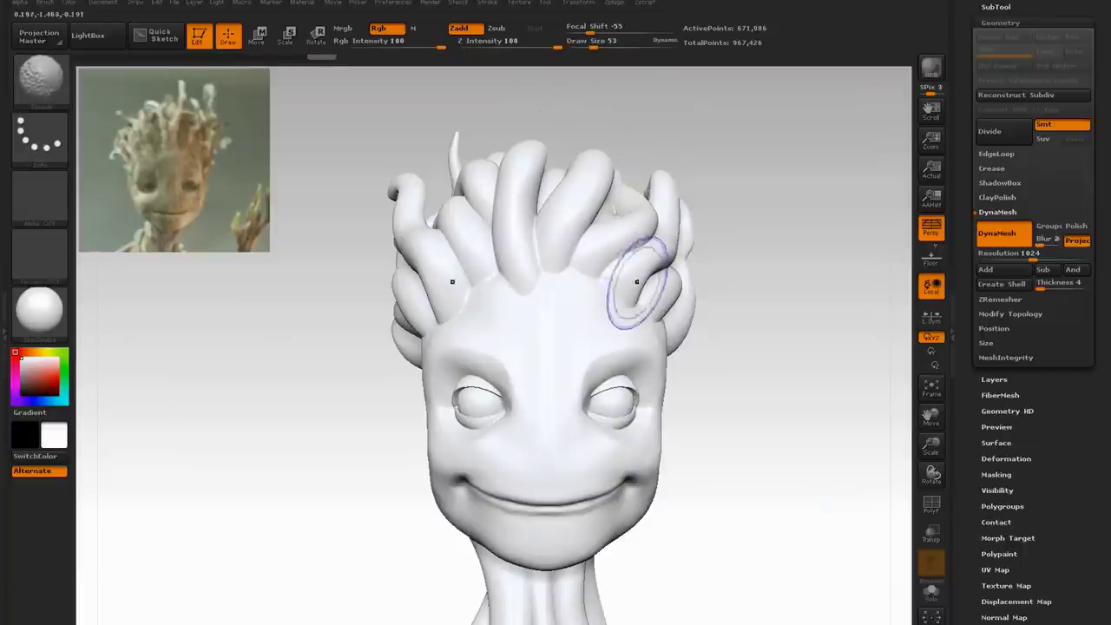
drag(364, 373, 264, 377)
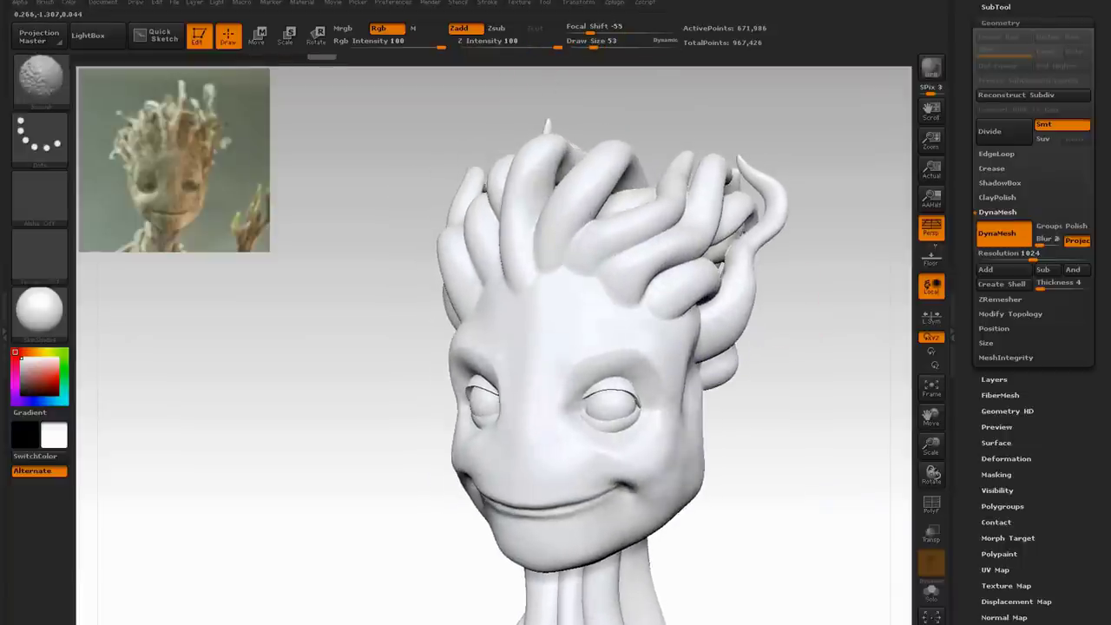
shift+drag(707, 334, 701, 317)
Smooth the branch roots along the side of the forehead and the surface around the eye.
drag(763, 373, 883, 373)
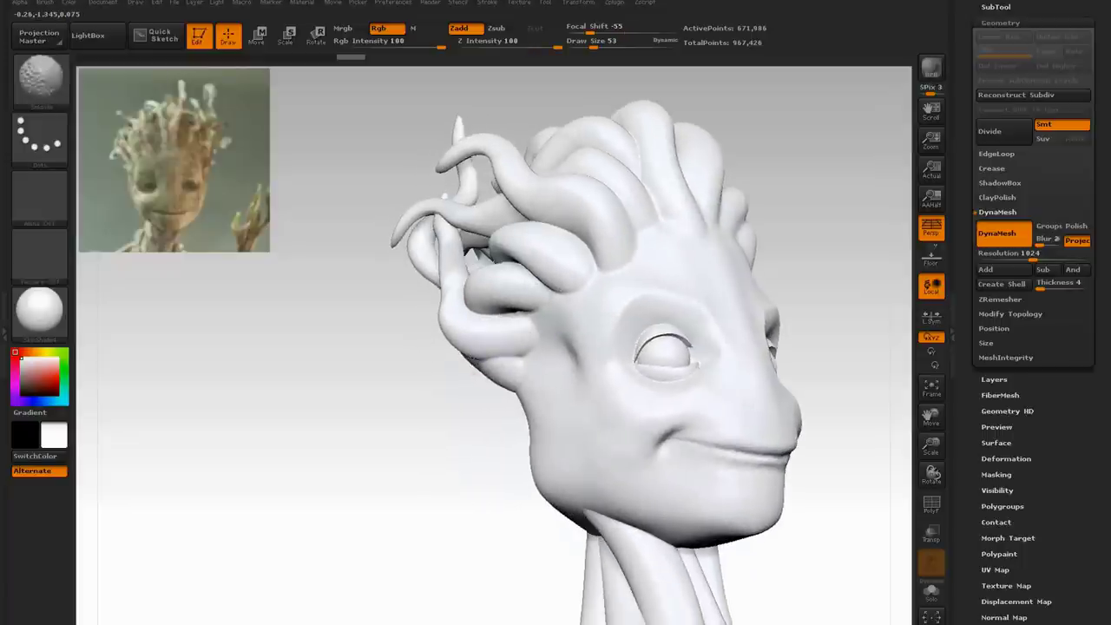
shift+drag(594, 262, 574, 235)
shift+drag(685, 227, 713, 251)
shift+drag(694, 355, 691, 325)
drag(842, 373, 772, 380)
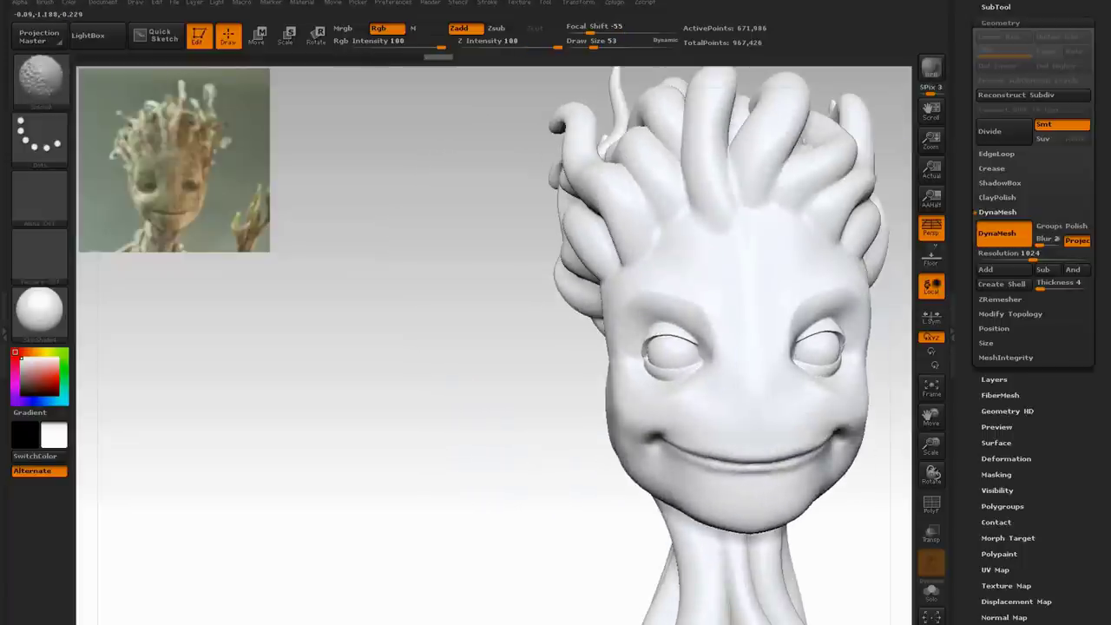
Smooth the remaining transitions around the eyes and hair roots, reducing the brush draw size to 20 for fine areas.
shift+drag(705, 343, 698, 351)
alt+drag(901, 382, 753, 390)
shift+drag(584, 148, 599, 158)
drag(751, 402, 681, 386)
mouse_move(546, 371)
shift+mouse_down()
mouse_move(556, 334)
mouse_move(577, 339)
shift+mouse_up()
click(583, 44)
mouse_move(699, 336)
shift+mouse_down()
mouse_move(750, 338)
mouse_move(751, 319)
shift+mouse_up()
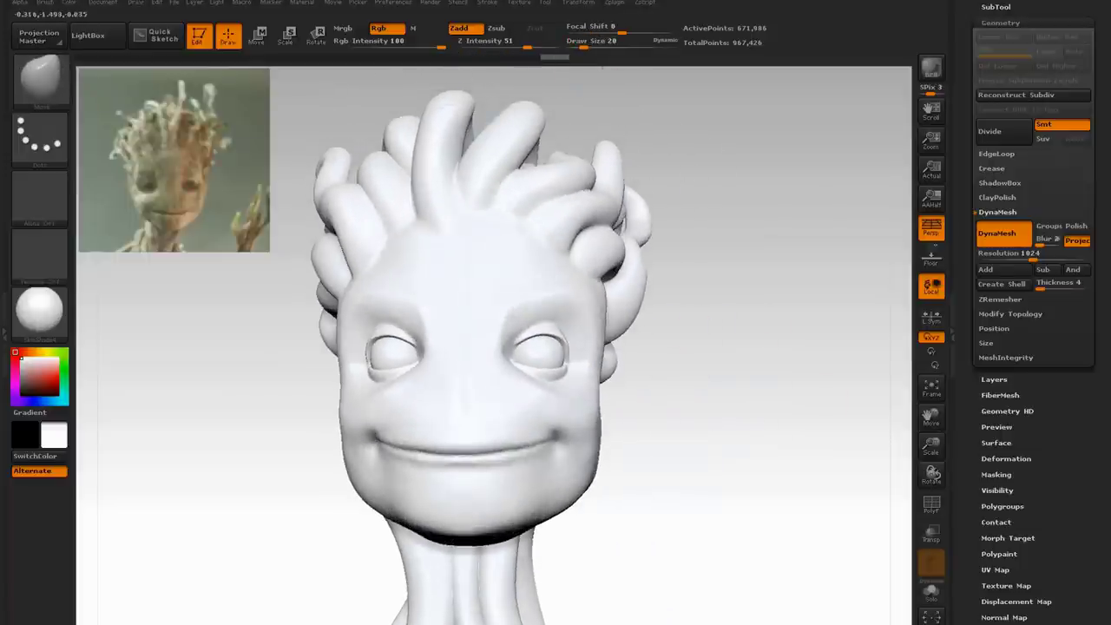
Switch to the Dam_Standard brush in Zsub mode and set its Z Intensity to 9.
click(40, 81)
click(466, 210)
click(476, 43)
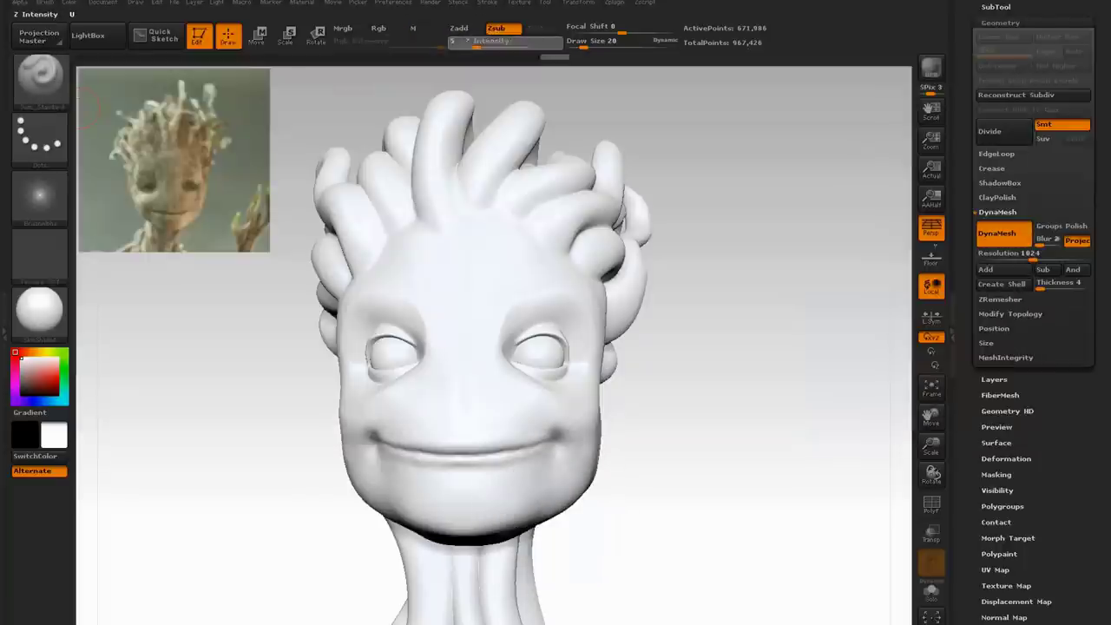
drag(337, 521, 409, 522)
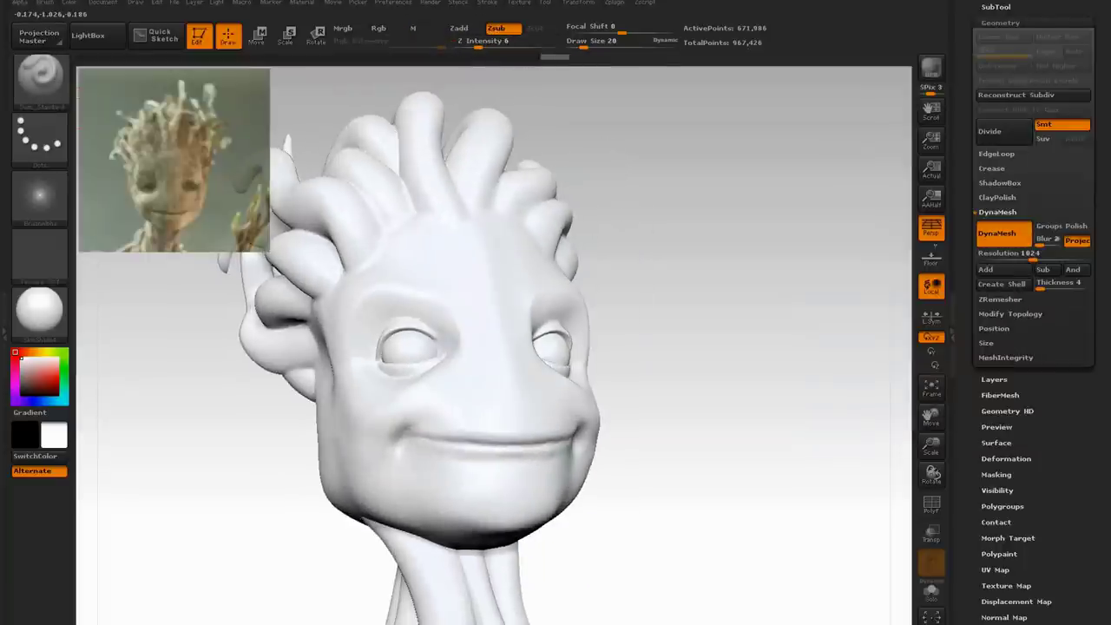
click(465, 41)
click(465, 42)
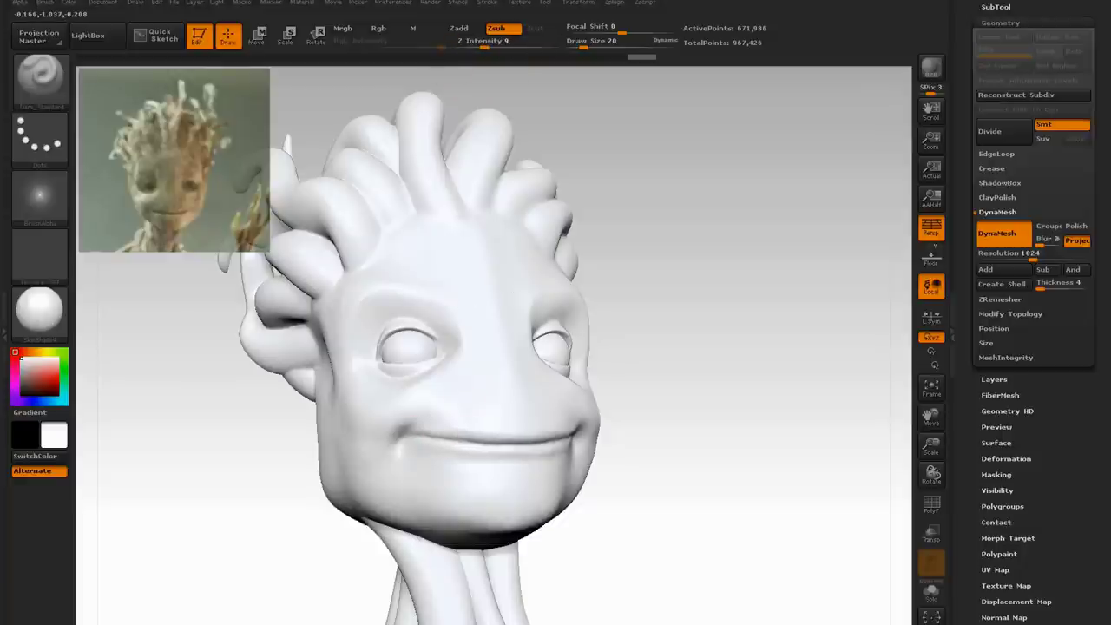
Carve shallow creases at the mouth corner and beside the eye, softening them with Smooth strokes.
drag(573, 432, 576, 429)
shift+drag(725, 330, 707, 326)
mouse_move(599, 329)
mouse_down()
mouse_move(580, 326)
mouse_move(586, 305)
mouse_up()
shift+drag(619, 349, 609, 356)
mouse_move(741, 286)
mouse_down()
mouse_move(668, 291)
mouse_move(737, 286)
mouse_up()
Merge the eyeballs subtool into the head subtool and select the Groot_Sapling body subtool.
drag(965, 208, 965, 273)
click(995, 73)
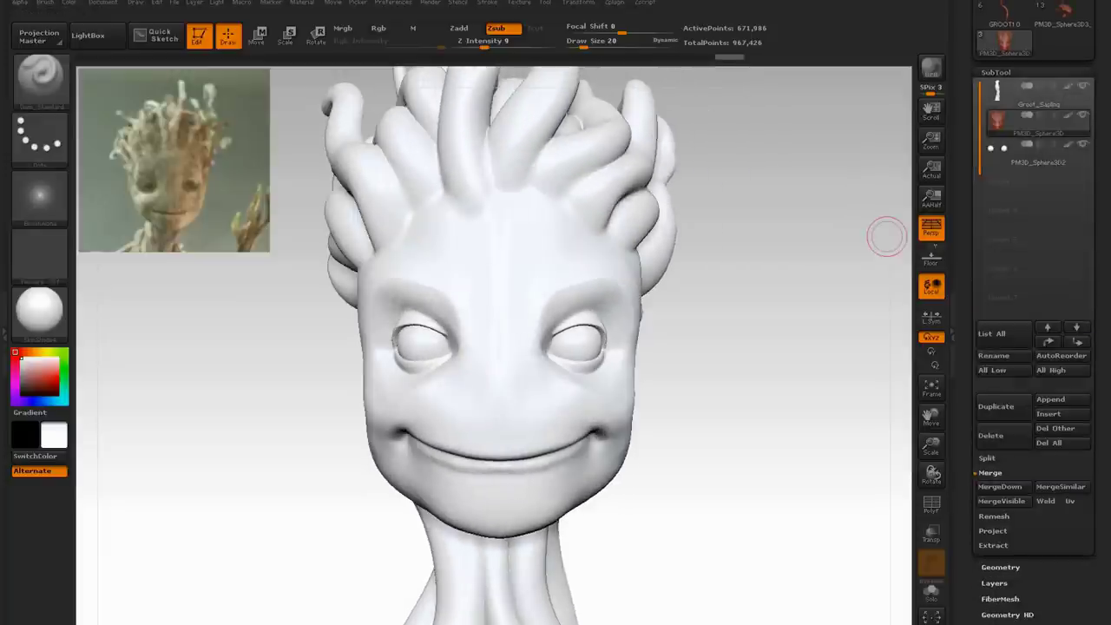
click(999, 487)
click(1033, 96)
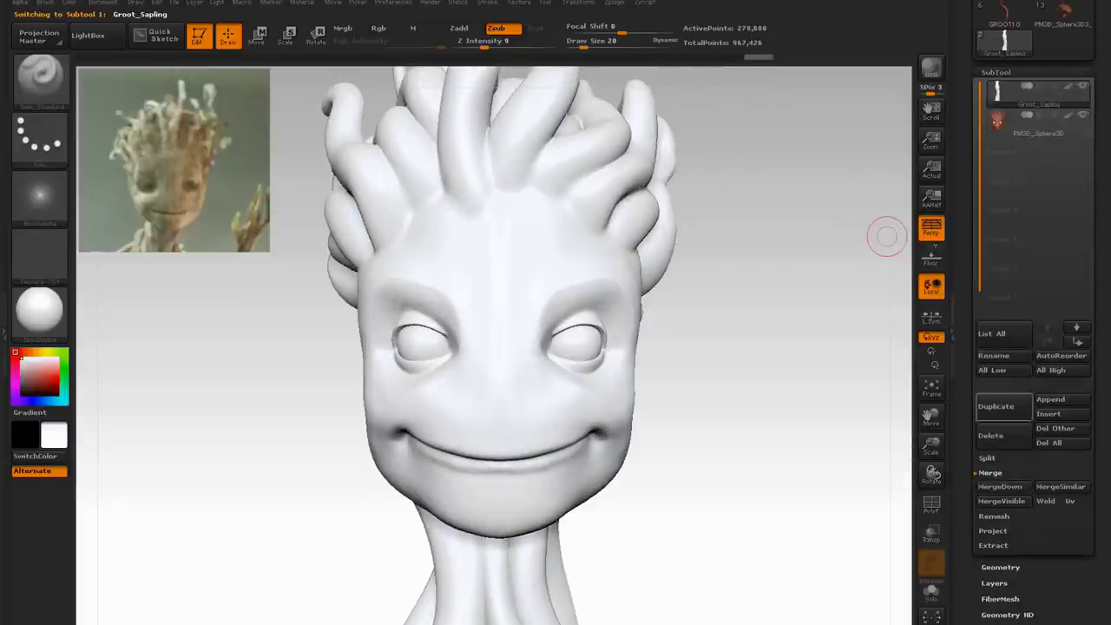
Switch to the Standard brush and return to Draw mode.
drag(739, 437, 683, 438)
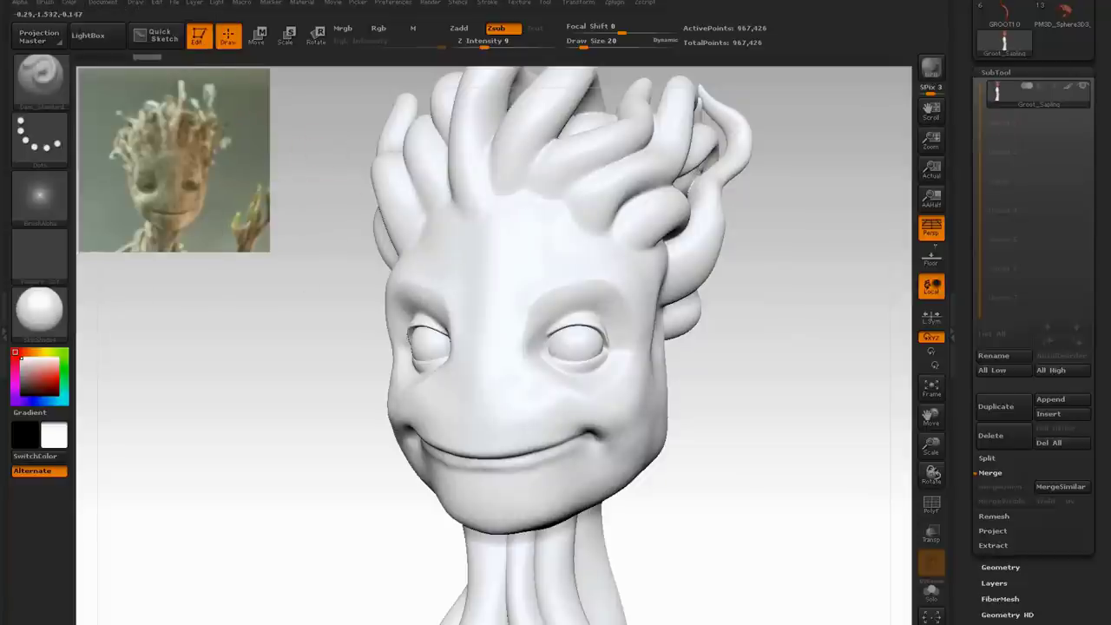
click(316, 34)
click(39, 80)
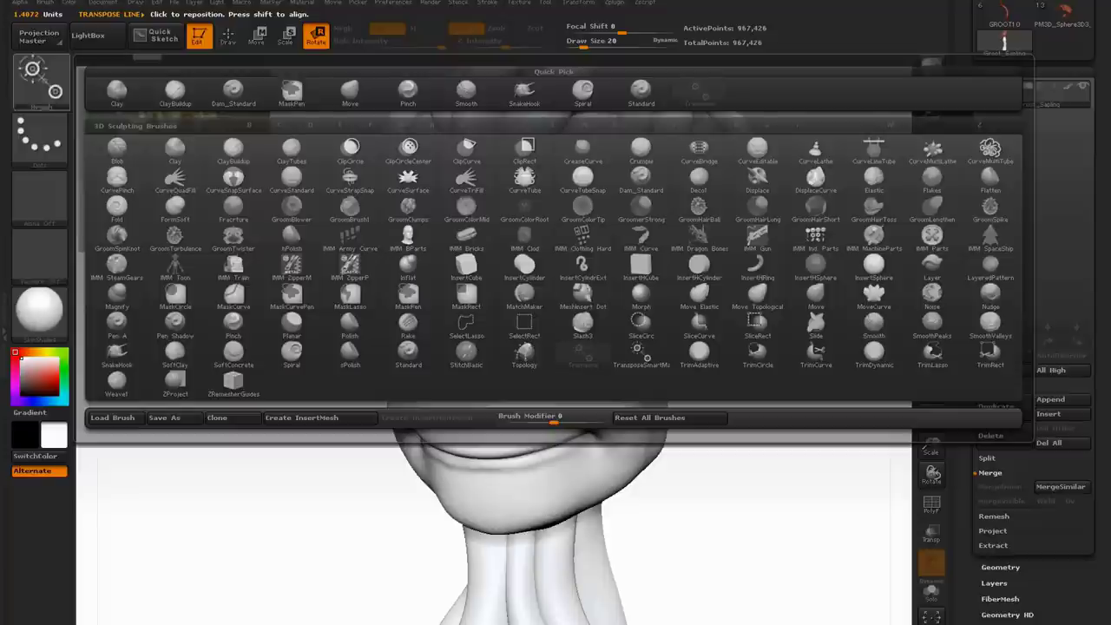
click(580, 91)
key(q)
Enable Mrgb at Rgb Intensity 100 and fill the Groot body with white and the current material.
click(349, 29)
mouse_move(68, 3)
click(111, 266)
mouse_move(760, 386)
mouse_down()
mouse_move(811, 389)
mouse_move(730, 374)
mouse_move(751, 380)
mouse_up()
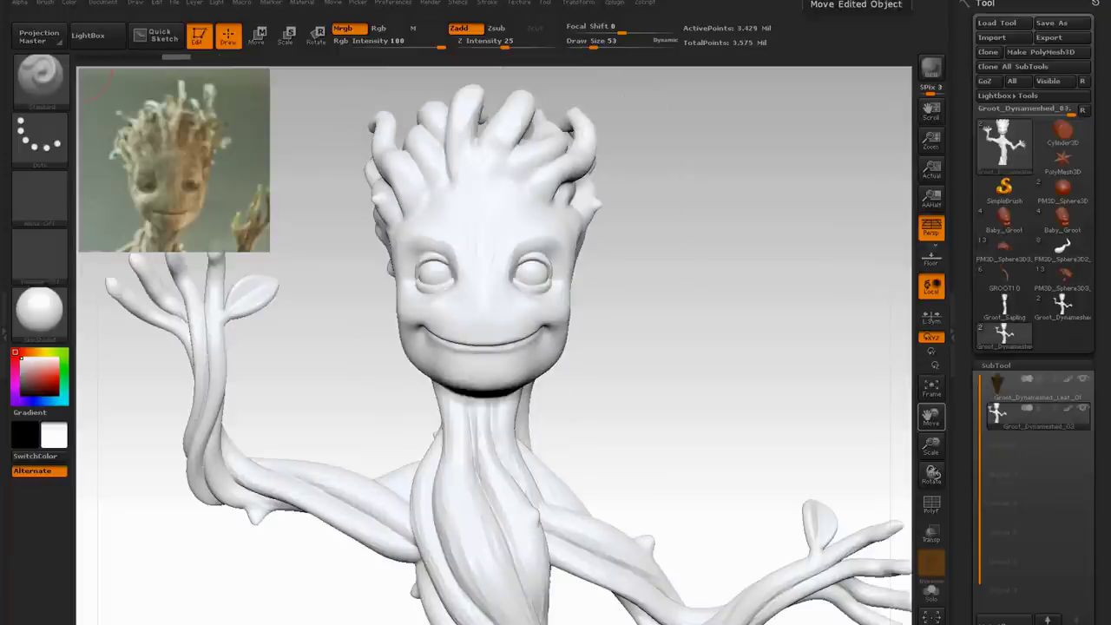
mouse_move(334, 365)
mouse_down()
mouse_move(273, 364)
mouse_move(334, 366)
mouse_up()
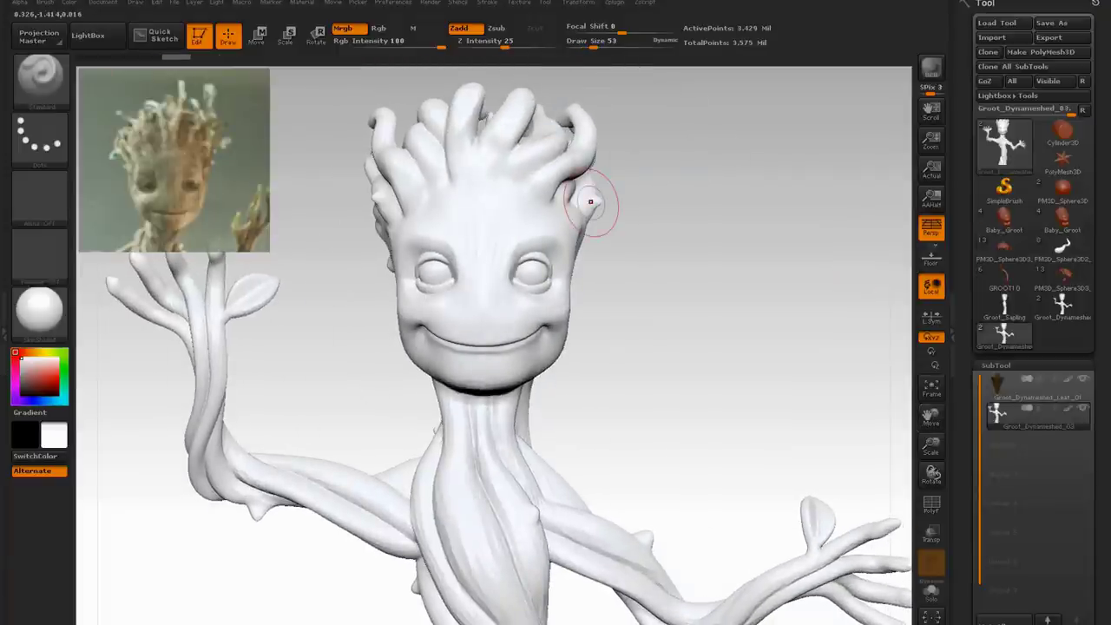
Pick a brown of RGB 116, 81, 57 and fill the whole Groot body with it.
click(30, 352)
click(37, 370)
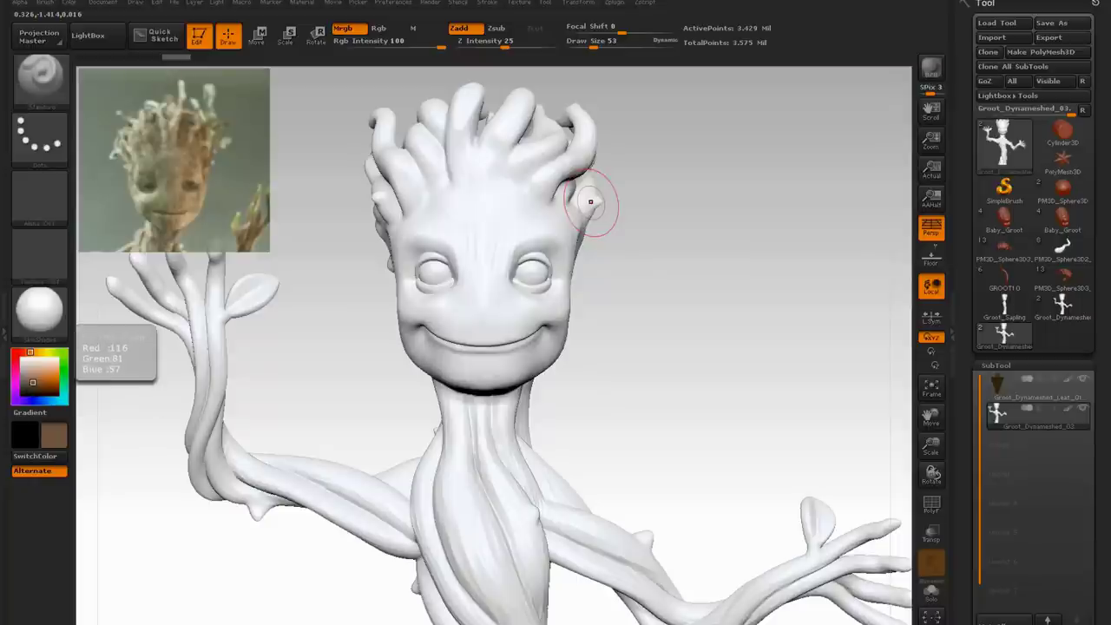
click(68, 2)
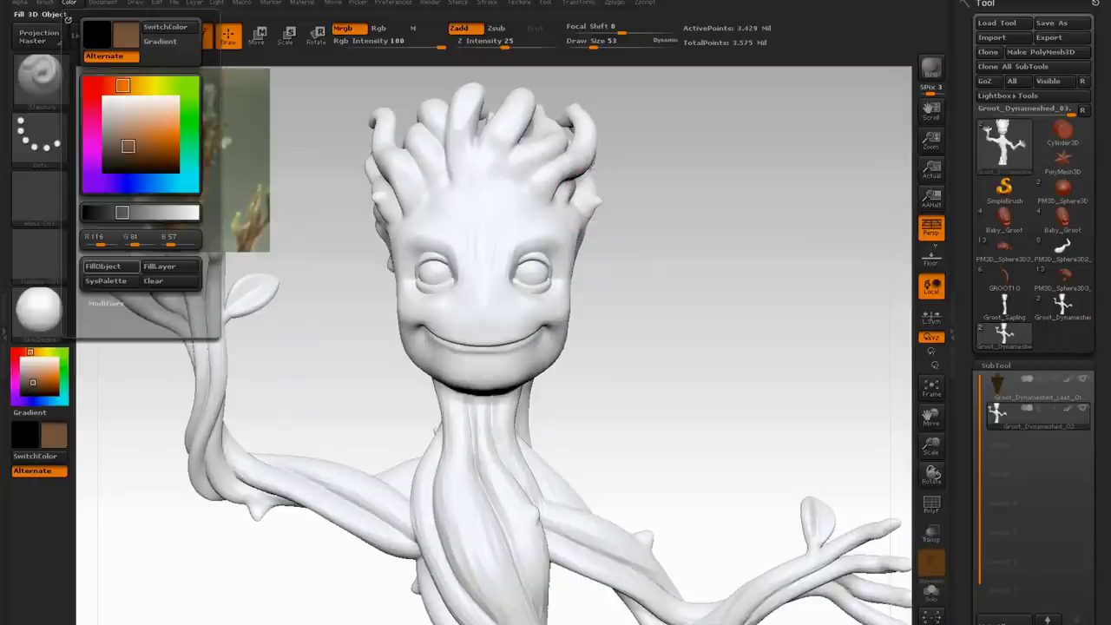
click(103, 266)
Try a lighter brown fill of RGB 148, 104, 74, followed by a redder version of it.
click(127, 139)
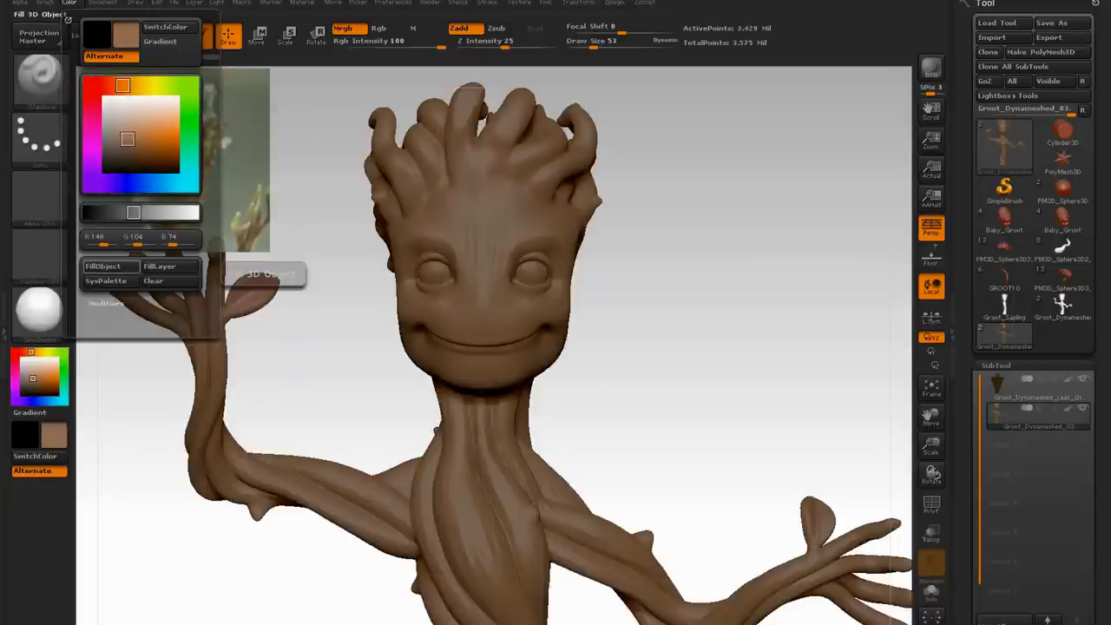
click(103, 266)
click(115, 85)
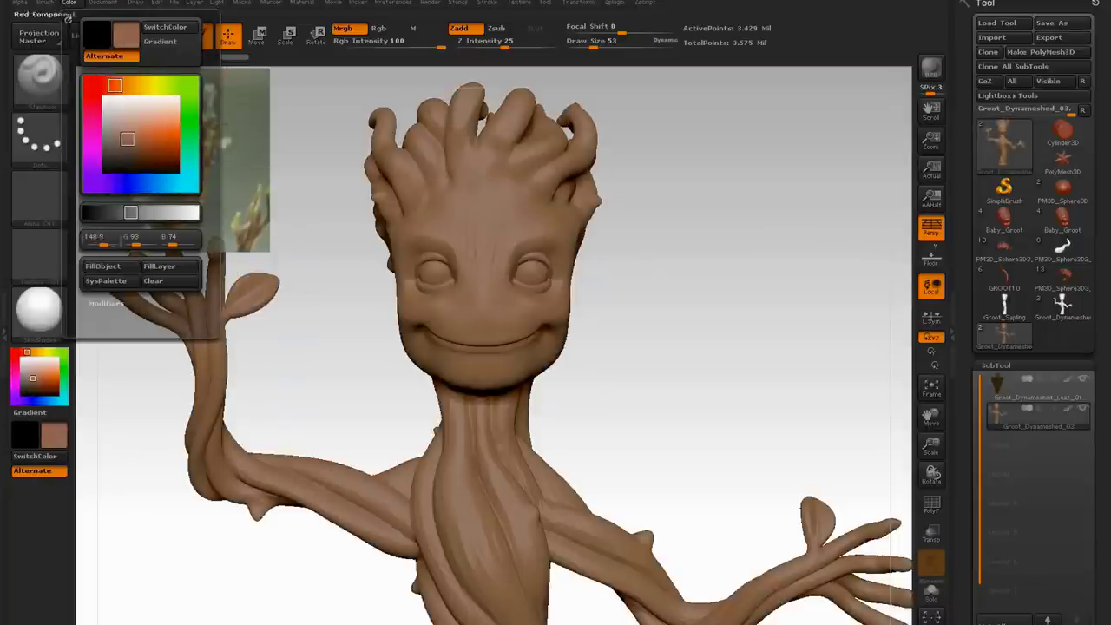
click(103, 267)
Shift the colour to a darker olive brown and refill the Groot body with it.
drag(121, 133, 114, 140)
click(126, 147)
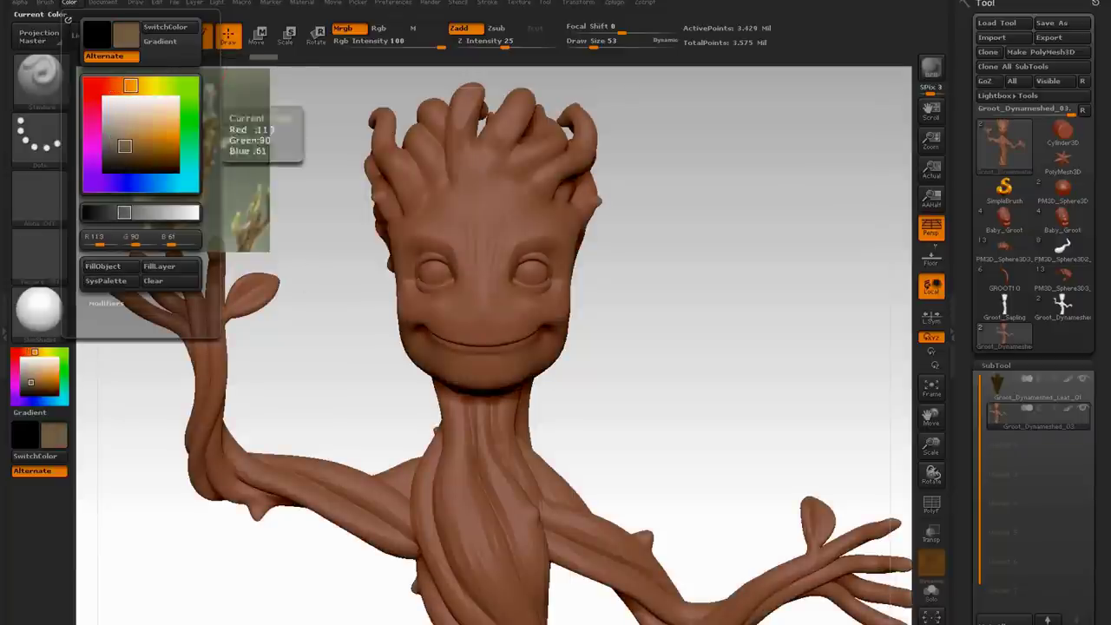
click(103, 267)
click(130, 150)
click(103, 267)
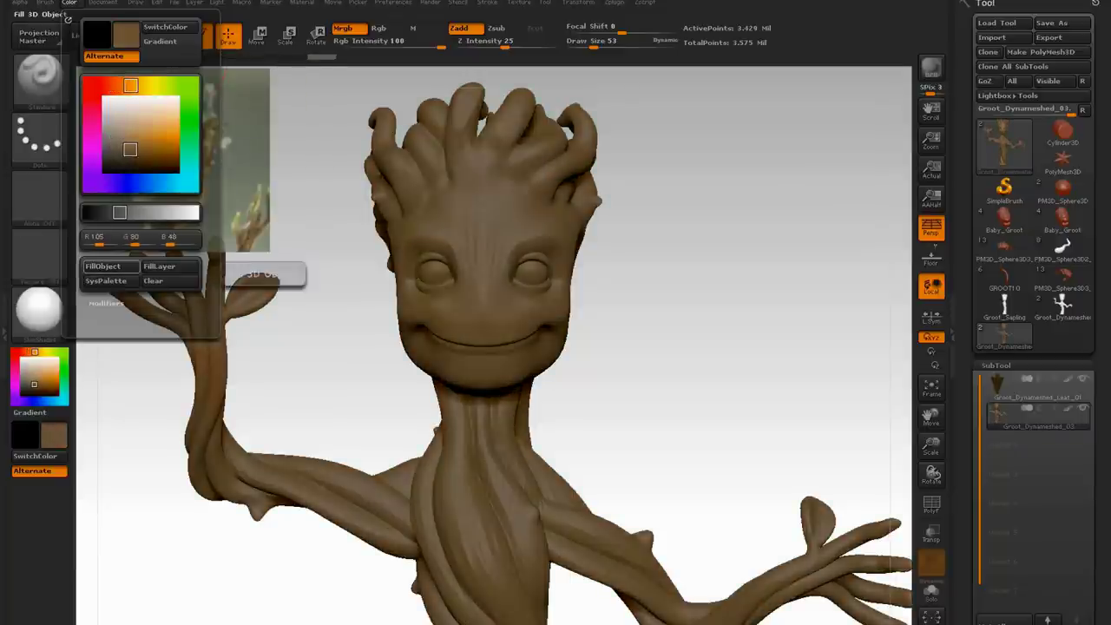
mouse_move(685, 260)
mouse_down()
mouse_move(638, 262)
mouse_move(684, 260)
mouse_up()
Fill the Groot body with a yellowish wood brown, darkened to about RGB 128, 94, 50.
click(36, 379)
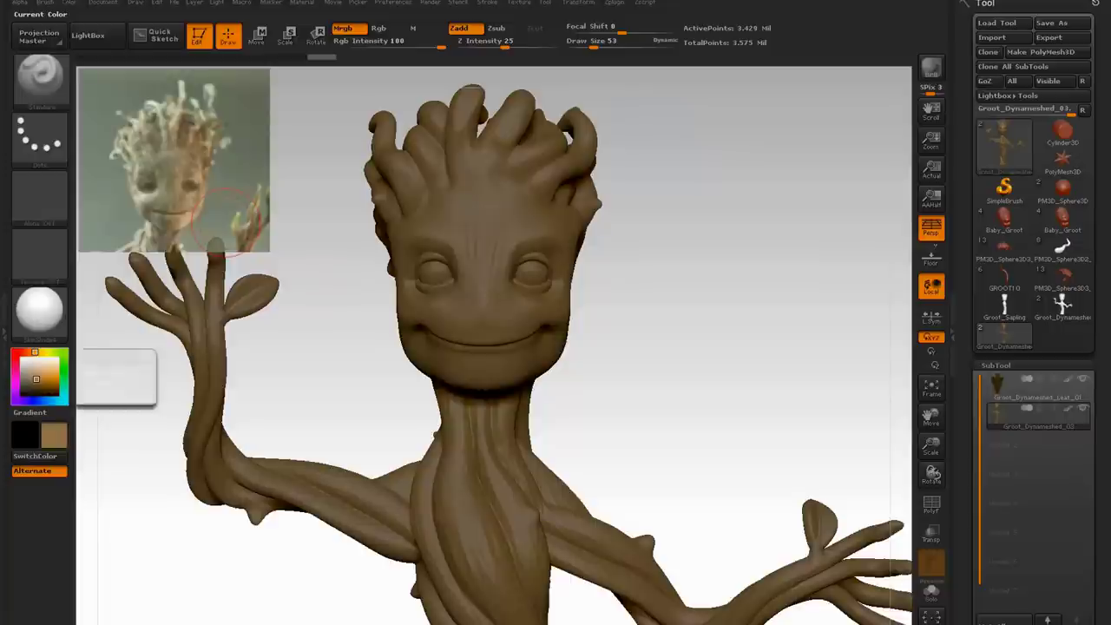
click(69, 3)
click(103, 267)
click(134, 145)
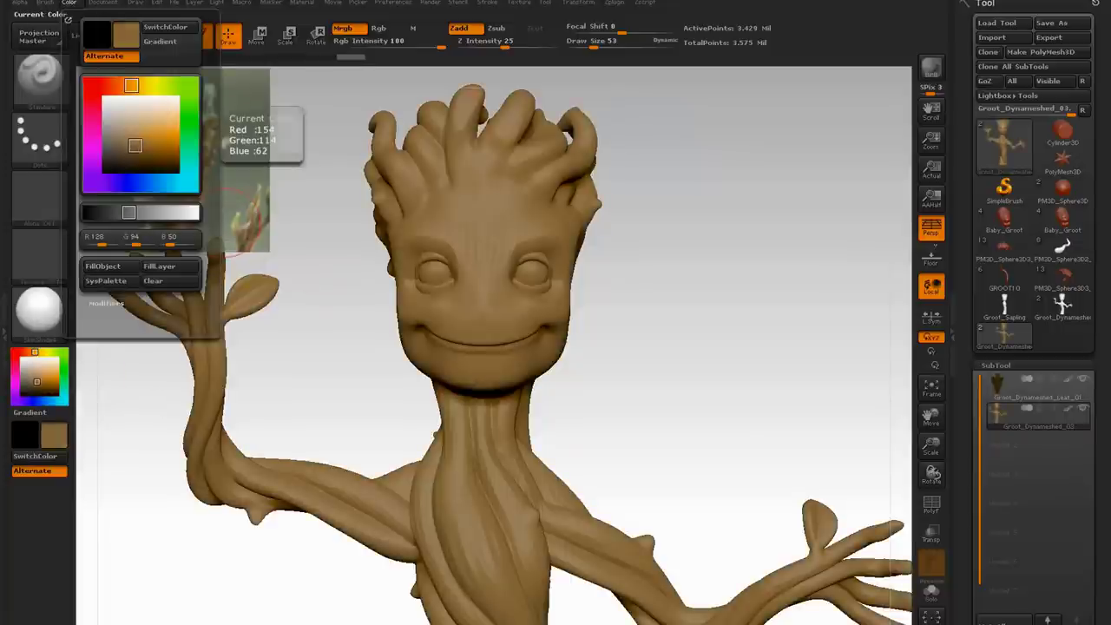
click(103, 267)
Mask the Groot body by cavity with Blur 2 and Intensity 100, and invert the mask.
drag(965, 521, 964, 46)
click(996, 496)
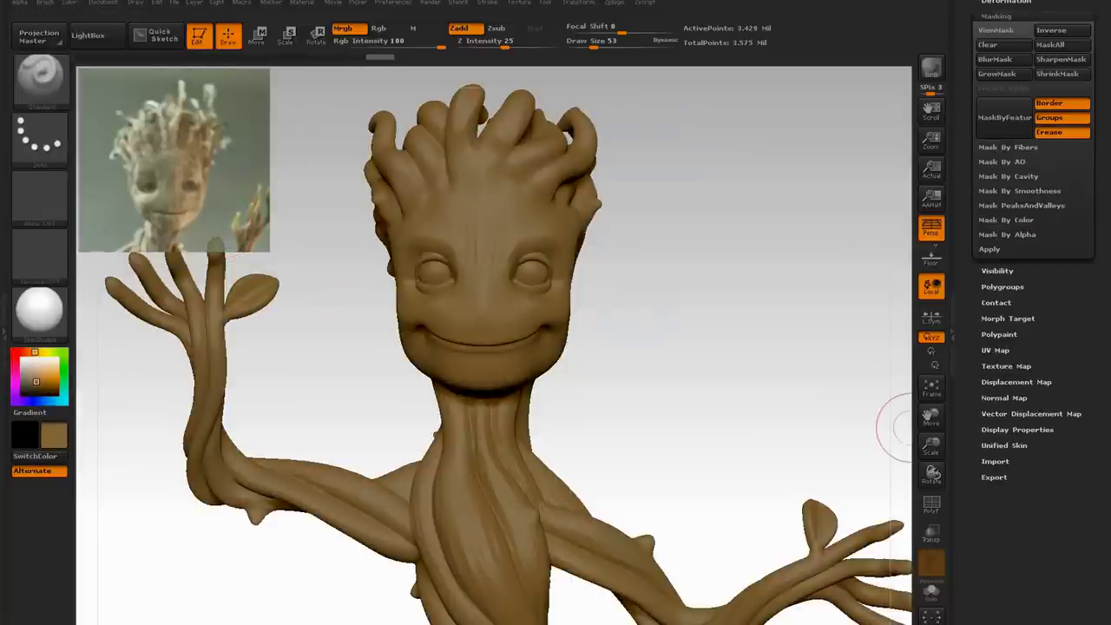
click(1008, 176)
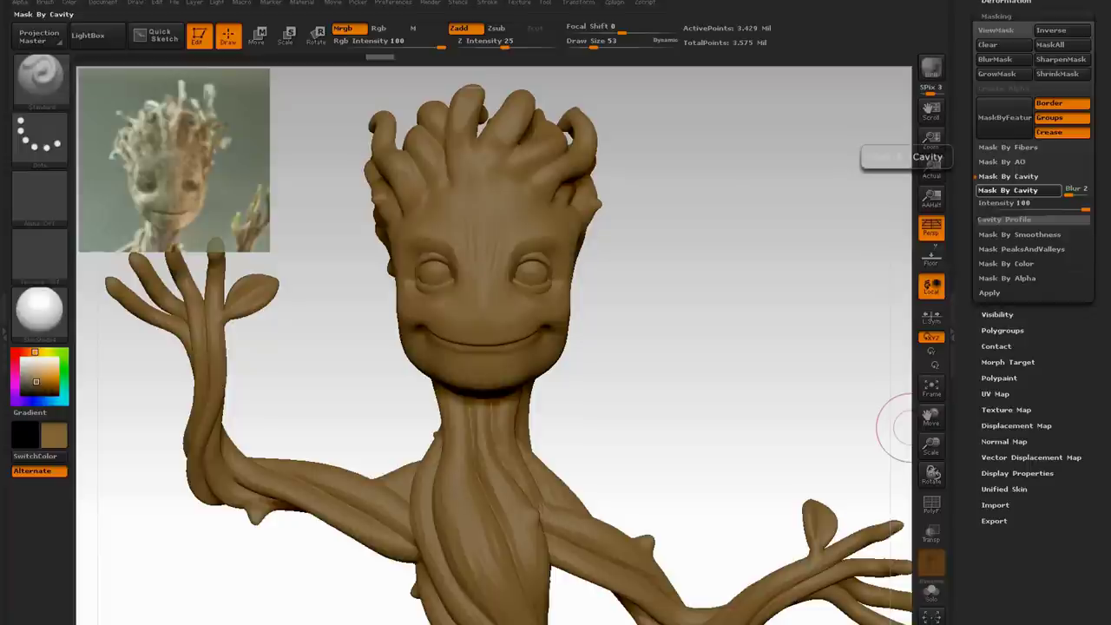
click(1007, 189)
key(ctrl+i)
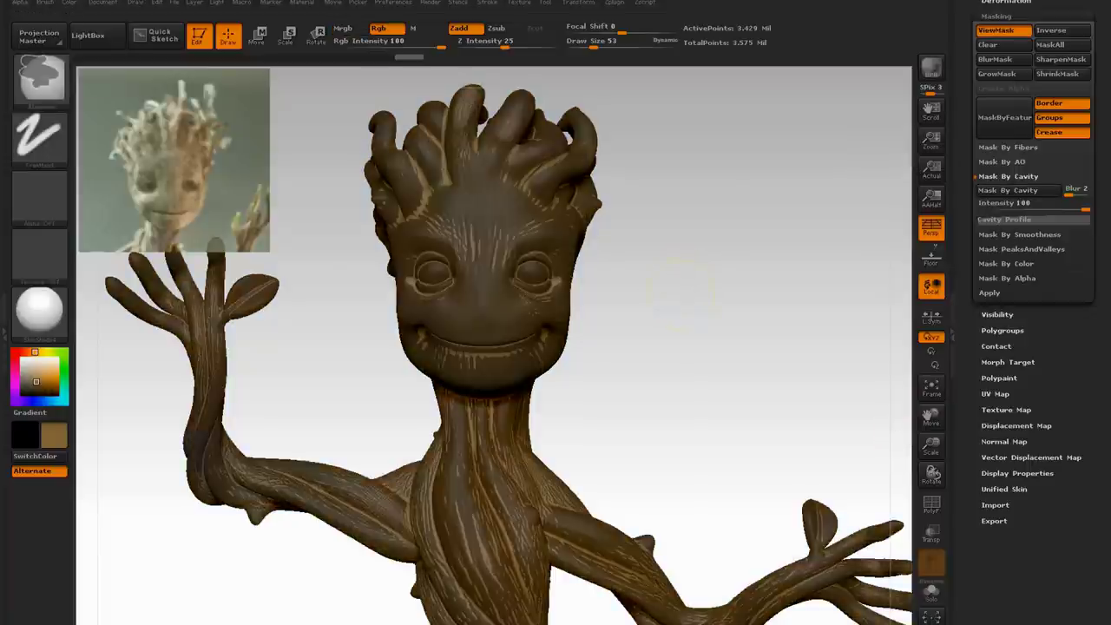
Fill the unmasked areas with black in Rgb mode at Rgb Intensity 16, and clear the mask.
click(387, 29)
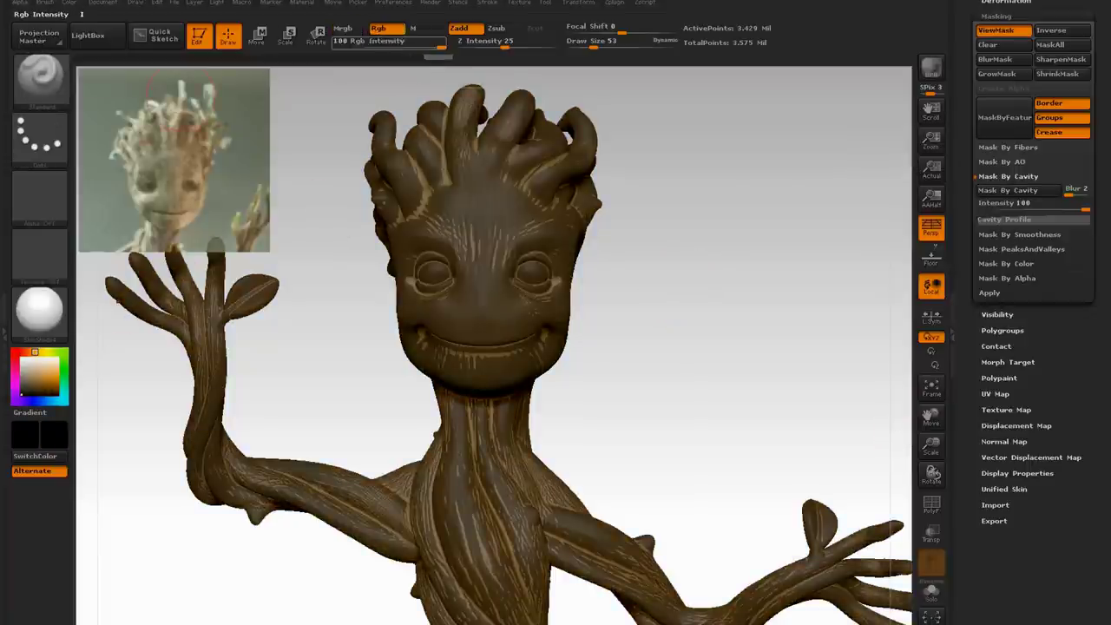
click(378, 42)
click(68, 3)
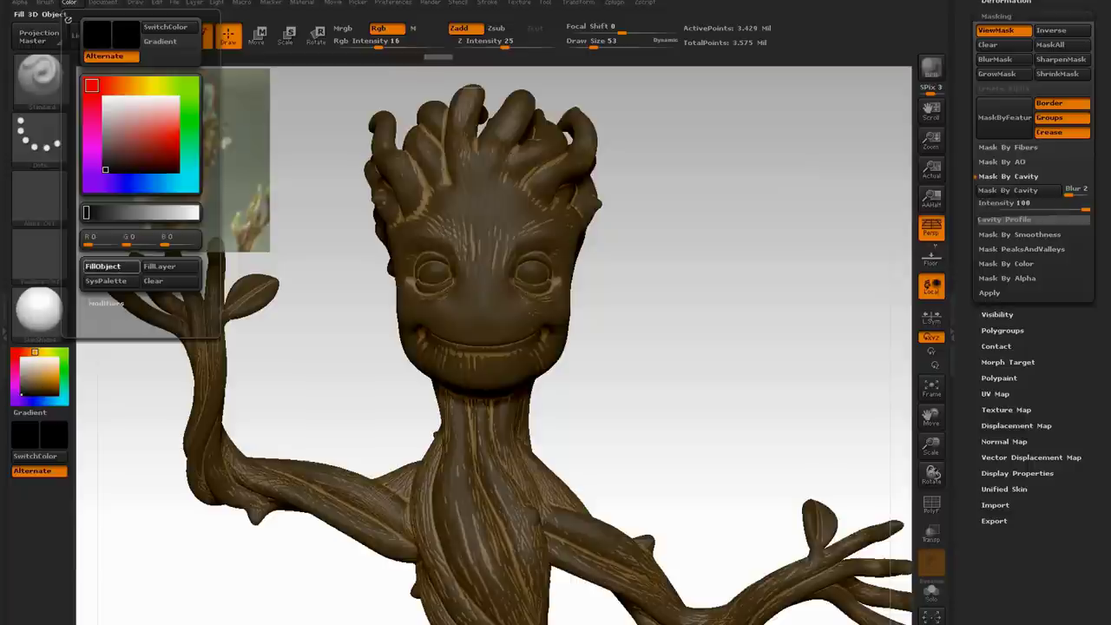
click(106, 266)
ctrl+drag(630, 329, 658, 381)
key(ctrl)
ctrl+click(652, 335)
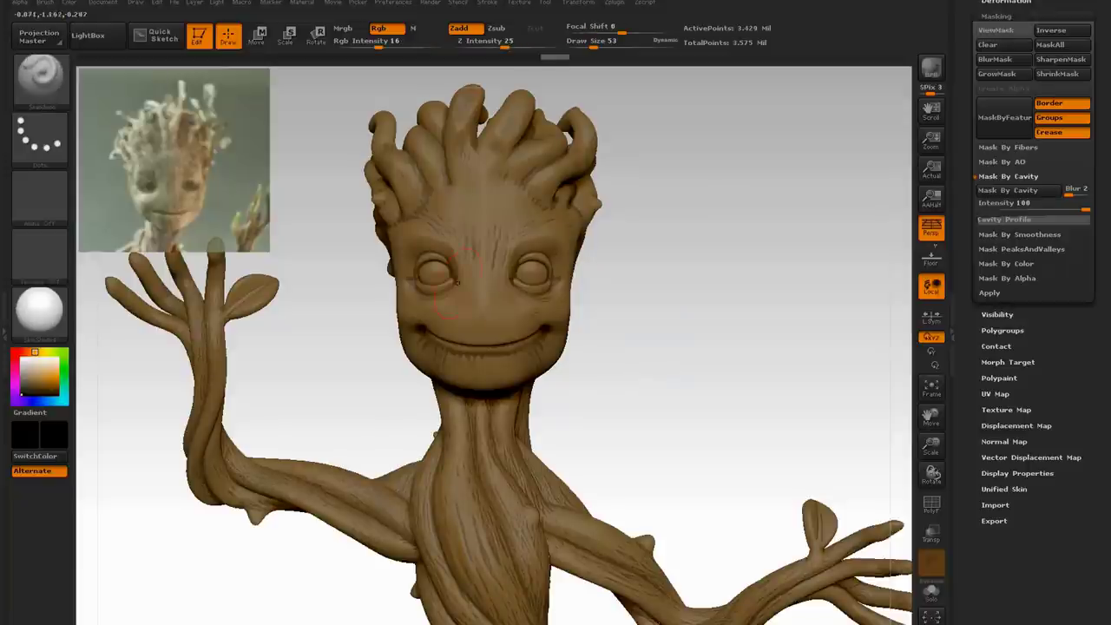
Paint wood brown back over the darkened creases to soften the cavity shading.
click(35, 382)
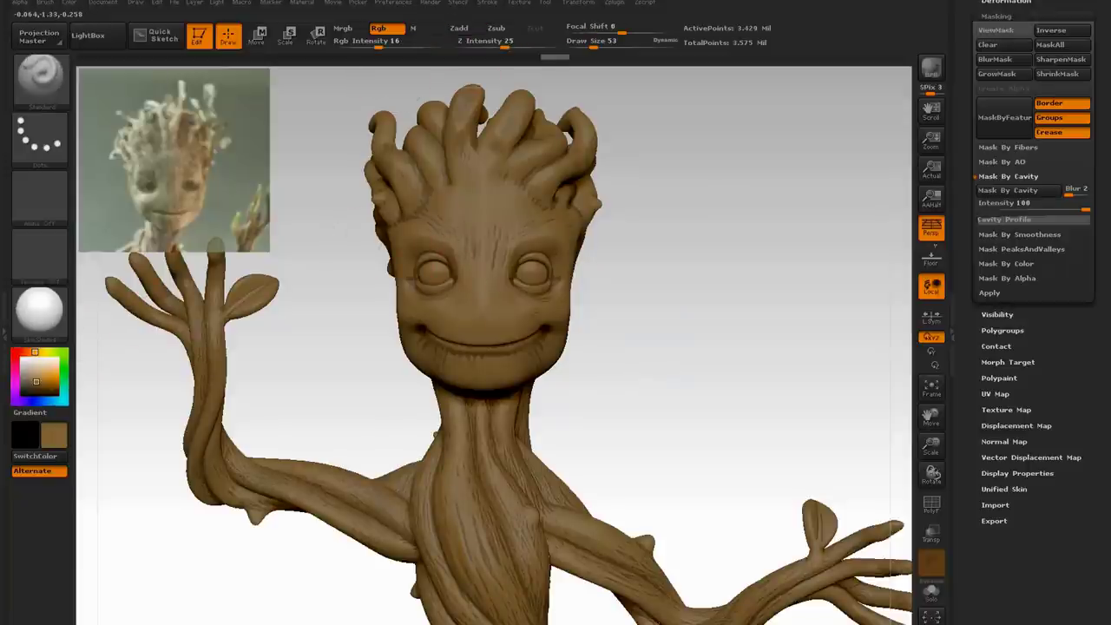
drag(227, 331, 210, 338)
Pick green and paint the leaf and fingertips of the raised hand, lowering Rgb Intensity to 10.
drag(64, 373, 64, 351)
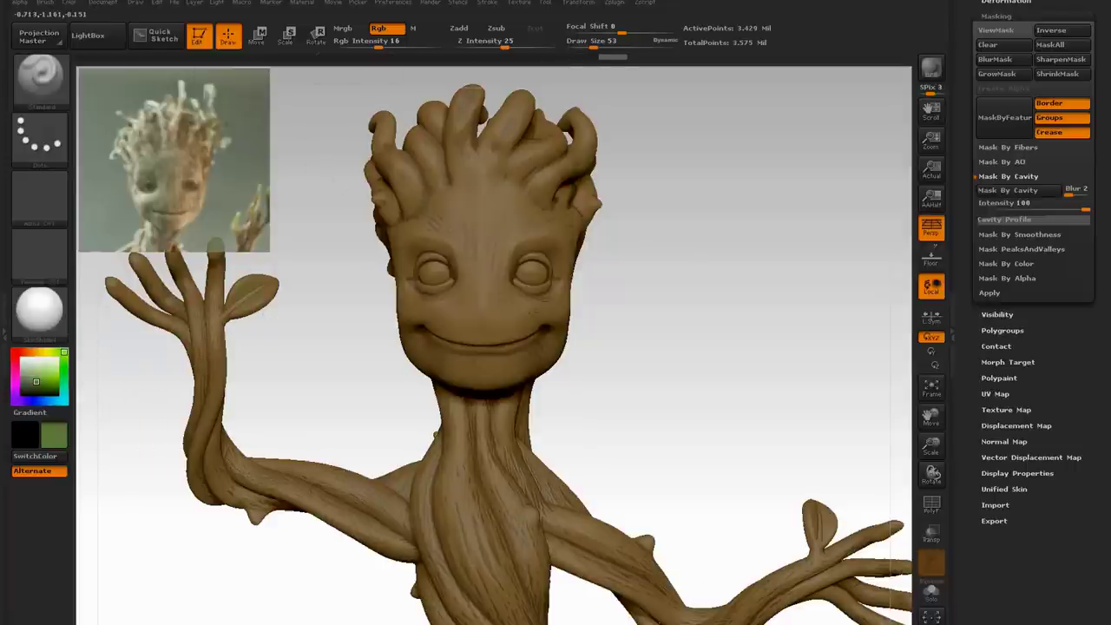
mouse_move(174, 259)
mouse_down()
mouse_move(180, 279)
mouse_move(135, 300)
mouse_up()
click(369, 43)
click(602, 43)
drag(200, 355, 205, 319)
mouse_move(208, 334)
mouse_down()
mouse_move(202, 303)
mouse_move(186, 308)
mouse_up()
Paint the leaf and fingertips of the lowered hand green, adjusting the draw size between strokes.
click(598, 43)
mouse_move(931, 417)
mouse_down()
mouse_move(902, 383)
mouse_move(874, 390)
mouse_up()
drag(764, 492, 764, 510)
drag(848, 522, 852, 594)
click(608, 43)
drag(820, 521, 815, 586)
Tint the thorn under the raised arm's elbow and the hair knob green with draw size 47.
click(592, 43)
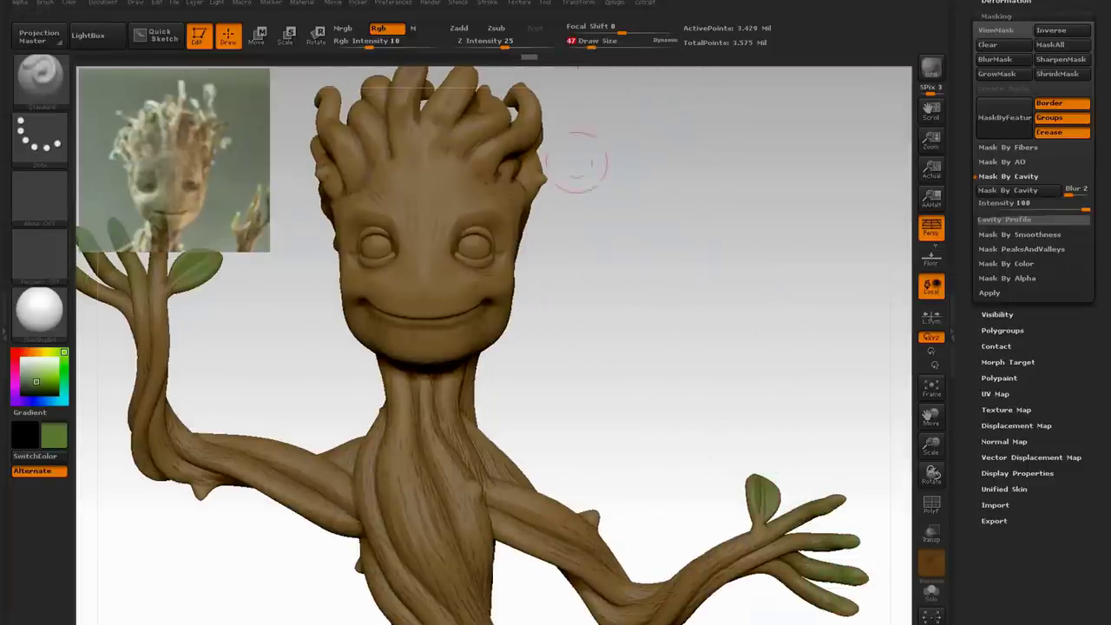
drag(243, 573, 352, 563)
drag(188, 509, 186, 500)
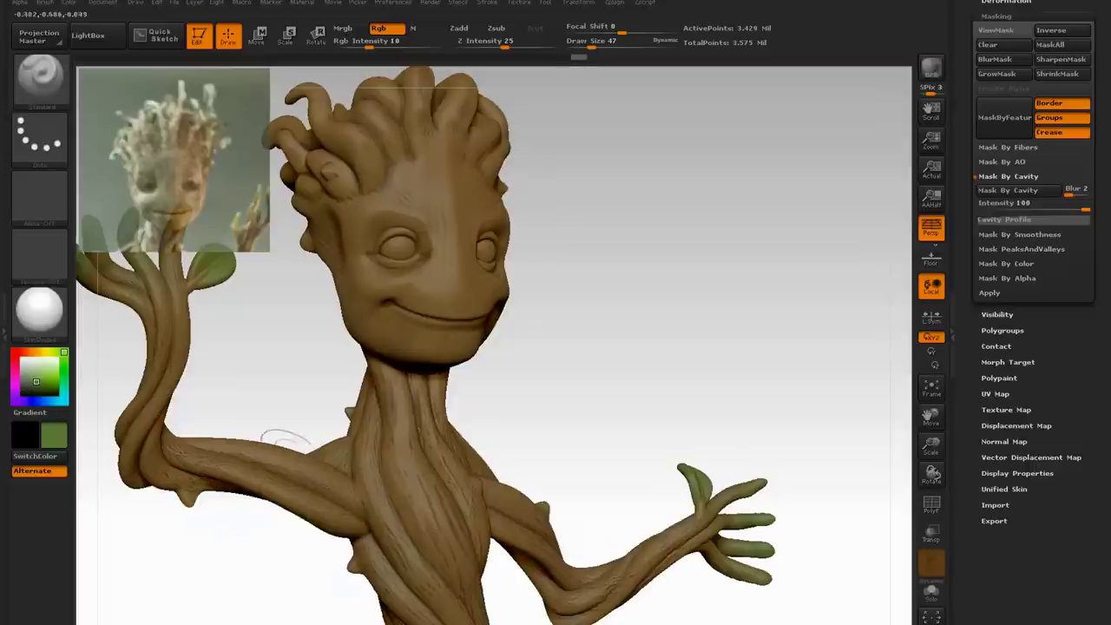
drag(287, 373, 303, 372)
drag(332, 173, 330, 172)
Raise the draw size to 109 and paint the tips of the hair branches green around the head.
click(603, 43)
mouse_move(928, 414)
mouse_down()
mouse_move(1067, 564)
mouse_move(937, 436)
mouse_up()
drag(446, 258, 442, 263)
drag(382, 225, 208, 241)
drag(669, 354, 666, 358)
mouse_move(613, 177)
mouse_down()
mouse_move(681, 260)
mouse_move(677, 282)
mouse_up()
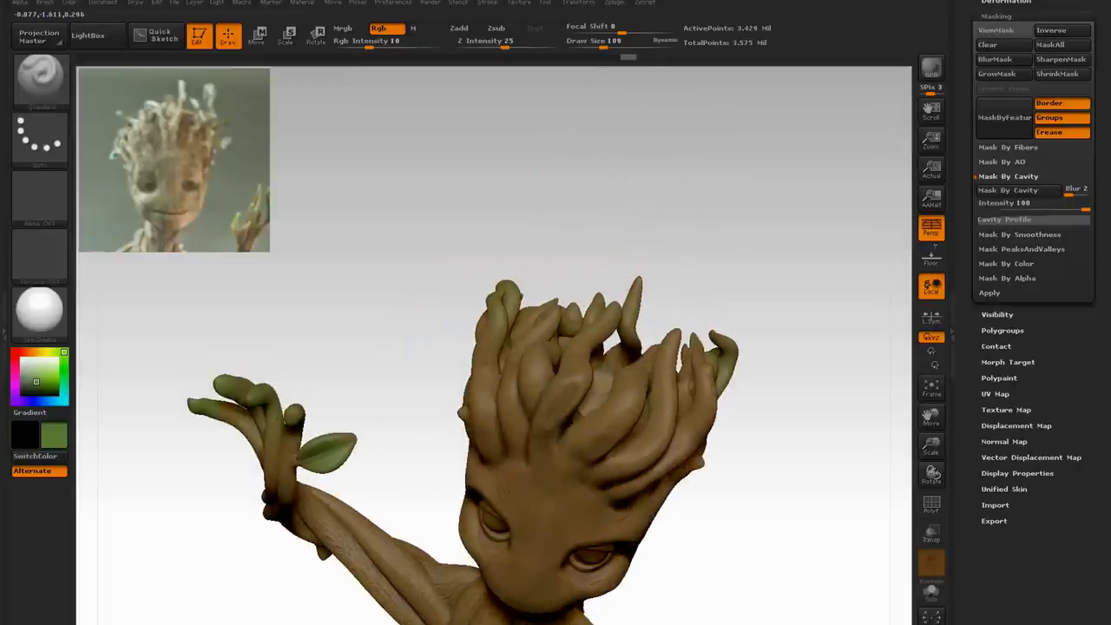
drag(799, 310, 768, 273)
Paint the front hair branches green, reducing the draw size to 72 and Rgb Intensity to 6.
mouse_move(931, 416)
mouse_down()
mouse_move(790, 148)
mouse_move(842, 212)
mouse_move(912, 404)
mouse_up()
click(605, 42)
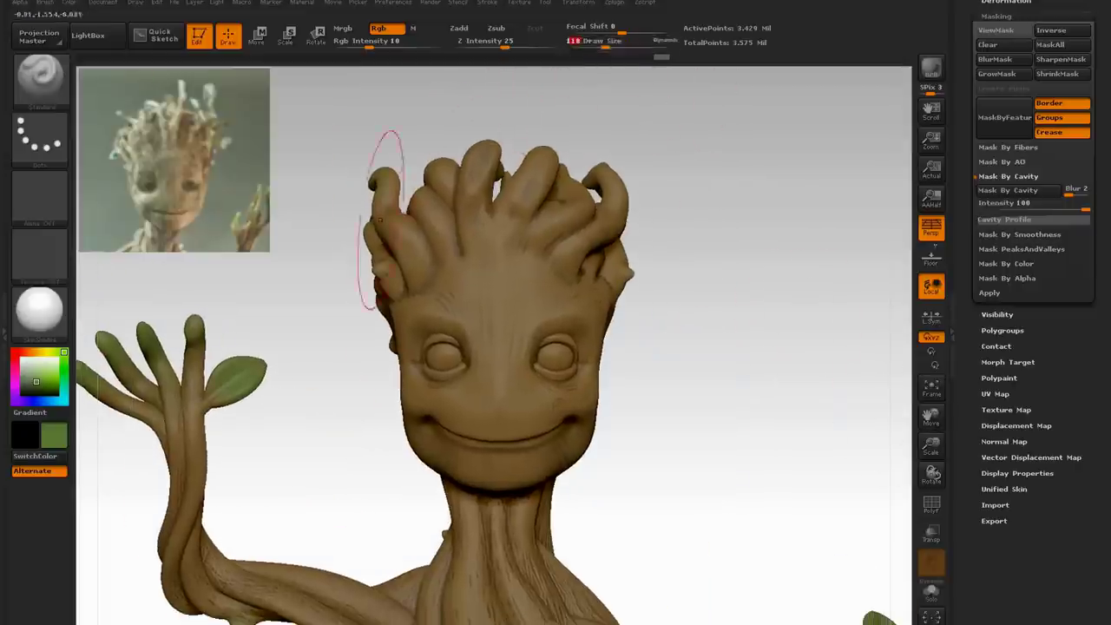
mouse_move(604, 42)
mouse_down()
mouse_move(587, 42)
mouse_move(597, 42)
mouse_up()
drag(369, 42, 362, 43)
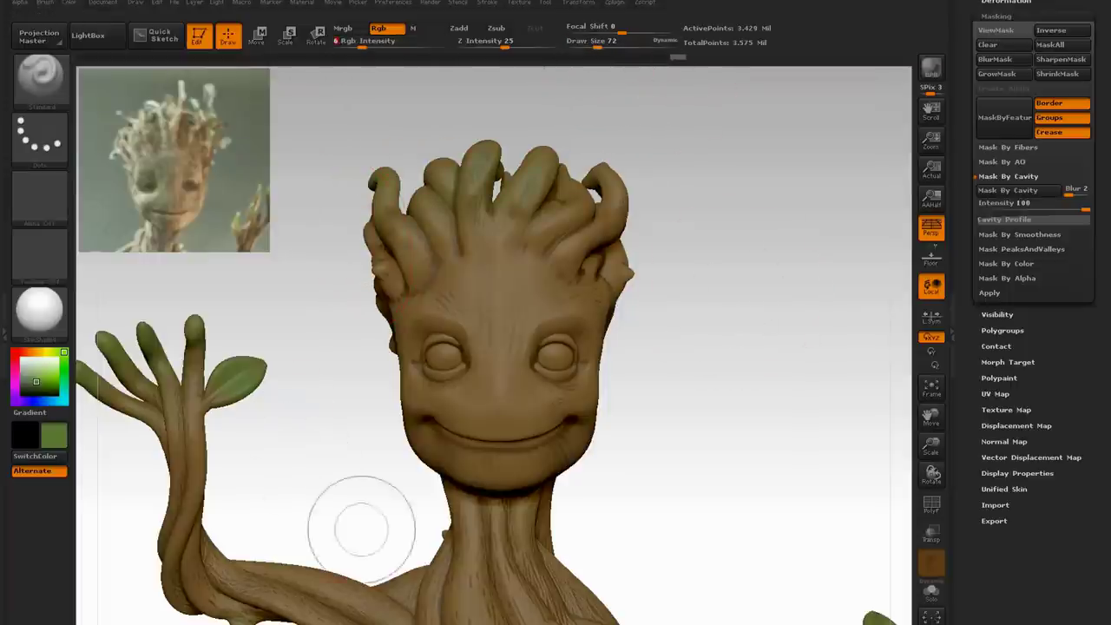
Paint both eyeballs very dark reddish brown at Rgb Intensity 16, using a draw size of about 24.
click(28, 351)
drag(43, 385, 44, 393)
drag(591, 43, 584, 42)
click(377, 42)
click(584, 44)
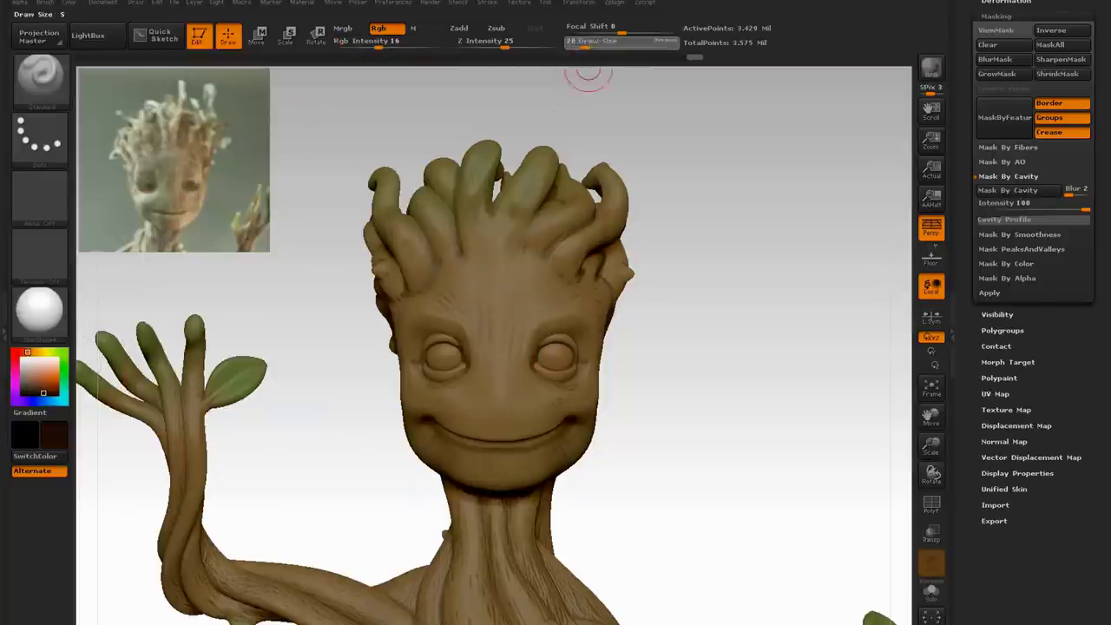
drag(552, 354, 557, 356)
drag(442, 352, 447, 356)
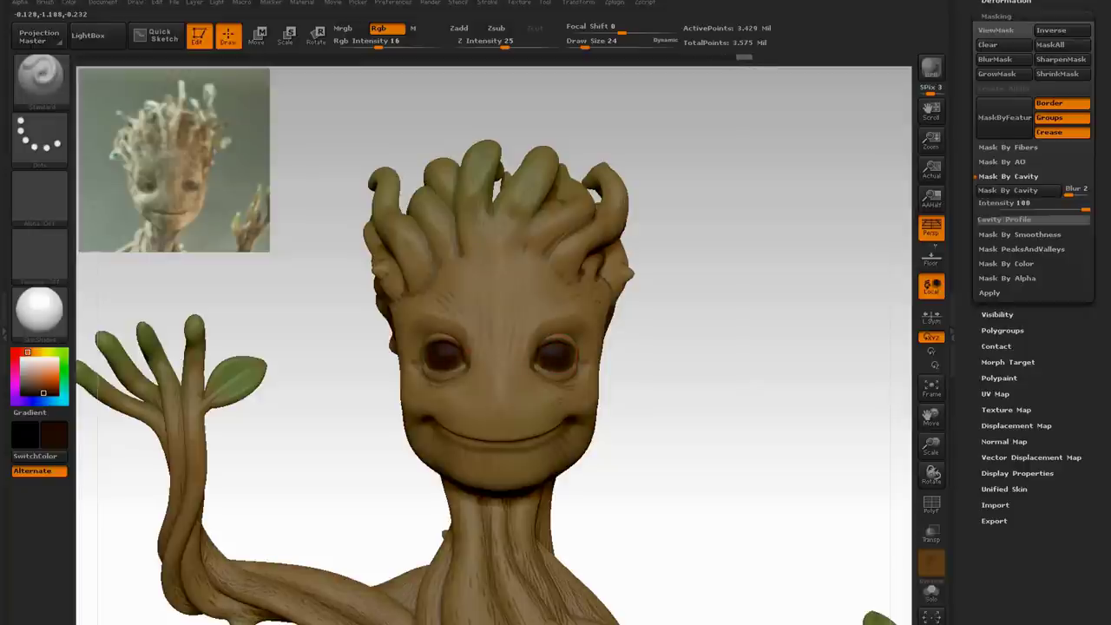
Paint black pupils at the centre of both eyes with draw size 13.
click(22, 395)
click(579, 44)
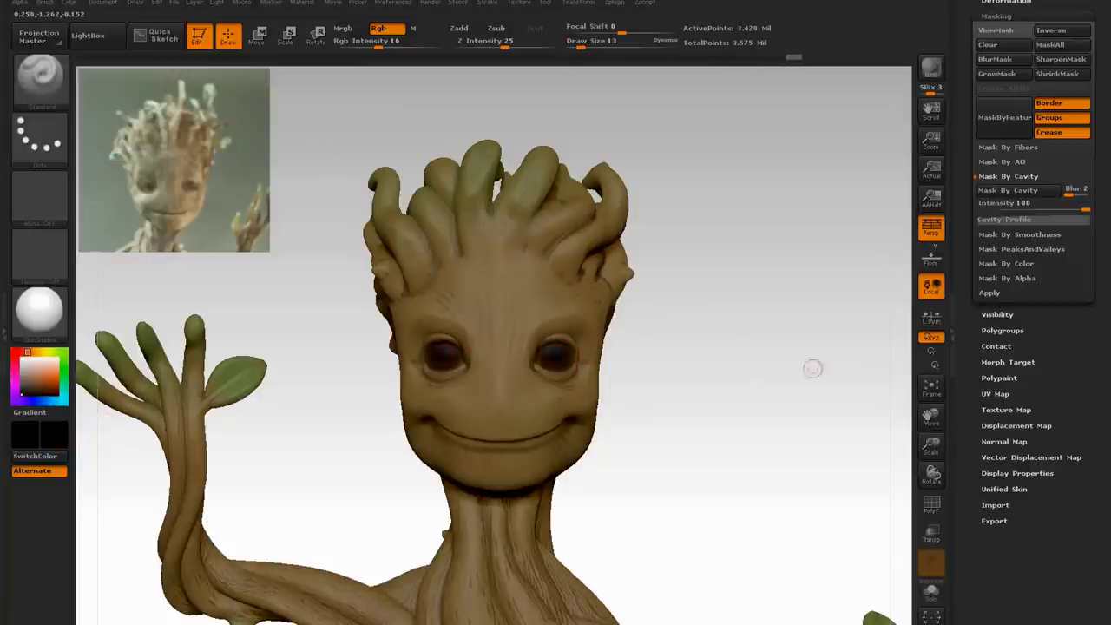
drag(930, 417, 661, 395)
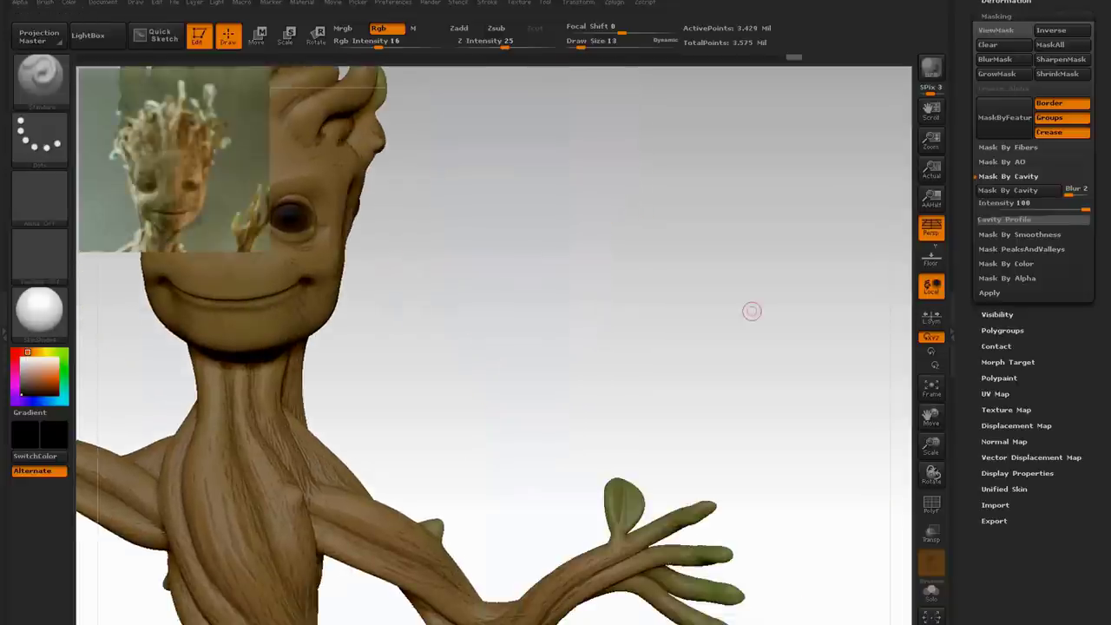
drag(751, 310, 694, 319)
drag(928, 415, 1110, 448)
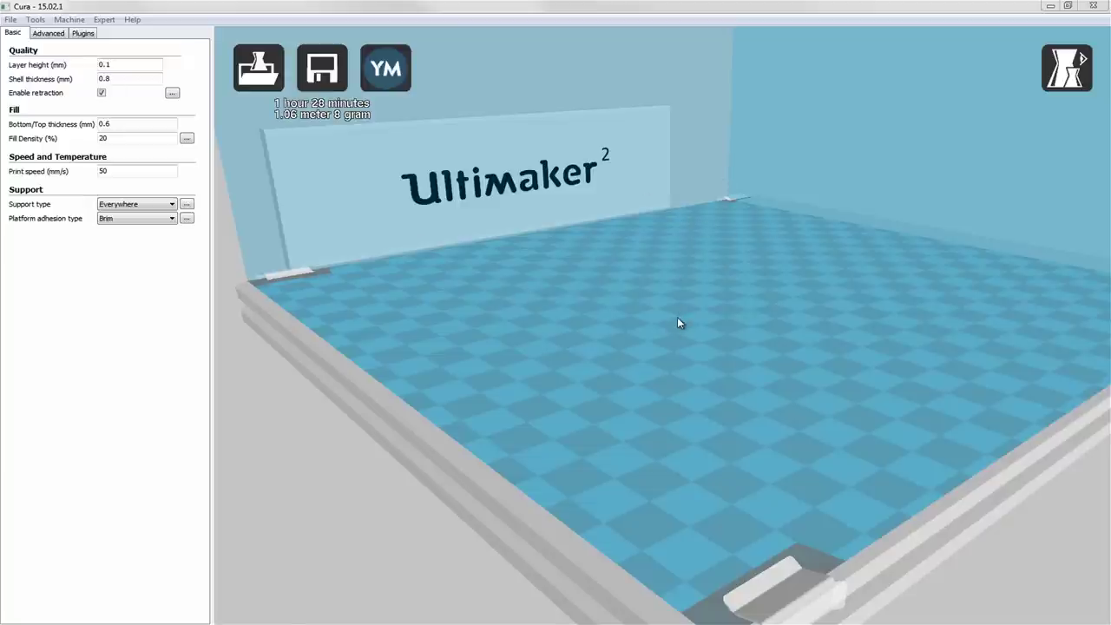
Switch to Cura and load the models Baby_Groot.OBJ and Baby_Groot-Potting-Spike.OBJ together.
click(10, 20)
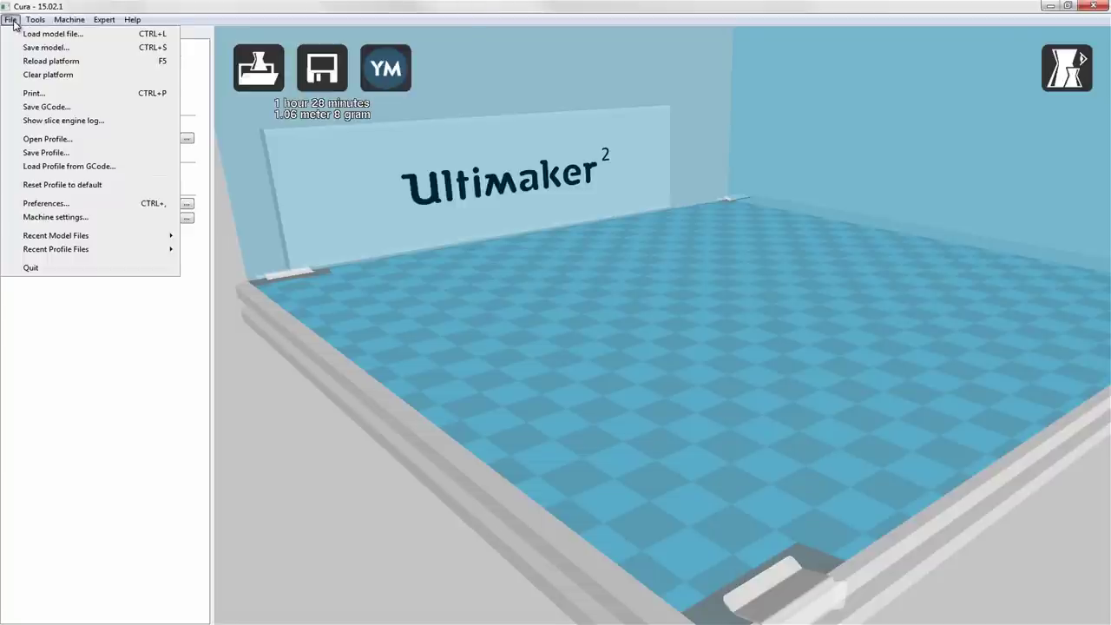
click(34, 33)
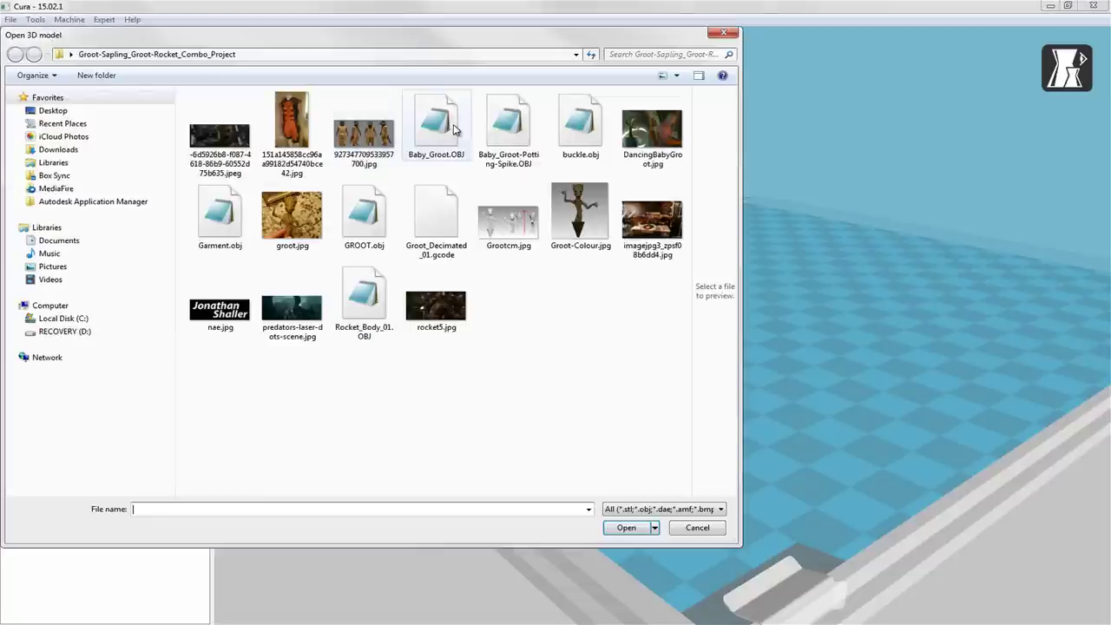
click(436, 126)
ctrl+click(509, 129)
click(650, 525)
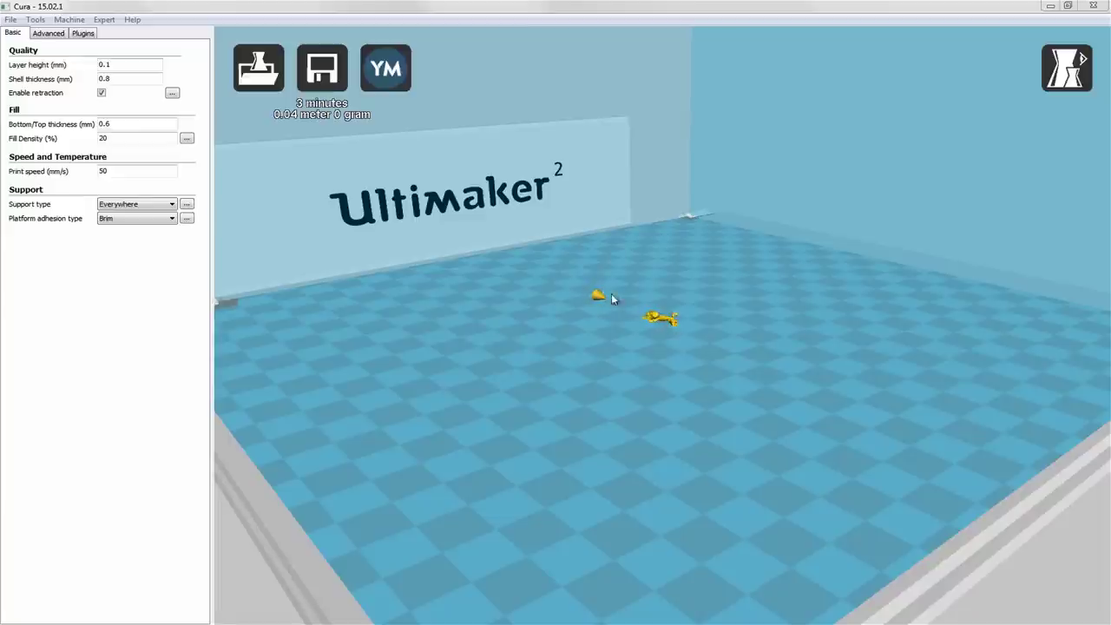
Scale the Groot figure up uniformly to about 93 x 102 x 34 mm.
click(661, 318)
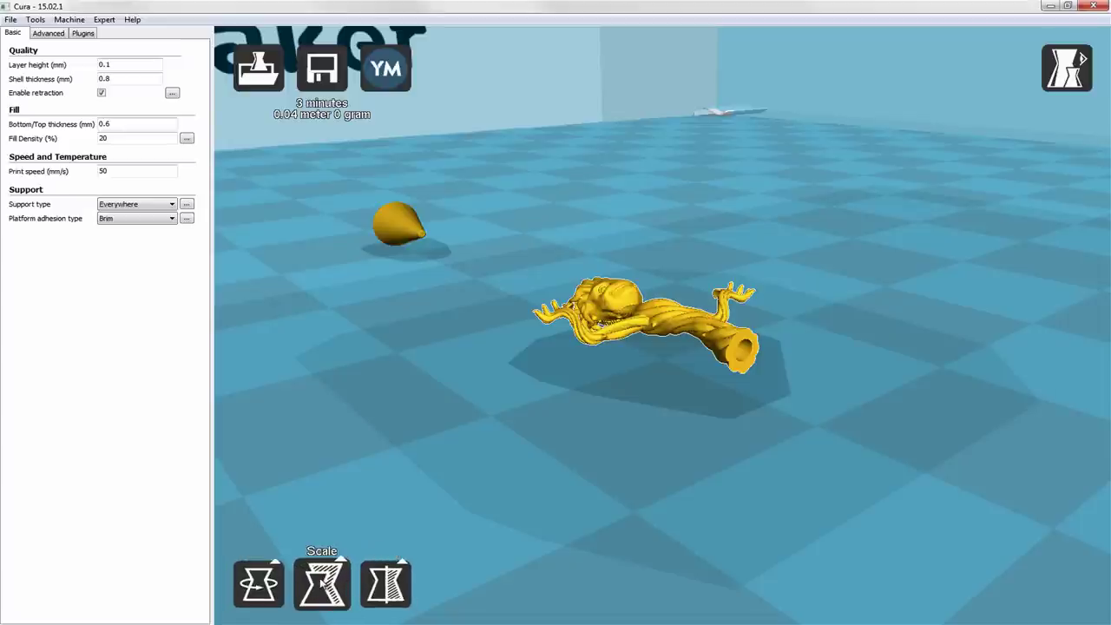
click(321, 583)
scroll(711, 370, down, 2)
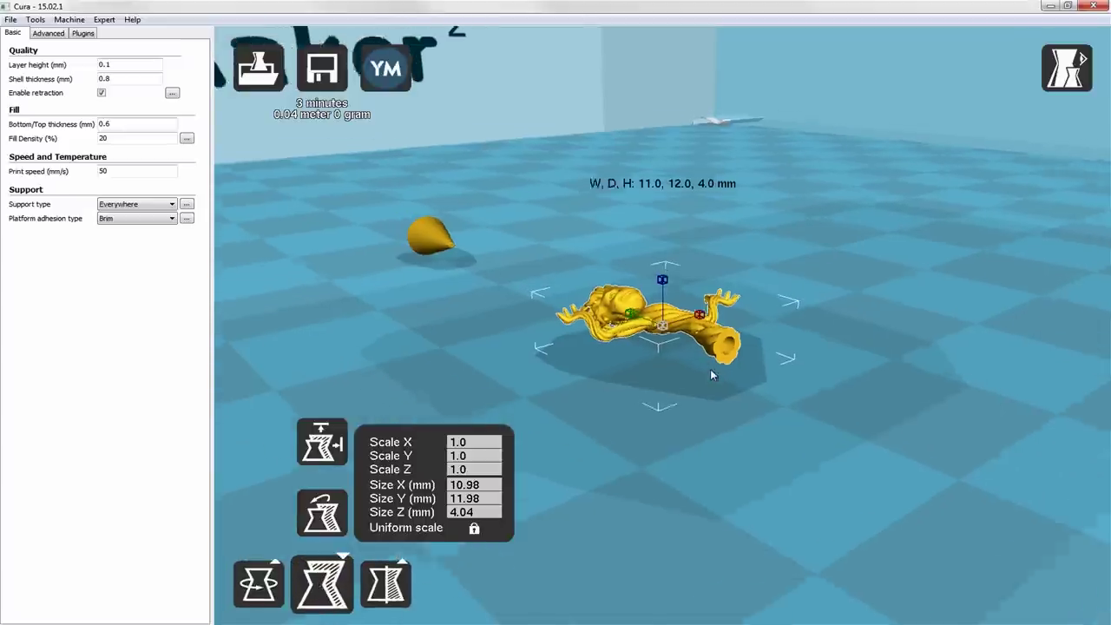
scroll(710, 373, down, 8)
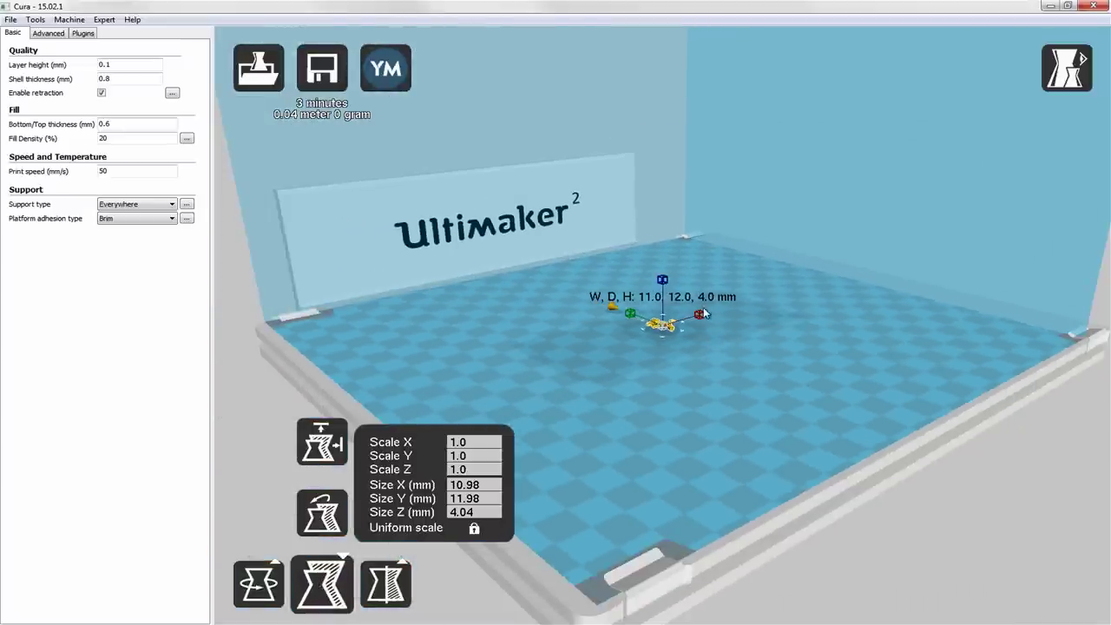
drag(699, 314, 908, 257)
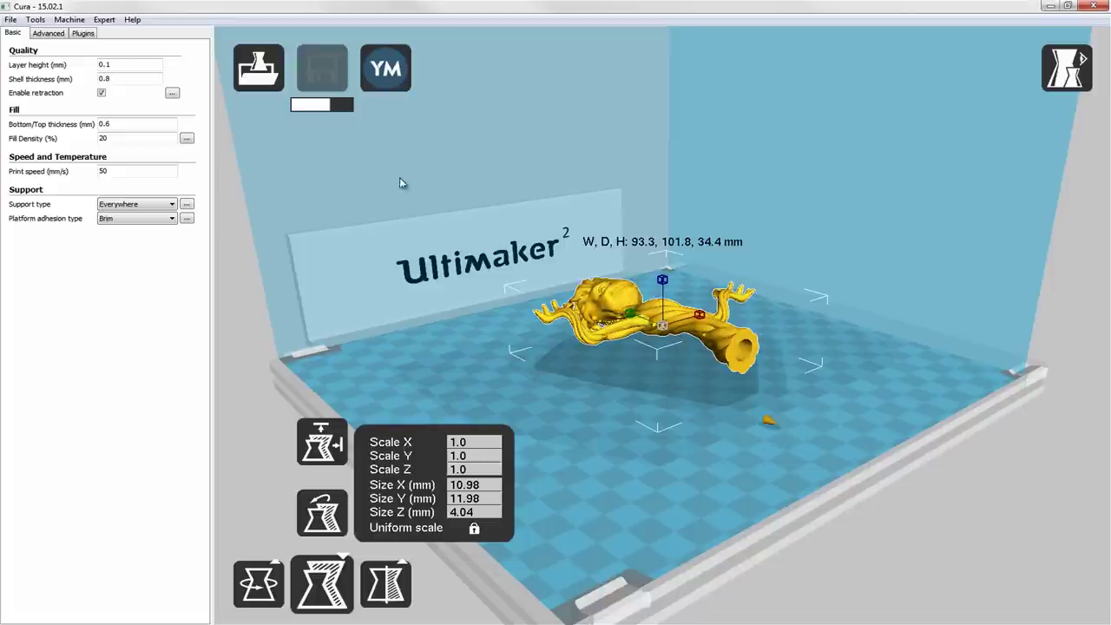
Scale the potting spike up uniformly to about 30.5 x 49.3 x 30.5 mm.
click(771, 422)
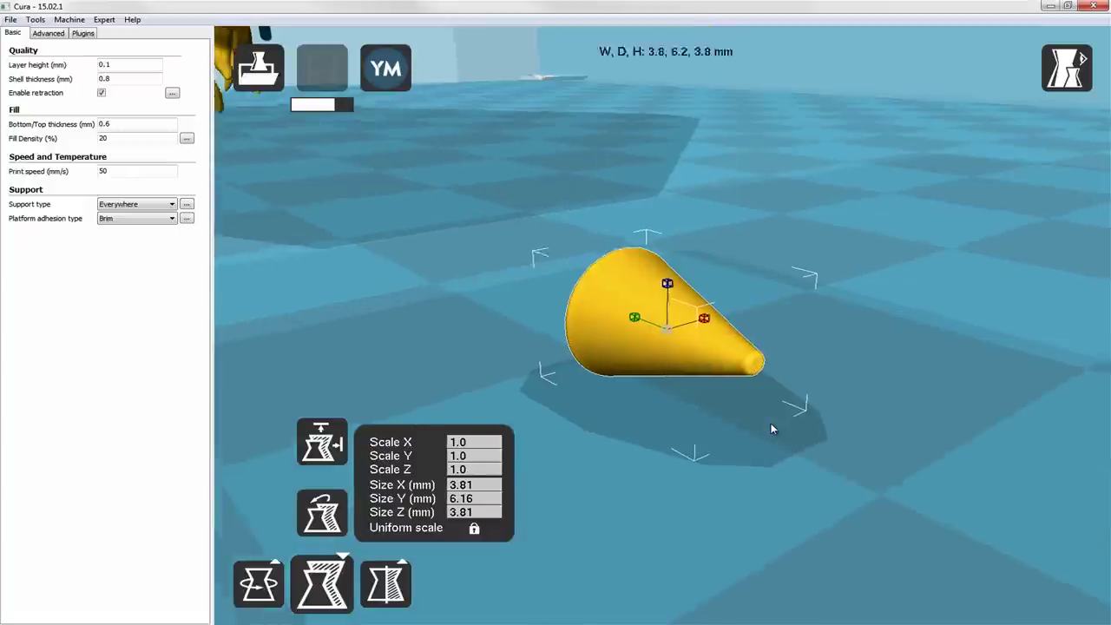
scroll(771, 420, down, 15)
scroll(769, 420, down, 5)
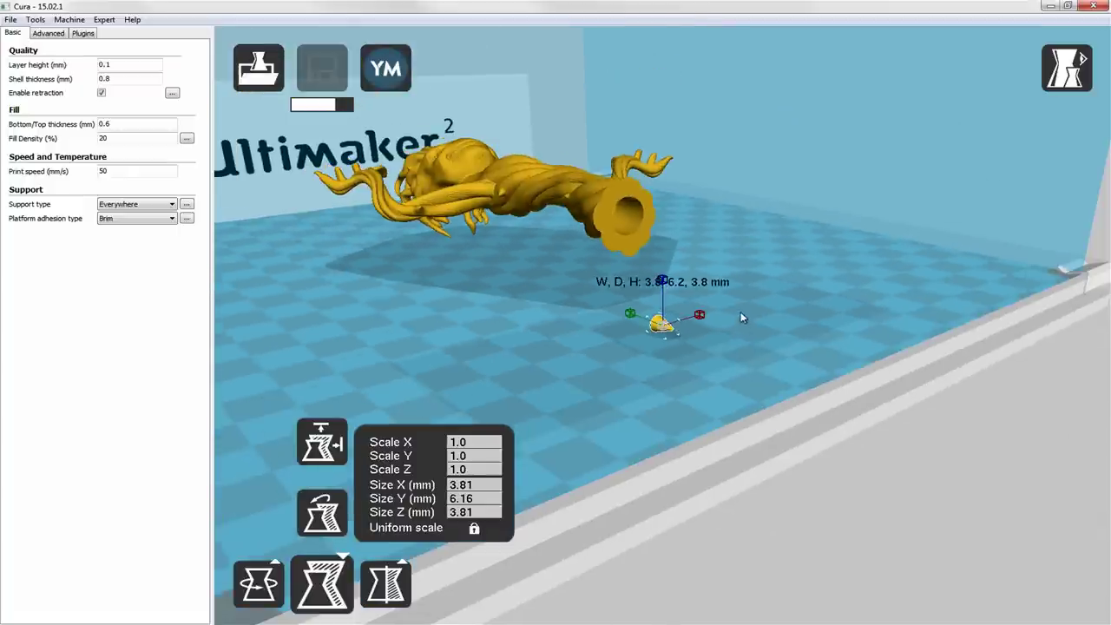
drag(706, 318, 896, 258)
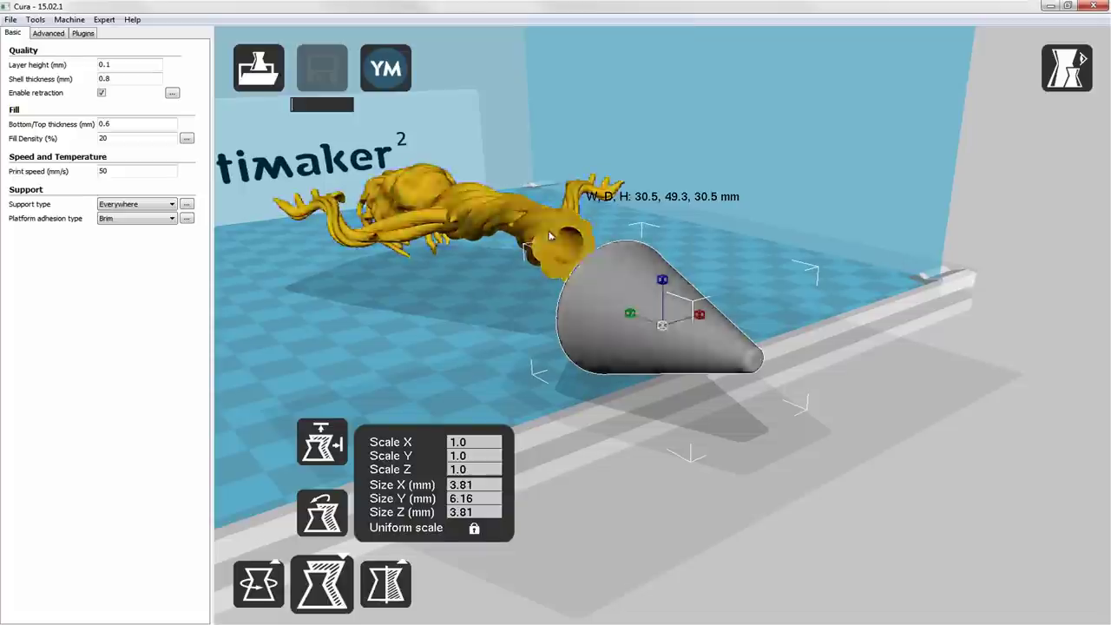
Reposition the potting spike fully on the build plate, beside the Groot figure and clear of its arms.
right_drag(495, 212, 521, 226)
scroll(521, 231, down, 7)
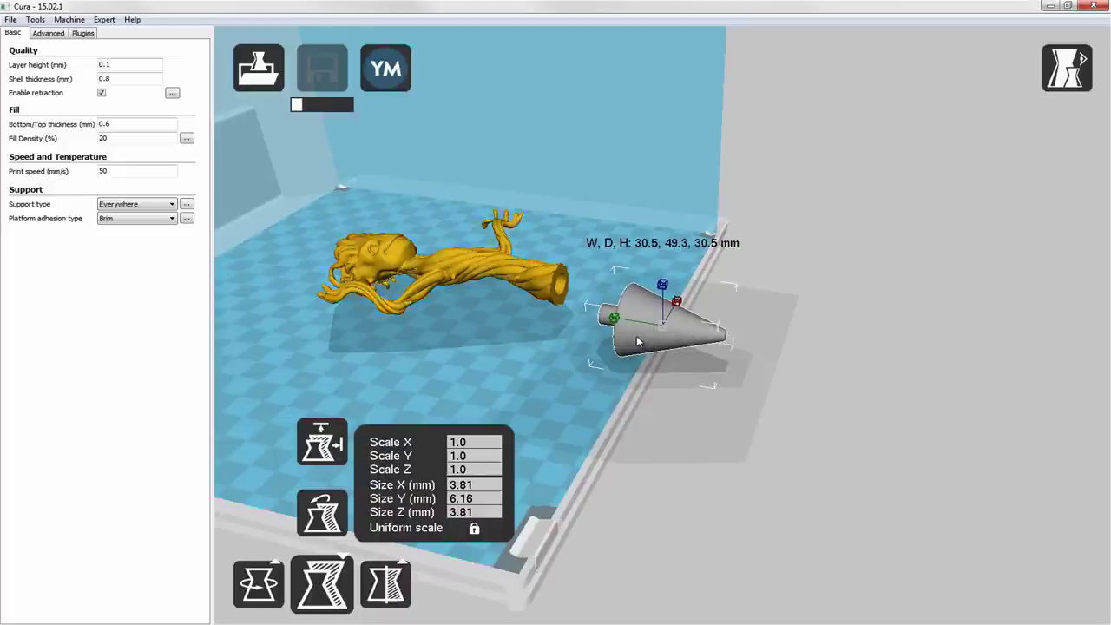
drag(643, 340, 404, 354)
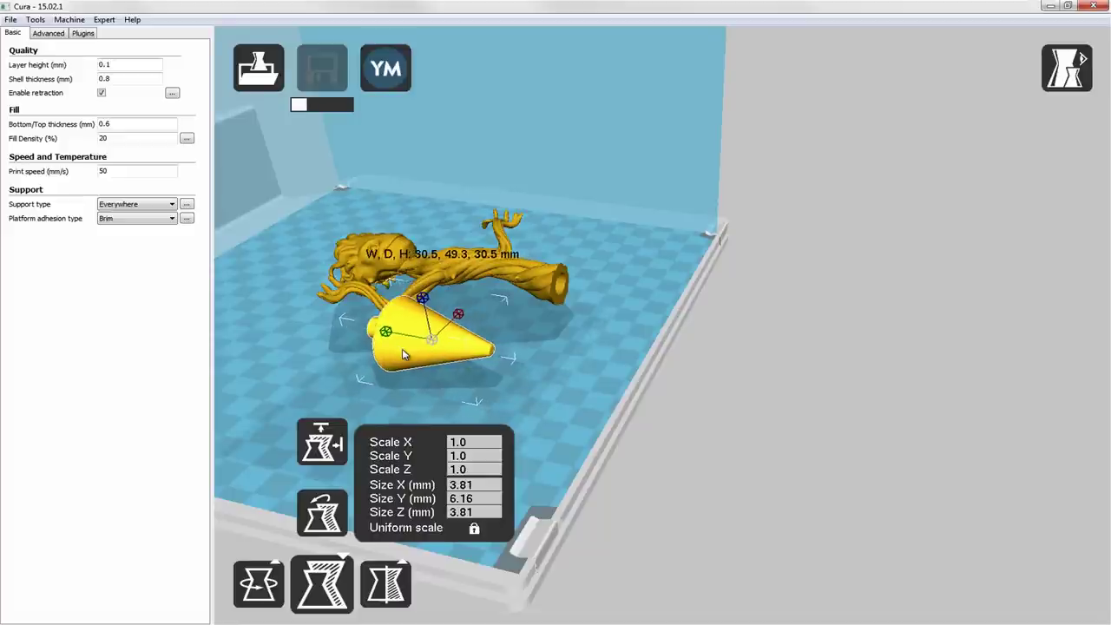
drag(403, 353, 402, 352)
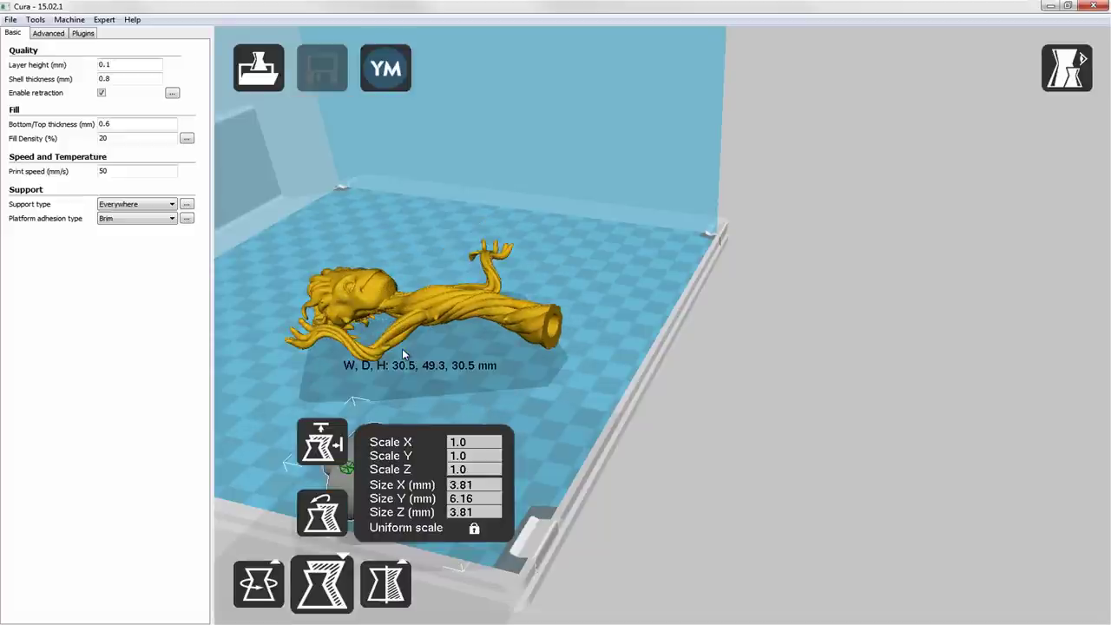
right_drag(653, 334, 596, 333)
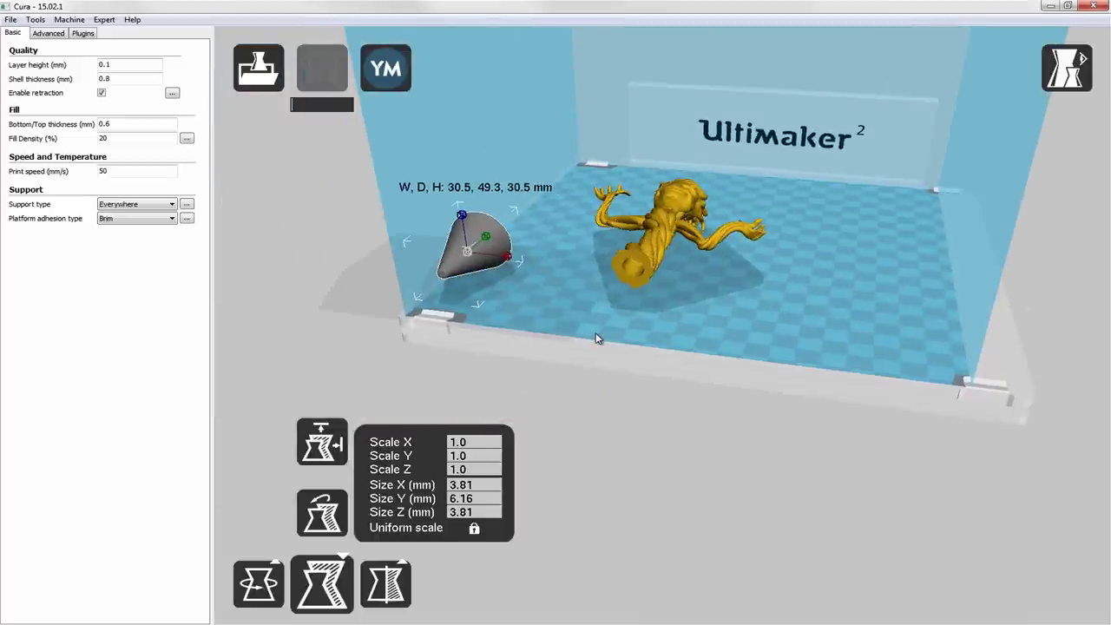
drag(471, 269, 526, 253)
drag(561, 247, 559, 247)
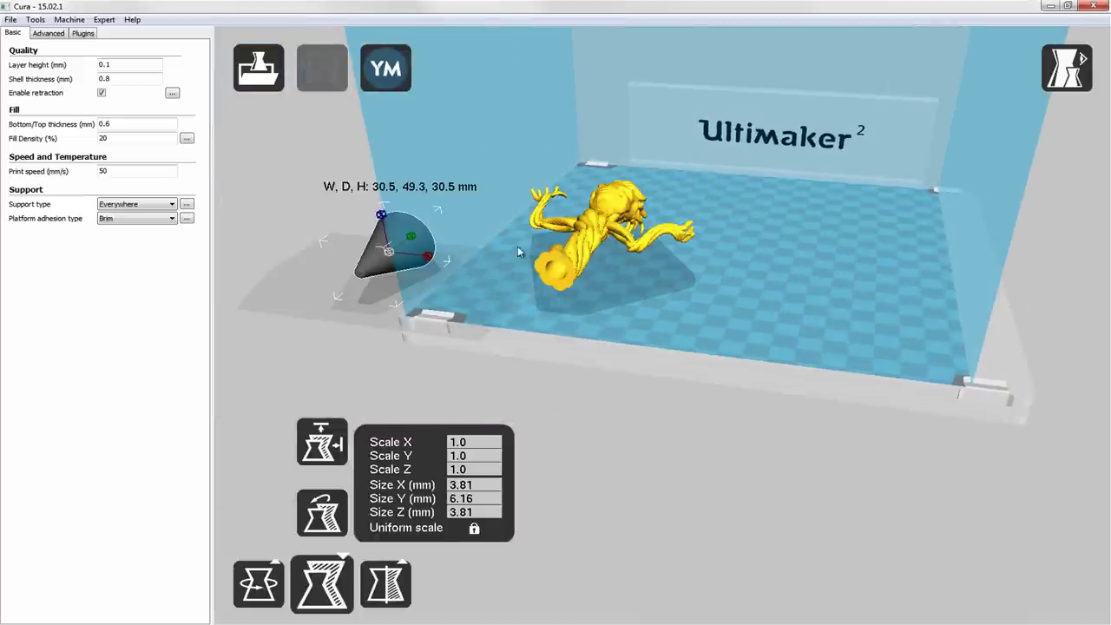
drag(387, 257, 841, 238)
right_drag(707, 377, 692, 379)
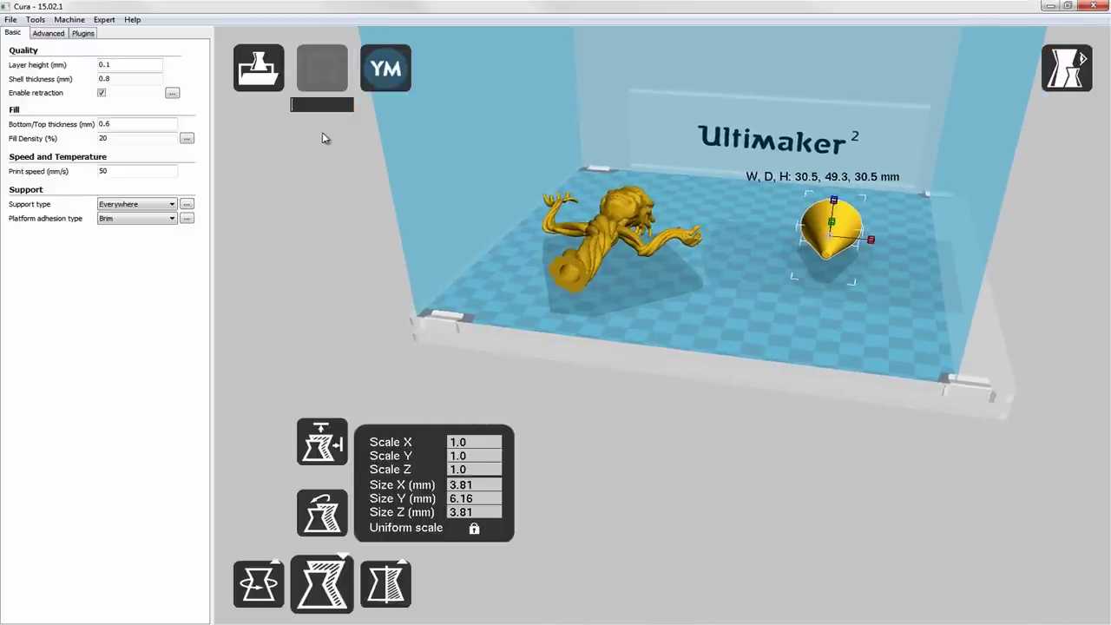
Switch the view mode to Layers and examine the sliced Groot figure up close from its base end.
right_drag(592, 327, 617, 320)
scroll(616, 312, up, 1)
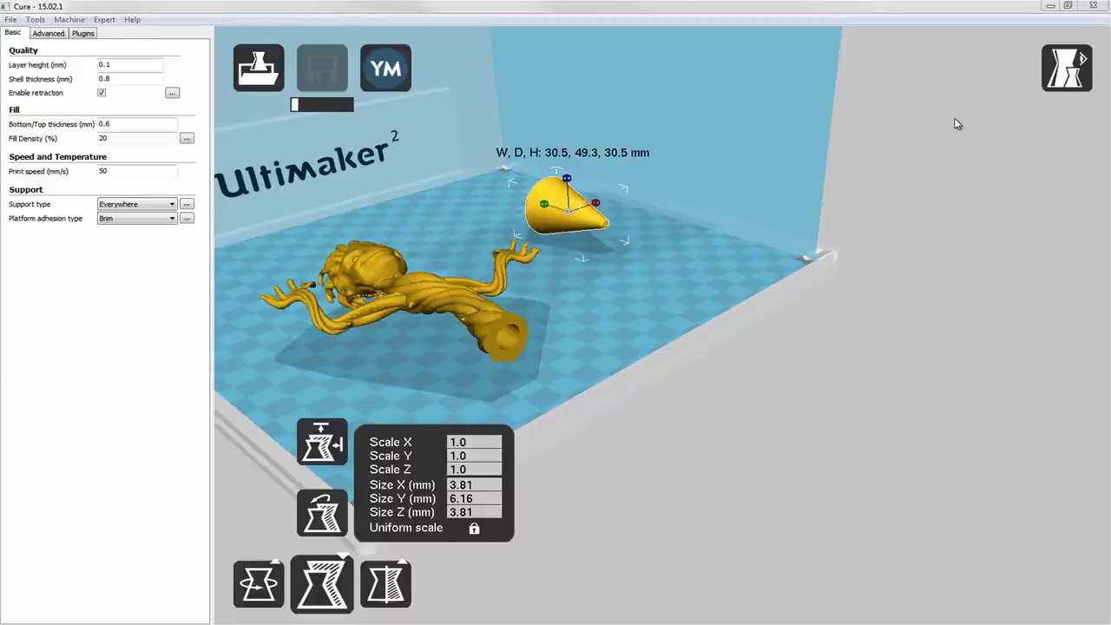
click(1060, 76)
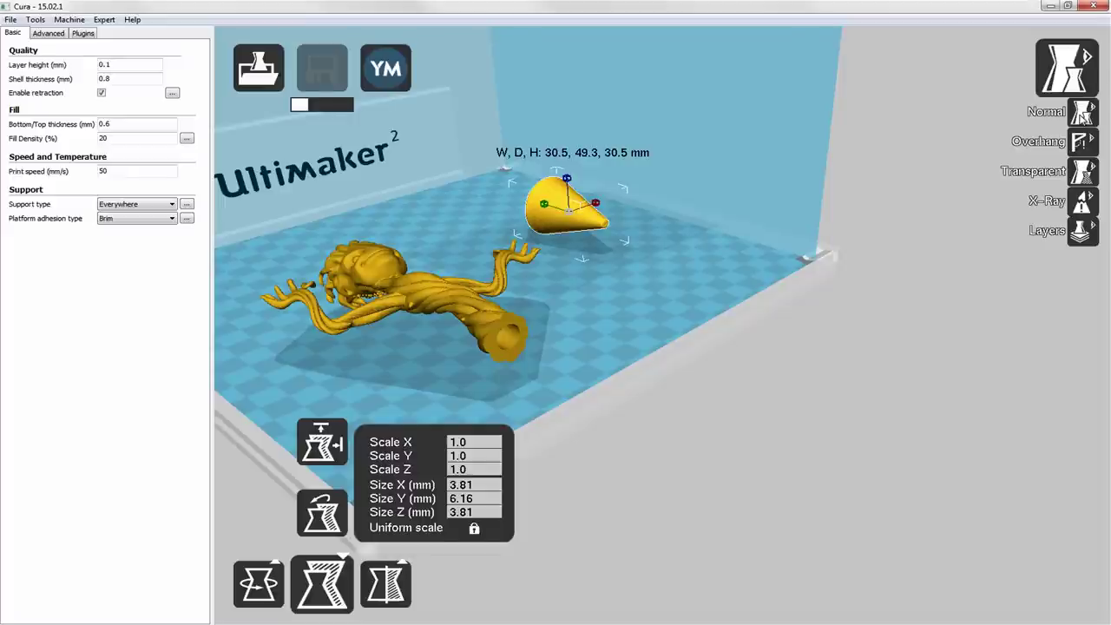
click(1081, 231)
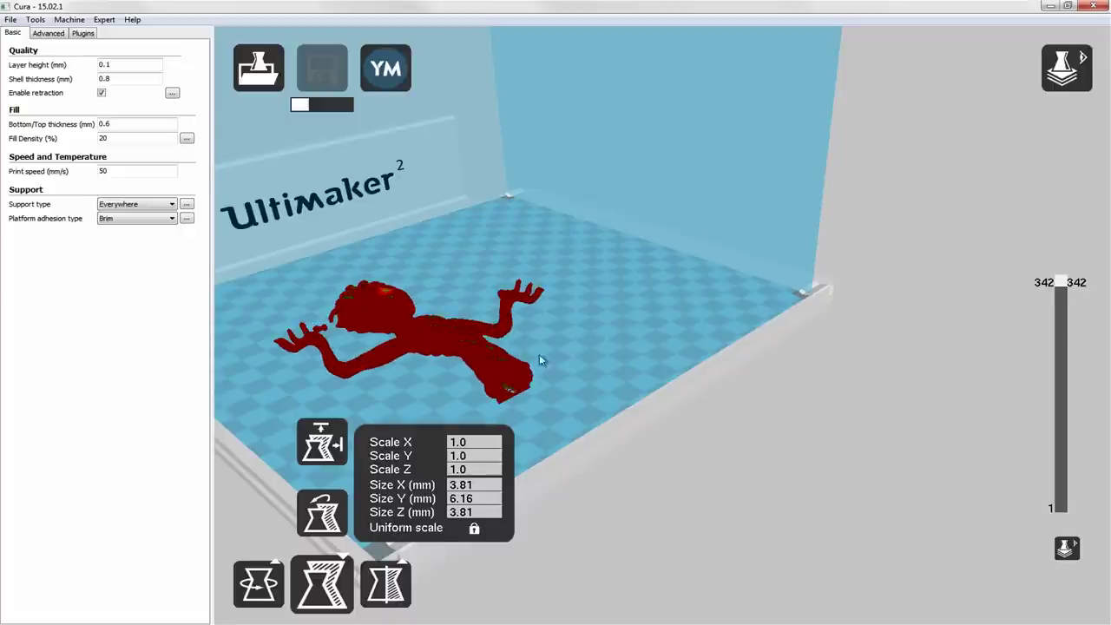
mouse_move(551, 339)
right_down()
mouse_move(528, 355)
mouse_move(486, 330)
mouse_move(532, 334)
right_up()
scroll(533, 339, up, 10)
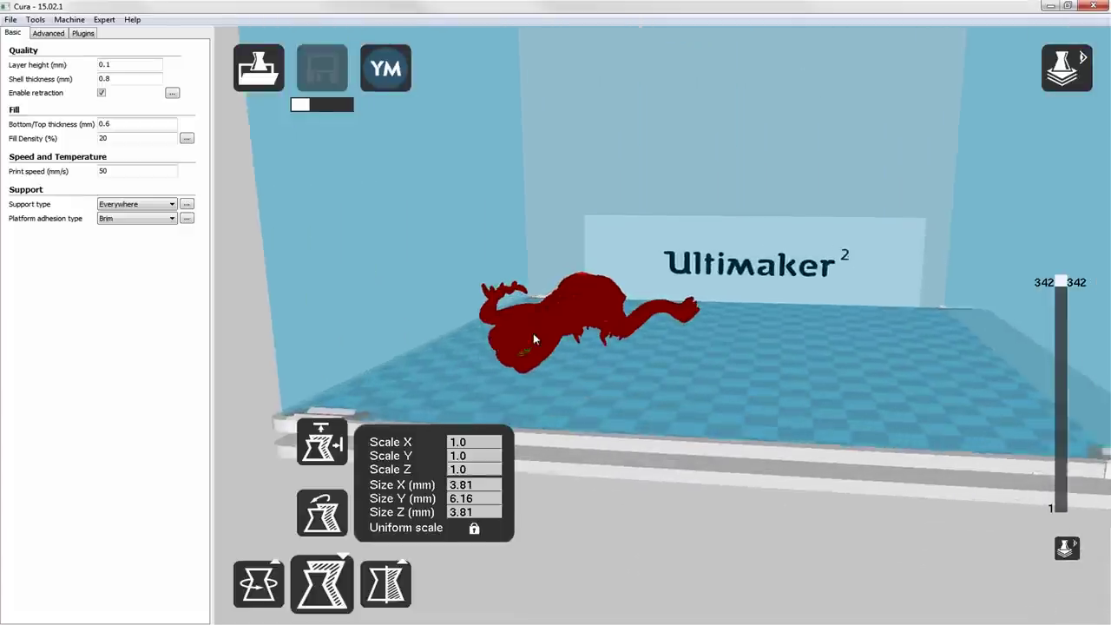
scroll(531, 327, down, 6)
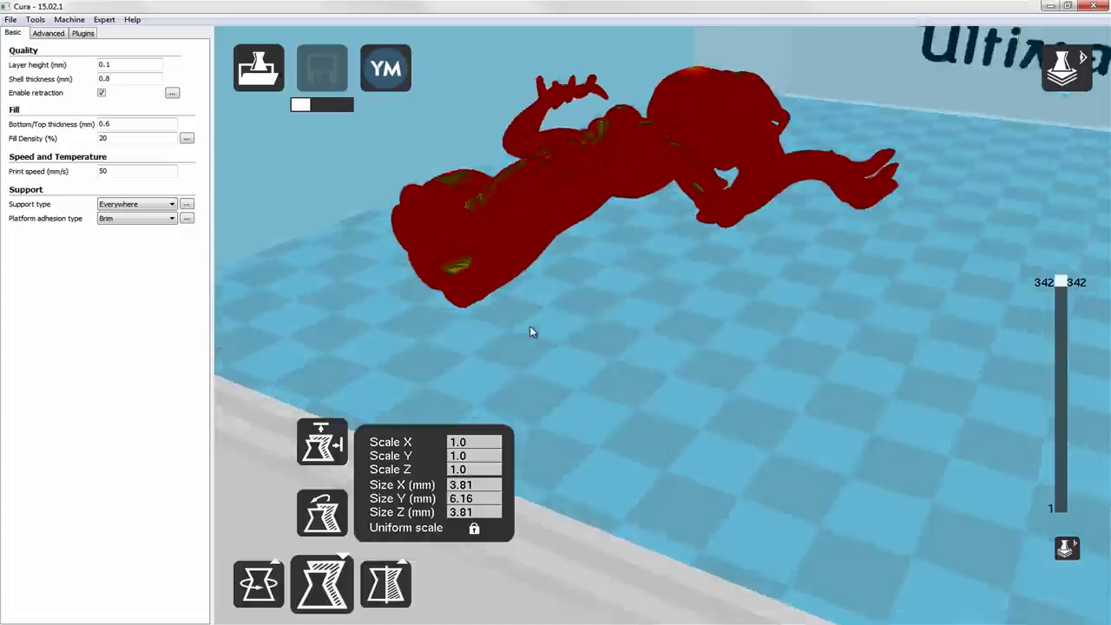